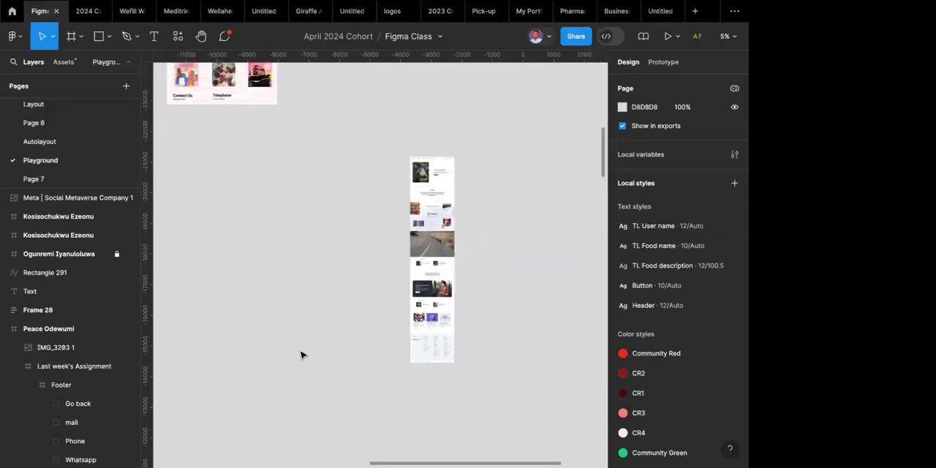
Examine the overall layout of the full-page Meta website screenshot on the canvas.
{"action": "scroll", "coordinate": [442, 256], "scroll_direction": "up", "scroll_amount": 5, "text": "ctrl"}
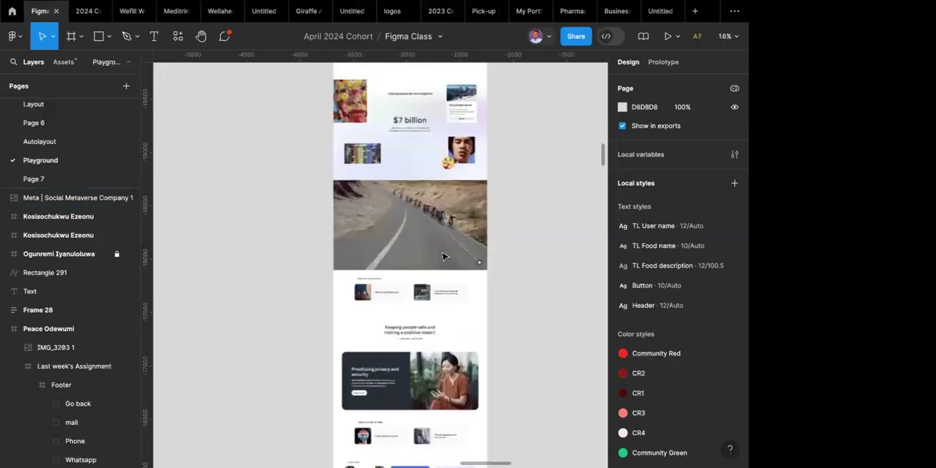
{"action": "scroll", "coordinate": [443, 256], "scroll_direction": "up", "scroll_amount": 5}
{"action": "scroll", "coordinate": [444, 257], "scroll_direction": "down", "scroll_amount": 5, "text": "ctrl"}
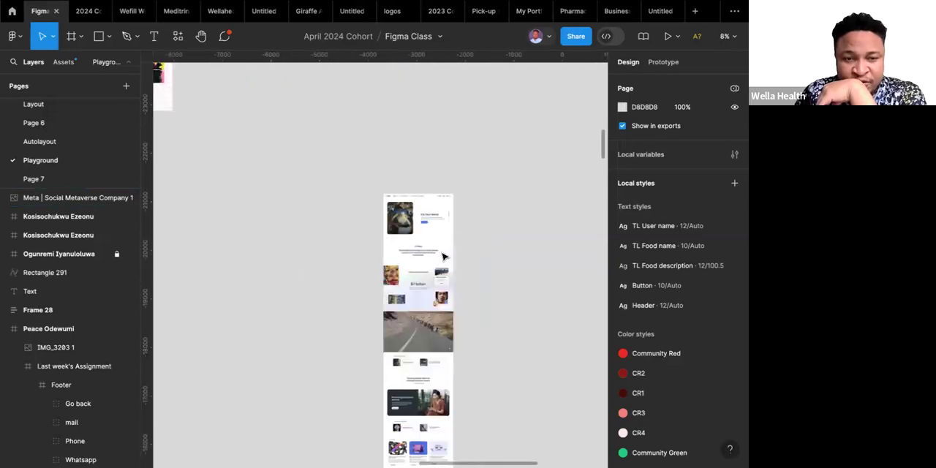
{"action": "scroll", "coordinate": [443, 255], "scroll_direction": "down", "scroll_amount": 3}
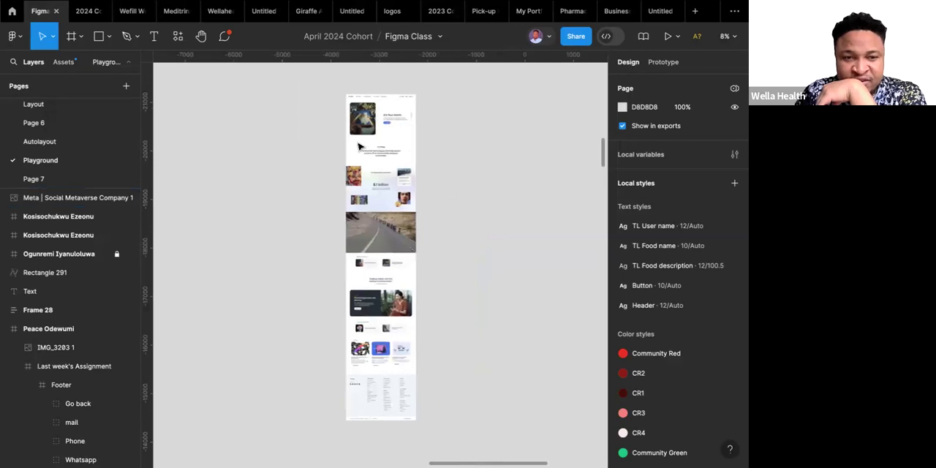
{"action": "left_click", "coordinate": [358, 245]}
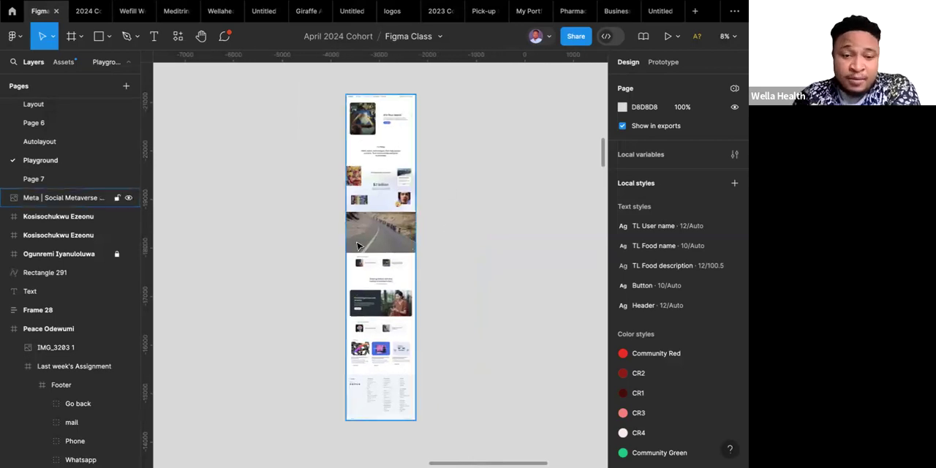
{"action": "left_click", "coordinate": [360, 246]}
{"action": "scroll", "coordinate": [360, 245], "scroll_direction": "up", "scroll_amount": 2}
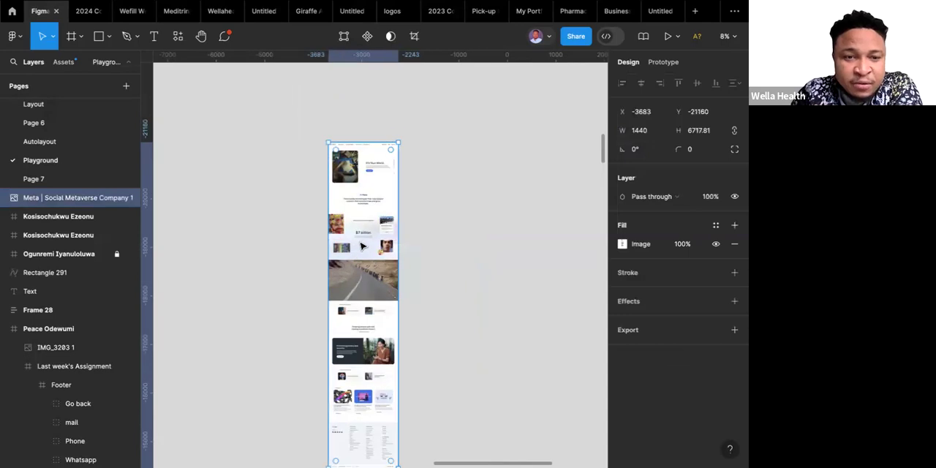
{"action": "left_click", "coordinate": [434, 175]}
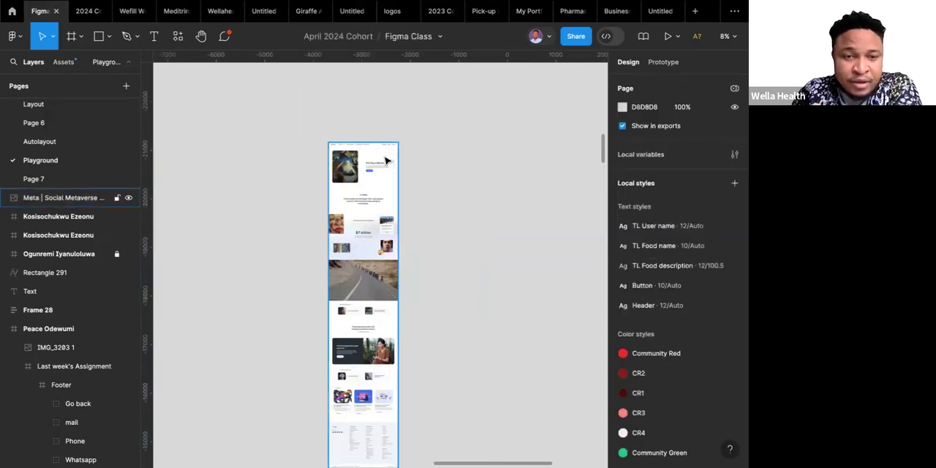
Examine the Meta screenshot's navigation bar, "It's Your World." hero and the sections below it up close.
{"action": "scroll", "coordinate": [386, 161], "scroll_direction": "up", "scroll_amount": 5}
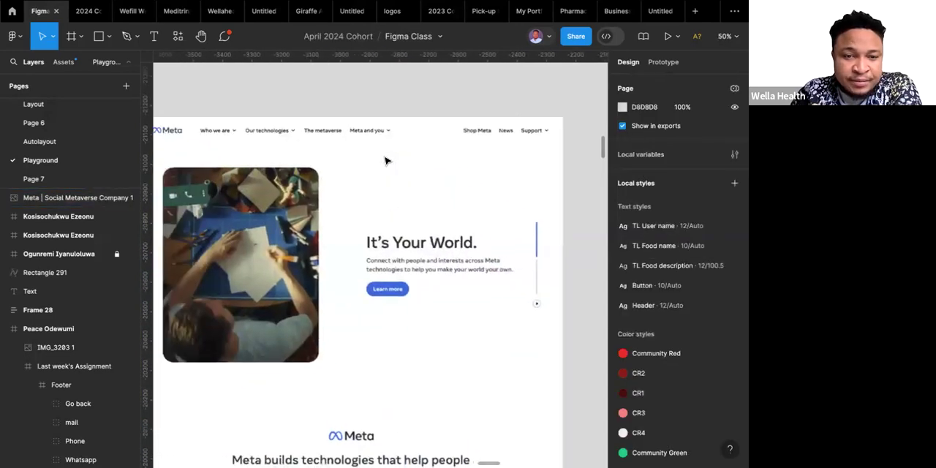
{"action": "scroll", "coordinate": [386, 161], "scroll_direction": "down", "scroll_amount": 1}
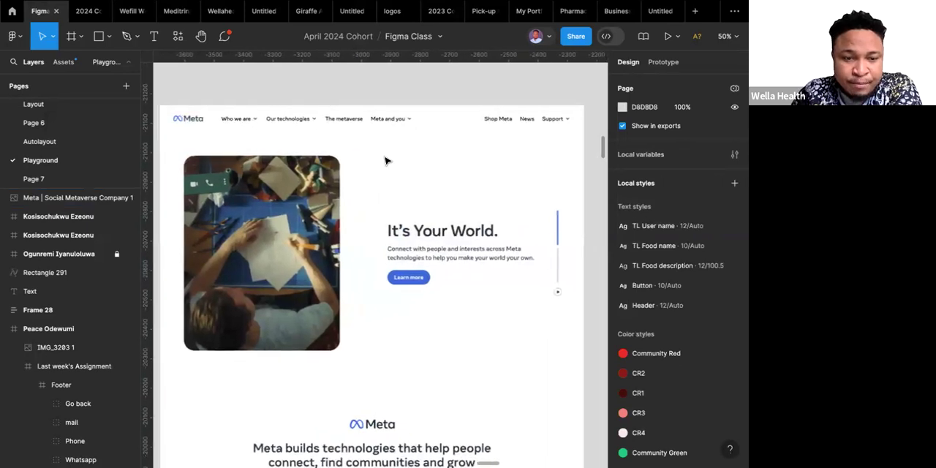
{"action": "scroll", "coordinate": [386, 161], "scroll_direction": "left", "scroll_amount": 1}
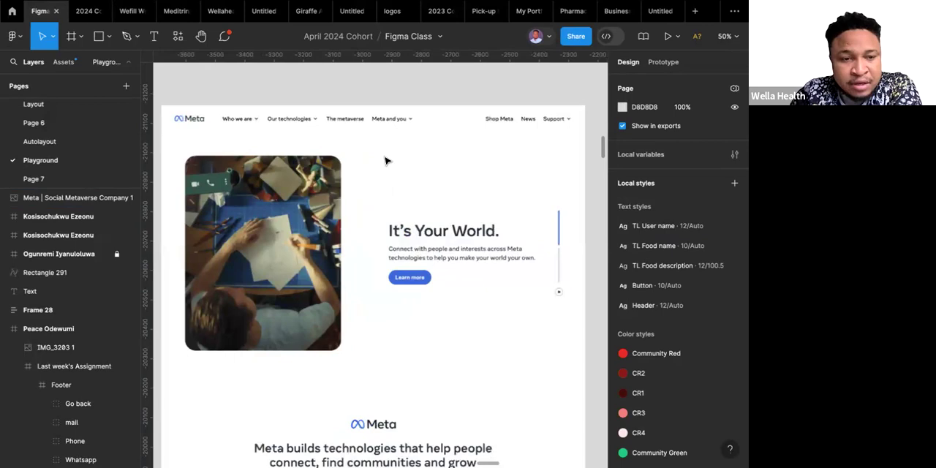
{"action": "scroll", "coordinate": [386, 160], "scroll_direction": "down", "scroll_amount": 10}
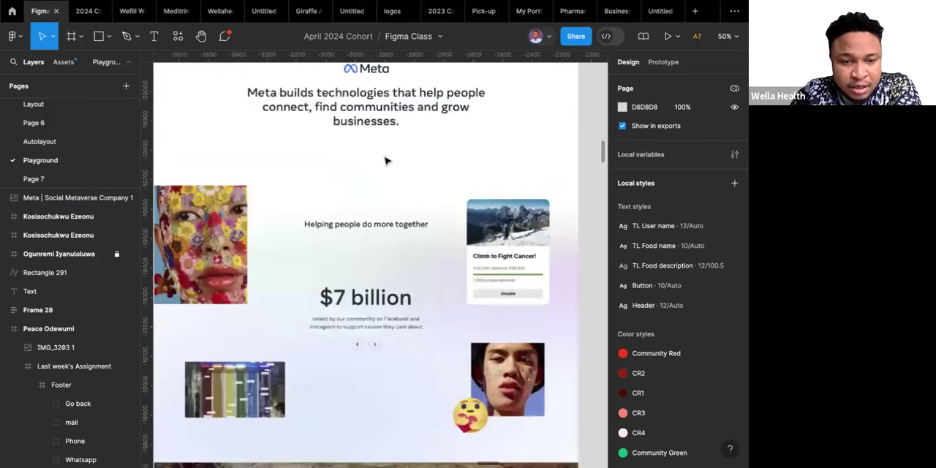
{"action": "scroll", "coordinate": [386, 161], "scroll_direction": "up", "scroll_amount": 3}
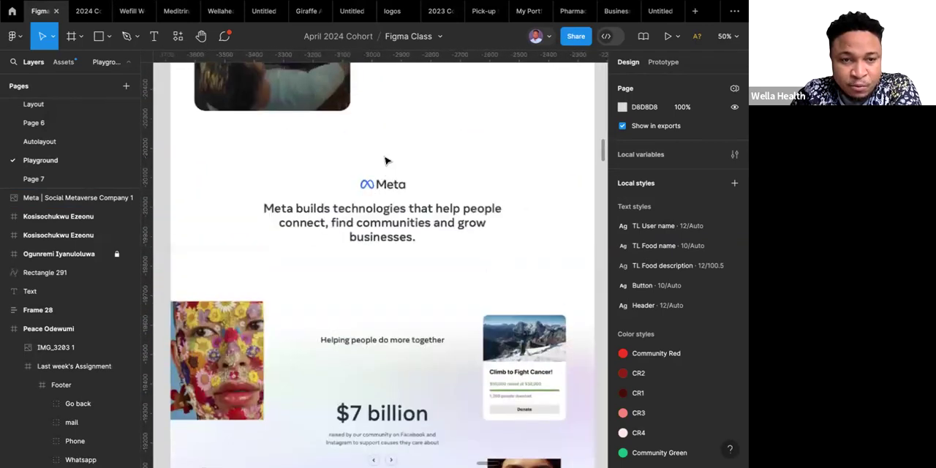
{"action": "scroll", "coordinate": [386, 161], "scroll_direction": "up", "scroll_amount": 8}
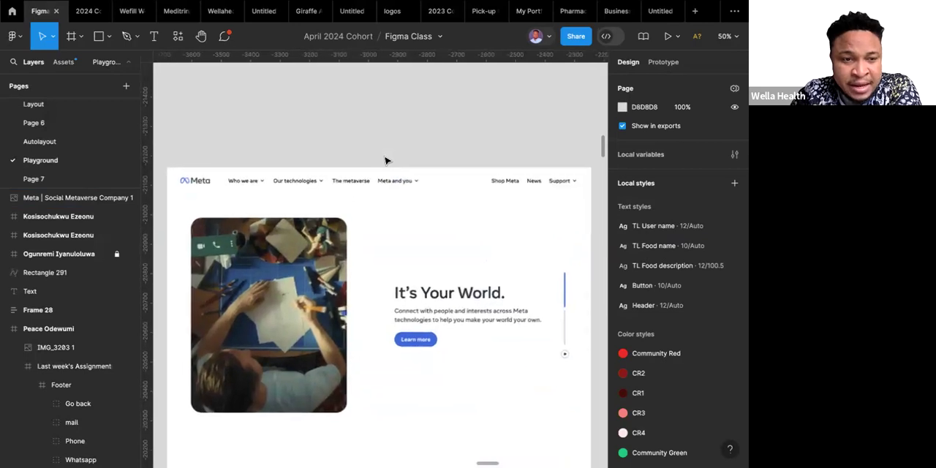
{"action": "scroll", "coordinate": [385, 160], "scroll_direction": "down", "scroll_amount": 1}
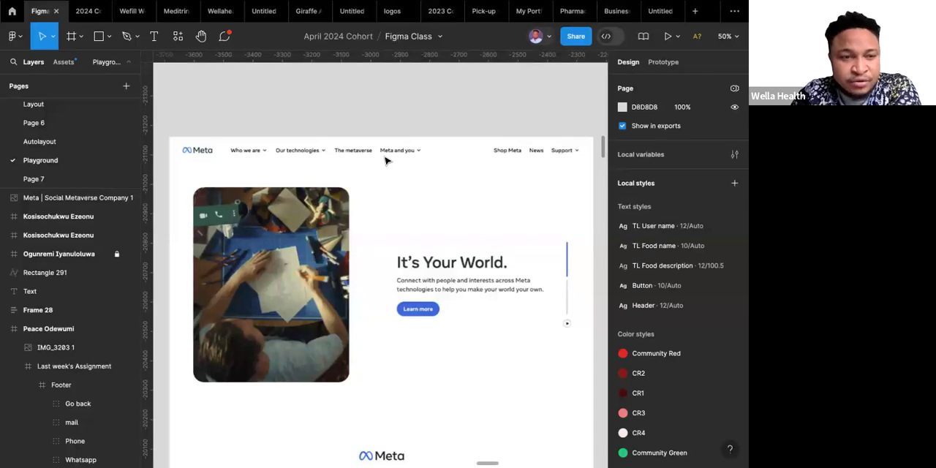
{"action": "left_click", "coordinate": [209, 165]}
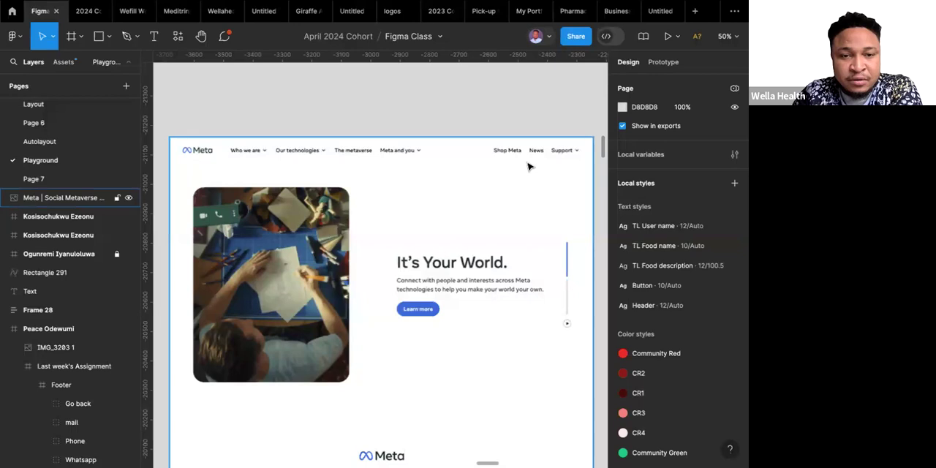
{"action": "key", "text": "Escape"}
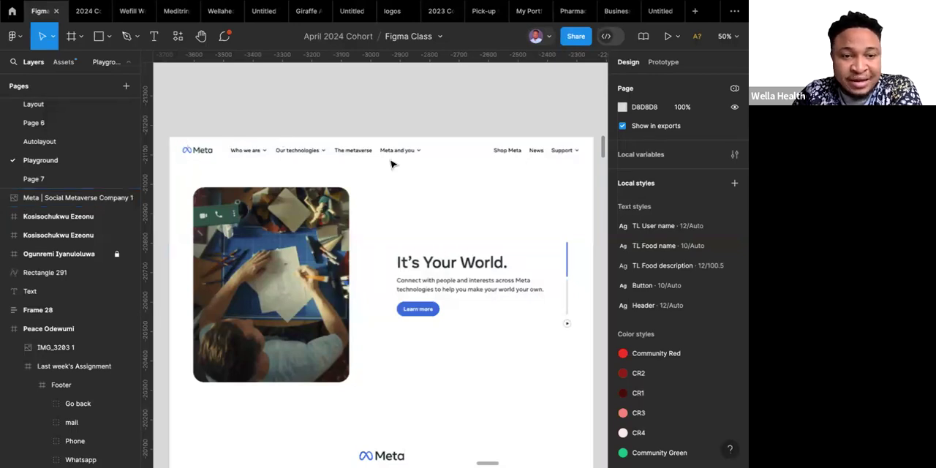
{"action": "scroll", "coordinate": [392, 161], "scroll_direction": "down", "scroll_amount": 2}
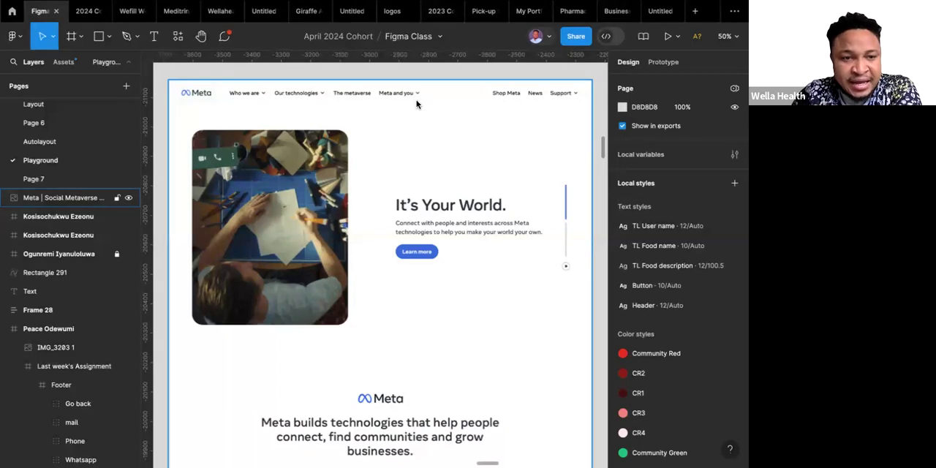
Create a 1440 × 1024 Desktop preset frame and place it just beside the Meta screenshot.
{"action": "scroll", "coordinate": [312, 112], "scroll_direction": "down", "scroll_amount": 6}
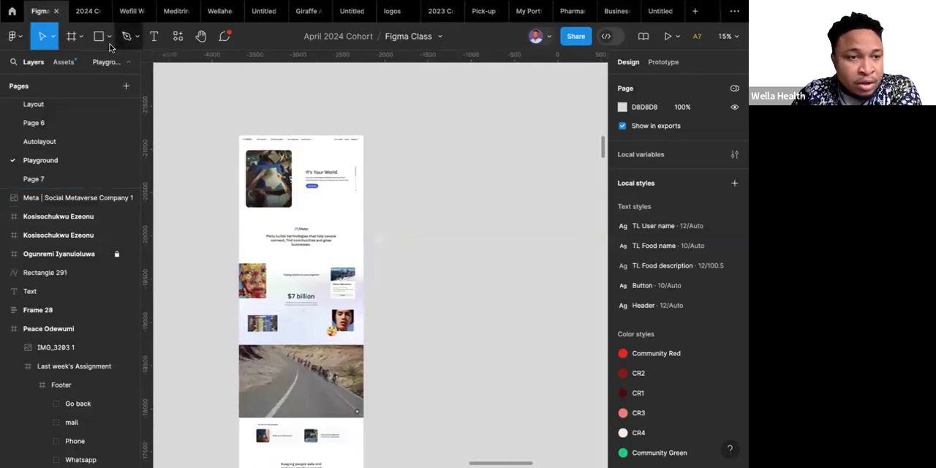
{"action": "left_click", "coordinate": [70, 36]}
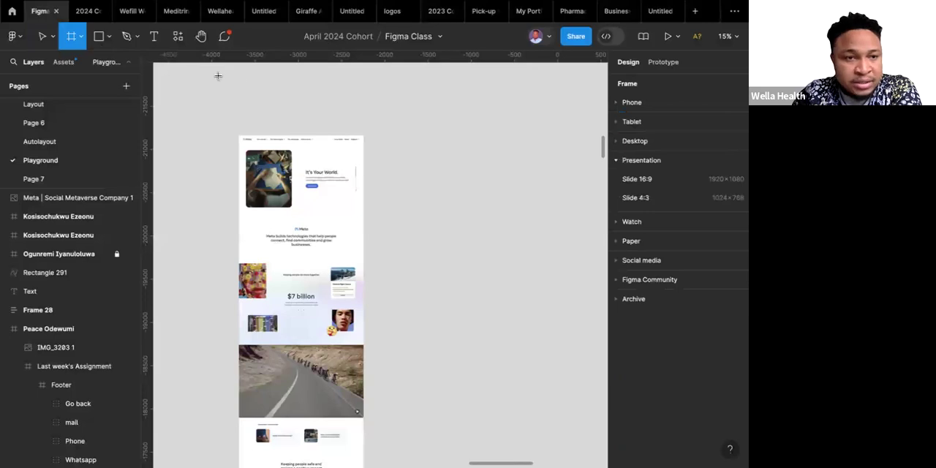
{"action": "left_click", "coordinate": [635, 141]}
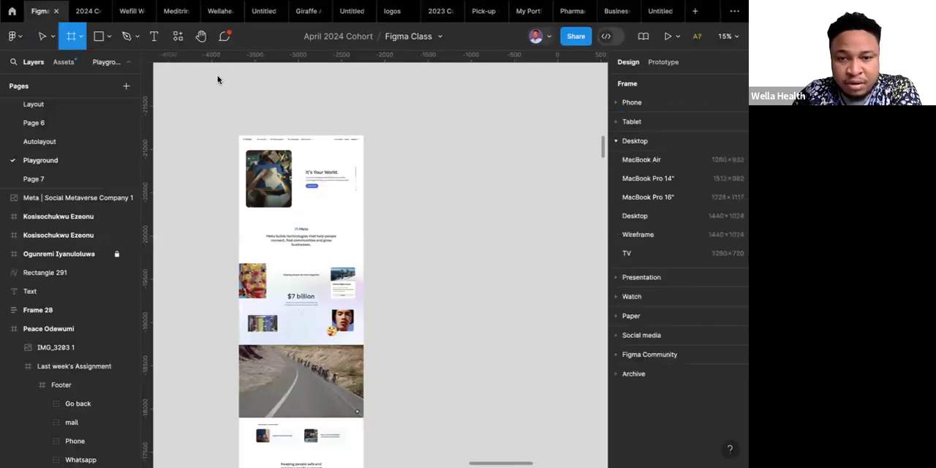
{"action": "left_click", "coordinate": [635, 216]}
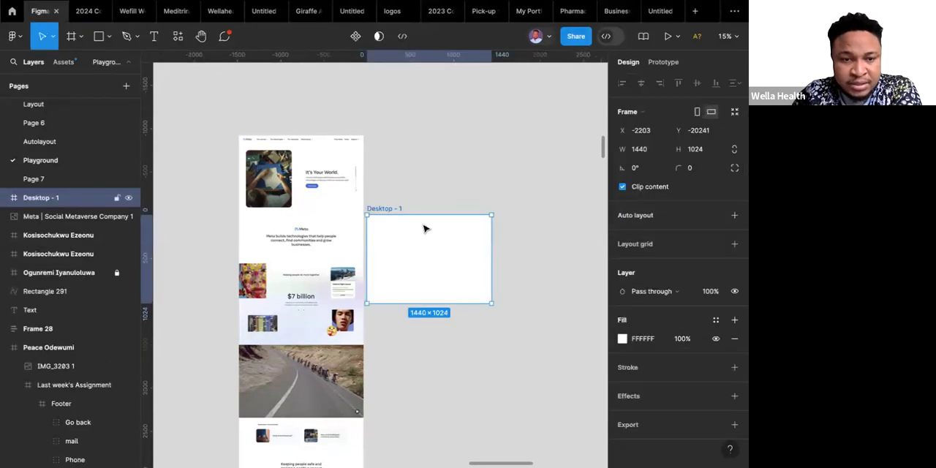
{"action": "left_click_drag", "start_coordinate": [424, 228], "coordinate": [434, 192]}
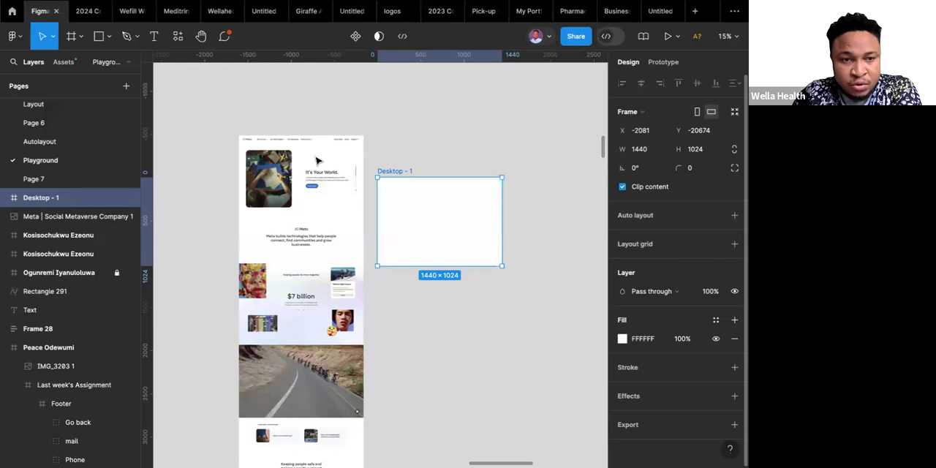
Move the Desktop - 1 frame to X -2201, Y -21160, aligning its top edge with the Meta screenshot's top.
{"action": "left_click", "coordinate": [316, 160]}
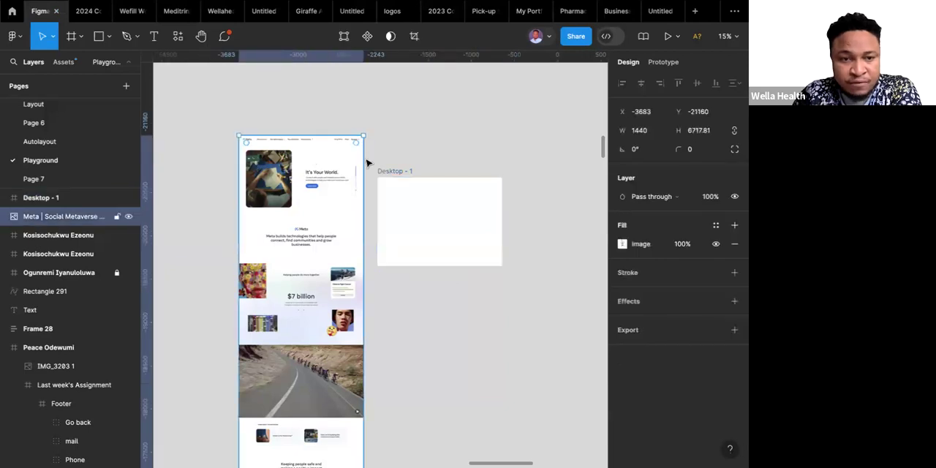
{"action": "scroll", "coordinate": [368, 162], "scroll_direction": "up", "scroll_amount": 2}
{"action": "scroll", "coordinate": [368, 162], "scroll_direction": "up", "scroll_amount": 3, "text": "ctrl"}
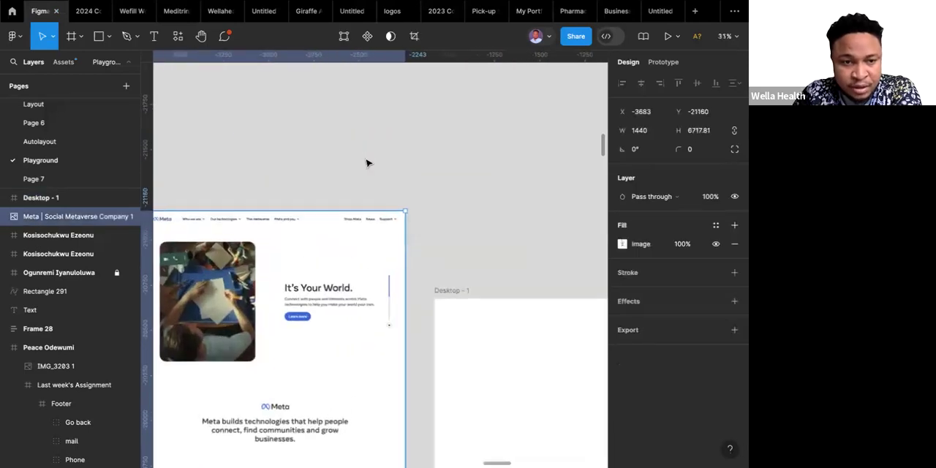
{"action": "scroll", "coordinate": [367, 162], "scroll_direction": "down", "scroll_amount": 3}
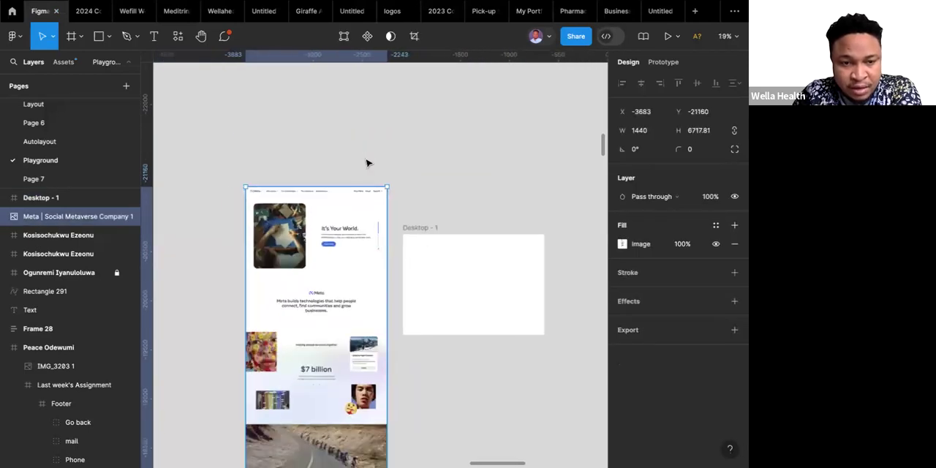
{"action": "left_click", "coordinate": [423, 265]}
{"action": "left_click_drag", "start_coordinate": [418, 234], "coordinate": [413, 219]}
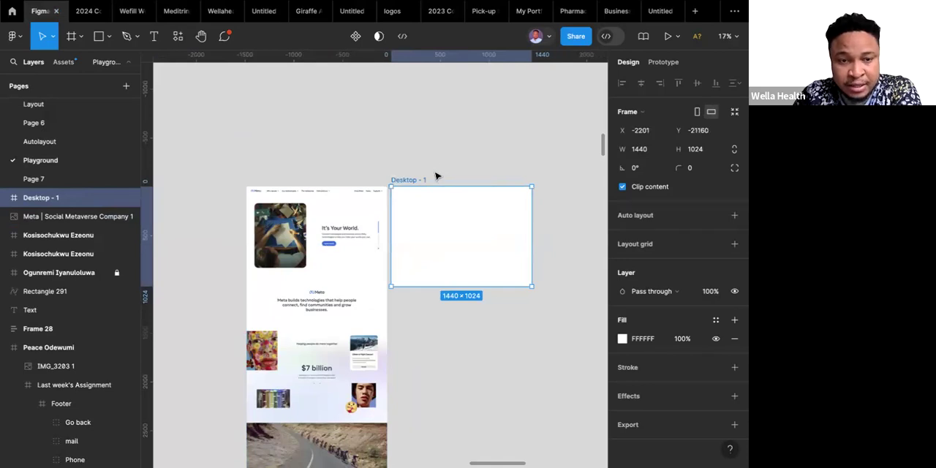
{"action": "key", "text": "Escape"}
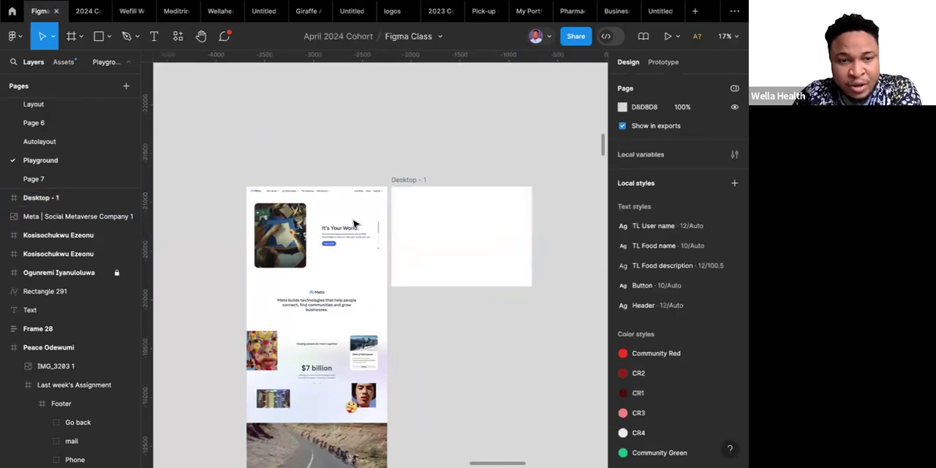
Add a horizontal ruler guide across the Meta screenshot, level with the Desktop - 1 frame's bottom edge.
{"action": "left_click", "coordinate": [353, 223]}
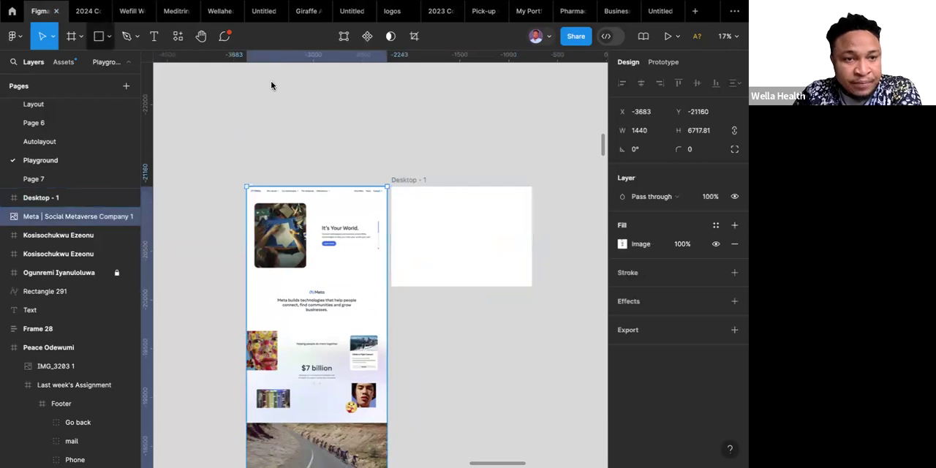
{"action": "left_click_drag", "start_coordinate": [267, 60], "coordinate": [394, 289]}
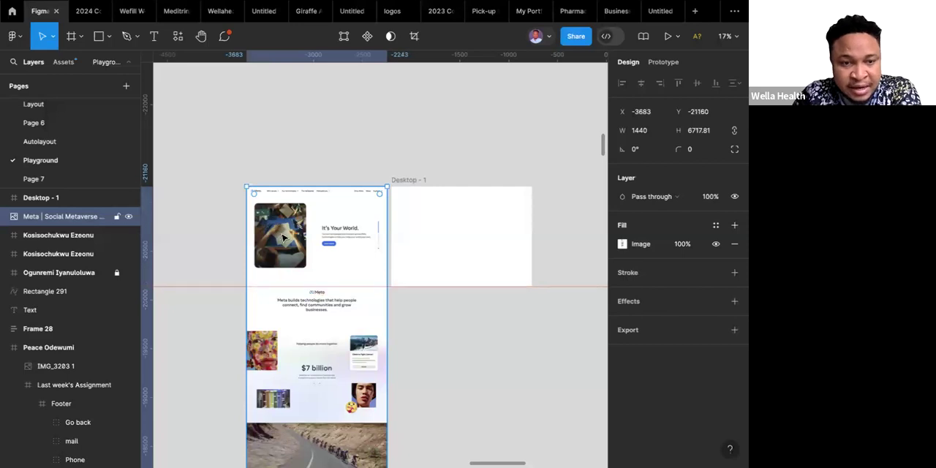
Compare the Meta screenshot's hero section above the guide with the height of the blank Desktop - 1 frame.
{"action": "scroll", "coordinate": [284, 238], "scroll_direction": "up", "scroll_amount": 5, "text": "ctrl"}
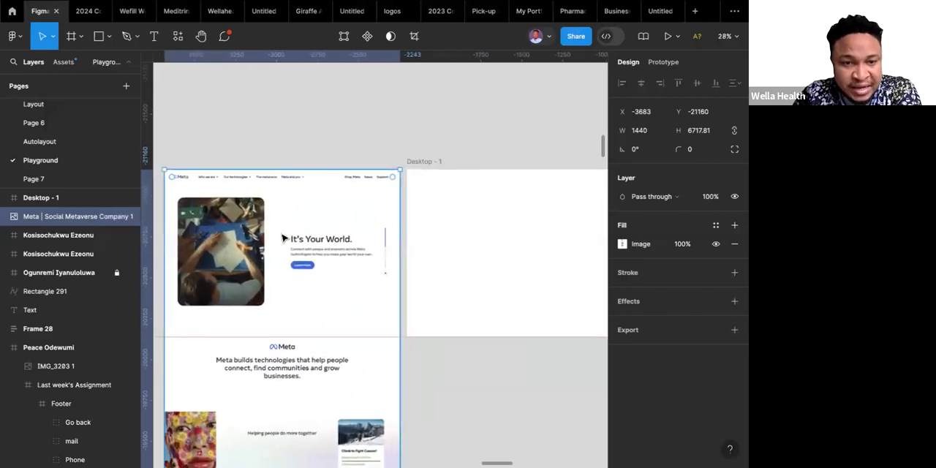
{"action": "scroll", "coordinate": [283, 238], "scroll_direction": "right", "scroll_amount": 1}
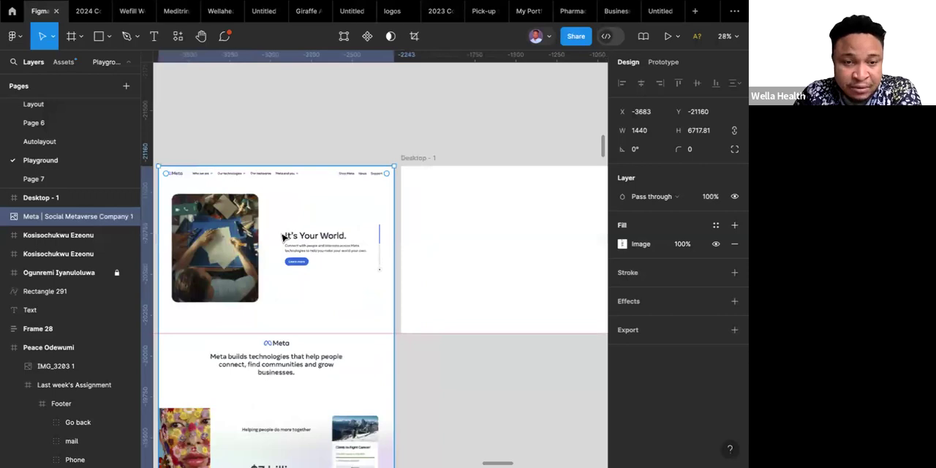
{"action": "scroll", "coordinate": [284, 238], "scroll_direction": "left", "scroll_amount": 2}
{"action": "scroll", "coordinate": [285, 237], "scroll_direction": "up", "scroll_amount": 2, "text": "ctrl"}
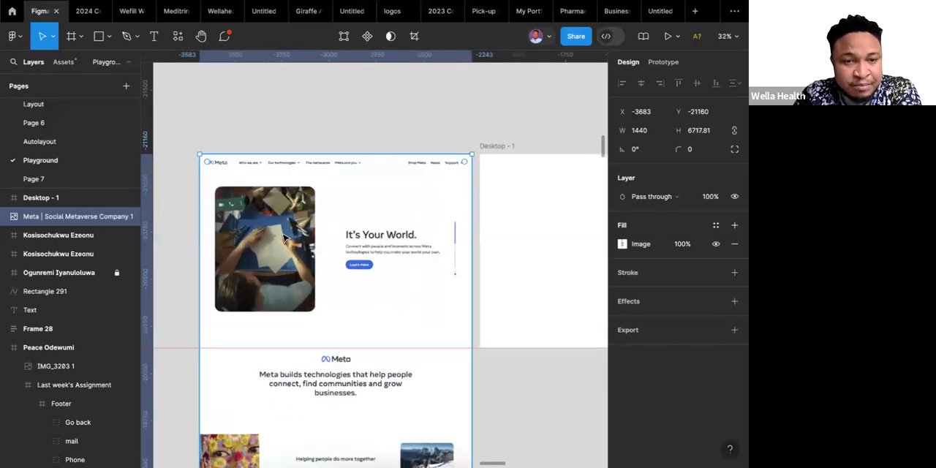
{"action": "scroll", "coordinate": [285, 237], "scroll_direction": "right", "scroll_amount": 4}
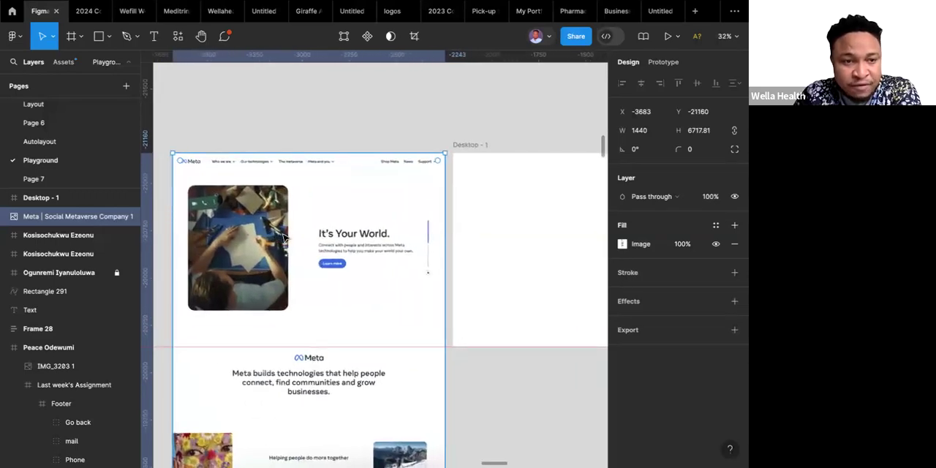
{"action": "scroll", "coordinate": [283, 237], "scroll_direction": "right", "scroll_amount": 2}
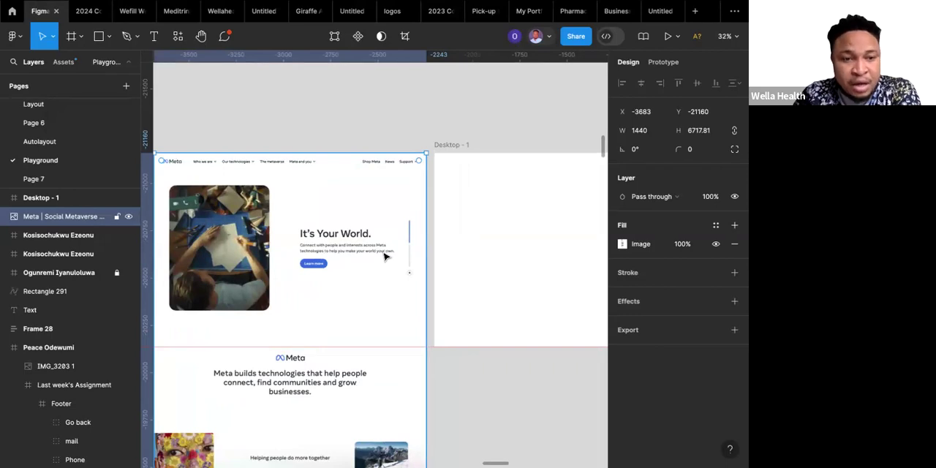
{"action": "scroll", "coordinate": [385, 256], "scroll_direction": "down", "scroll_amount": 3}
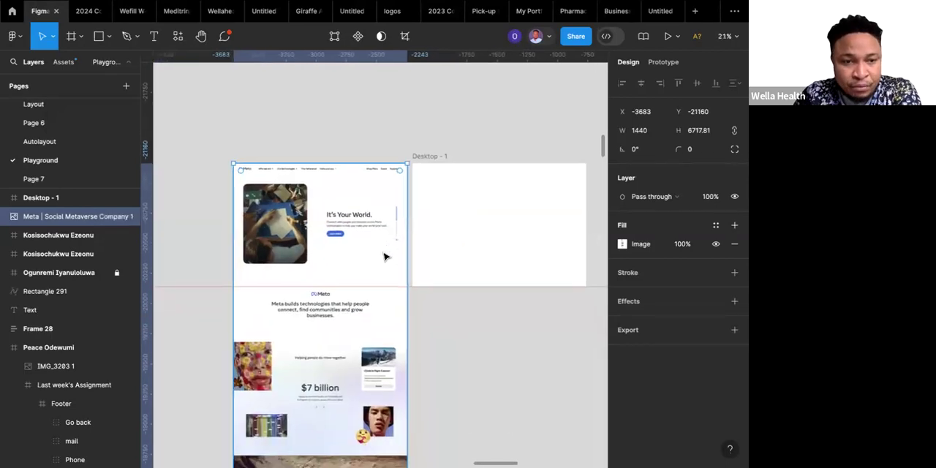
{"action": "scroll", "coordinate": [384, 256], "scroll_direction": "up", "scroll_amount": 3}
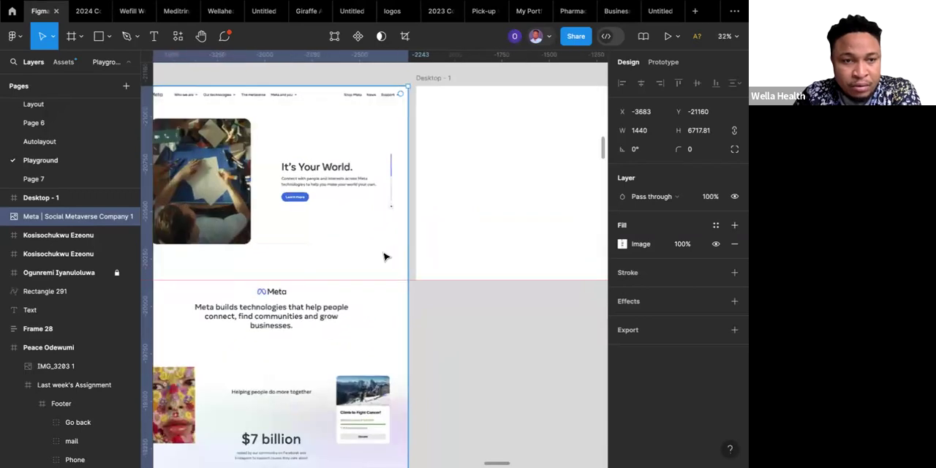
Examine the Meta screenshot's hero section and the "Meta builds technologies" heading section on either side of the guide.
{"action": "scroll", "coordinate": [384, 255], "scroll_direction": "down", "scroll_amount": 1}
{"action": "scroll", "coordinate": [385, 255], "scroll_direction": "right", "scroll_amount": 1}
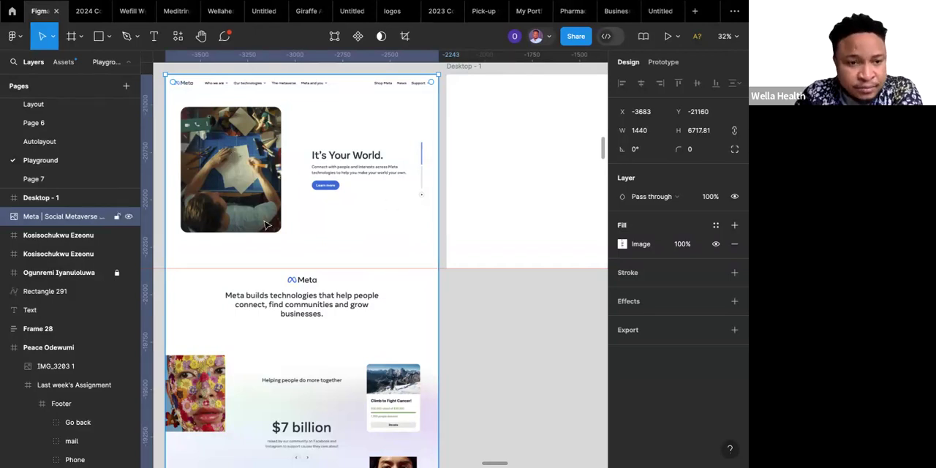
{"action": "scroll", "coordinate": [267, 226], "scroll_direction": "down", "scroll_amount": 5}
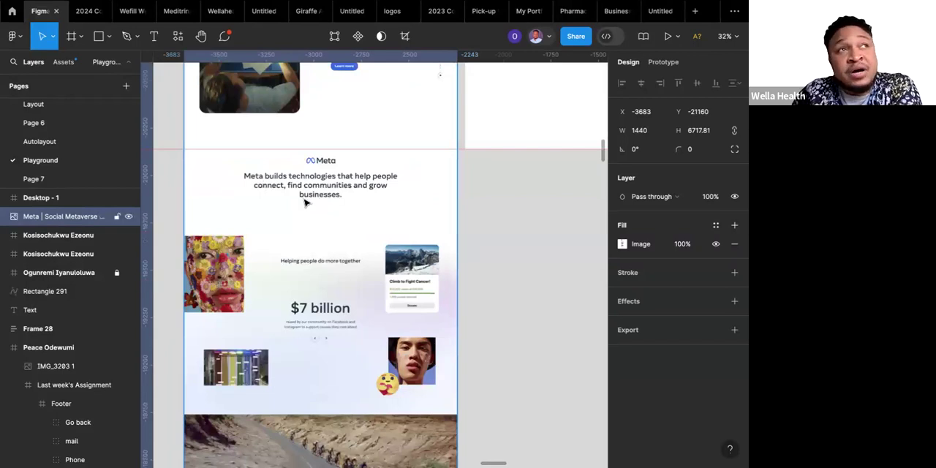
{"action": "scroll", "coordinate": [305, 203], "scroll_direction": "up", "scroll_amount": 5}
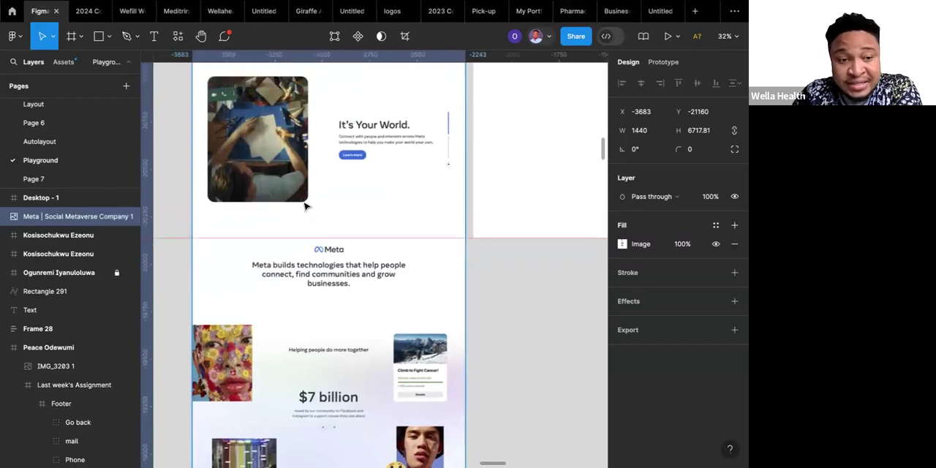
{"action": "scroll", "coordinate": [333, 285], "scroll_direction": "up", "scroll_amount": 2}
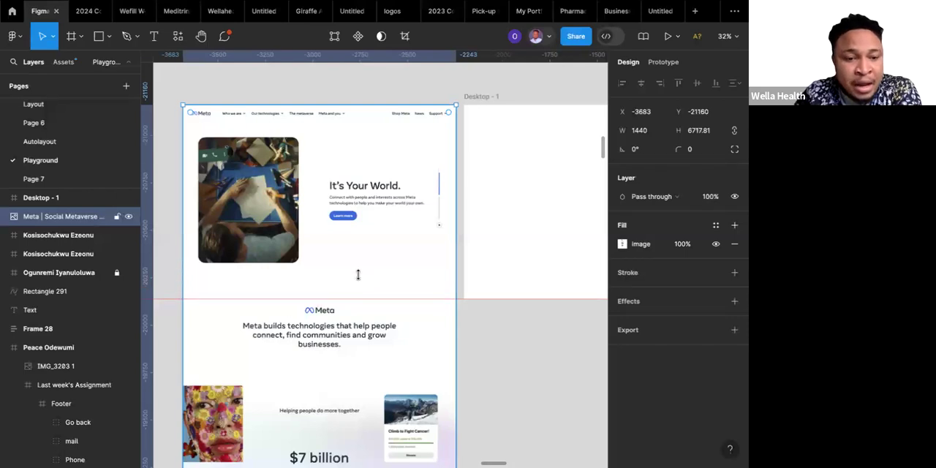
{"action": "scroll", "coordinate": [357, 274], "scroll_direction": "down", "scroll_amount": 4}
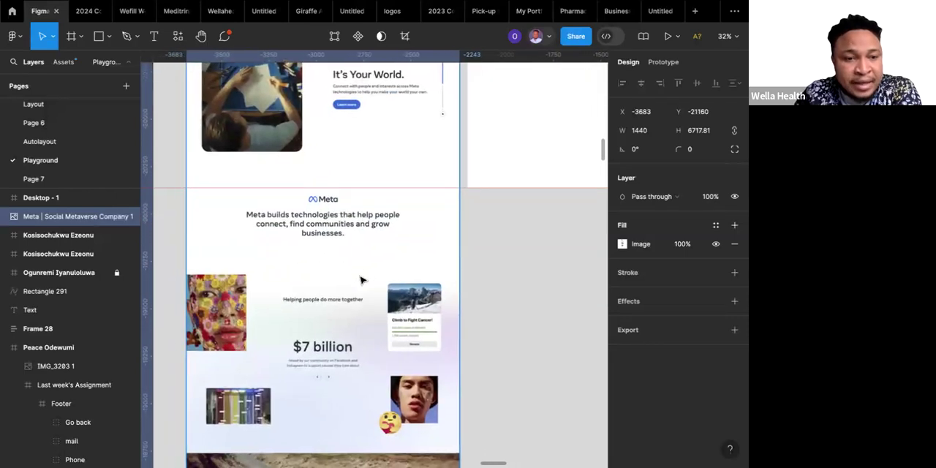
{"action": "scroll", "coordinate": [360, 280], "scroll_direction": "down", "scroll_amount": 1}
{"action": "scroll", "coordinate": [360, 280], "scroll_direction": "left", "scroll_amount": 1}
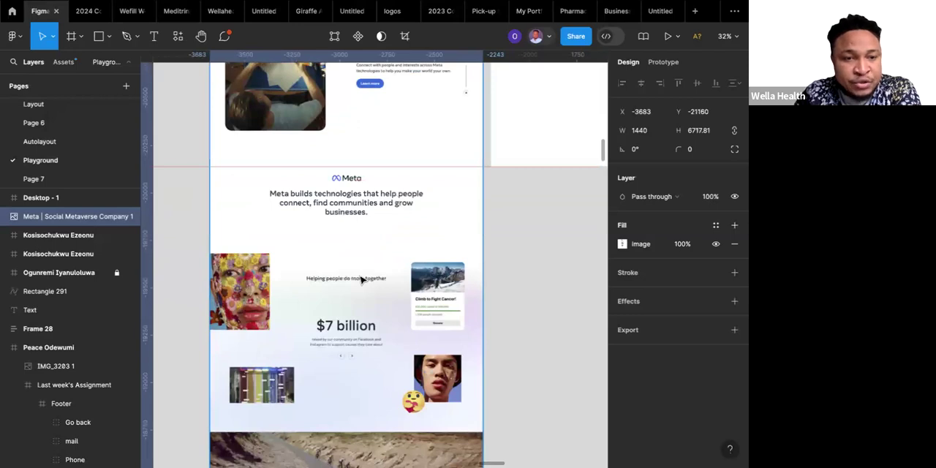
{"action": "scroll", "coordinate": [360, 280], "scroll_direction": "left", "scroll_amount": 1}
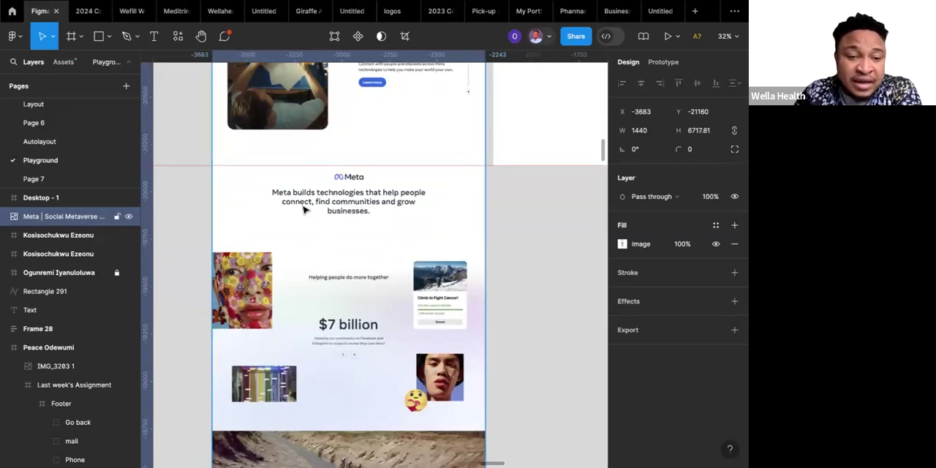
Examine the "Helping people do more together" section's layout of images, fundraiser card, and $7 billion text in the Meta screenshot.
{"action": "scroll", "coordinate": [304, 210], "scroll_direction": "down", "scroll_amount": 2}
{"action": "scroll", "coordinate": [304, 210], "scroll_direction": "right", "scroll_amount": 1}
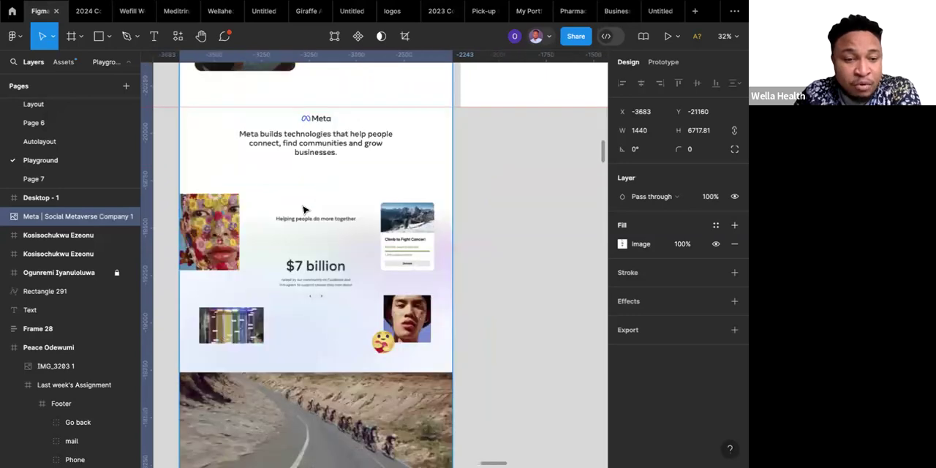
{"action": "scroll", "coordinate": [310, 226], "scroll_direction": "down", "scroll_amount": 1}
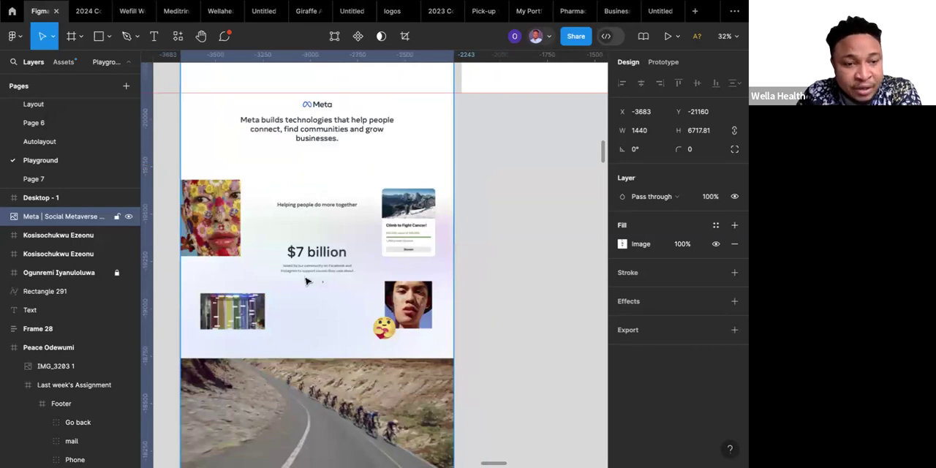
{"action": "scroll", "coordinate": [306, 281], "scroll_direction": "up", "scroll_amount": 5}
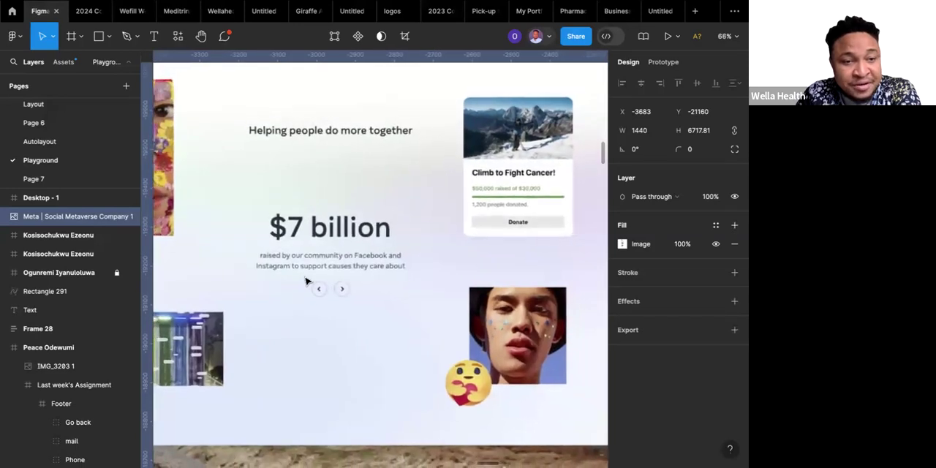
{"action": "scroll", "coordinate": [306, 282], "scroll_direction": "down", "scroll_amount": 2}
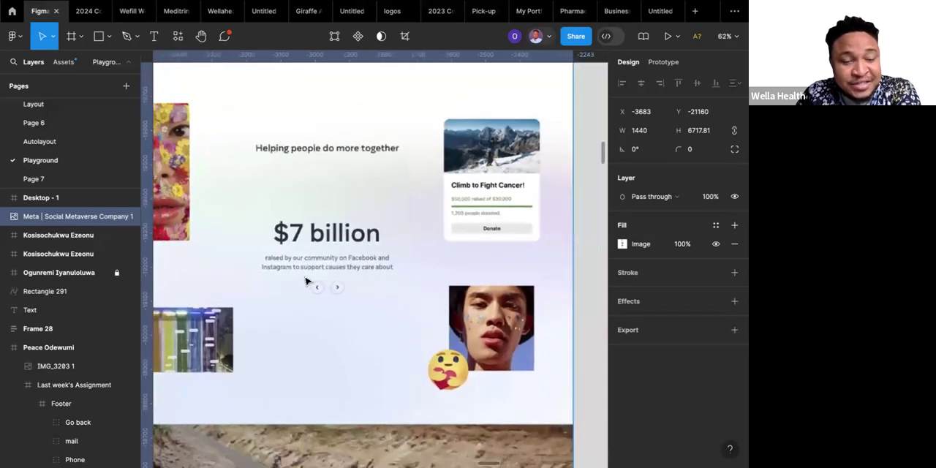
{"action": "scroll", "coordinate": [306, 281], "scroll_direction": "down", "scroll_amount": 2}
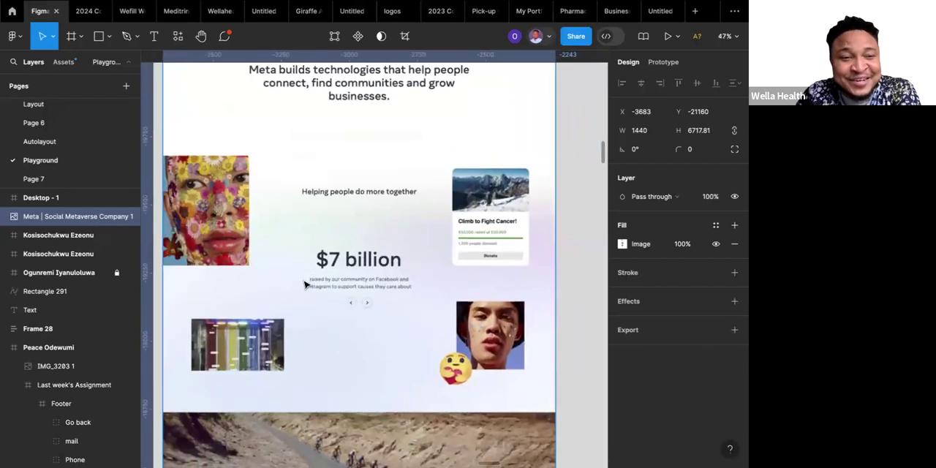
{"action": "scroll", "coordinate": [305, 284], "scroll_direction": "down", "scroll_amount": 4}
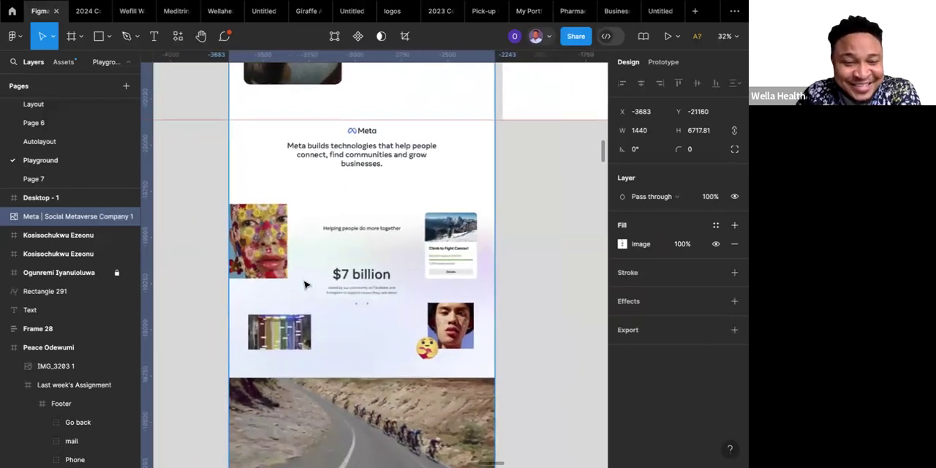
Review the Meta screenshot's sections from the cyclist video banner through the metaverse cards and privacy banner to the latest news.
{"action": "scroll", "coordinate": [305, 284], "scroll_direction": "down", "scroll_amount": 3}
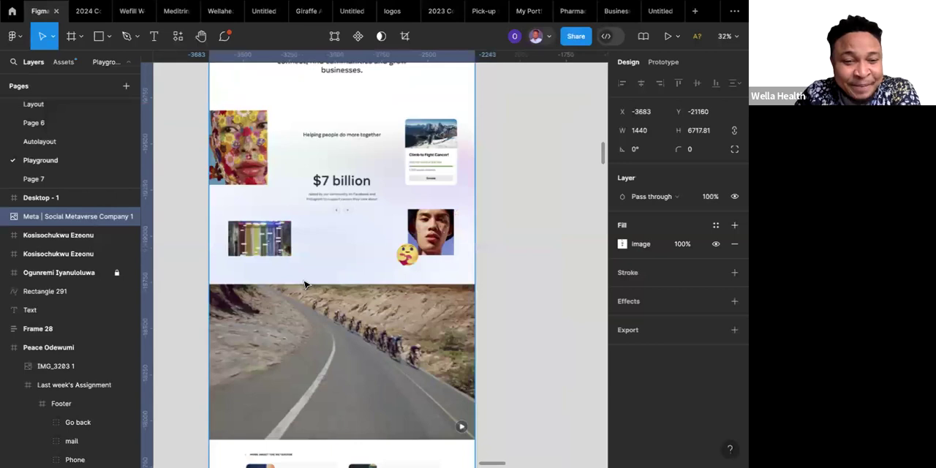
{"action": "scroll", "coordinate": [306, 285], "scroll_direction": "down", "scroll_amount": 3}
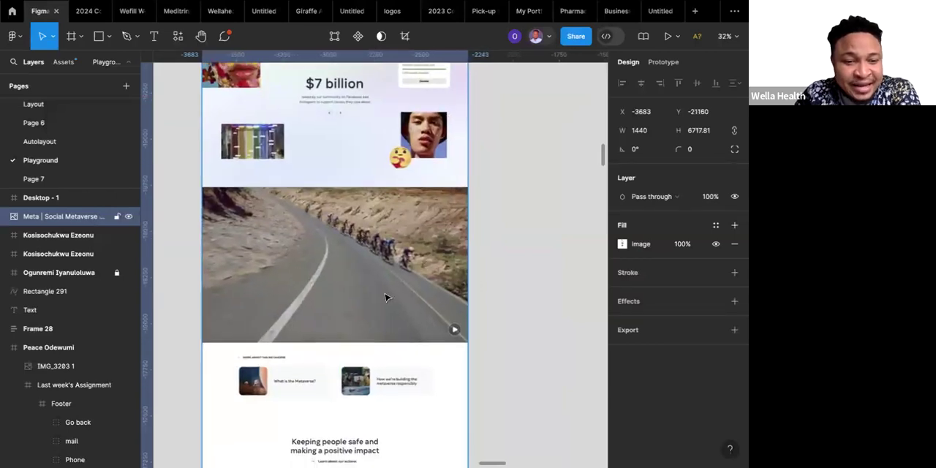
{"action": "scroll", "coordinate": [385, 296], "scroll_direction": "down", "scroll_amount": 3}
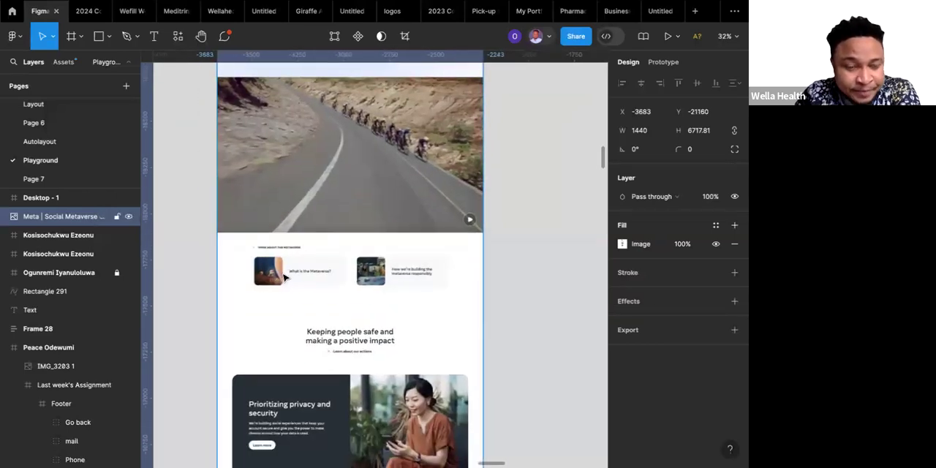
{"action": "scroll", "coordinate": [281, 278], "scroll_direction": "up", "scroll_amount": 2}
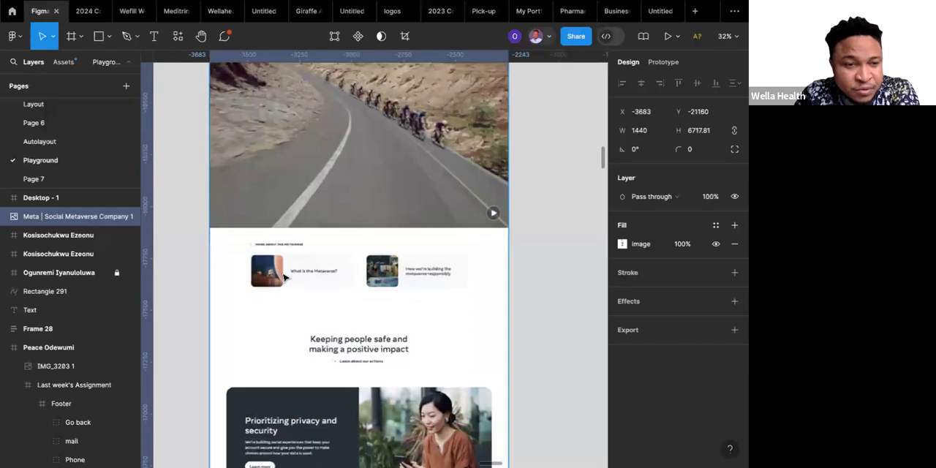
{"action": "scroll", "coordinate": [284, 276], "scroll_direction": "up", "scroll_amount": 3}
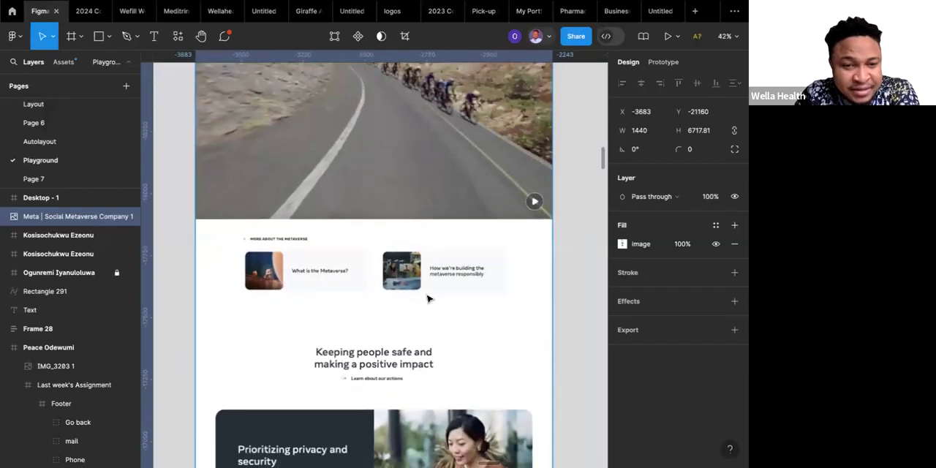
{"action": "scroll", "coordinate": [430, 296], "scroll_direction": "down", "scroll_amount": 2}
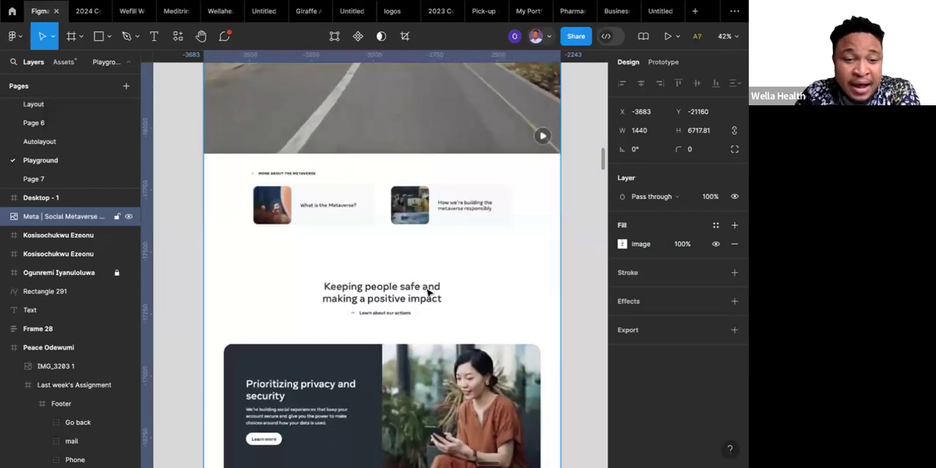
{"action": "scroll", "coordinate": [428, 292], "scroll_direction": "down", "scroll_amount": 5}
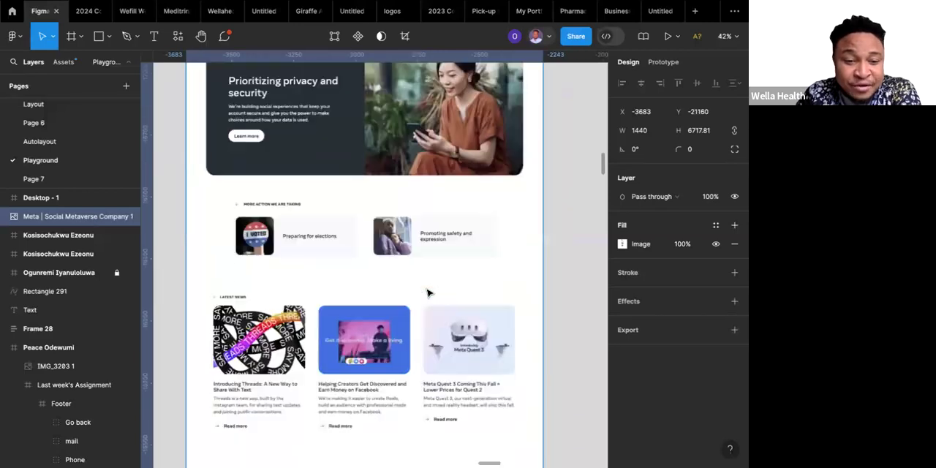
{"action": "scroll", "coordinate": [427, 294], "scroll_direction": "down", "scroll_amount": 3}
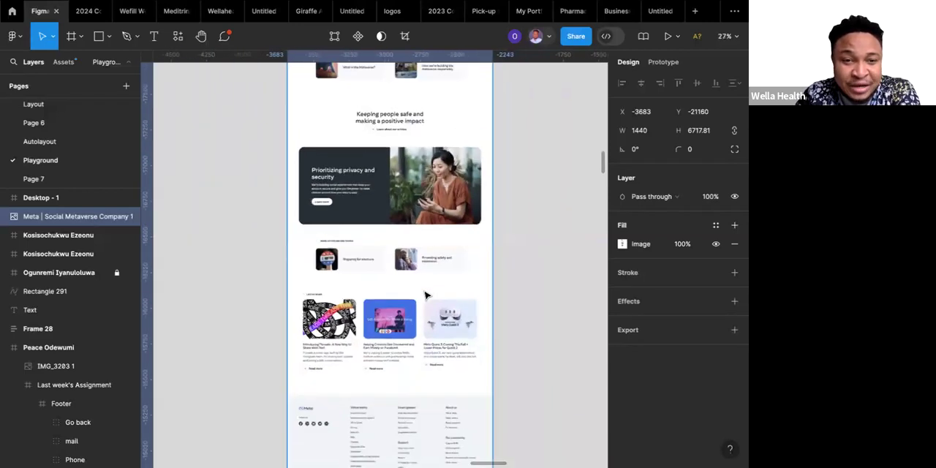
Study the overall structure of the Meta screenshot's lower half, from the metaverse cards down to the footer.
{"action": "scroll", "coordinate": [426, 295], "scroll_direction": "down", "scroll_amount": 3}
{"action": "scroll", "coordinate": [426, 295], "scroll_direction": "right", "scroll_amount": 2}
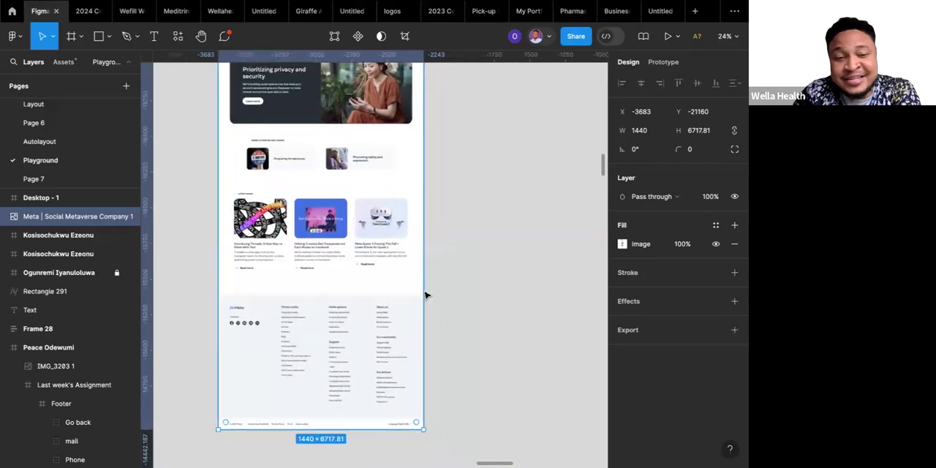
{"action": "scroll", "coordinate": [425, 292], "scroll_direction": "up", "scroll_amount": 1}
{"action": "scroll", "coordinate": [424, 293], "scroll_direction": "left", "scroll_amount": 1}
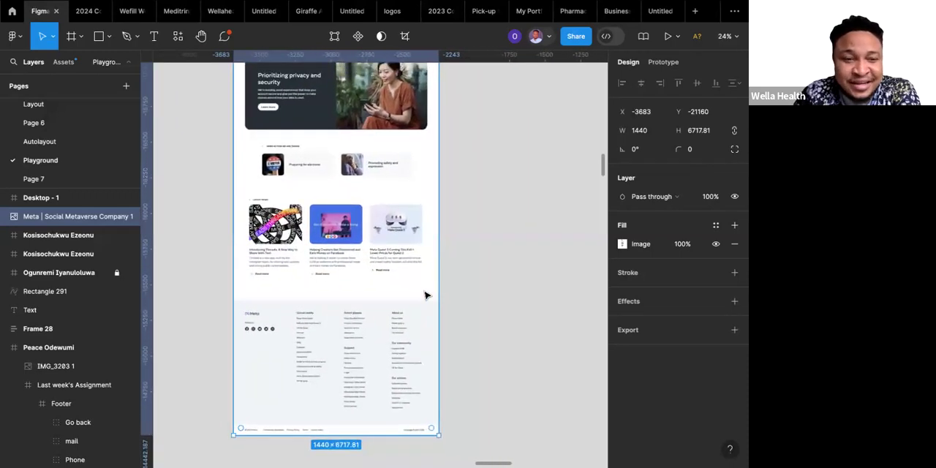
{"action": "scroll", "coordinate": [426, 295], "scroll_direction": "up", "scroll_amount": 3}
{"action": "scroll", "coordinate": [426, 294], "scroll_direction": "left", "scroll_amount": 1}
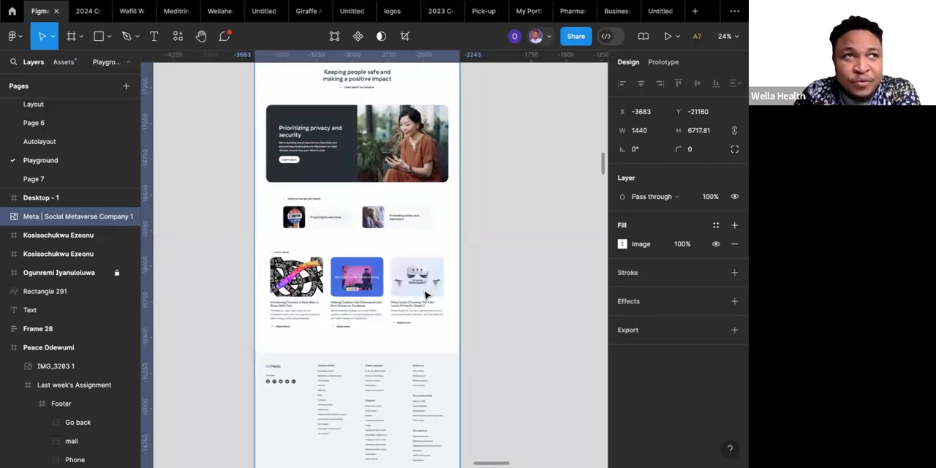
{"action": "scroll", "coordinate": [426, 294], "scroll_direction": "up", "scroll_amount": 5}
{"action": "scroll", "coordinate": [426, 295], "scroll_direction": "left", "scroll_amount": 1}
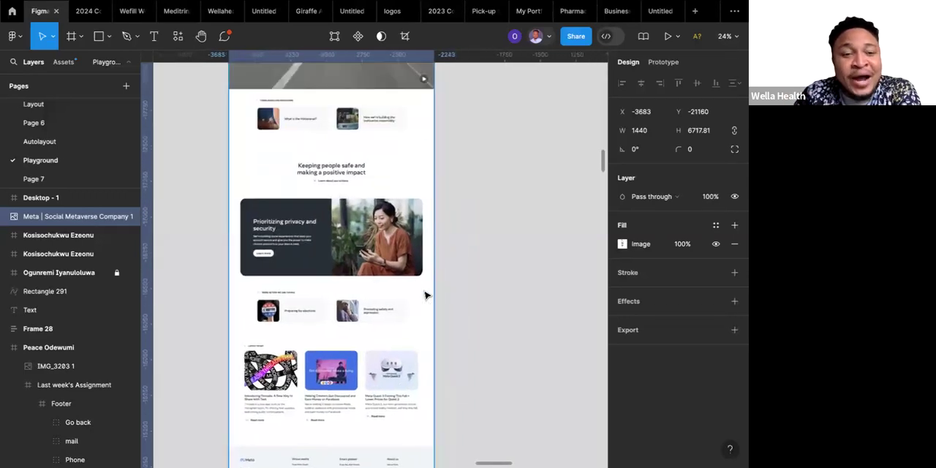
{"action": "scroll", "coordinate": [426, 294], "scroll_direction": "up", "scroll_amount": 2}
{"action": "scroll", "coordinate": [426, 294], "scroll_direction": "left", "scroll_amount": 1}
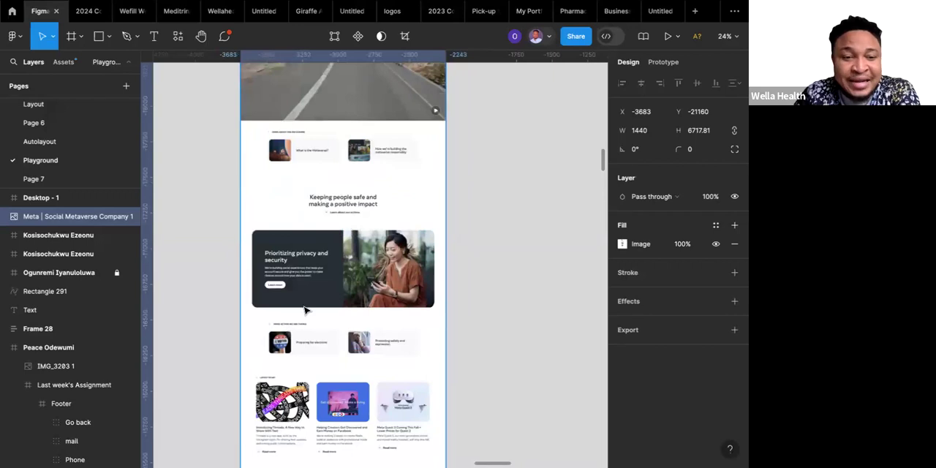
{"action": "scroll", "coordinate": [305, 311], "scroll_direction": "down", "scroll_amount": 1}
{"action": "scroll", "coordinate": [306, 311], "scroll_direction": "right", "scroll_amount": 1}
{"action": "scroll", "coordinate": [306, 311], "scroll_direction": "down", "scroll_amount": 8}
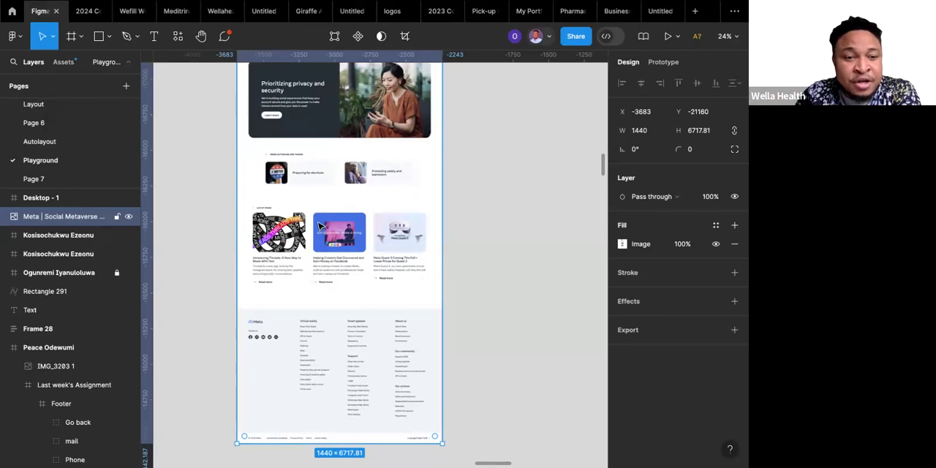
{"action": "scroll", "coordinate": [319, 226], "scroll_direction": "up", "scroll_amount": 2}
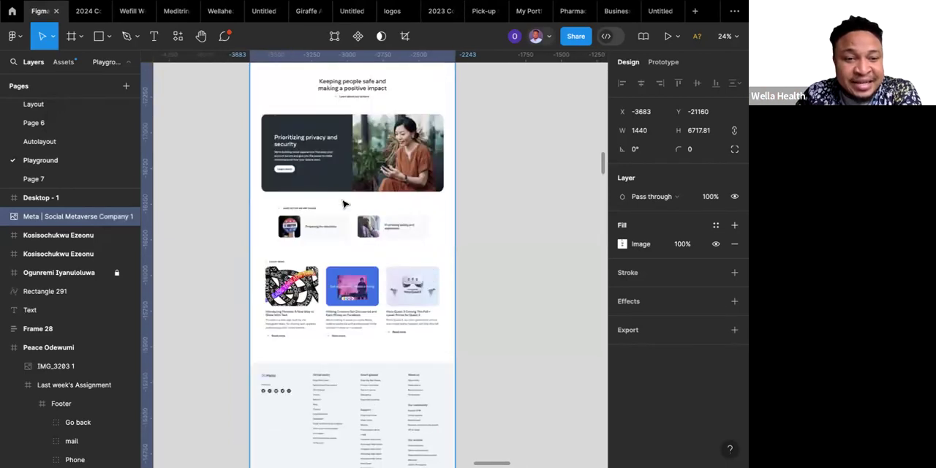
{"action": "scroll", "coordinate": [292, 356], "scroll_direction": "down", "scroll_amount": 2}
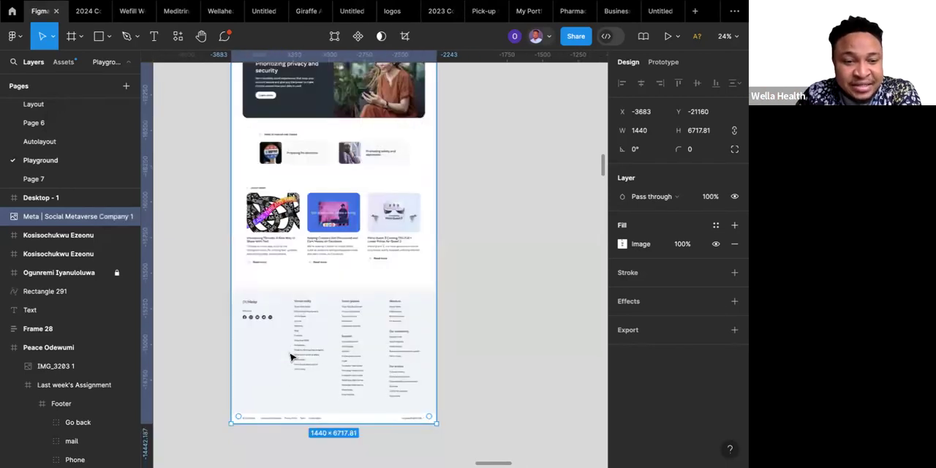
Examine the footer's link columns, social icons and bottom legal bar up close, including the latest news section above it.
{"action": "scroll", "coordinate": [290, 356], "scroll_direction": "up", "scroll_amount": 5}
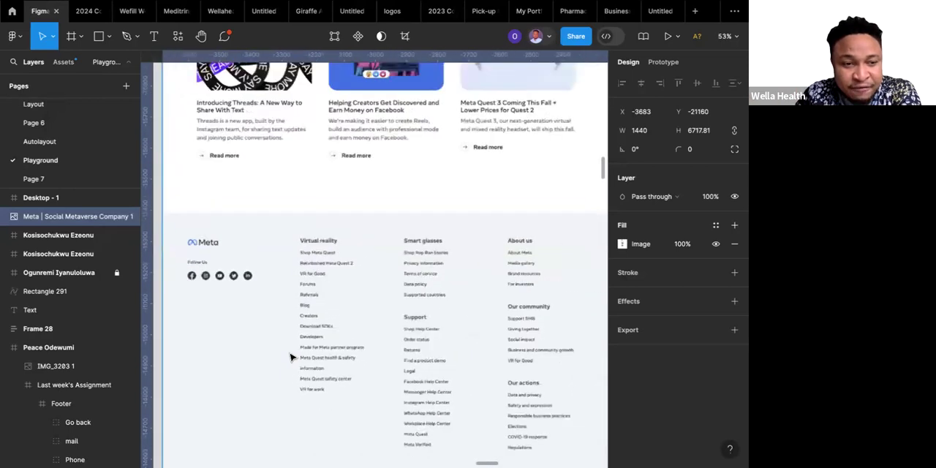
{"action": "scroll", "coordinate": [290, 356], "scroll_direction": "down", "scroll_amount": 2}
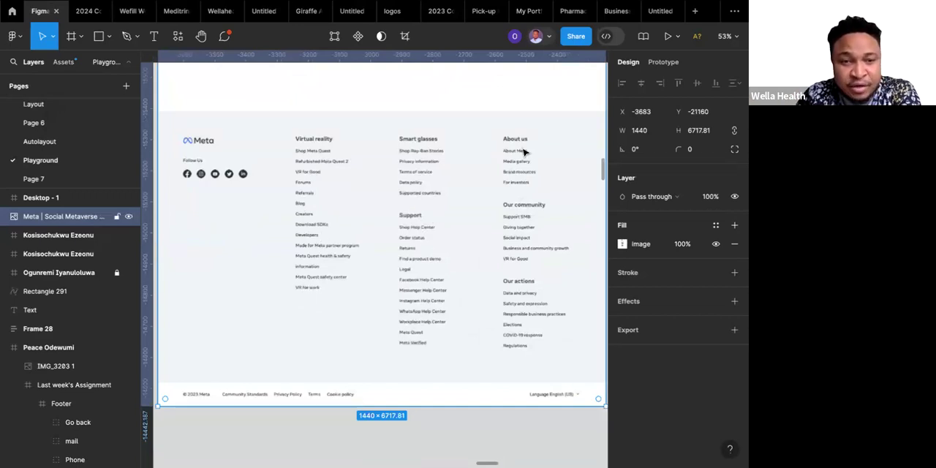
{"action": "scroll", "coordinate": [521, 223], "scroll_direction": "right", "scroll_amount": 3}
{"action": "scroll", "coordinate": [521, 226], "scroll_direction": "left", "scroll_amount": 3}
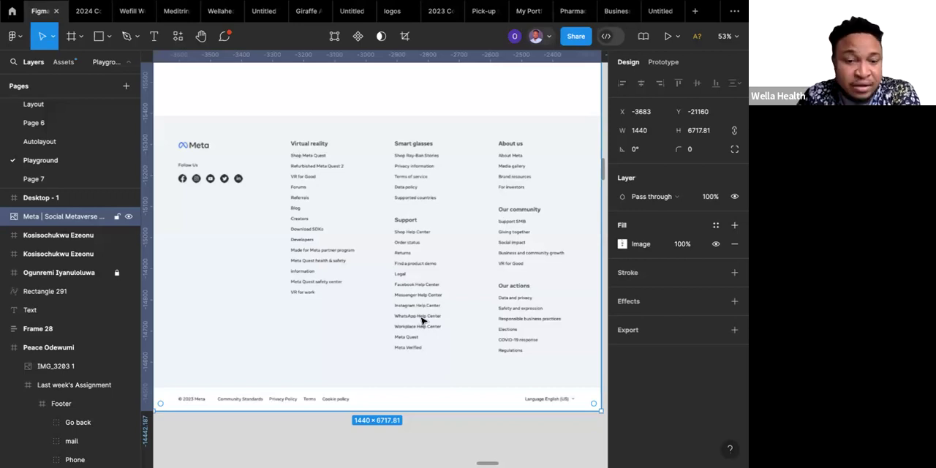
{"action": "scroll", "coordinate": [421, 320], "scroll_direction": "down", "scroll_amount": 2}
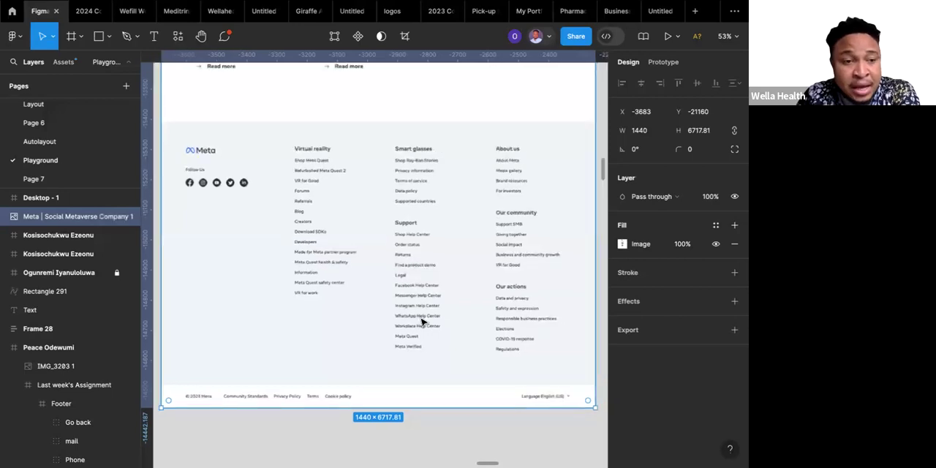
{"action": "scroll", "coordinate": [421, 320], "scroll_direction": "up", "scroll_amount": 1}
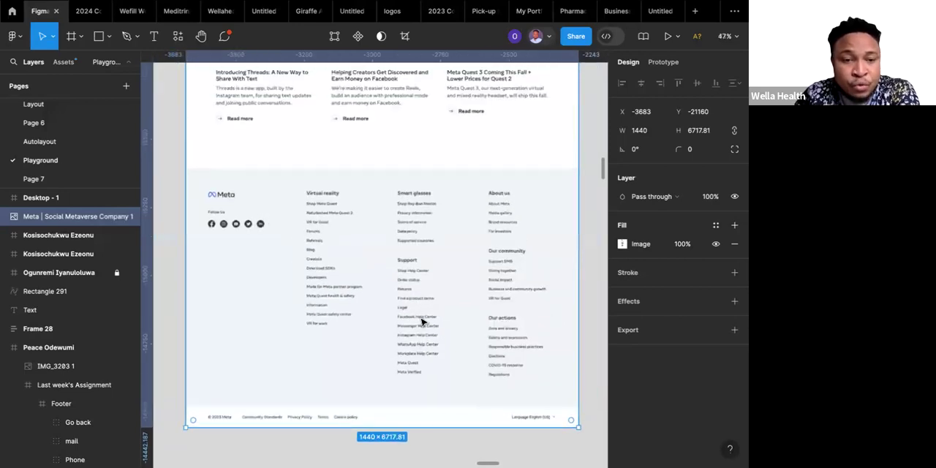
{"action": "scroll", "coordinate": [421, 320], "scroll_direction": "up", "scroll_amount": 15}
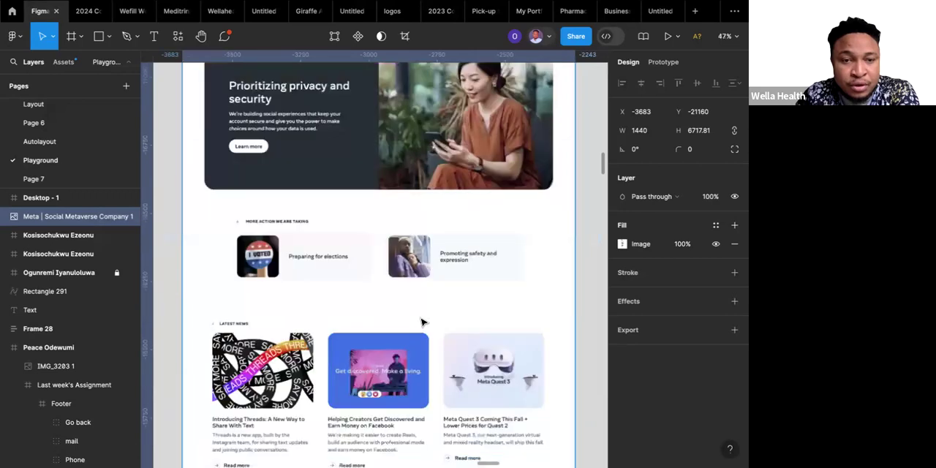
Review the Meta screenshot from the latest news back up to the hero, comparing its upper sections with the empty desktop frame.
{"action": "scroll", "coordinate": [421, 320], "scroll_direction": "up", "scroll_amount": 15}
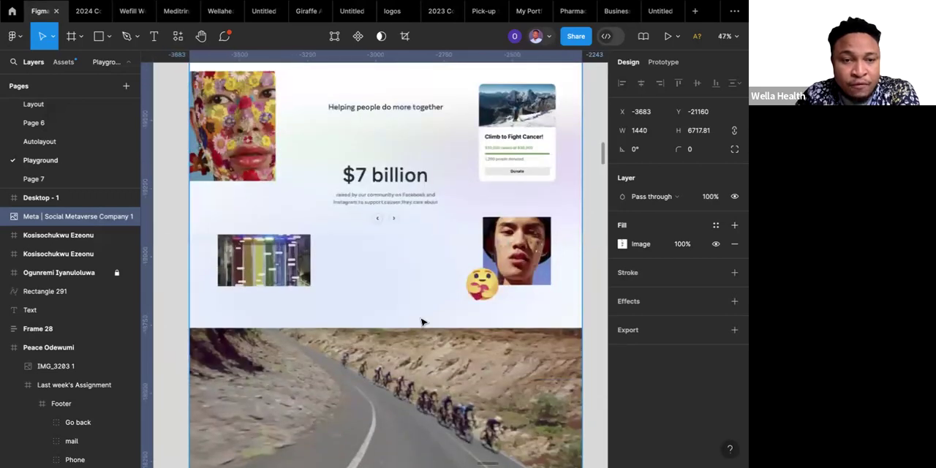
{"action": "scroll", "coordinate": [422, 322], "scroll_direction": "up", "scroll_amount": 1}
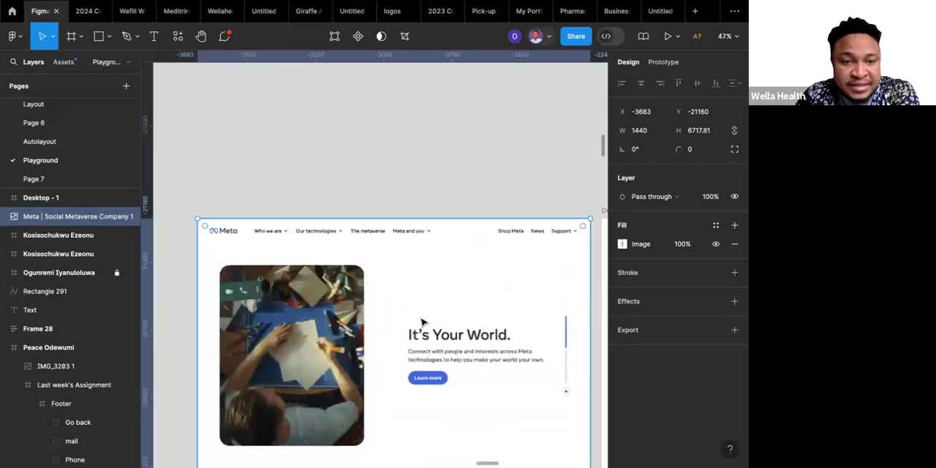
{"action": "scroll", "coordinate": [421, 322], "scroll_direction": "down", "scroll_amount": 6}
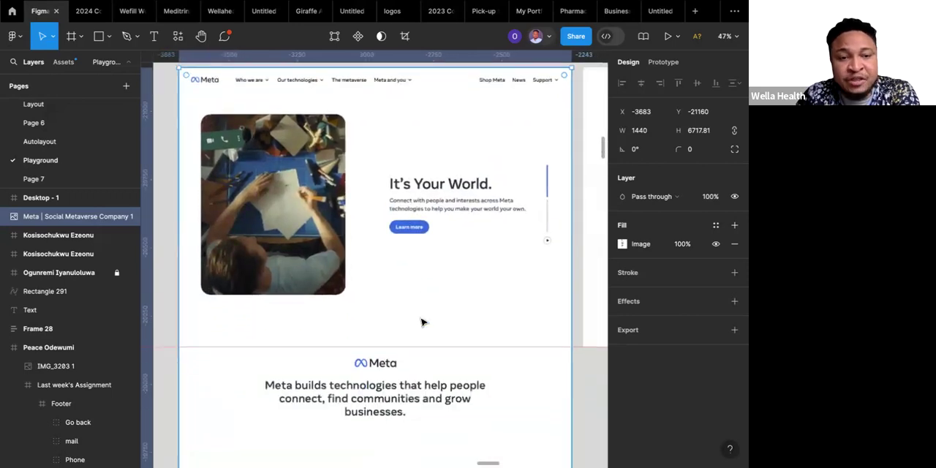
{"action": "scroll", "coordinate": [421, 321], "scroll_direction": "down", "scroll_amount": 5}
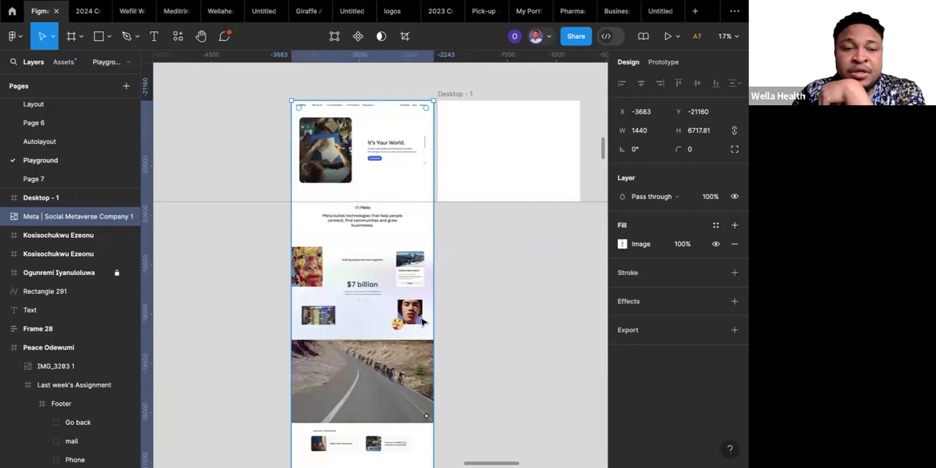
{"action": "scroll", "coordinate": [421, 321], "scroll_direction": "right", "scroll_amount": 1}
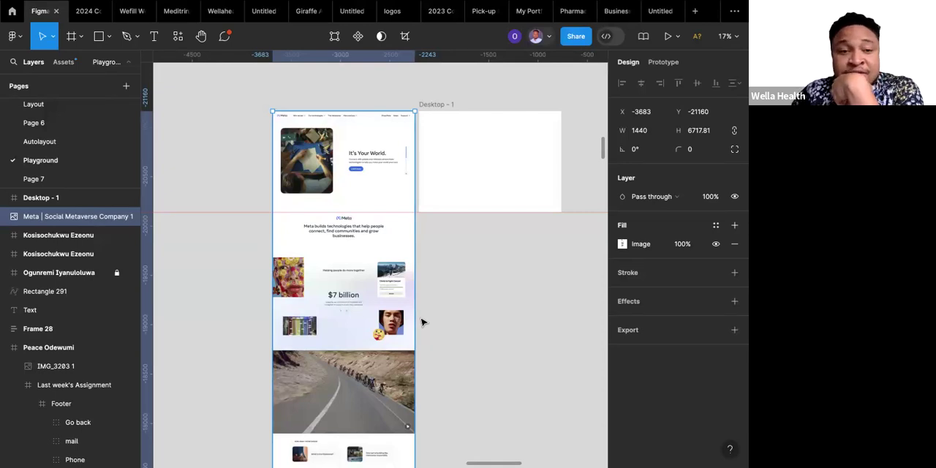
{"action": "scroll", "coordinate": [421, 322], "scroll_direction": "up", "scroll_amount": 2}
{"action": "scroll", "coordinate": [421, 322], "scroll_direction": "right", "scroll_amount": 2}
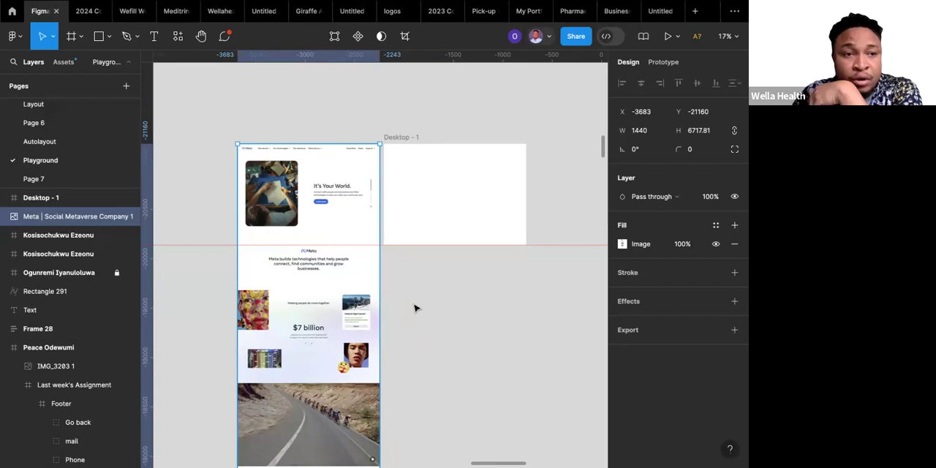
{"action": "scroll", "coordinate": [414, 307], "scroll_direction": "up", "scroll_amount": 2}
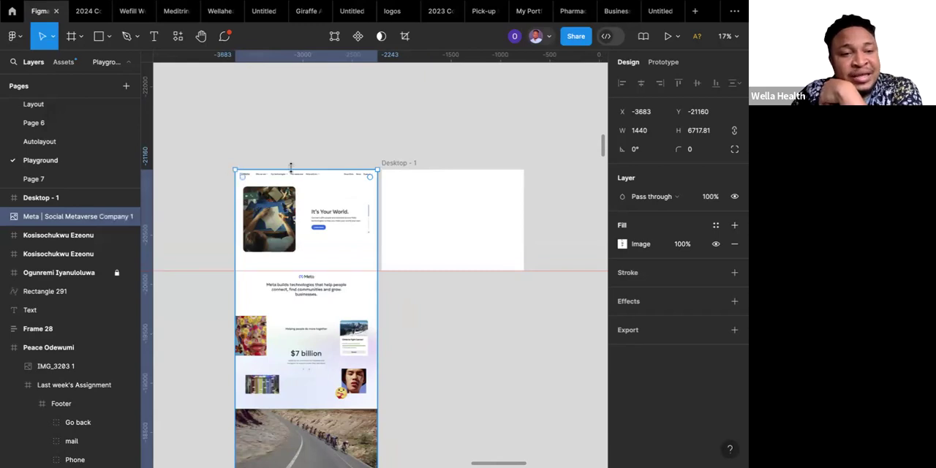
{"action": "scroll", "coordinate": [291, 169], "scroll_direction": "up", "scroll_amount": 4}
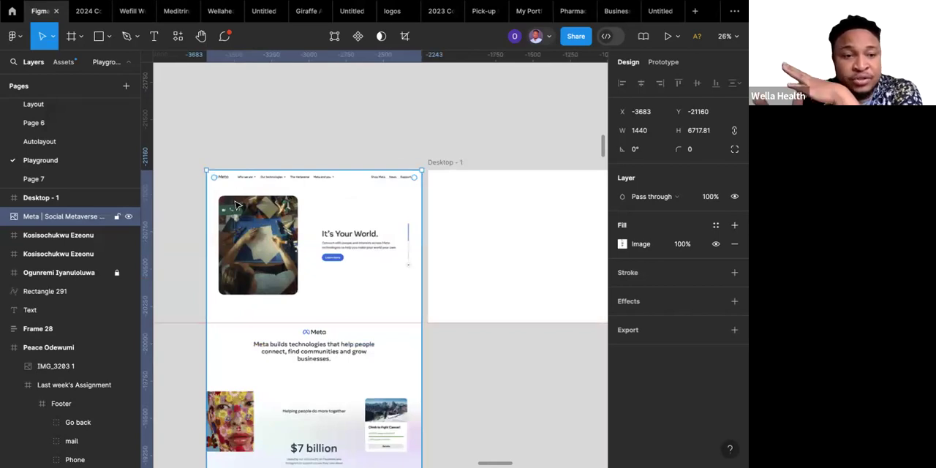
{"action": "scroll", "coordinate": [236, 205], "scroll_direction": "down", "scroll_amount": 2}
{"action": "scroll", "coordinate": [237, 205], "scroll_direction": "right", "scroll_amount": 2}
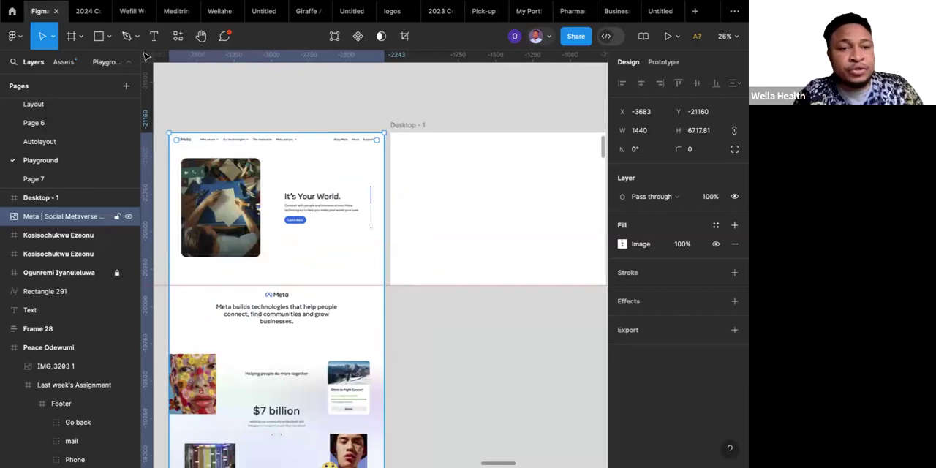
Examine the Meta screenshot's navigation bar and "It's Your World." hero layout up close.
{"action": "scroll", "coordinate": [213, 153], "scroll_direction": "up", "scroll_amount": 5}
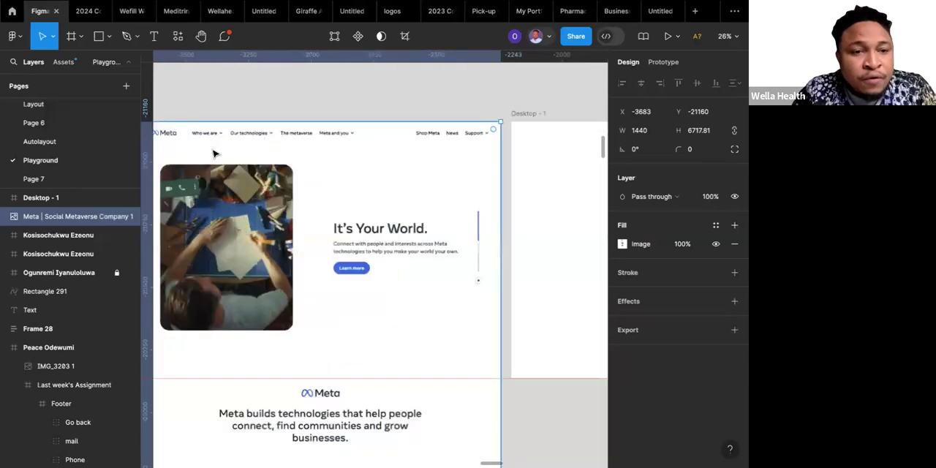
{"action": "scroll", "coordinate": [214, 154], "scroll_direction": "down", "scroll_amount": 2}
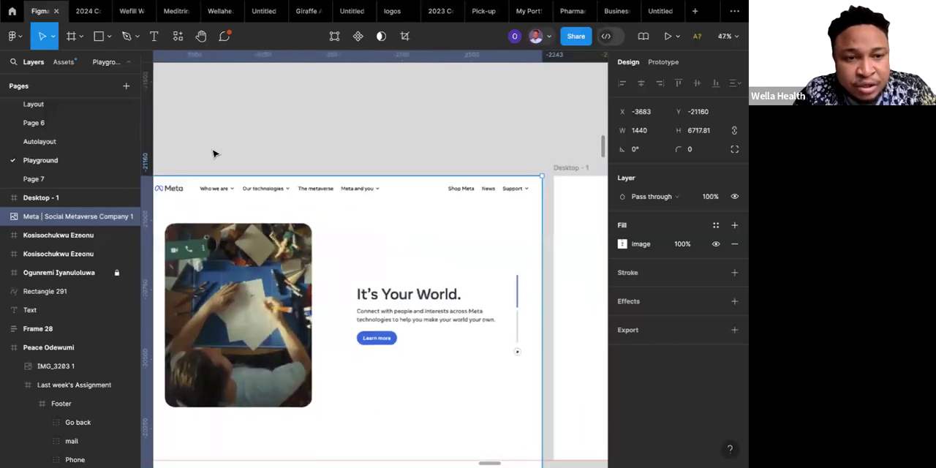
{"action": "scroll", "coordinate": [213, 153], "scroll_direction": "left", "scroll_amount": 3}
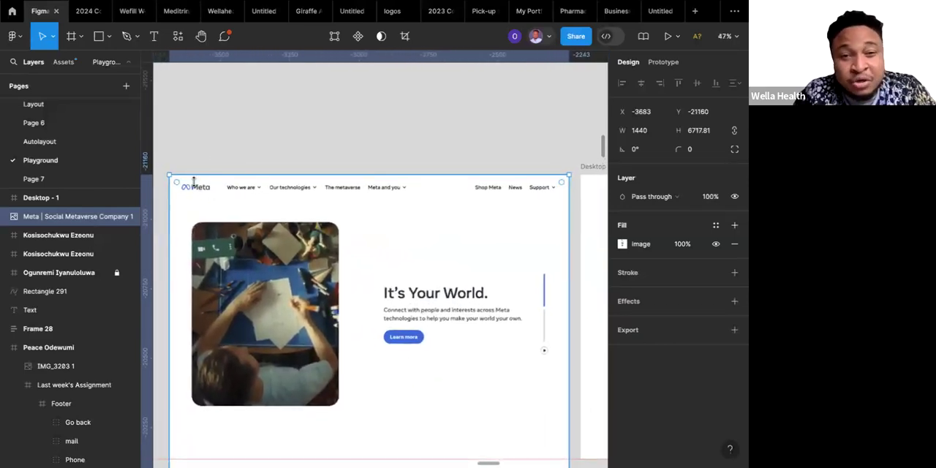
{"action": "scroll", "coordinate": [193, 181], "scroll_direction": "down", "scroll_amount": 5}
{"action": "scroll", "coordinate": [194, 186], "scroll_direction": "up", "scroll_amount": 3}
{"action": "scroll", "coordinate": [194, 187], "scroll_direction": "left", "scroll_amount": 3}
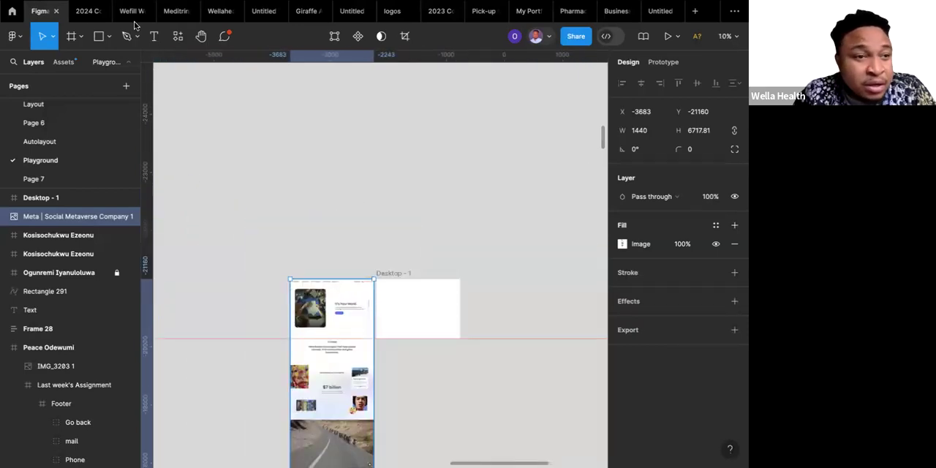
Switch to the Wellahealth rebrand file and look through its Website page, continuing to the Design elements page.
{"action": "mouse_move", "coordinate": [126, 13]}
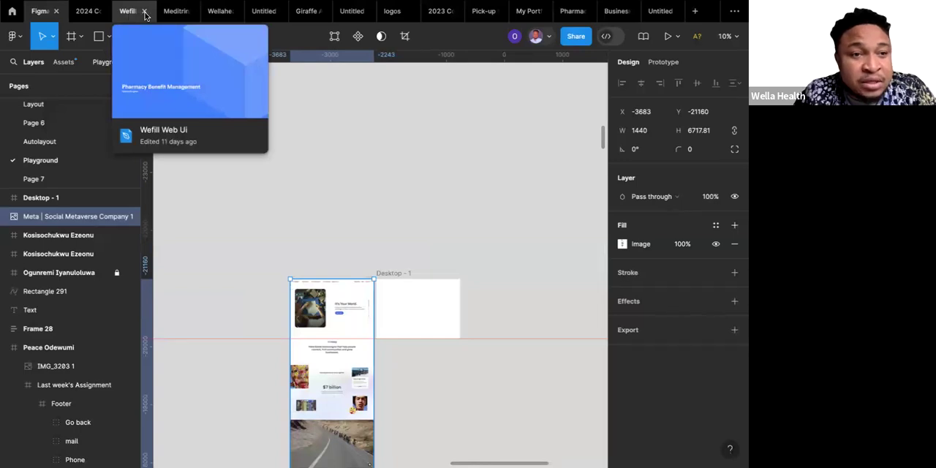
{"action": "mouse_move", "coordinate": [218, 15]}
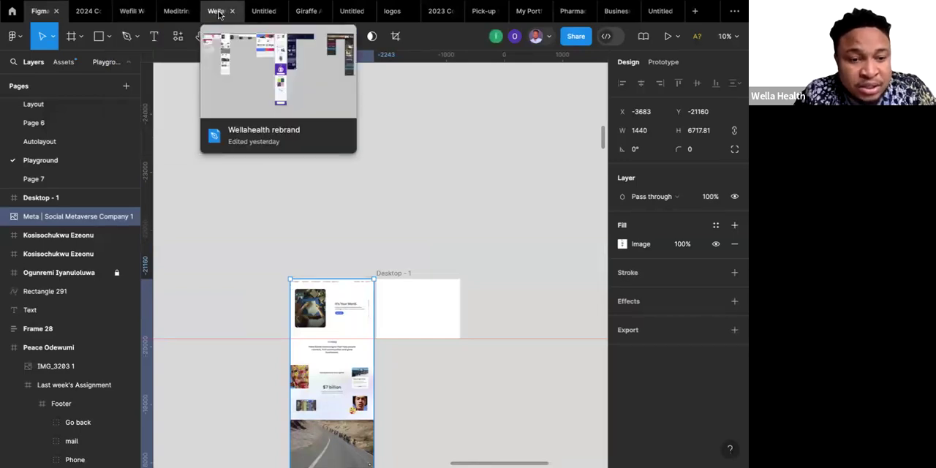
{"action": "left_click", "coordinate": [218, 13]}
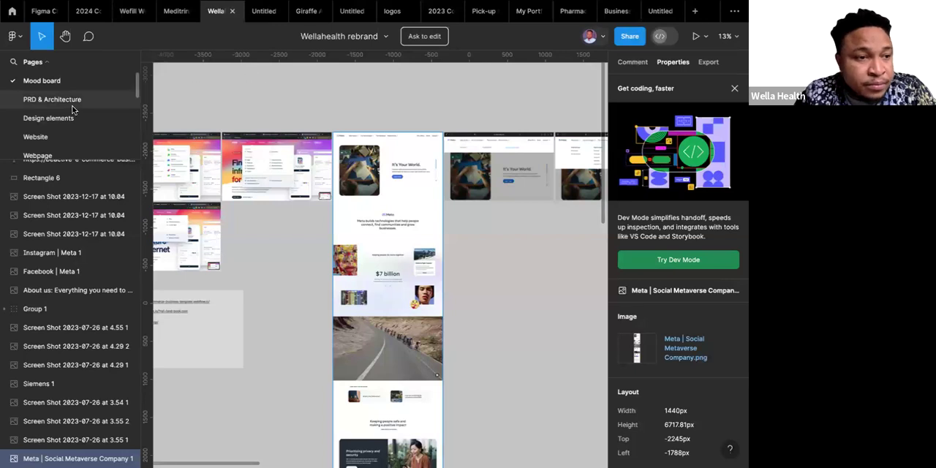
{"action": "scroll", "coordinate": [72, 110], "scroll_direction": "down", "scroll_amount": 2}
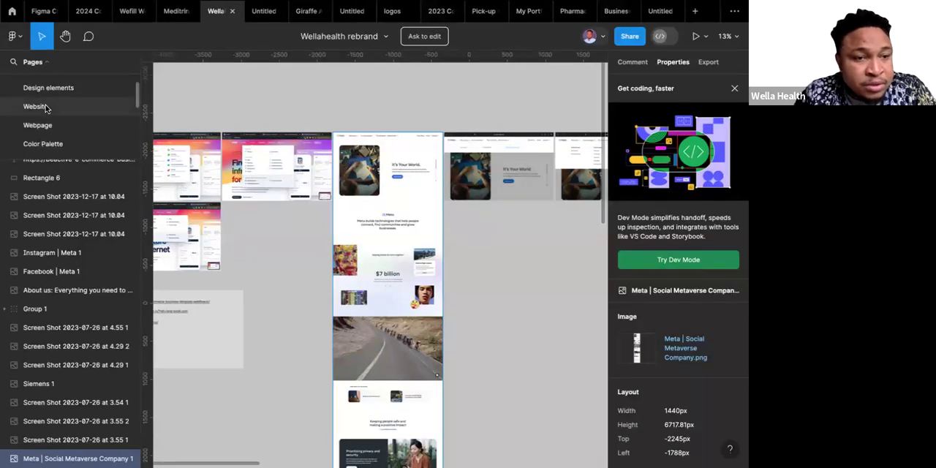
{"action": "left_click", "coordinate": [46, 107]}
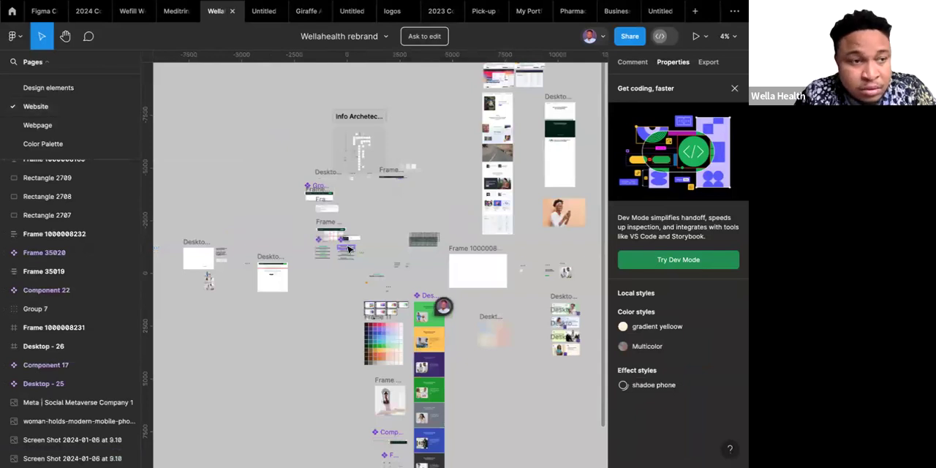
{"action": "left_click", "coordinate": [42, 89]}
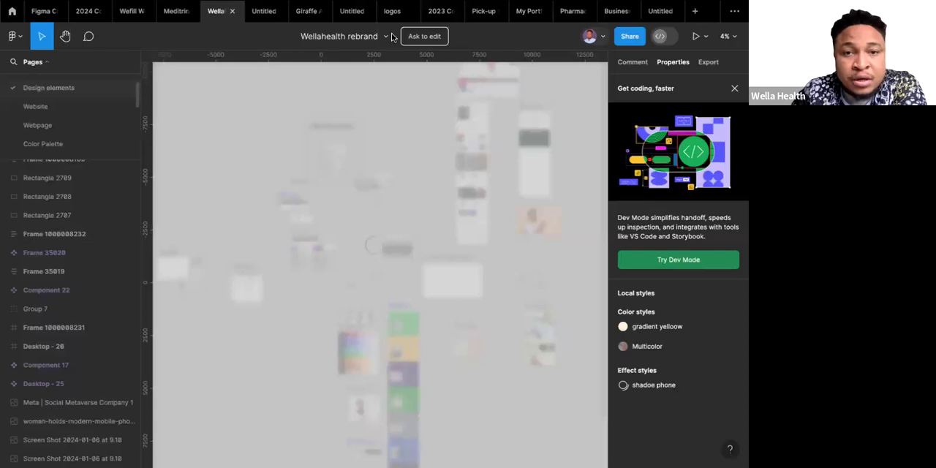
Switch to the logos file and return to the Wellahealth rebrand file.
{"action": "mouse_move", "coordinate": [390, 14]}
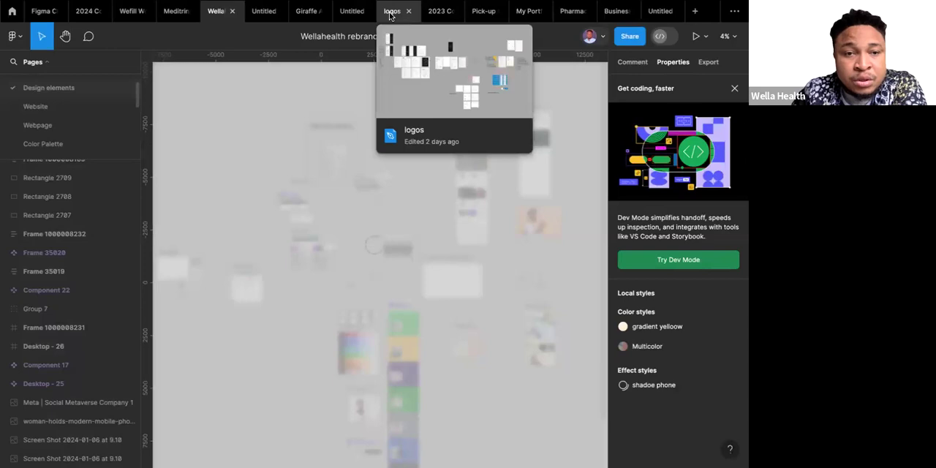
{"action": "left_click", "coordinate": [391, 15]}
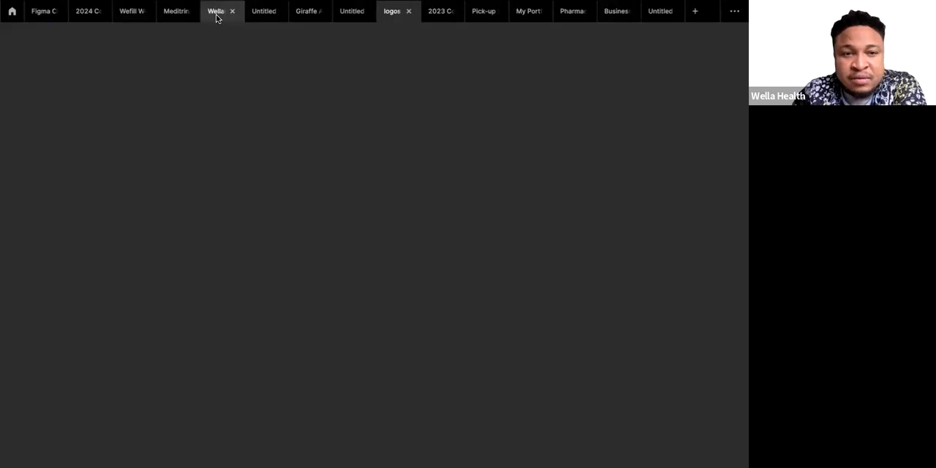
{"action": "mouse_move", "coordinate": [216, 16]}
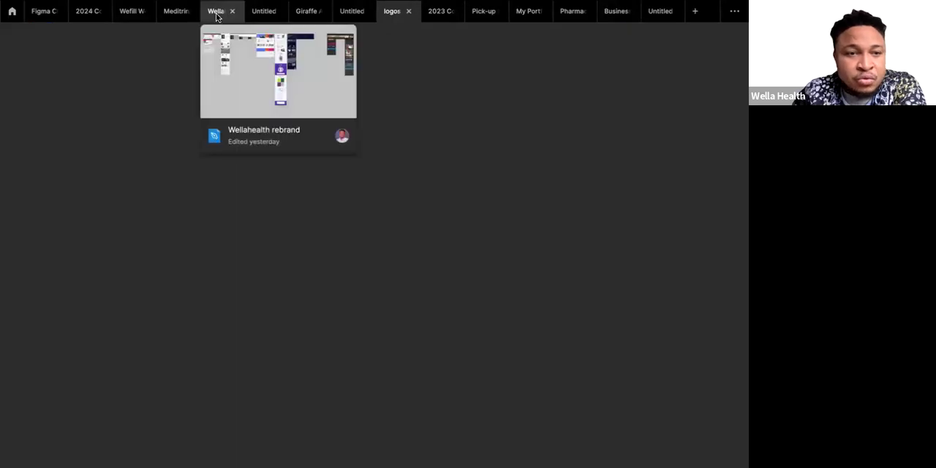
{"action": "left_click", "coordinate": [216, 13]}
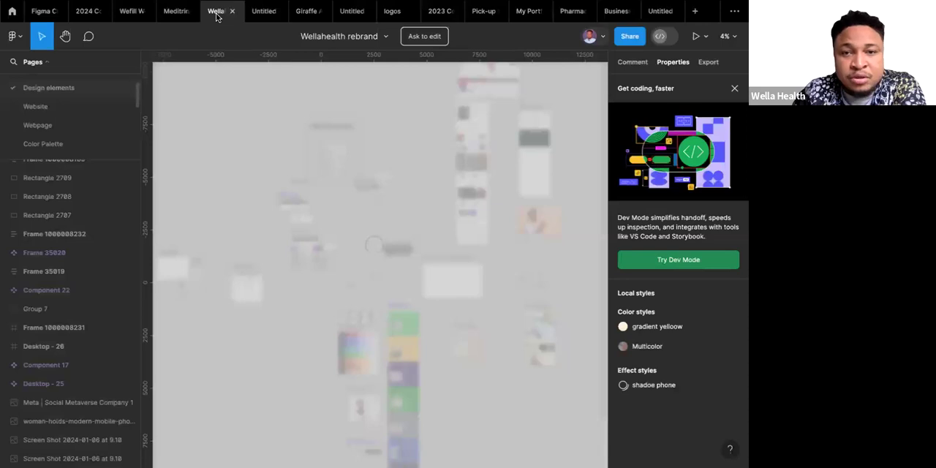
Close the last Untitled file and the Business, Pharmacy App Redesign, My Portfolio, Pick-up Code and 2023 Cohort files.
{"action": "left_click", "coordinate": [658, 13]}
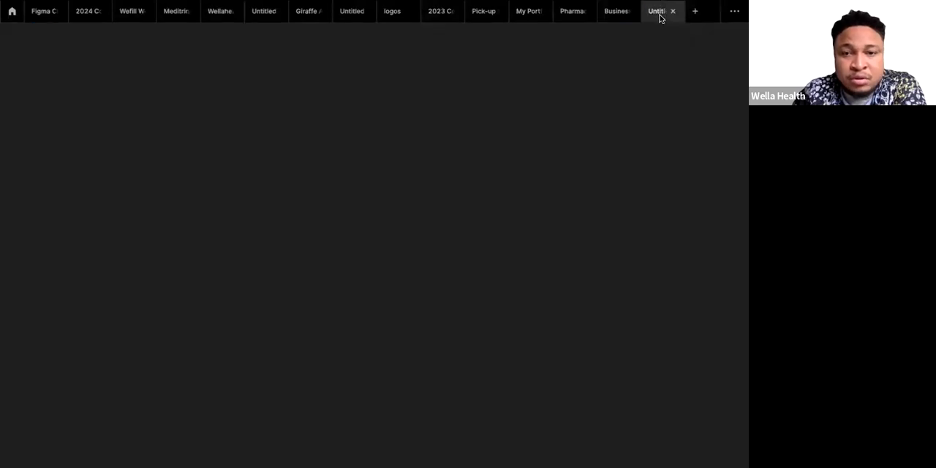
{"action": "left_click", "coordinate": [672, 11]}
{"action": "mouse_move", "coordinate": [668, 13]}
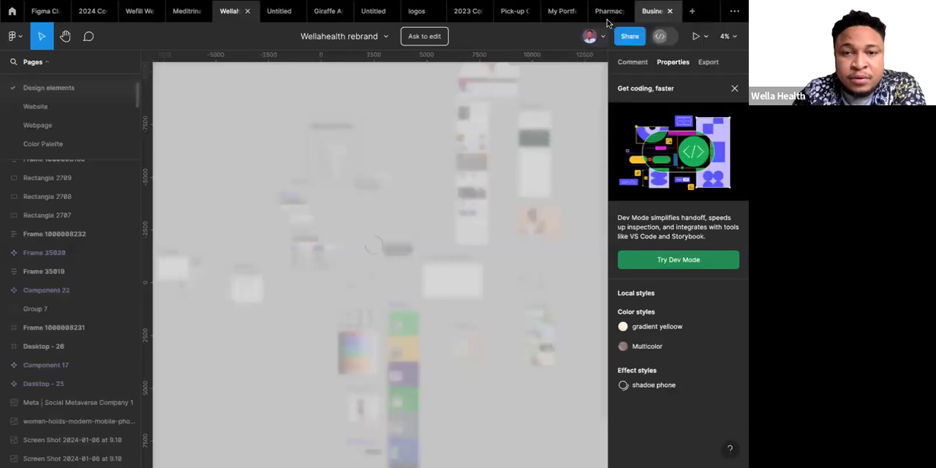
{"action": "left_click", "coordinate": [670, 11]}
{"action": "mouse_move", "coordinate": [667, 14]}
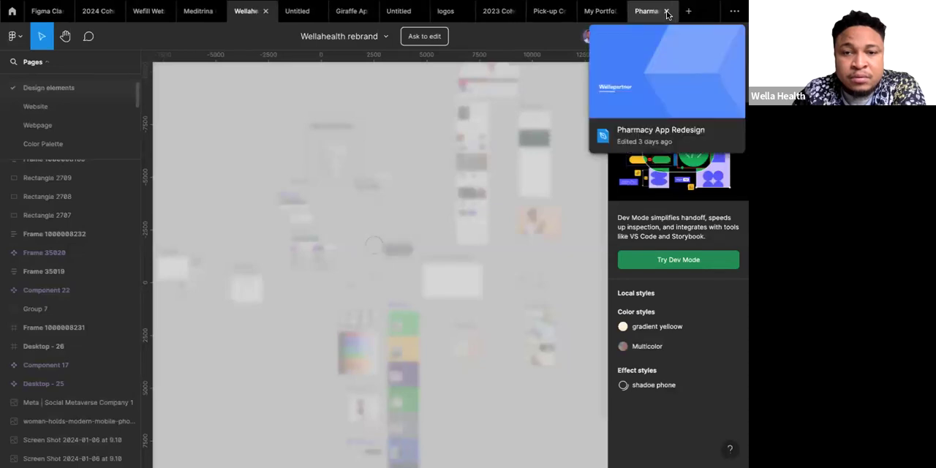
{"action": "left_click", "coordinate": [666, 11]}
{"action": "mouse_move", "coordinate": [667, 14]}
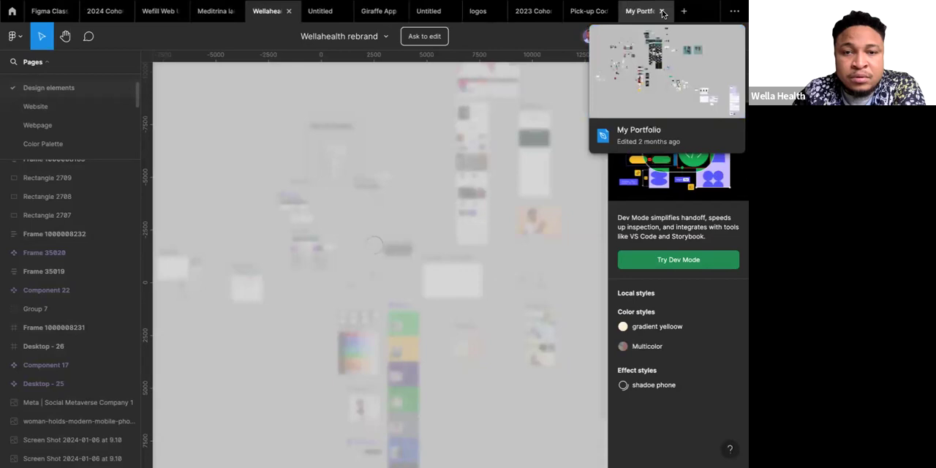
{"action": "left_click", "coordinate": [661, 10]}
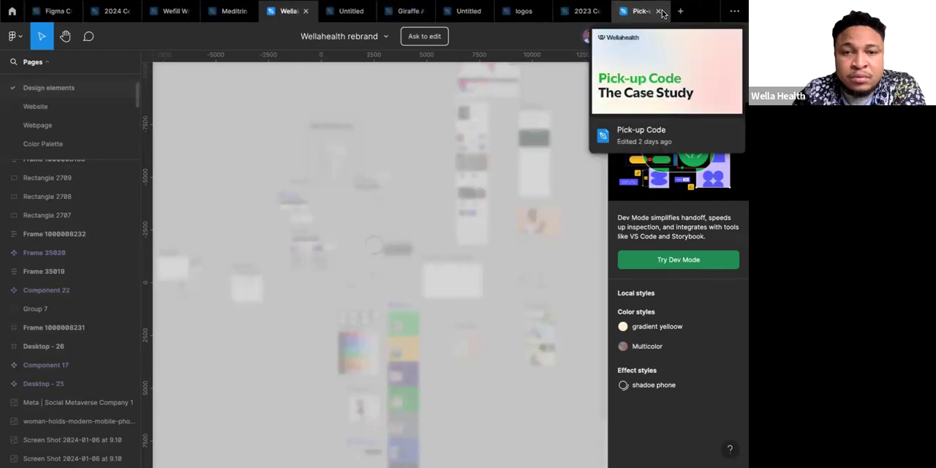
{"action": "left_click", "coordinate": [660, 11]}
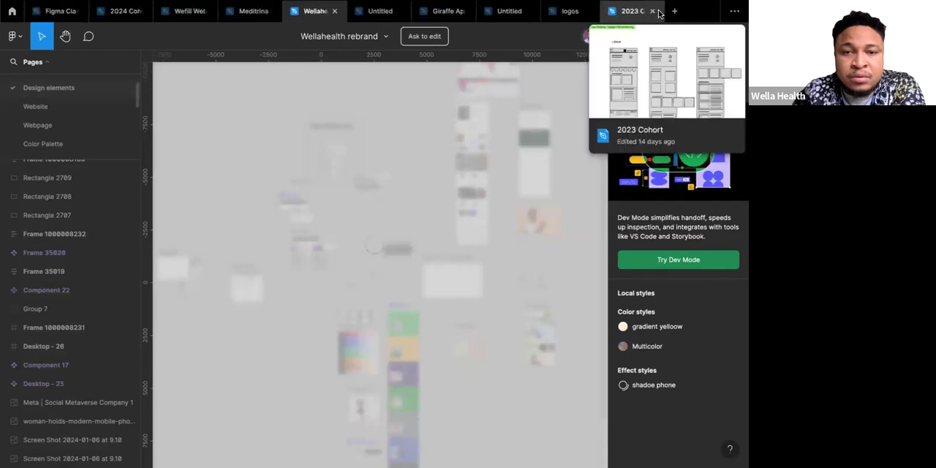
{"action": "left_click", "coordinate": [653, 11]}
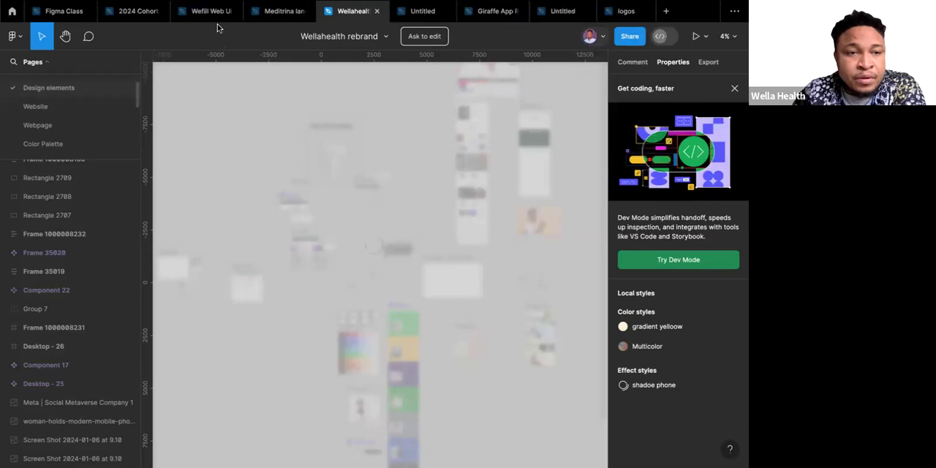
Open the logos file, clear the text selection and survey all the designs on Page 1.
{"action": "left_click", "coordinate": [605, 13]}
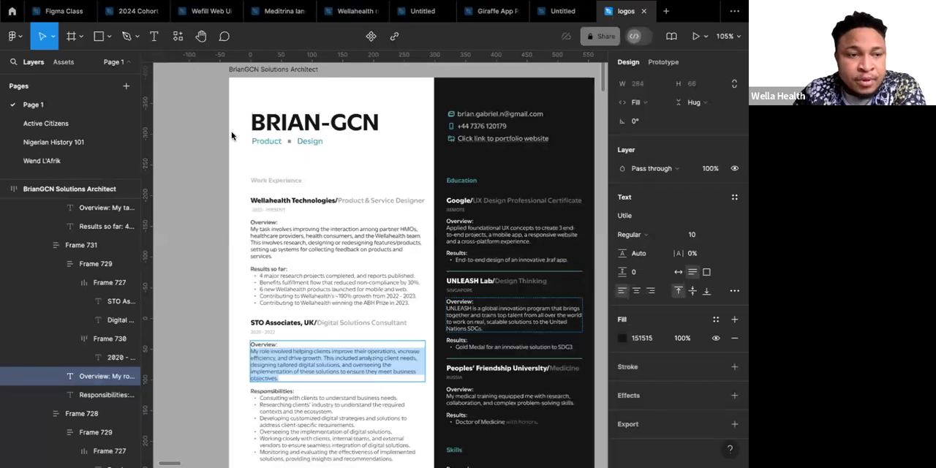
{"action": "scroll", "coordinate": [202, 135], "scroll_direction": "down", "scroll_amount": 1}
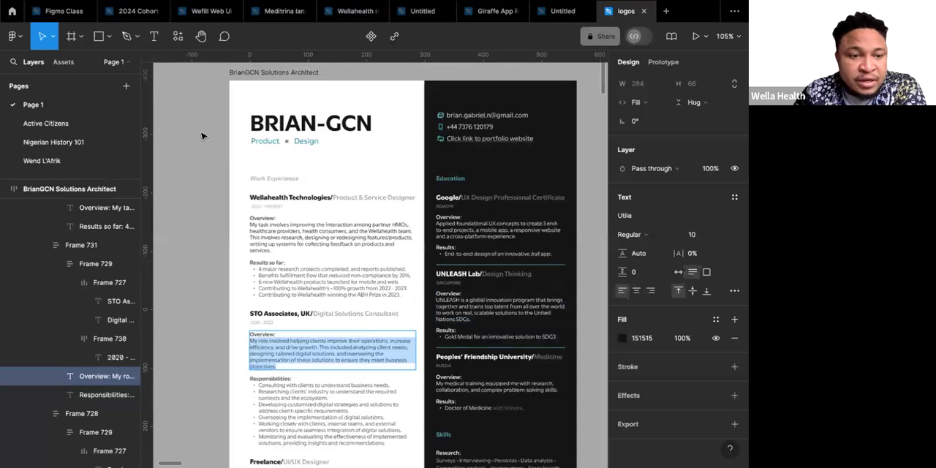
{"action": "scroll", "coordinate": [202, 135], "scroll_direction": "down", "scroll_amount": 5}
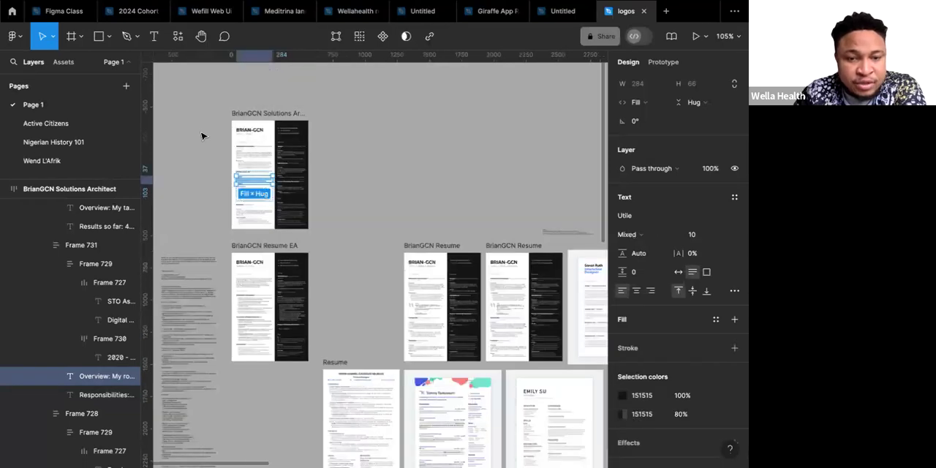
{"action": "left_click", "coordinate": [203, 136]}
{"action": "scroll", "coordinate": [202, 136], "scroll_direction": "down", "scroll_amount": 10}
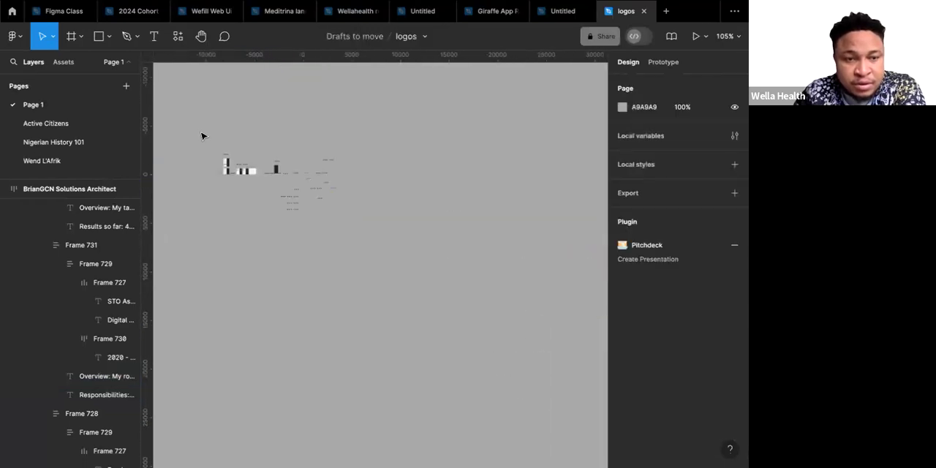
{"action": "scroll", "coordinate": [276, 140], "scroll_direction": "left", "scroll_amount": 1}
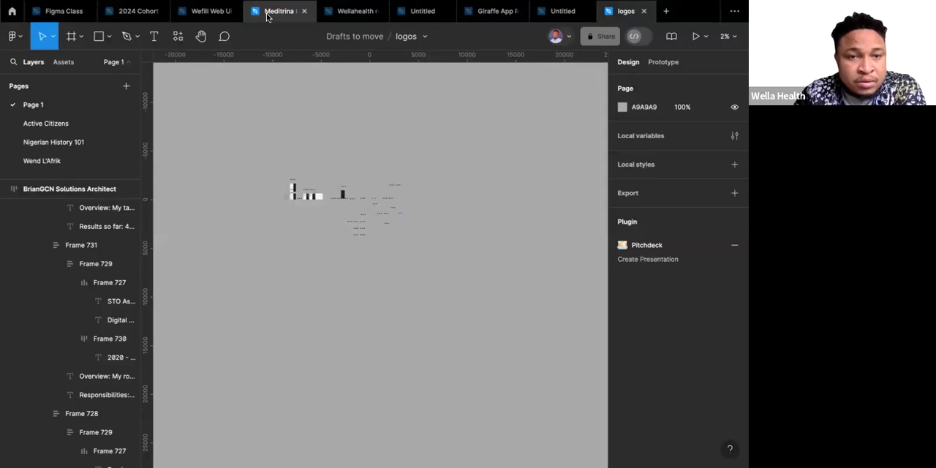
Copy the BM Logo component from Page 1 of the logos file.
{"action": "left_click", "coordinate": [352, 11]}
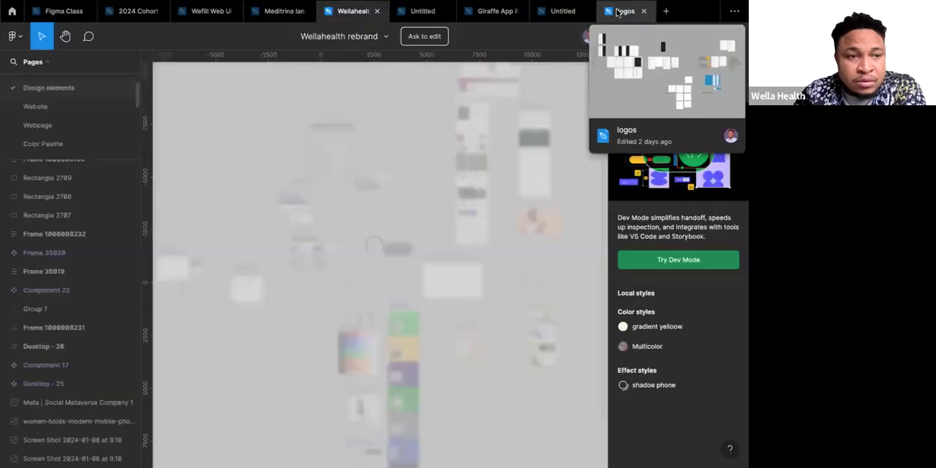
{"action": "left_click", "coordinate": [618, 11]}
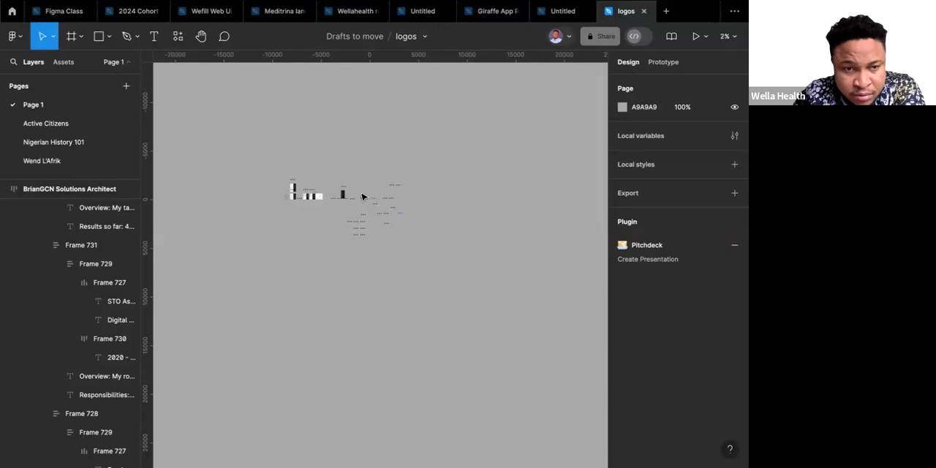
{"action": "scroll", "coordinate": [378, 241], "scroll_direction": "up", "scroll_amount": 5}
{"action": "scroll", "coordinate": [378, 240], "scroll_direction": "down", "scroll_amount": 2}
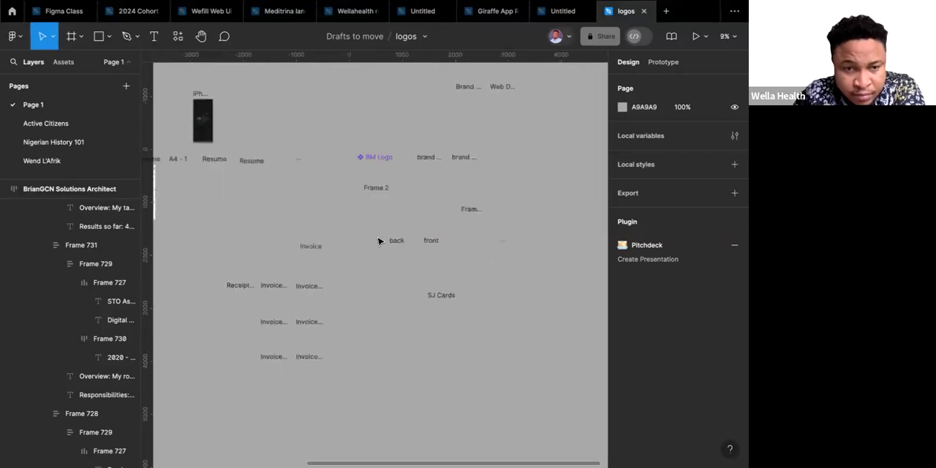
{"action": "scroll", "coordinate": [378, 241], "scroll_direction": "down", "scroll_amount": 1}
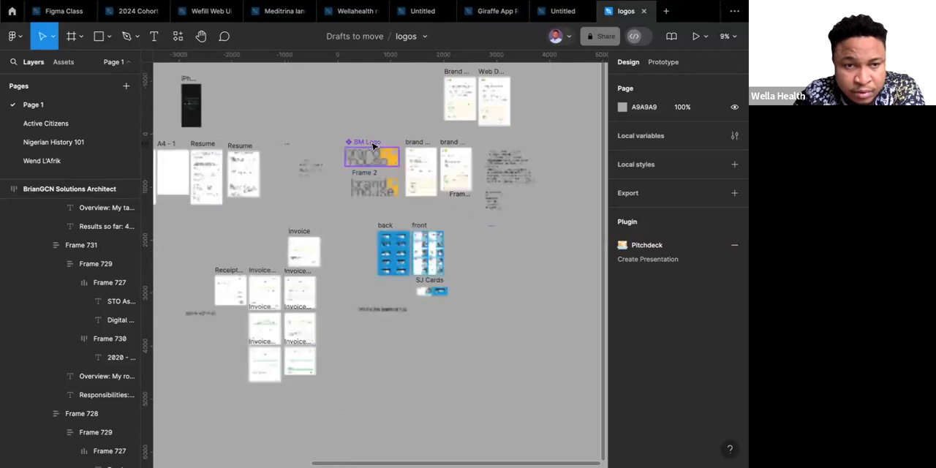
{"action": "left_click", "coordinate": [373, 145]}
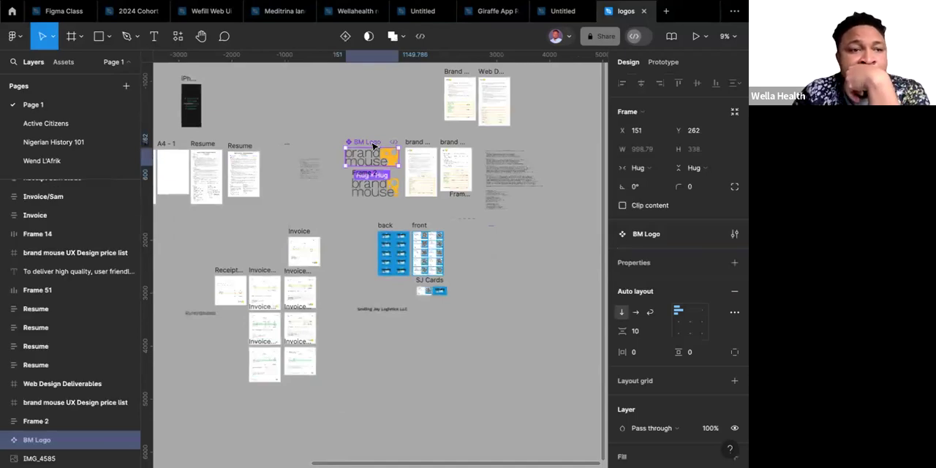
Switch to the Figma Class file and paste the BM Logo component onto the empty canvas of the Playground page.
{"action": "left_click", "coordinate": [64, 17]}
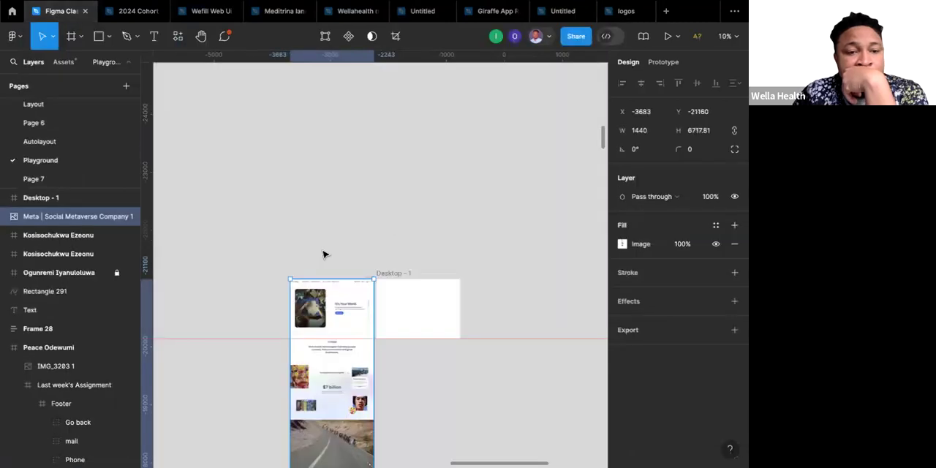
{"action": "left_click", "coordinate": [322, 254]}
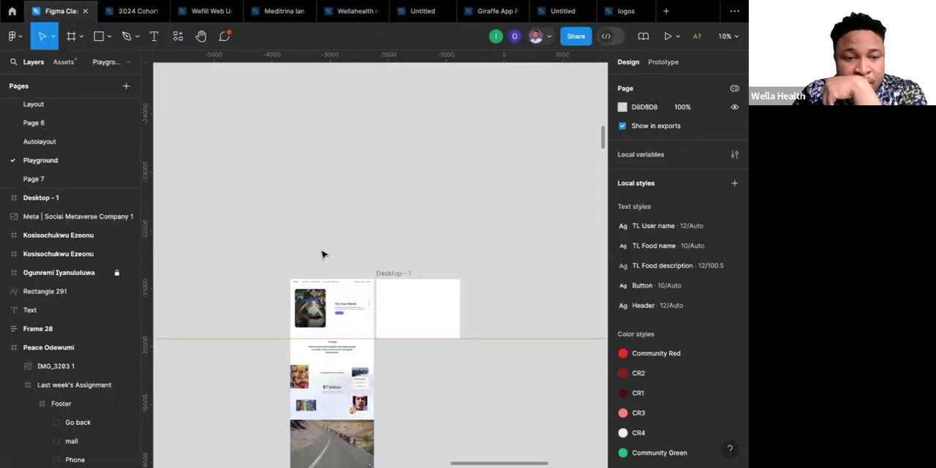
{"action": "right_click", "coordinate": [323, 253]}
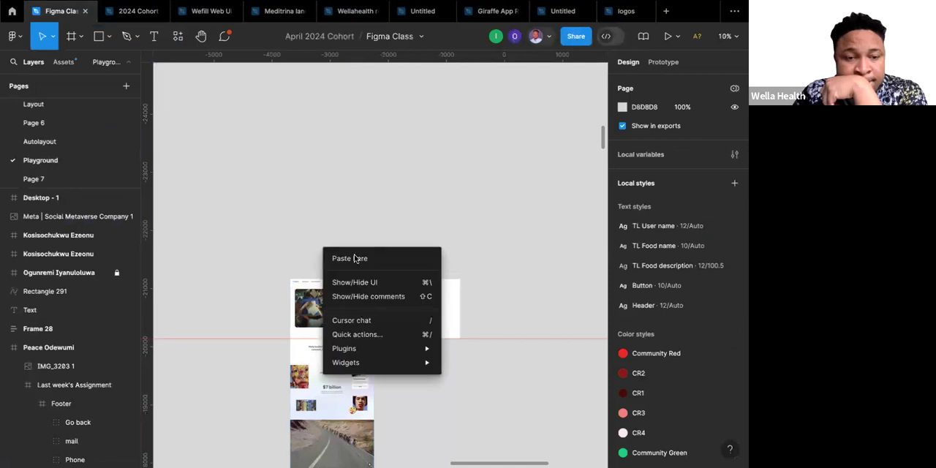
{"action": "left_click", "coordinate": [355, 258]}
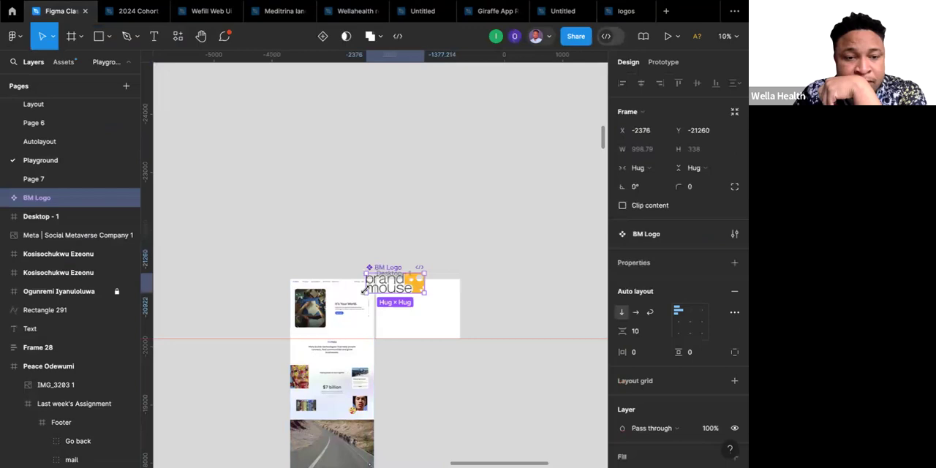
Move the BM Logo off the Desktop - 1 frame to the empty area above the Meta screenshot, at about X -3423, Y -21897.
{"action": "scroll", "coordinate": [376, 299], "scroll_direction": "up", "scroll_amount": 10}
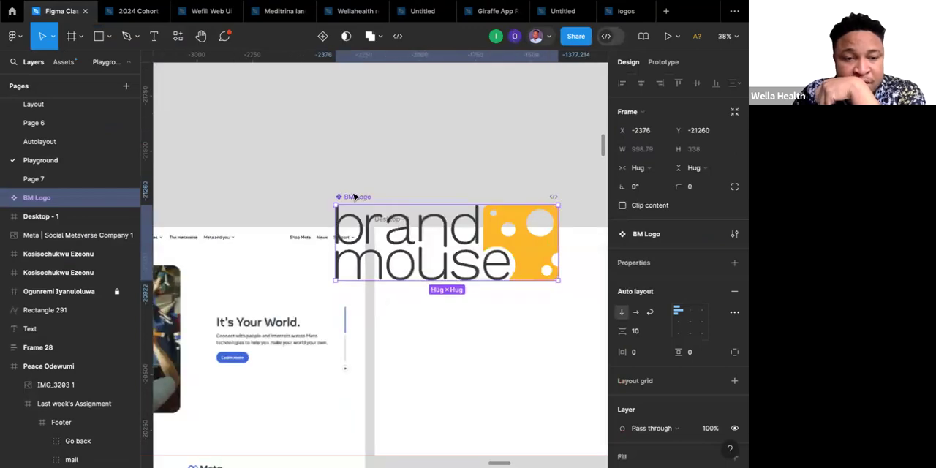
{"action": "left_click_drag", "start_coordinate": [353, 195], "coordinate": [350, 124]}
{"action": "left_click", "coordinate": [431, 164]}
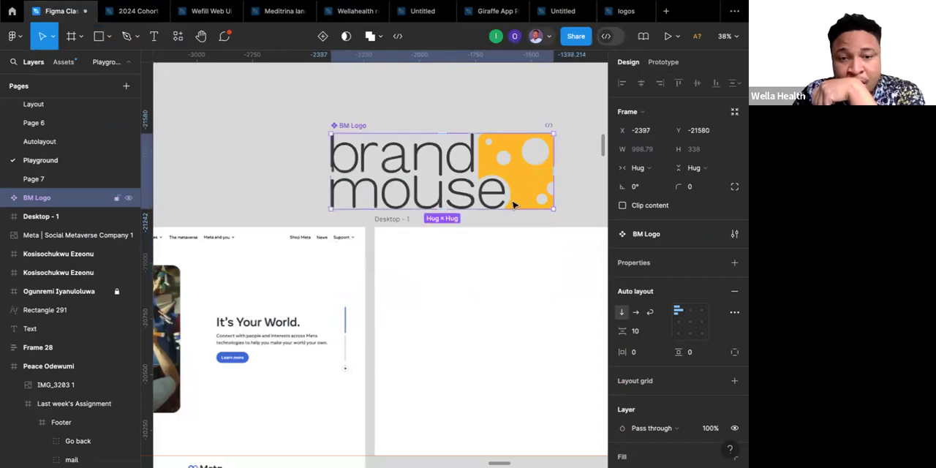
{"action": "scroll", "coordinate": [459, 177], "scroll_direction": "down", "scroll_amount": 5, "text": "ctrl"}
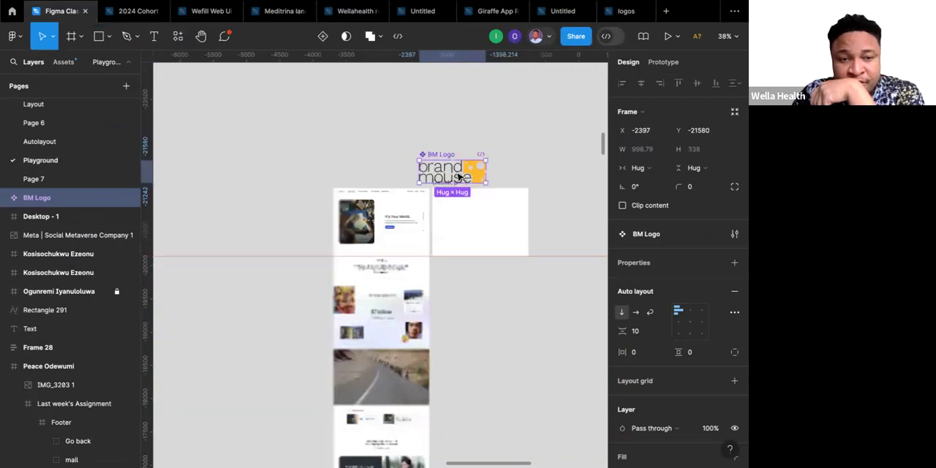
{"action": "scroll", "coordinate": [443, 156], "scroll_direction": "up", "scroll_amount": 3, "text": "ctrl"}
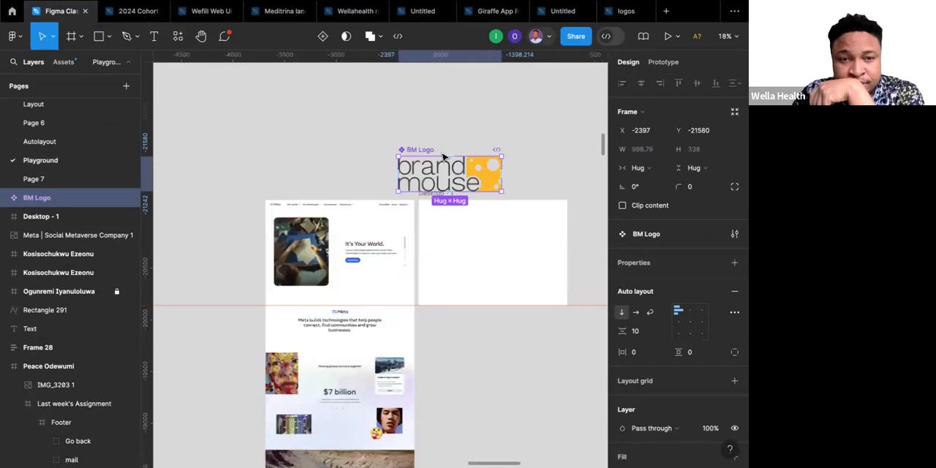
{"action": "left_click", "coordinate": [408, 136]}
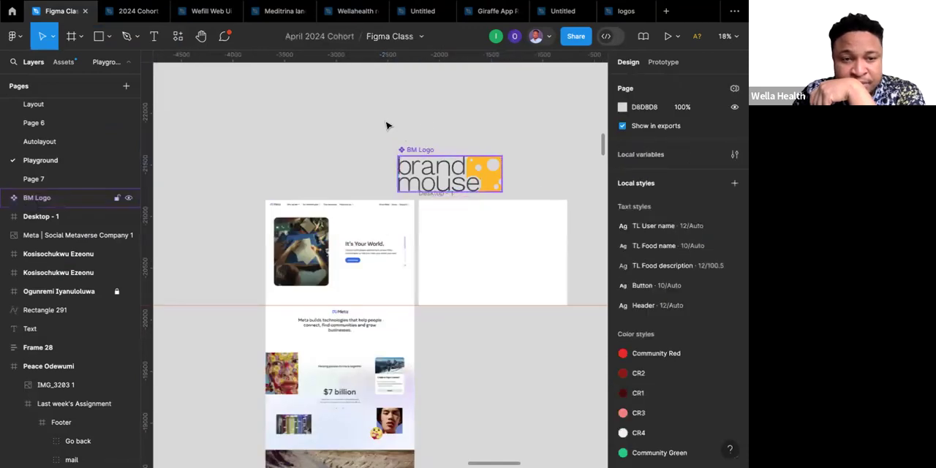
{"action": "left_click_drag", "start_coordinate": [363, 122], "coordinate": [316, 119]}
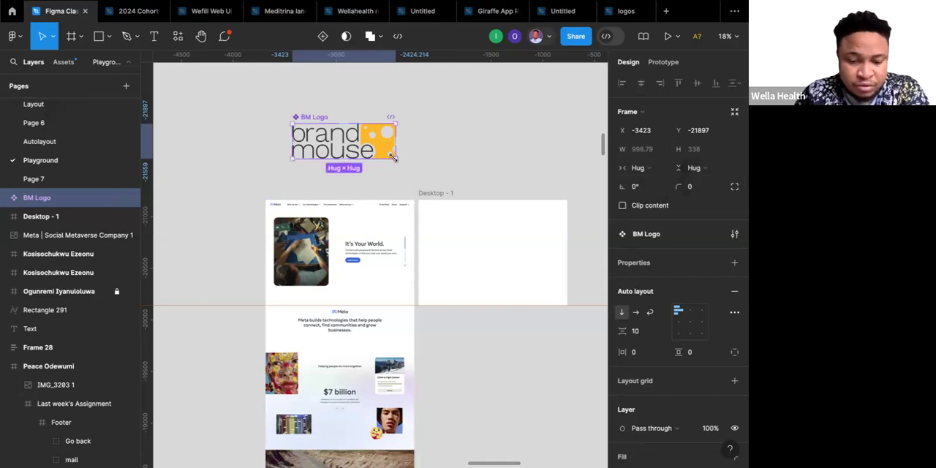
Shrink the BM Logo proportionally with the Scale tool to about 292.5 × 99.
{"action": "left_click_drag", "start_coordinate": [393, 157], "coordinate": [365, 147]}
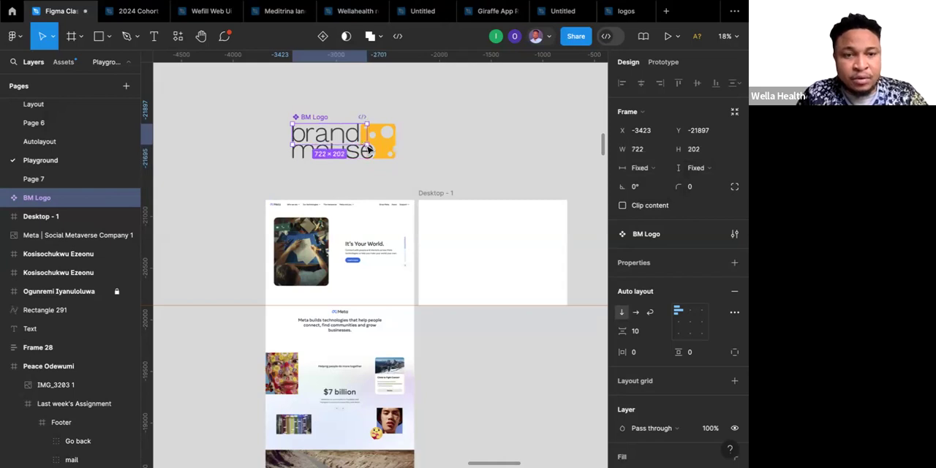
{"action": "key", "text": "super+z"}
{"action": "key", "text": "k"}
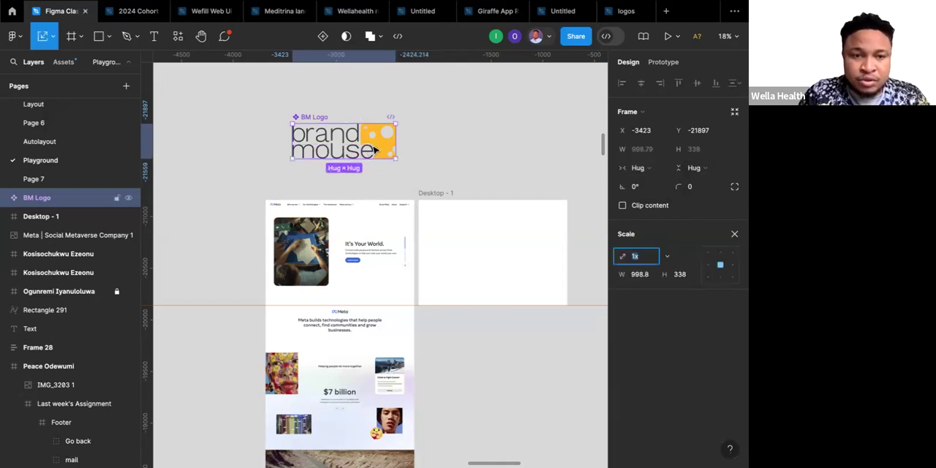
{"action": "left_click", "coordinate": [393, 157]}
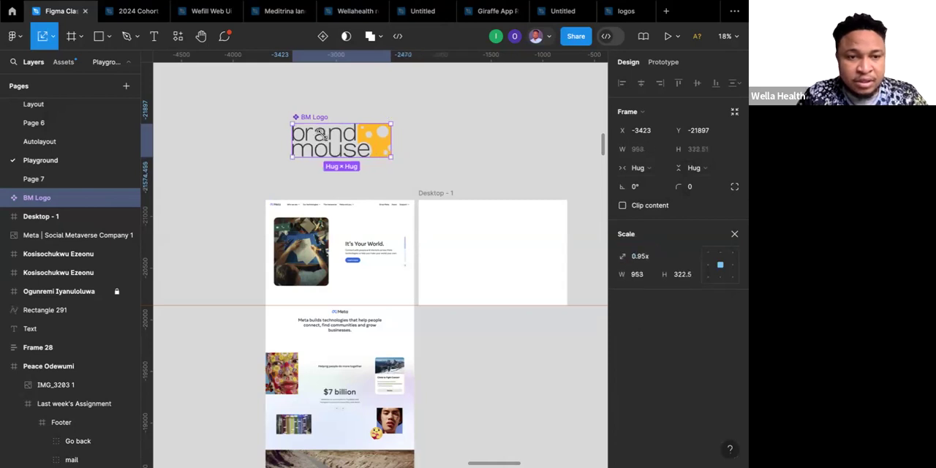
{"action": "left_click_drag", "start_coordinate": [395, 158], "coordinate": [321, 133]}
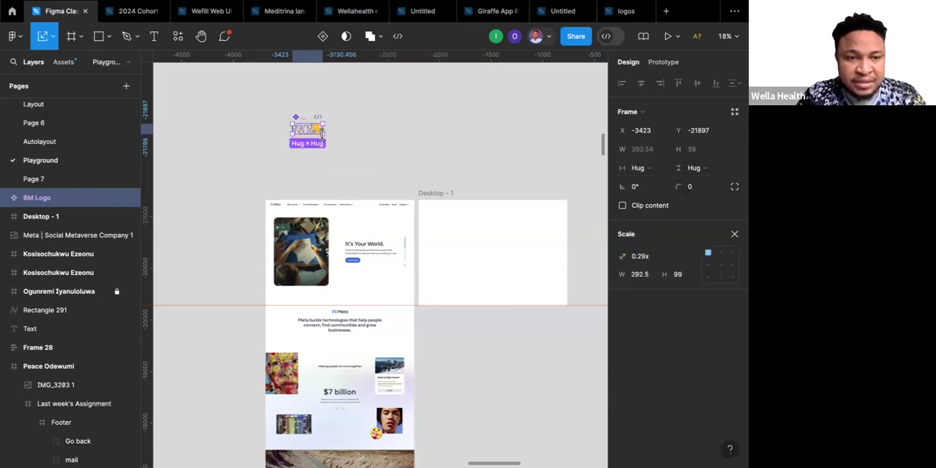
Move the BM Logo down closer to the Meta screenshot's header, to about X -3520, Y -21487.
{"action": "scroll", "coordinate": [321, 133], "scroll_direction": "up", "scroll_amount": 10}
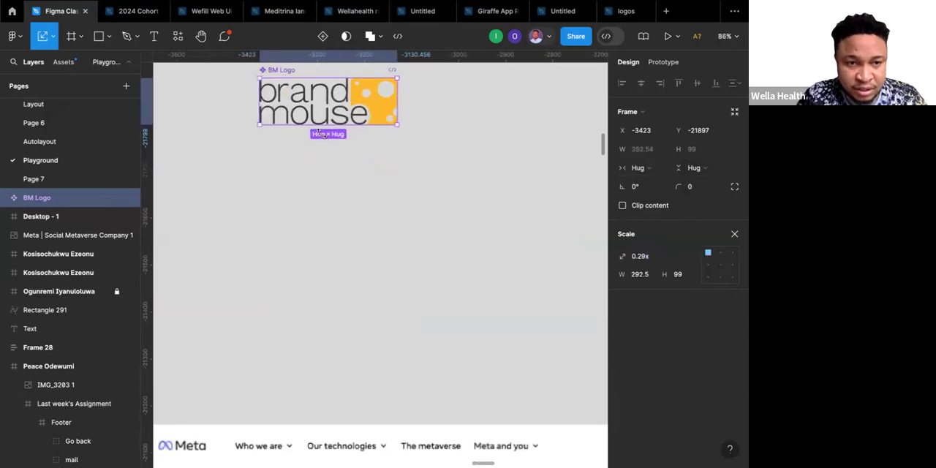
{"action": "scroll", "coordinate": [319, 134], "scroll_direction": "down", "scroll_amount": 5}
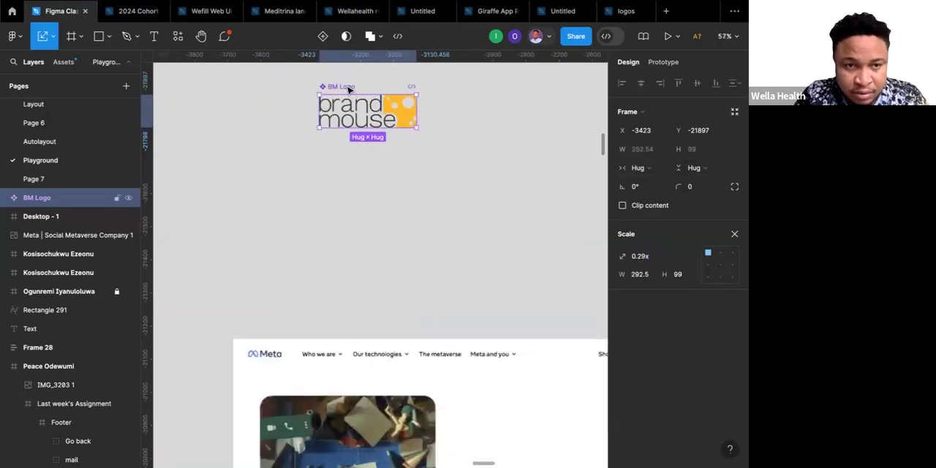
{"action": "key", "text": "shift+Down"}
{"action": "key", "text": "shift+Down"}
{"action": "key", "text": "shift+Down"}
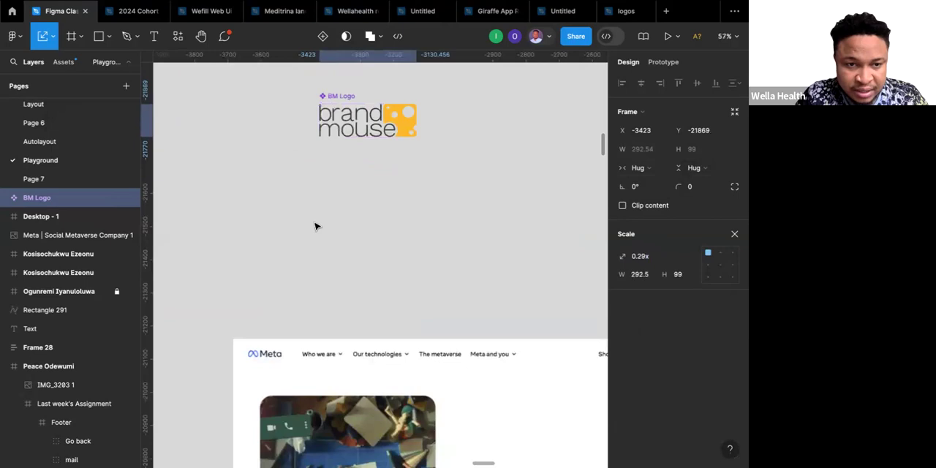
{"action": "left_click_drag", "start_coordinate": [347, 96], "coordinate": [315, 222]}
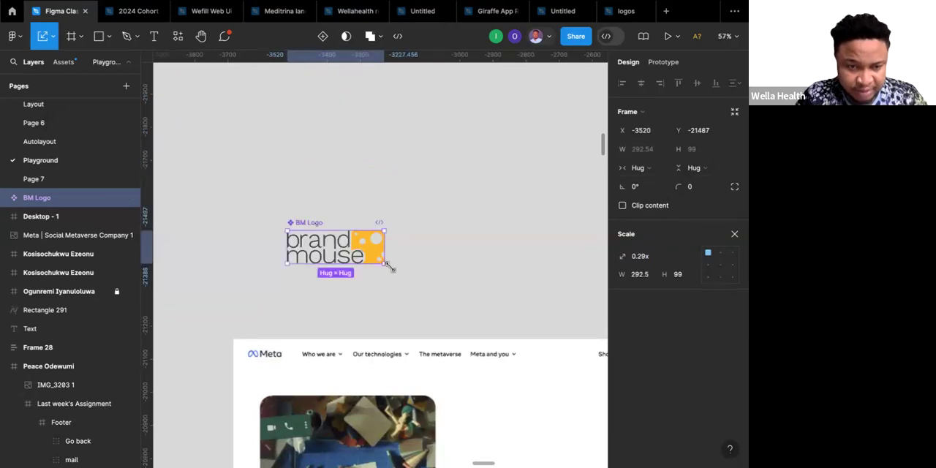
Scale the BM Logo down further to about 79 × 26.73, close to the size of the Meta header logo, and deselect it.
{"action": "left_click_drag", "start_coordinate": [369, 257], "coordinate": [373, 262]}
{"action": "key", "text": "ctrl+z"}
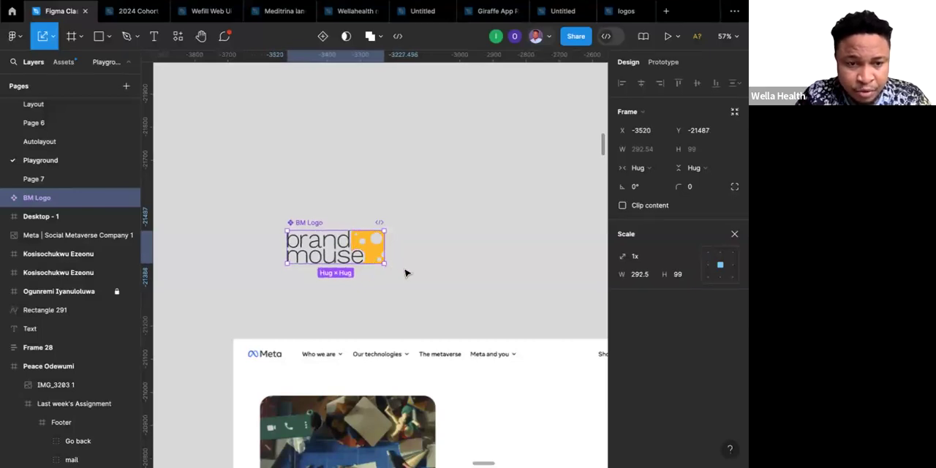
{"action": "left_click_drag", "start_coordinate": [382, 263], "coordinate": [322, 241]}
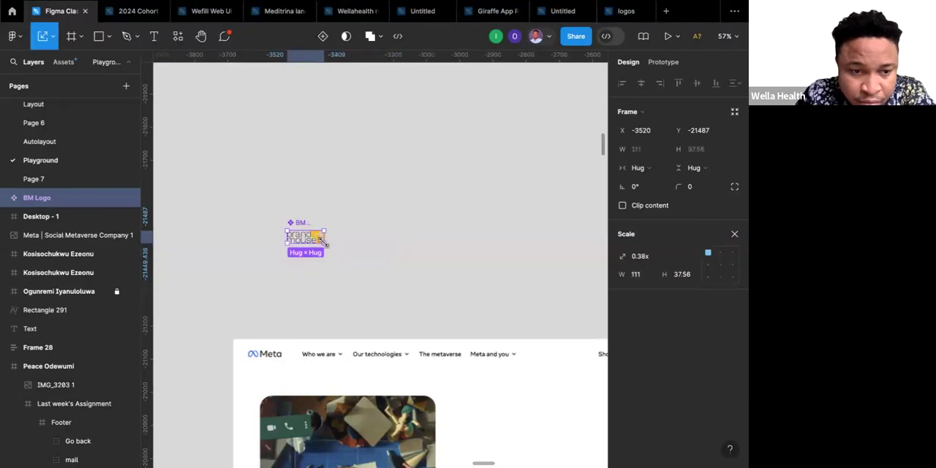
{"action": "scroll", "coordinate": [323, 242], "scroll_direction": "up", "scroll_amount": 5}
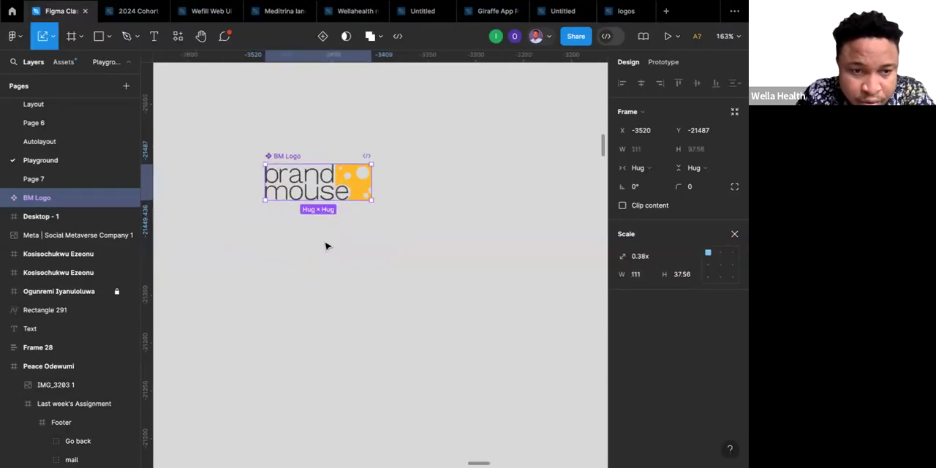
{"action": "scroll", "coordinate": [327, 246], "scroll_direction": "down", "scroll_amount": 1}
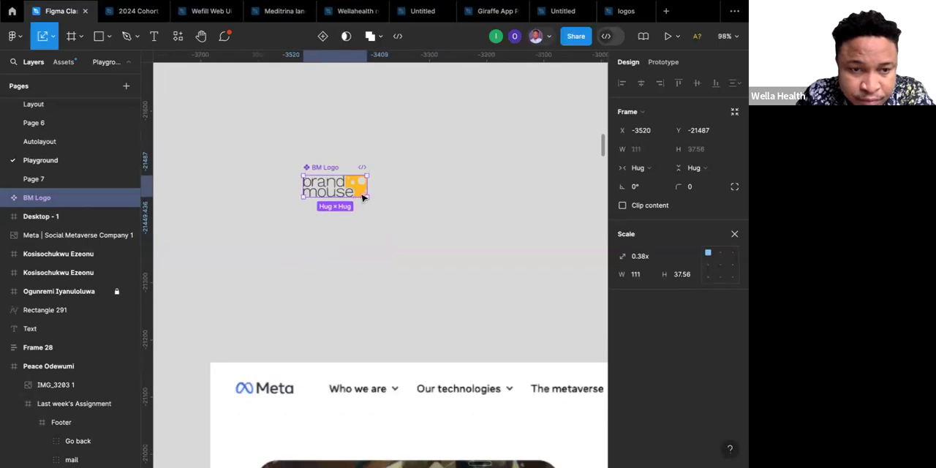
{"action": "left_click_drag", "start_coordinate": [370, 199], "coordinate": [350, 190]}
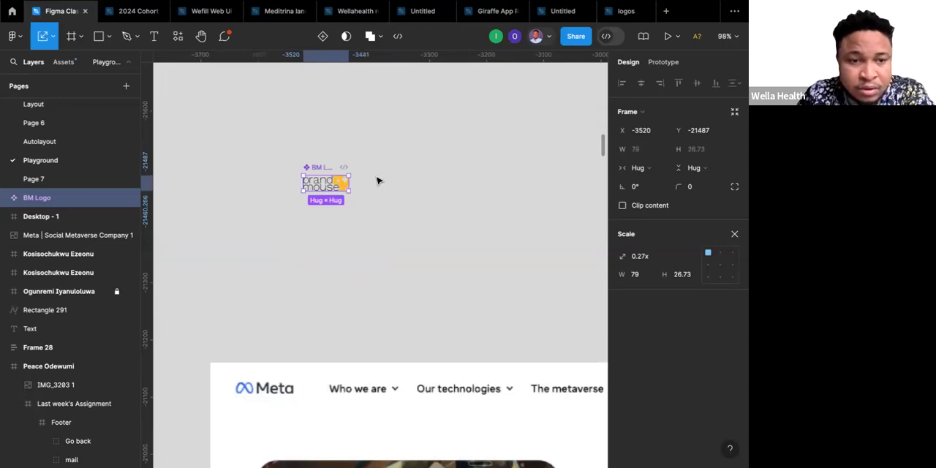
{"action": "left_click", "coordinate": [377, 181]}
Create three instances of the BM Logo component, spread out below the original, and select the uppermost instance.
{"action": "scroll", "coordinate": [377, 181], "scroll_direction": "down", "scroll_amount": 3}
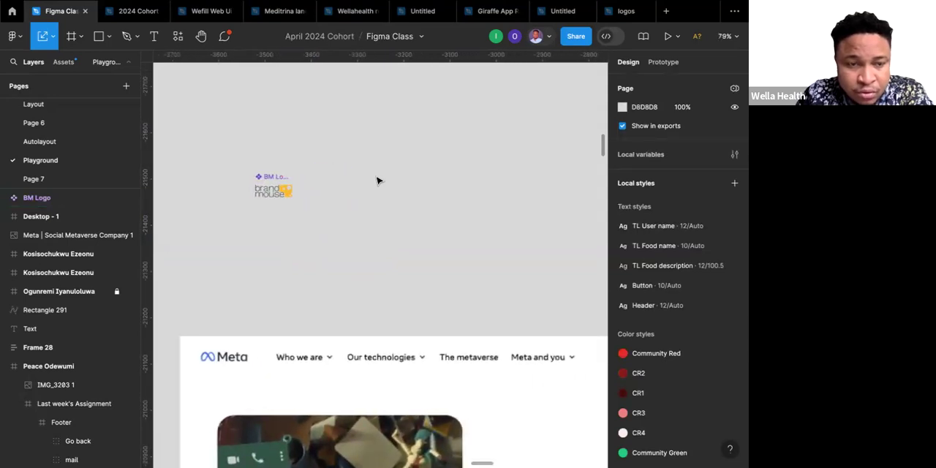
{"action": "left_click", "coordinate": [275, 190]}
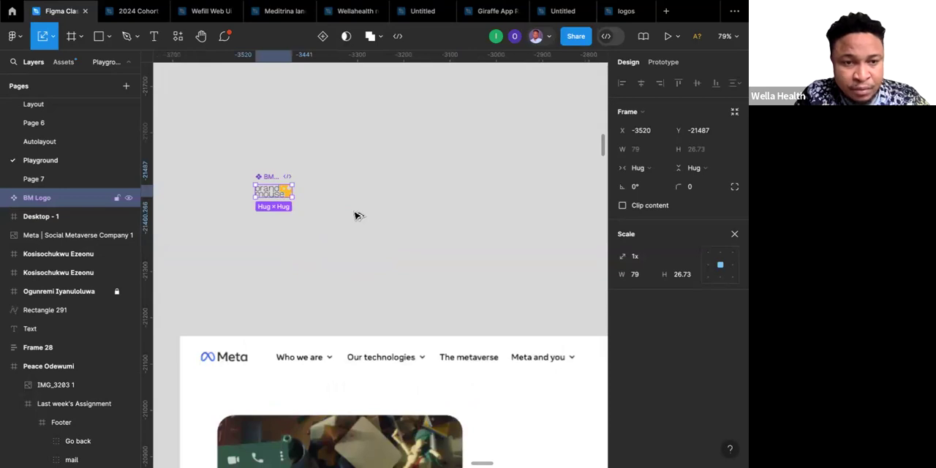
{"action": "left_click_drag", "start_coordinate": [282, 192], "coordinate": [358, 214]}
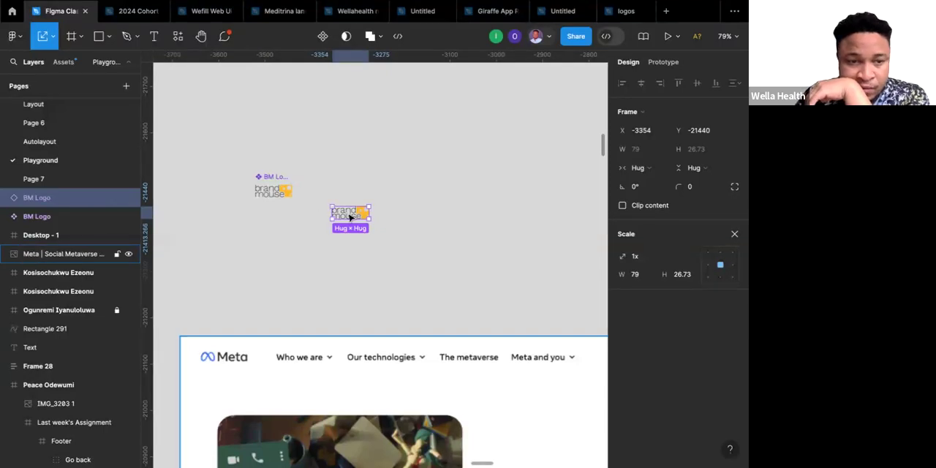
{"action": "scroll", "coordinate": [350, 217], "scroll_direction": "up", "scroll_amount": 5}
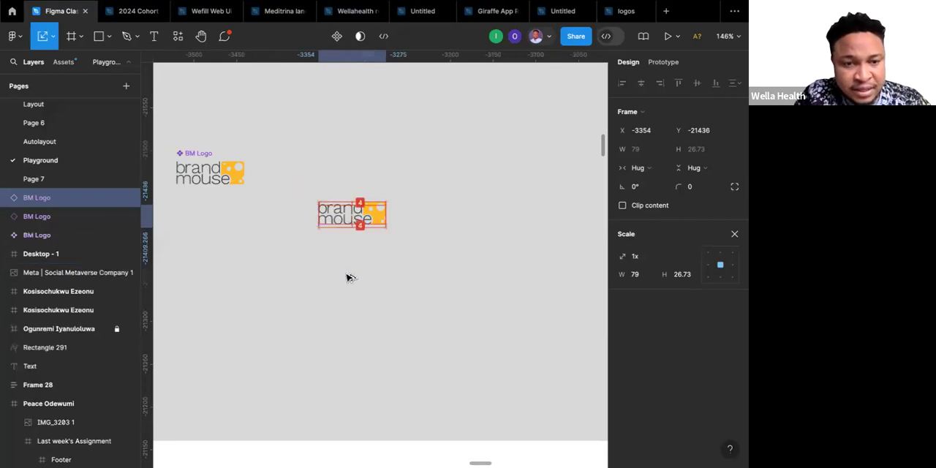
{"action": "key", "text": "ctrl+d"}
{"action": "left_click_drag", "start_coordinate": [347, 277], "coordinate": [433, 334]}
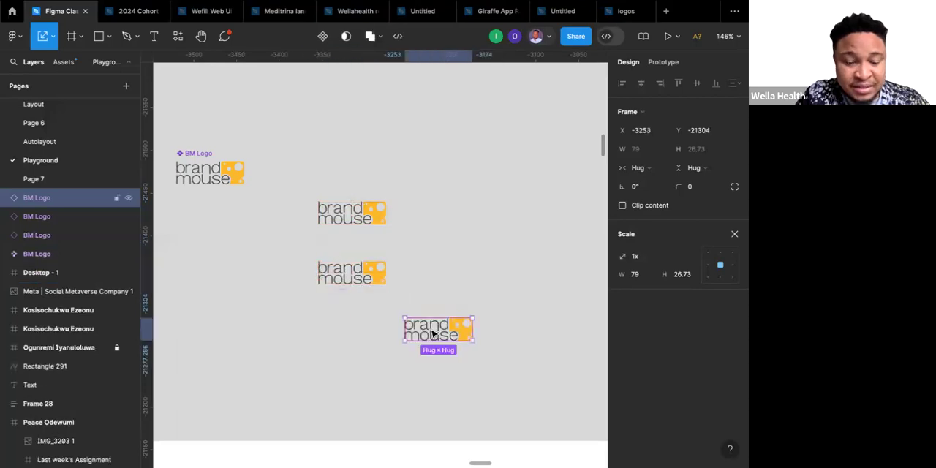
{"action": "left_click", "coordinate": [432, 273]}
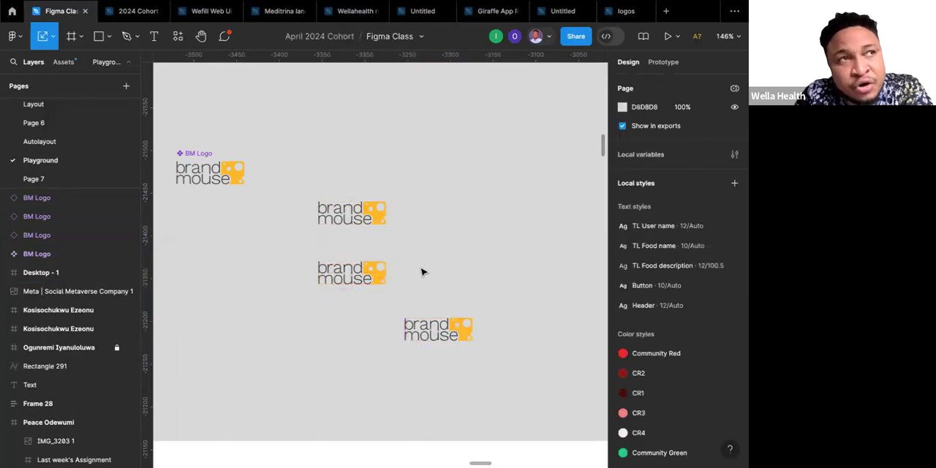
{"action": "left_click", "coordinate": [377, 218]}
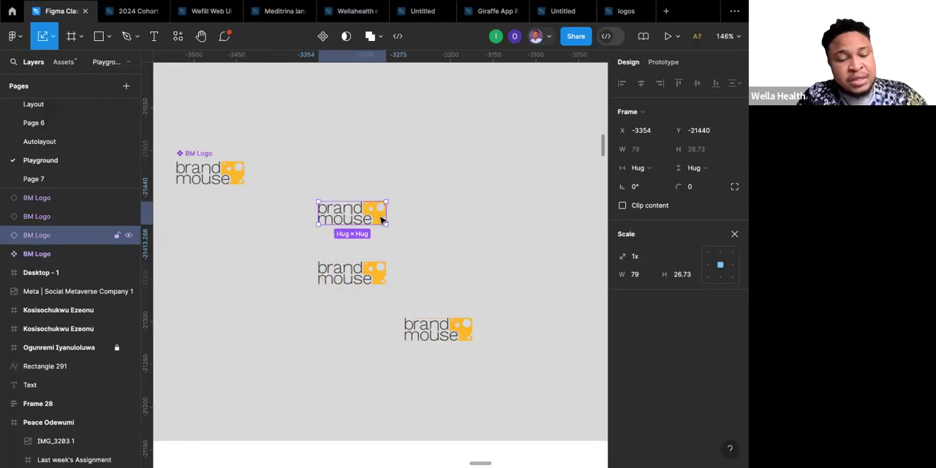
Duplicate the uppermost BM Logo instance to about X -3238, Y -21500 and deselect it.
{"action": "left_click_drag", "start_coordinate": [383, 221], "coordinate": [481, 169]}
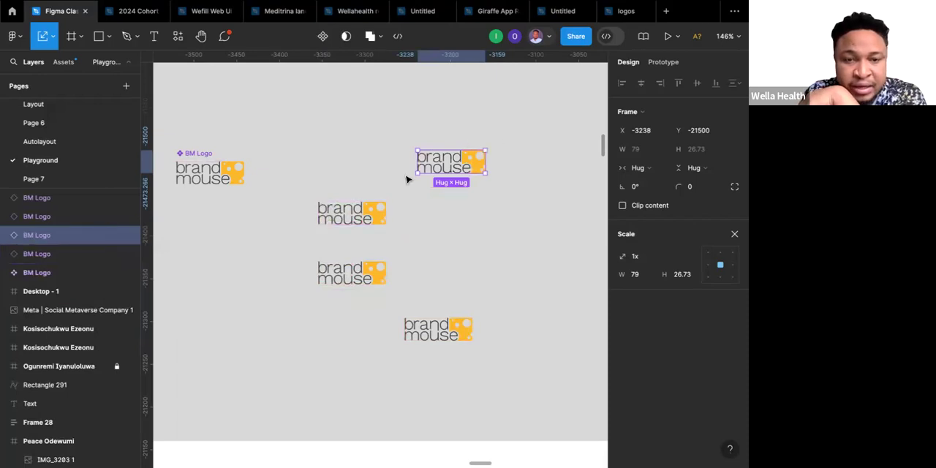
{"action": "left_click", "coordinate": [307, 174]}
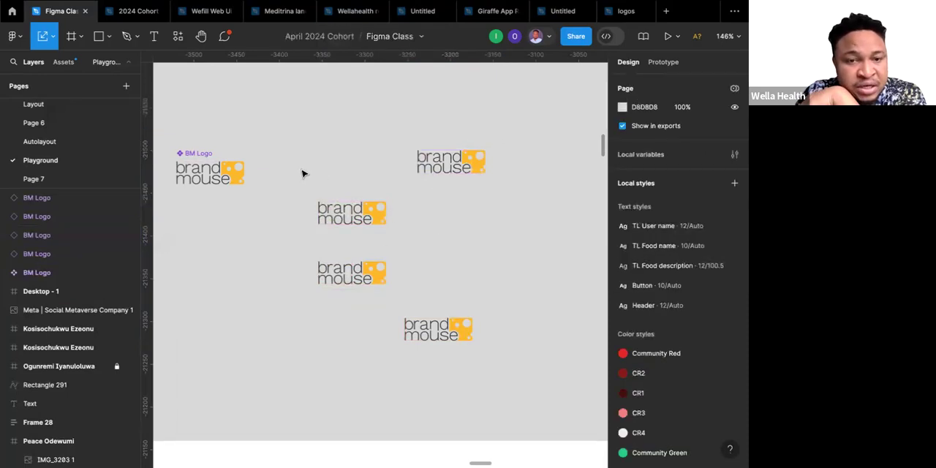
Recolour the cheese shape inside the main BM Logo component to blue 001AFF and compare the four instances with it.
{"action": "left_click", "coordinate": [207, 154]}
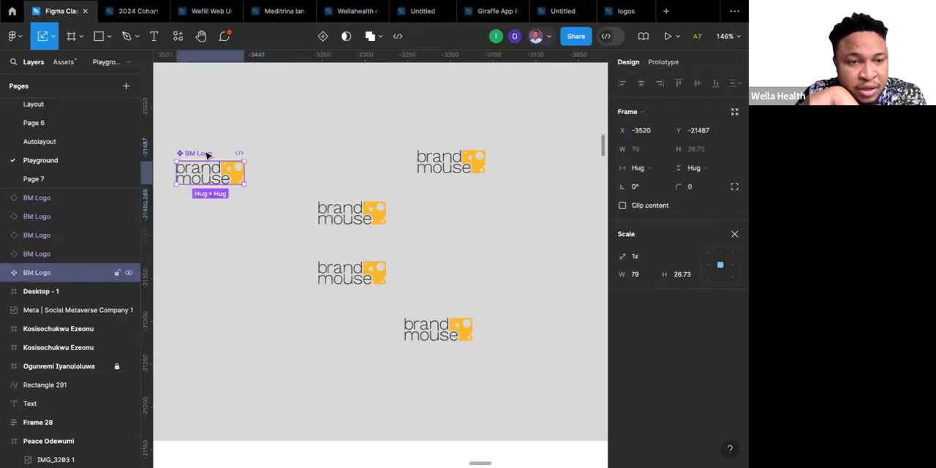
{"action": "double_click", "coordinate": [234, 180]}
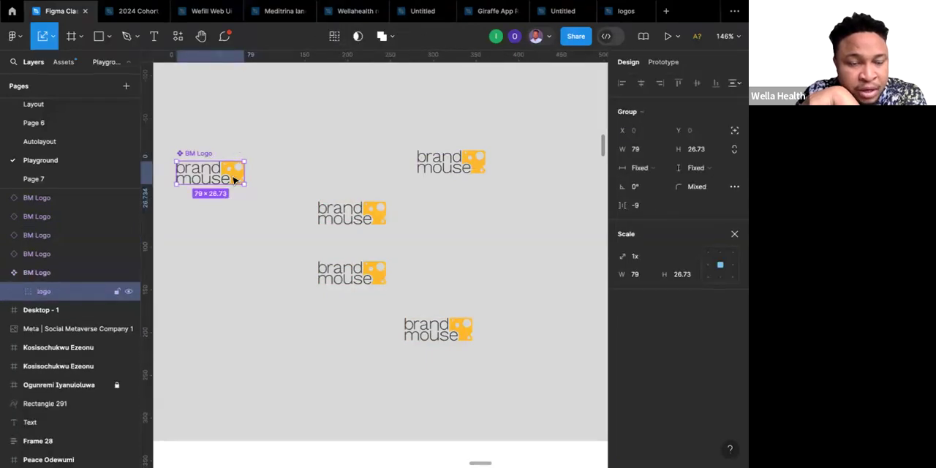
{"action": "double_click", "coordinate": [234, 180]}
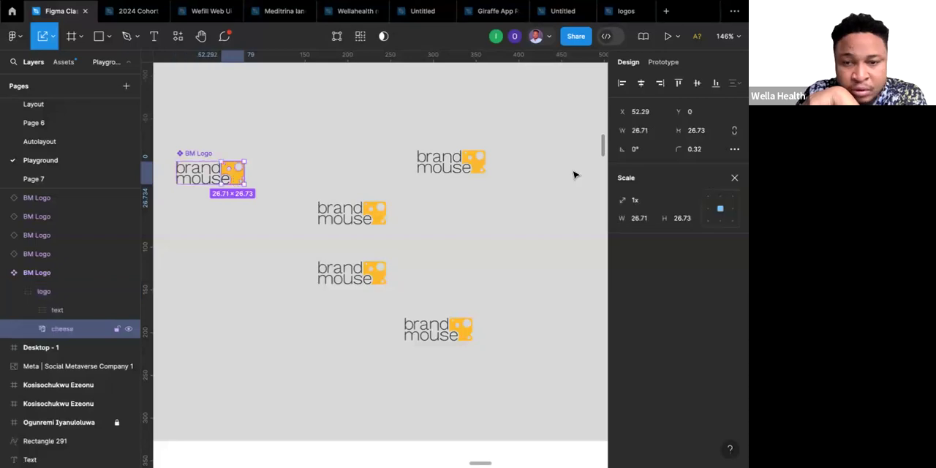
{"action": "key", "text": "v"}
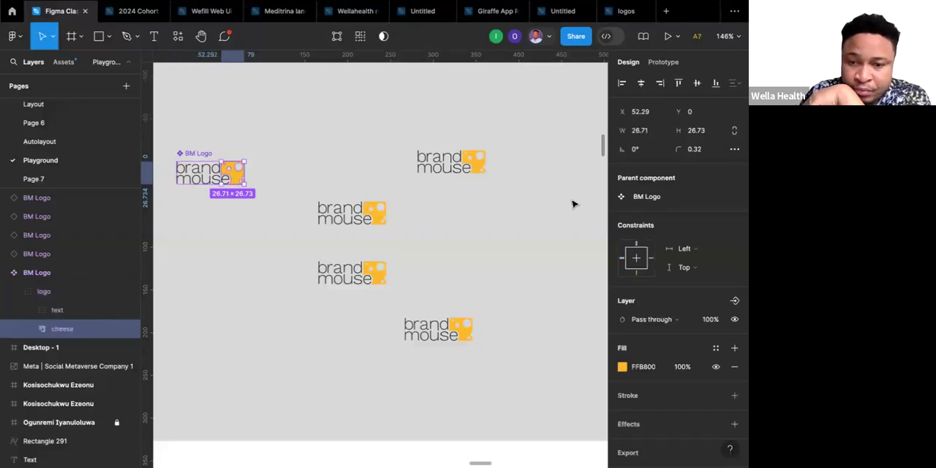
{"action": "left_click", "coordinate": [621, 368]}
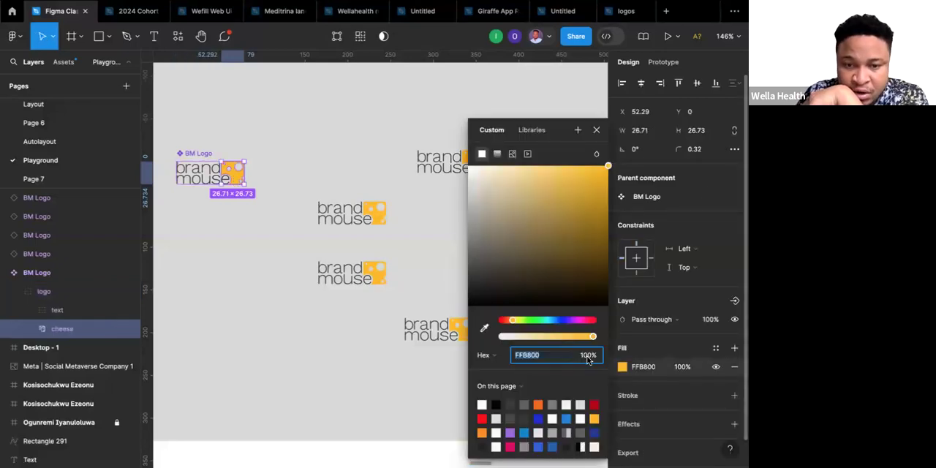
{"action": "left_click", "coordinate": [560, 321]}
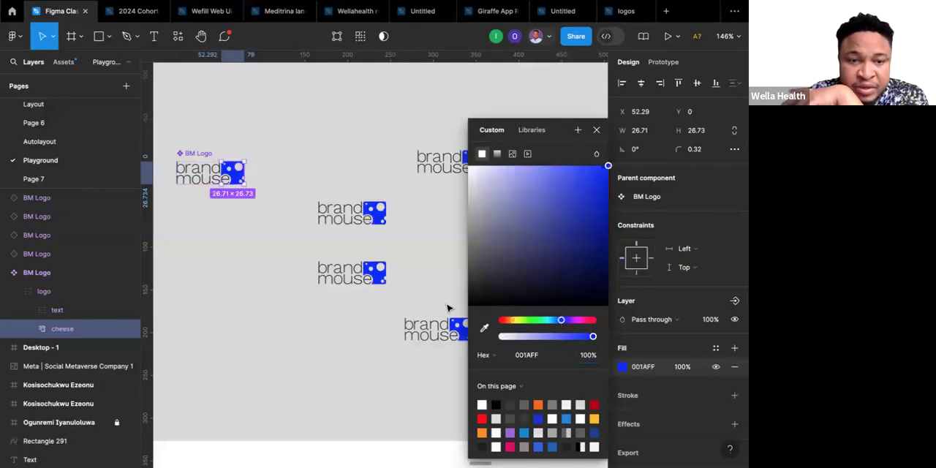
{"action": "scroll", "coordinate": [448, 308], "scroll_direction": "right", "scroll_amount": 2}
{"action": "scroll", "coordinate": [448, 307], "scroll_direction": "down", "scroll_amount": 1}
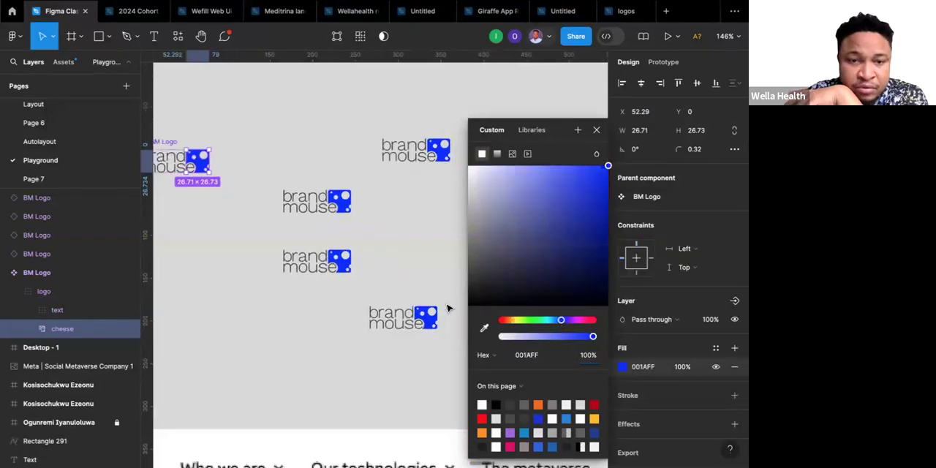
{"action": "left_click", "coordinate": [418, 265]}
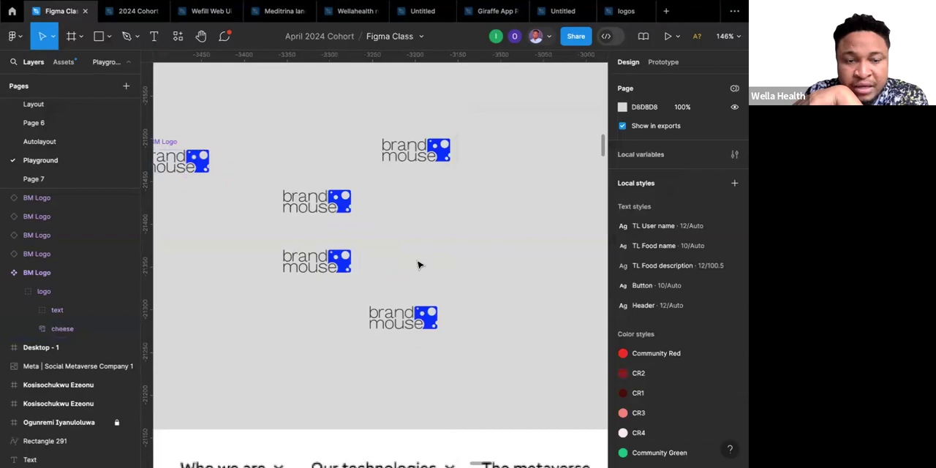
{"action": "scroll", "coordinate": [418, 265], "scroll_direction": "left", "scroll_amount": 2}
{"action": "scroll", "coordinate": [418, 265], "scroll_direction": "up", "scroll_amount": 1}
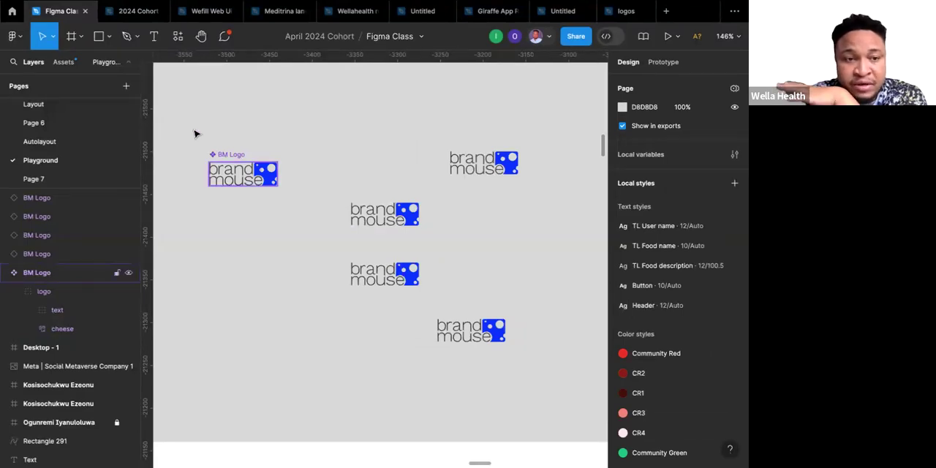
{"action": "left_click_drag", "start_coordinate": [190, 110], "coordinate": [505, 342]}
{"action": "left_click", "coordinate": [510, 349]}
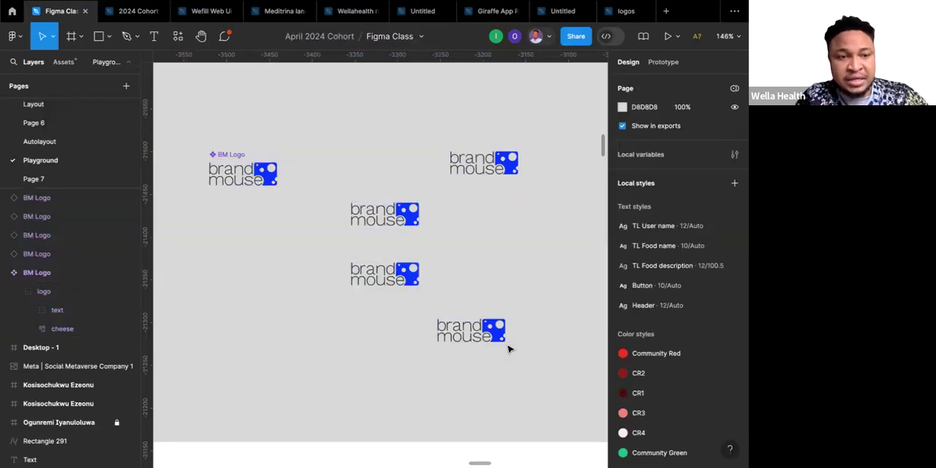
Undo the blue recolouring of the cheese shape in the main BM Logo component and clear the selection.
{"action": "key", "text": "super+z"}
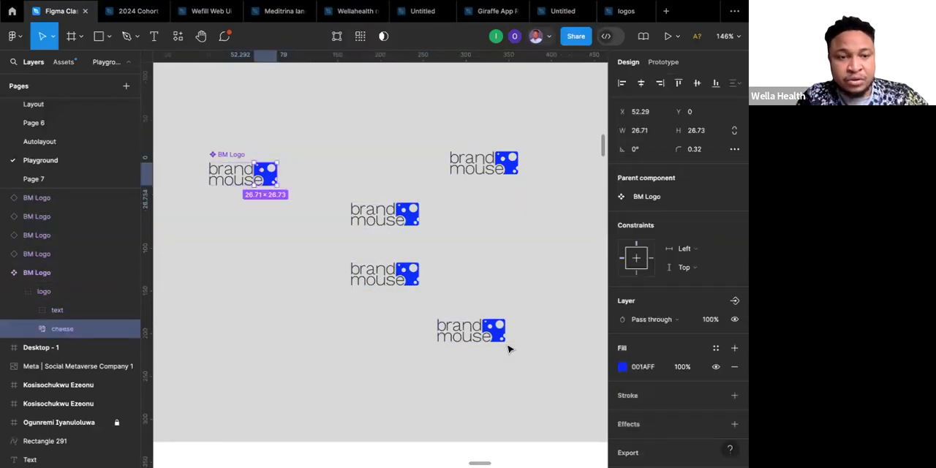
{"action": "key", "text": "super+z"}
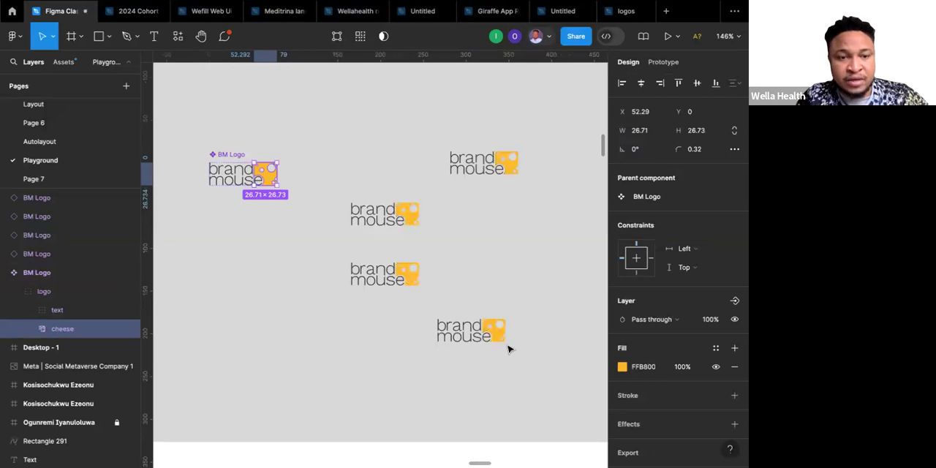
{"action": "key", "text": "super+z"}
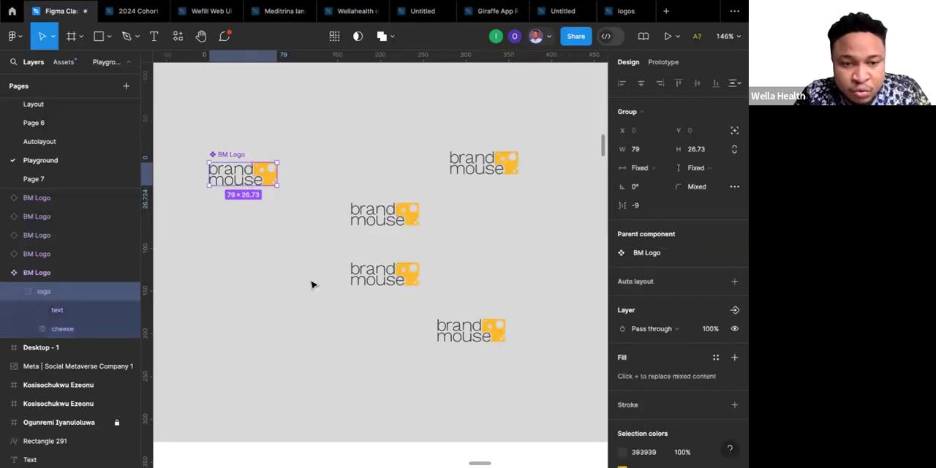
{"action": "left_click", "coordinate": [314, 285]}
{"action": "scroll", "coordinate": [314, 285], "scroll_direction": "down", "scroll_amount": 5}
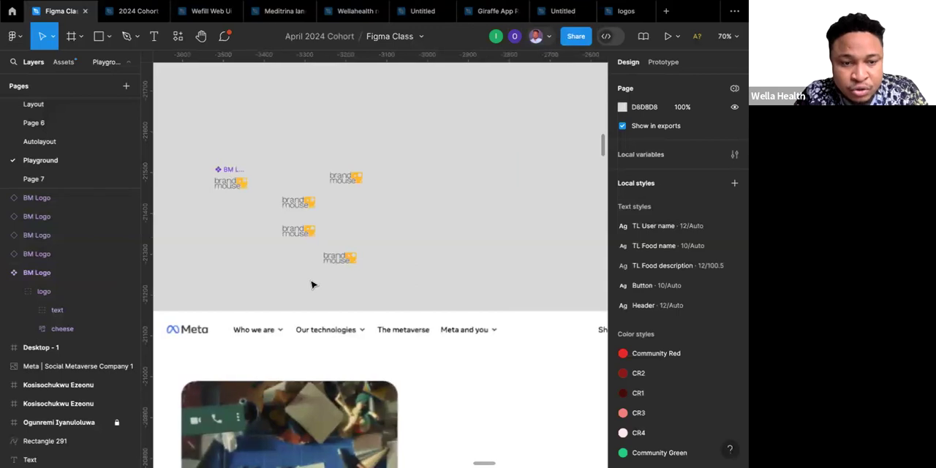
{"action": "left_click", "coordinate": [342, 261]}
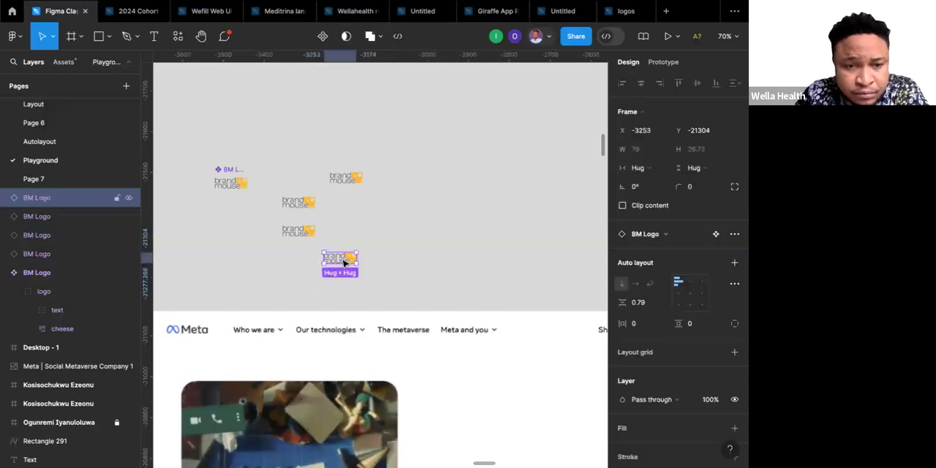
{"action": "scroll", "coordinate": [344, 263], "scroll_direction": "left", "scroll_amount": 2}
{"action": "scroll", "coordinate": [344, 263], "scroll_direction": "down", "scroll_amount": 1}
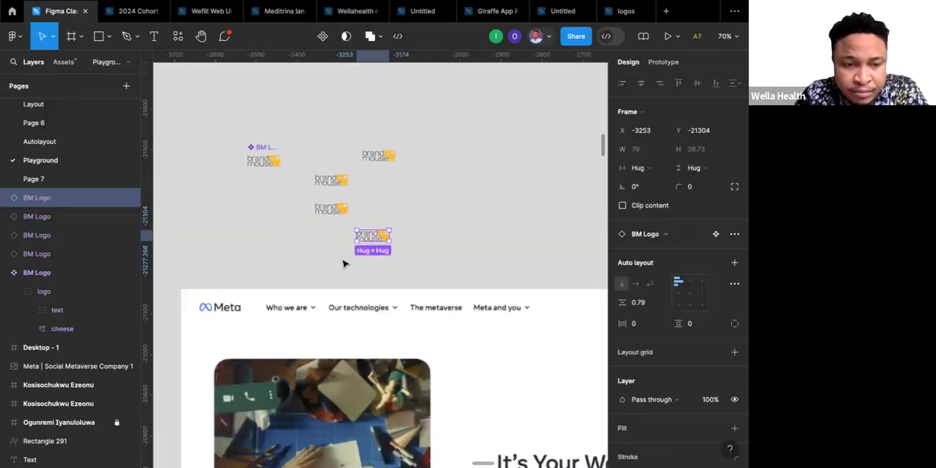
{"action": "left_click", "coordinate": [391, 263]}
{"action": "scroll", "coordinate": [391, 265], "scroll_direction": "up", "scroll_amount": 2}
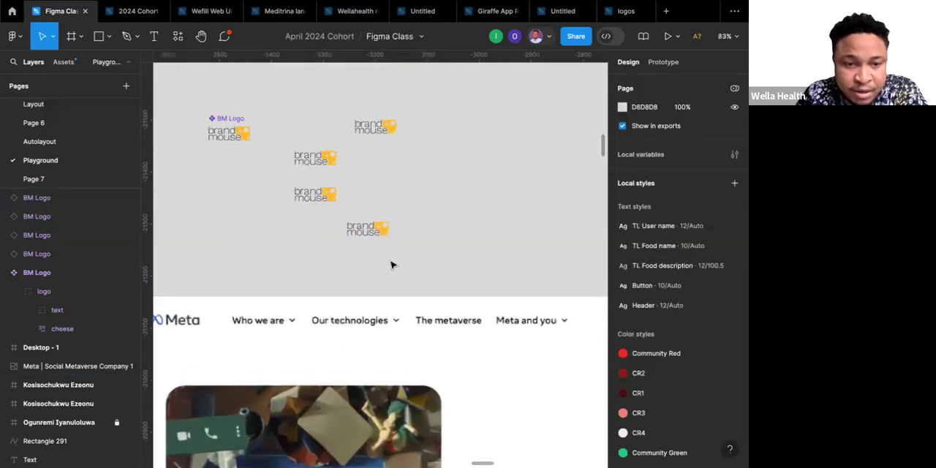
{"action": "left_click", "coordinate": [369, 232]}
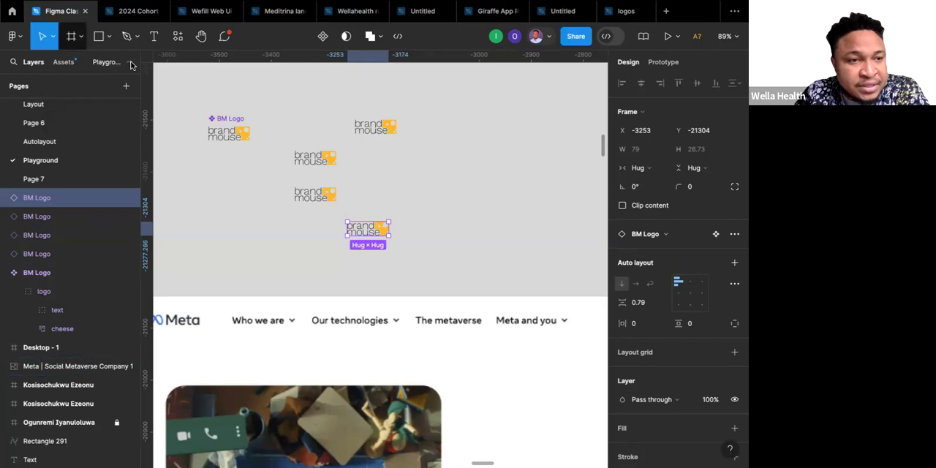
Add a text layer reading "Buttons" just beside the lowest BM Logo instance, above the Meta screenshot.
{"action": "left_click", "coordinate": [154, 37]}
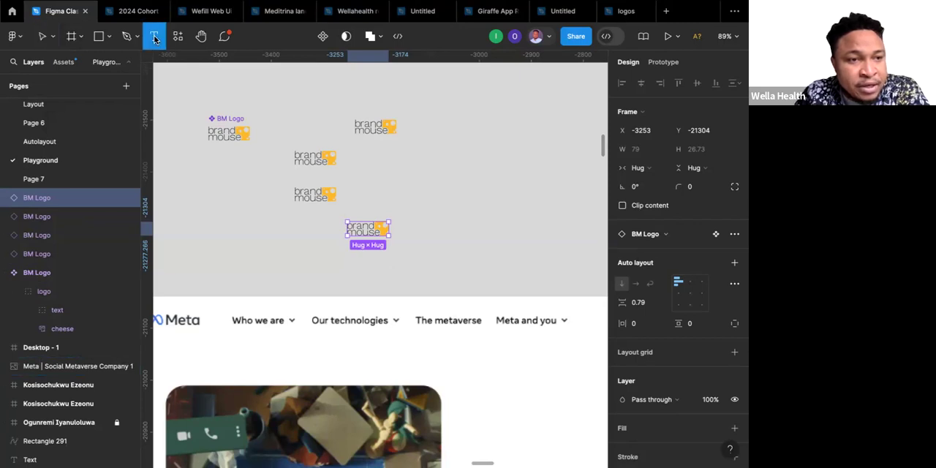
{"action": "left_click", "coordinate": [411, 243]}
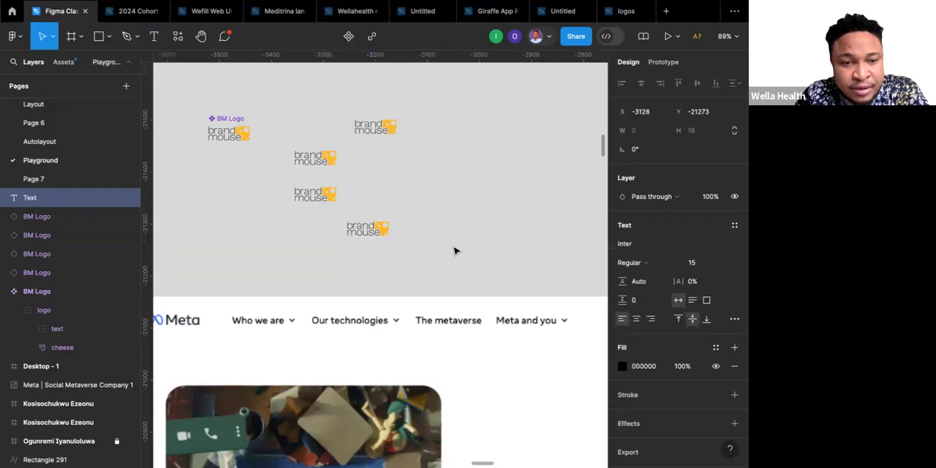
{"action": "type", "text": "B"}
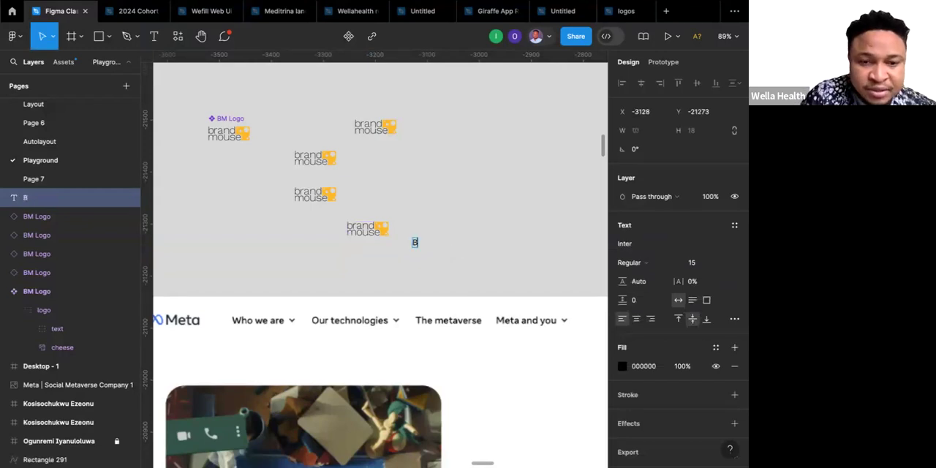
{"action": "type", "text": "uttons"}
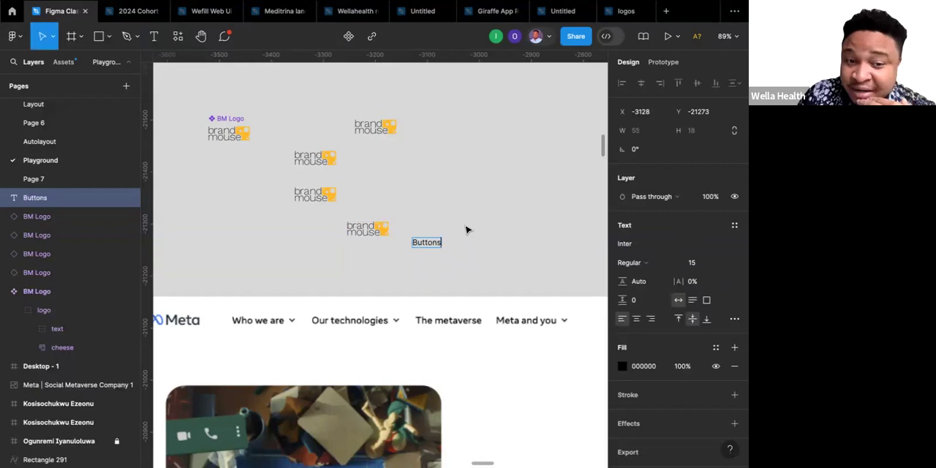
{"action": "key", "text": "Escape"}
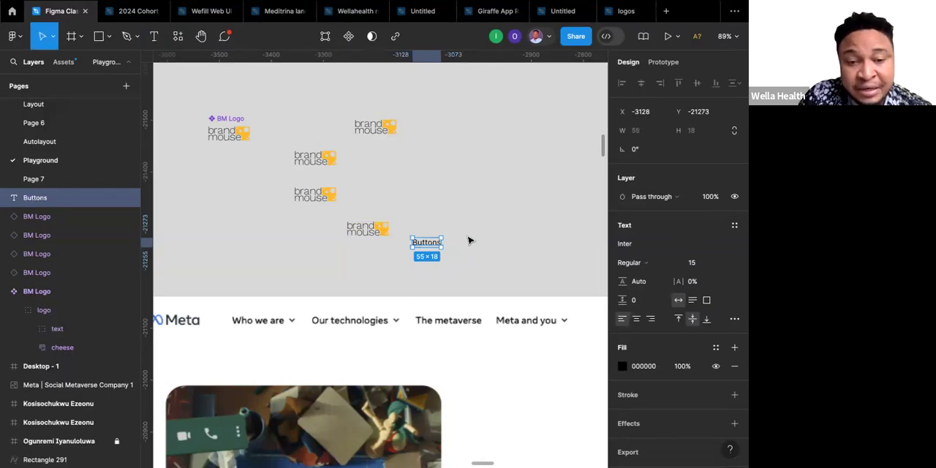
{"action": "left_click", "coordinate": [469, 240]}
Wrap the Buttons text in an auto layout frame and give the frame two inside black strokes, at 100% and 20% opacity.
{"action": "left_click", "coordinate": [431, 242]}
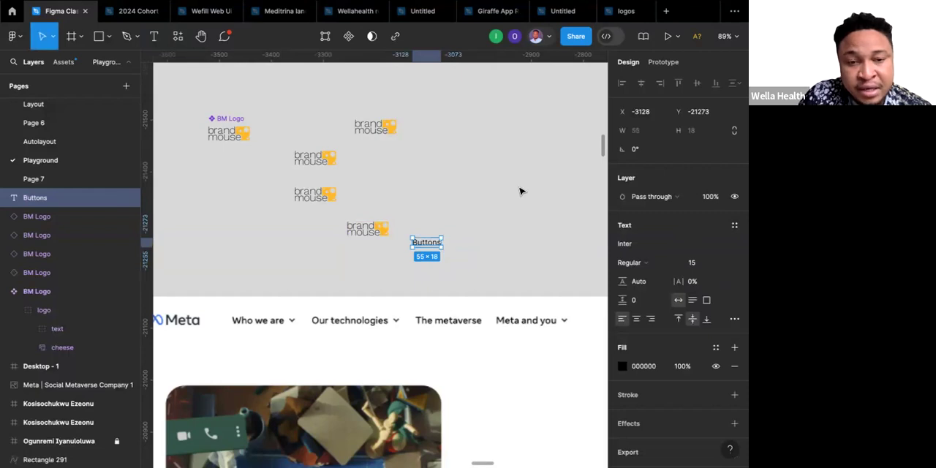
{"action": "key", "text": "shift+a"}
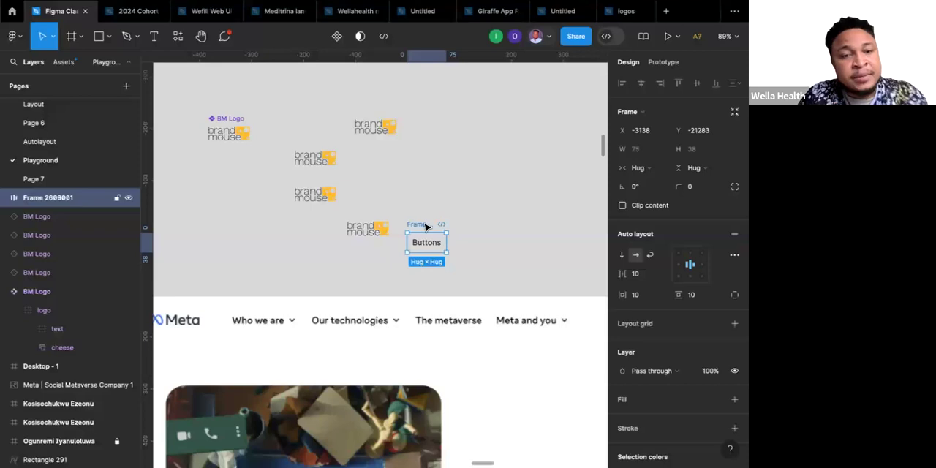
{"action": "scroll", "coordinate": [696, 296], "scroll_direction": "down", "scroll_amount": 3}
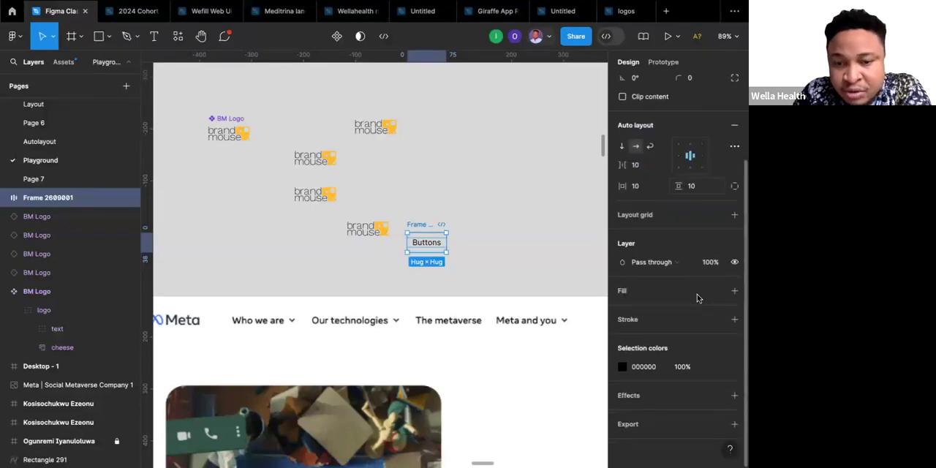
{"action": "left_click", "coordinate": [734, 319]}
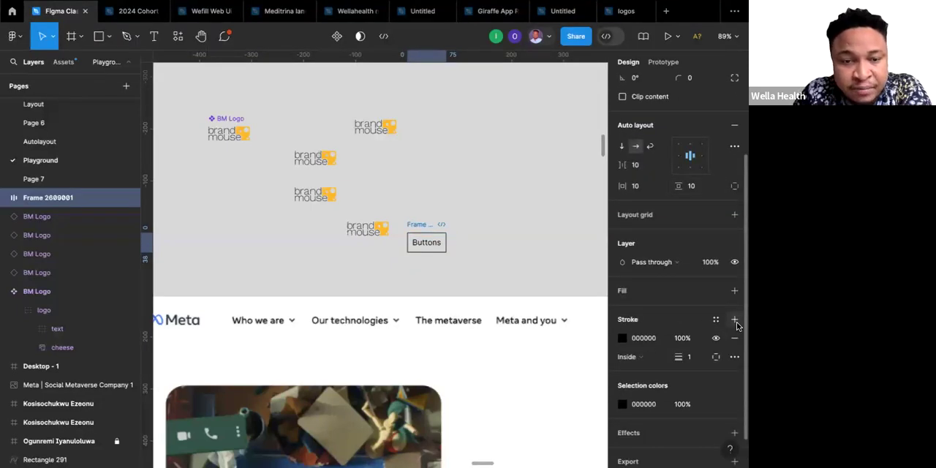
{"action": "left_click", "coordinate": [735, 320]}
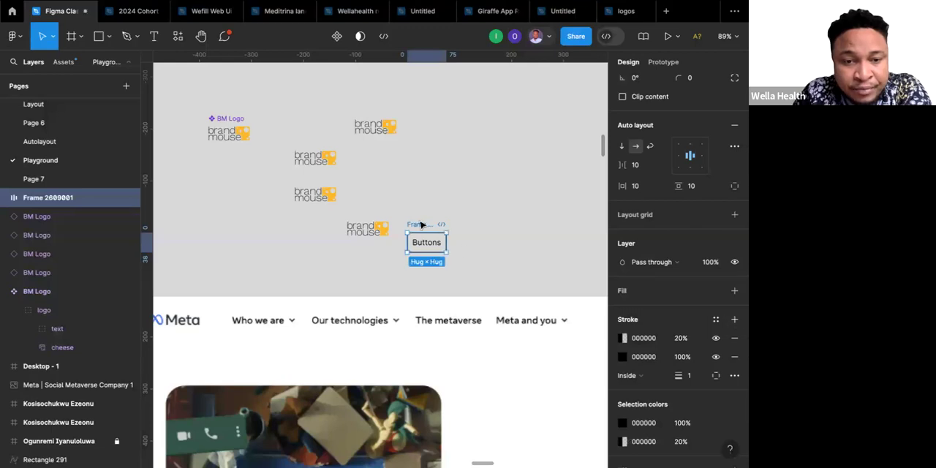
{"action": "left_click", "coordinate": [452, 248]}
{"action": "left_click", "coordinate": [332, 194]}
{"action": "left_click", "coordinate": [267, 165]}
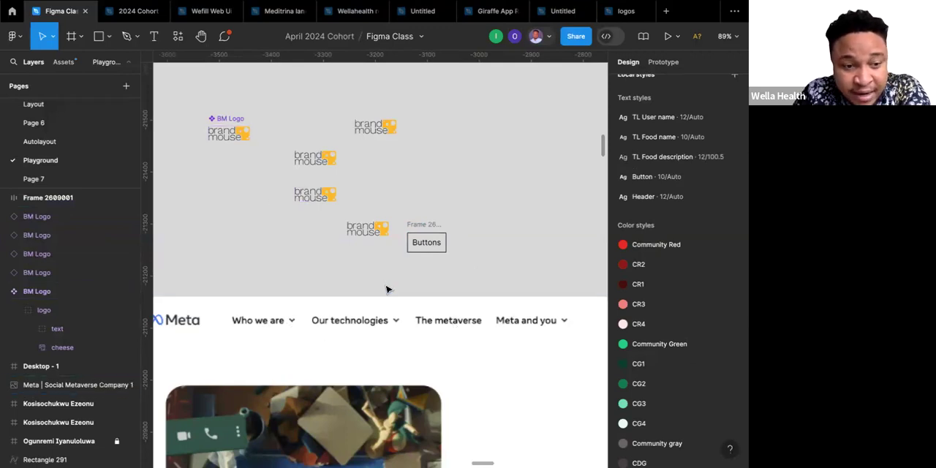
Look through the Meta screenshot from header to footer, checking its page elements, and return to the Buttons frame above it.
{"action": "scroll", "coordinate": [387, 290], "scroll_direction": "down", "scroll_amount": 5}
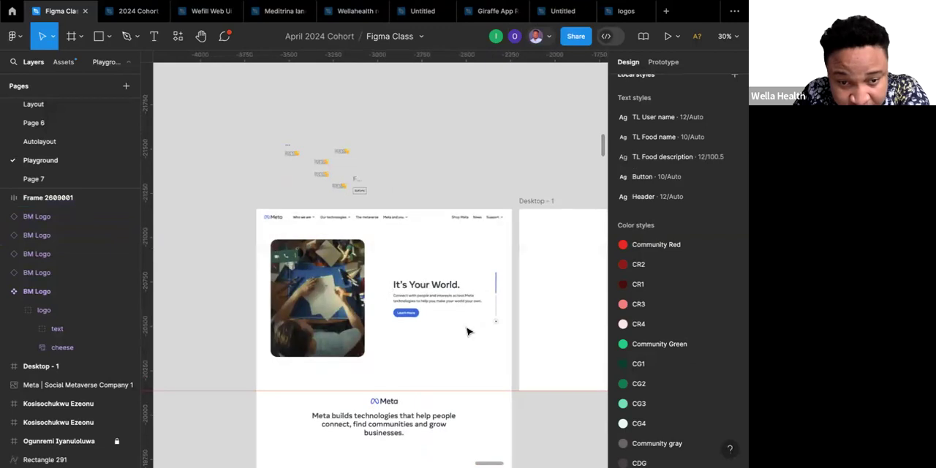
{"action": "scroll", "coordinate": [473, 333], "scroll_direction": "down", "scroll_amount": 5}
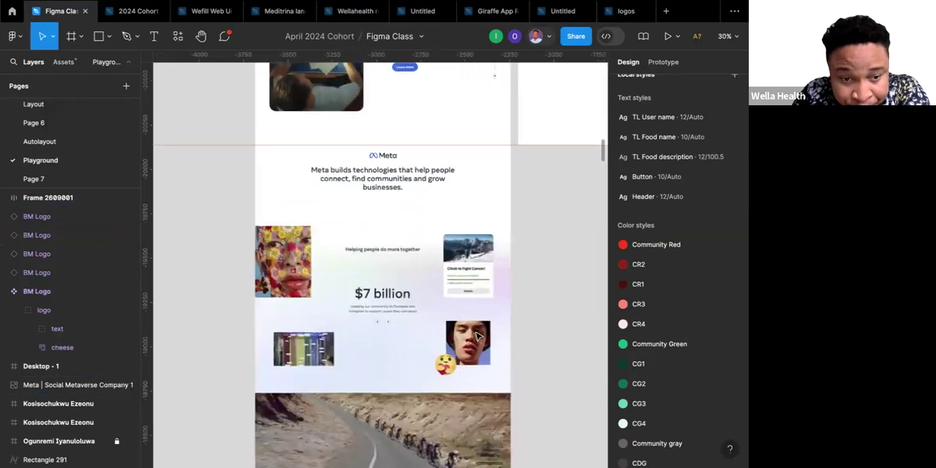
{"action": "scroll", "coordinate": [476, 335], "scroll_direction": "down", "scroll_amount": 10}
{"action": "scroll", "coordinate": [476, 335], "scroll_direction": "down", "scroll_amount": 5}
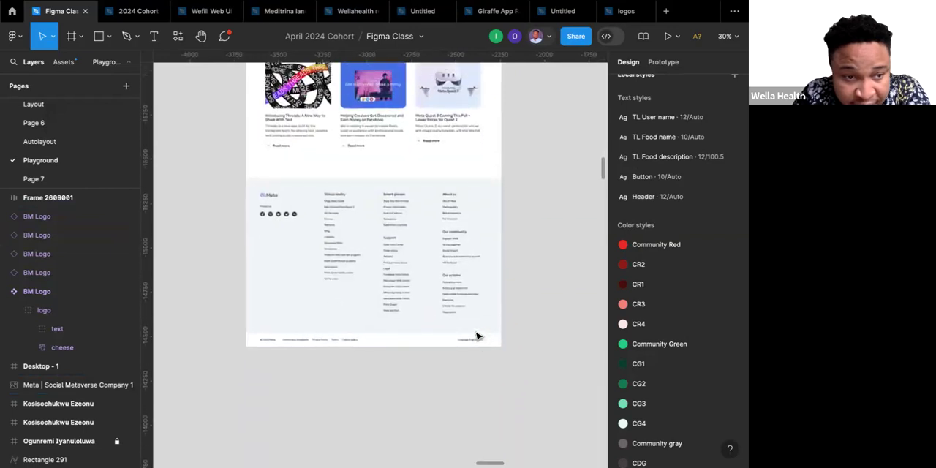
{"action": "scroll", "coordinate": [476, 335], "scroll_direction": "up", "scroll_amount": 15}
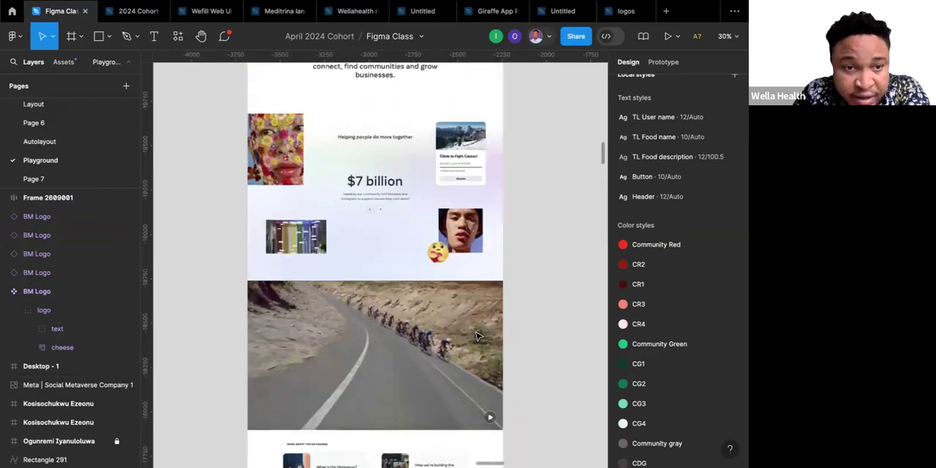
{"action": "scroll", "coordinate": [476, 335], "scroll_direction": "up", "scroll_amount": 6}
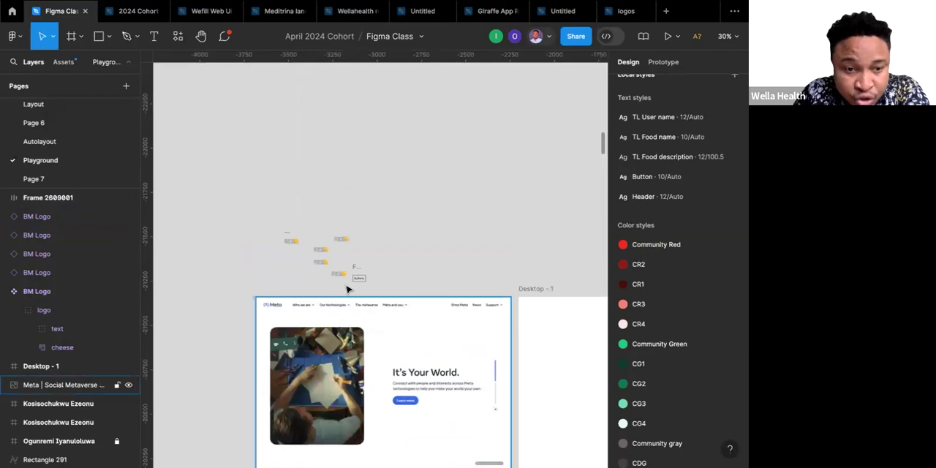
{"action": "scroll", "coordinate": [364, 284], "scroll_direction": "up", "scroll_amount": 10}
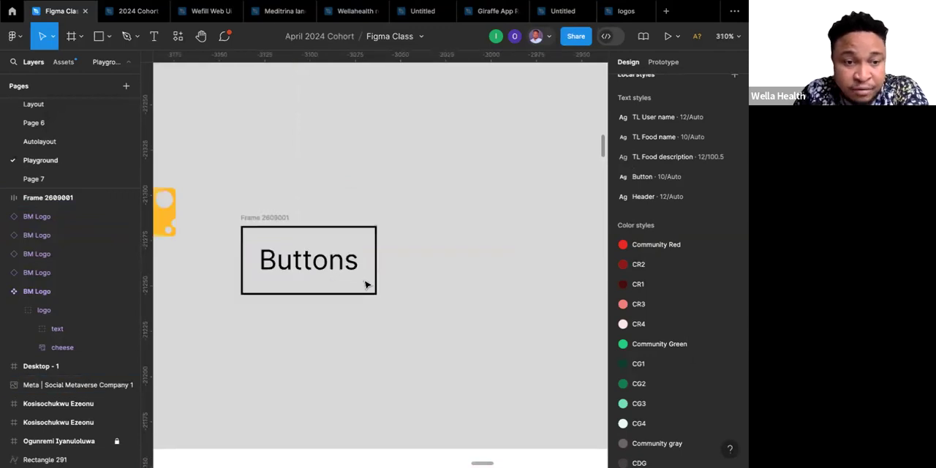
Run the Content Reel plugin and browse the Fluent Icons - Filled set by Microsoft.
{"action": "left_click", "coordinate": [176, 34]}
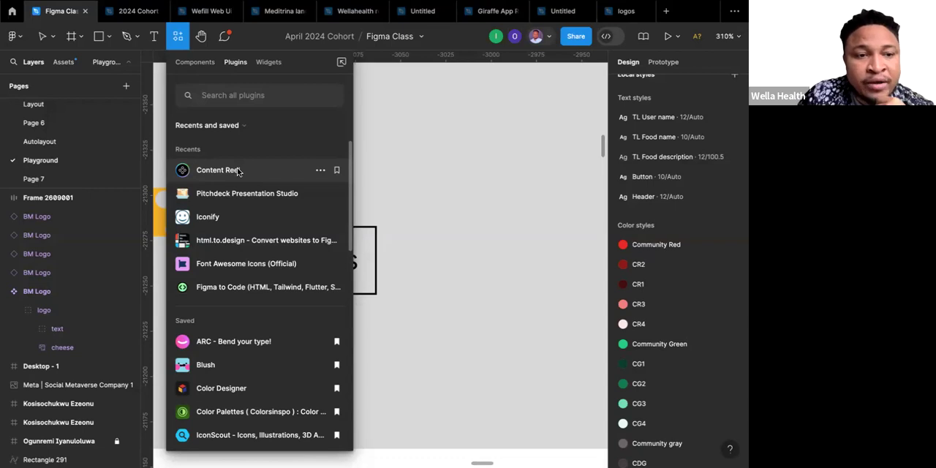
{"action": "left_click", "coordinate": [238, 171]}
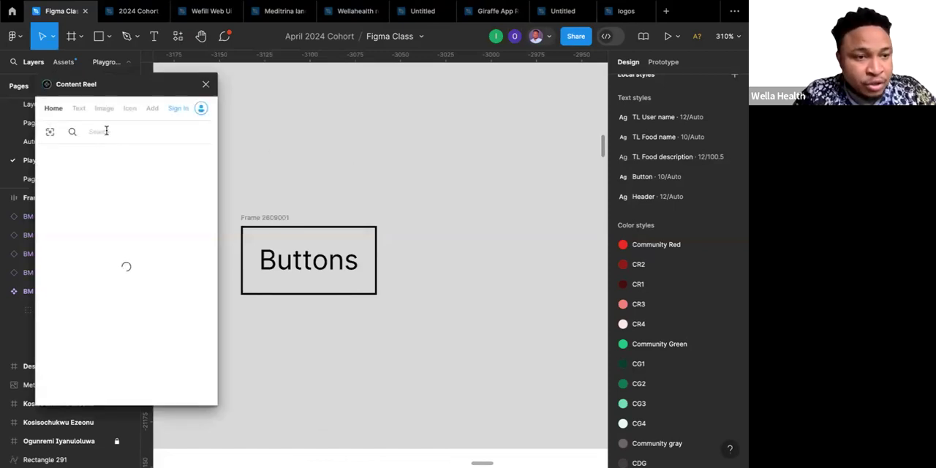
{"action": "left_click", "coordinate": [128, 108]}
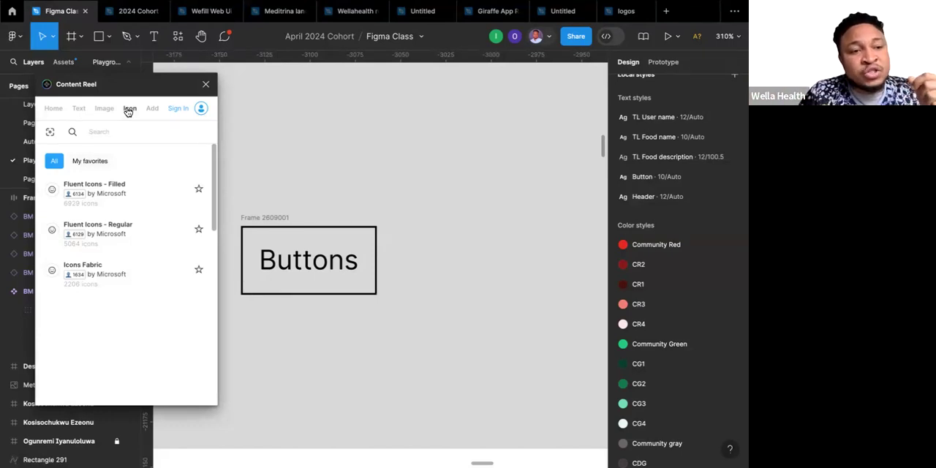
{"action": "left_click", "coordinate": [117, 191]}
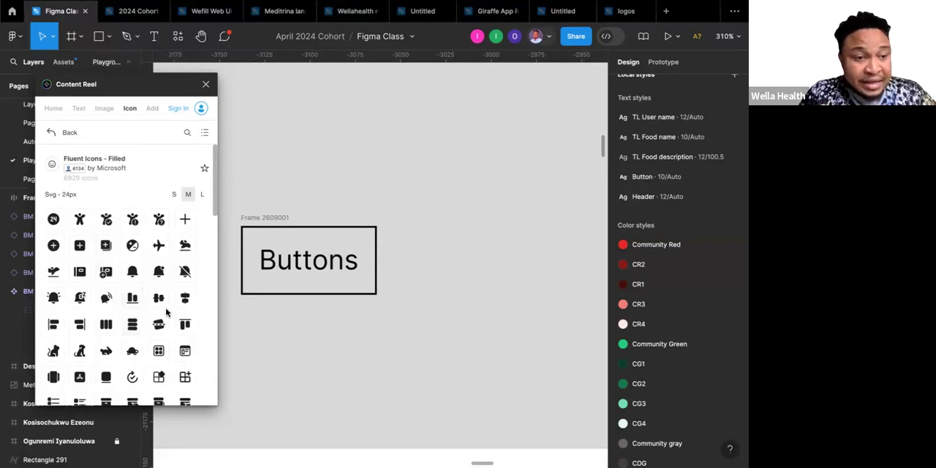
{"action": "scroll", "coordinate": [166, 312], "scroll_direction": "down", "scroll_amount": 5}
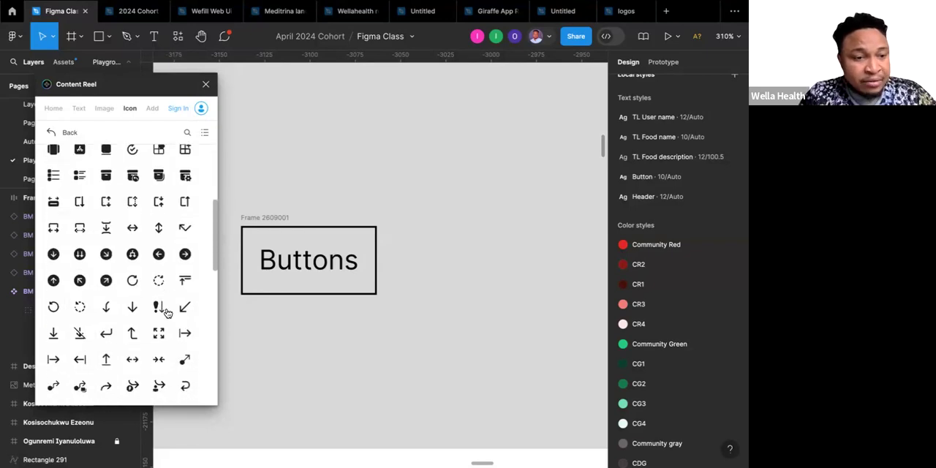
{"action": "scroll", "coordinate": [164, 309], "scroll_direction": "down", "scroll_amount": 3}
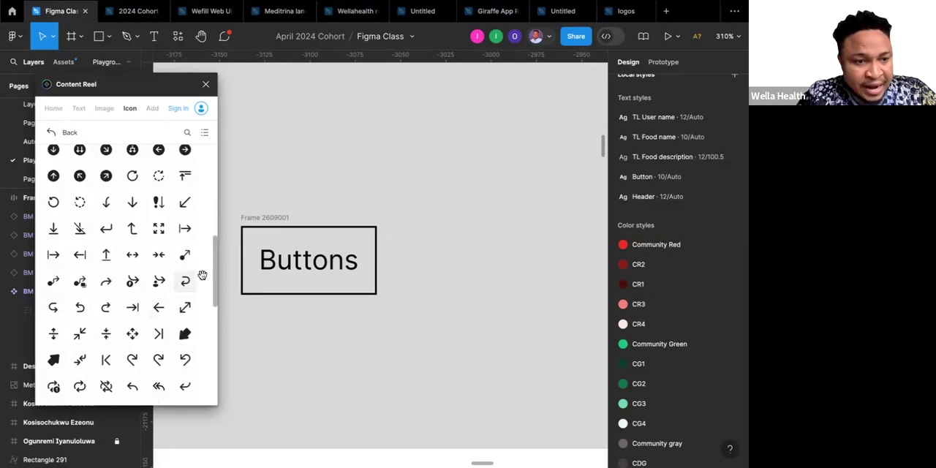
{"action": "scroll", "coordinate": [146, 325], "scroll_direction": "down", "scroll_amount": 5}
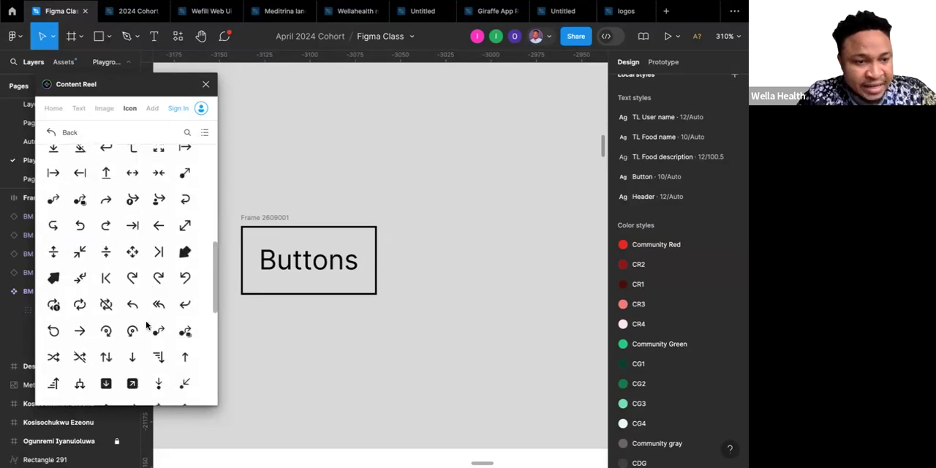
{"action": "scroll", "coordinate": [147, 325], "scroll_direction": "down", "scroll_amount": 10}
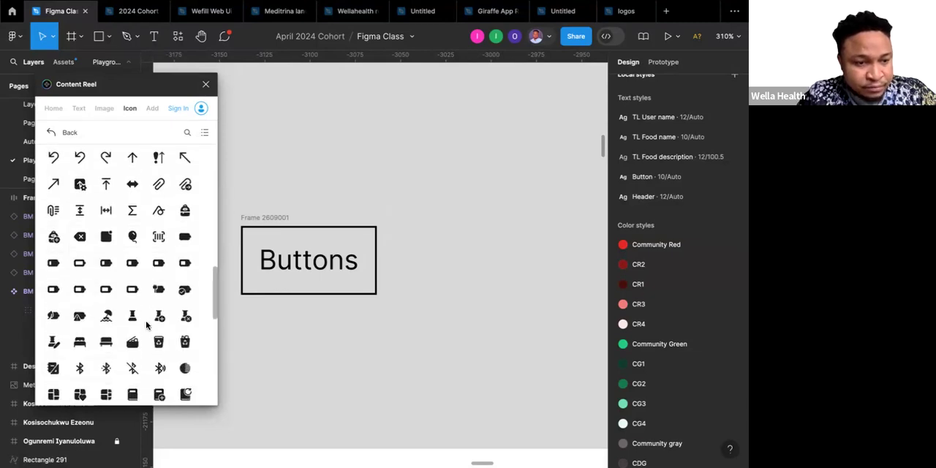
{"action": "scroll", "coordinate": [138, 135], "scroll_direction": "up", "scroll_amount": 3}
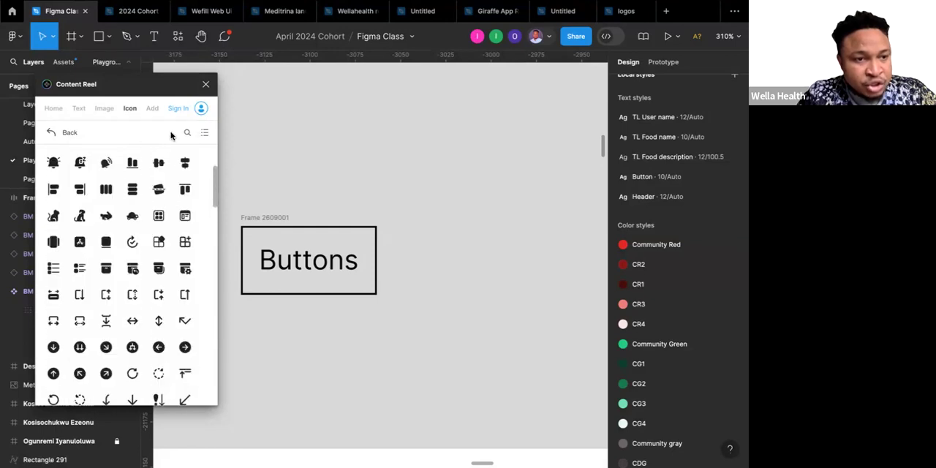
Search the Fluent Icons - Filled set for "arrow".
{"action": "left_click", "coordinate": [186, 134]}
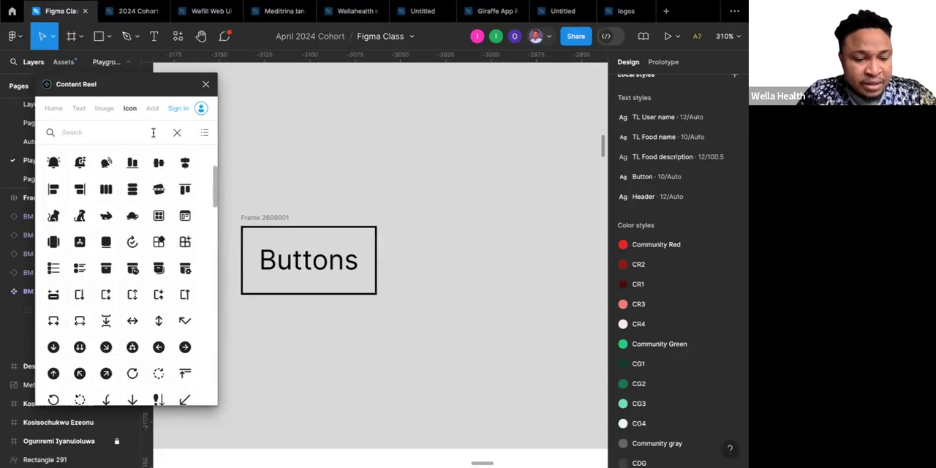
{"action": "type", "text": "arr"}
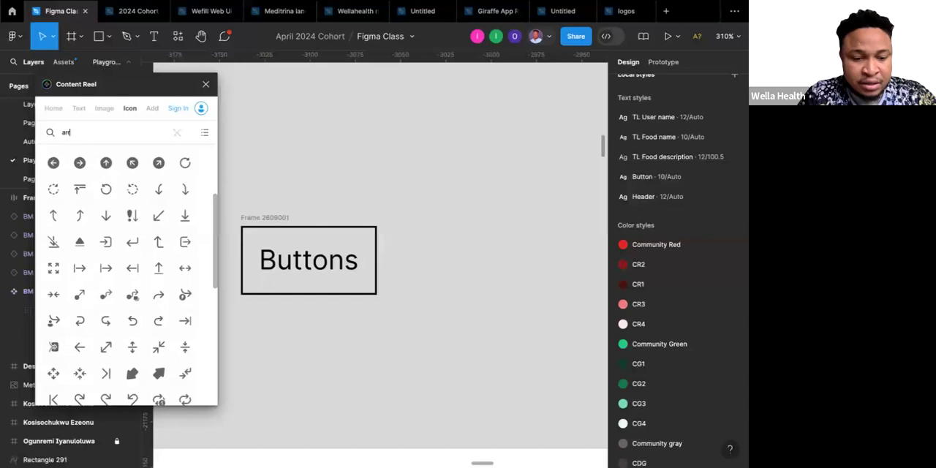
{"action": "type", "text": "ow"}
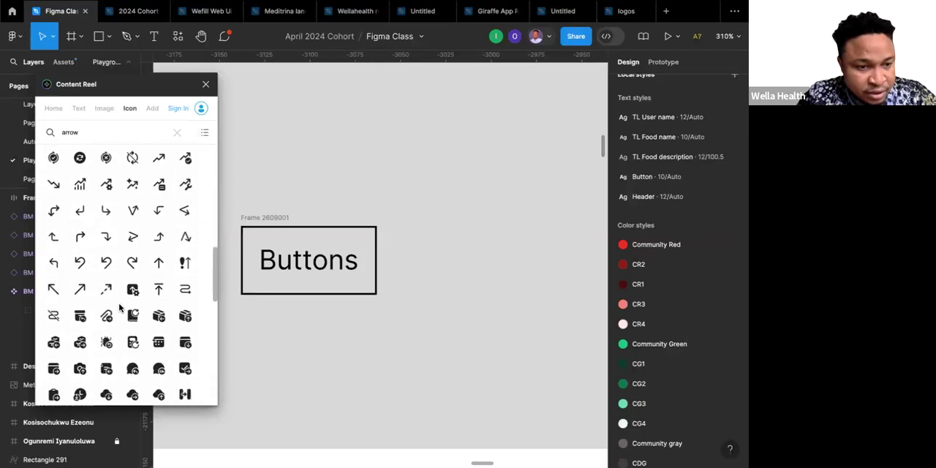
Insert the plain down, left, right and up chevron icons at 24 px from the icon set and close Content Reel.
{"action": "scroll", "coordinate": [119, 307], "scroll_direction": "down", "scroll_amount": 5}
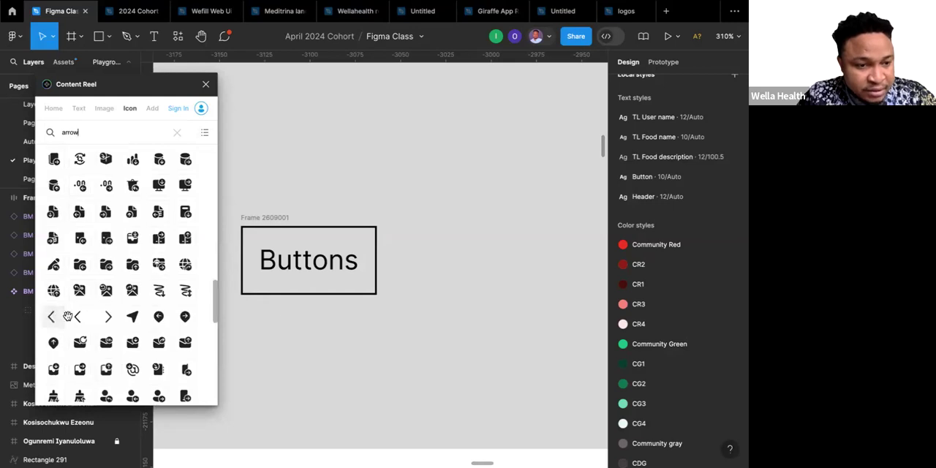
{"action": "scroll", "coordinate": [107, 316], "scroll_direction": "down", "scroll_amount": 7}
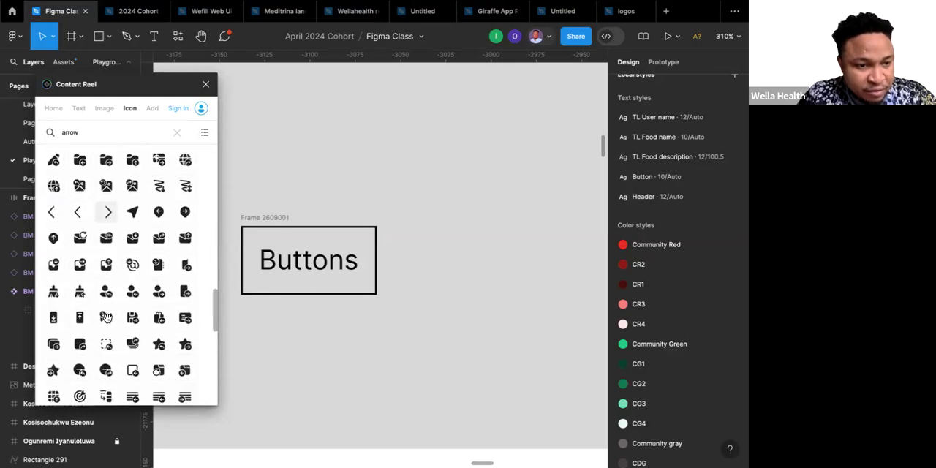
{"action": "scroll", "coordinate": [107, 316], "scroll_direction": "down", "scroll_amount": 10}
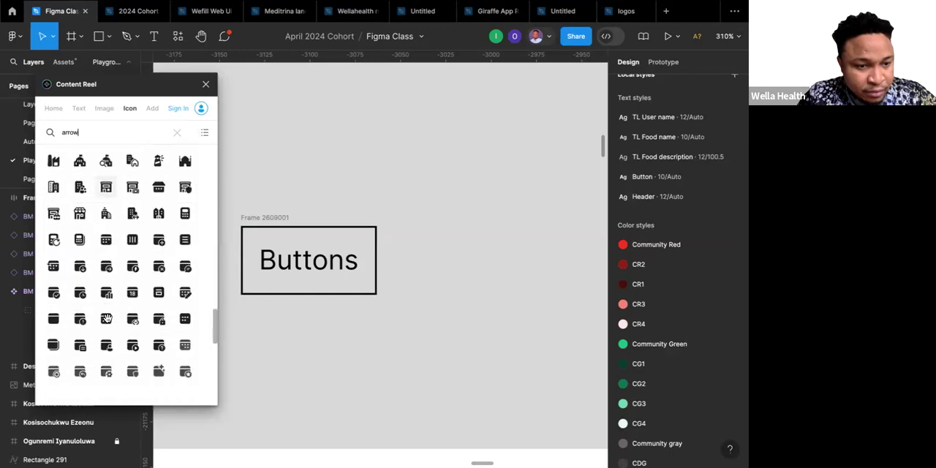
{"action": "scroll", "coordinate": [107, 320], "scroll_direction": "down", "scroll_amount": 8}
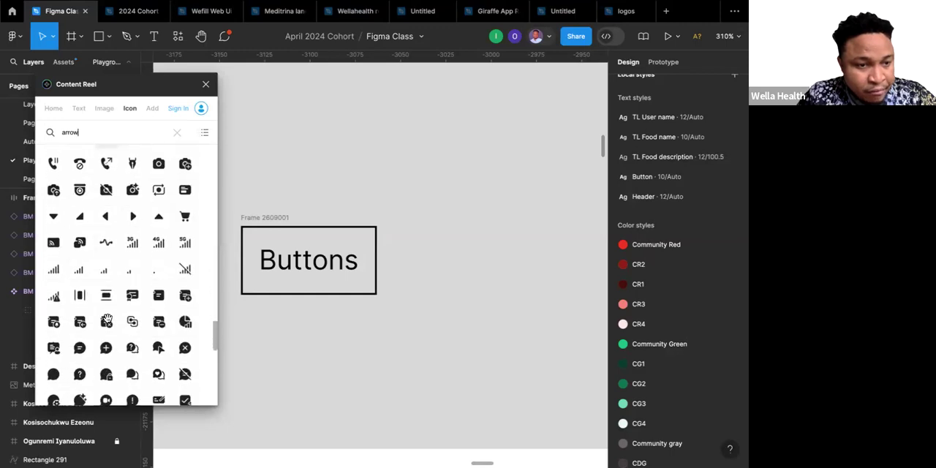
{"action": "scroll", "coordinate": [107, 322], "scroll_direction": "down", "scroll_amount": 3}
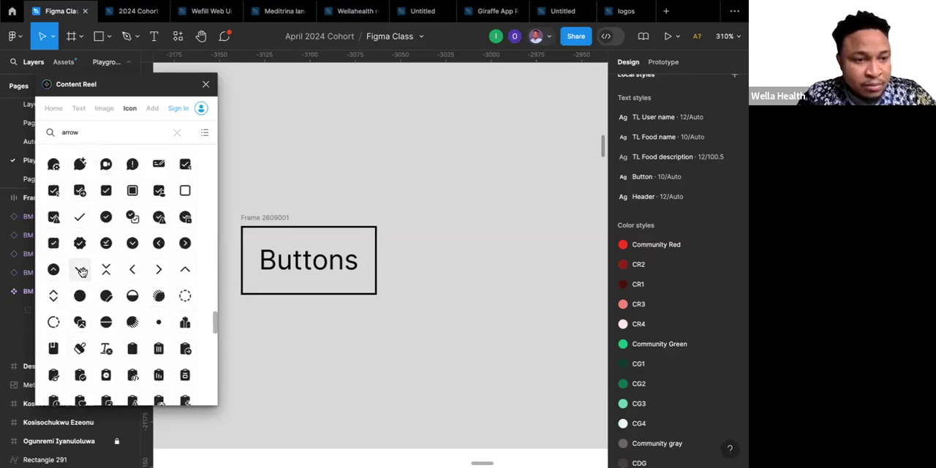
{"action": "left_click", "coordinate": [81, 272]}
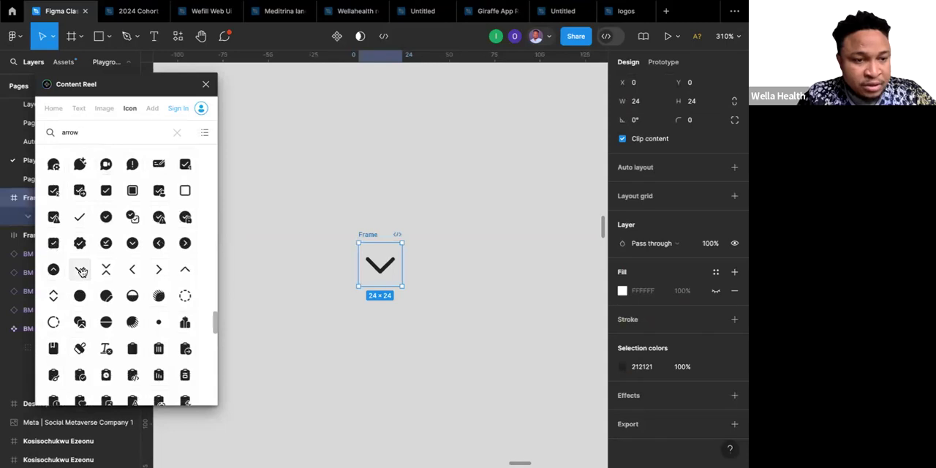
{"action": "left_click", "coordinate": [186, 269]}
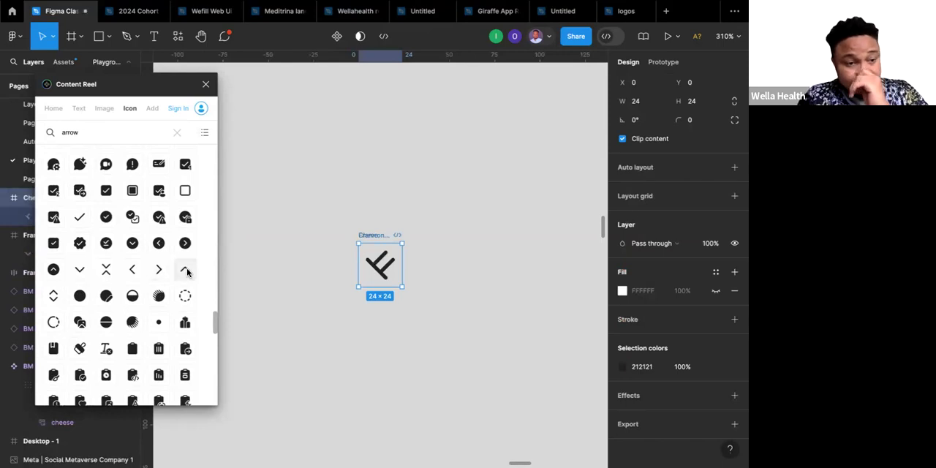
{"action": "left_click", "coordinate": [187, 270]}
{"action": "left_click", "coordinate": [186, 270]}
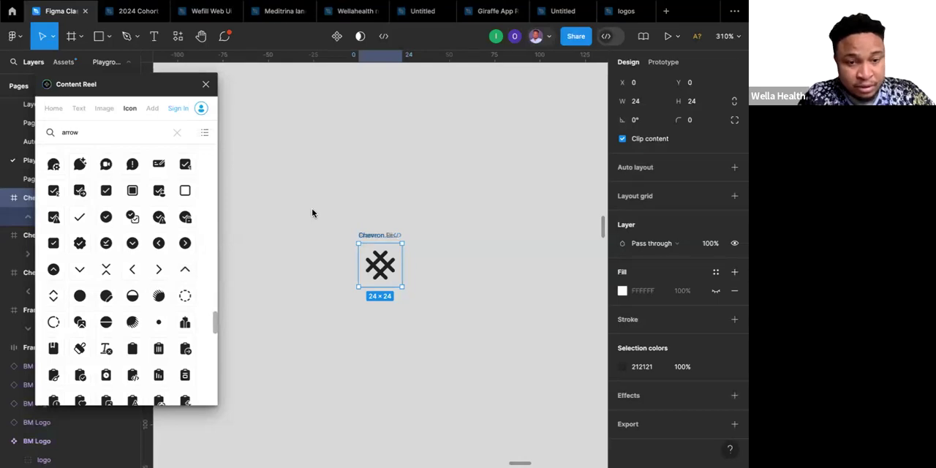
{"action": "scroll", "coordinate": [312, 213], "scroll_direction": "down", "scroll_amount": 6}
{"action": "scroll", "coordinate": [312, 212], "scroll_direction": "right", "scroll_amount": 3}
{"action": "scroll", "coordinate": [312, 213], "scroll_direction": "up", "scroll_amount": 2}
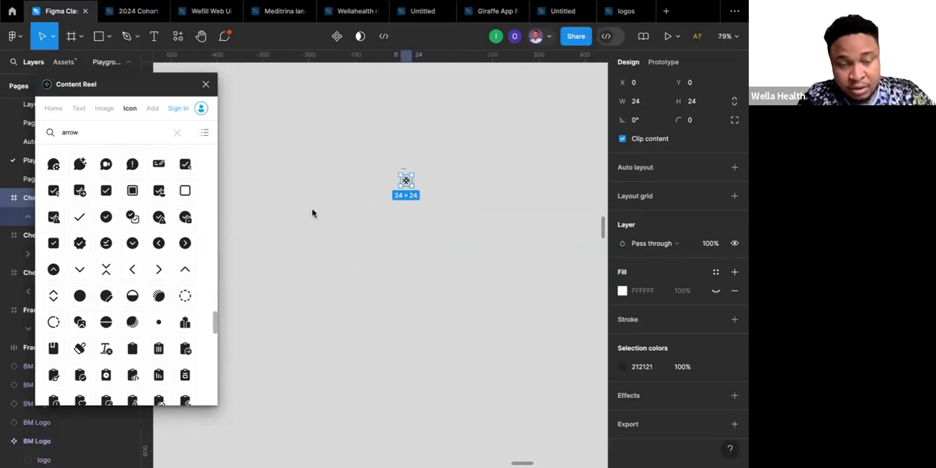
{"action": "left_click", "coordinate": [206, 87]}
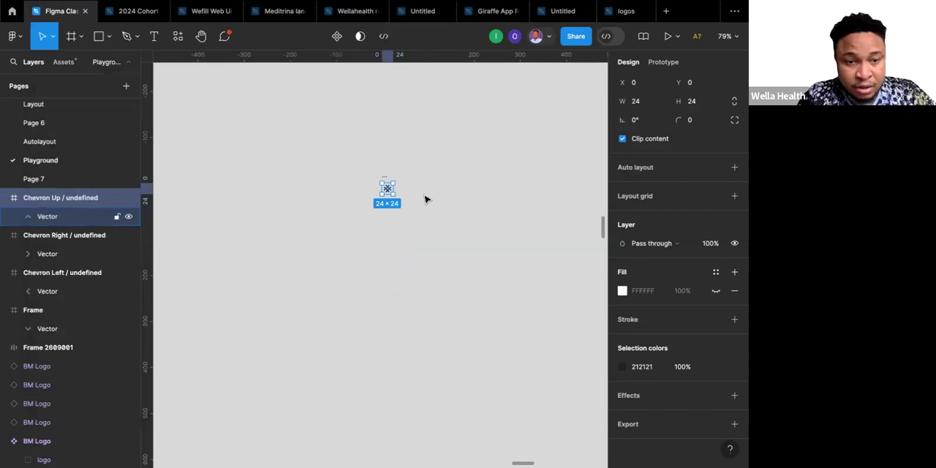
Move the four stacked chevron icon frames together to just above the Meta screenshot's upper left corner, at about X -4592, Y -21983.
{"action": "left_click", "coordinate": [414, 198]}
{"action": "scroll", "coordinate": [407, 197], "scroll_direction": "down", "scroll_amount": 10}
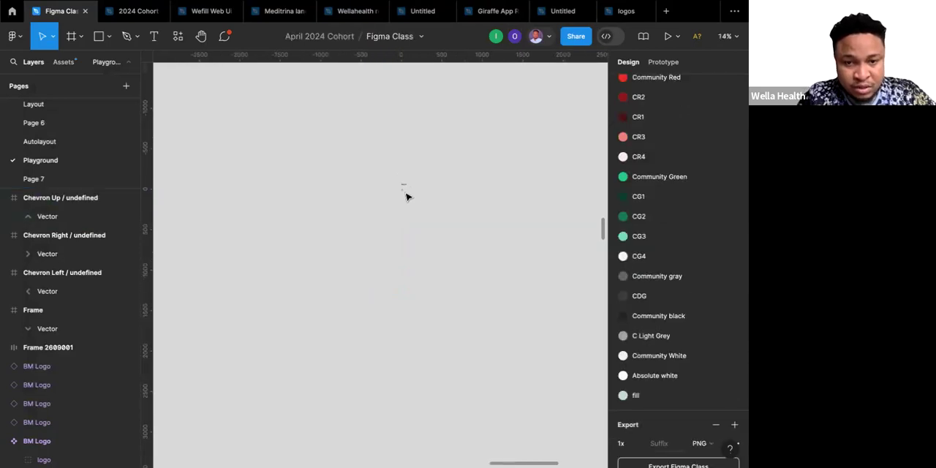
{"action": "scroll", "coordinate": [407, 197], "scroll_direction": "up", "scroll_amount": 2}
{"action": "scroll", "coordinate": [407, 196], "scroll_direction": "left", "scroll_amount": 10}
{"action": "scroll", "coordinate": [407, 196], "scroll_direction": "left", "scroll_amount": 6}
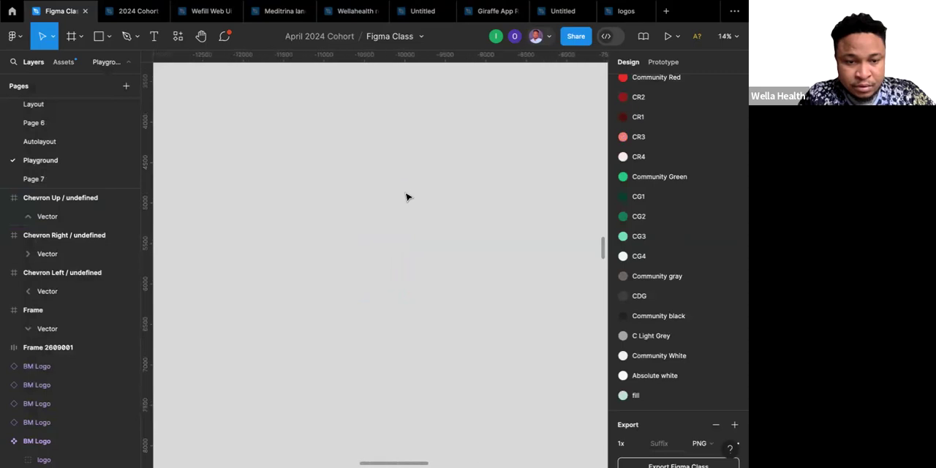
{"action": "scroll", "coordinate": [407, 196], "scroll_direction": "down", "scroll_amount": 1}
{"action": "scroll", "coordinate": [407, 196], "scroll_direction": "up", "scroll_amount": 5}
{"action": "scroll", "coordinate": [407, 197], "scroll_direction": "left", "scroll_amount": 1}
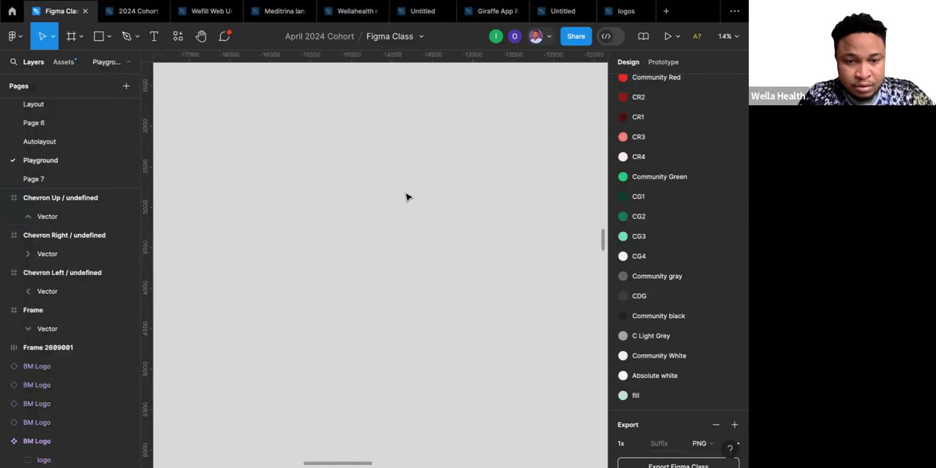
{"action": "scroll", "coordinate": [407, 197], "scroll_direction": "down", "scroll_amount": 5}
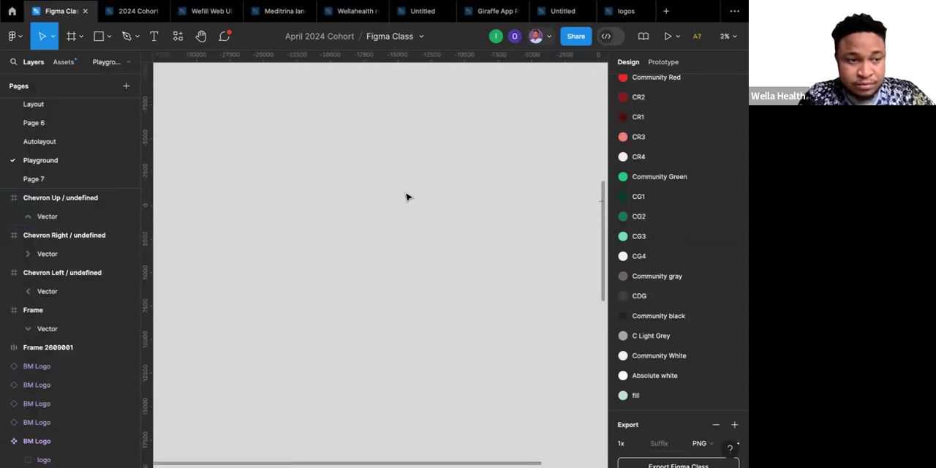
{"action": "scroll", "coordinate": [407, 196], "scroll_direction": "down", "scroll_amount": 1}
{"action": "scroll", "coordinate": [407, 196], "scroll_direction": "left", "scroll_amount": 5}
{"action": "scroll", "coordinate": [407, 196], "scroll_direction": "up", "scroll_amount": 8}
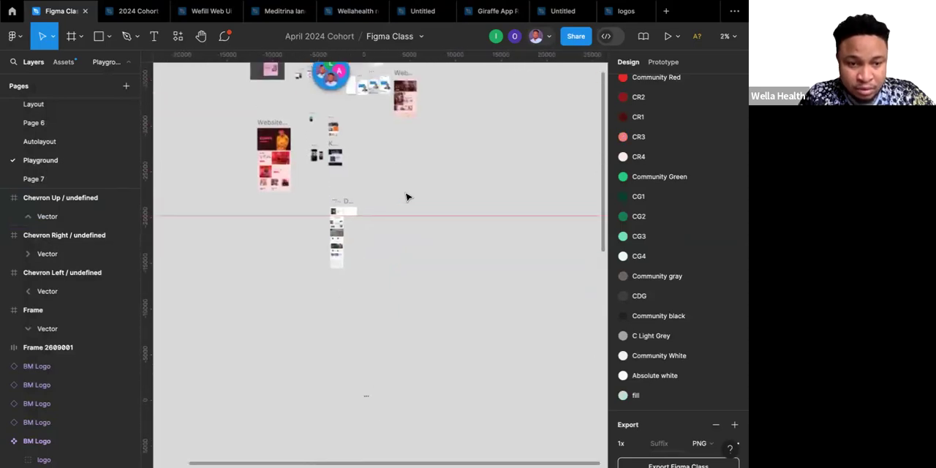
{"action": "left_click_drag", "start_coordinate": [350, 363], "coordinate": [409, 417]}
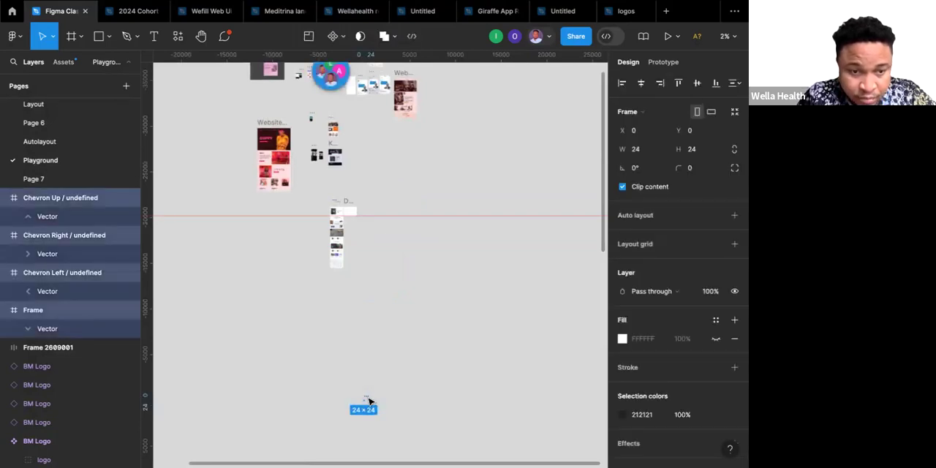
{"action": "left_click_drag", "start_coordinate": [369, 401], "coordinate": [326, 200]}
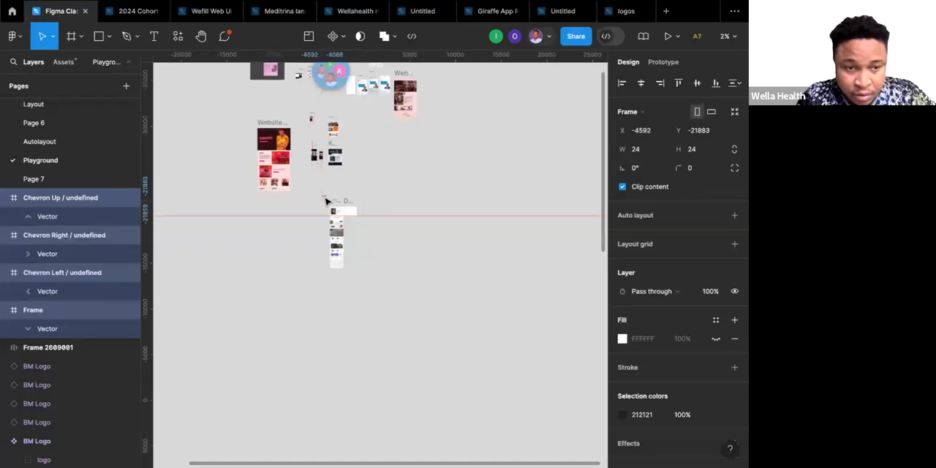
Move the four stacked chevron frames to the empty area beside the Buttons frame, at about X -2975, Y -21289.
{"action": "scroll", "coordinate": [326, 201], "scroll_direction": "up", "scroll_amount": 5}
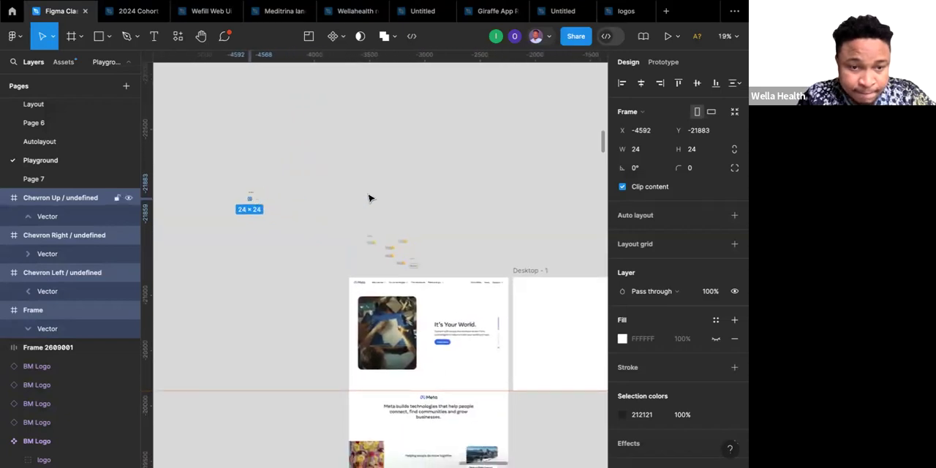
{"action": "left_click_drag", "start_coordinate": [444, 251], "coordinate": [437, 270]}
{"action": "scroll", "coordinate": [436, 270], "scroll_direction": "up", "scroll_amount": 10}
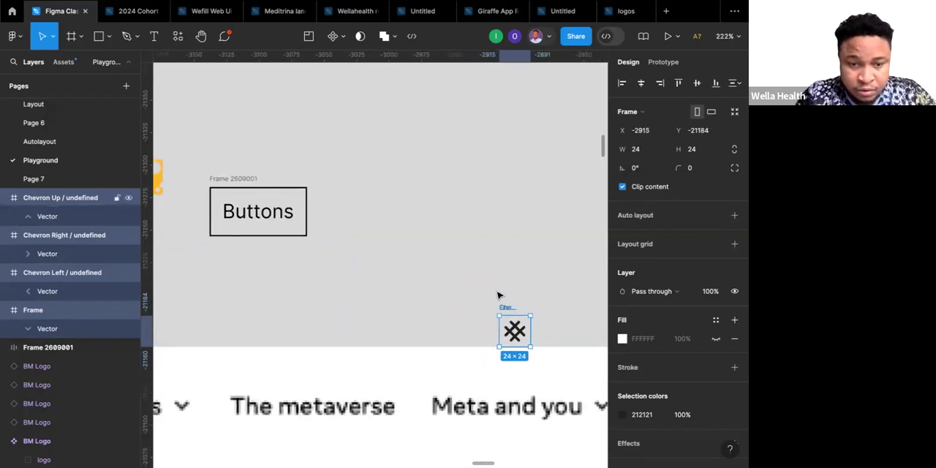
{"action": "left_click_drag", "start_coordinate": [460, 217], "coordinate": [434, 176]}
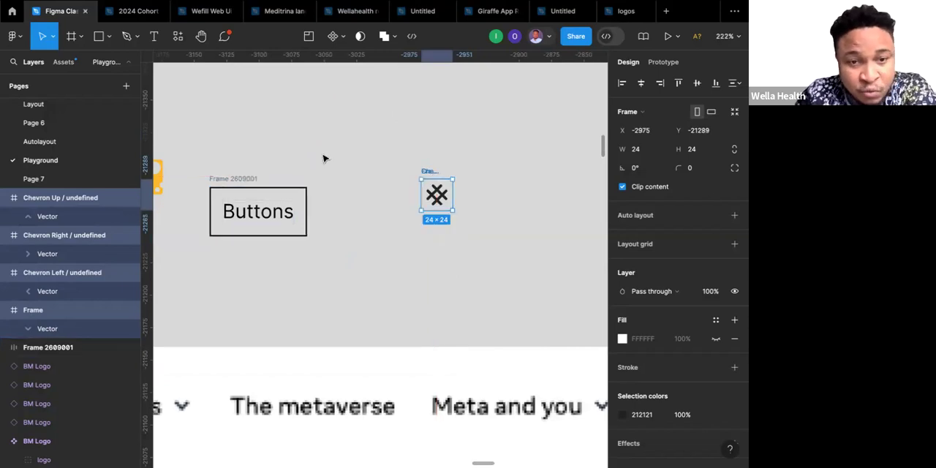
{"action": "scroll", "coordinate": [324, 157], "scroll_direction": "down", "scroll_amount": 4}
{"action": "scroll", "coordinate": [325, 158], "scroll_direction": "left", "scroll_amount": 2}
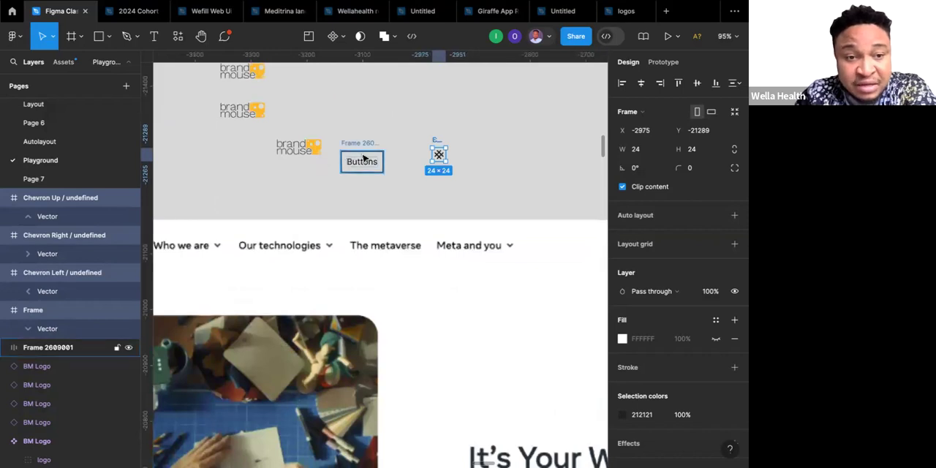
{"action": "scroll", "coordinate": [363, 158], "scroll_direction": "up", "scroll_amount": 5}
{"action": "scroll", "coordinate": [364, 157], "scroll_direction": "right", "scroll_amount": 1}
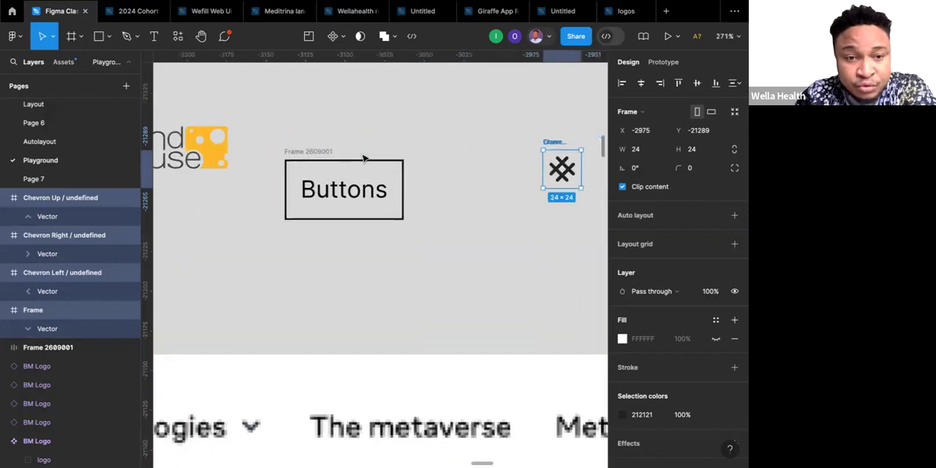
{"action": "key", "text": "Escape"}
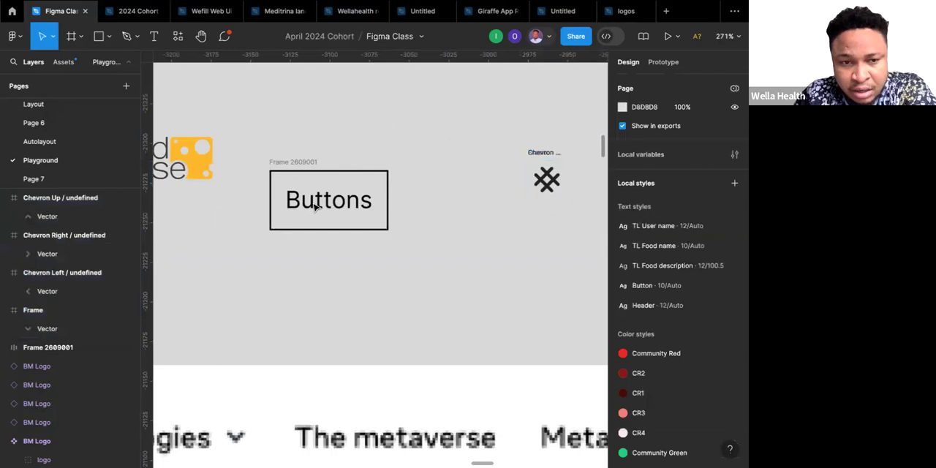
Set the font size of the "Buttons" label to 16.
{"action": "left_click", "coordinate": [315, 207]}
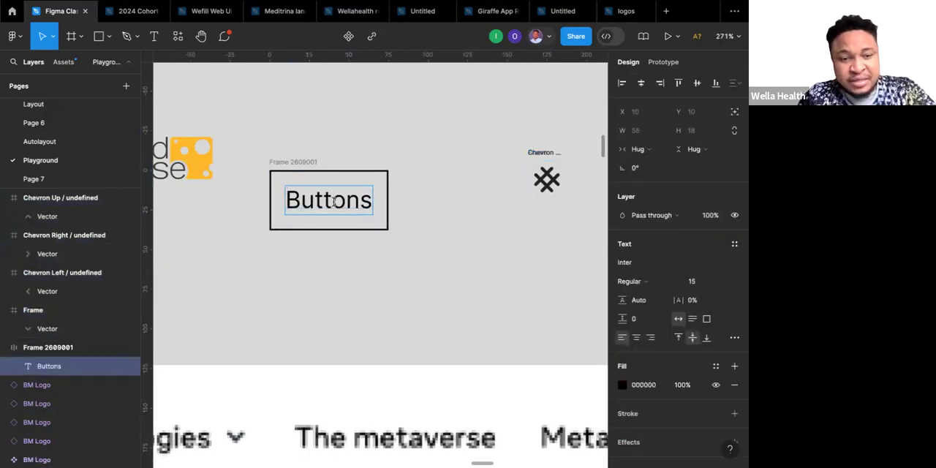
{"action": "double_click", "coordinate": [333, 202]}
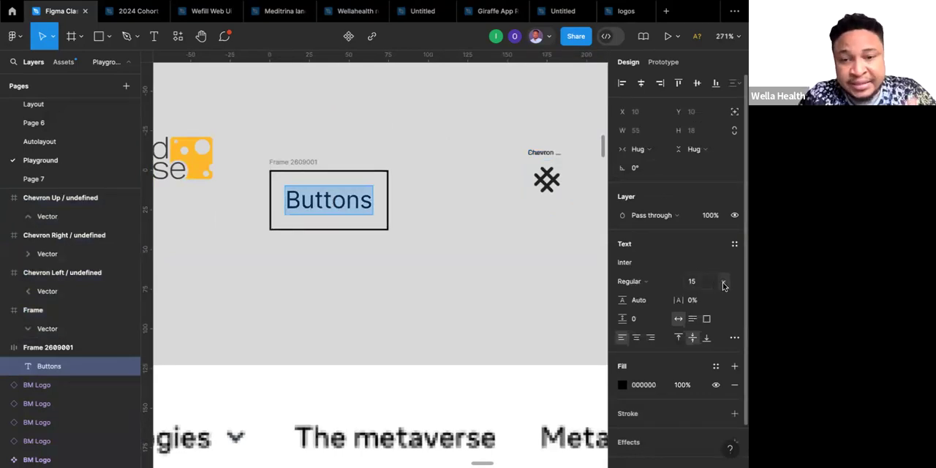
{"action": "left_click", "coordinate": [722, 284]}
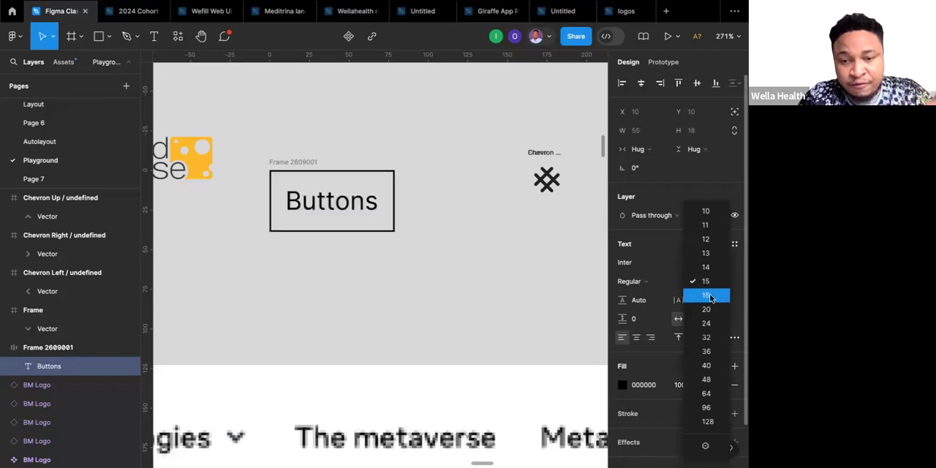
{"action": "left_click", "coordinate": [707, 295]}
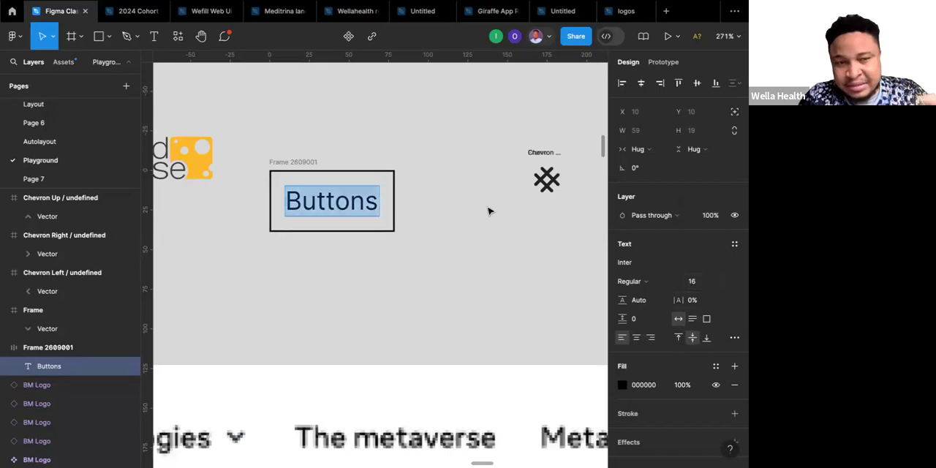
{"action": "key", "text": "Escape"}
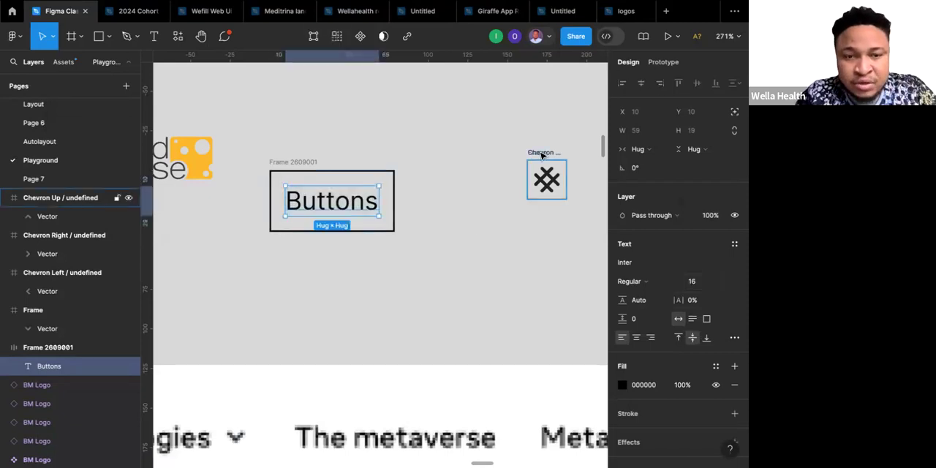
Try to pull the up and right chevron frames out of the stack, and undo these moves.
{"action": "left_click", "coordinate": [542, 155]}
{"action": "left_click_drag", "start_coordinate": [542, 156], "coordinate": [482, 182]}
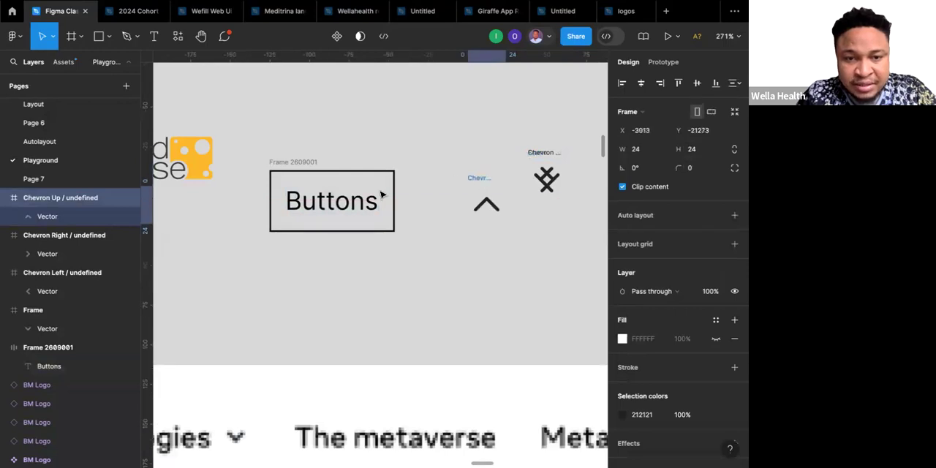
{"action": "left_click", "coordinate": [545, 155]}
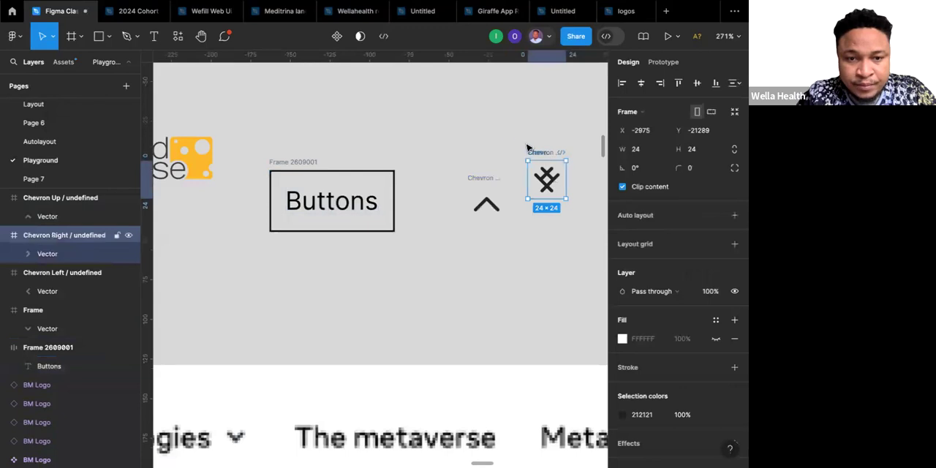
{"action": "key", "text": "ctrl+z"}
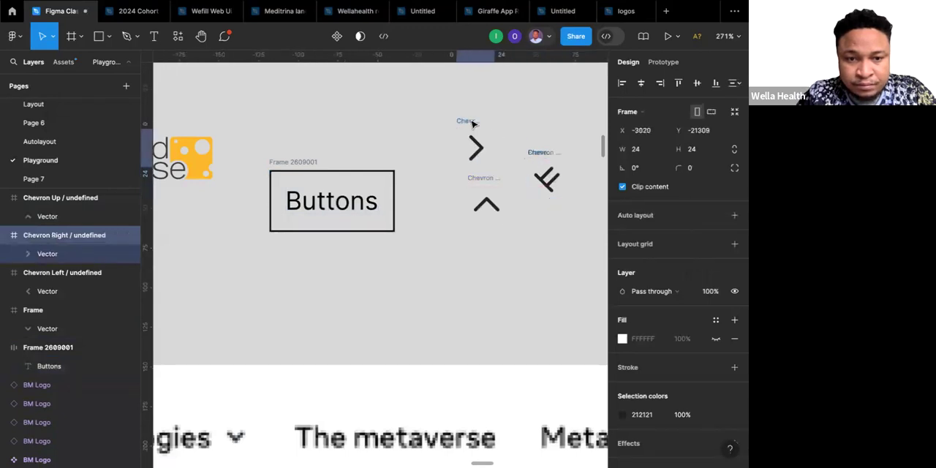
{"action": "left_click", "coordinate": [543, 156]}
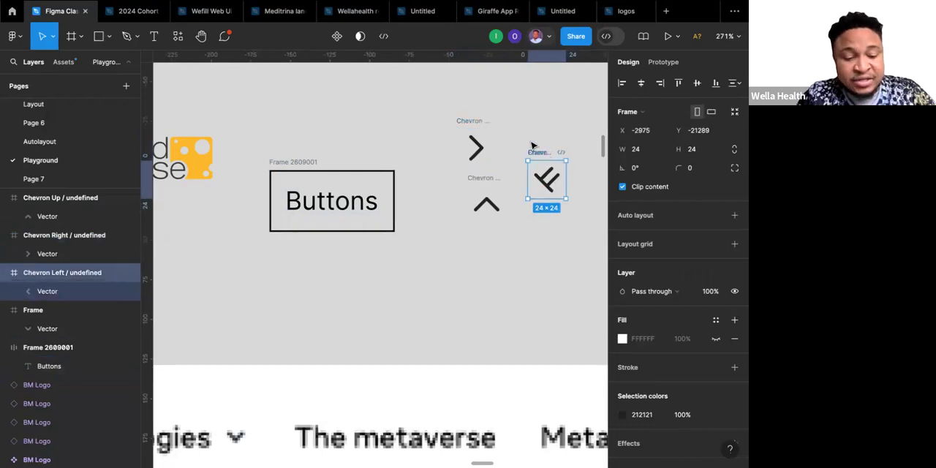
{"action": "key", "text": "ctrl+z"}
{"action": "key", "text": "ctrl+z"}
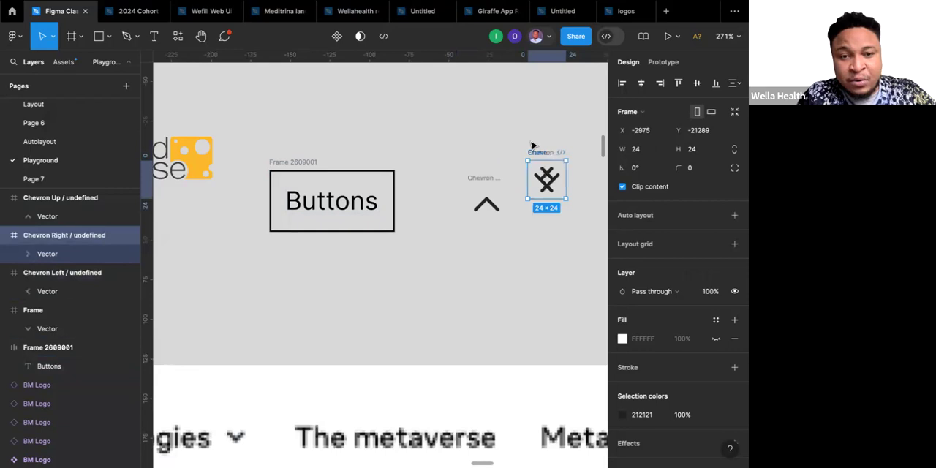
{"action": "key", "text": "ctrl+z"}
{"action": "key", "text": "ctrl+z"}
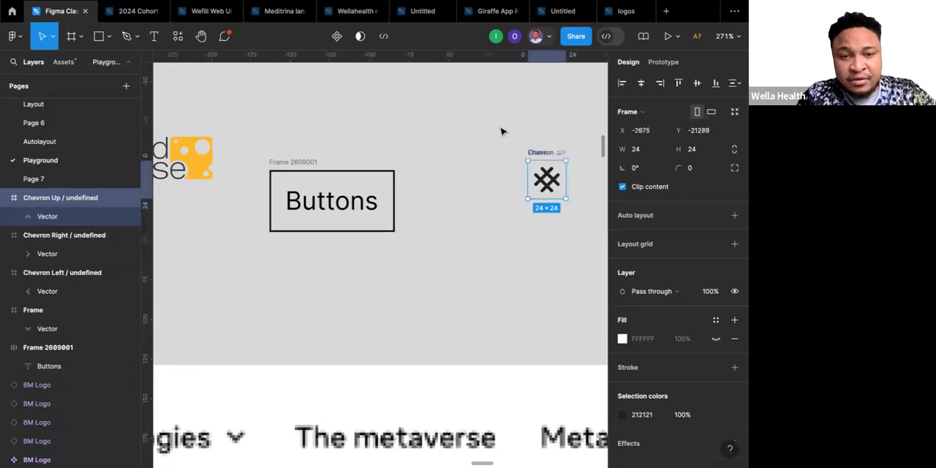
Try to distribute the horizontal spacing of the four stacked chevron frames.
{"action": "left_click_drag", "start_coordinate": [497, 130], "coordinate": [610, 266]}
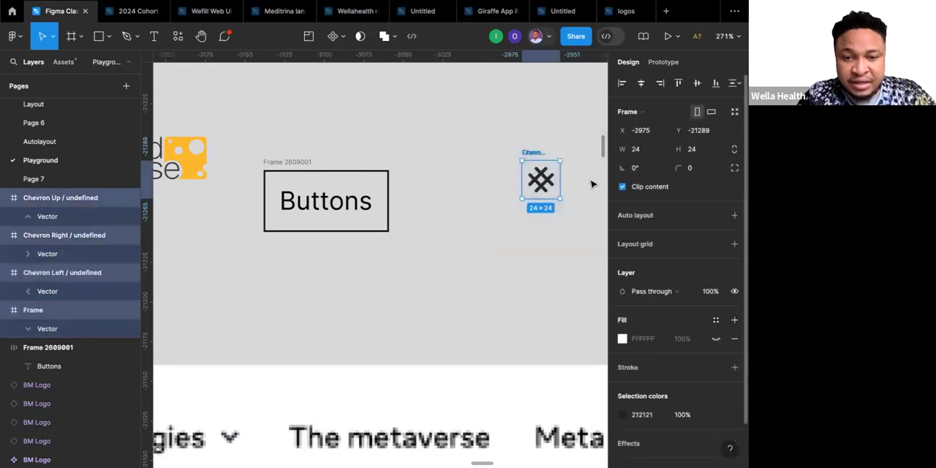
{"action": "scroll", "coordinate": [592, 174], "scroll_direction": "right", "scroll_amount": 2}
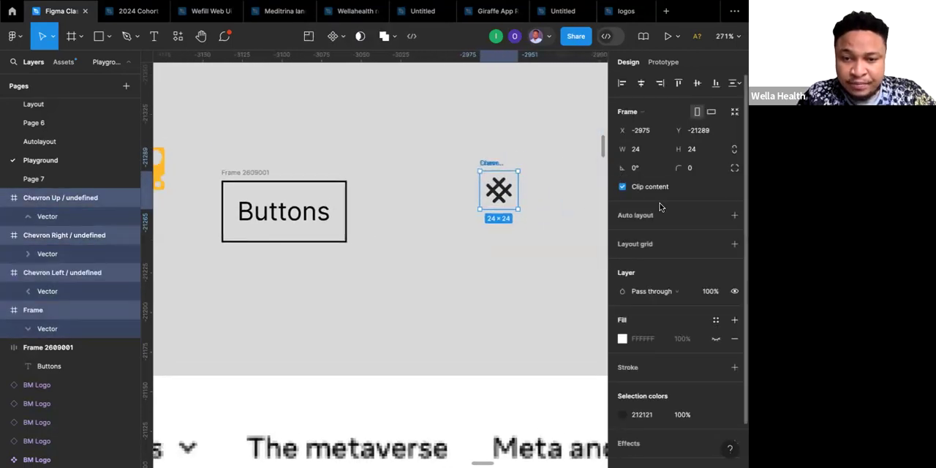
{"action": "left_click", "coordinate": [738, 87]}
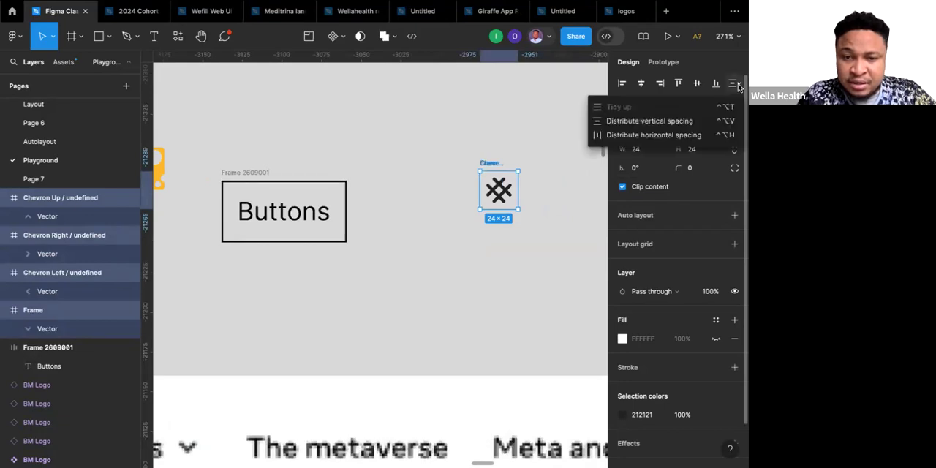
{"action": "left_click", "coordinate": [635, 137]}
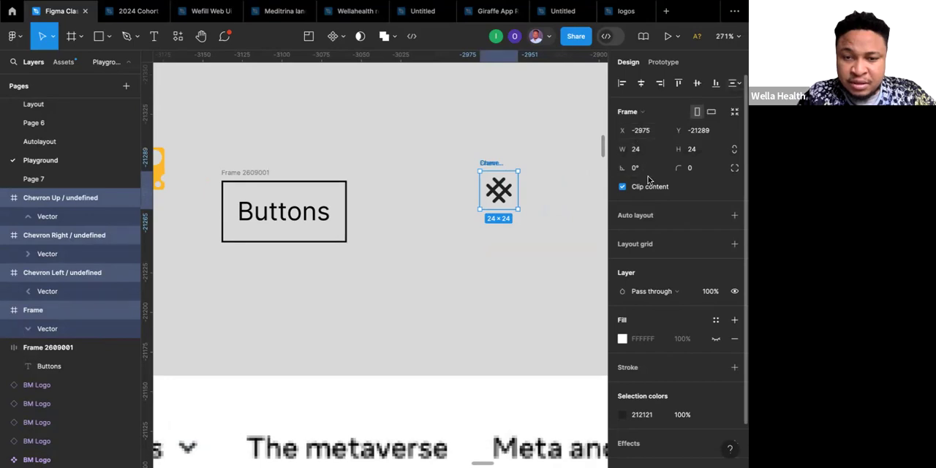
{"action": "scroll", "coordinate": [647, 223], "scroll_direction": "down", "scroll_amount": 1}
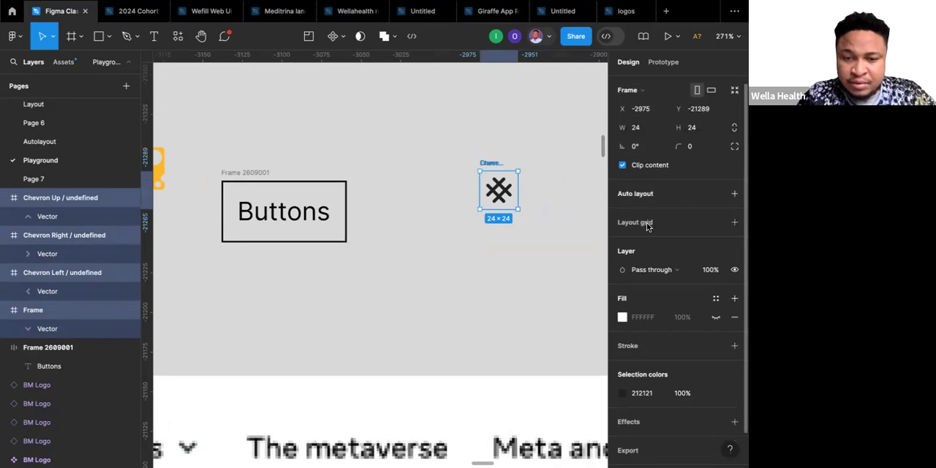
{"action": "scroll", "coordinate": [646, 222], "scroll_direction": "down", "scroll_amount": 1}
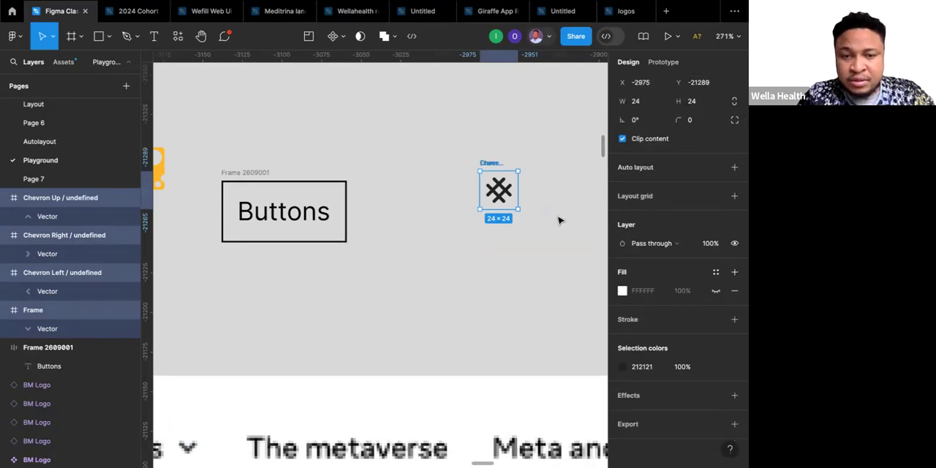
{"action": "left_click", "coordinate": [557, 222]}
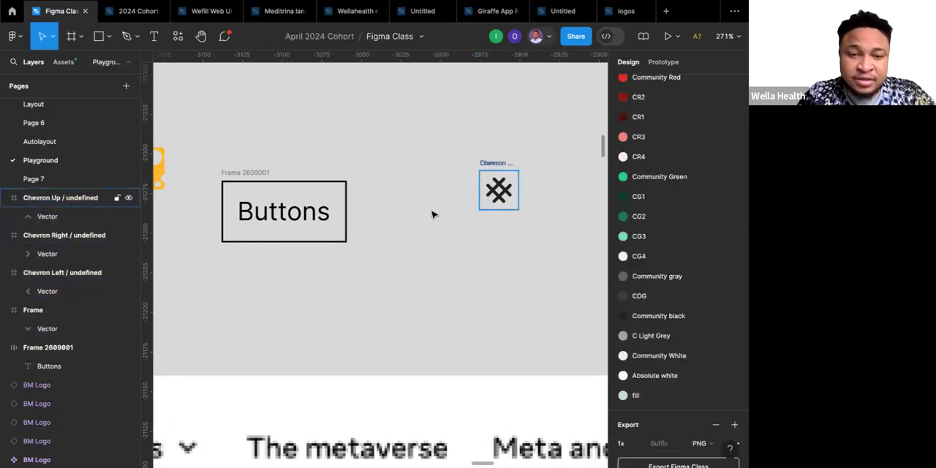
Spread the stacked chevrons apart by moving the up, right and left chevron frames to separate spots beside the Buttons frame.
{"action": "left_click_drag", "start_coordinate": [497, 167], "coordinate": [432, 214]}
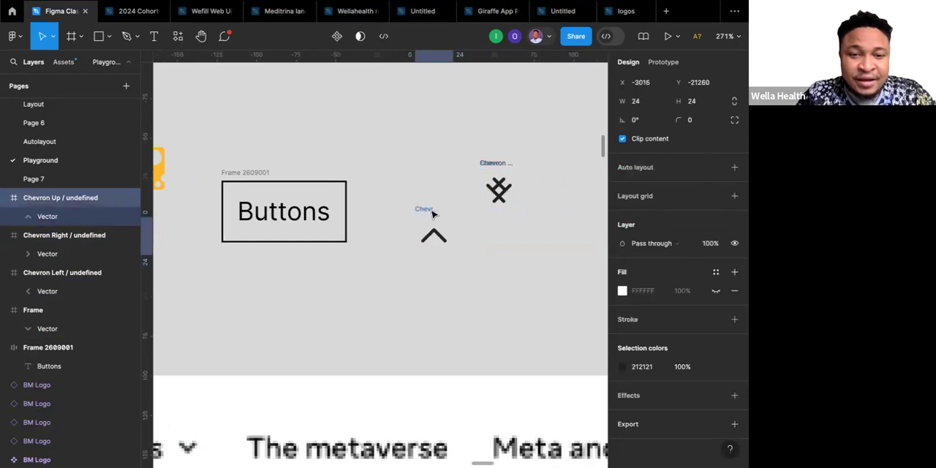
{"action": "left_click_drag", "start_coordinate": [497, 163], "coordinate": [442, 144]}
{"action": "left_click", "coordinate": [494, 167]}
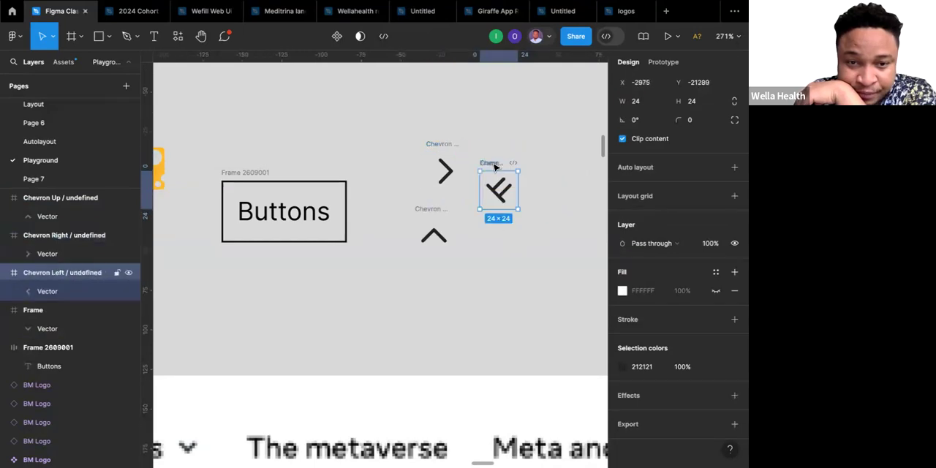
{"action": "left_click_drag", "start_coordinate": [494, 167], "coordinate": [449, 276]}
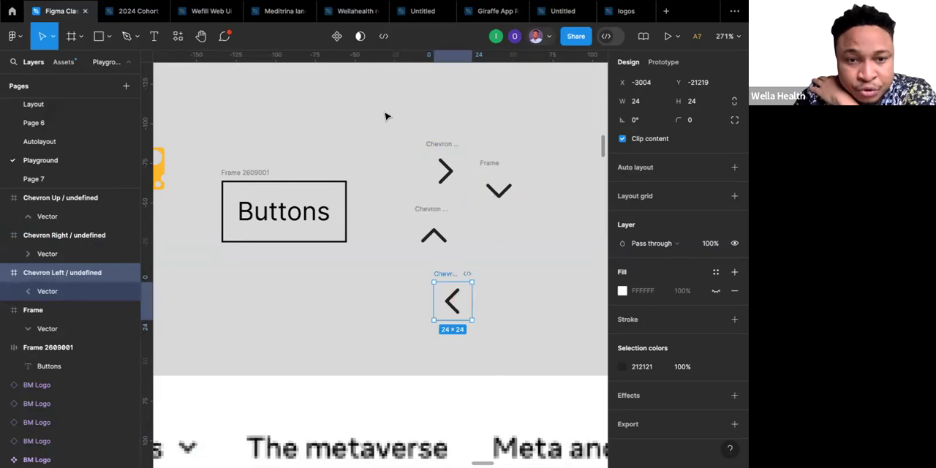
Turn all four chevron frames into individual components in one go with Create multiple components.
{"action": "left_click_drag", "start_coordinate": [386, 116], "coordinate": [540, 334]}
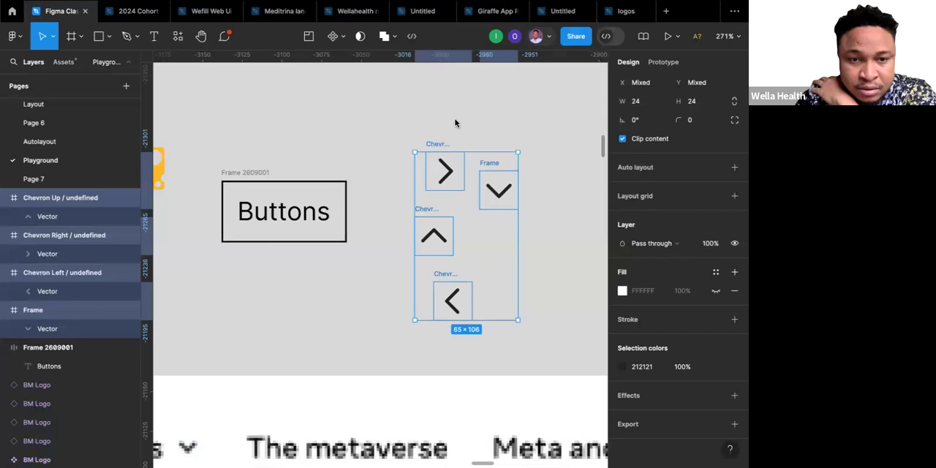
{"action": "left_click", "coordinate": [538, 116]}
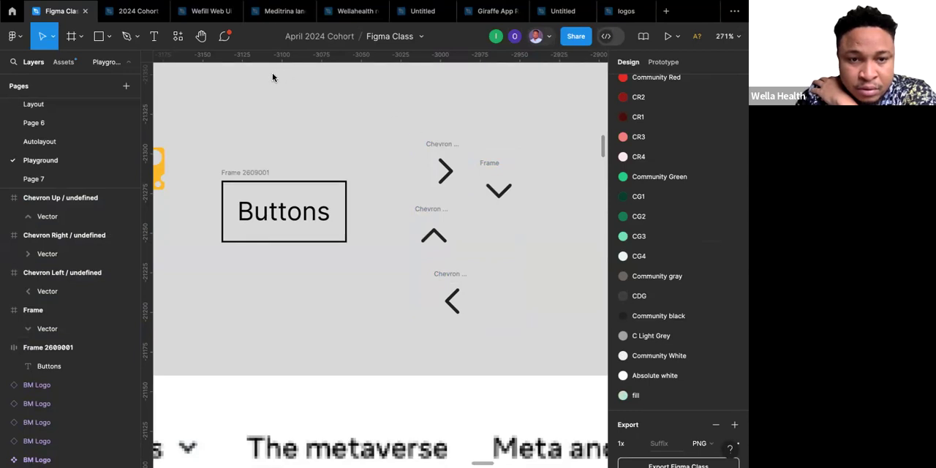
{"action": "left_click_drag", "start_coordinate": [387, 116], "coordinate": [560, 369]}
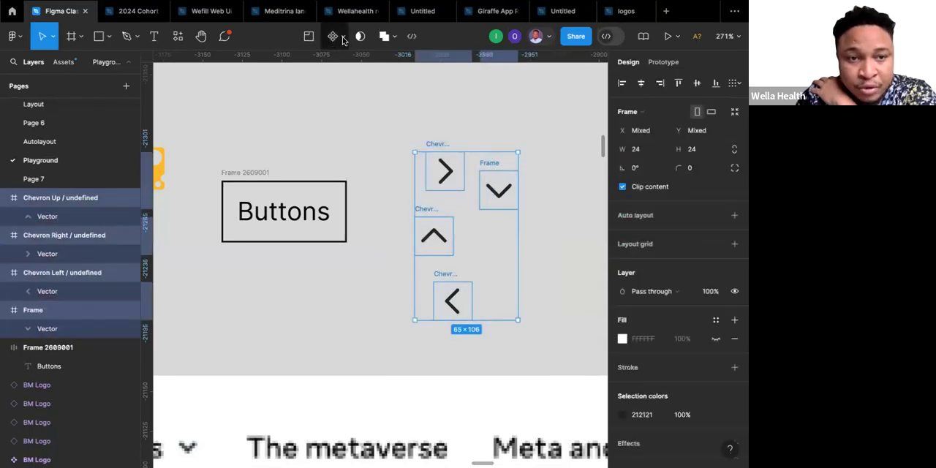
{"action": "left_click", "coordinate": [344, 39]}
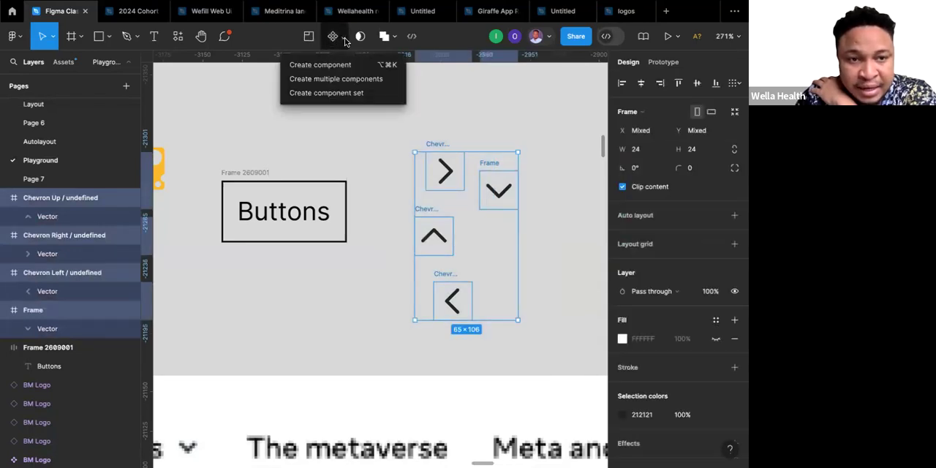
{"action": "left_click", "coordinate": [330, 80]}
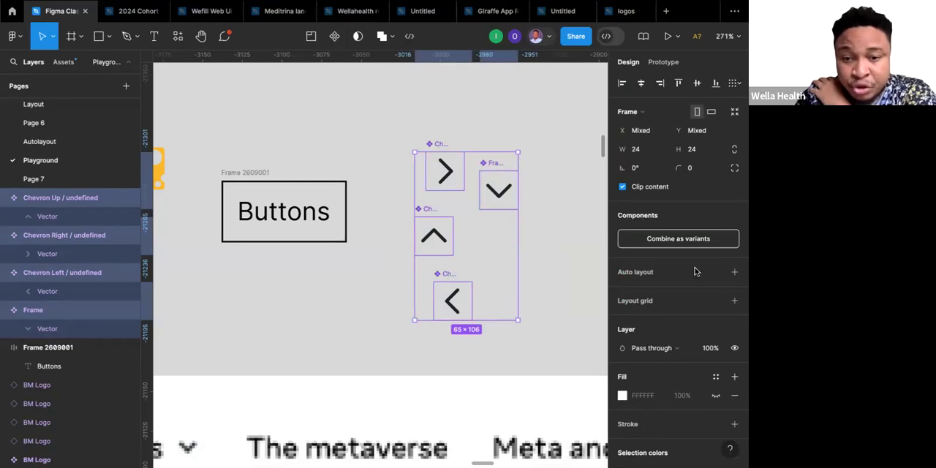
Wrap the four chevron components in an auto layout frame with vertical direction.
{"action": "left_click", "coordinate": [735, 272]}
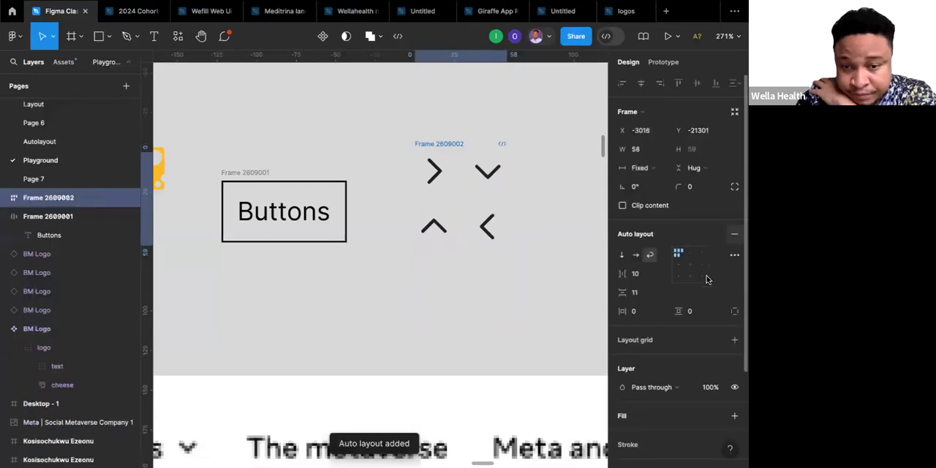
{"action": "left_click", "coordinate": [621, 254]}
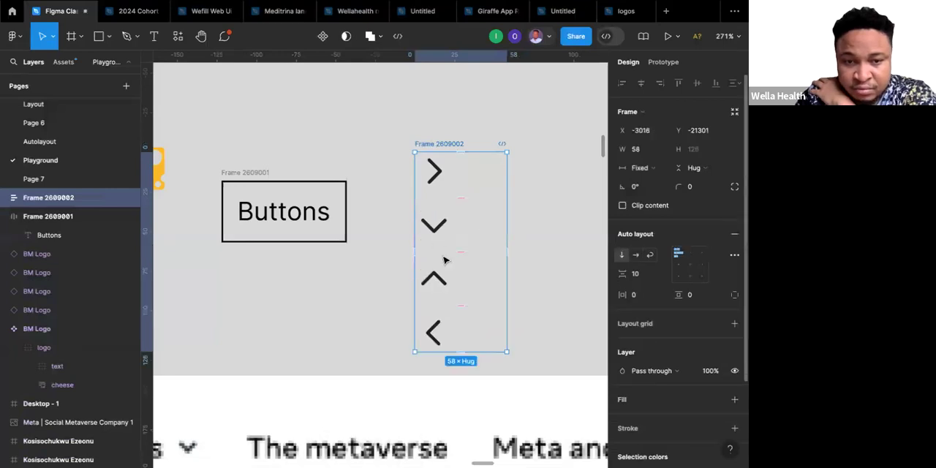
{"action": "left_click", "coordinate": [447, 117]}
{"action": "left_click", "coordinate": [437, 171]}
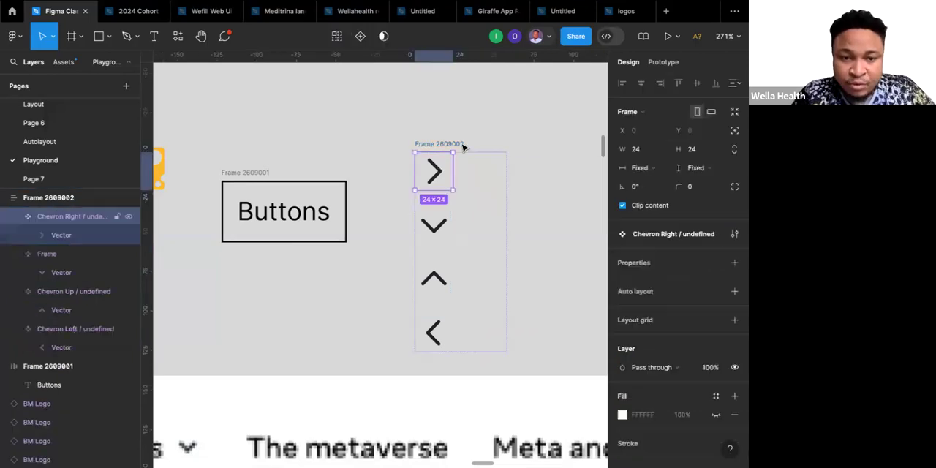
{"action": "left_click", "coordinate": [440, 222]}
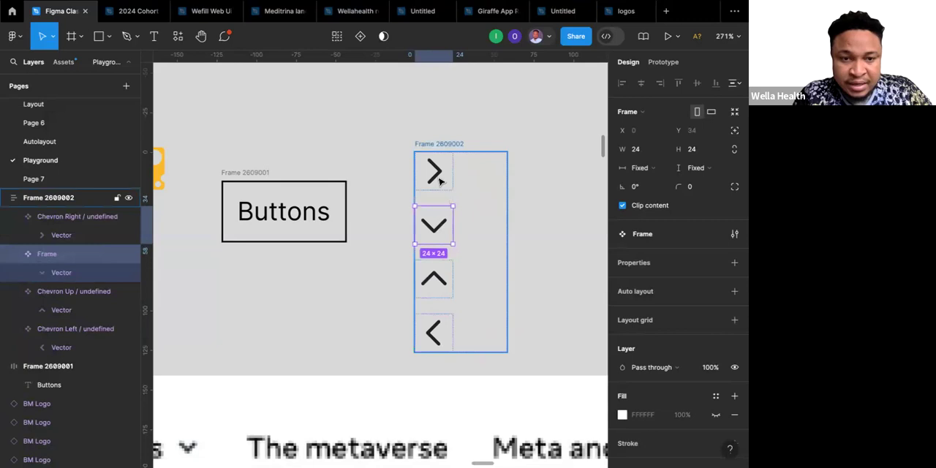
{"action": "left_click", "coordinate": [436, 172]}
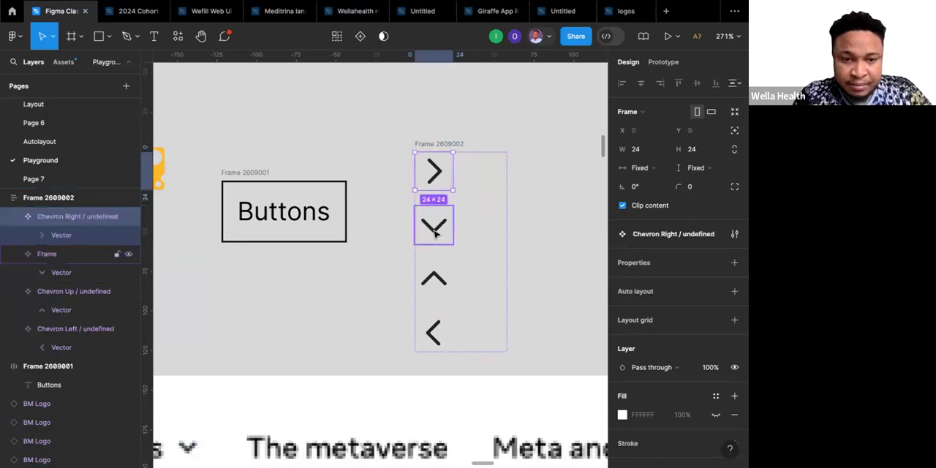
{"action": "left_click", "coordinate": [435, 232], "text": "shift"}
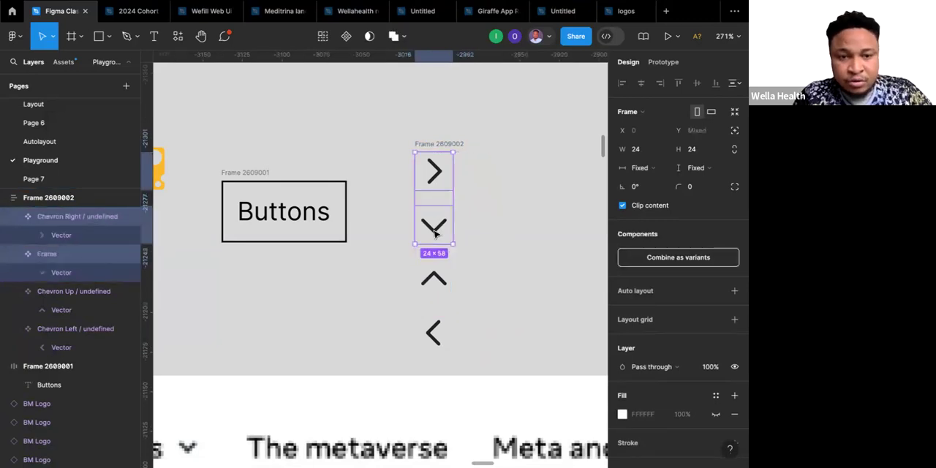
Undo the auto layout frame around the four chevron components and combine the loose chevrons as variants of one component set.
{"action": "key", "text": "super+z"}
{"action": "key", "text": "super+z"}
{"action": "key", "text": "super+z"}
{"action": "key", "text": "super+z"}
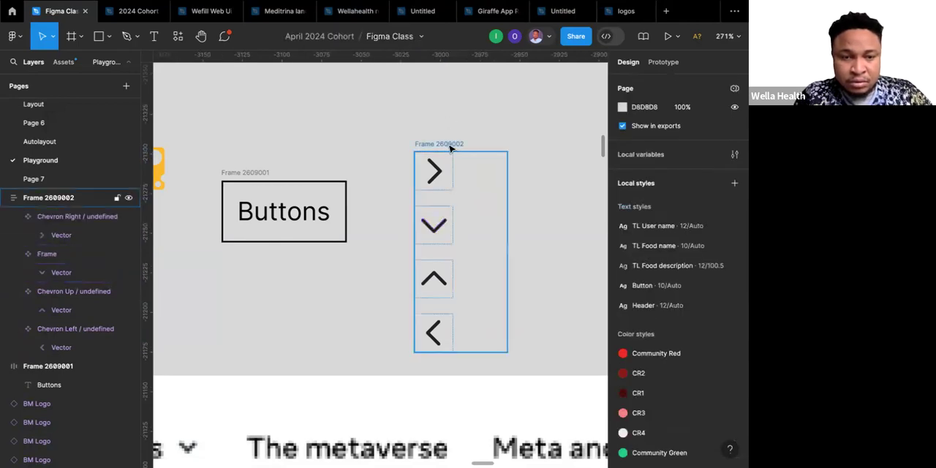
{"action": "left_click", "coordinate": [450, 148]}
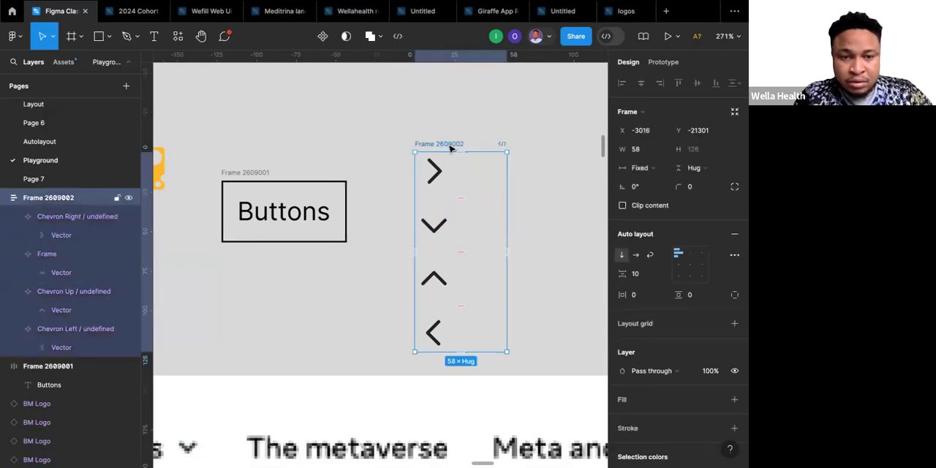
{"action": "key", "text": "ctrl+z"}
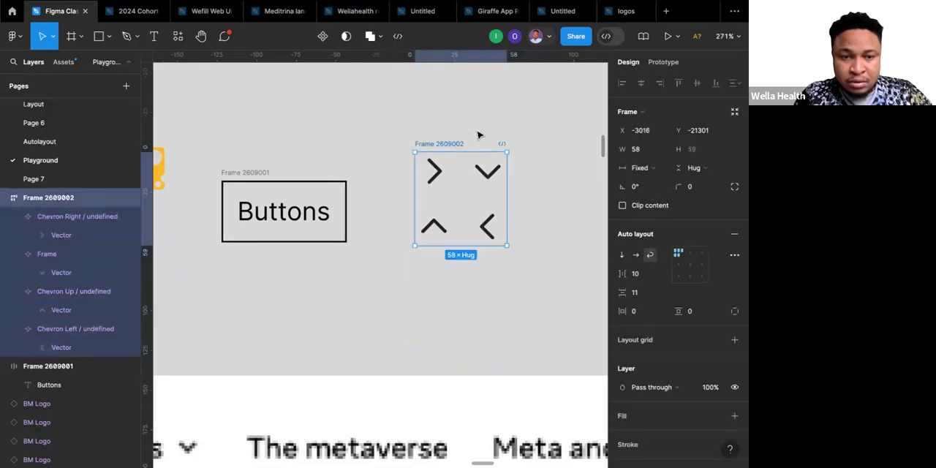
{"action": "key", "text": "ctrl+shift+g"}
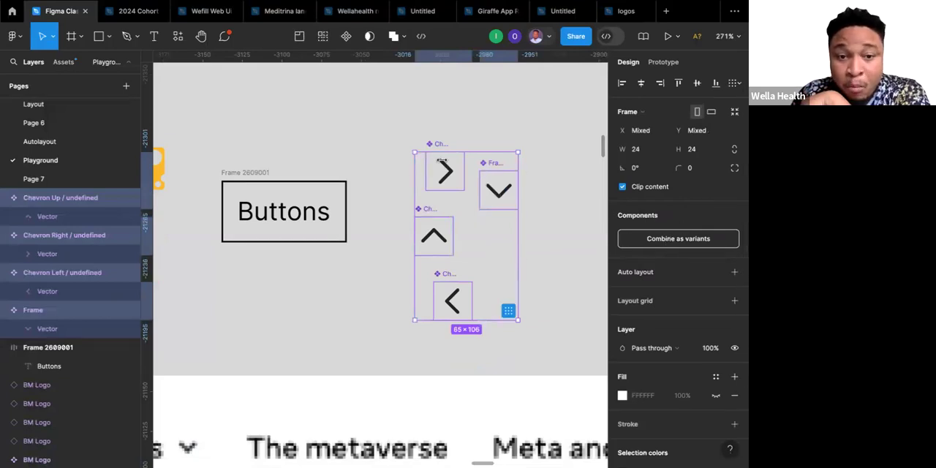
{"action": "left_click", "coordinate": [687, 238]}
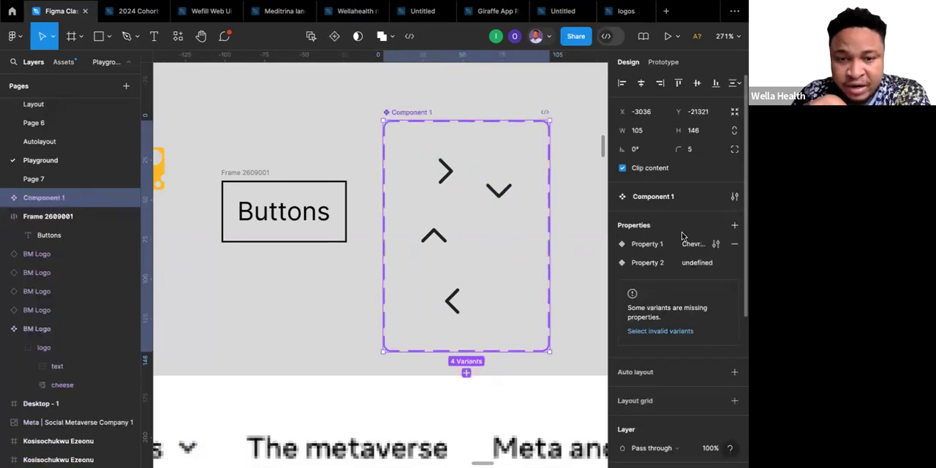
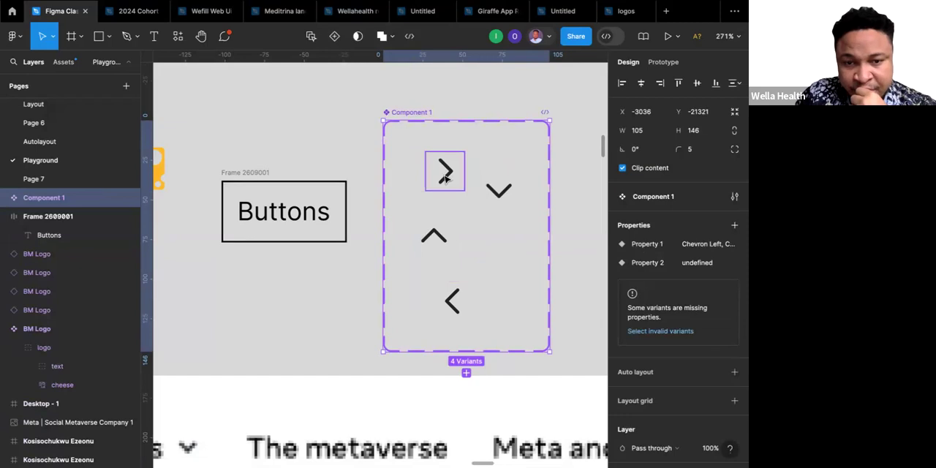
Add a horizontal auto layout to the chevron component set and make its width hug the contents.
{"action": "left_click", "coordinate": [734, 372]}
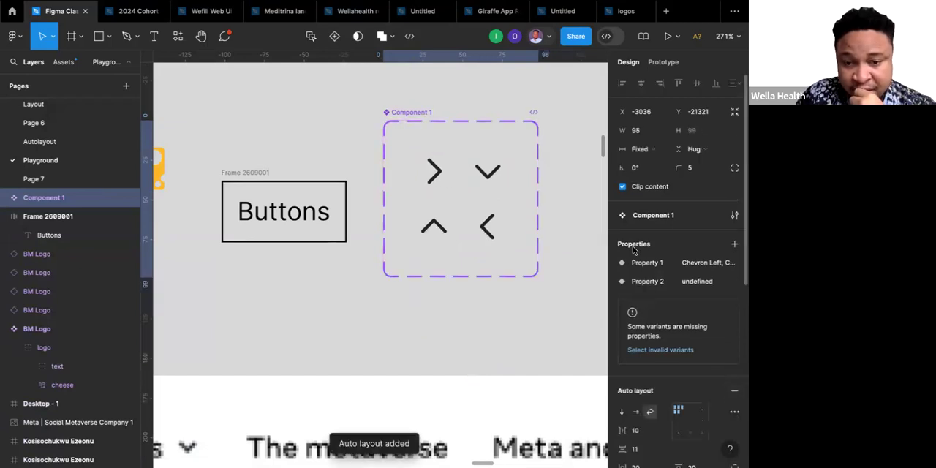
{"action": "scroll", "coordinate": [630, 395], "scroll_direction": "down", "scroll_amount": 2}
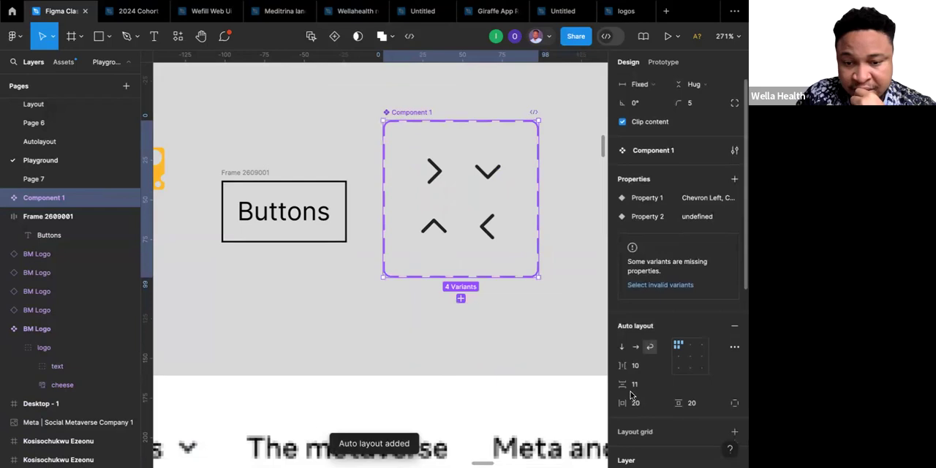
{"action": "left_click", "coordinate": [634, 348]}
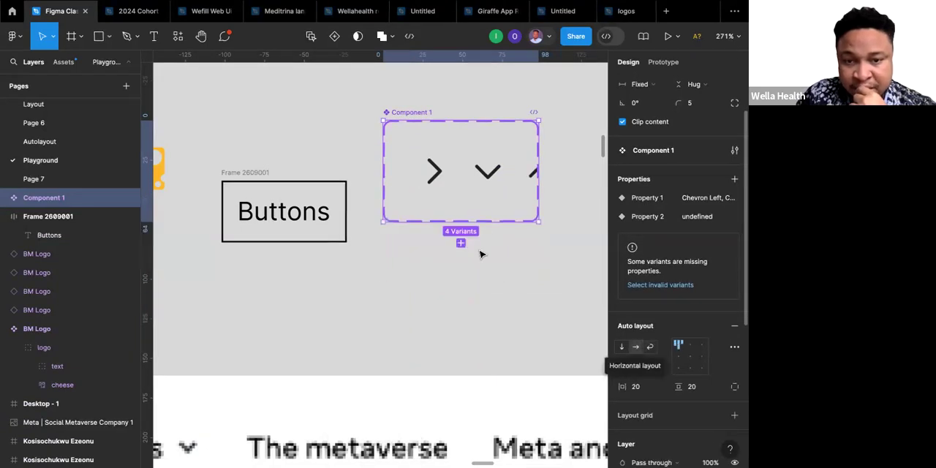
{"action": "scroll", "coordinate": [635, 135], "scroll_direction": "up", "scroll_amount": 2}
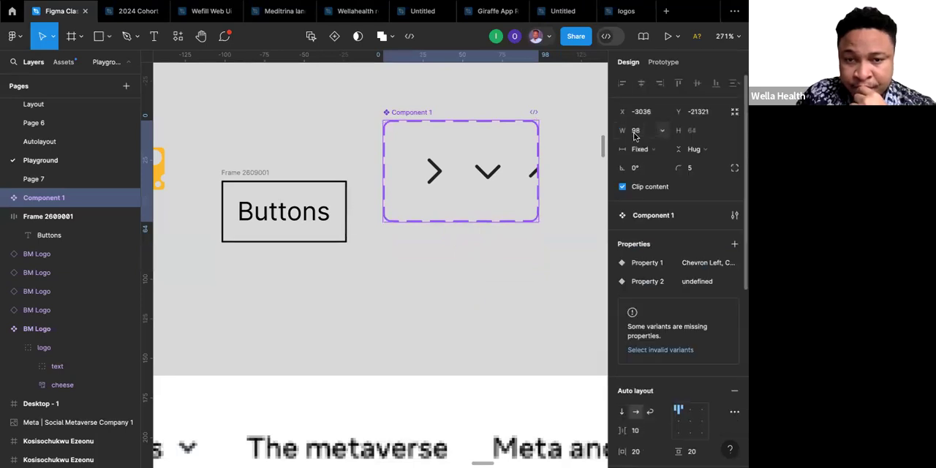
{"action": "left_click", "coordinate": [660, 151]}
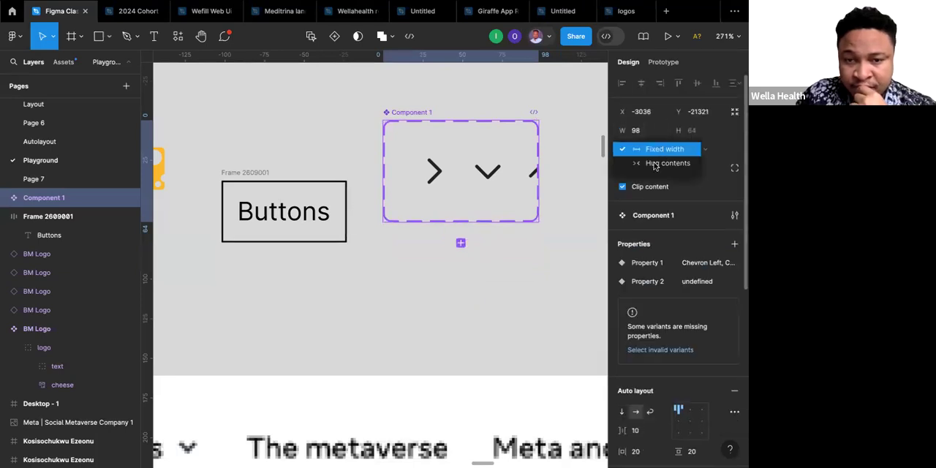
{"action": "left_click", "coordinate": [652, 163]}
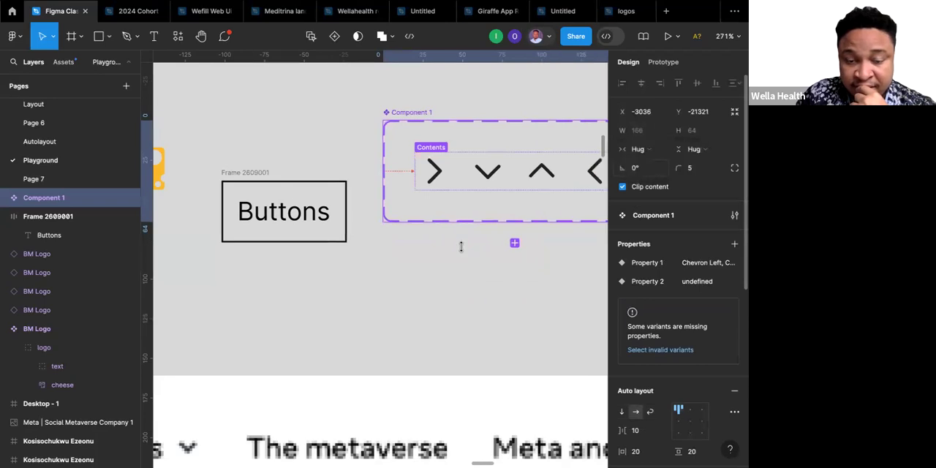
{"action": "scroll", "coordinate": [462, 248], "scroll_direction": "right", "scroll_amount": 3}
{"action": "scroll", "coordinate": [463, 251], "scroll_direction": "right", "scroll_amount": 1}
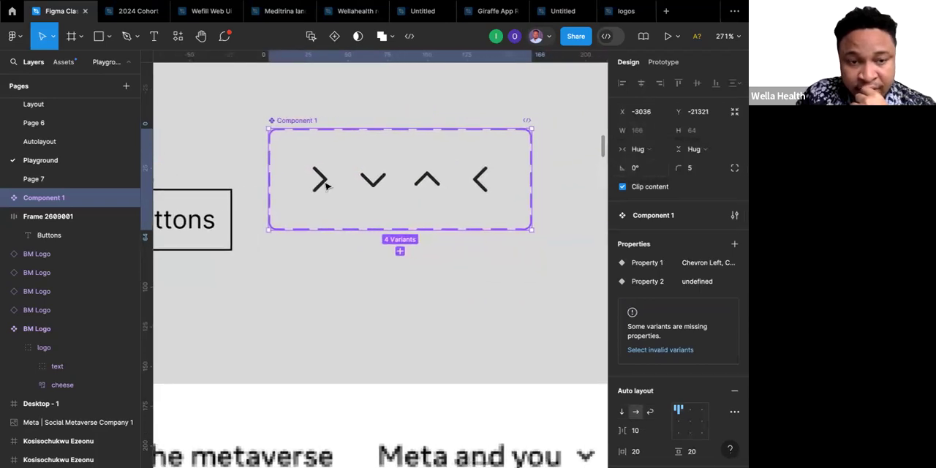
Examine the chevron variants' Property 1 and Property 2 values and the selected variant's component configuration.
{"action": "left_click", "coordinate": [332, 194]}
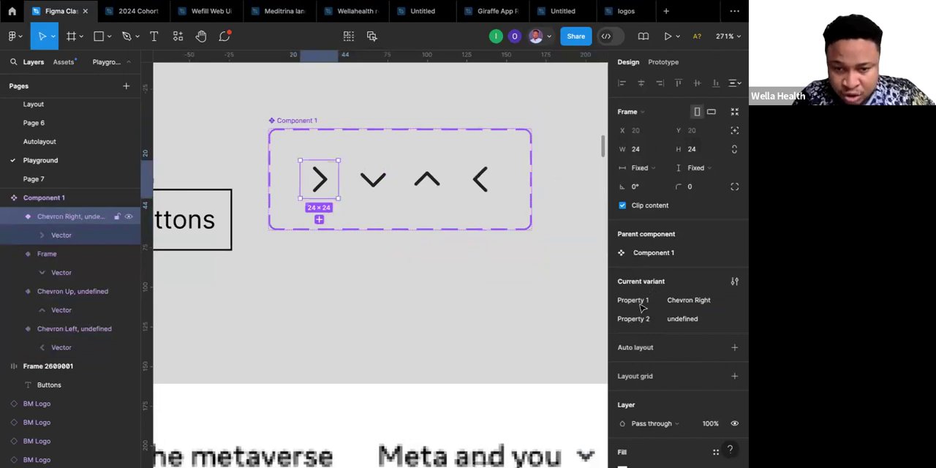
{"action": "left_click", "coordinate": [374, 184]}
{"action": "left_click", "coordinate": [429, 186]}
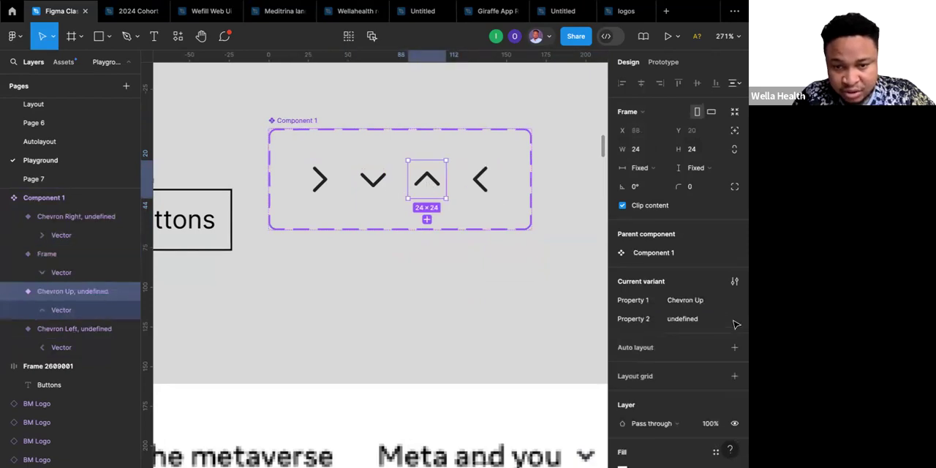
{"action": "left_click", "coordinate": [679, 320]}
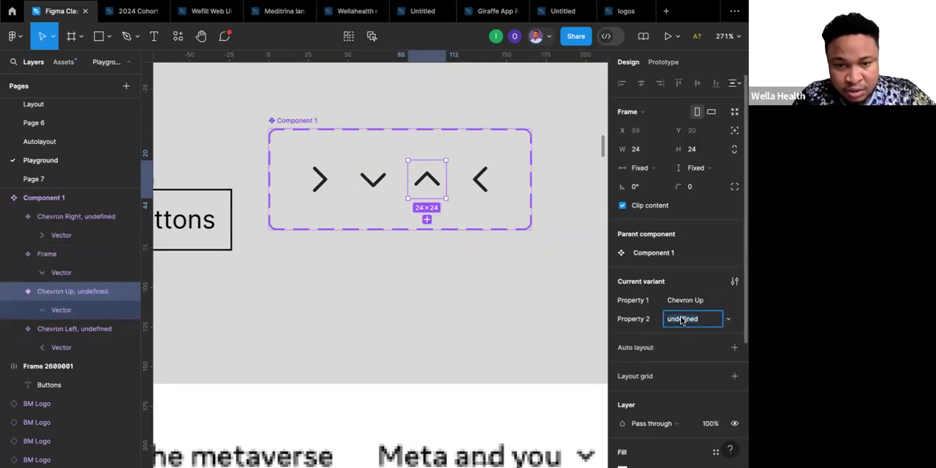
{"action": "left_click", "coordinate": [641, 321]}
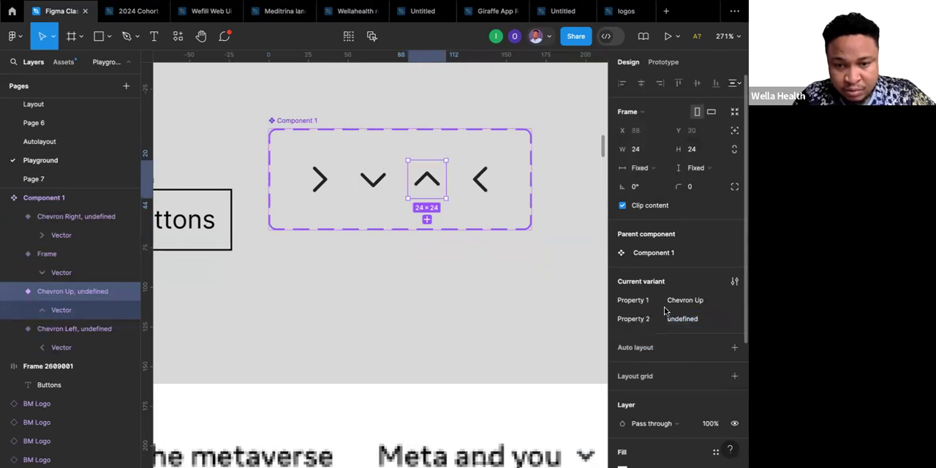
{"action": "left_click", "coordinate": [733, 281]}
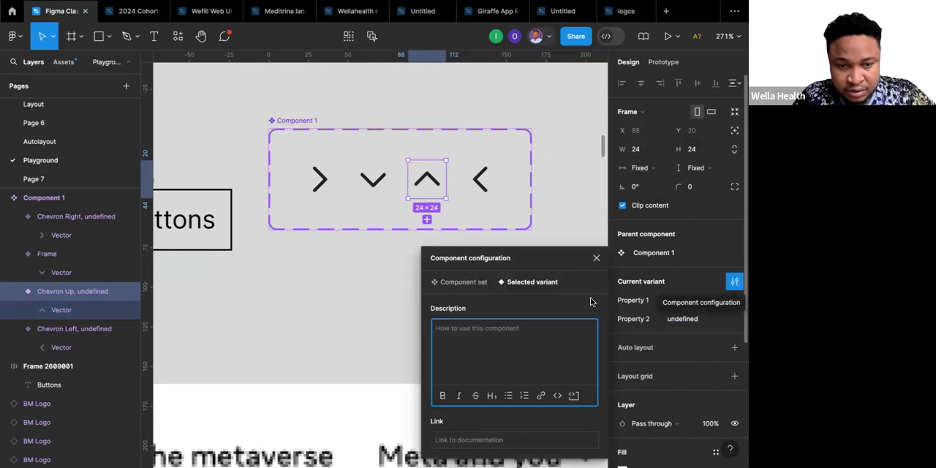
{"action": "left_click", "coordinate": [597, 258]}
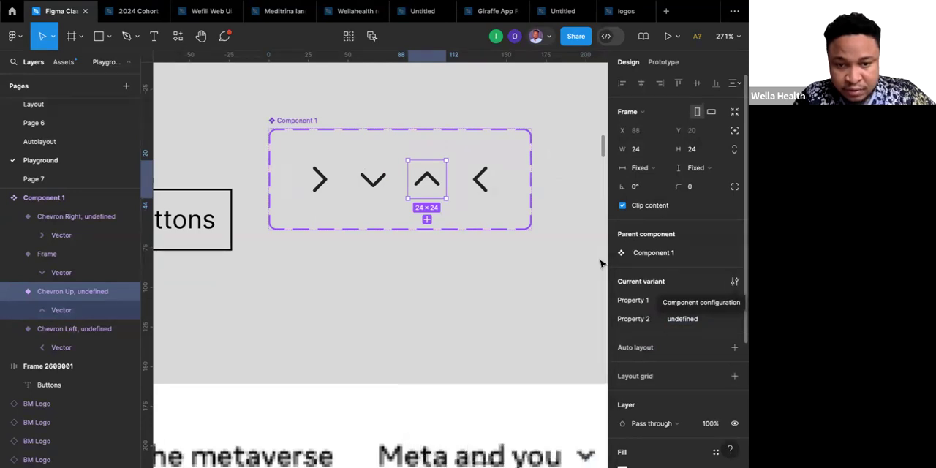
{"action": "scroll", "coordinate": [675, 241], "scroll_direction": "down", "scroll_amount": 1}
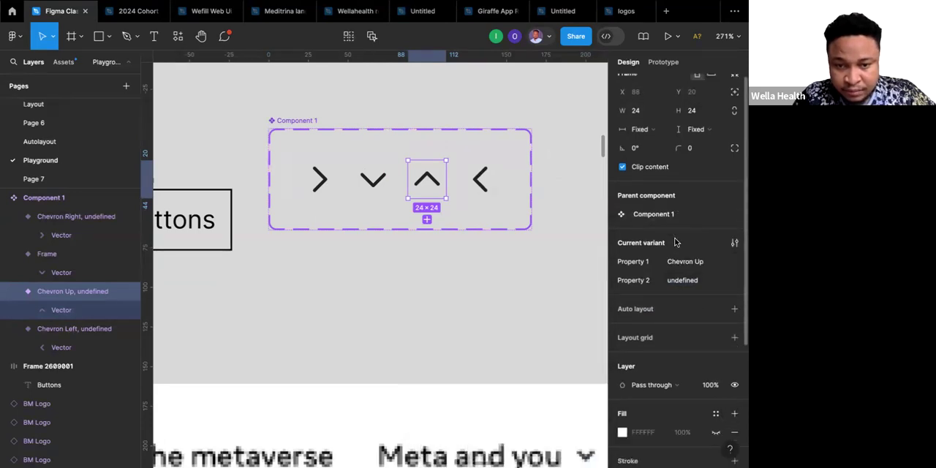
{"action": "left_click", "coordinate": [319, 171]}
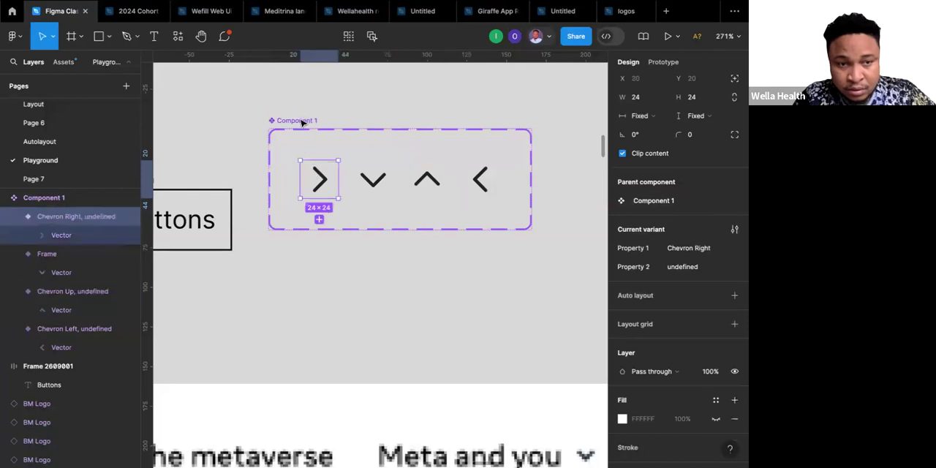
Select the component set's invalid variant, the down chevron, and set its missing Property 2 to undefined.
{"action": "left_click", "coordinate": [300, 122]}
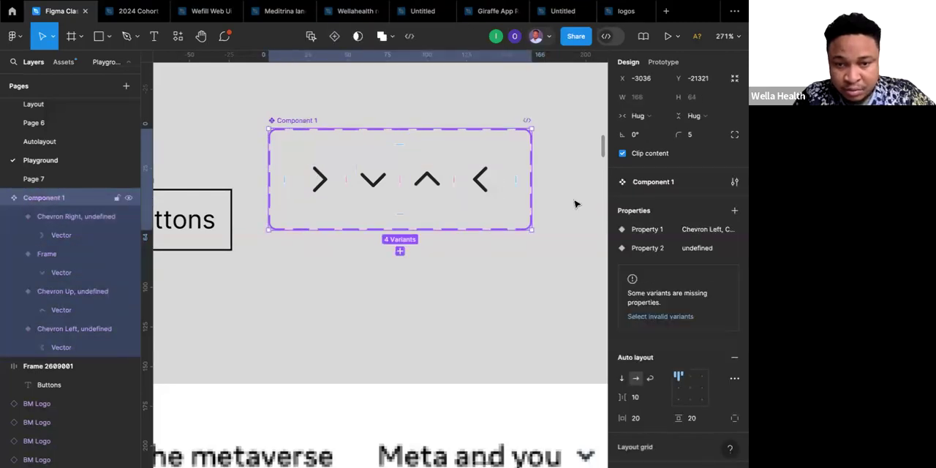
{"action": "scroll", "coordinate": [654, 283], "scroll_direction": "down", "scroll_amount": 1}
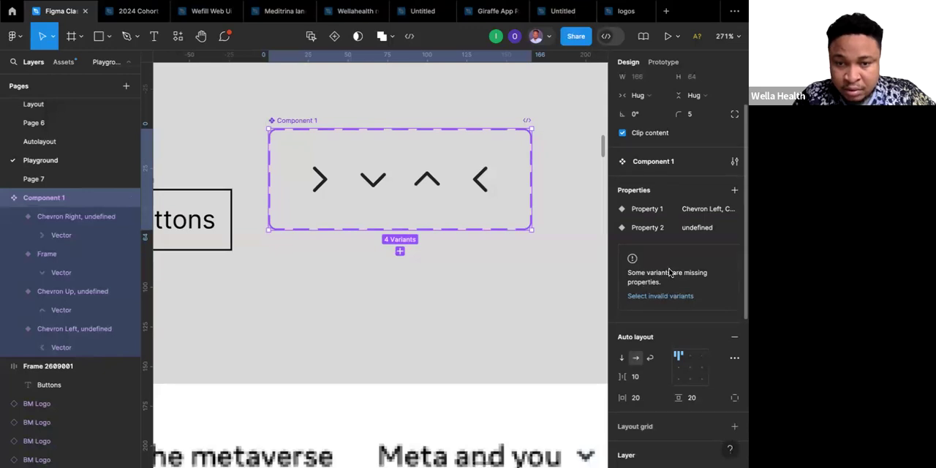
{"action": "scroll", "coordinate": [668, 274], "scroll_direction": "up", "scroll_amount": 1}
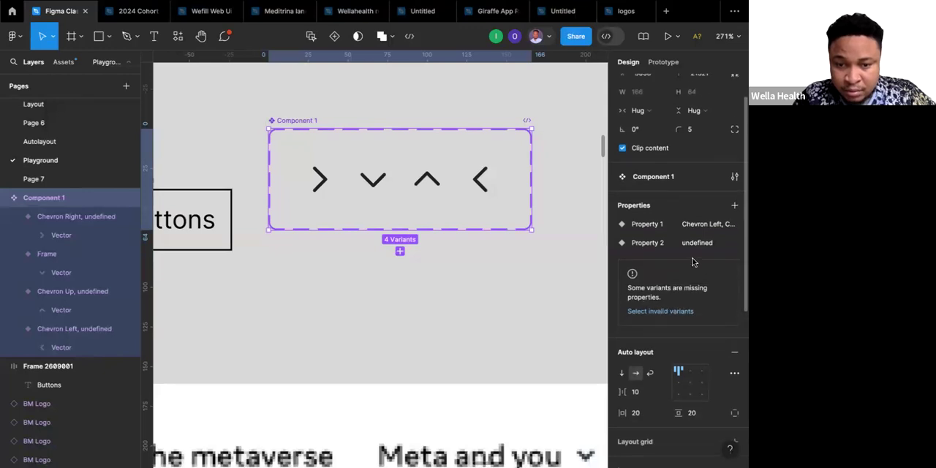
{"action": "left_click", "coordinate": [665, 302]}
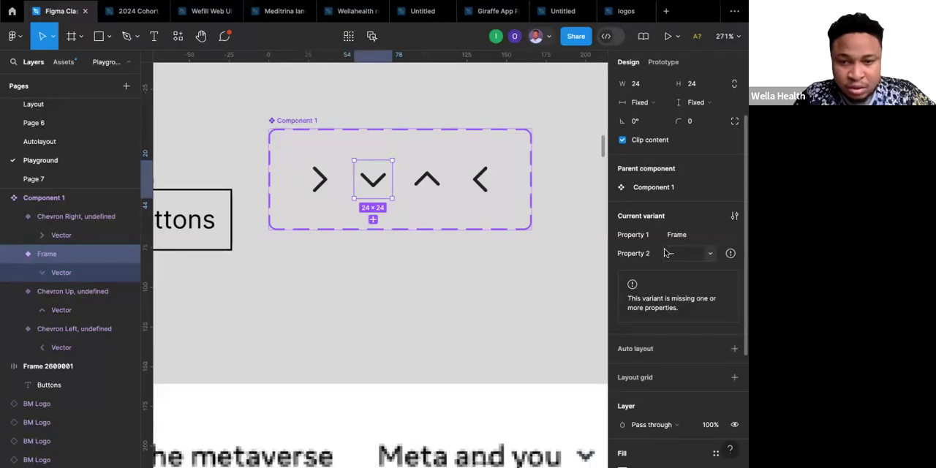
{"action": "left_click", "coordinate": [707, 254]}
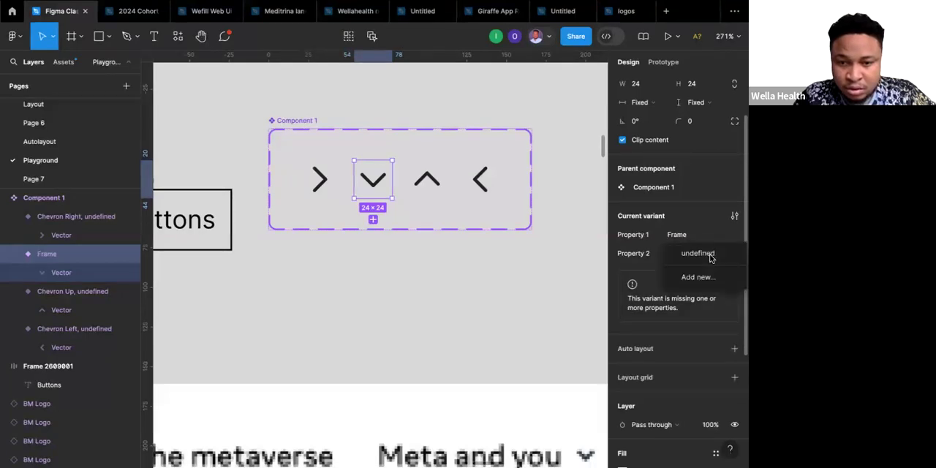
{"action": "left_click", "coordinate": [707, 253]}
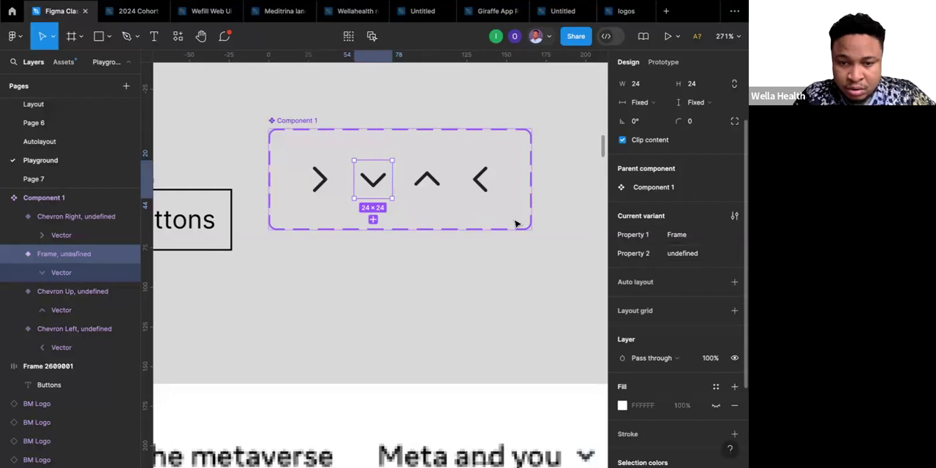
Examine the chevron component set's properties, auto layout settings and component configuration.
{"action": "left_click", "coordinate": [470, 214]}
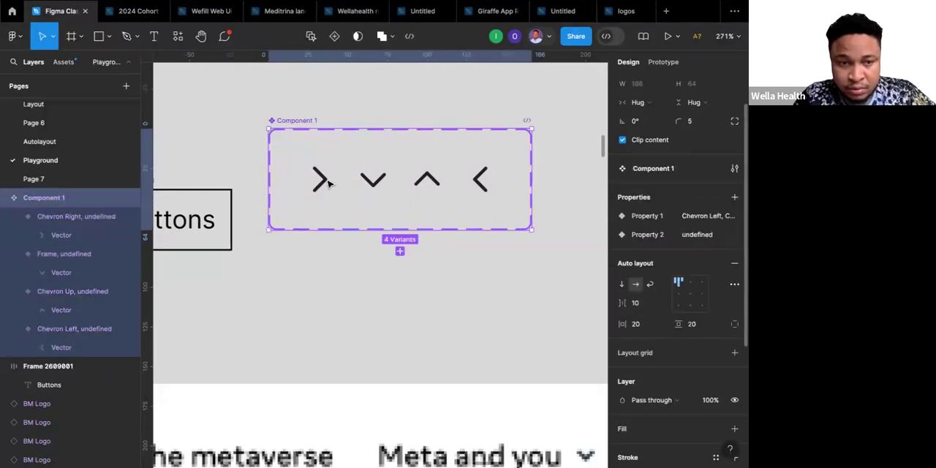
{"action": "double_click", "coordinate": [329, 183]}
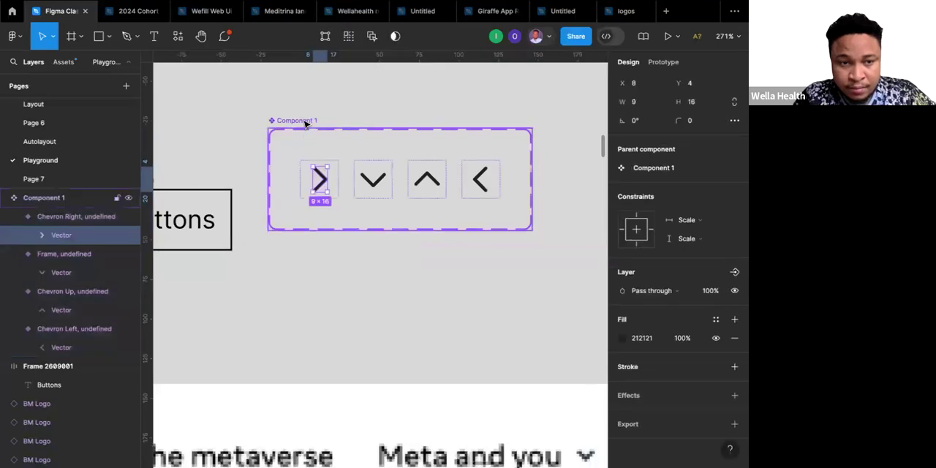
{"action": "left_click", "coordinate": [306, 121]}
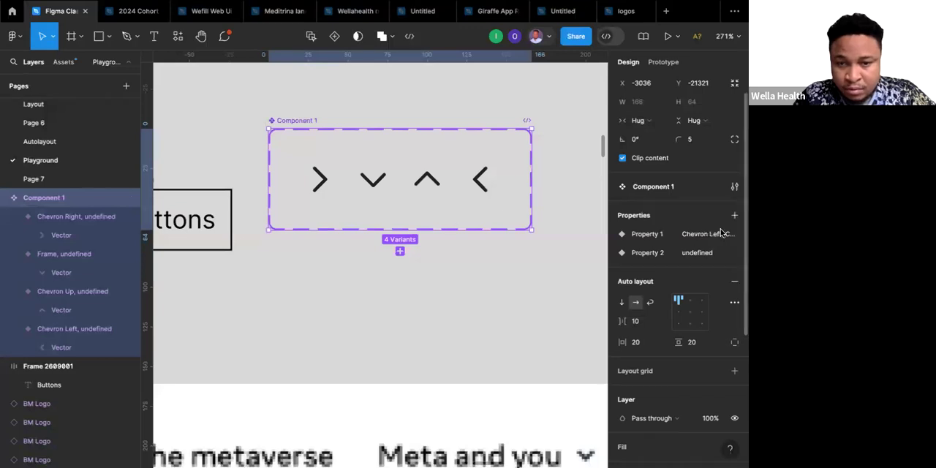
{"action": "scroll", "coordinate": [692, 287], "scroll_direction": "down", "scroll_amount": 3}
{"action": "scroll", "coordinate": [691, 287], "scroll_direction": "up", "scroll_amount": 4}
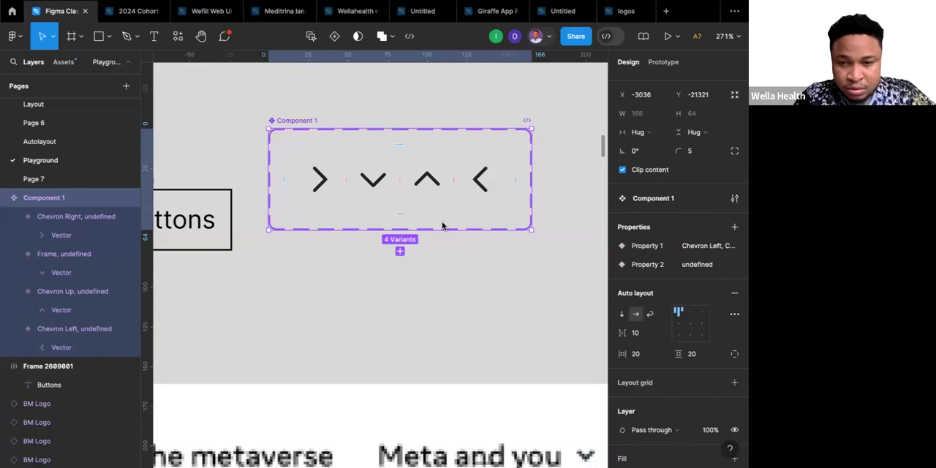
{"action": "scroll", "coordinate": [675, 211], "scroll_direction": "up", "scroll_amount": 1}
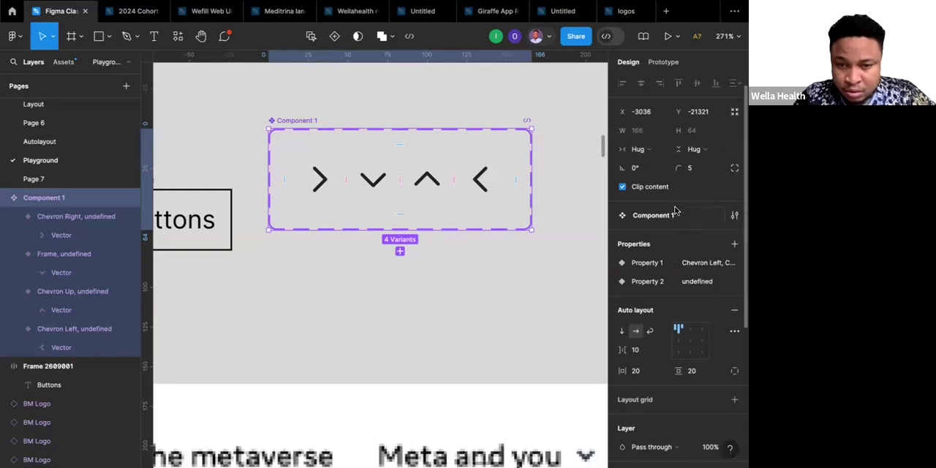
{"action": "left_click", "coordinate": [735, 215]}
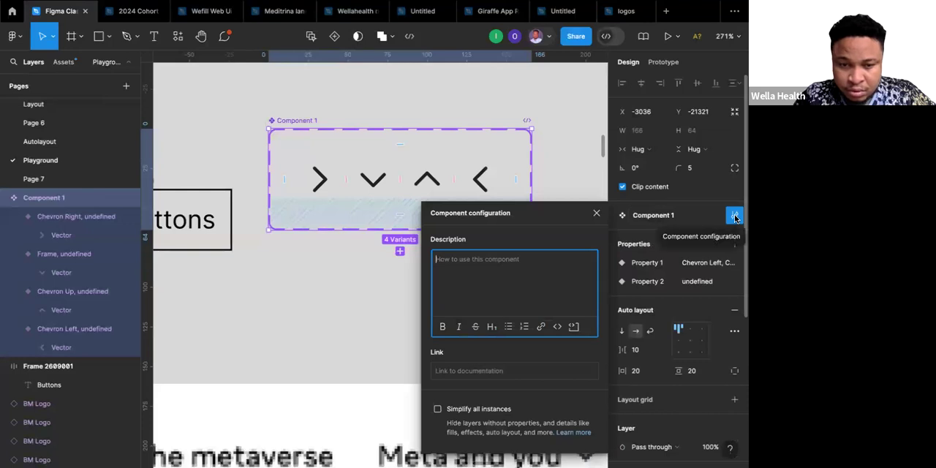
{"action": "left_click", "coordinate": [734, 216]}
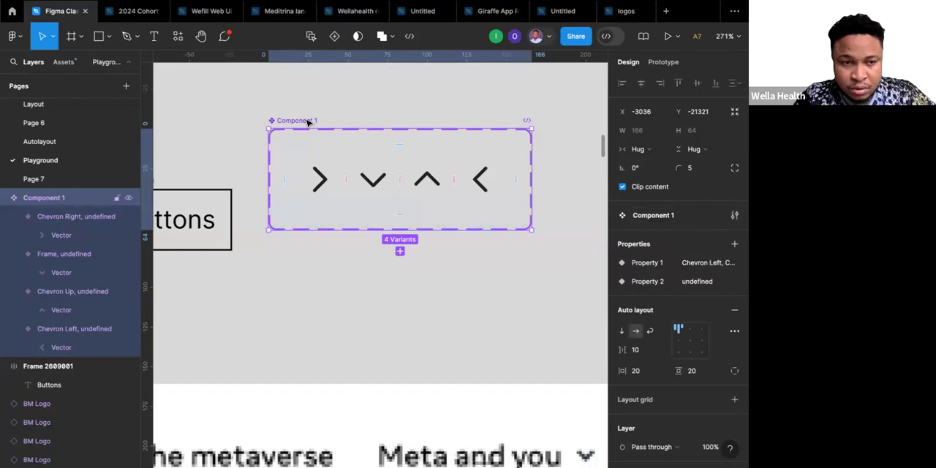
{"action": "left_click", "coordinate": [348, 120]}
{"action": "left_click", "coordinate": [348, 120]}
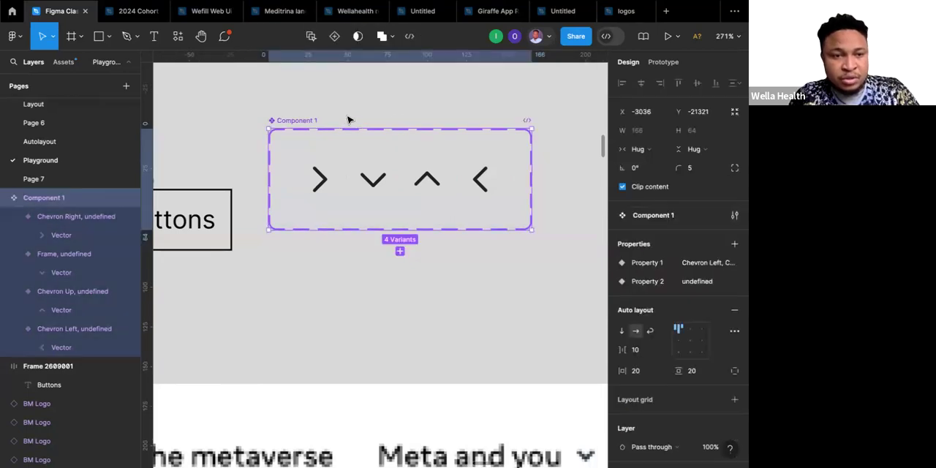
Undo the chevrons' auto layout, component set and component creation back to four spread-out frames, and select all four frames.
{"action": "key", "text": "shift+alt+a"}
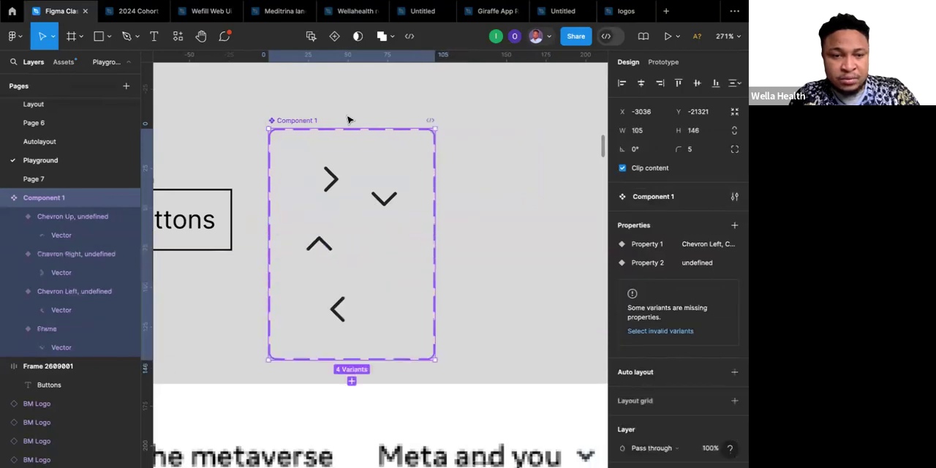
{"action": "key", "text": "ctrl+shift+g"}
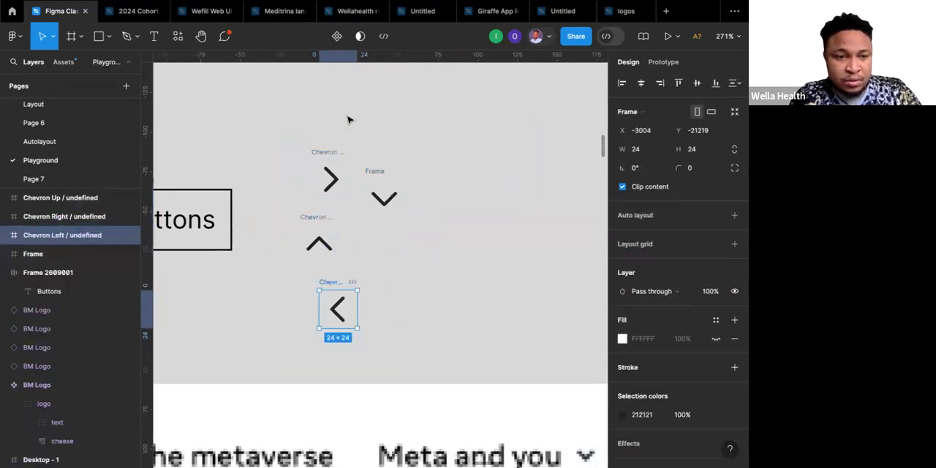
{"action": "key", "text": "ctrl+z"}
{"action": "key", "text": "ctrl+z"}
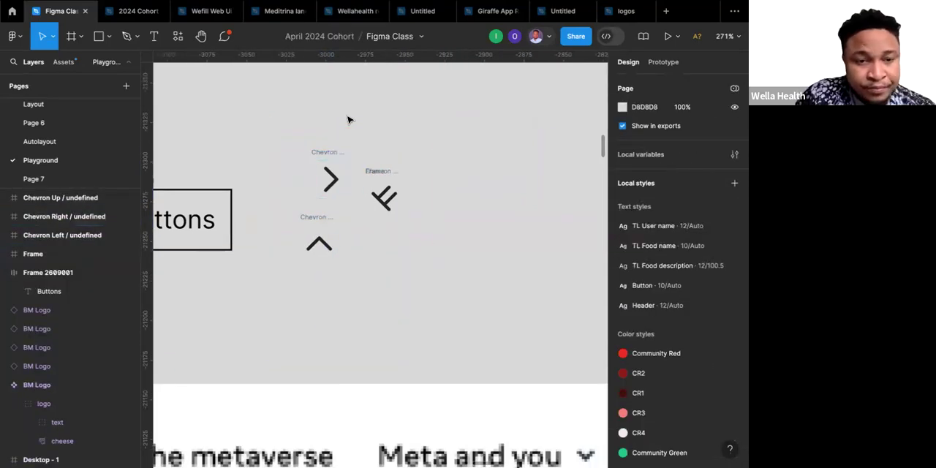
{"action": "key", "text": "ctrl+z"}
{"action": "key", "text": "ctrl+z"}
{"action": "key", "text": "ctrl+z"}
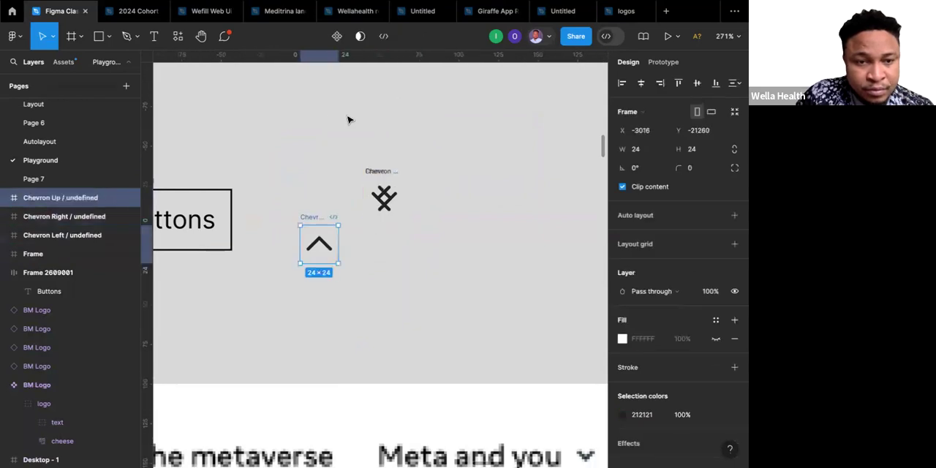
{"action": "key", "text": "ctrl+z"}
{"action": "key", "text": "ctrl+z"}
{"action": "key", "text": "ctrl+z"}
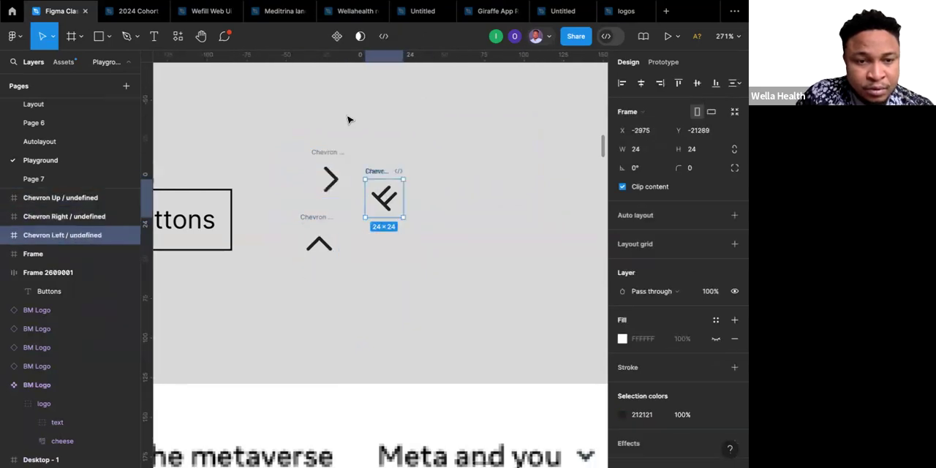
{"action": "key", "text": "ctrl+z"}
{"action": "left_click_drag", "start_coordinate": [272, 117], "coordinate": [474, 355]}
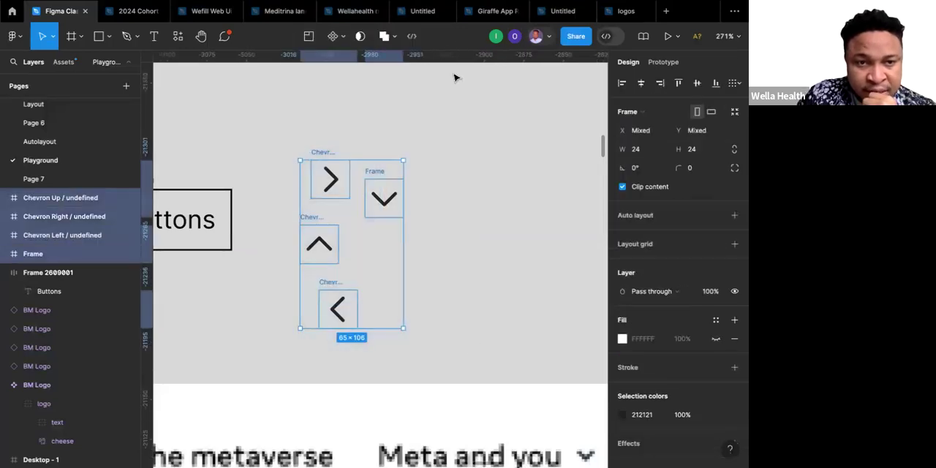
Create multiple components from the four selected chevron frames and combine them as variants in one component set.
{"action": "scroll", "coordinate": [375, 103], "scroll_direction": "up", "scroll_amount": 3}
{"action": "scroll", "coordinate": [376, 102], "scroll_direction": "down", "scroll_amount": 3}
{"action": "left_click", "coordinate": [343, 40]}
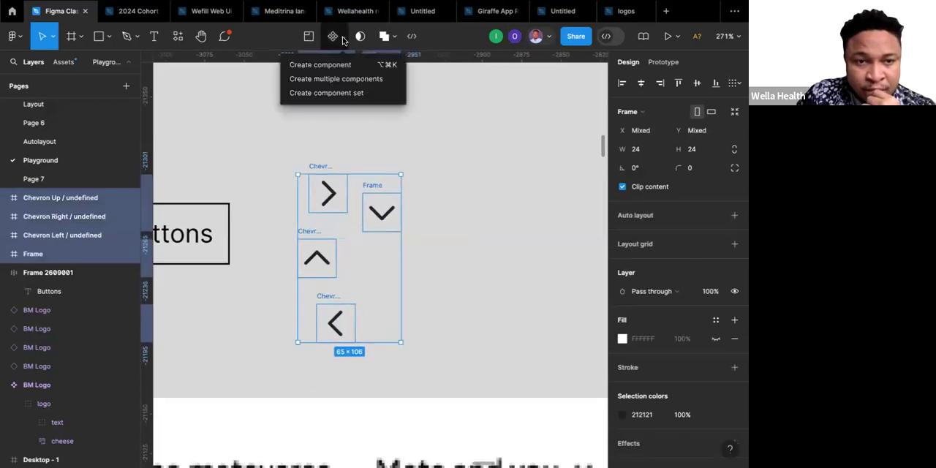
{"action": "left_click", "coordinate": [326, 80]}
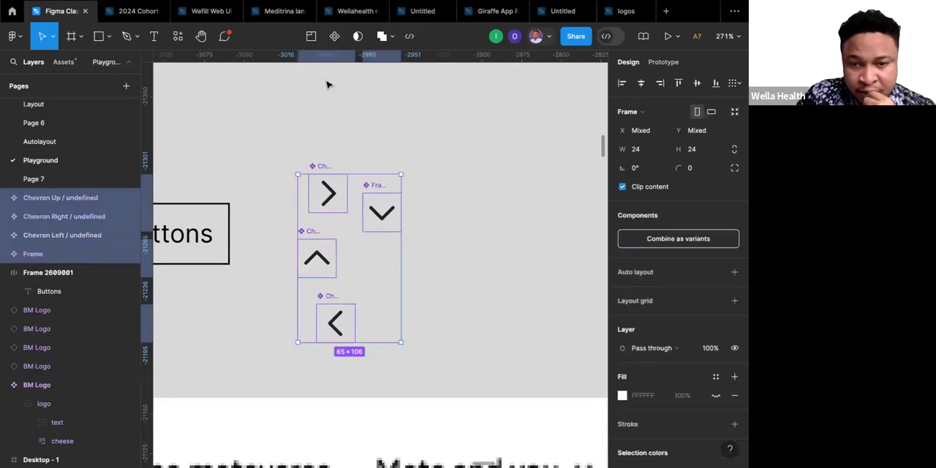
{"action": "left_click", "coordinate": [673, 239]}
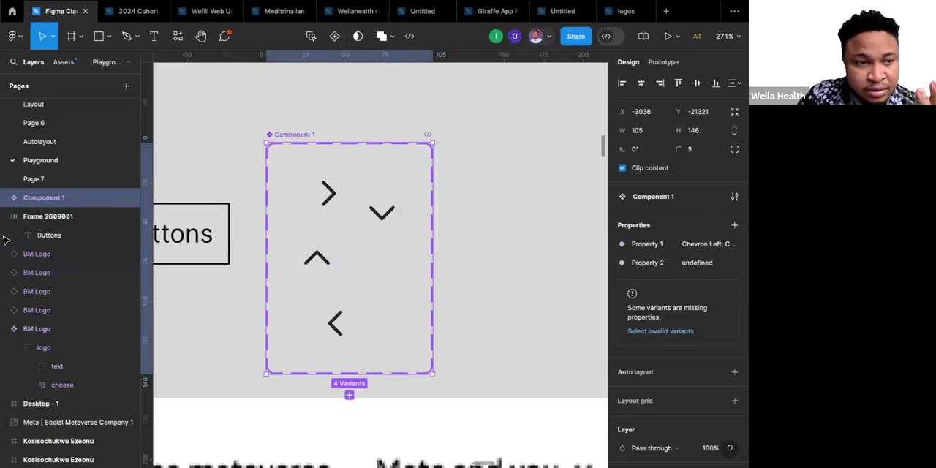
Expand the component set and compare Property 1 and Property 2 across its four chevron variants.
{"action": "left_click", "coordinate": [7, 200]}
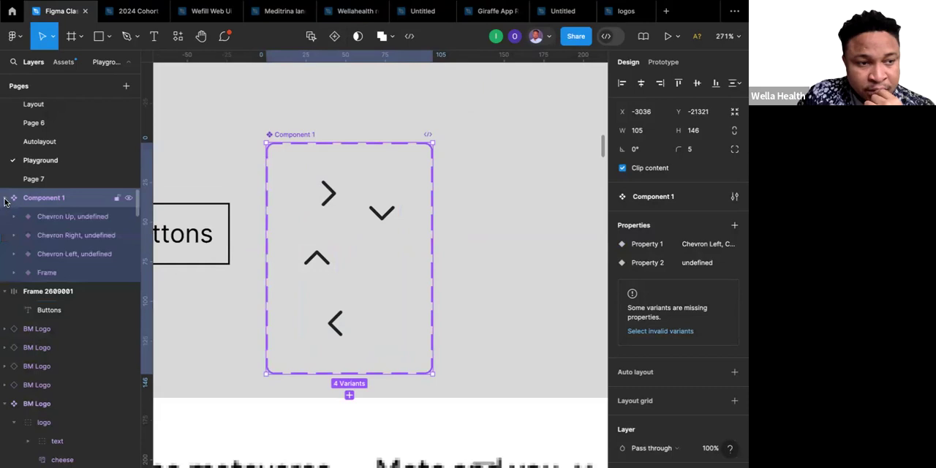
{"action": "left_click", "coordinate": [77, 270]}
{"action": "left_click", "coordinate": [76, 254]}
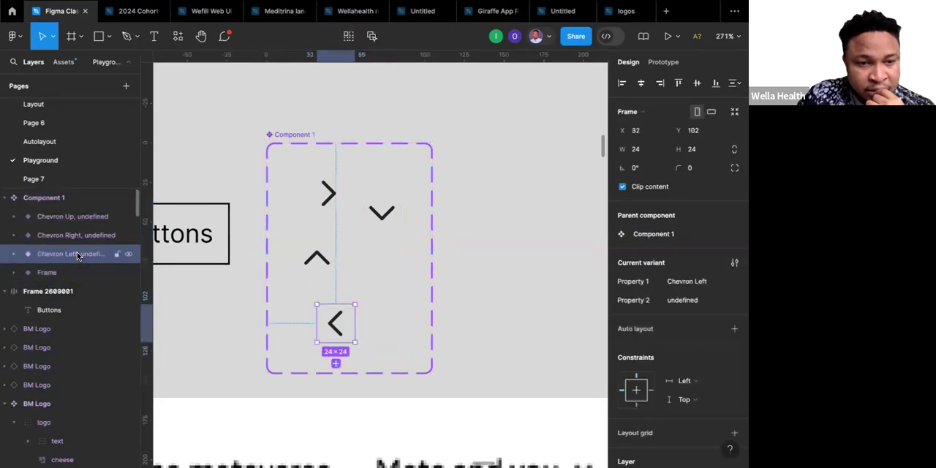
{"action": "left_click", "coordinate": [71, 235]}
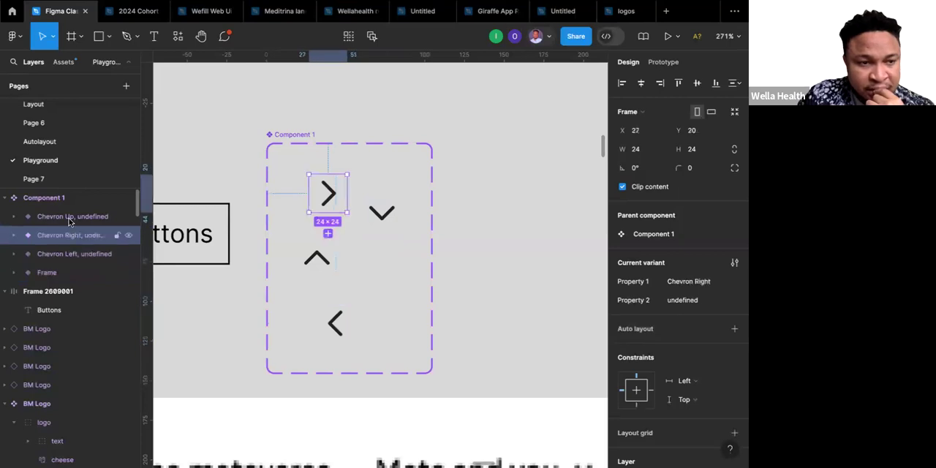
{"action": "left_click", "coordinate": [70, 217]}
{"action": "left_click", "coordinate": [62, 274]}
{"action": "left_click", "coordinate": [66, 219]}
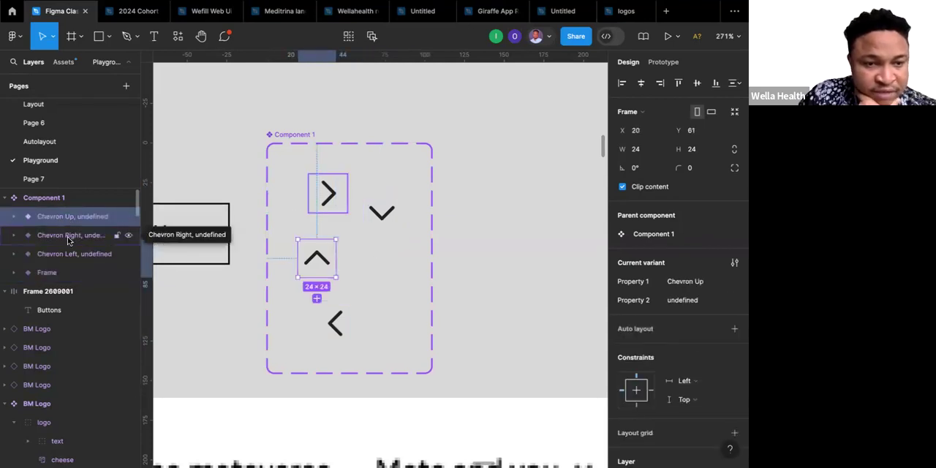
{"action": "left_click", "coordinate": [68, 236]}
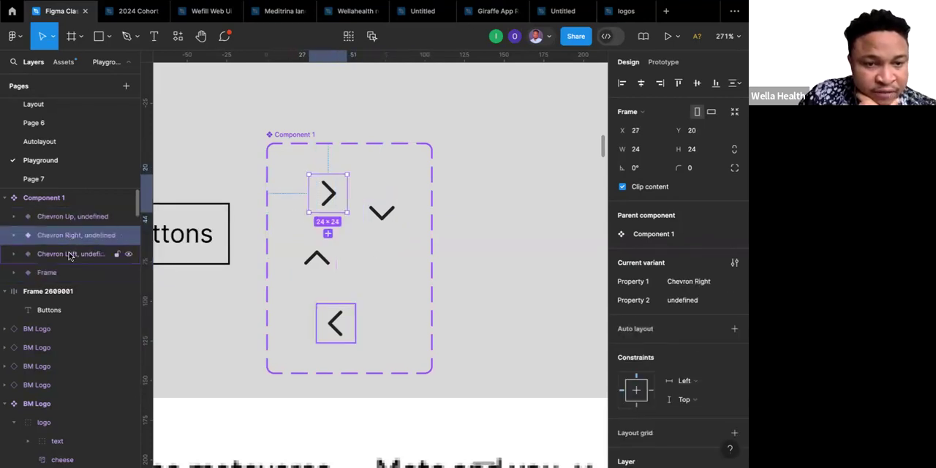
{"action": "left_click", "coordinate": [68, 254]}
{"action": "left_click", "coordinate": [57, 275]}
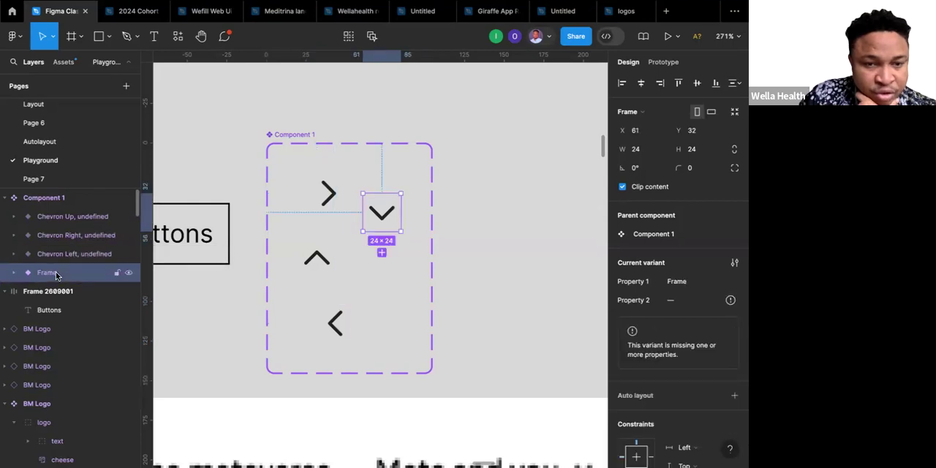
{"action": "left_click", "coordinate": [63, 255]}
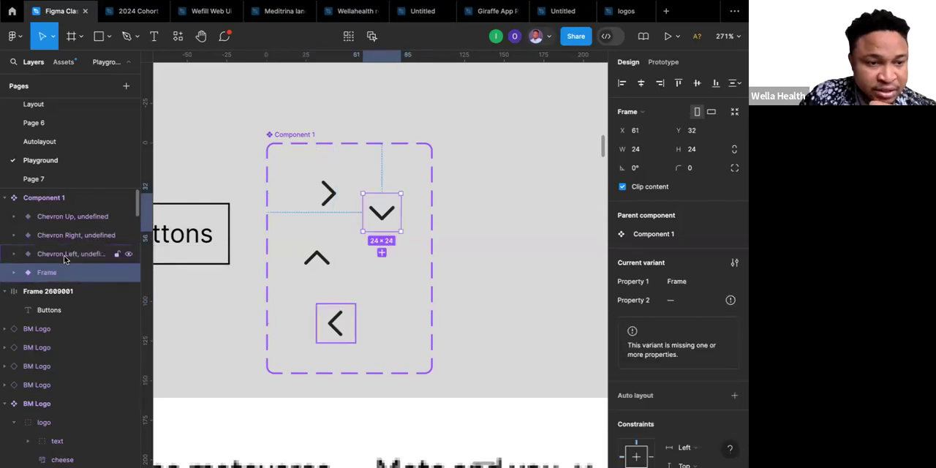
Rename the down chevron variant as Property 1=Chevron Down, Property 2=undefined, reusing the left chevron variant's name.
{"action": "double_click", "coordinate": [63, 255]}
{"action": "key", "text": "ctrl+c"}
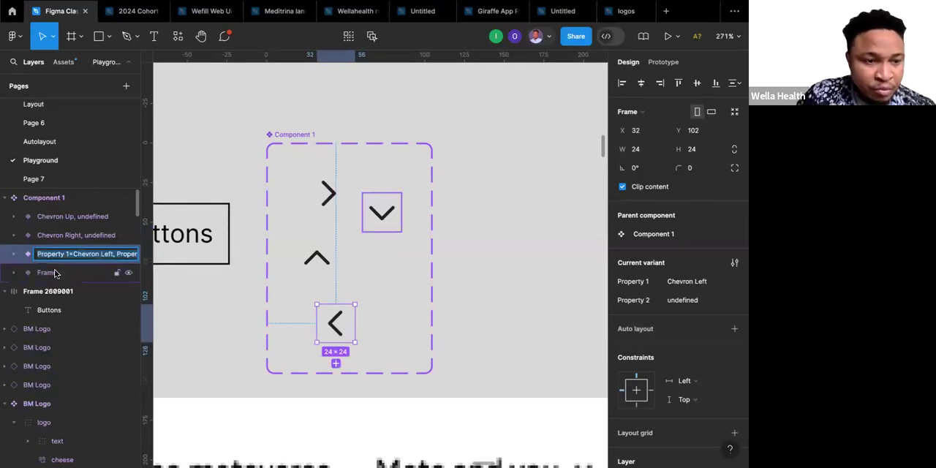
{"action": "double_click", "coordinate": [55, 272]}
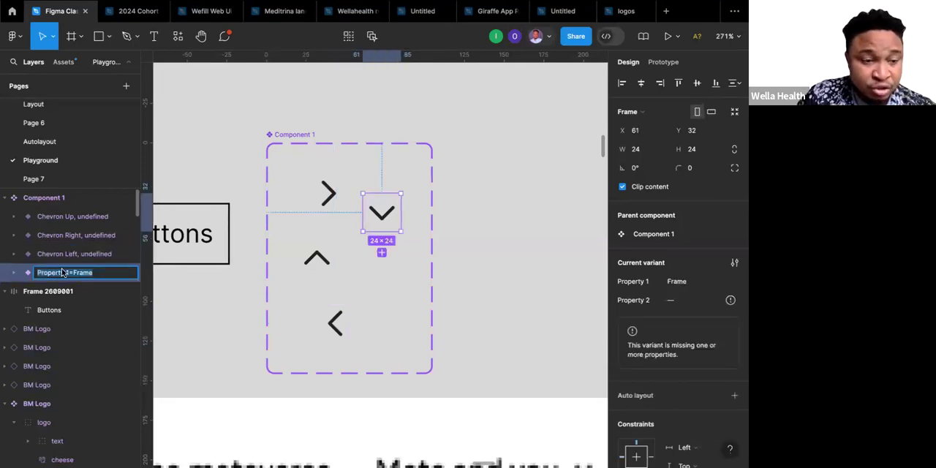
{"action": "key", "text": "ctrl+v"}
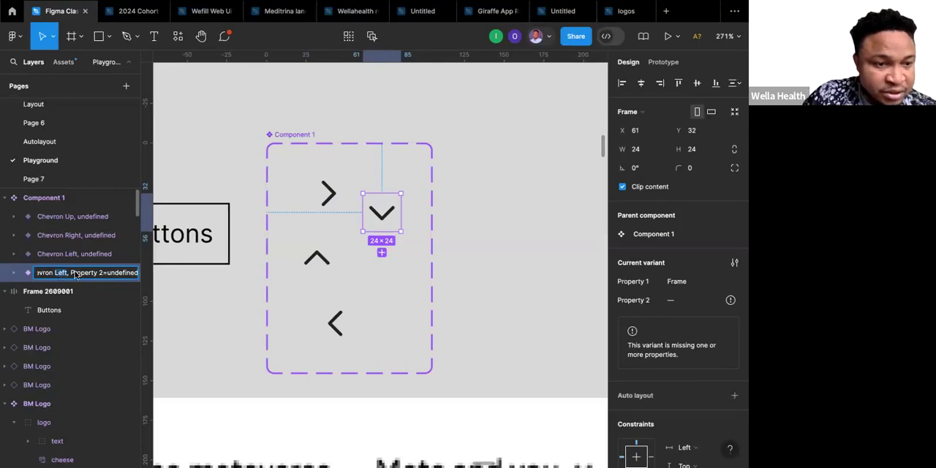
{"action": "type", "text": "D"}
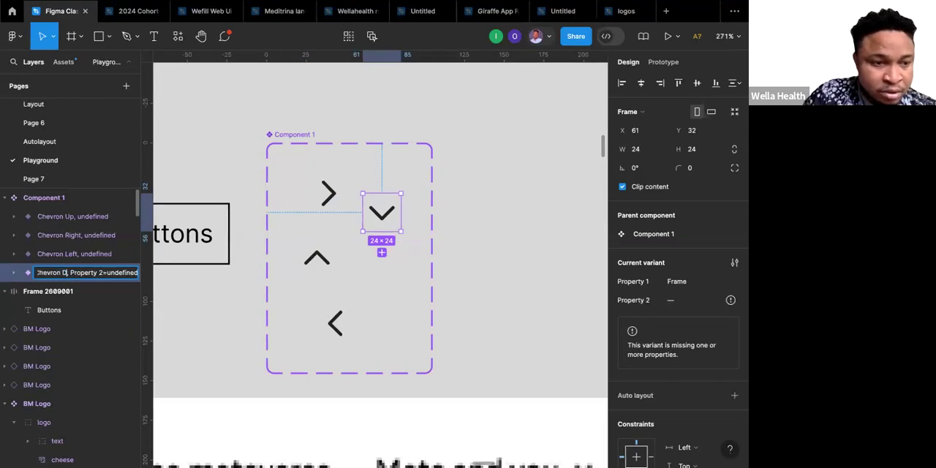
{"action": "type", "text": "own"}
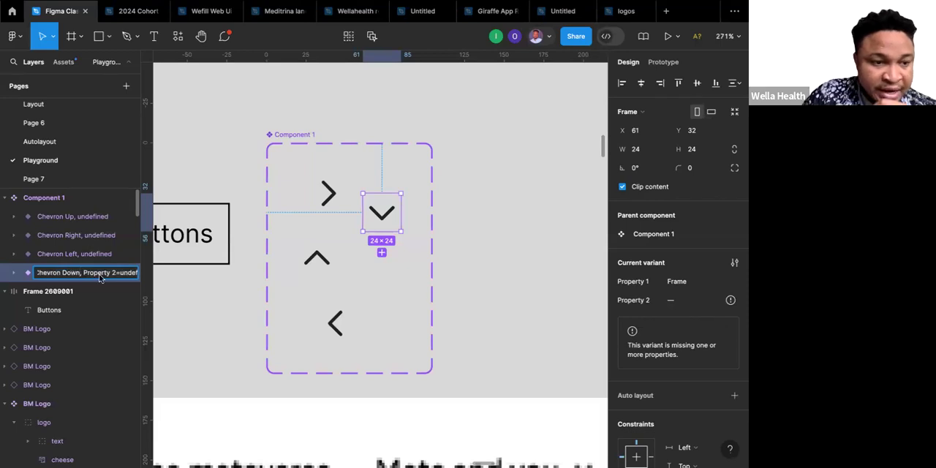
{"action": "left_click", "coordinate": [95, 243]}
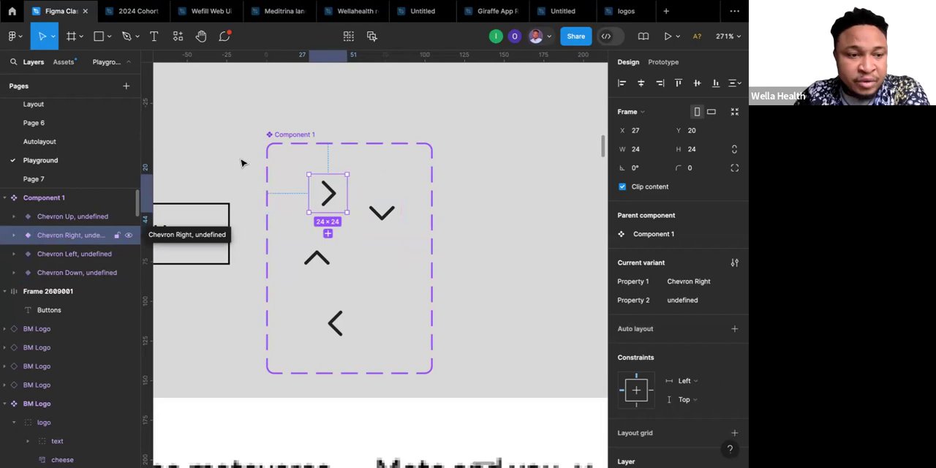
Add auto layout to the chevron component set and set its width to hug contents.
{"action": "left_click", "coordinate": [48, 199]}
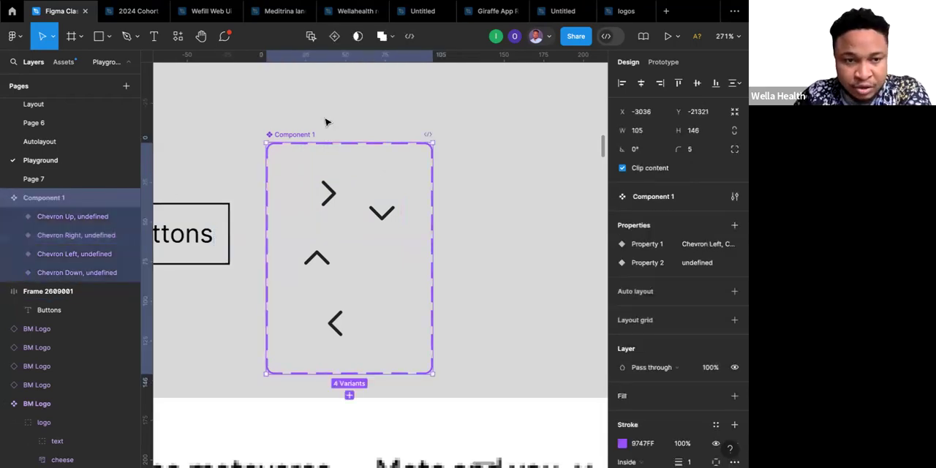
{"action": "key", "text": "Escape"}
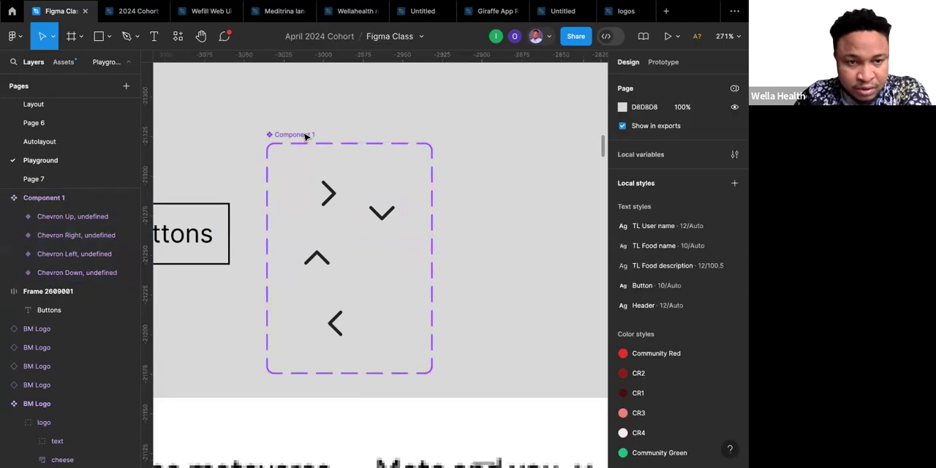
{"action": "left_click", "coordinate": [305, 137]}
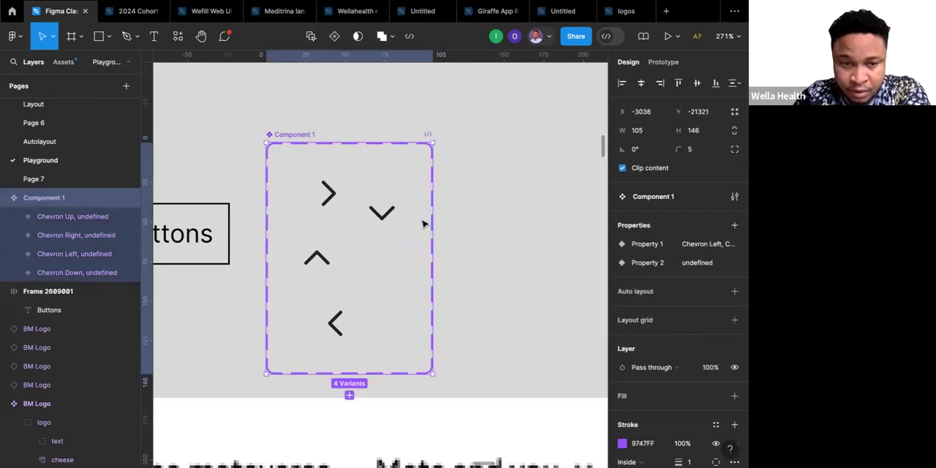
{"action": "left_click", "coordinate": [734, 291]}
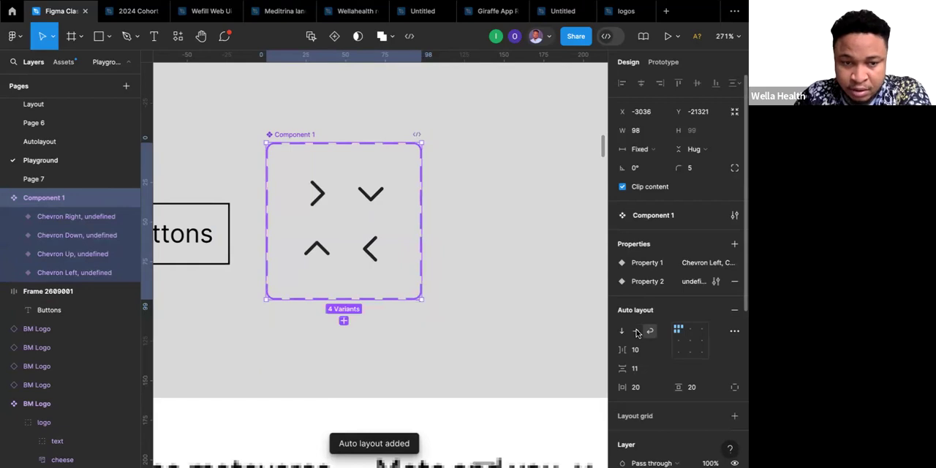
{"action": "left_click", "coordinate": [651, 150]}
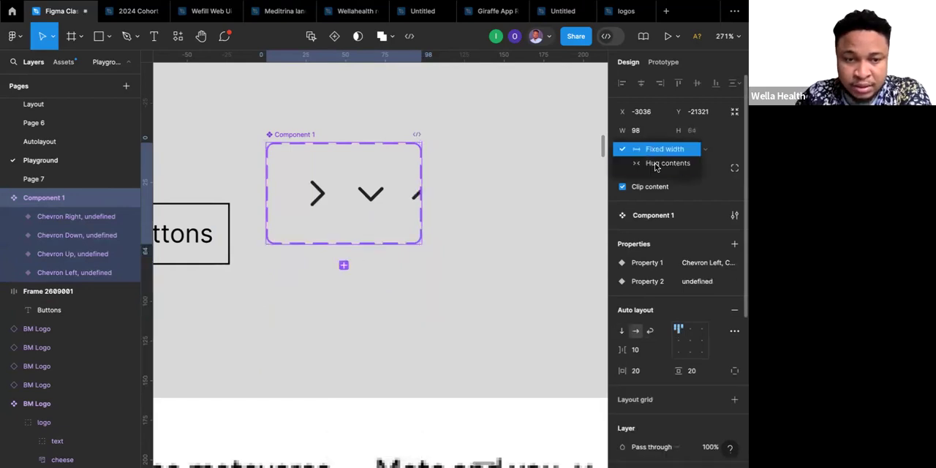
{"action": "left_click", "coordinate": [655, 165]}
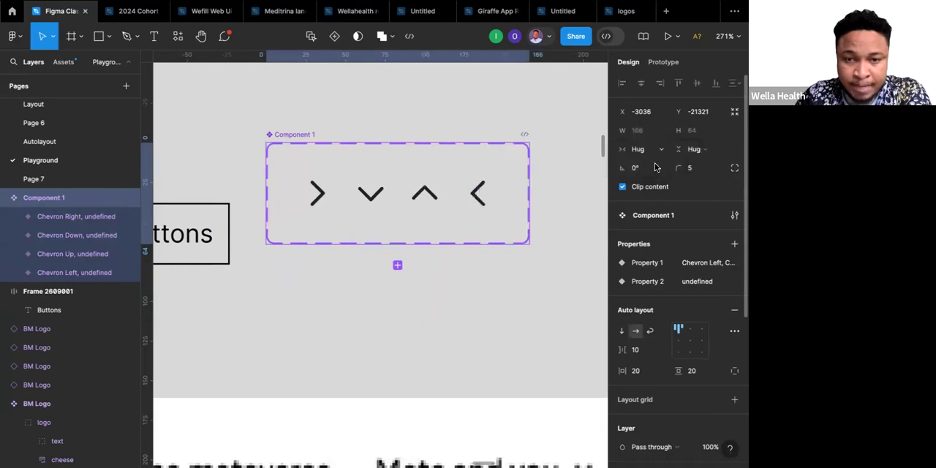
Place an instance of the right chevron variant directly below the component set and select it.
{"action": "left_click", "coordinate": [326, 204]}
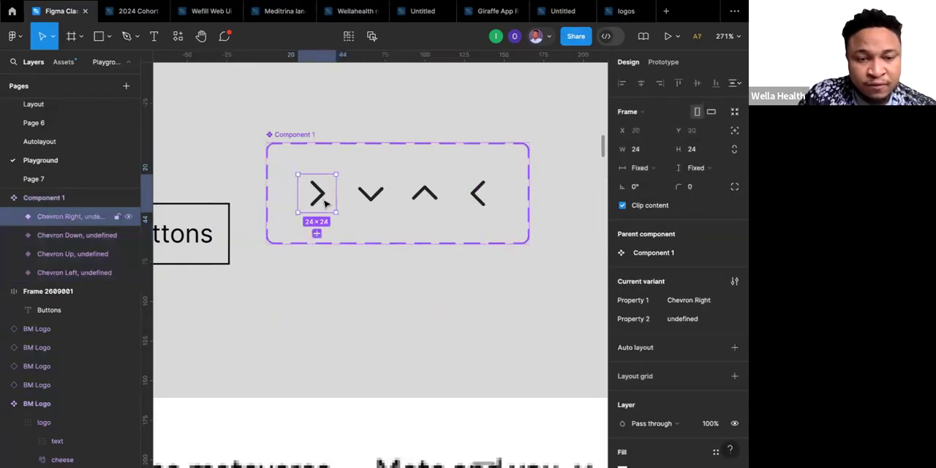
{"action": "left_click_drag", "start_coordinate": [326, 204], "coordinate": [327, 332]}
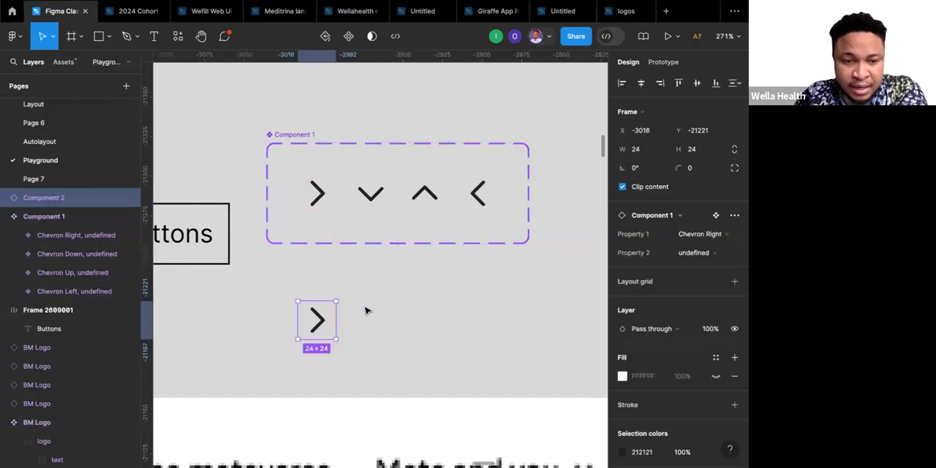
{"action": "left_click", "coordinate": [366, 311]}
{"action": "left_click", "coordinate": [319, 319]}
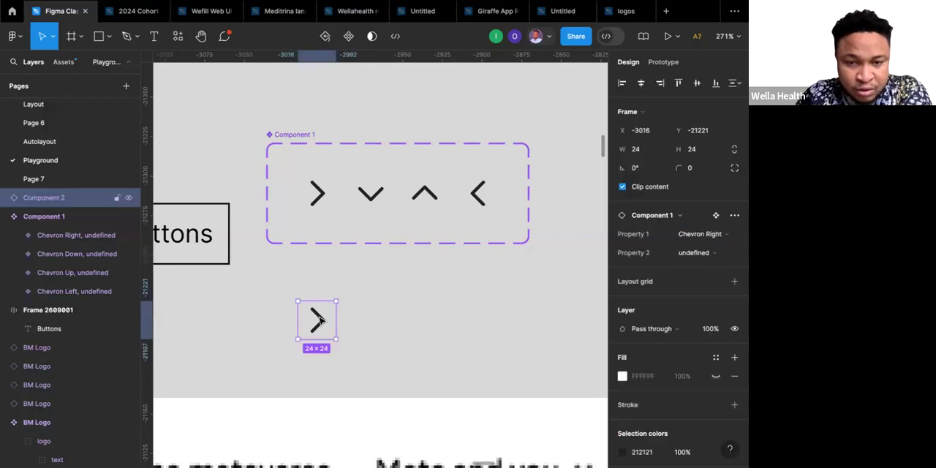
Switch the chevron instance's Property 1 to Chevron Left, Chevron Down and finally Chevron Up.
{"action": "left_click", "coordinate": [717, 237]}
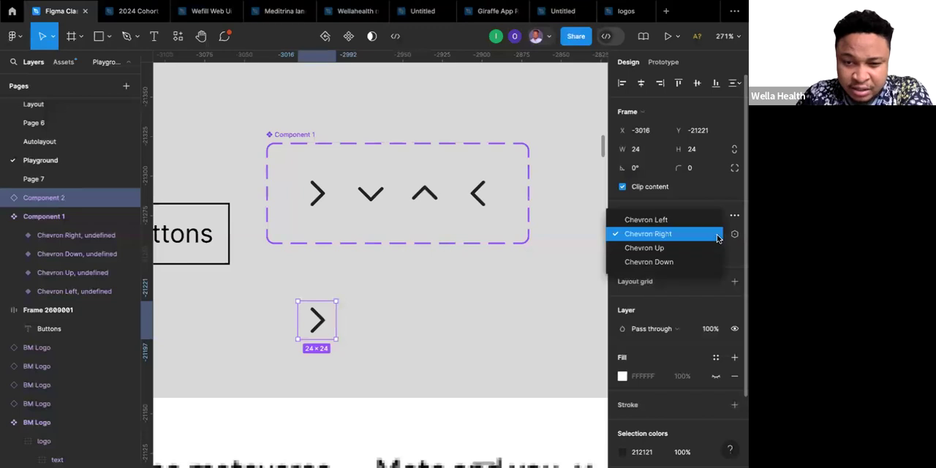
{"action": "left_click", "coordinate": [664, 221]}
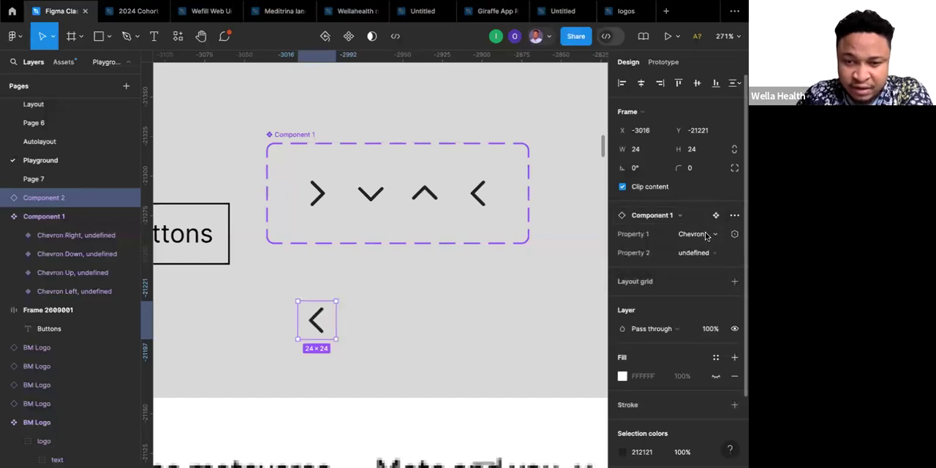
{"action": "left_click", "coordinate": [705, 235]}
{"action": "left_click", "coordinate": [653, 276]}
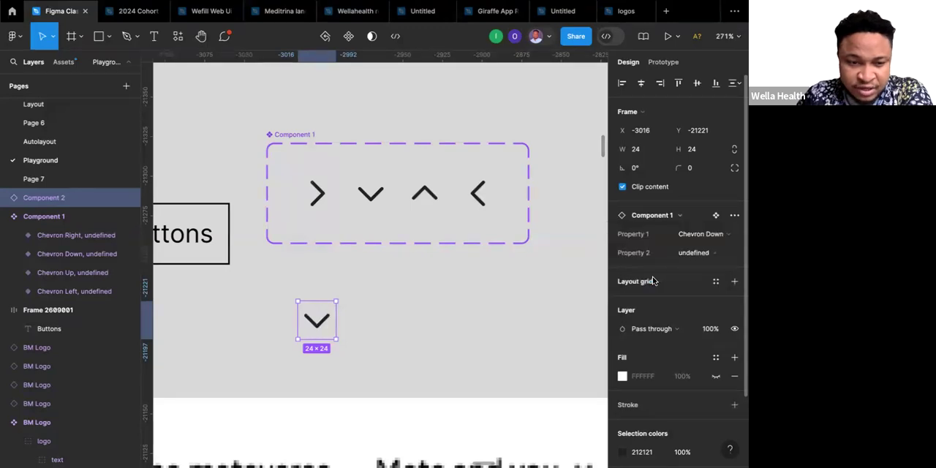
{"action": "left_click", "coordinate": [701, 235]}
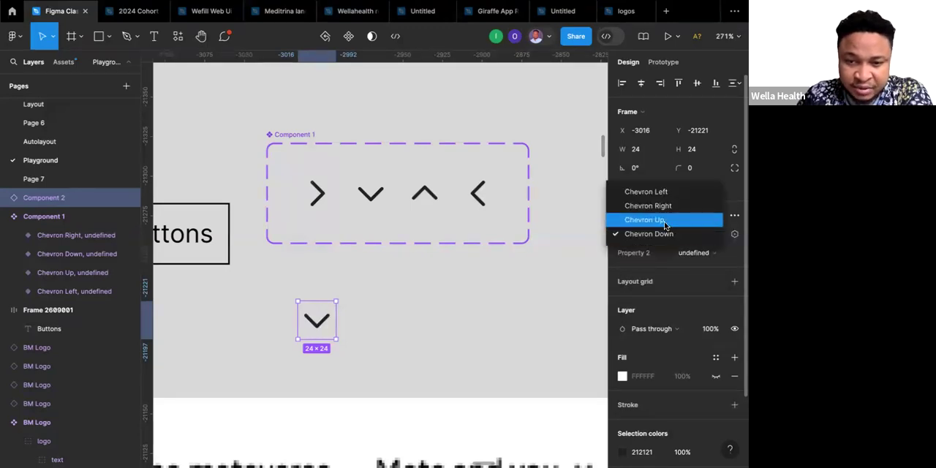
{"action": "left_click", "coordinate": [666, 220]}
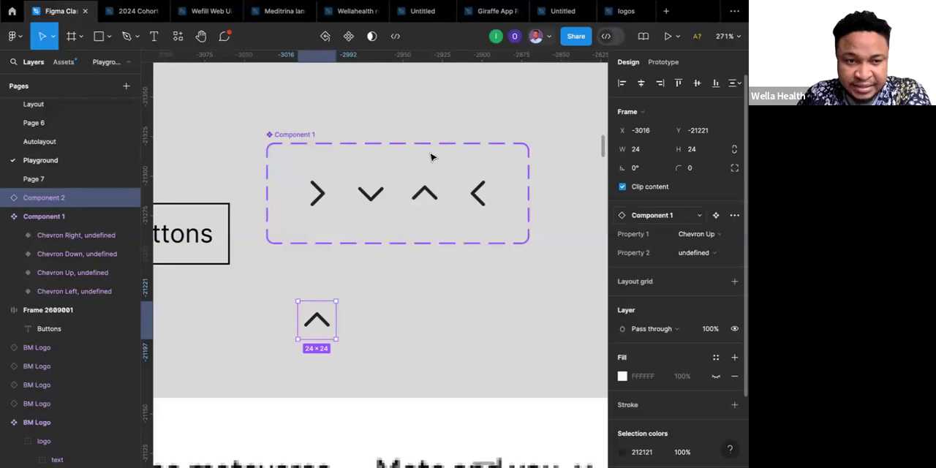
Rename the chevron component set to Icons and move it up and right of the Buttons frame, to about X -2986, Y -21368.
{"action": "left_click", "coordinate": [300, 136]}
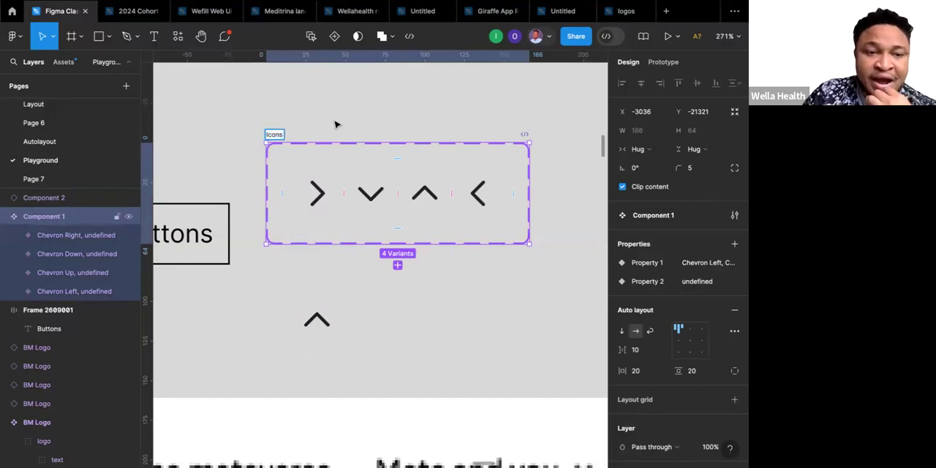
{"action": "left_click", "coordinate": [466, 217]}
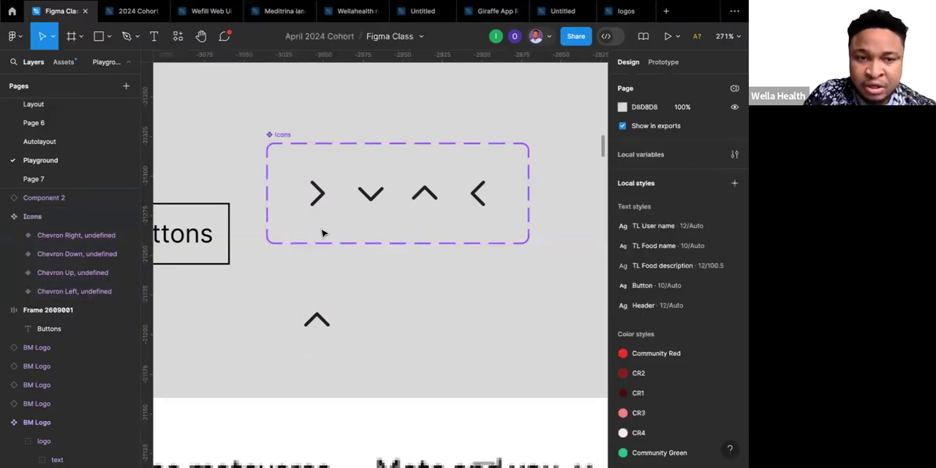
{"action": "scroll", "coordinate": [318, 325], "scroll_direction": "left", "scroll_amount": 1}
{"action": "scroll", "coordinate": [318, 325], "scroll_direction": "left", "scroll_amount": 1}
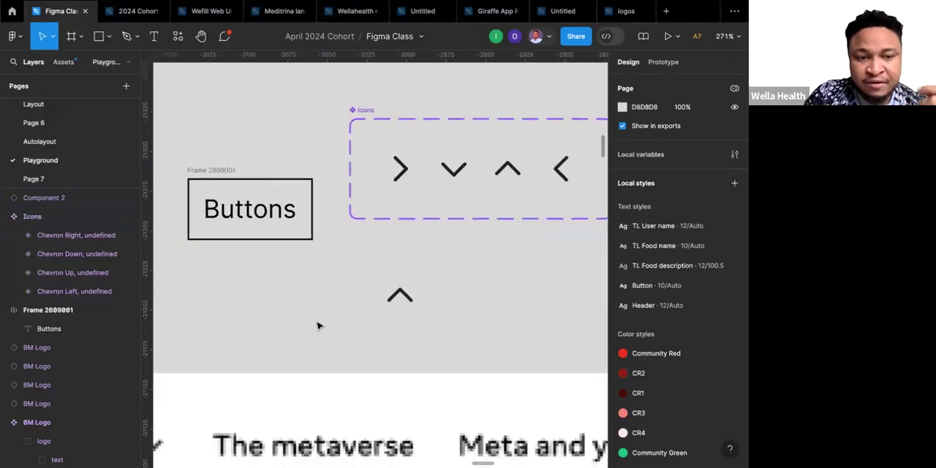
{"action": "scroll", "coordinate": [318, 326], "scroll_direction": "down", "scroll_amount": 3}
{"action": "left_click", "coordinate": [258, 214]}
{"action": "left_click", "coordinate": [258, 213]}
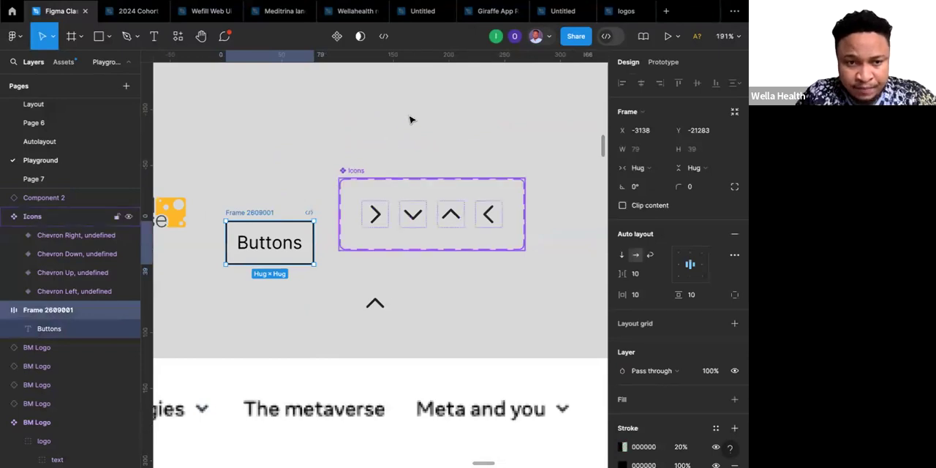
{"action": "left_click_drag", "start_coordinate": [354, 171], "coordinate": [408, 119]}
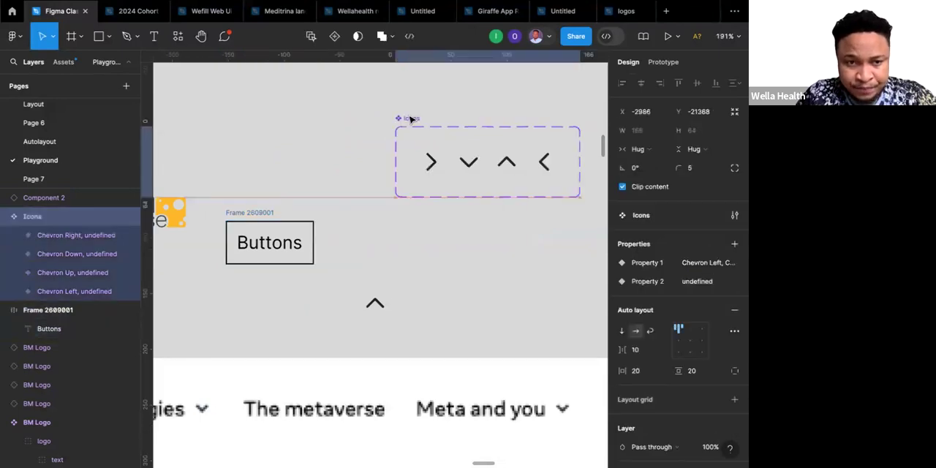
Set the loose chevron instance's Property 1 to Chevron Down and place it inside the Buttons frame, after the text.
{"action": "left_click", "coordinate": [381, 309]}
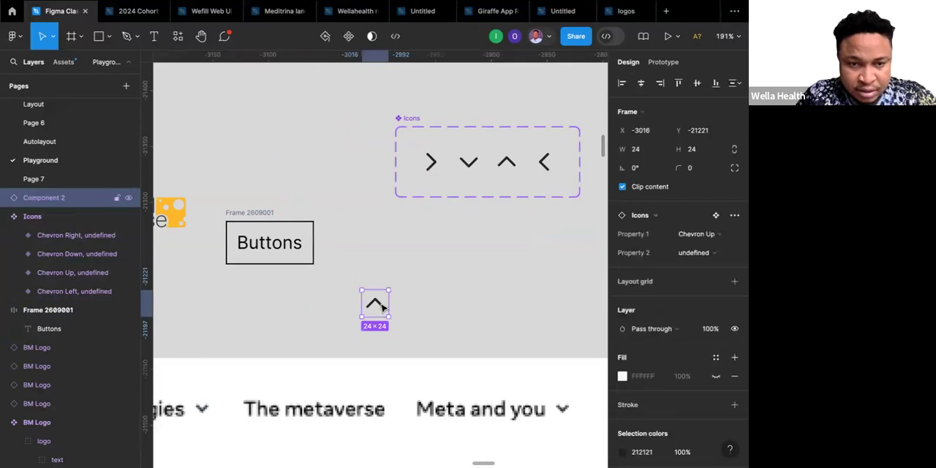
{"action": "left_click", "coordinate": [719, 234]}
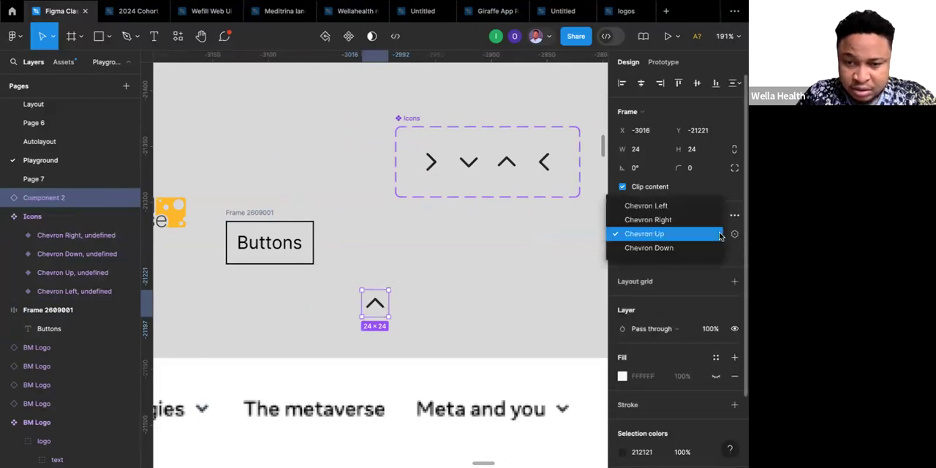
{"action": "left_click", "coordinate": [649, 248]}
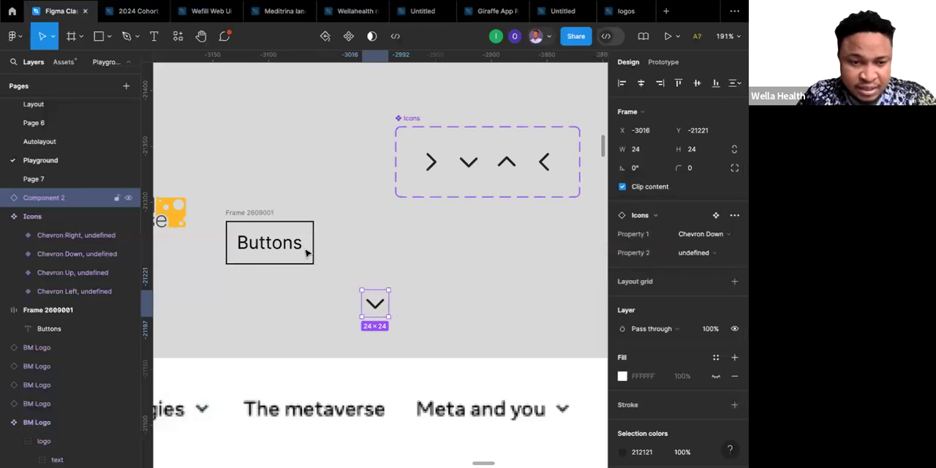
{"action": "mouse_move", "coordinate": [375, 304]}
{"action": "left_mouse_down"}
{"action": "mouse_move", "coordinate": [330, 269]}
{"action": "mouse_move", "coordinate": [334, 243]}
{"action": "mouse_move", "coordinate": [307, 250]}
{"action": "left_mouse_up"}
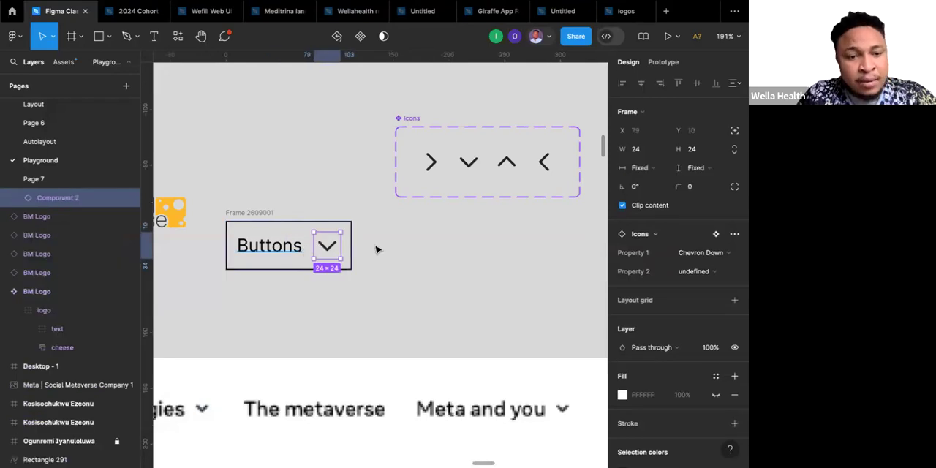
{"action": "key", "text": "Escape"}
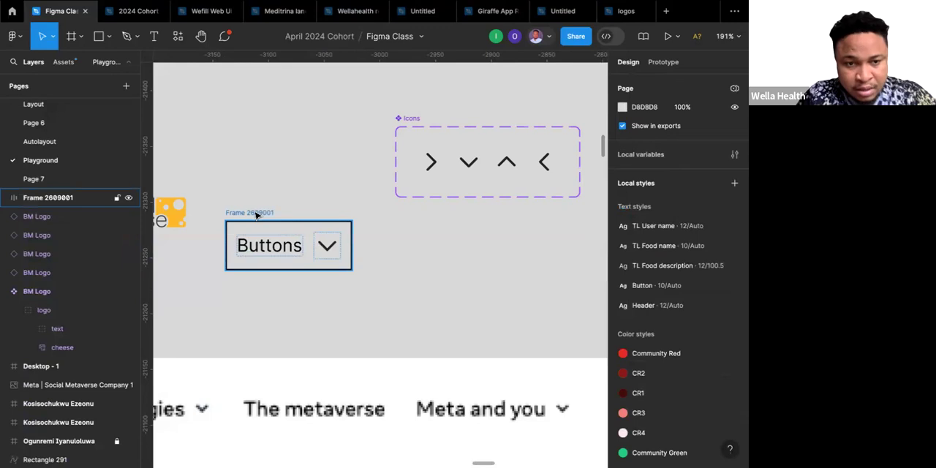
Turn the Buttons frame into a component and place an instance of it below the Icons set, at about X -2959, Y -21255.
{"action": "left_click", "coordinate": [256, 214]}
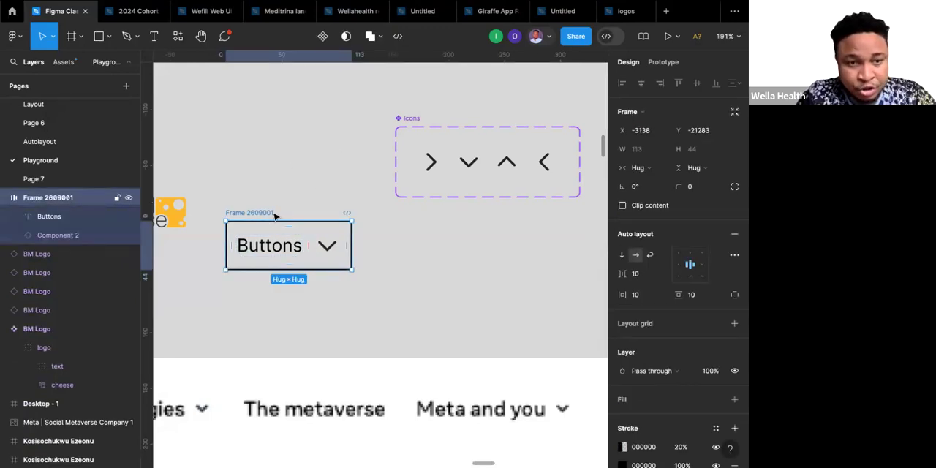
{"action": "left_click", "coordinate": [322, 36]}
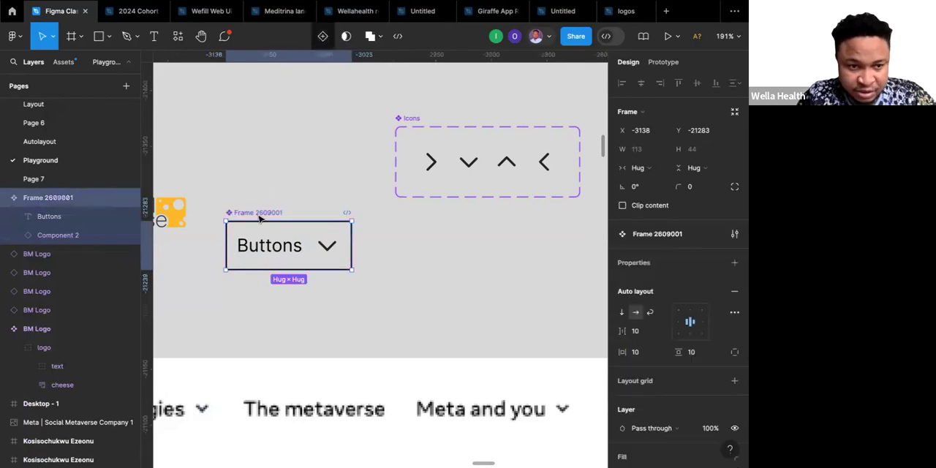
{"action": "left_click_drag", "start_coordinate": [269, 242], "coordinate": [469, 273]}
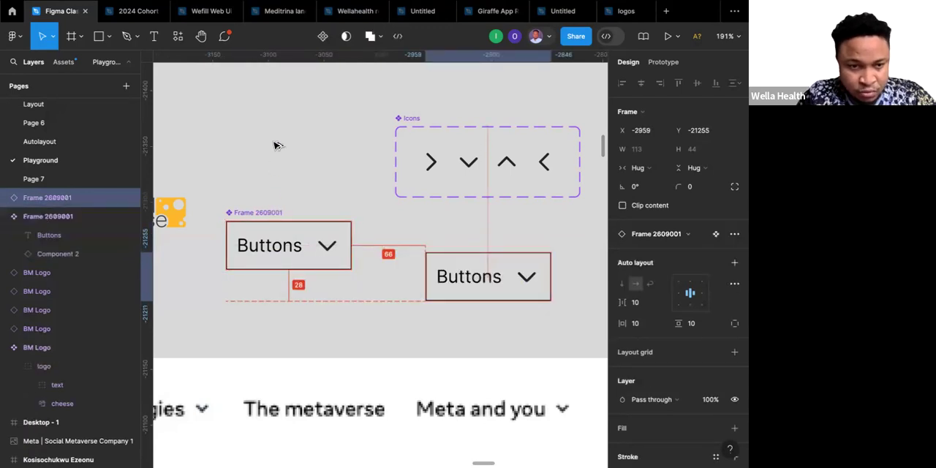
Move the main button component up beside the Icons set, to about X -3133, Y -21344.
{"action": "left_click_drag", "start_coordinate": [269, 215], "coordinate": [273, 146]}
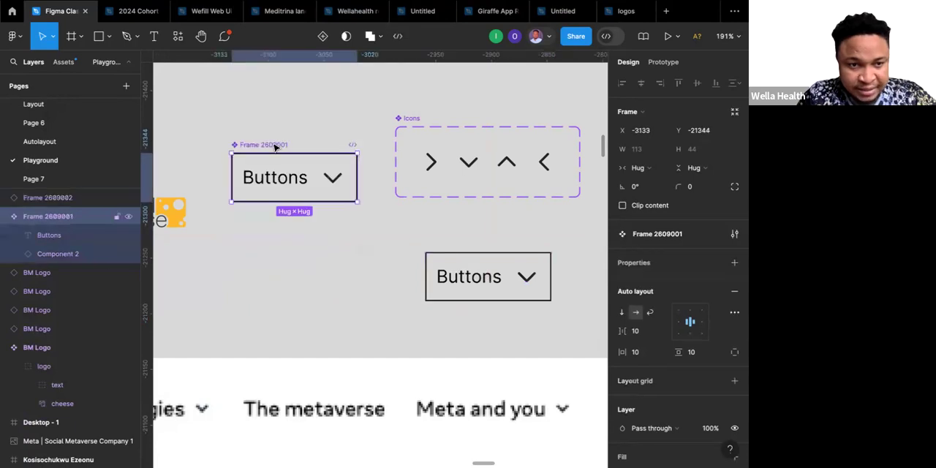
{"action": "left_click", "coordinate": [462, 279]}
Remove the 20% black stroke from the main button component, and undo a trial removal of its 100% black stroke.
{"action": "left_click", "coordinate": [296, 179]}
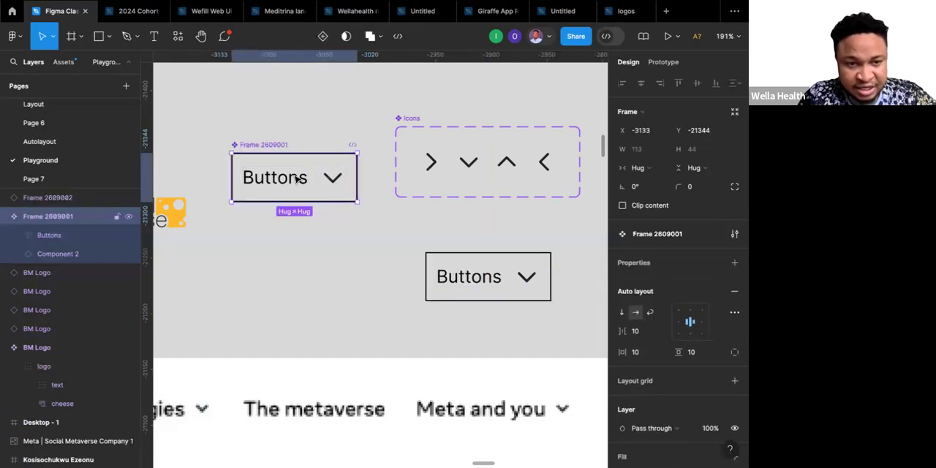
{"action": "scroll", "coordinate": [682, 334], "scroll_direction": "down", "scroll_amount": 5}
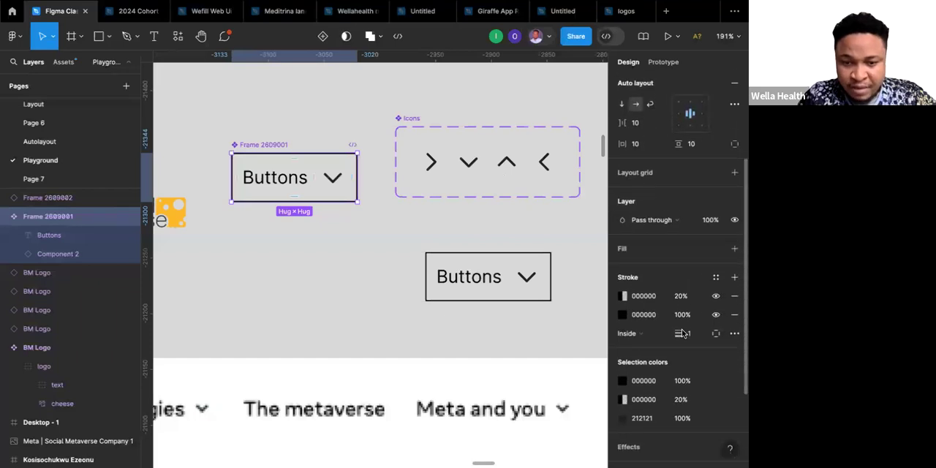
{"action": "scroll", "coordinate": [681, 333], "scroll_direction": "down", "scroll_amount": 1}
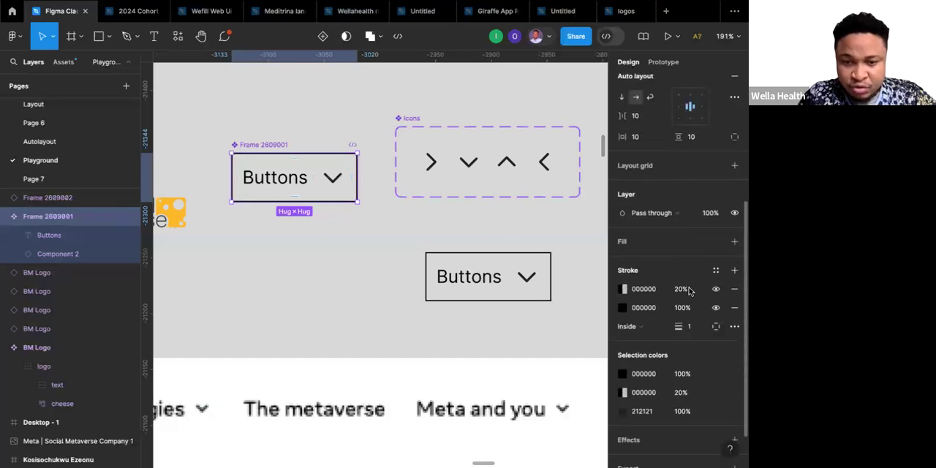
{"action": "left_click", "coordinate": [736, 289]}
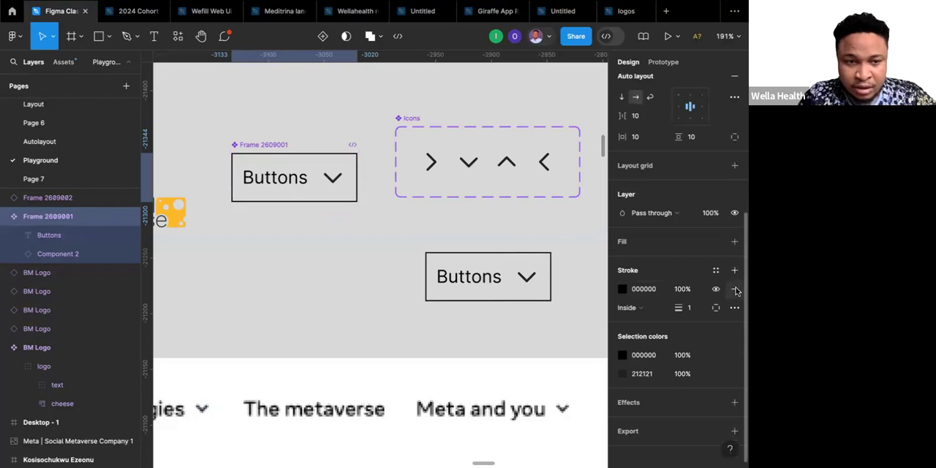
{"action": "left_click", "coordinate": [736, 289]}
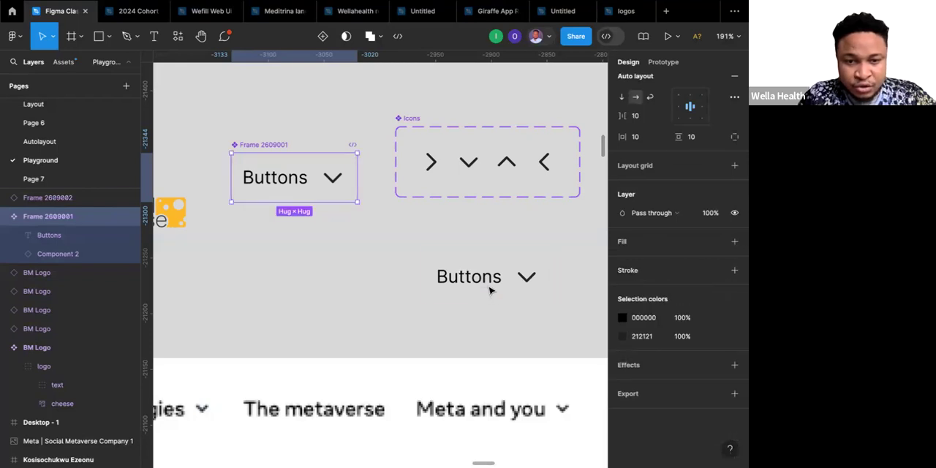
{"action": "key", "text": "ctrl+z"}
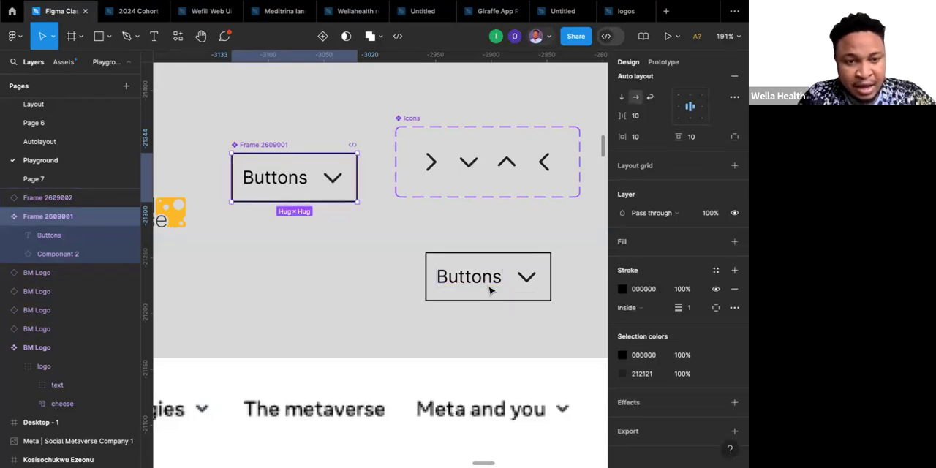
{"action": "scroll", "coordinate": [382, 236], "scroll_direction": "down", "scroll_amount": 5}
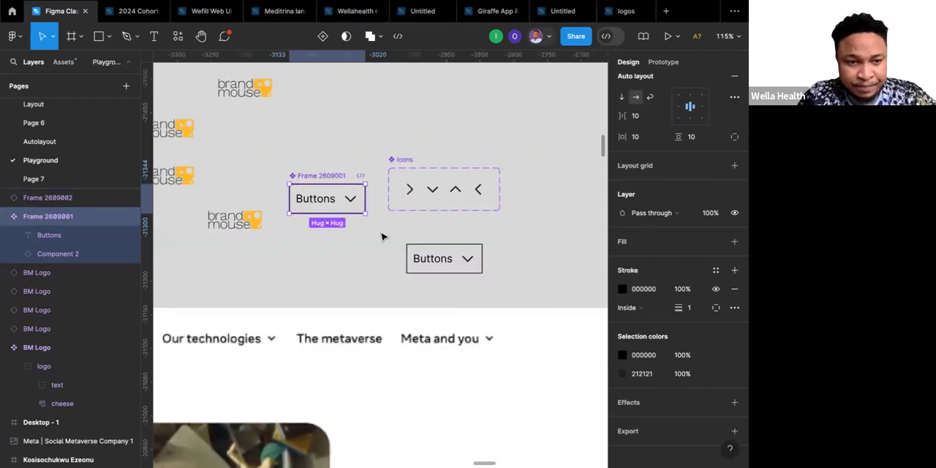
{"action": "scroll", "coordinate": [382, 236], "scroll_direction": "right", "scroll_amount": 3}
{"action": "left_click", "coordinate": [362, 274]}
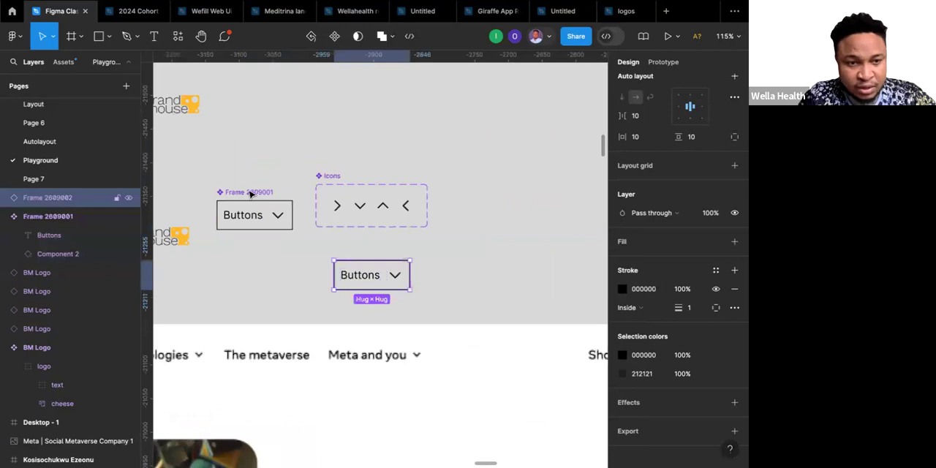
{"action": "left_click", "coordinate": [250, 193]}
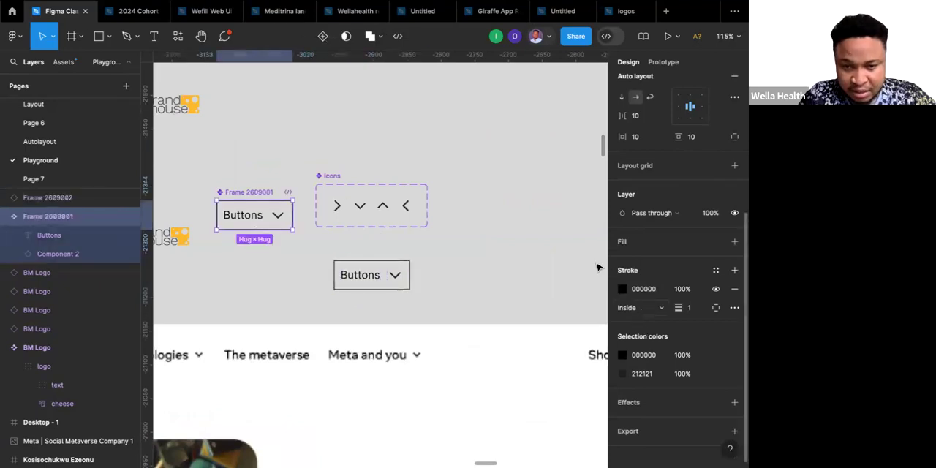
{"action": "scroll", "coordinate": [661, 220], "scroll_direction": "up", "scroll_amount": 3}
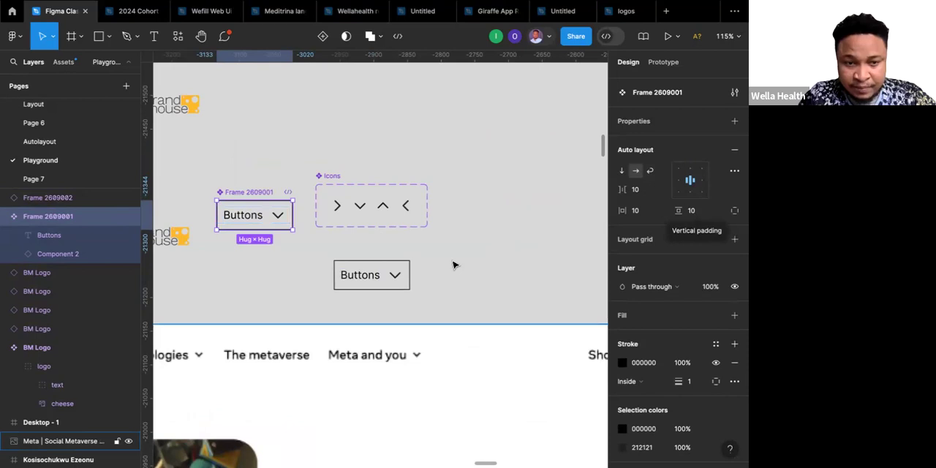
{"action": "scroll", "coordinate": [454, 265], "scroll_direction": "left", "scroll_amount": 3}
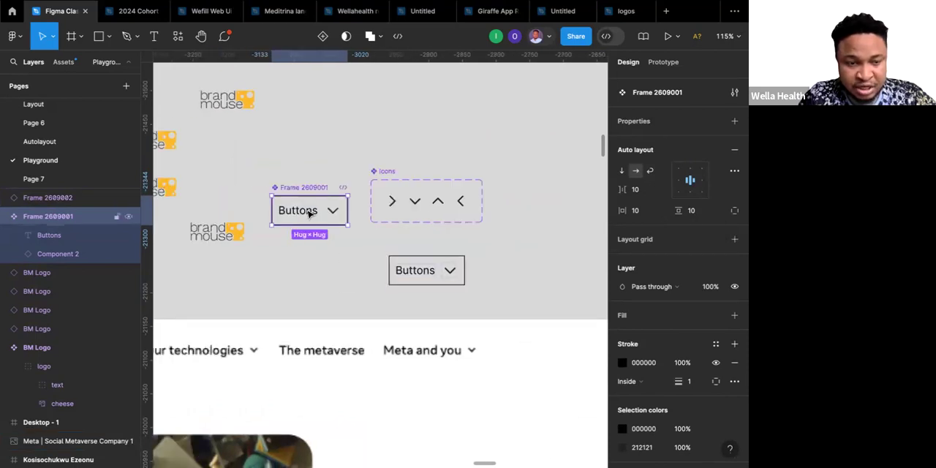
Change the font of the Buttons text in the main button component to Utile, searching the fonts for "ut".
{"action": "left_click", "coordinate": [309, 213]}
{"action": "double_click", "coordinate": [309, 213]}
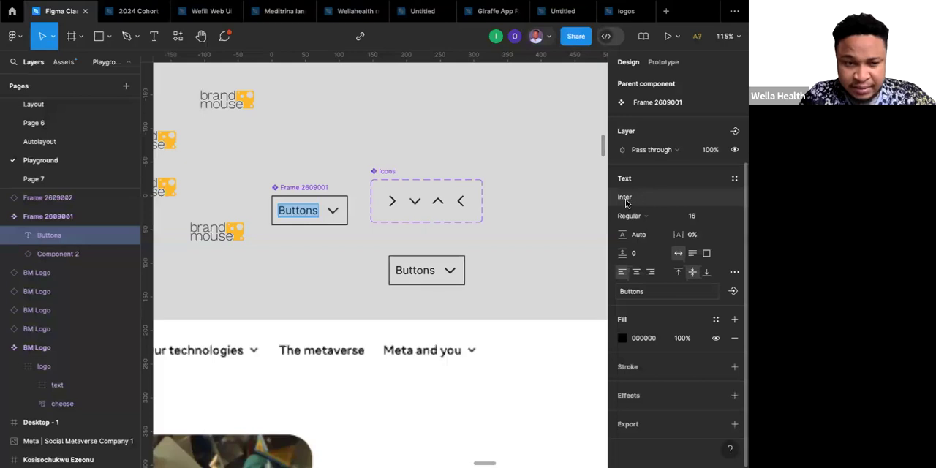
{"action": "left_click", "coordinate": [625, 198]}
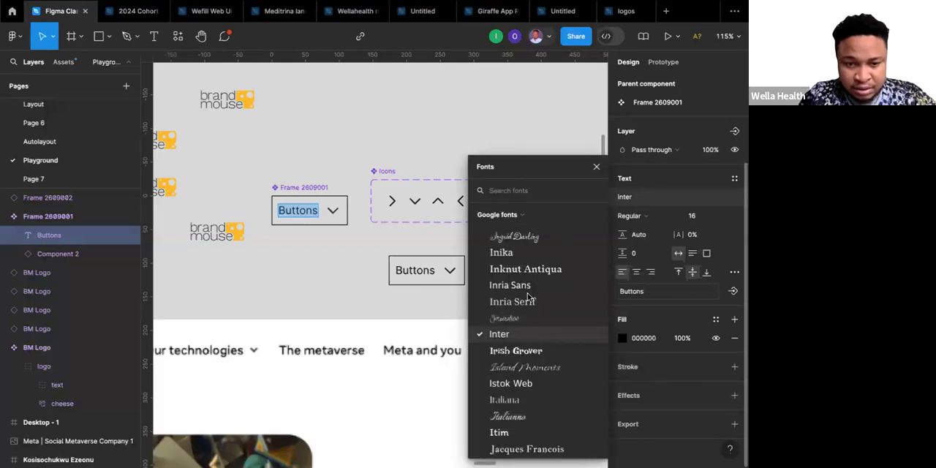
{"action": "scroll", "coordinate": [527, 296], "scroll_direction": "down", "scroll_amount": 2}
{"action": "scroll", "coordinate": [527, 297], "scroll_direction": "down", "scroll_amount": 6}
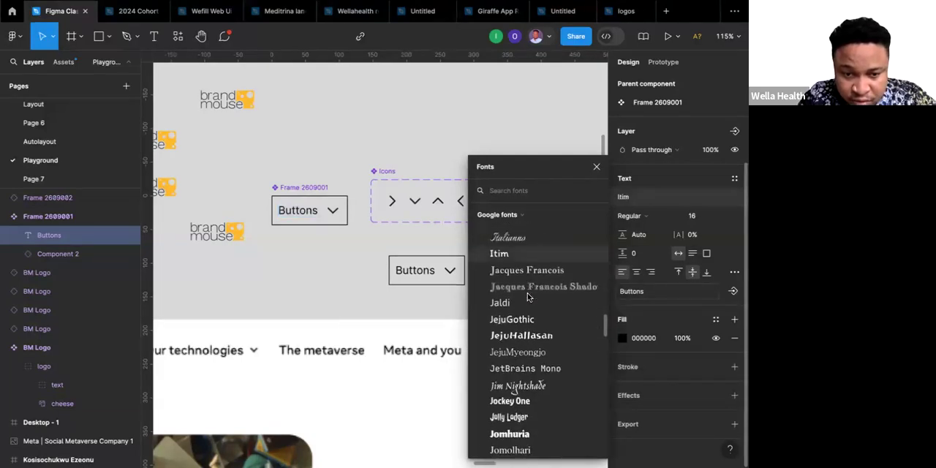
{"action": "scroll", "coordinate": [527, 294], "scroll_direction": "down", "scroll_amount": 5}
{"action": "scroll", "coordinate": [526, 294], "scroll_direction": "up", "scroll_amount": 20}
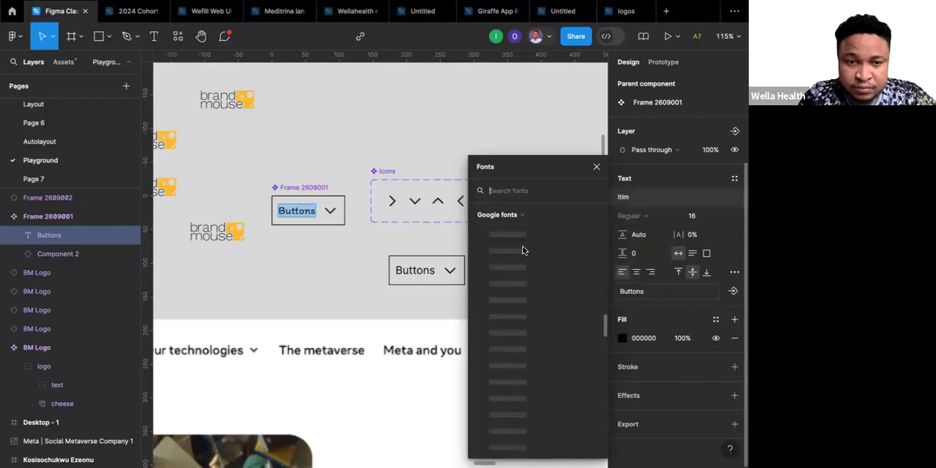
{"action": "left_click", "coordinate": [502, 192]}
{"action": "type", "text": "ut"}
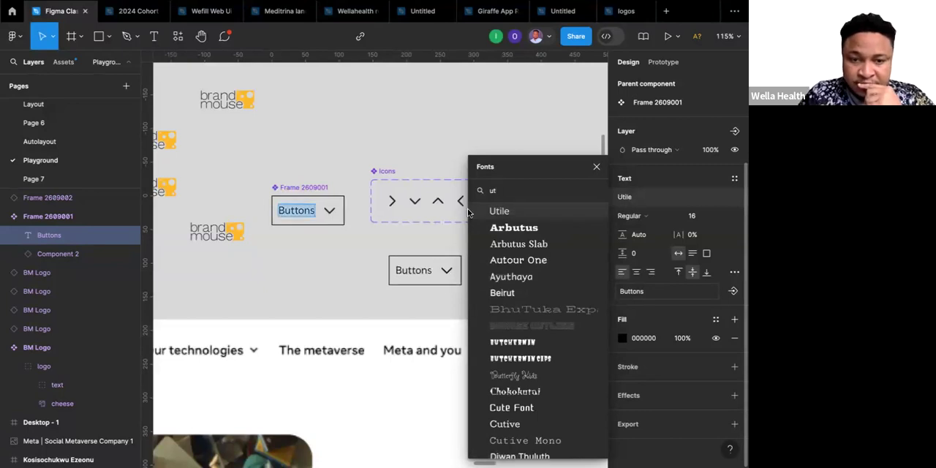
{"action": "left_click", "coordinate": [497, 211]}
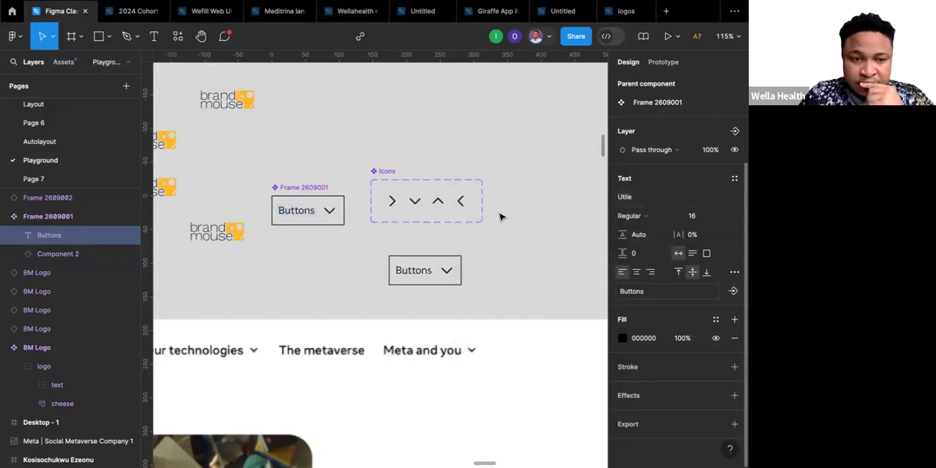
{"action": "key", "text": "Return"}
{"action": "left_click", "coordinate": [419, 238]}
{"action": "left_click", "coordinate": [420, 241]}
Move the main button component closer to the Icons set, so it sits just before it at about the same height.
{"action": "scroll", "coordinate": [421, 244], "scroll_direction": "down", "scroll_amount": 2}
{"action": "scroll", "coordinate": [420, 244], "scroll_direction": "left", "scroll_amount": 2}
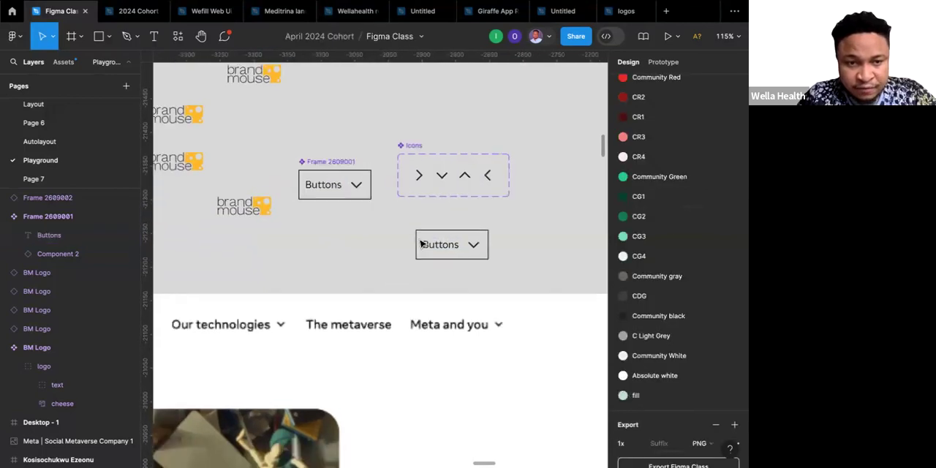
{"action": "left_click", "coordinate": [343, 158]}
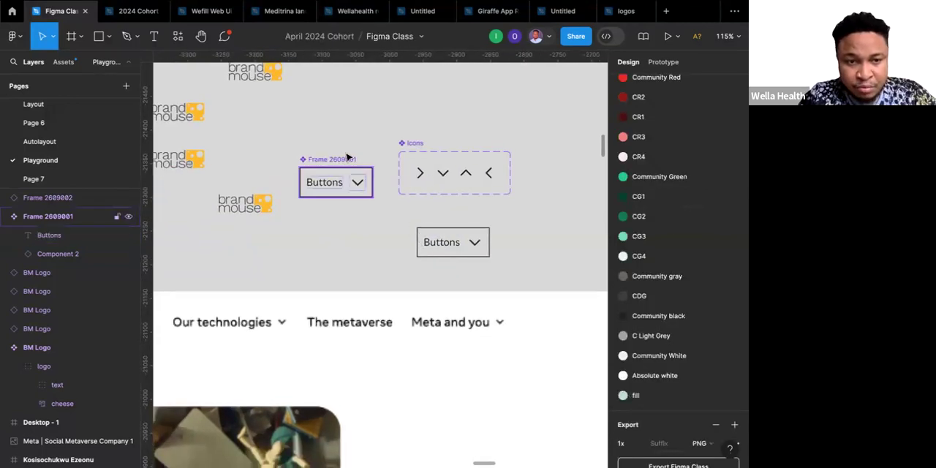
{"action": "left_click", "coordinate": [356, 152]}
{"action": "left_click_drag", "start_coordinate": [347, 158], "coordinate": [364, 146]}
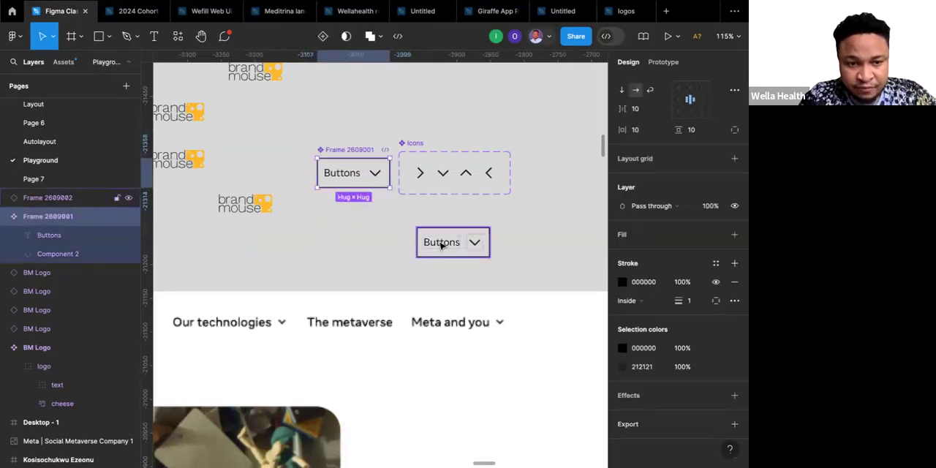
Duplicate the button instance below the Icons set and place the copy beside it, at about X -2811, Y -21254.
{"action": "left_click", "coordinate": [441, 246]}
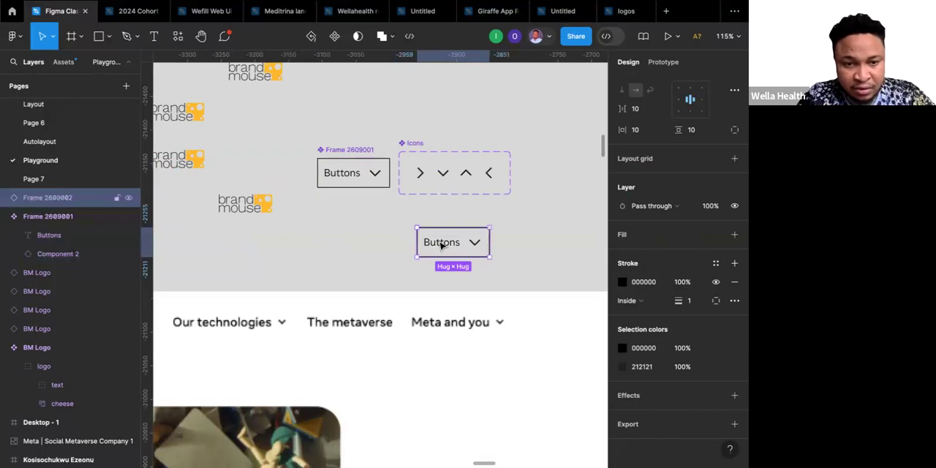
{"action": "scroll", "coordinate": [441, 245], "scroll_direction": "right", "scroll_amount": 3}
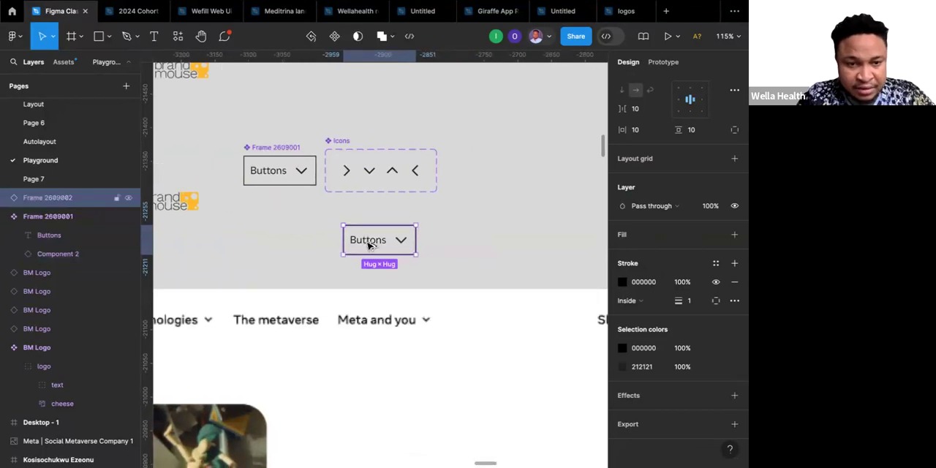
{"action": "left_click_drag", "start_coordinate": [368, 247], "coordinate": [468, 243]}
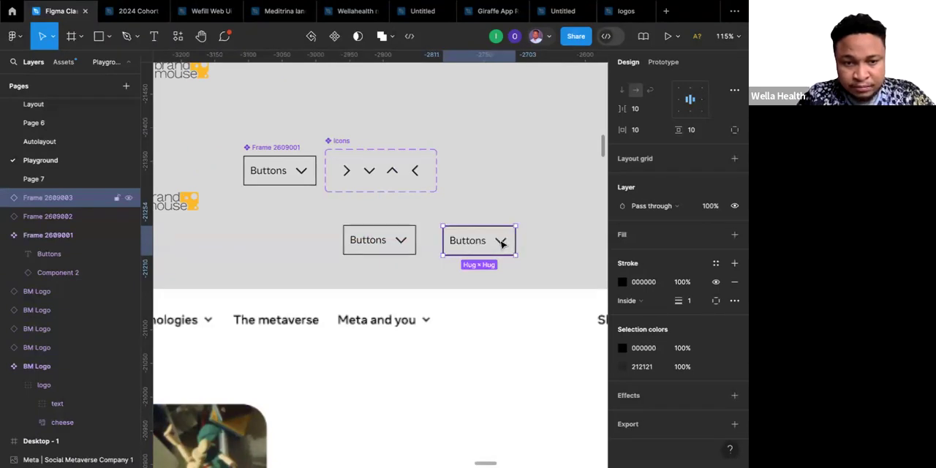
Switch the chevron inside the duplicated button instance to the Chevron Right variant.
{"action": "double_click", "coordinate": [501, 243]}
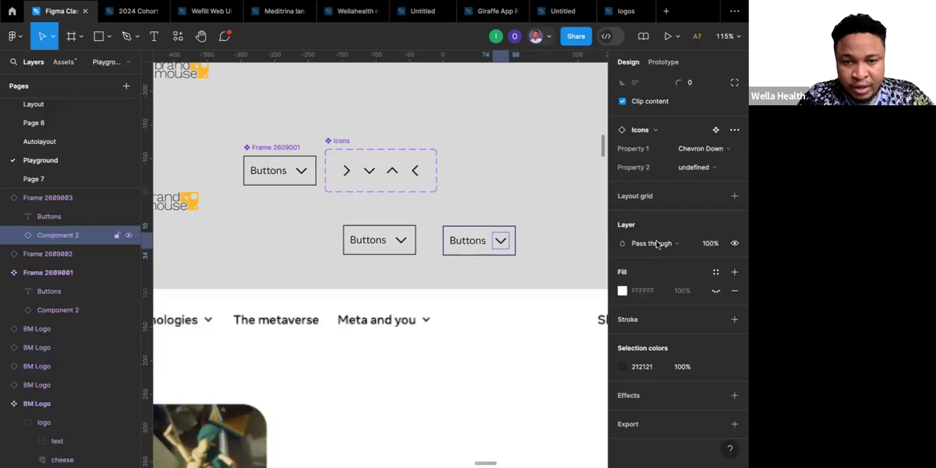
{"action": "left_click", "coordinate": [715, 148]}
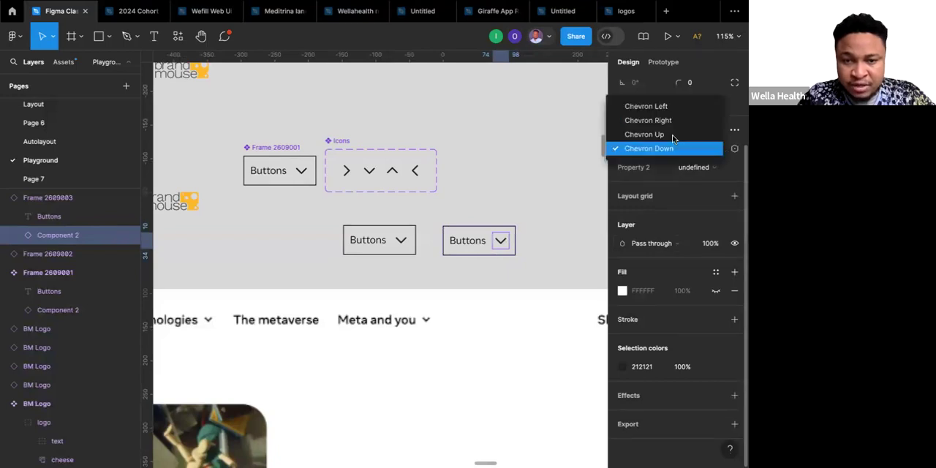
{"action": "left_click", "coordinate": [660, 122]}
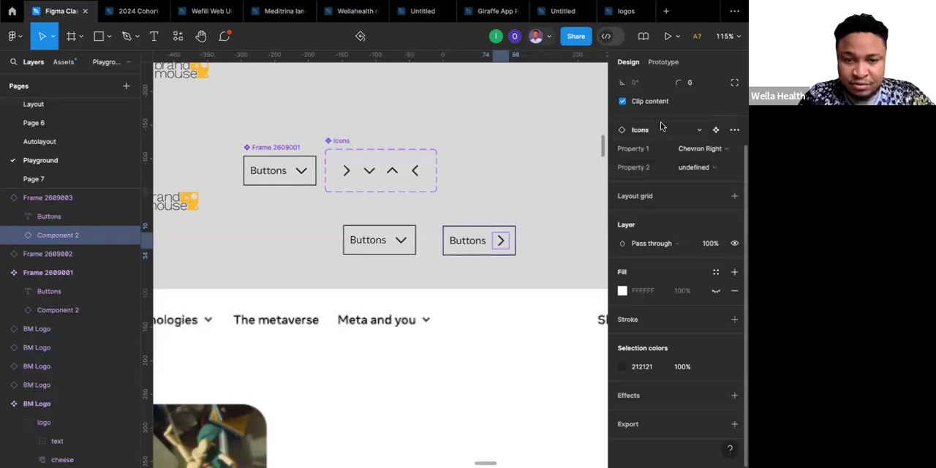
Try setting the layer opacity of the chevron in the main button component to 0%, and undo the change.
{"action": "left_click", "coordinate": [490, 194]}
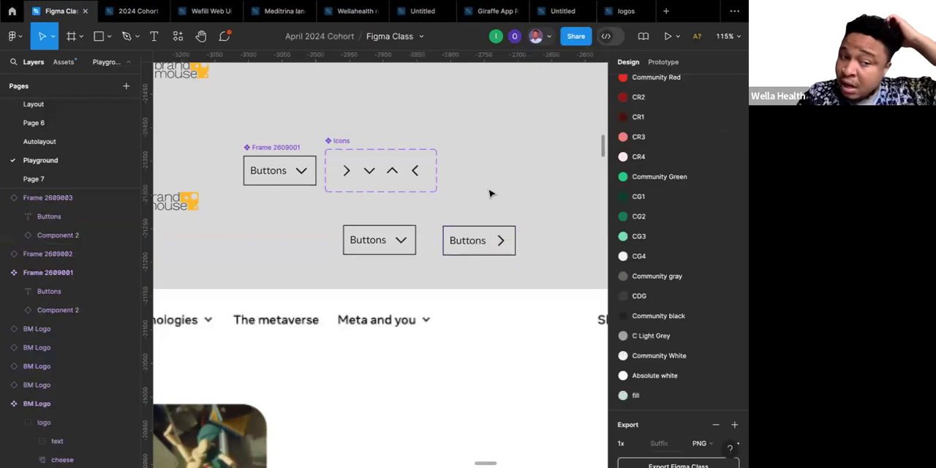
{"action": "left_click", "coordinate": [274, 149]}
{"action": "left_click", "coordinate": [274, 149]}
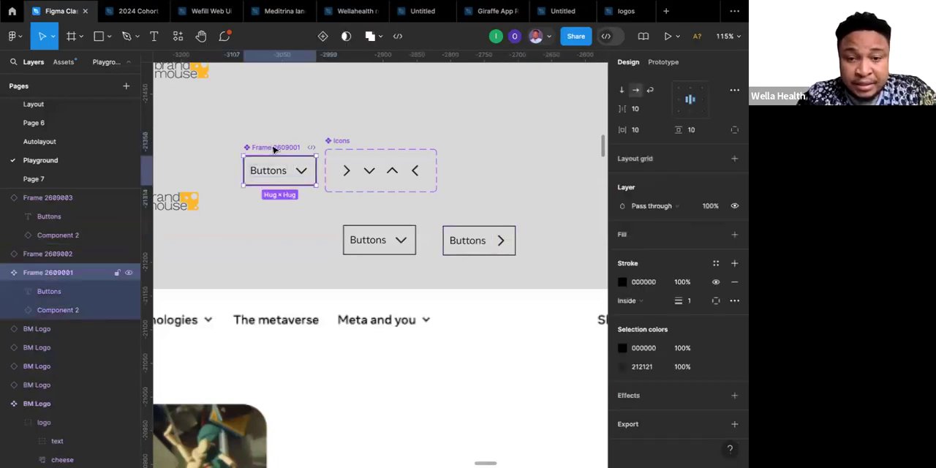
{"action": "scroll", "coordinate": [348, 161], "scroll_direction": "up", "scroll_amount": 3}
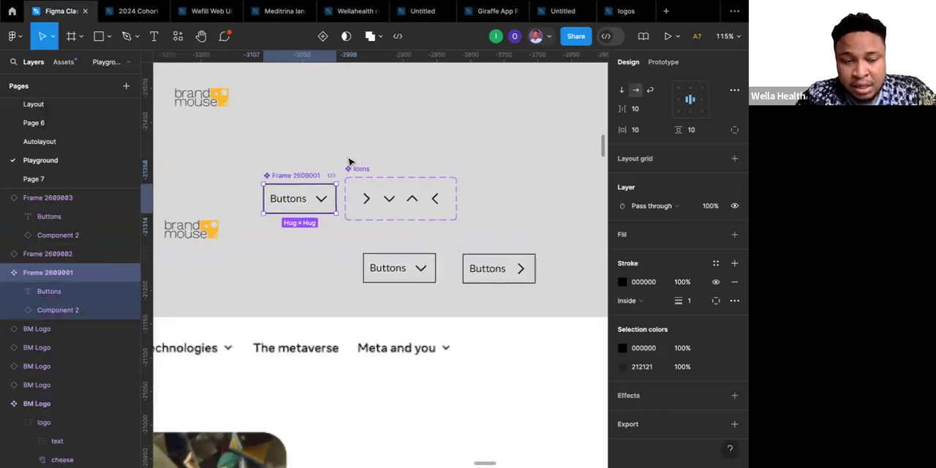
{"action": "scroll", "coordinate": [349, 161], "scroll_direction": "up", "scroll_amount": 2}
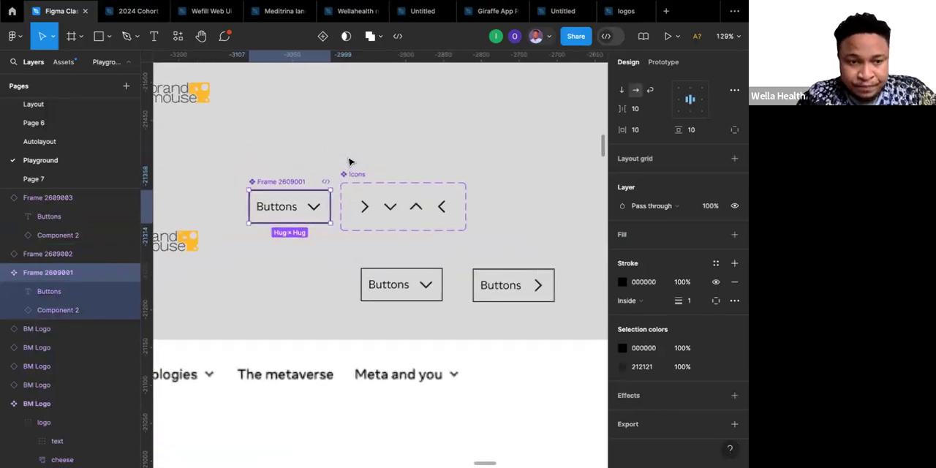
{"action": "left_click", "coordinate": [315, 210]}
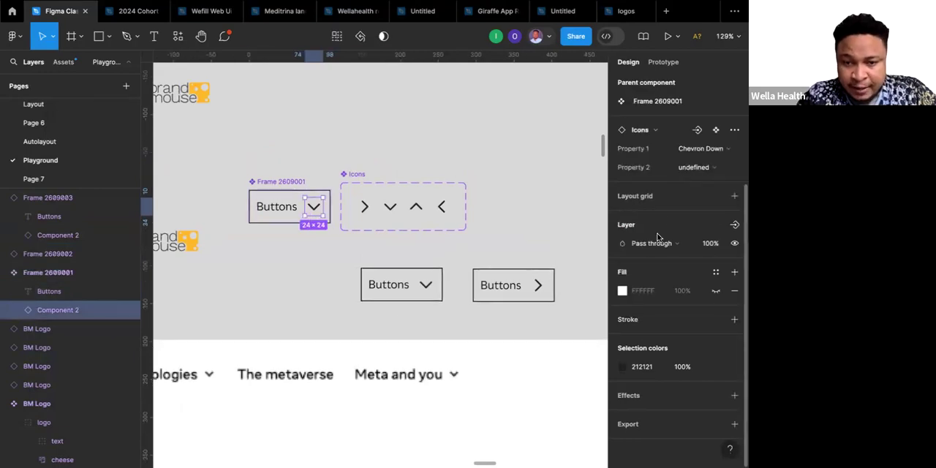
{"action": "scroll", "coordinate": [660, 242], "scroll_direction": "up", "scroll_amount": 3}
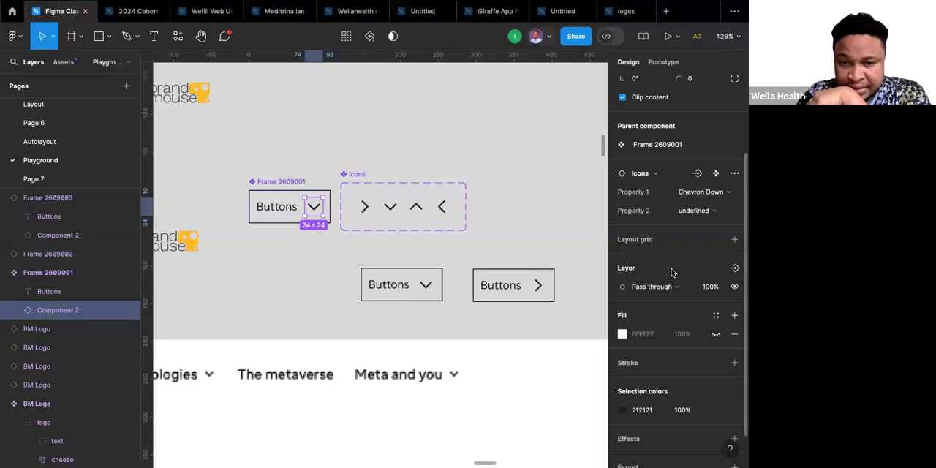
{"action": "left_click", "coordinate": [719, 290]}
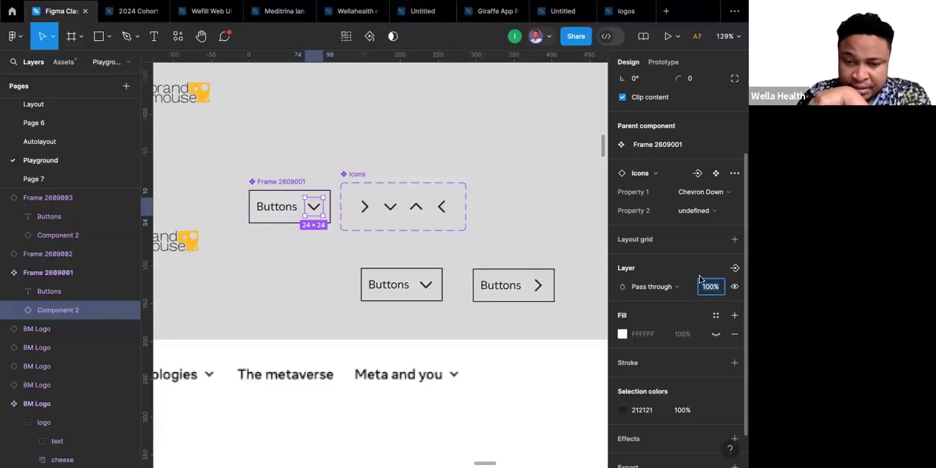
{"action": "type", "text": "0"}
{"action": "key", "text": "Return"}
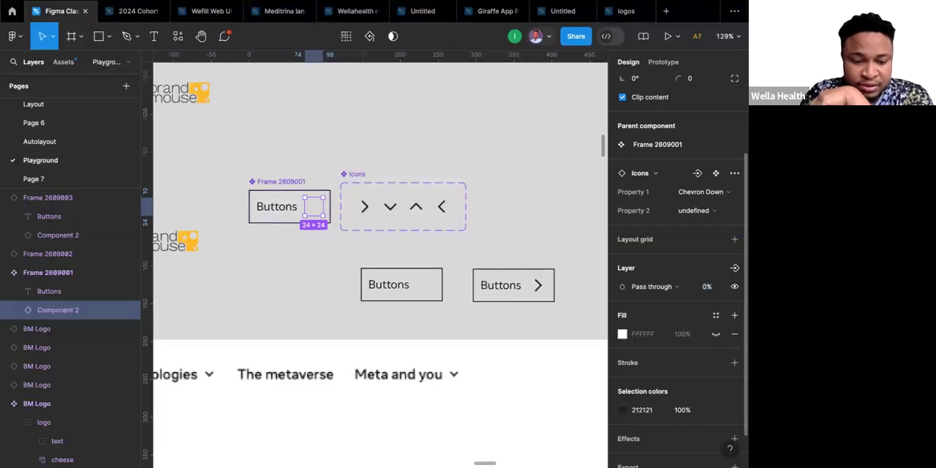
{"action": "key", "text": "ctrl+z"}
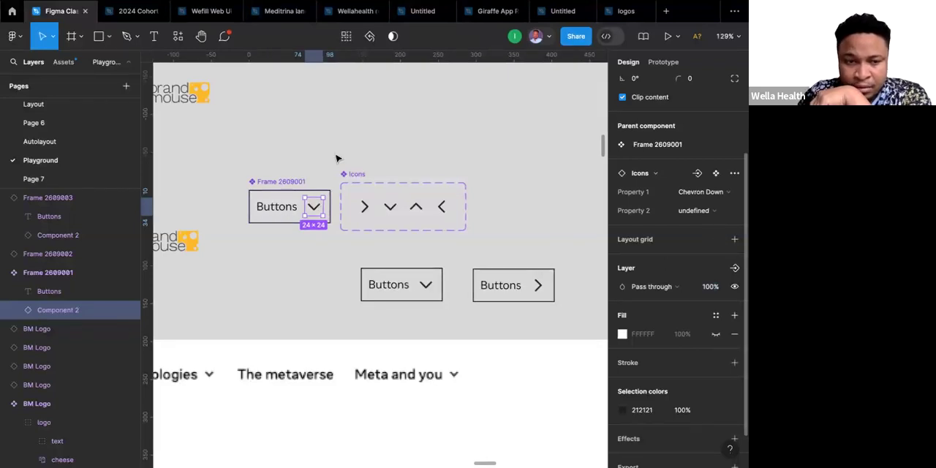
Duplicate the Chevron Down button instance to the space below the main button component and detach the copy from its component.
{"action": "left_click", "coordinate": [385, 284]}
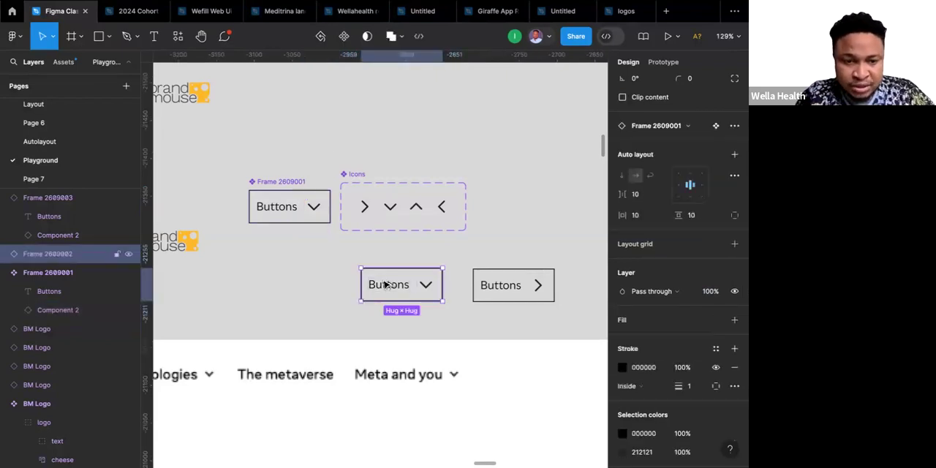
{"action": "left_click_drag", "start_coordinate": [386, 284], "coordinate": [271, 284]}
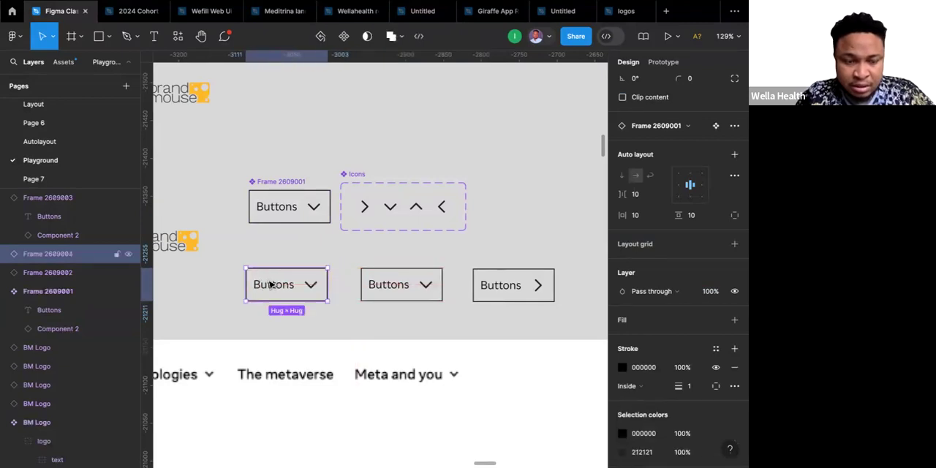
{"action": "right_click", "coordinate": [271, 285]}
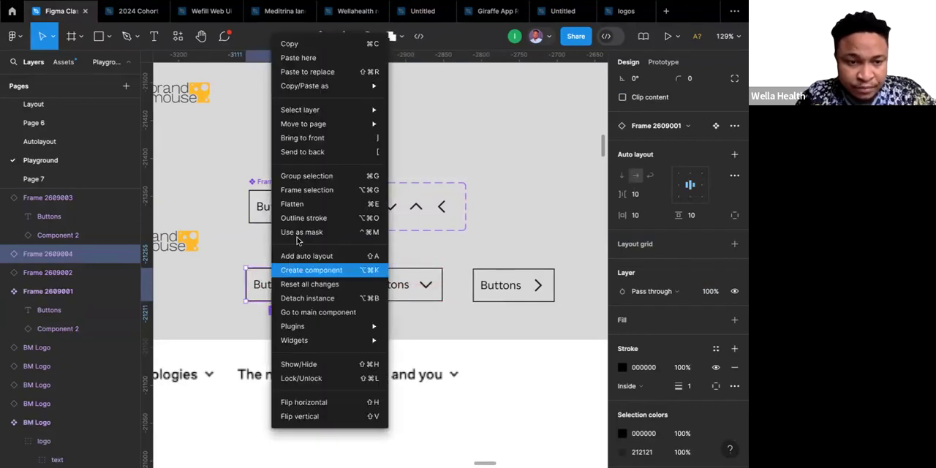
{"action": "left_click", "coordinate": [290, 301]}
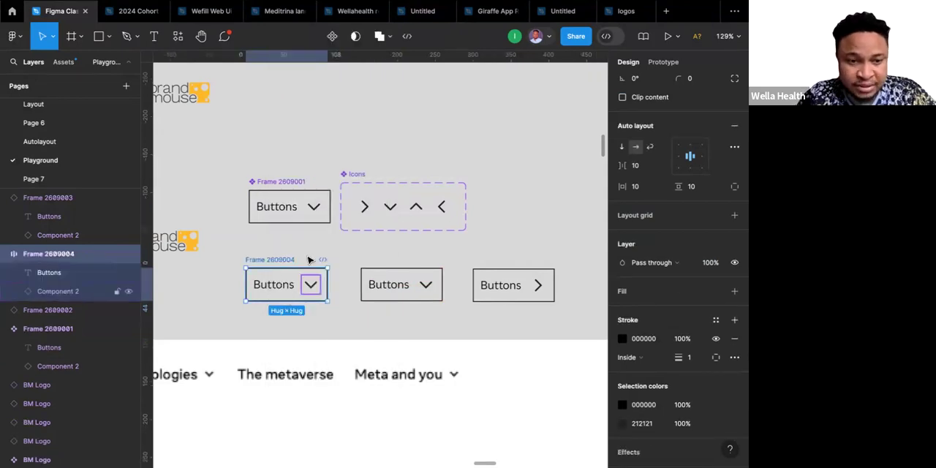
Inspect the chevron's properties in the detached button copy and delete the copy.
{"action": "left_click", "coordinate": [307, 260]}
{"action": "left_click", "coordinate": [291, 262]}
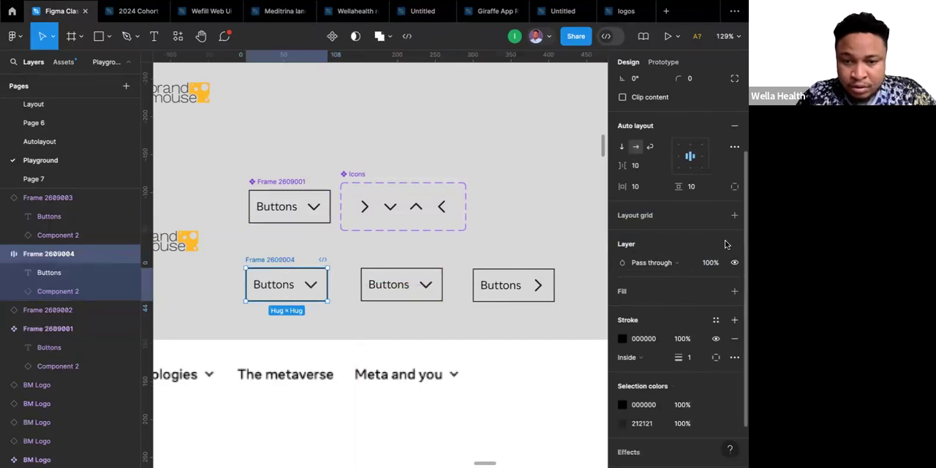
{"action": "double_click", "coordinate": [312, 286]}
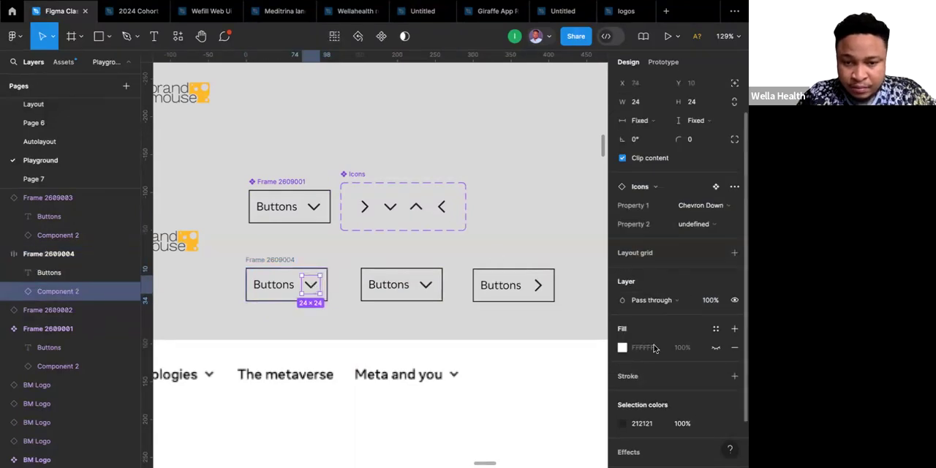
{"action": "scroll", "coordinate": [660, 249], "scroll_direction": "up", "scroll_amount": 1}
{"action": "scroll", "coordinate": [661, 250], "scroll_direction": "down", "scroll_amount": 2}
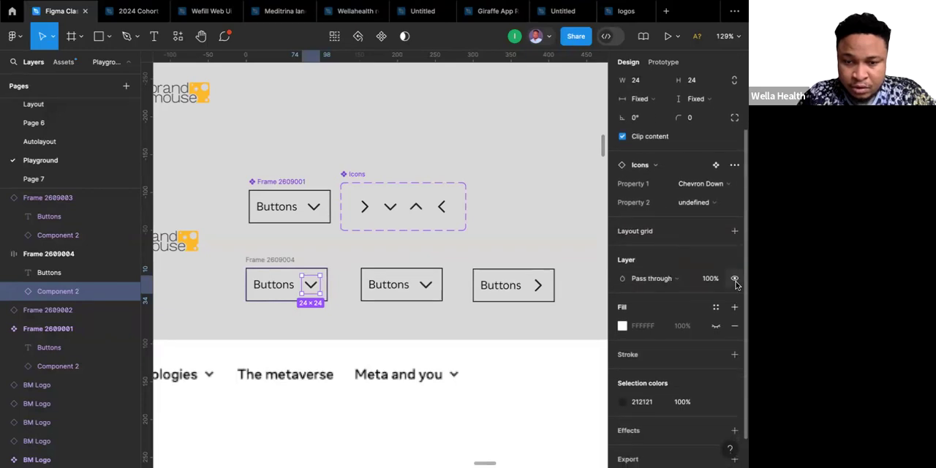
{"action": "left_click", "coordinate": [283, 257]}
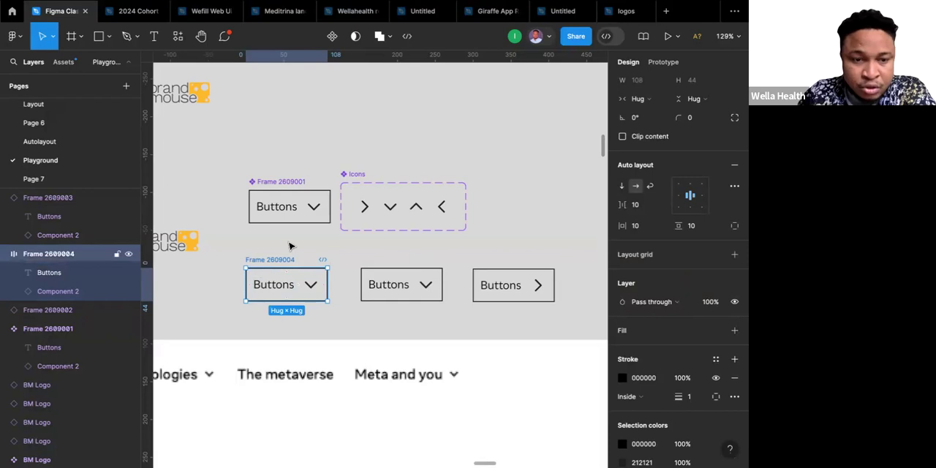
{"action": "key", "text": "Delete"}
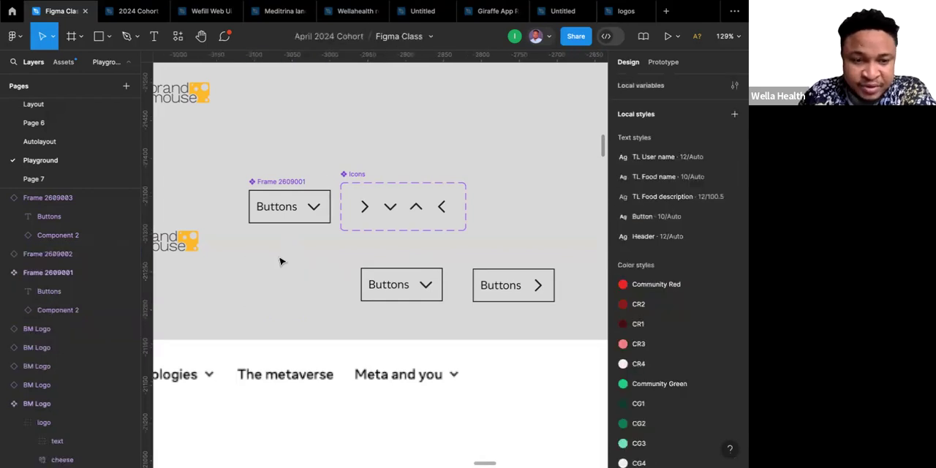
Hide the chevron layer in the main button component and show it again.
{"action": "left_click", "coordinate": [314, 207]}
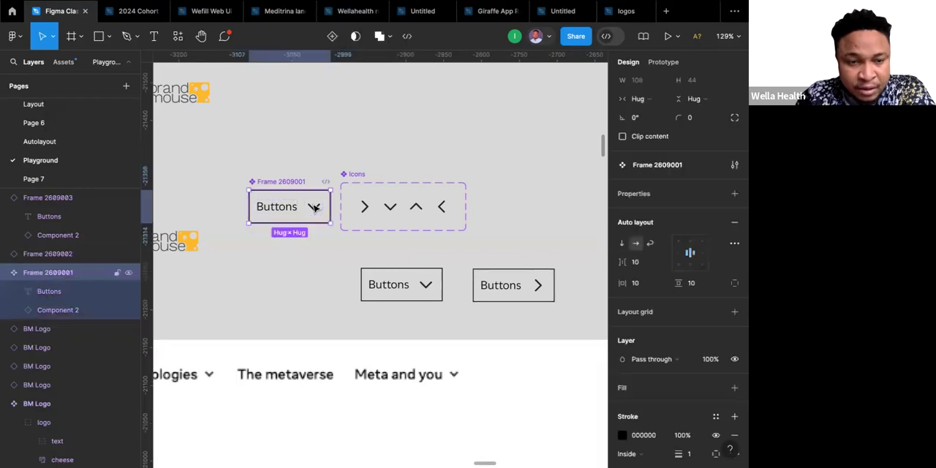
{"action": "left_click", "coordinate": [314, 207]}
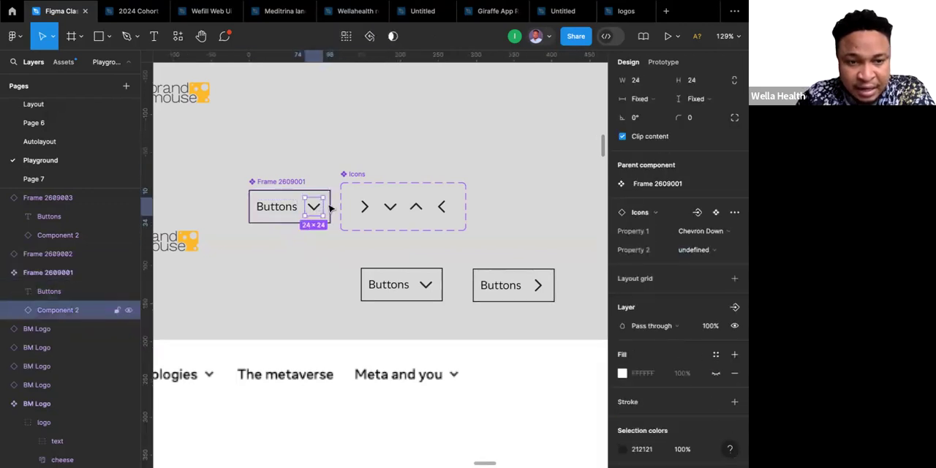
{"action": "left_click", "coordinate": [734, 327]}
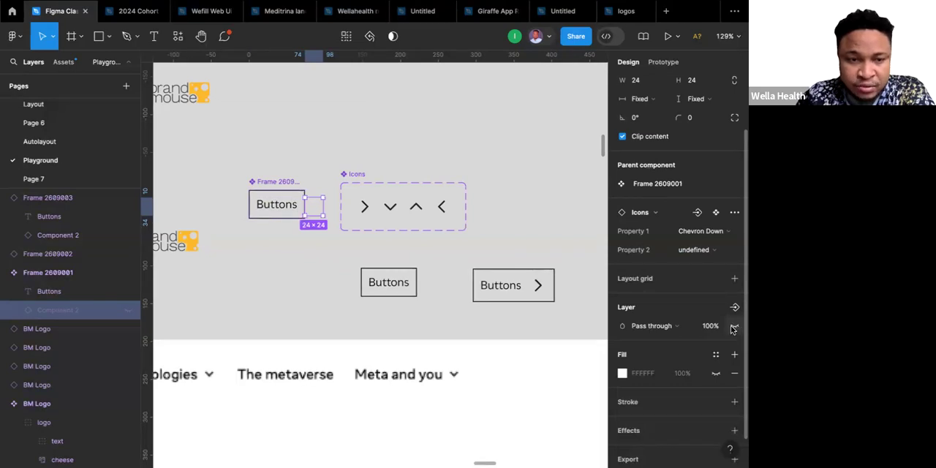
{"action": "left_click", "coordinate": [734, 328]}
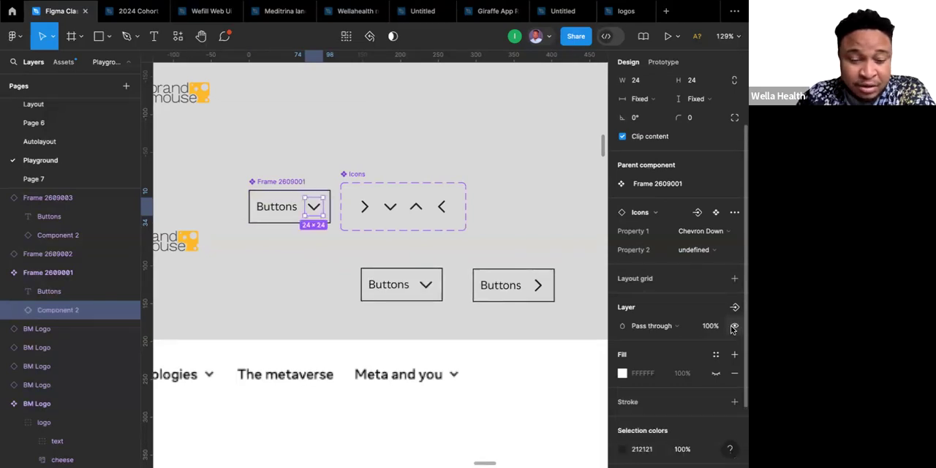
Change the main button component's vertical sizing from Hug to Fixed, keeping its height at 44.
{"action": "left_click", "coordinate": [284, 187]}
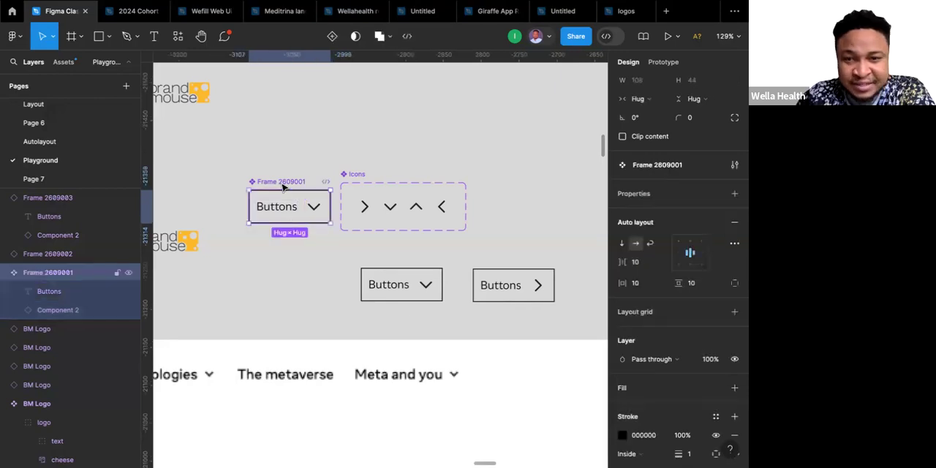
{"action": "scroll", "coordinate": [661, 181], "scroll_direction": "up", "scroll_amount": 2}
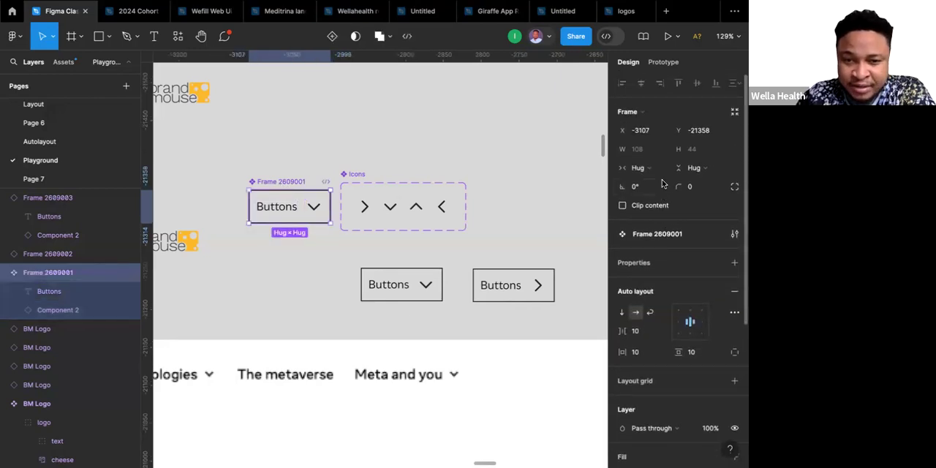
{"action": "left_click", "coordinate": [694, 168]}
{"action": "left_click", "coordinate": [690, 153]}
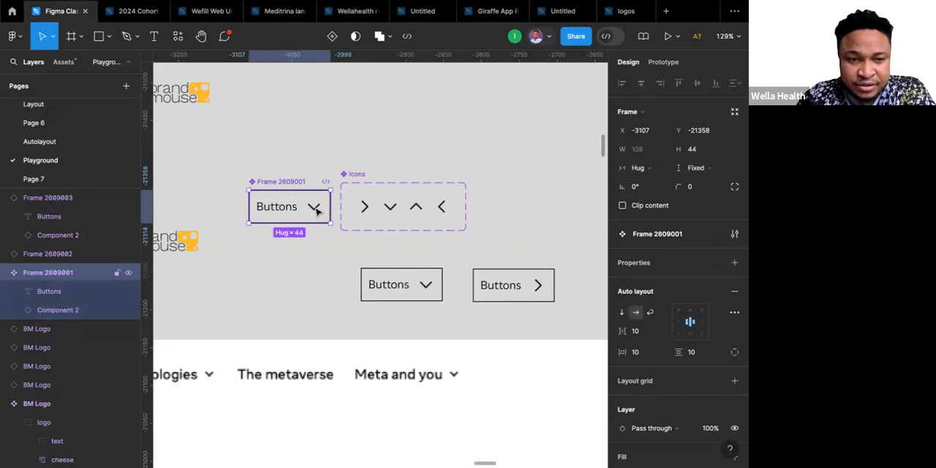
Toggle the visibility of the main button component's chevron, leave it hidden, and check the Chevron Right icon in the other instance.
{"action": "left_click", "coordinate": [315, 211]}
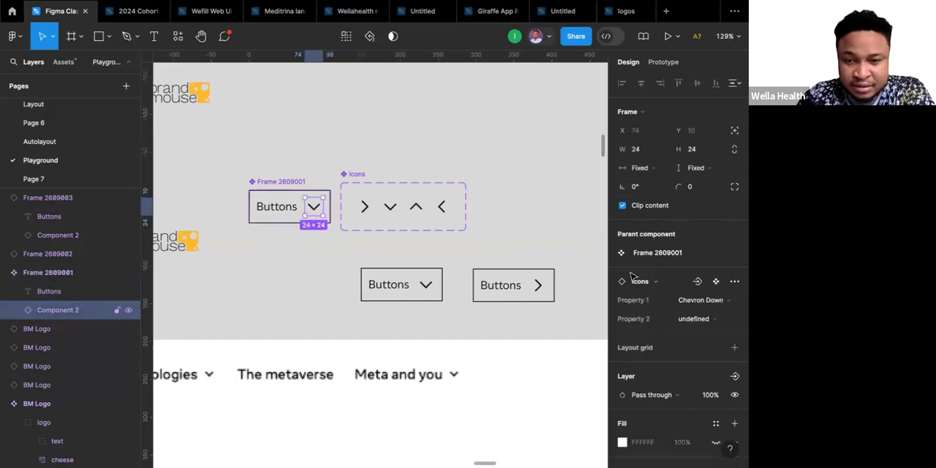
{"action": "left_click", "coordinate": [733, 394]}
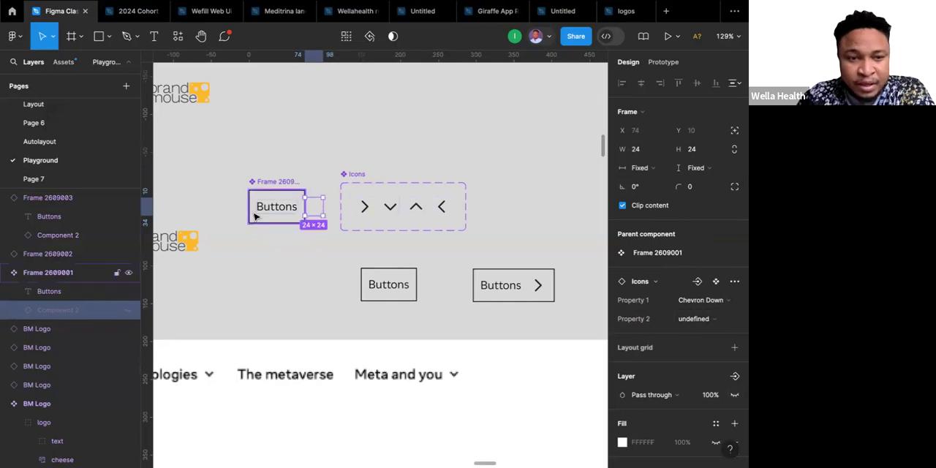
{"action": "scroll", "coordinate": [288, 197], "scroll_direction": "down", "scroll_amount": 3}
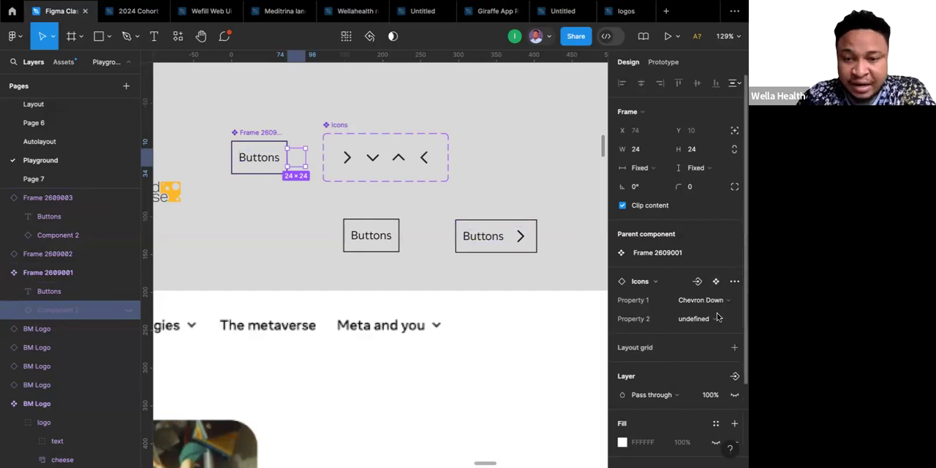
{"action": "left_click", "coordinate": [734, 395]}
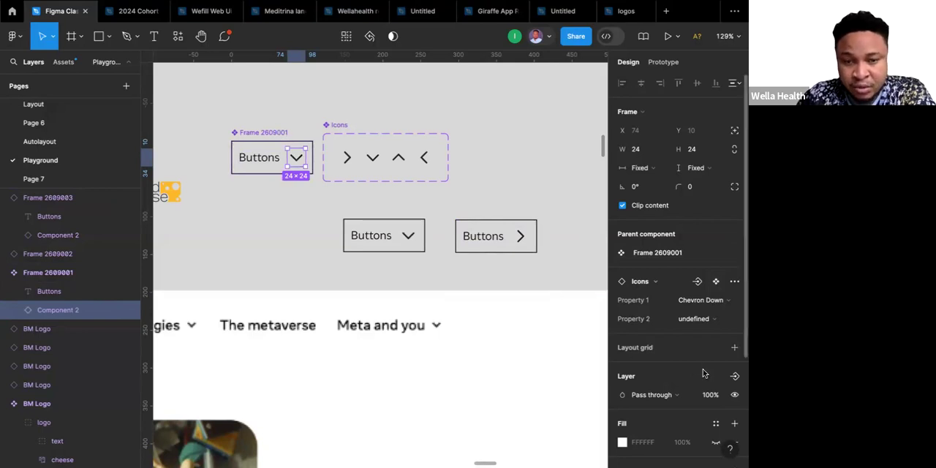
{"action": "scroll", "coordinate": [702, 368], "scroll_direction": "down", "scroll_amount": 2}
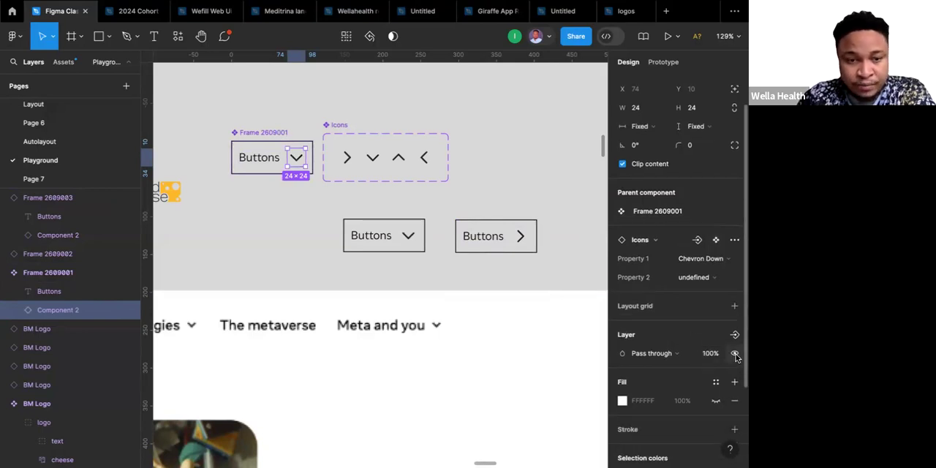
{"action": "left_click", "coordinate": [735, 353]}
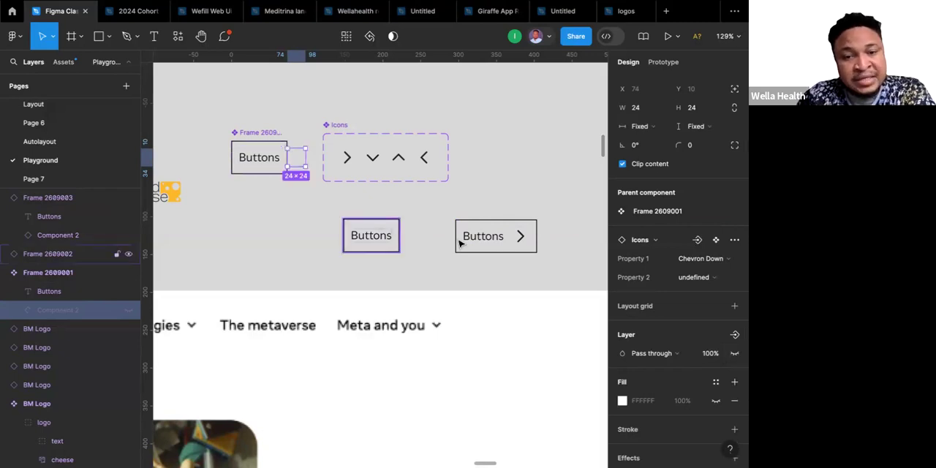
{"action": "left_click", "coordinate": [520, 240]}
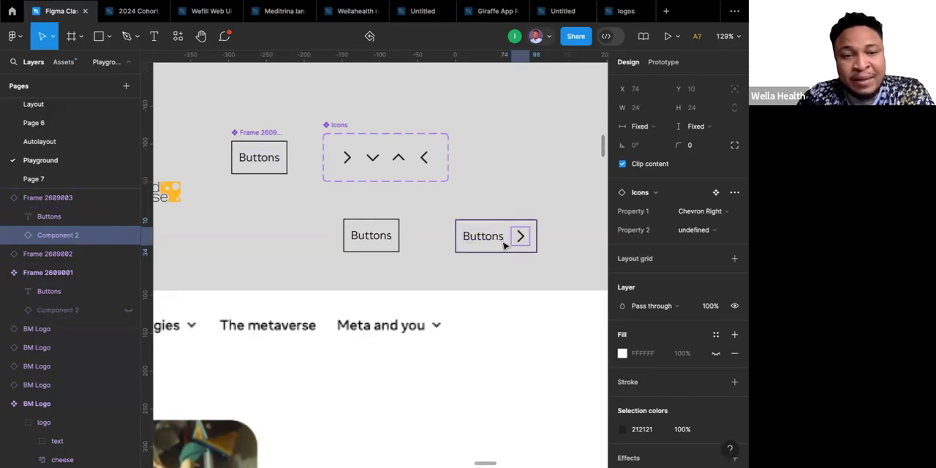
Preview the Utile font weights up to Black on the main component's Buttons text, and close the list without choosing one.
{"action": "left_click", "coordinate": [270, 164]}
{"action": "double_click", "coordinate": [269, 161]}
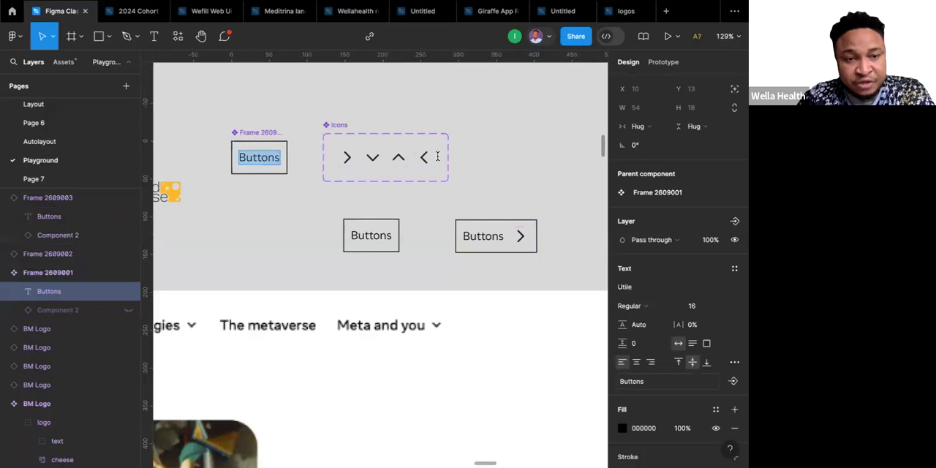
{"action": "left_click", "coordinate": [636, 305]}
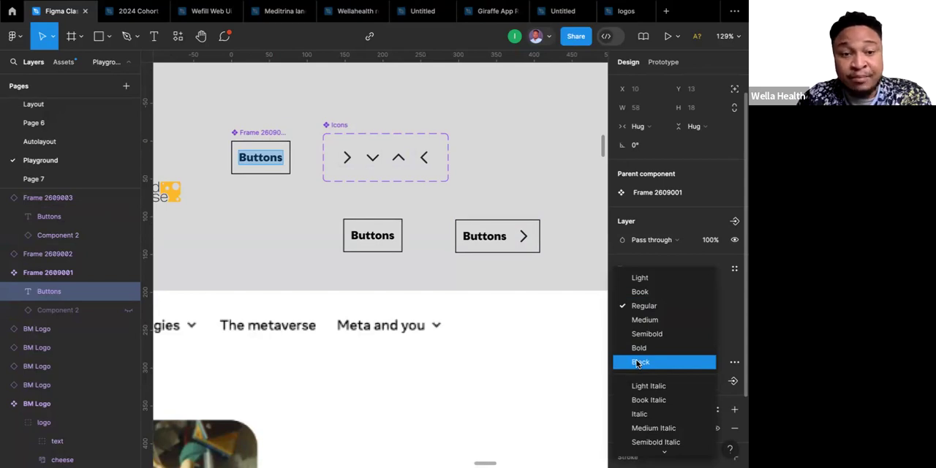
{"action": "left_click", "coordinate": [484, 214]}
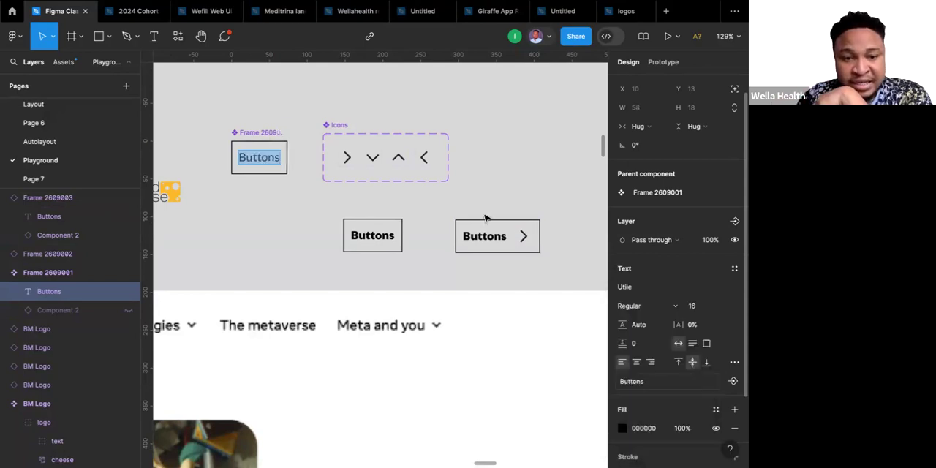
Set the Buttons text in the instance with the right-pointing chevron to Bold weight.
{"action": "left_click", "coordinate": [479, 242]}
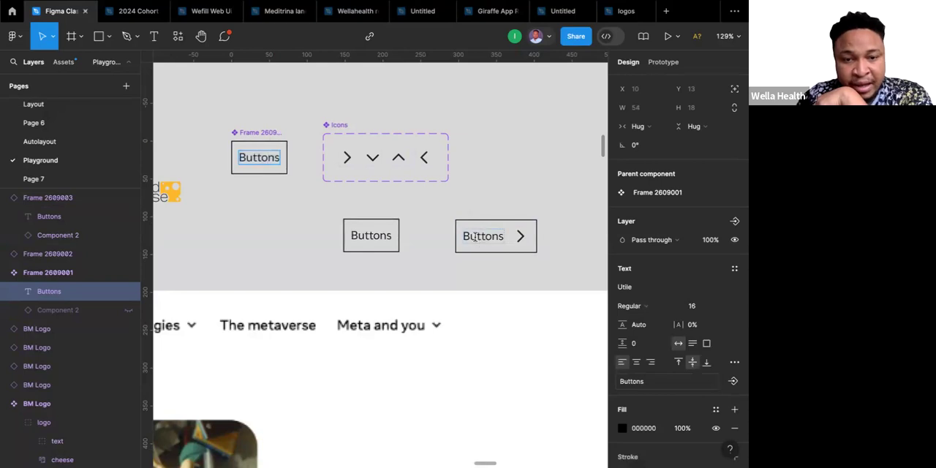
{"action": "double_click", "coordinate": [473, 236]}
{"action": "left_click", "coordinate": [475, 236]}
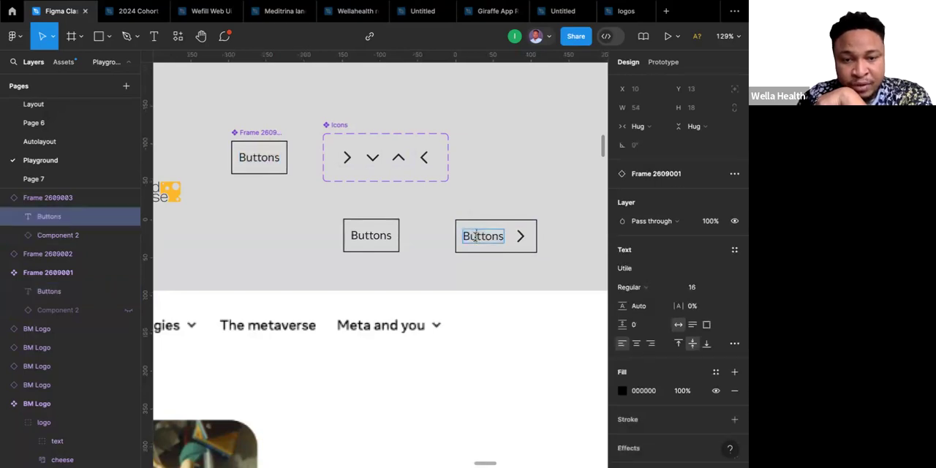
{"action": "double_click", "coordinate": [476, 236]}
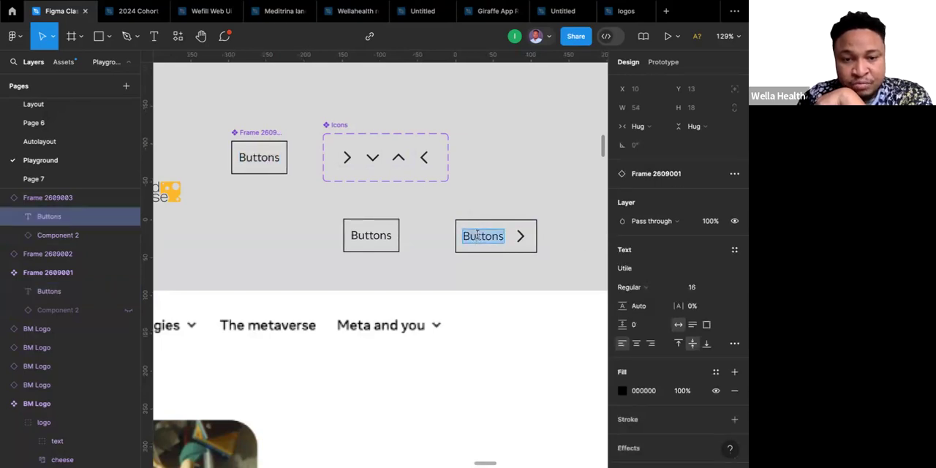
{"action": "left_click", "coordinate": [633, 288]}
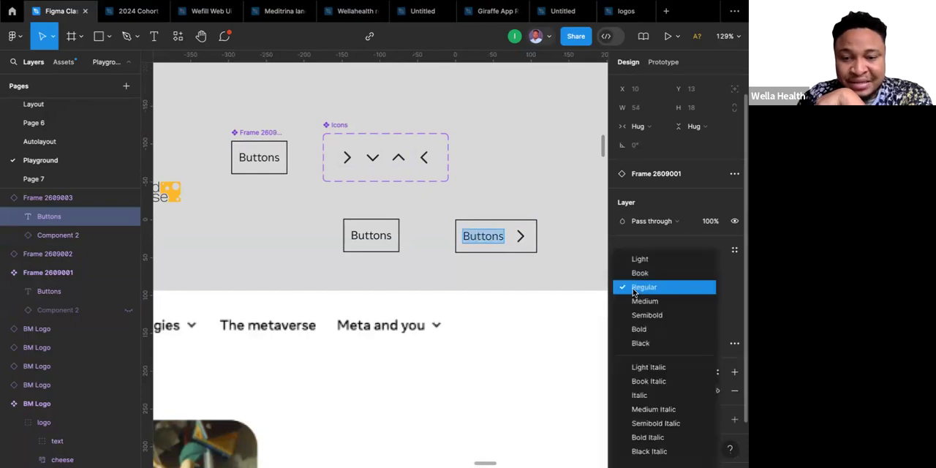
{"action": "left_click", "coordinate": [638, 329]}
{"action": "key", "text": "Escape"}
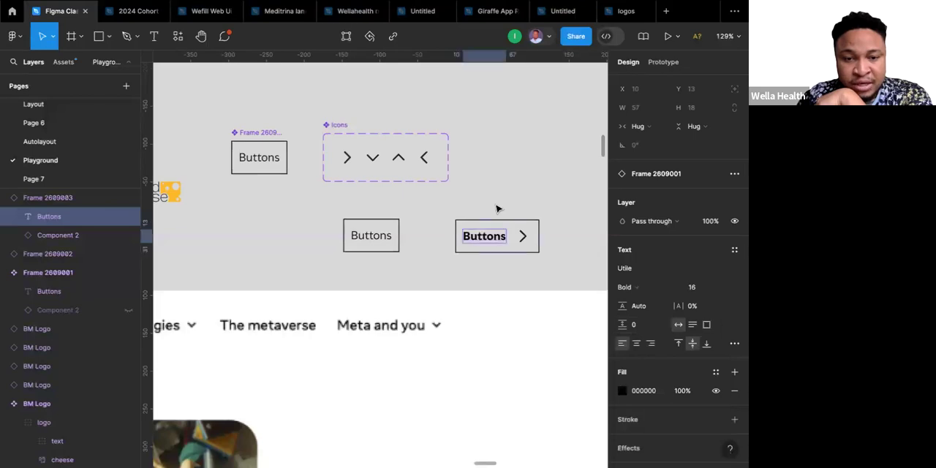
Toggle the main button component's visibility off and on, and unhide its chevron layer.
{"action": "left_click", "coordinate": [270, 159]}
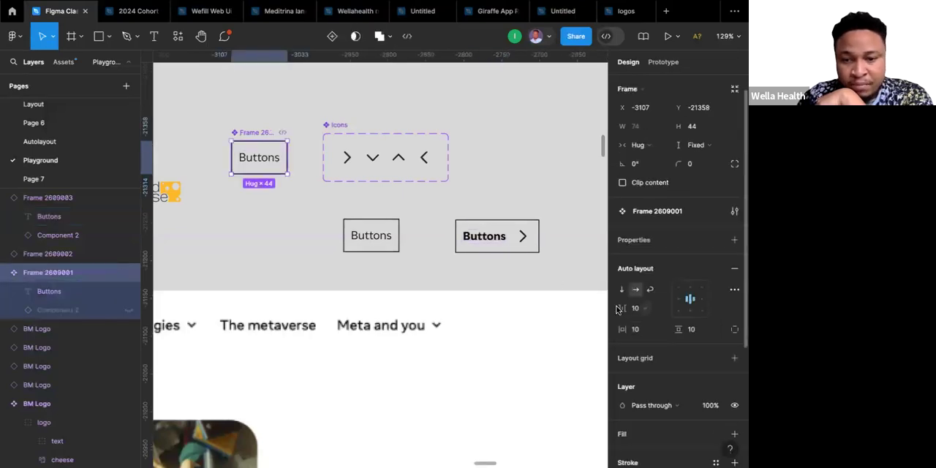
{"action": "scroll", "coordinate": [686, 333], "scroll_direction": "down", "scroll_amount": 3}
{"action": "scroll", "coordinate": [686, 333], "scroll_direction": "down", "scroll_amount": 1}
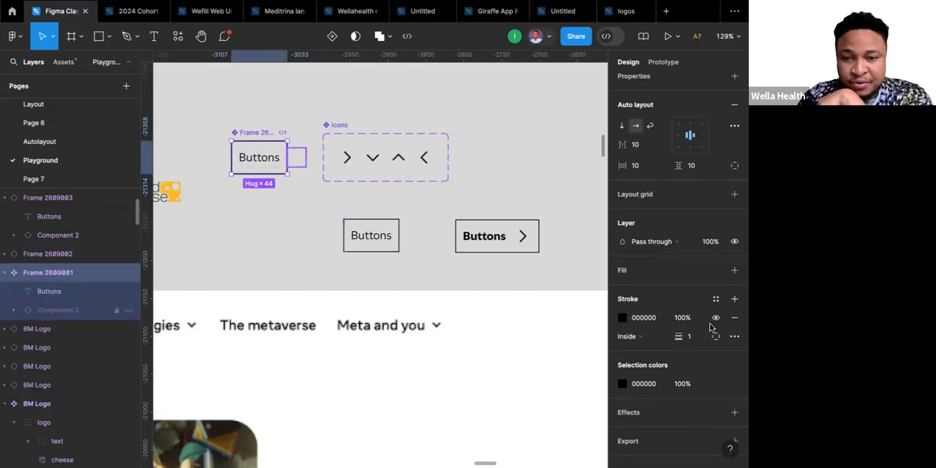
{"action": "left_click", "coordinate": [734, 242]}
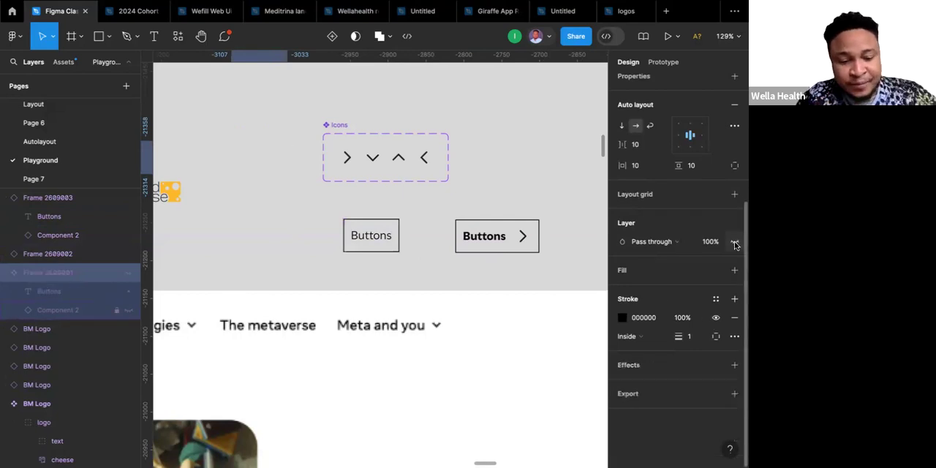
{"action": "left_click", "coordinate": [734, 242]}
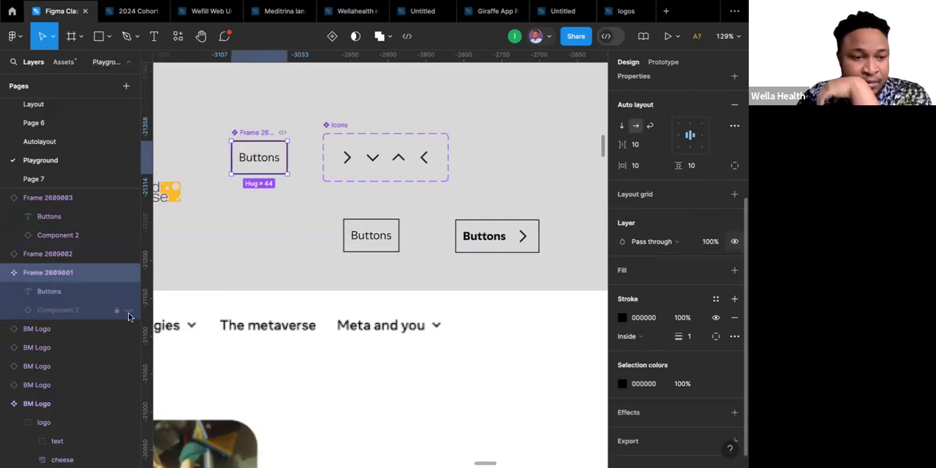
{"action": "left_click", "coordinate": [128, 313]}
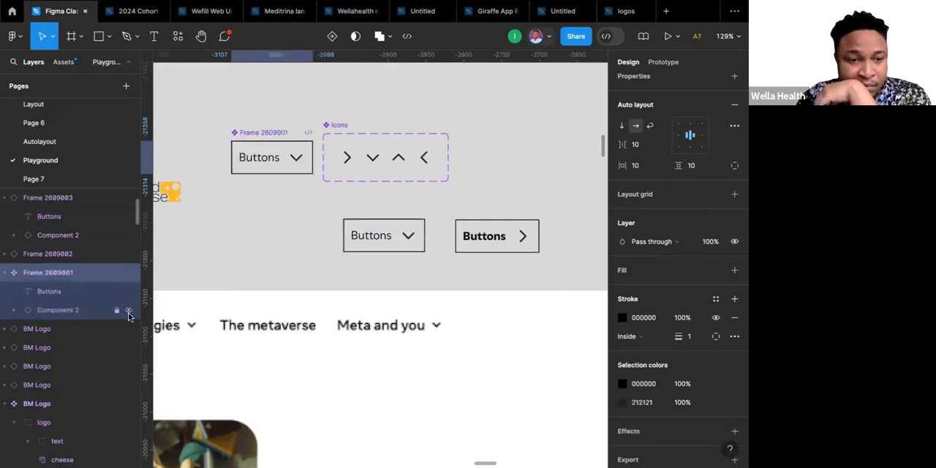
Preview other Utile font weights on the main component's Buttons text without applying any of them.
{"action": "left_click", "coordinate": [275, 161]}
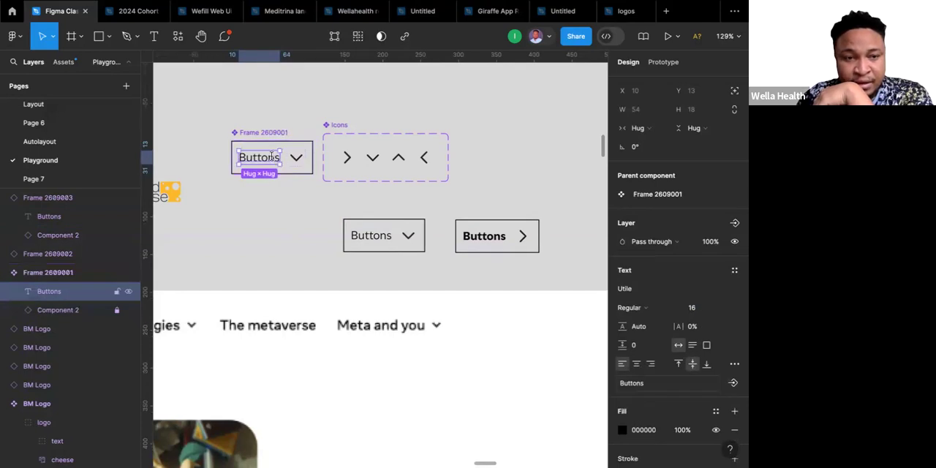
{"action": "double_click", "coordinate": [275, 160]}
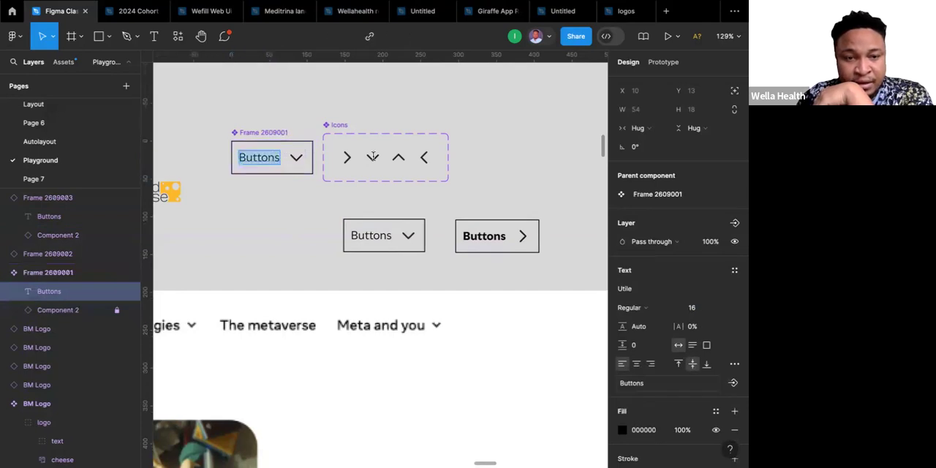
{"action": "left_click", "coordinate": [676, 310]}
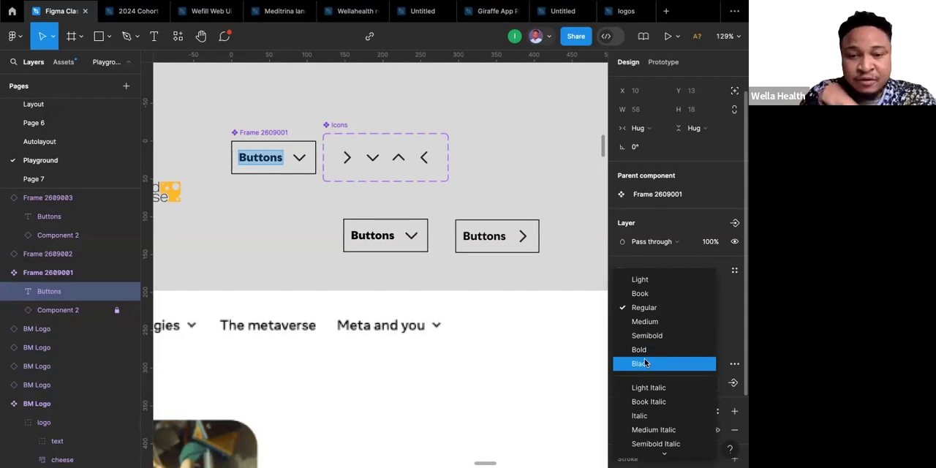
{"action": "left_click", "coordinate": [275, 132]}
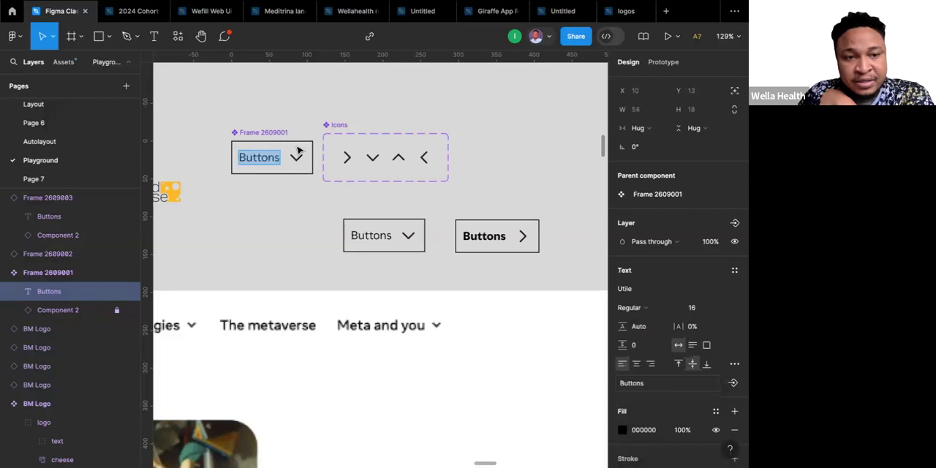
Round the main button component's corners, trying a radius of 5 and settling on 10.
{"action": "left_click", "coordinate": [297, 150]}
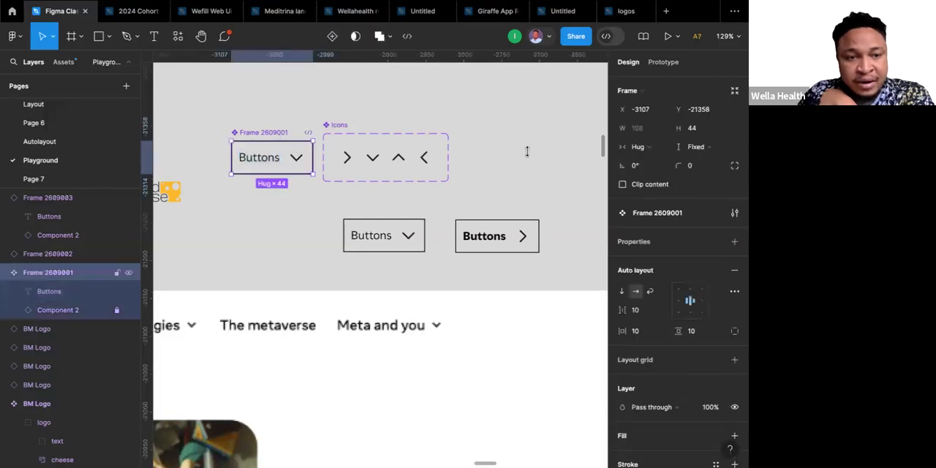
{"action": "left_click", "coordinate": [706, 169]}
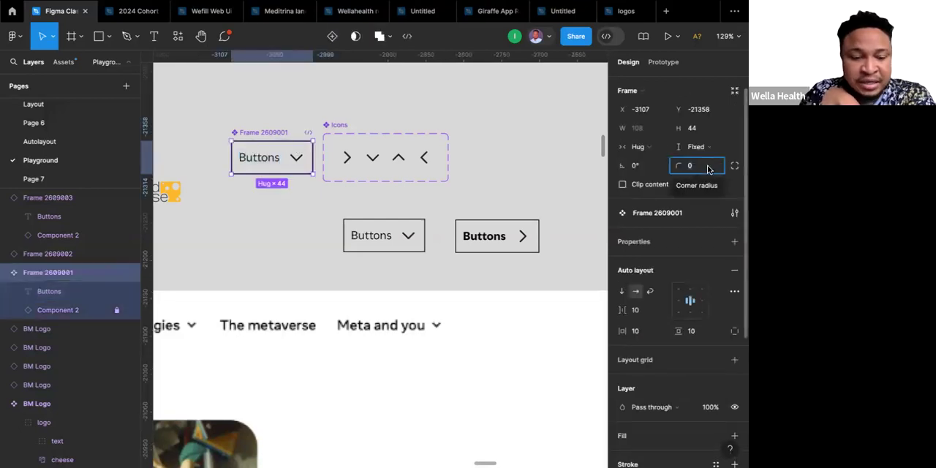
{"action": "type", "text": "5"}
{"action": "key", "text": "Return"}
{"action": "left_click", "coordinate": [698, 168]}
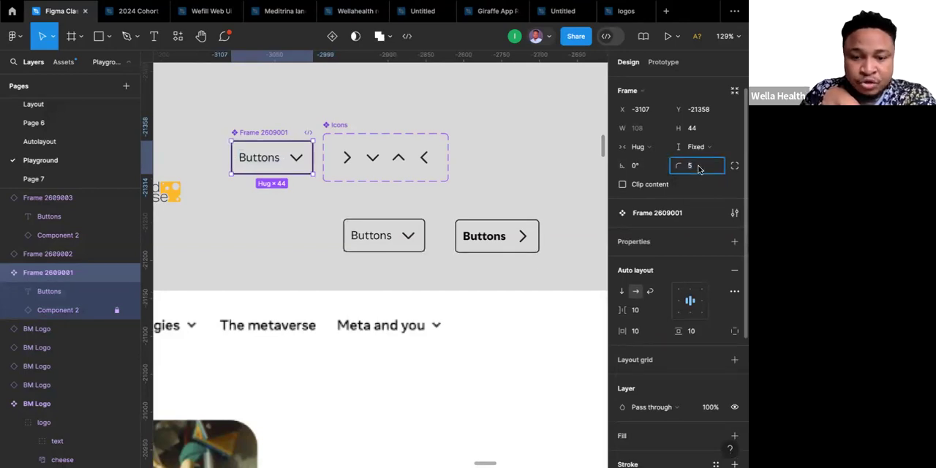
{"action": "type", "text": "10"}
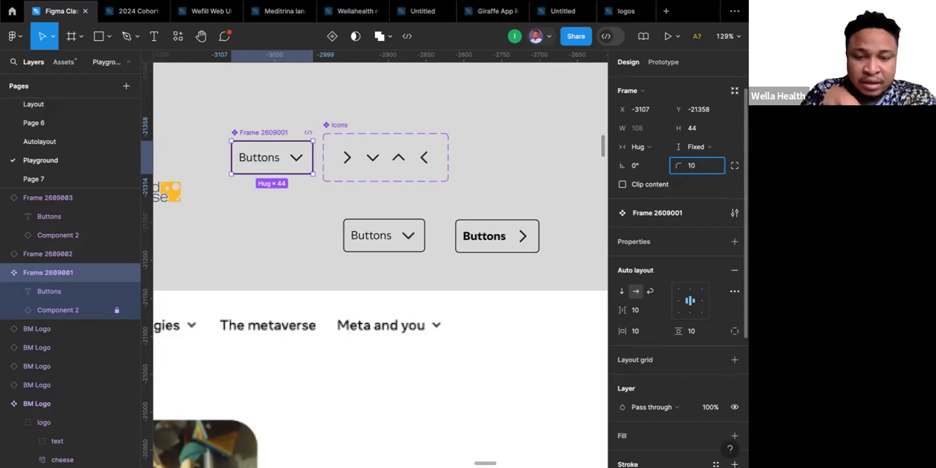
{"action": "key", "text": "Return"}
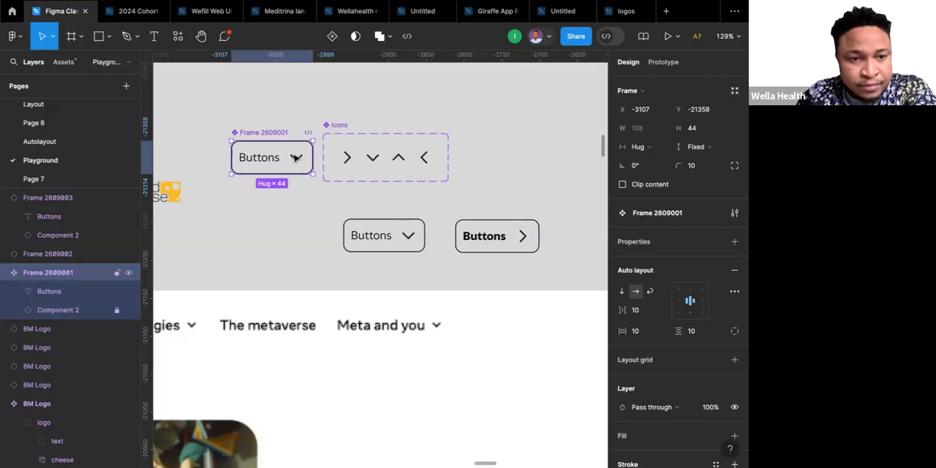
{"action": "left_click", "coordinate": [279, 113]}
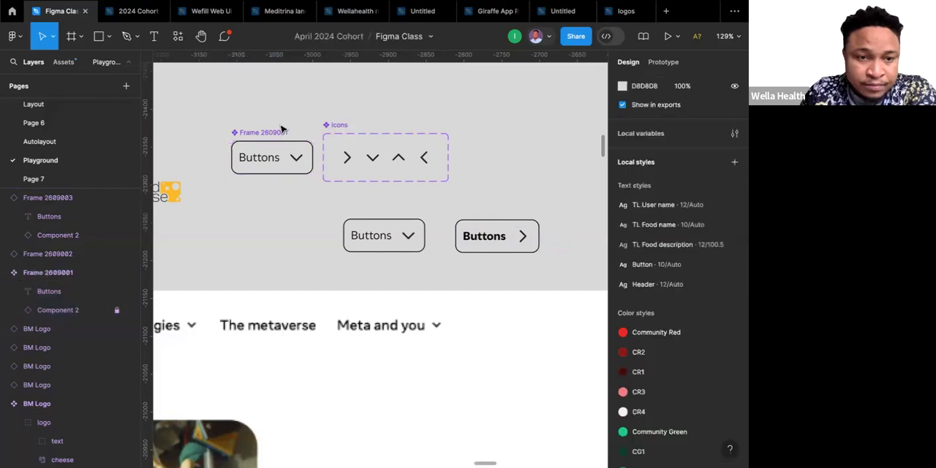
{"action": "left_click", "coordinate": [296, 162]}
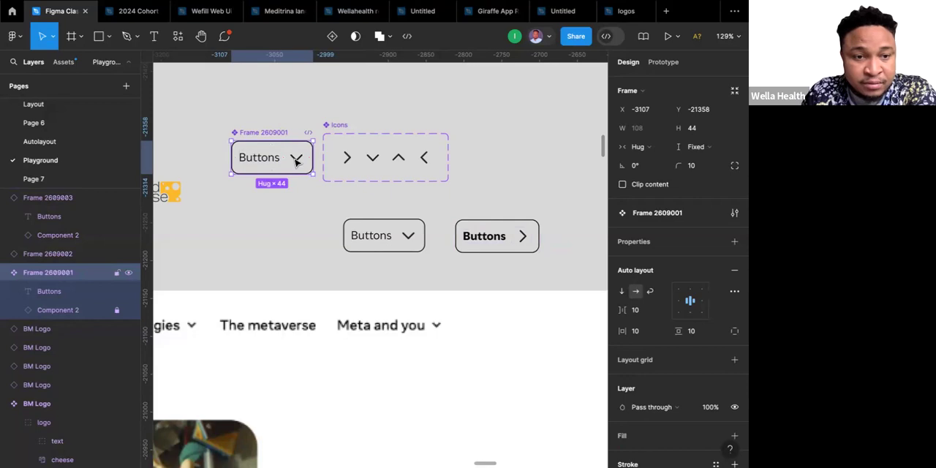
{"action": "left_click", "coordinate": [275, 158]}
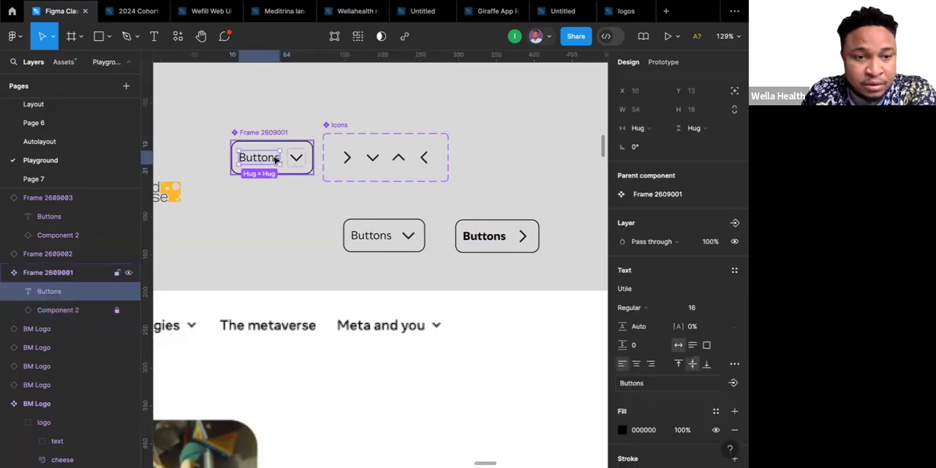
{"action": "left_click", "coordinate": [300, 159]}
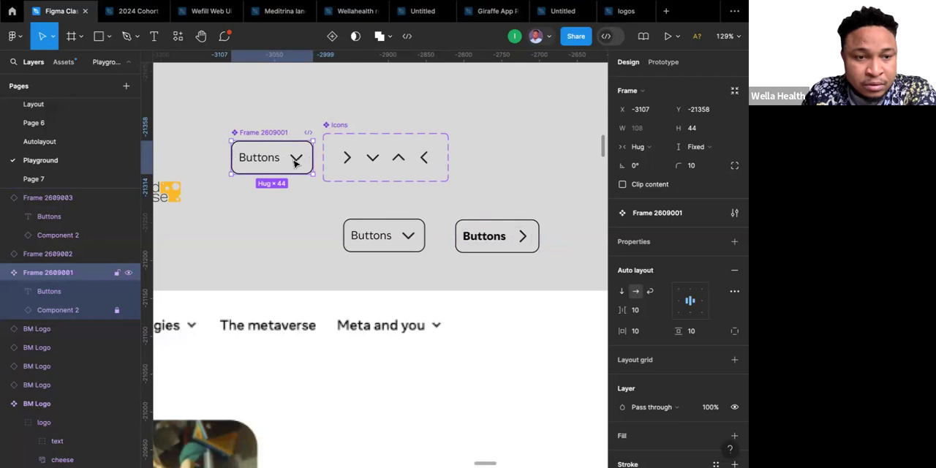
{"action": "left_click", "coordinate": [297, 204]}
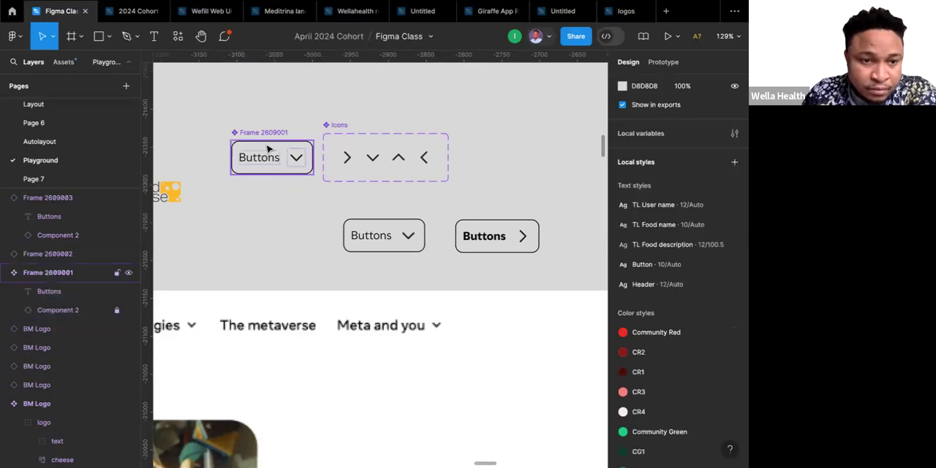
Create a boolean component property named "icon" with value True for the chevron layer in the main button component.
{"action": "left_click", "coordinate": [295, 156]}
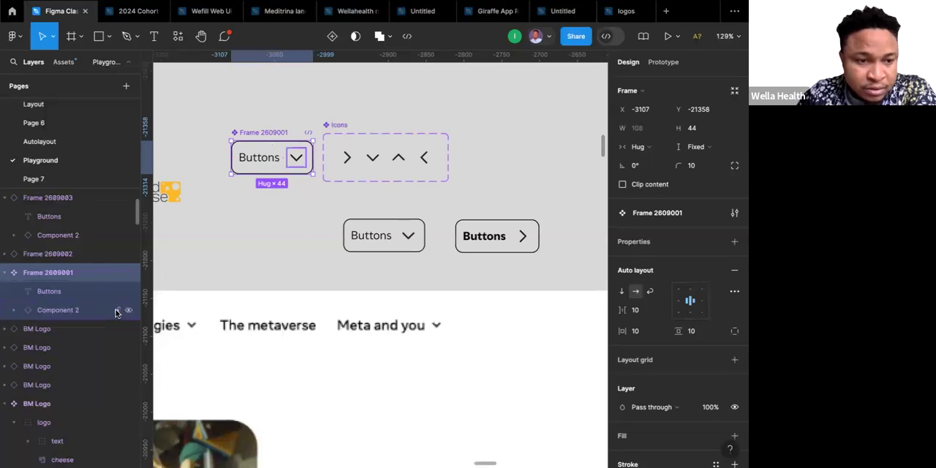
{"action": "left_click", "coordinate": [296, 159]}
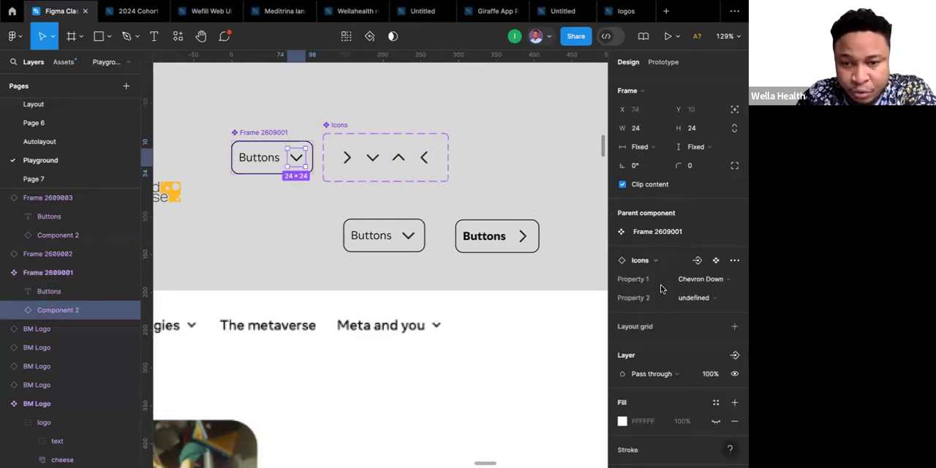
{"action": "scroll", "coordinate": [660, 288], "scroll_direction": "down", "scroll_amount": 1}
{"action": "scroll", "coordinate": [661, 288], "scroll_direction": "down", "scroll_amount": 5}
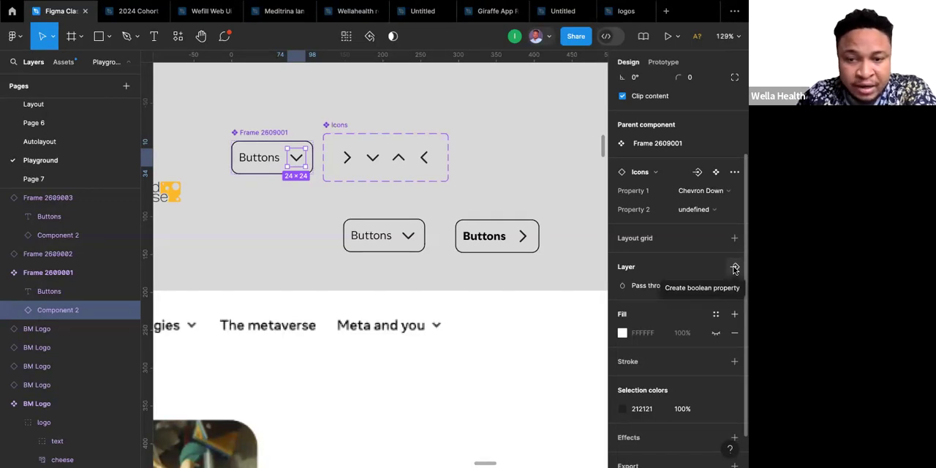
{"action": "left_click", "coordinate": [735, 268]}
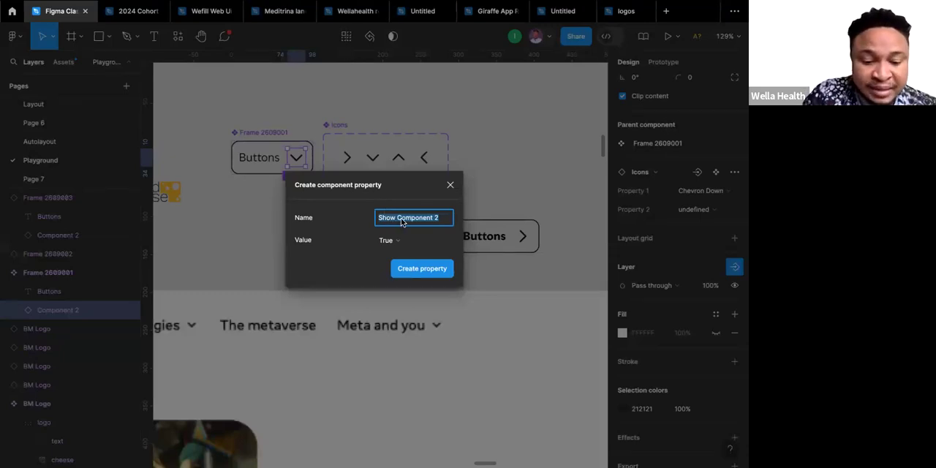
{"action": "key", "text": "BackSpace"}
{"action": "type", "text": "icon"}
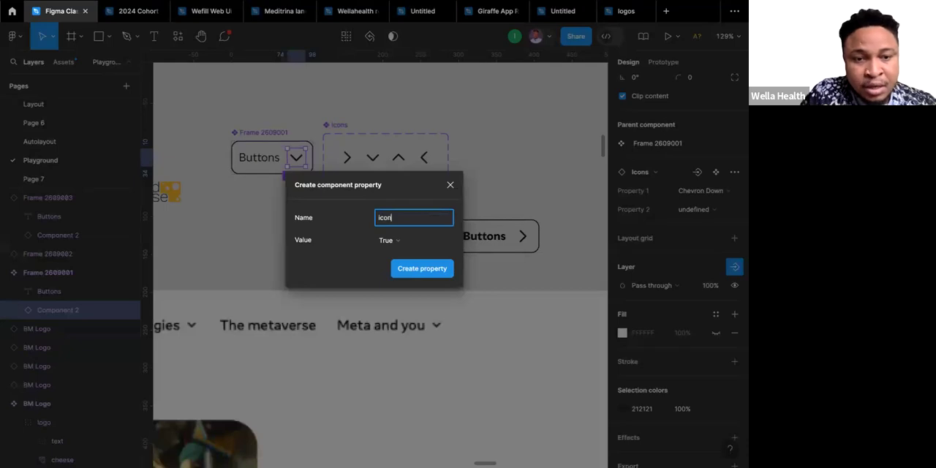
{"action": "left_click", "coordinate": [413, 270]}
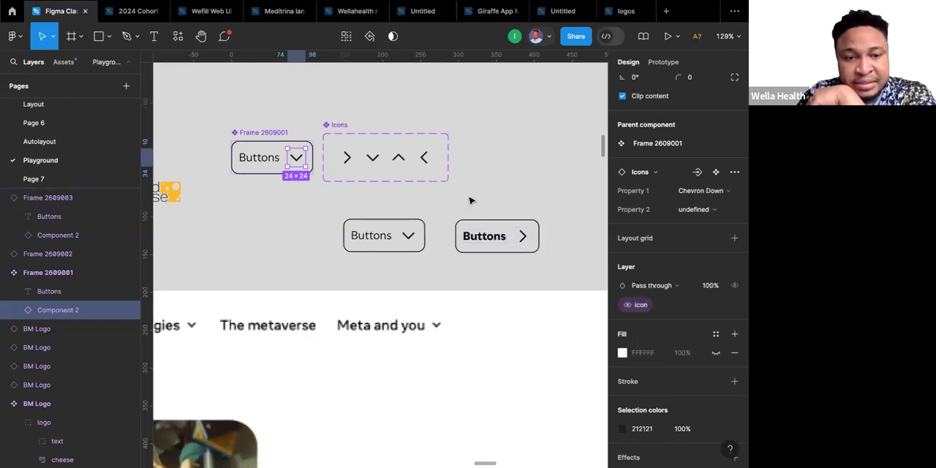
Test the icon property on the instance with the down chevron by switching it off and back on.
{"action": "left_click", "coordinate": [392, 242]}
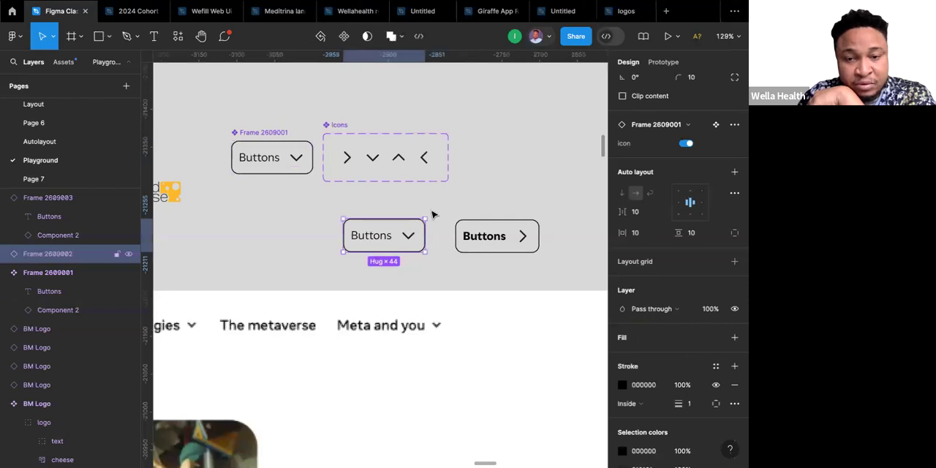
{"action": "scroll", "coordinate": [668, 256], "scroll_direction": "down", "scroll_amount": 2}
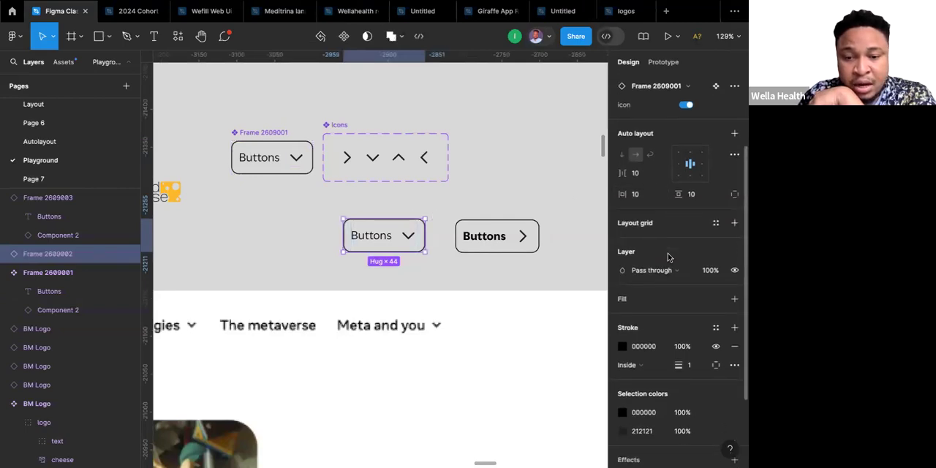
{"action": "scroll", "coordinate": [668, 253], "scroll_direction": "up", "scroll_amount": 5}
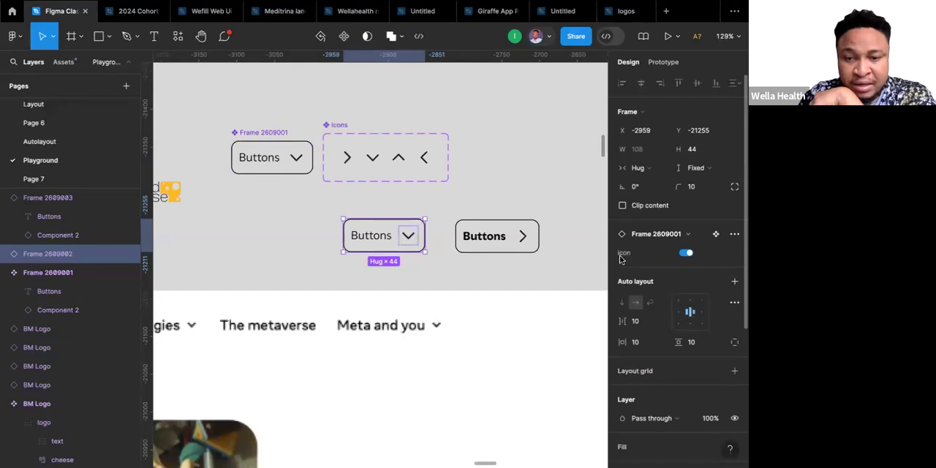
{"action": "left_click", "coordinate": [686, 253]}
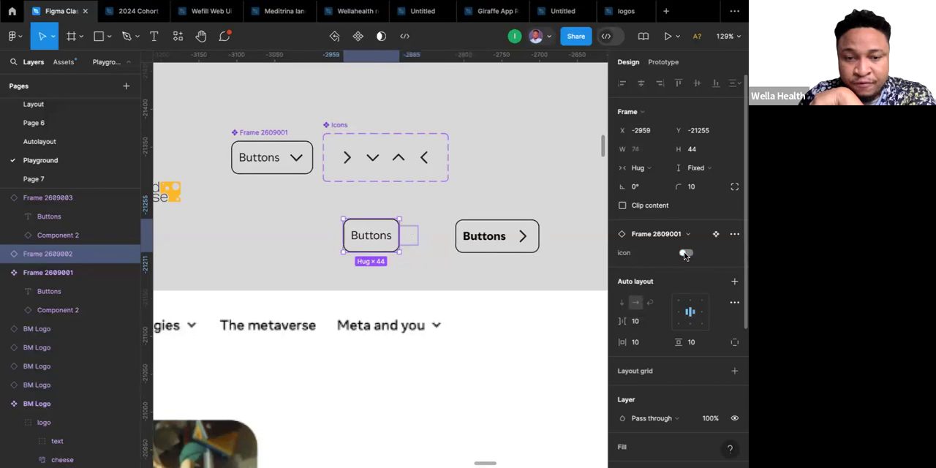
{"action": "left_click", "coordinate": [685, 254]}
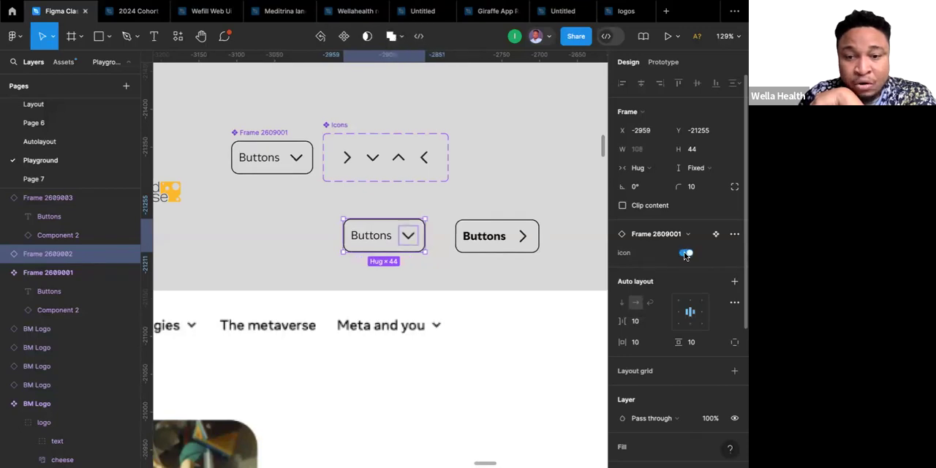
Toggle the icon property off and on repeatedly on the down-chevron button instance to check how its chevron responds.
{"action": "left_click", "coordinate": [685, 254]}
{"action": "left_click", "coordinate": [685, 254]}
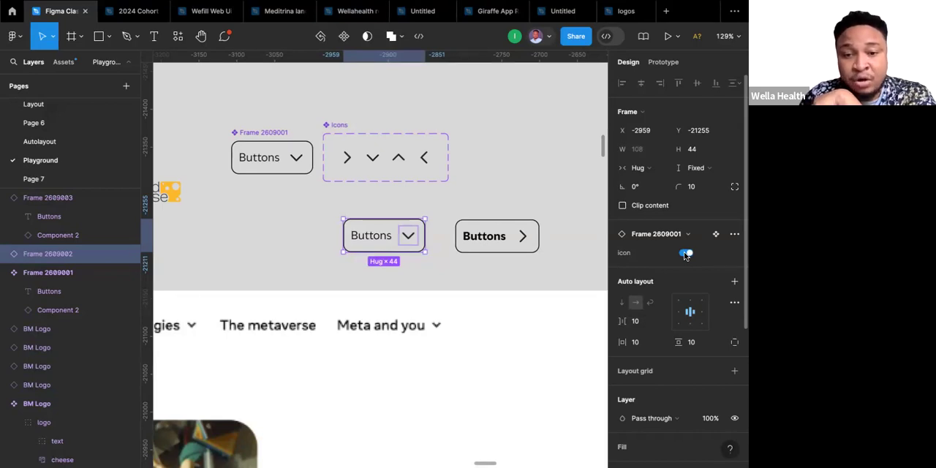
{"action": "left_click", "coordinate": [685, 253]}
{"action": "left_click", "coordinate": [685, 254]}
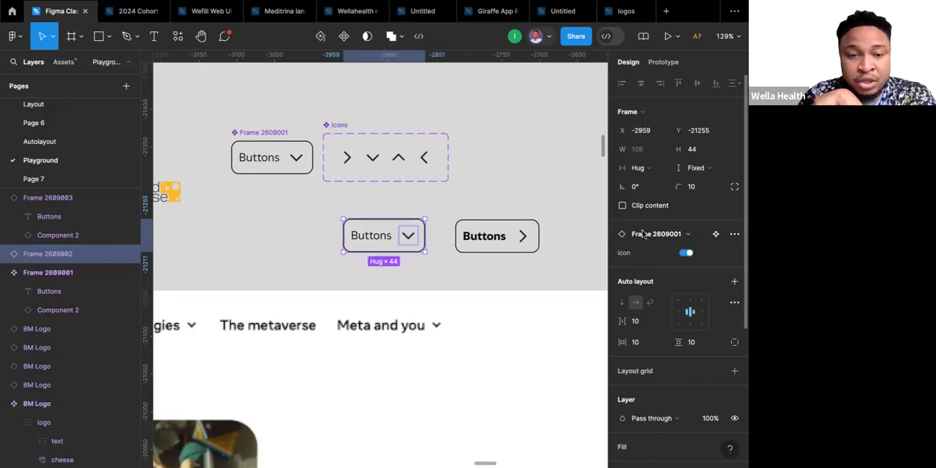
{"action": "scroll", "coordinate": [373, 151], "scroll_direction": "left", "scroll_amount": 3}
{"action": "scroll", "coordinate": [373, 150], "scroll_direction": "up", "scroll_amount": 1}
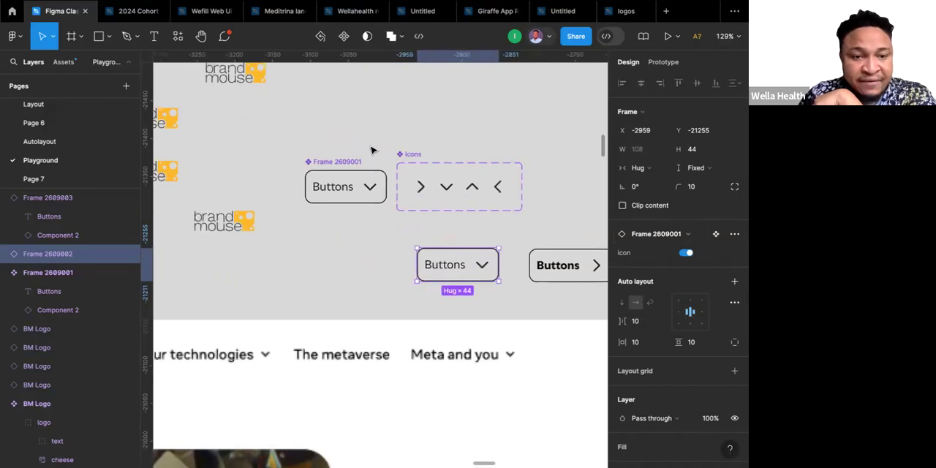
{"action": "left_click", "coordinate": [419, 188]}
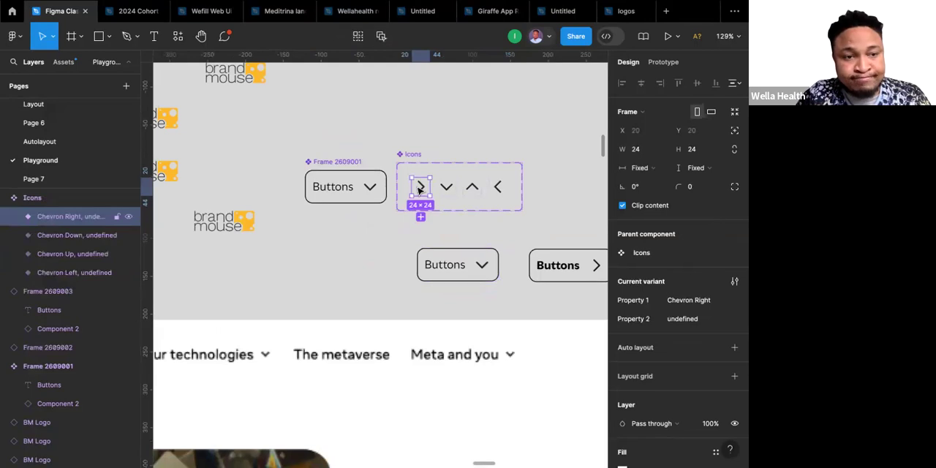
Copy the orange cheese shape out of a BM Logo instance and place it below the main button component.
{"action": "left_click", "coordinate": [256, 77]}
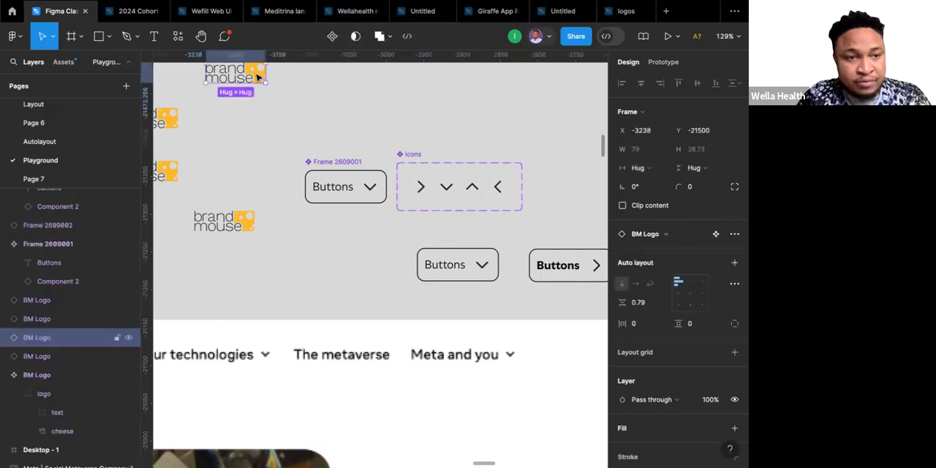
{"action": "double_click", "coordinate": [256, 77]}
{"action": "left_click_drag", "start_coordinate": [258, 78], "coordinate": [329, 240]}
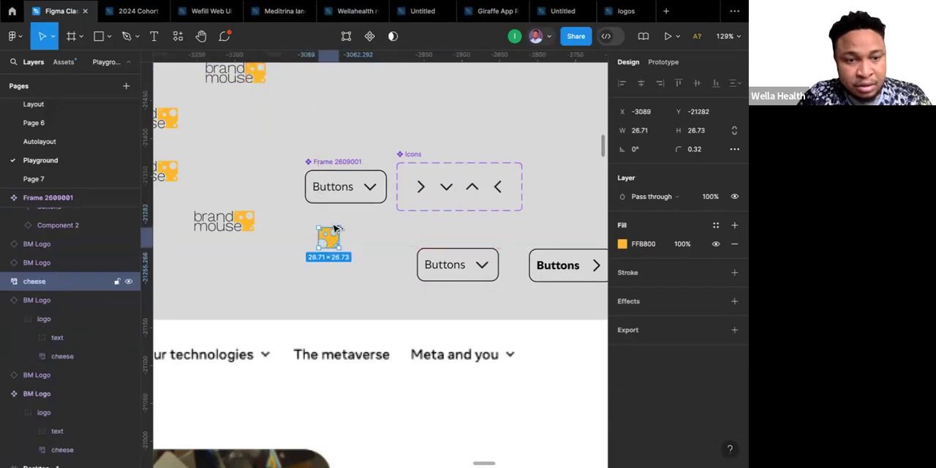
Check the size of the button's chevron icon and resize the copied cheese shape to 24 × 24.
{"action": "left_click", "coordinate": [371, 188]}
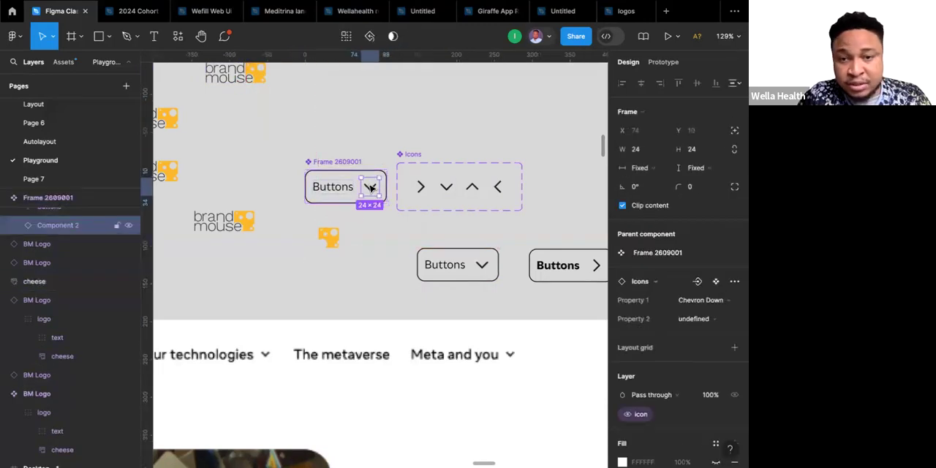
{"action": "left_click", "coordinate": [336, 238]}
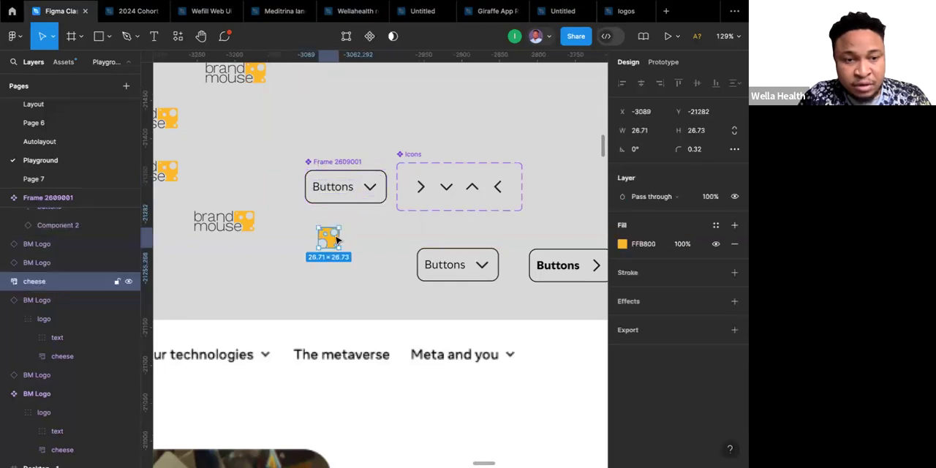
{"action": "left_click", "coordinate": [704, 137]}
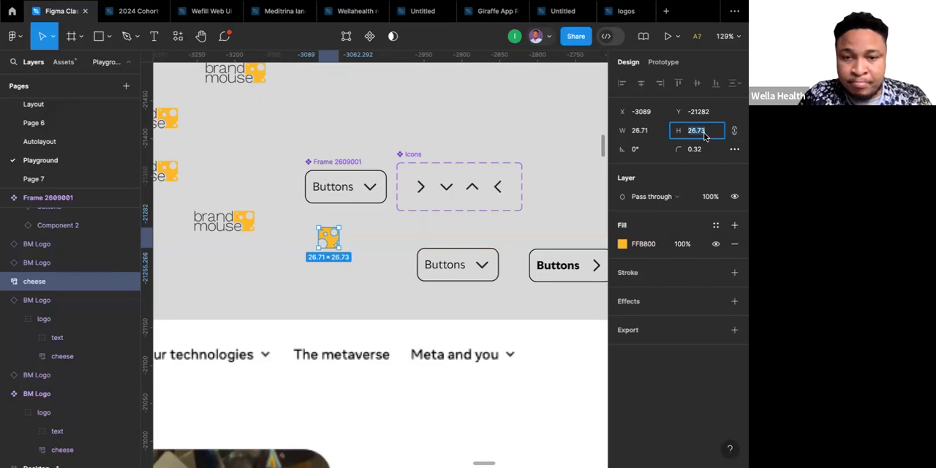
{"action": "type", "text": "24"}
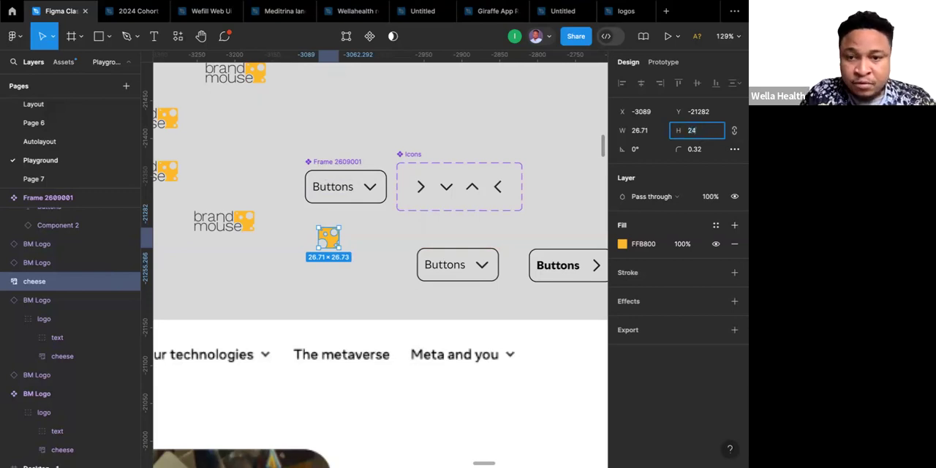
{"action": "key", "text": "Return"}
{"action": "left_click", "coordinate": [667, 132]}
{"action": "type", "text": "24"}
{"action": "key", "text": "Return"}
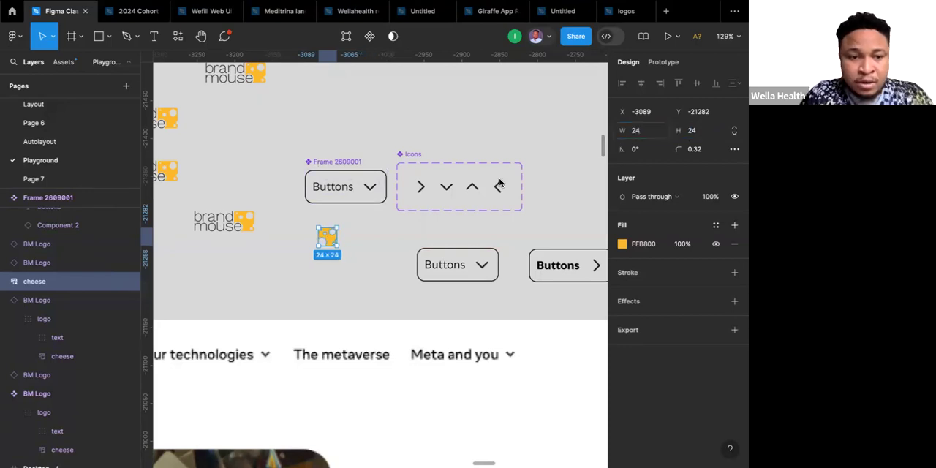
{"action": "left_click", "coordinate": [358, 245]}
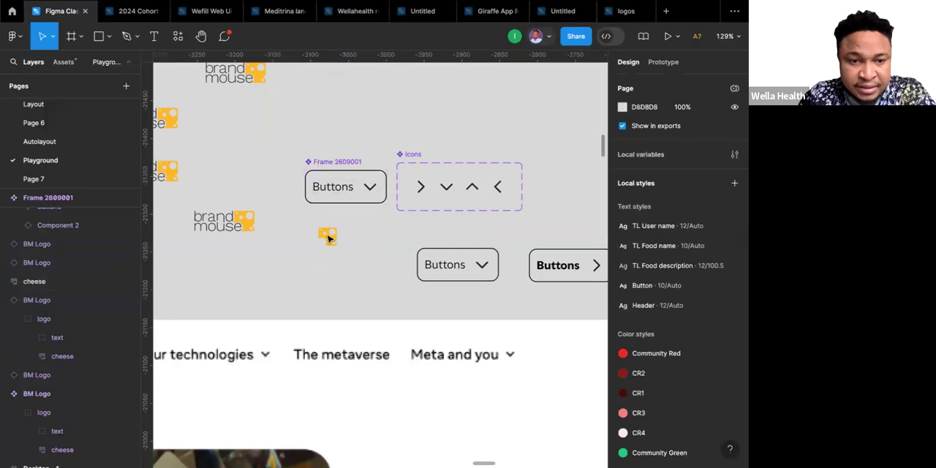
Insert the cheese shape into the main button component, ahead of the Buttons text.
{"action": "left_click", "coordinate": [327, 239]}
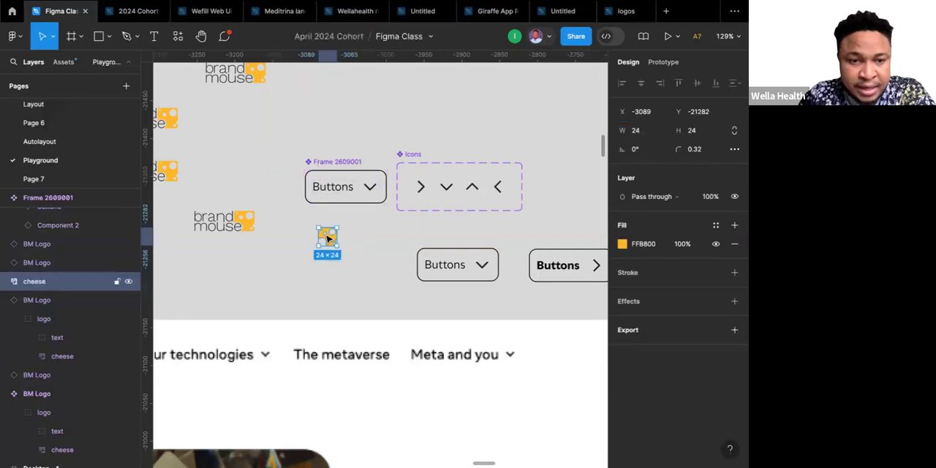
{"action": "double_click", "coordinate": [326, 237]}
{"action": "key", "text": "Escape"}
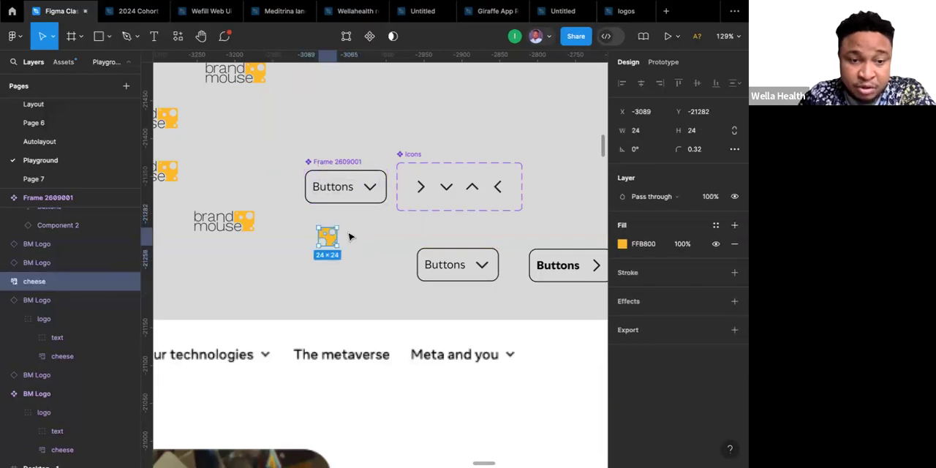
{"action": "key", "text": "Escape"}
{"action": "left_click", "coordinate": [328, 243]}
{"action": "left_click_drag", "start_coordinate": [328, 244], "coordinate": [322, 198]}
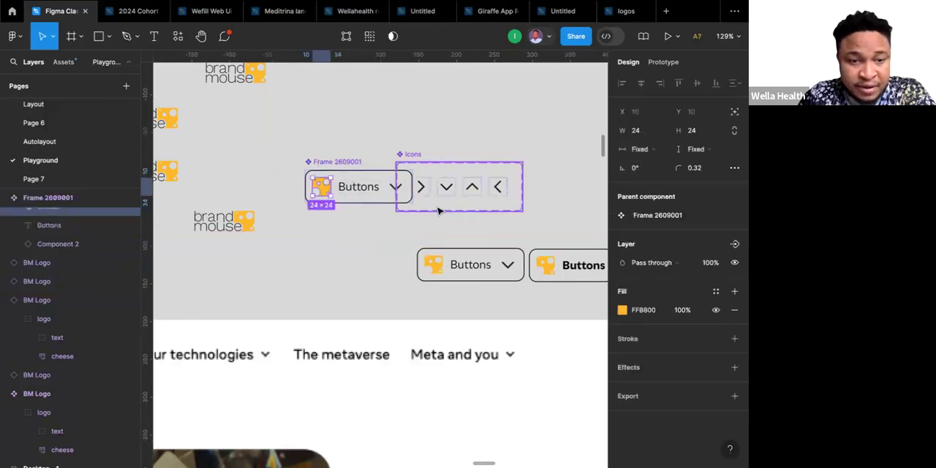
Move the Icons component set up and away from the main button component so they no longer overlap.
{"action": "scroll", "coordinate": [439, 211], "scroll_direction": "right", "scroll_amount": 2}
{"action": "scroll", "coordinate": [438, 210], "scroll_direction": "up", "scroll_amount": 1}
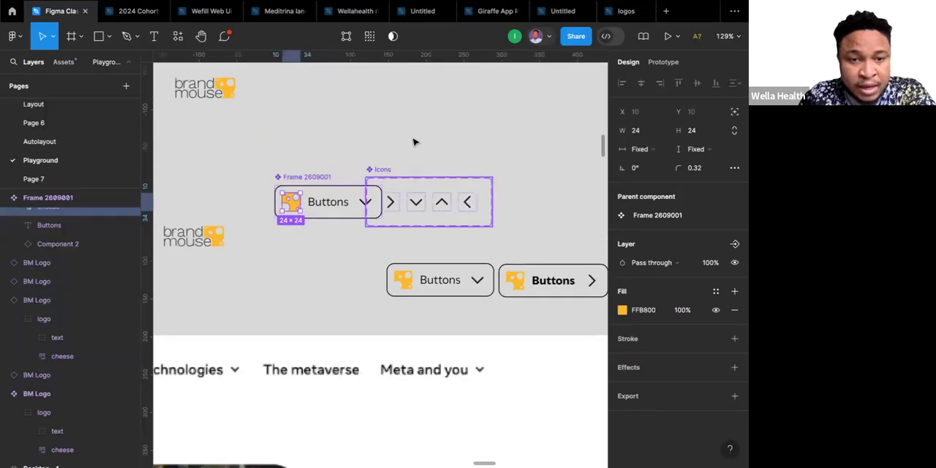
{"action": "left_click_drag", "start_coordinate": [388, 168], "coordinate": [423, 143]}
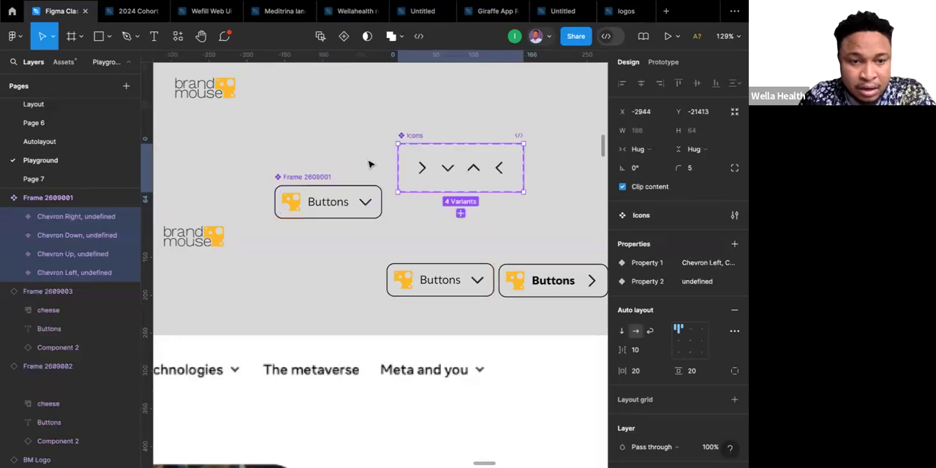
{"action": "key", "text": "Return"}
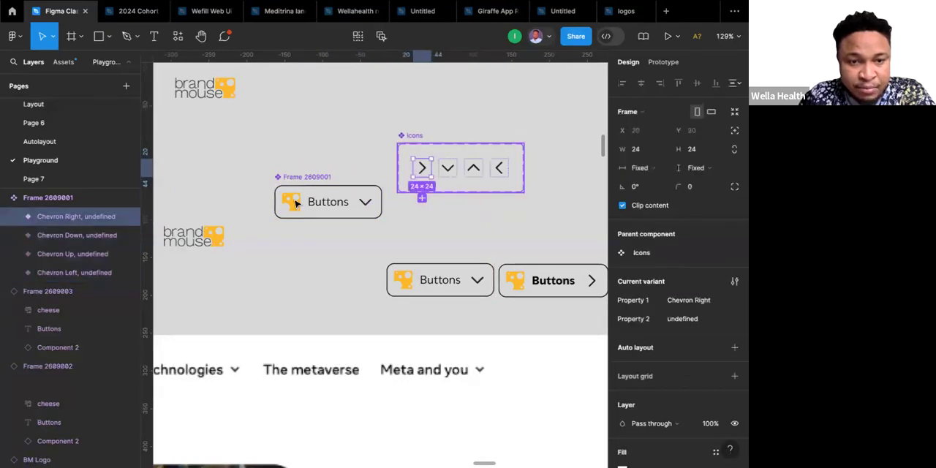
Create a boolean component property named "Show cheese" with value True for the cheese layer in the main button component.
{"action": "left_click", "coordinate": [292, 203]}
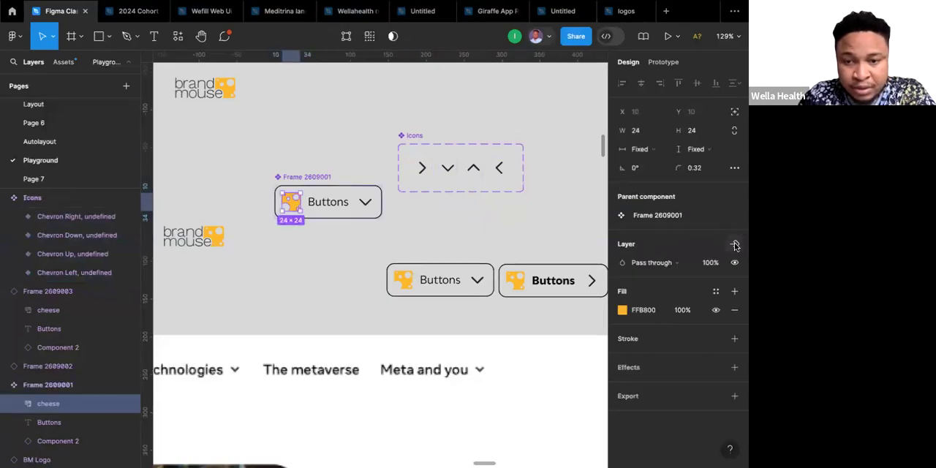
{"action": "left_click", "coordinate": [735, 246]}
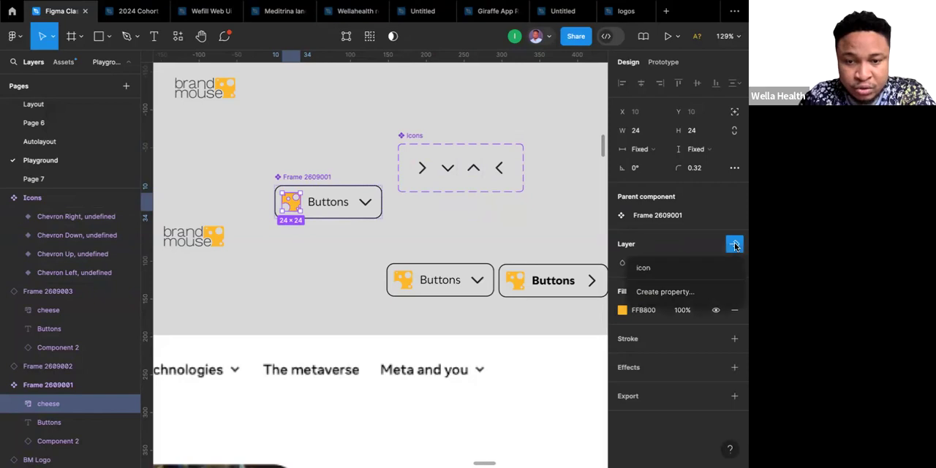
{"action": "left_click", "coordinate": [658, 292]}
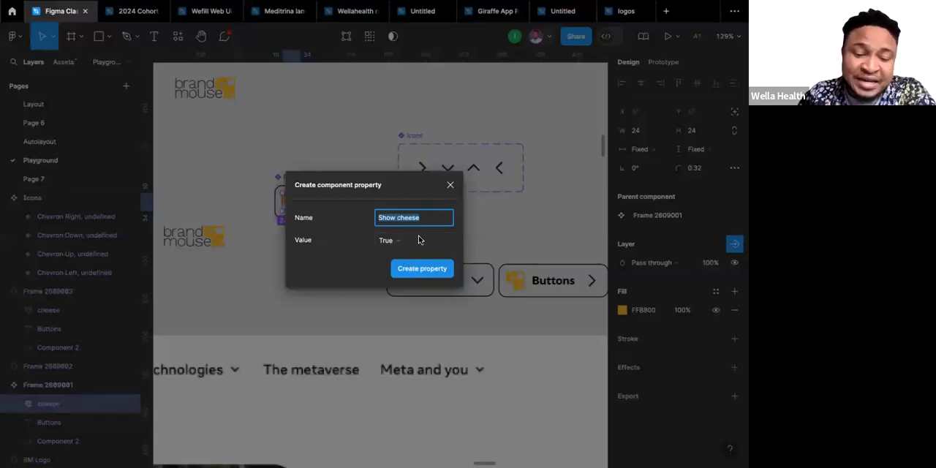
{"action": "left_click", "coordinate": [421, 268]}
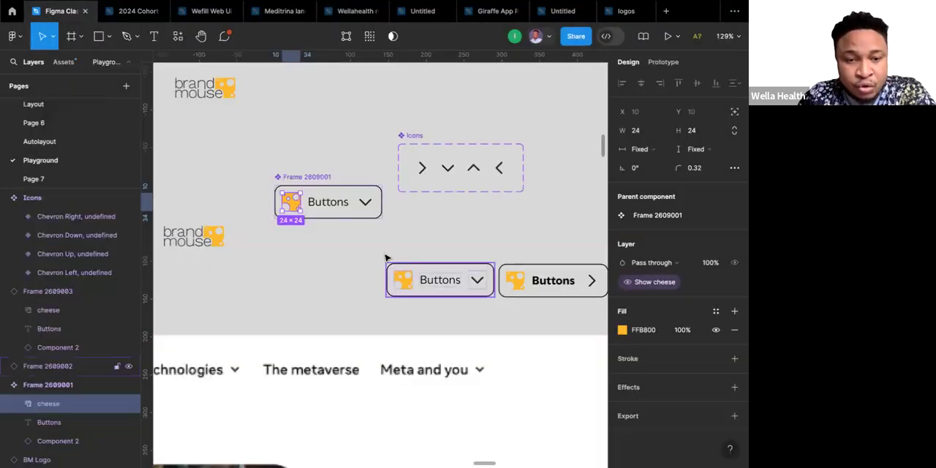
{"action": "key", "text": "Escape"}
Test the icon and Show cheese properties on the down-chevron button instance, switching each off and back on.
{"action": "left_click", "coordinate": [418, 274]}
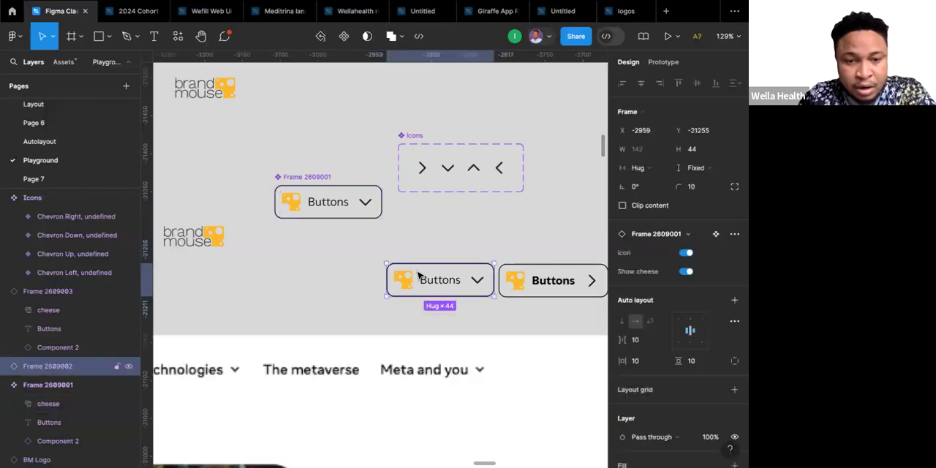
{"action": "left_click", "coordinate": [685, 271]}
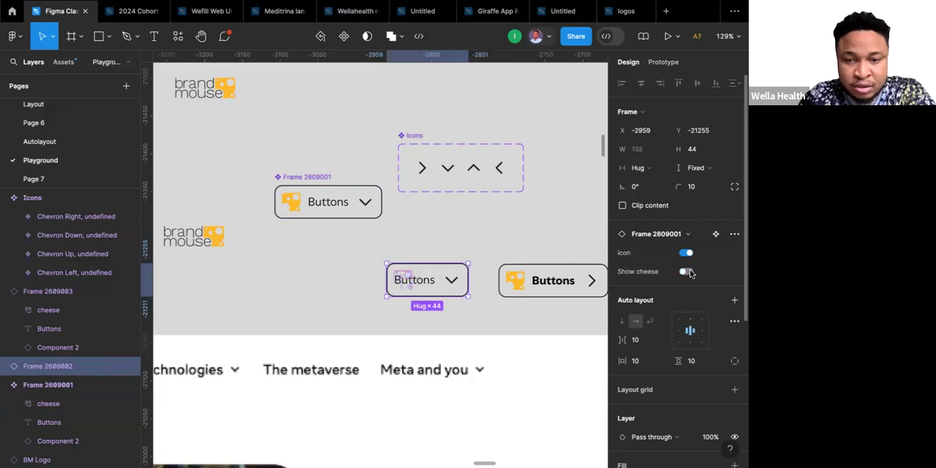
{"action": "left_click", "coordinate": [687, 272]}
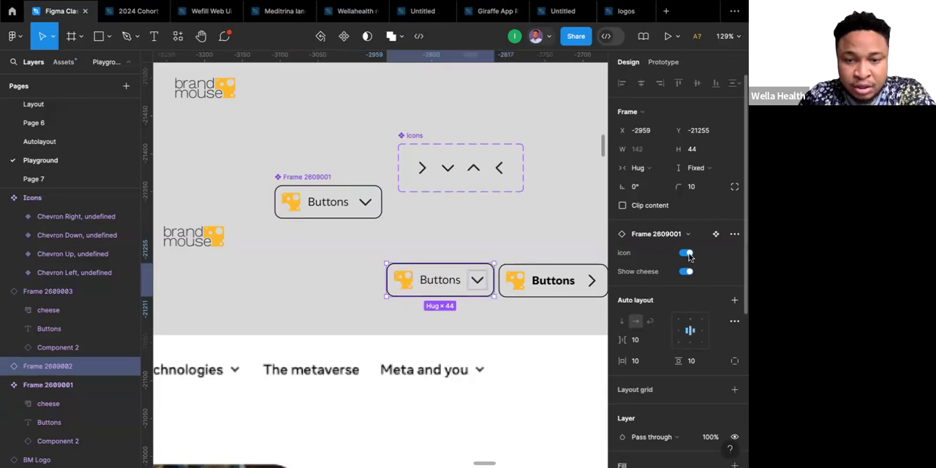
{"action": "left_click", "coordinate": [686, 253]}
{"action": "left_click", "coordinate": [687, 272]}
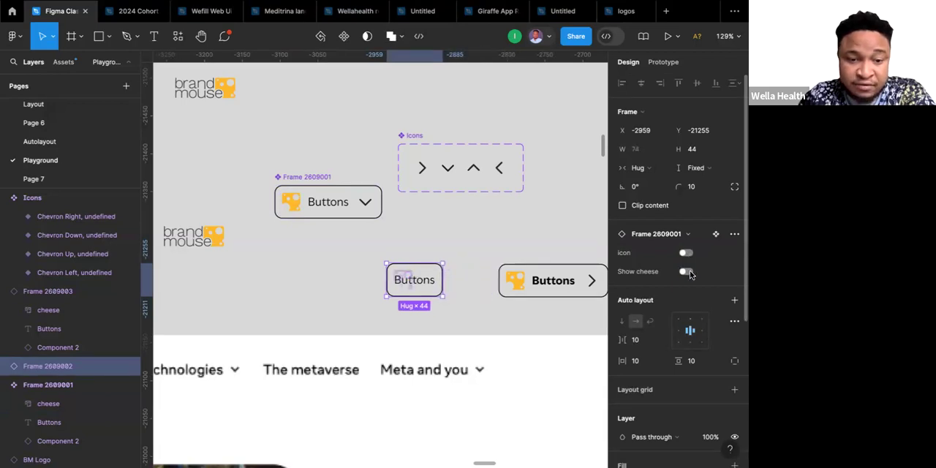
{"action": "left_click", "coordinate": [686, 272]}
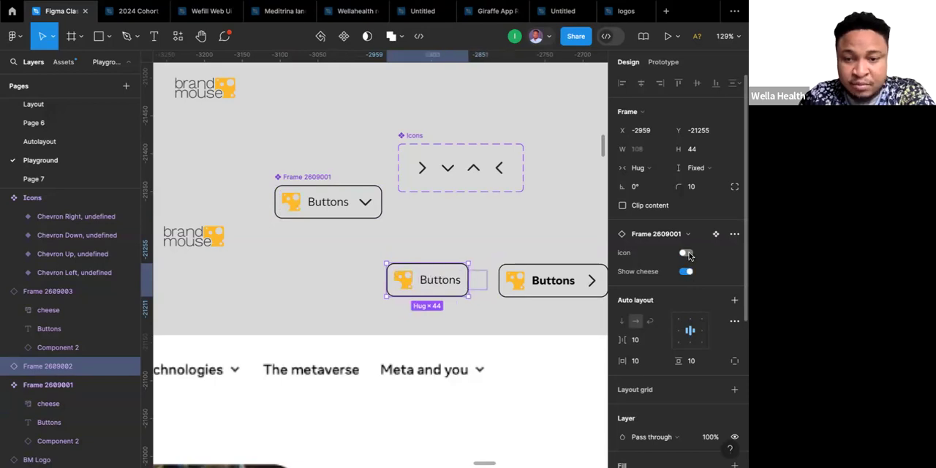
{"action": "left_click", "coordinate": [687, 253]}
{"action": "left_click", "coordinate": [426, 255]}
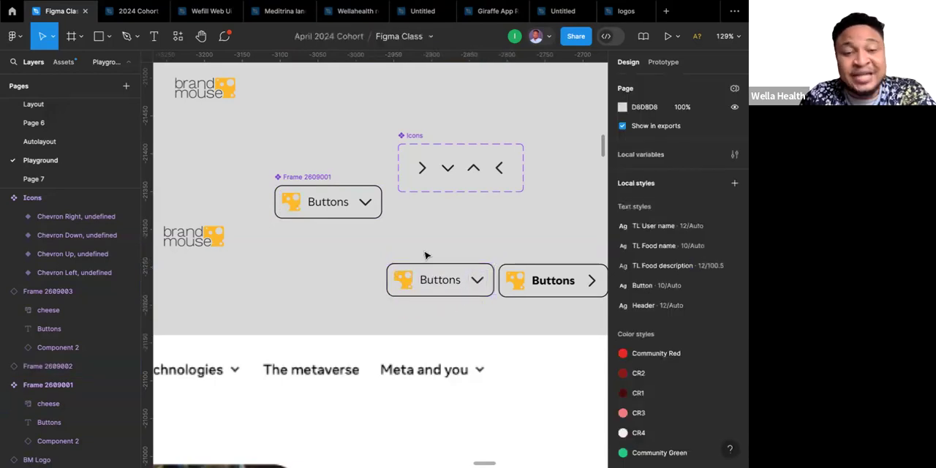
Switch off both the icon and Show cheese properties on the bold Buttons instance.
{"action": "left_click", "coordinate": [545, 274]}
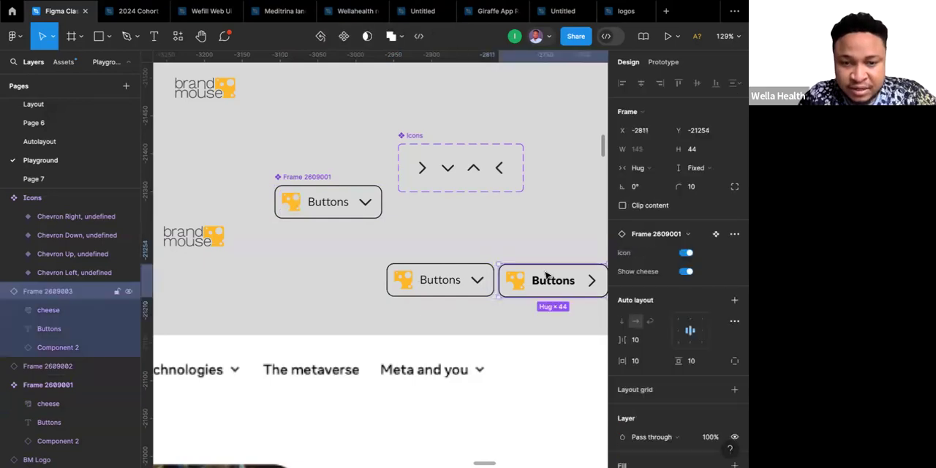
{"action": "left_click", "coordinate": [686, 253]}
{"action": "left_click", "coordinate": [687, 271]}
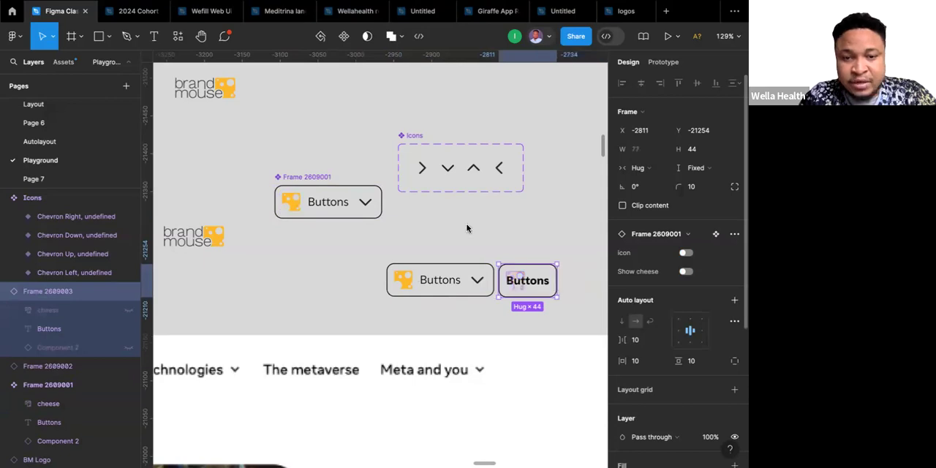
Delete the bold Buttons instance next to the down-chevron instance.
{"action": "scroll", "coordinate": [469, 229], "scroll_direction": "down", "scroll_amount": 2}
{"action": "scroll", "coordinate": [469, 229], "scroll_direction": "right", "scroll_amount": 2}
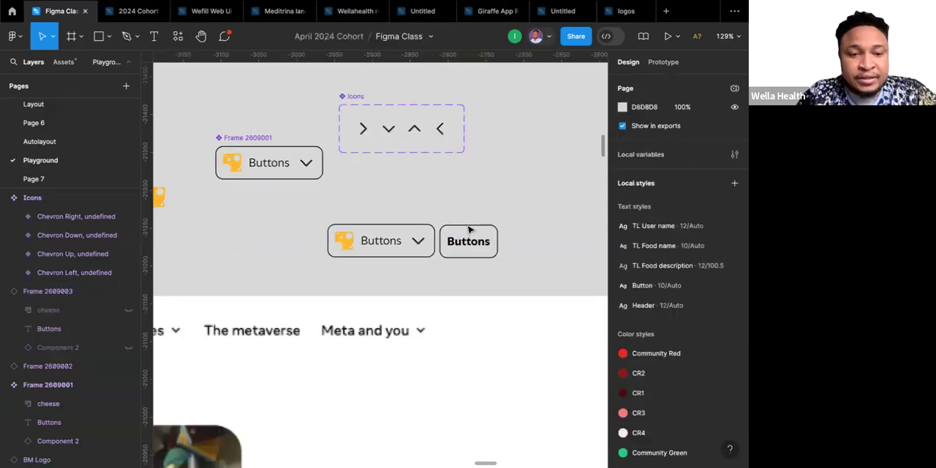
{"action": "scroll", "coordinate": [469, 229], "scroll_direction": "down", "scroll_amount": 1}
{"action": "scroll", "coordinate": [469, 230], "scroll_direction": "left", "scroll_amount": 1}
{"action": "left_click", "coordinate": [485, 228]}
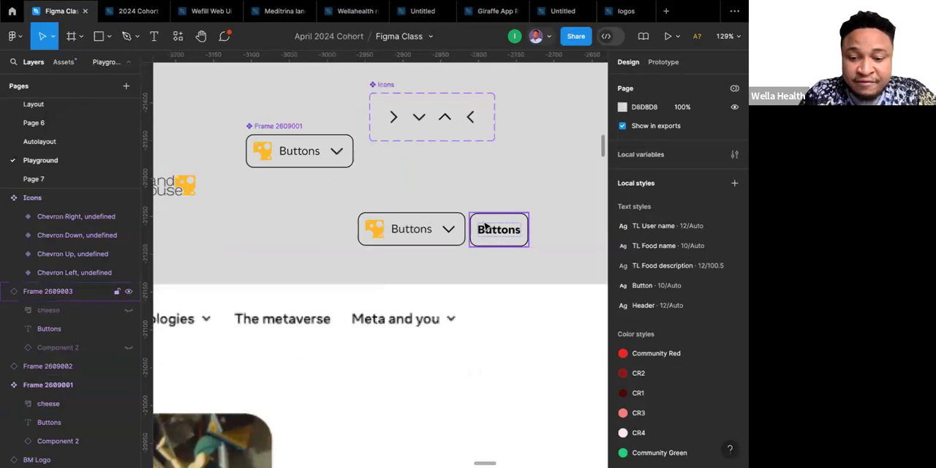
{"action": "left_click", "coordinate": [485, 227]}
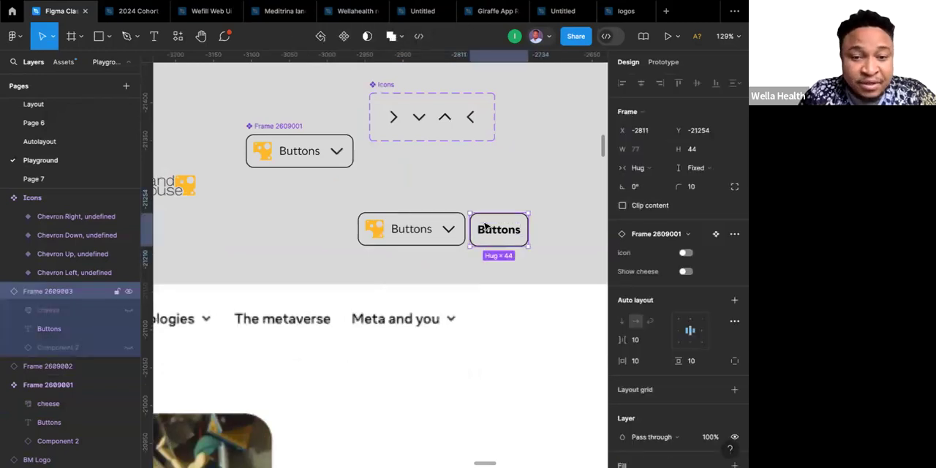
{"action": "key", "text": "Delete"}
{"action": "scroll", "coordinate": [484, 227], "scroll_direction": "down", "scroll_amount": 5}
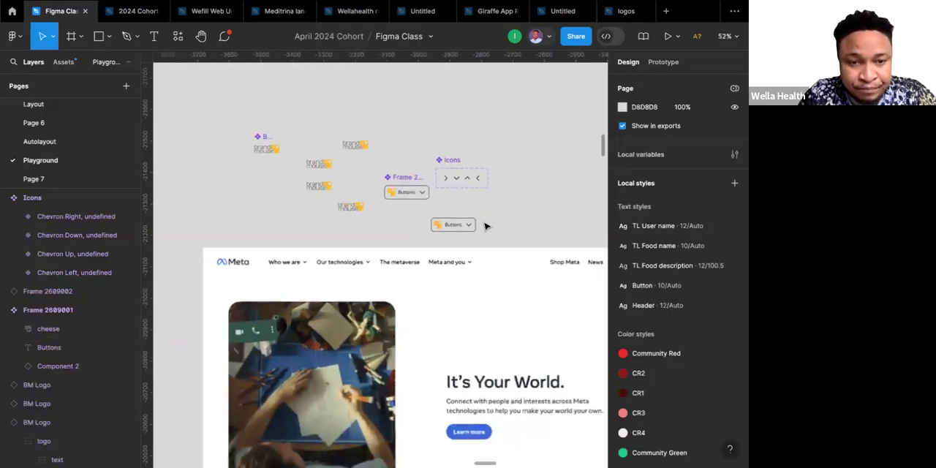
{"action": "scroll", "coordinate": [485, 227], "scroll_direction": "up", "scroll_amount": 2}
{"action": "scroll", "coordinate": [484, 226], "scroll_direction": "left", "scroll_amount": 2}
{"action": "scroll", "coordinate": [484, 226], "scroll_direction": "down", "scroll_amount": 1}
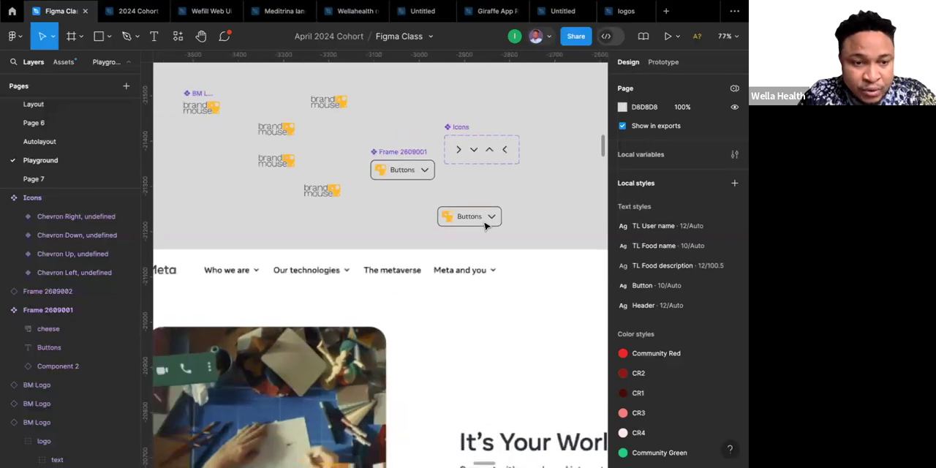
Move the down-chevron Buttons instance and one brand mouse logo beside each other in the empty area above the Meta page.
{"action": "scroll", "coordinate": [219, 269], "scroll_direction": "left", "scroll_amount": 5}
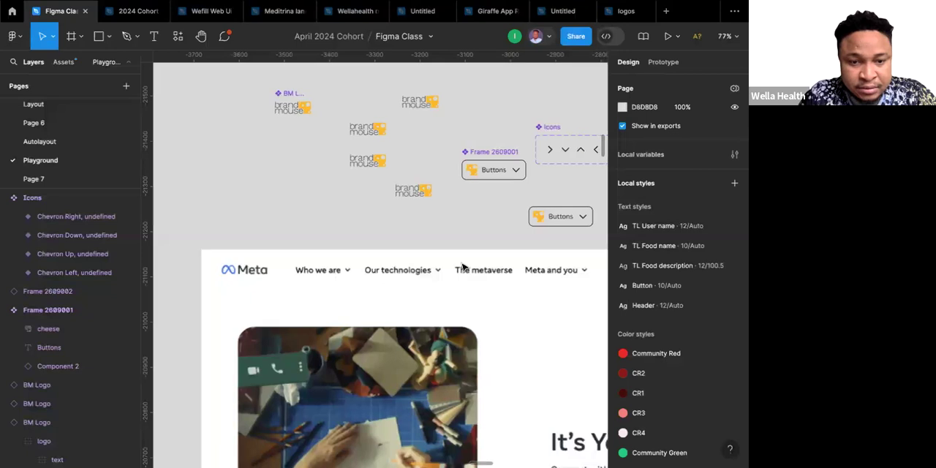
{"action": "scroll", "coordinate": [463, 267], "scroll_direction": "right", "scroll_amount": 8}
{"action": "scroll", "coordinate": [463, 267], "scroll_direction": "right", "scroll_amount": 8}
{"action": "scroll", "coordinate": [462, 266], "scroll_direction": "up", "scroll_amount": 2}
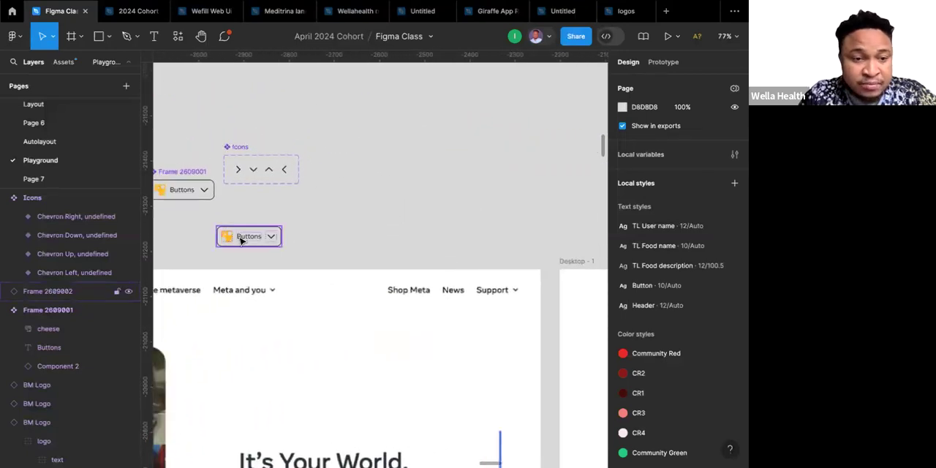
{"action": "left_click_drag", "start_coordinate": [241, 240], "coordinate": [392, 224]}
{"action": "scroll", "coordinate": [393, 224], "scroll_direction": "down", "scroll_amount": 3}
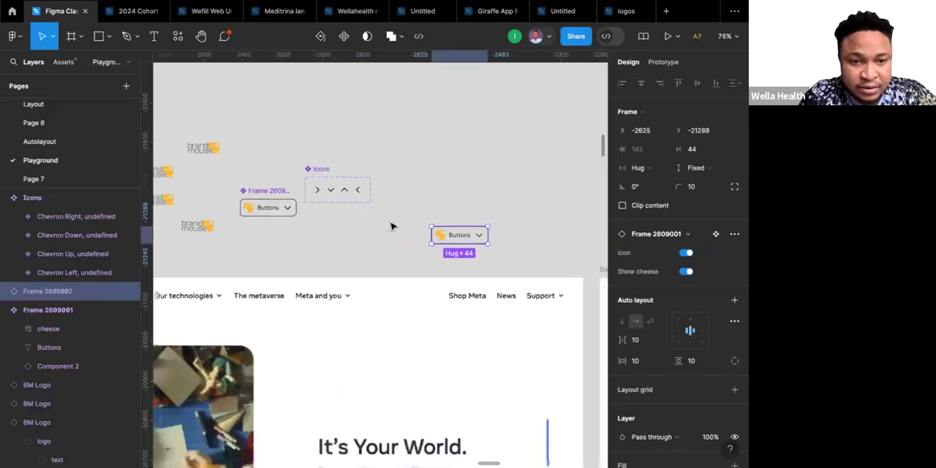
{"action": "left_click", "coordinate": [213, 229]}
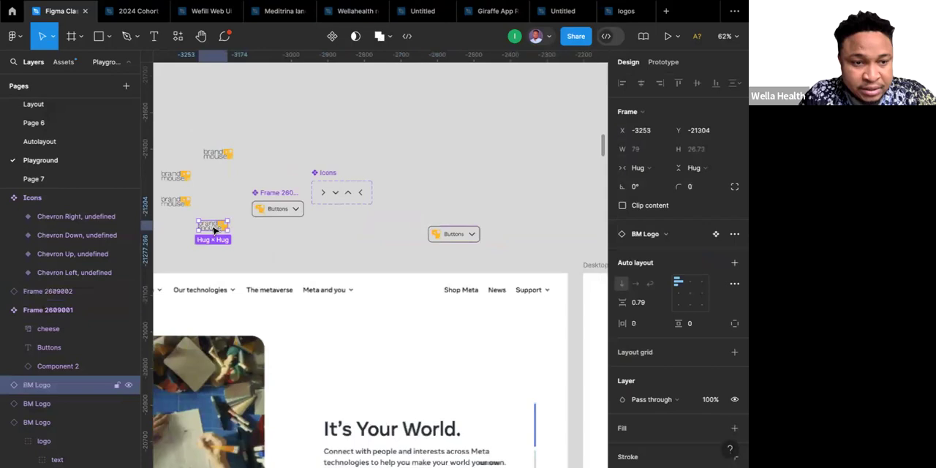
{"action": "left_click_drag", "start_coordinate": [214, 229], "coordinate": [370, 242]}
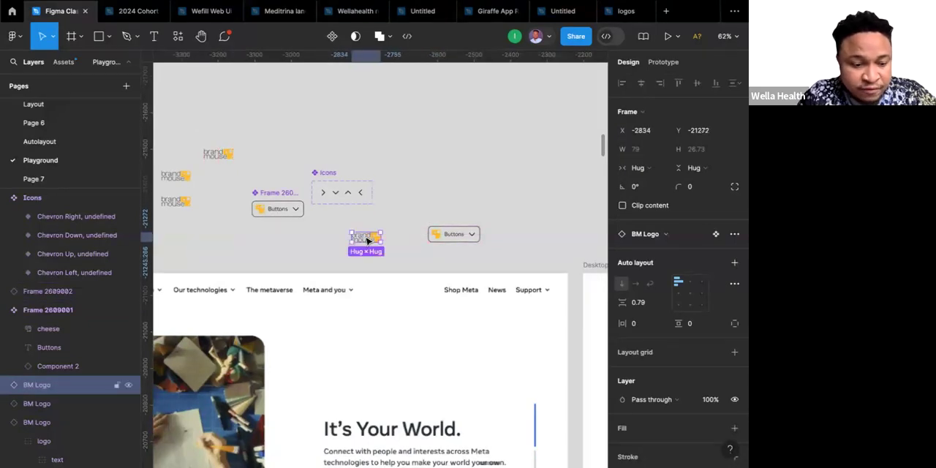
Wrap the brand mouse logo and the Buttons instance in a horizontal auto layout frame with a white FFFFFF fill.
{"action": "left_click", "coordinate": [446, 233], "text": "shift"}
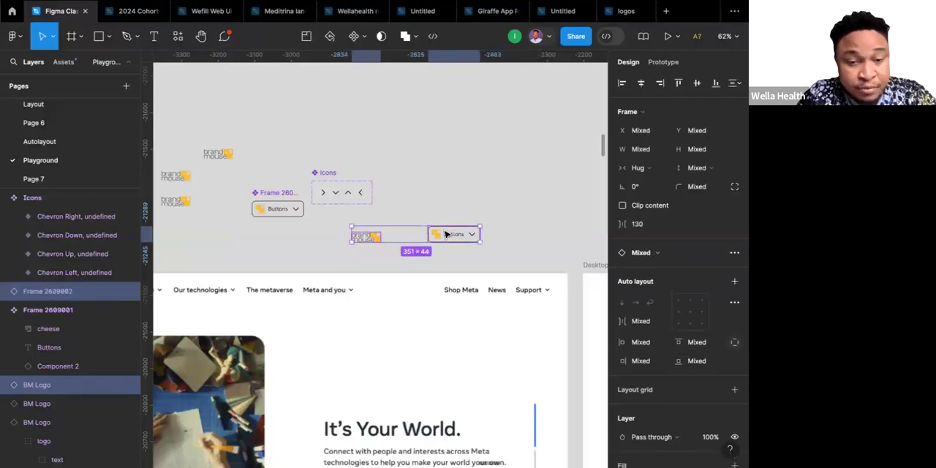
{"action": "key", "text": "shift+a"}
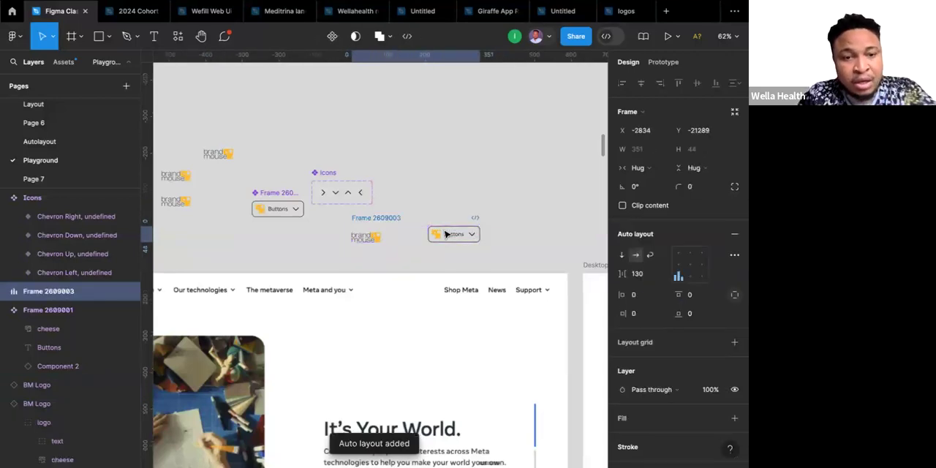
{"action": "scroll", "coordinate": [417, 238], "scroll_direction": "up", "scroll_amount": 5}
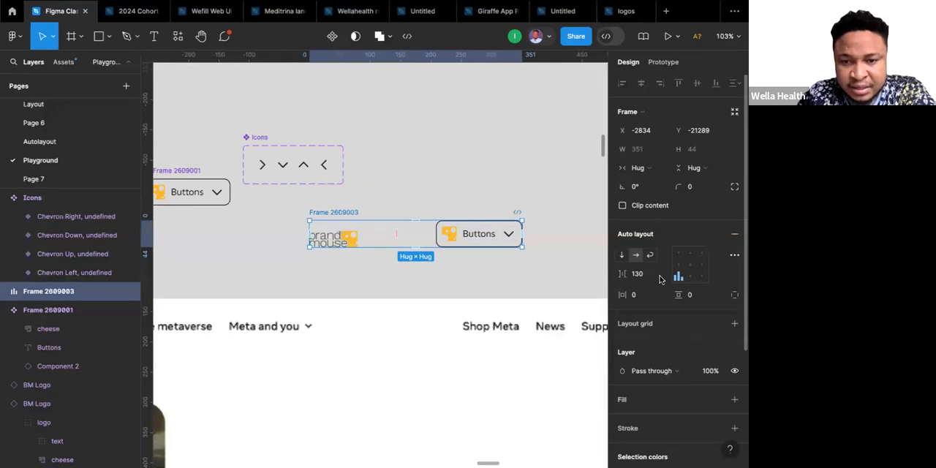
{"action": "scroll", "coordinate": [636, 329], "scroll_direction": "down", "scroll_amount": 1}
{"action": "scroll", "coordinate": [637, 330], "scroll_direction": "down", "scroll_amount": 1}
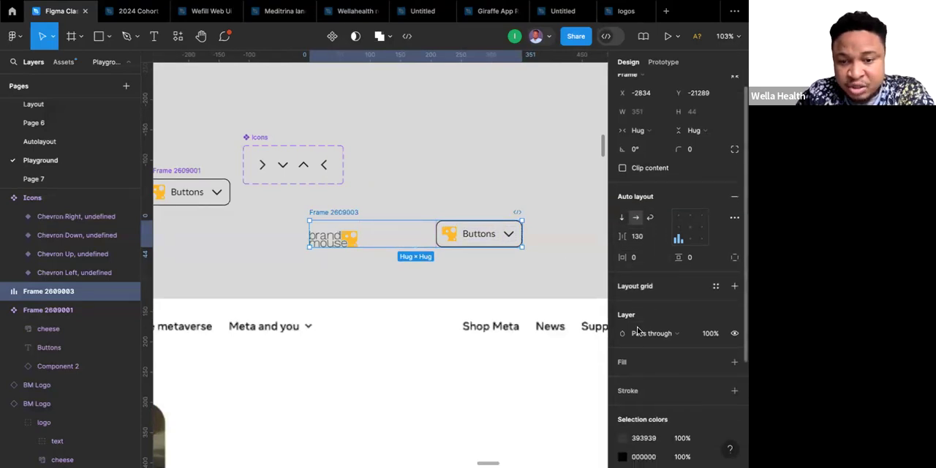
{"action": "left_click", "coordinate": [735, 363]}
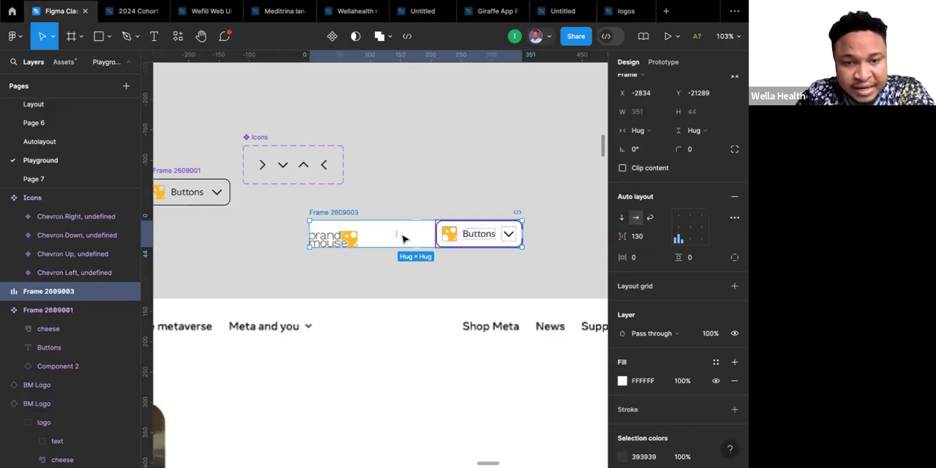
Set the horizontal padding of the logo-and-button frame to 40.
{"action": "left_click", "coordinate": [641, 261]}
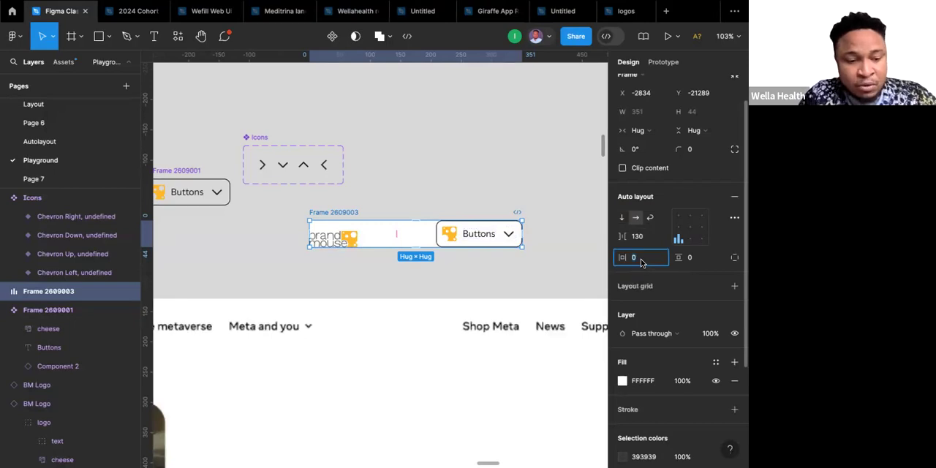
{"action": "type", "text": "40"}
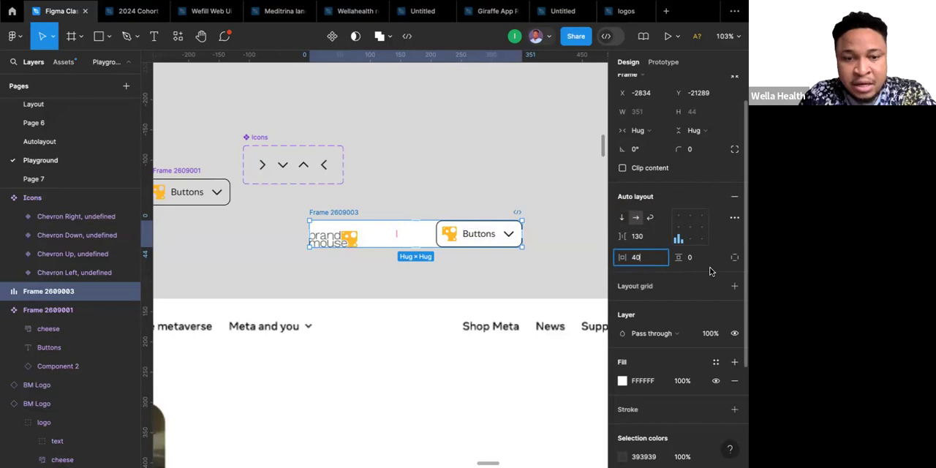
{"action": "key", "text": "Return"}
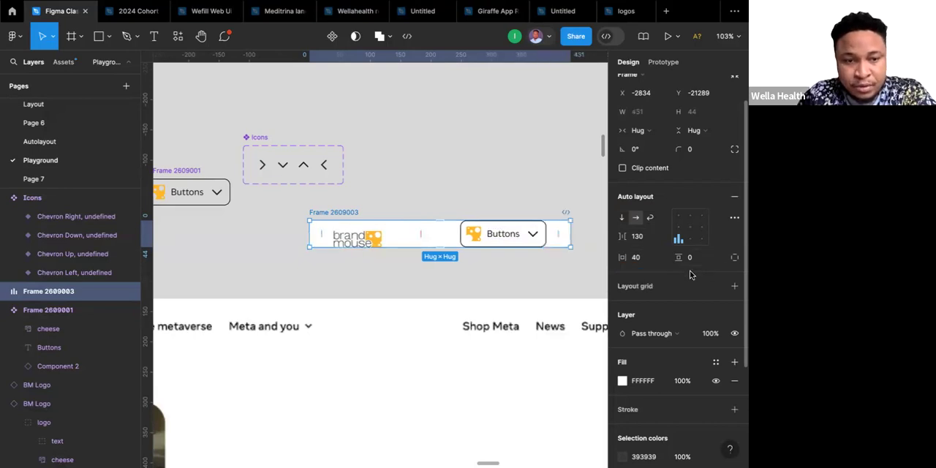
{"action": "left_click", "coordinate": [696, 261]}
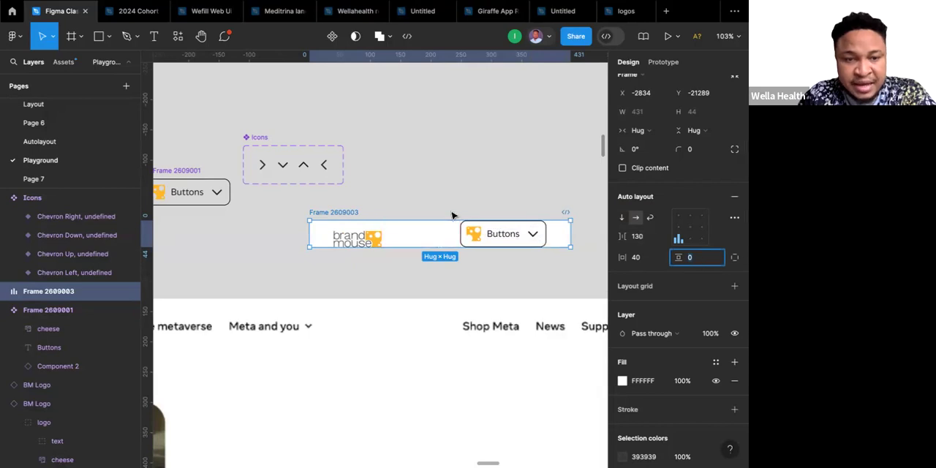
{"action": "left_click", "coordinate": [365, 202]}
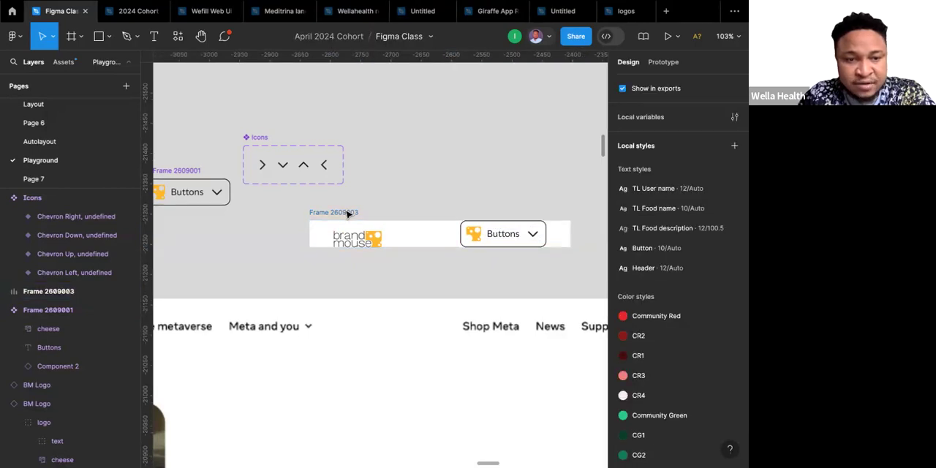
Give the logo-and-button frame a fixed height of 70 and align its contents left and vertically centred.
{"action": "left_click", "coordinate": [348, 212]}
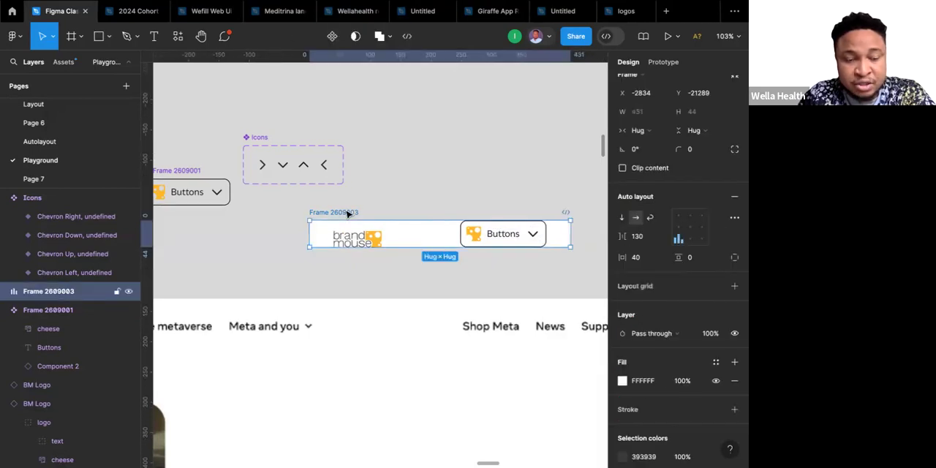
{"action": "left_click", "coordinate": [716, 131]}
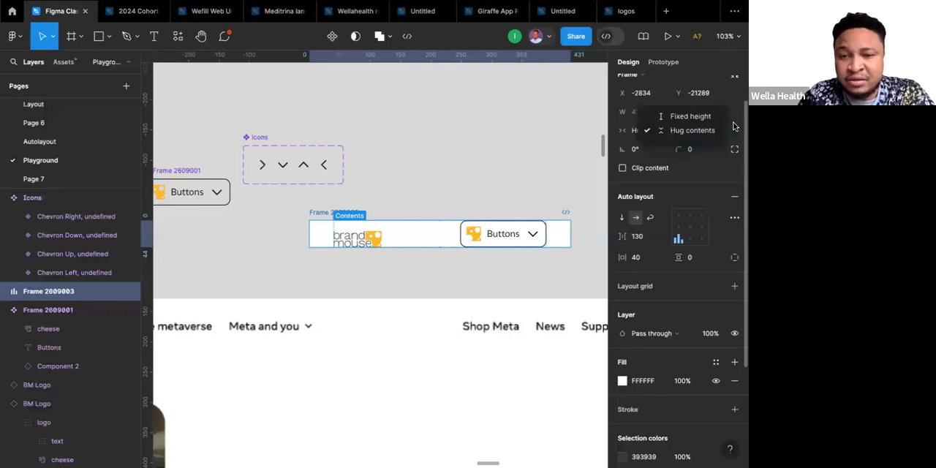
{"action": "left_click", "coordinate": [720, 130]}
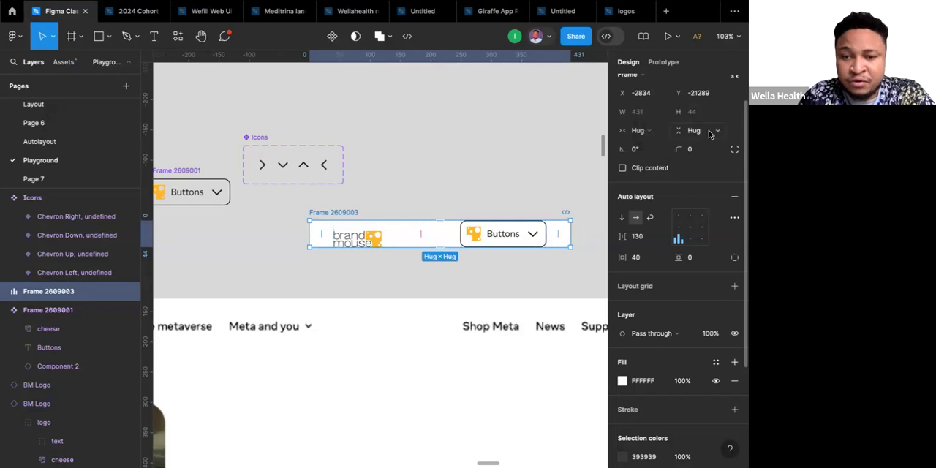
{"action": "left_click", "coordinate": [708, 130]}
{"action": "left_click", "coordinate": [694, 116]}
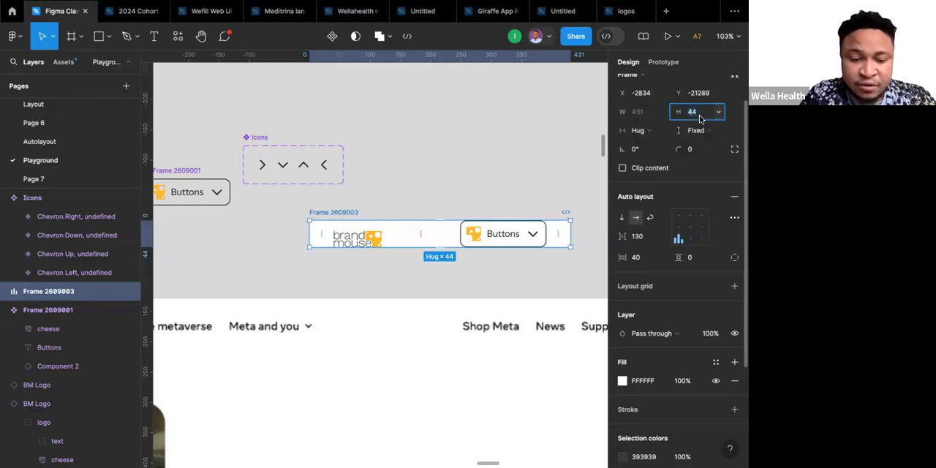
{"action": "type", "text": "70"}
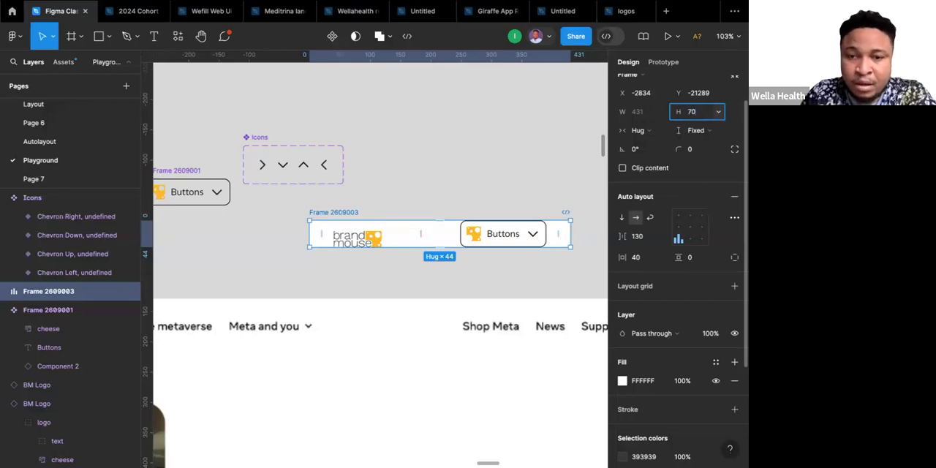
{"action": "key", "text": "Return"}
{"action": "left_click", "coordinate": [475, 214]}
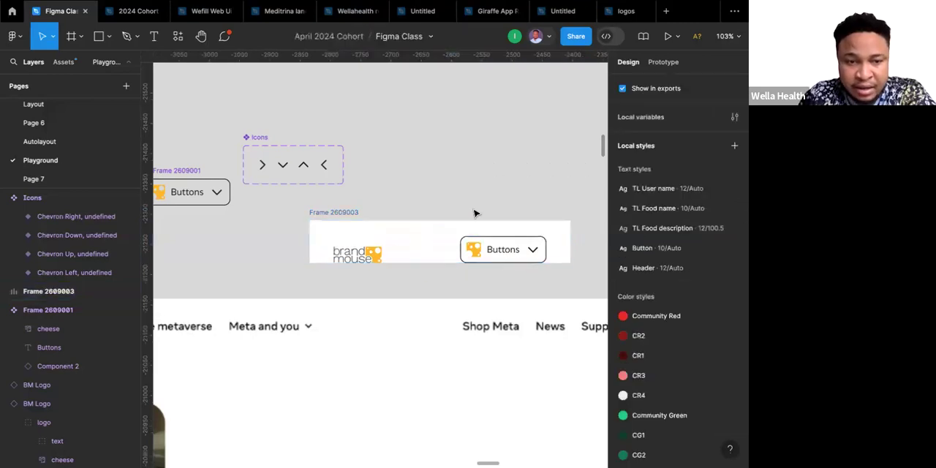
{"action": "left_click", "coordinate": [406, 237]}
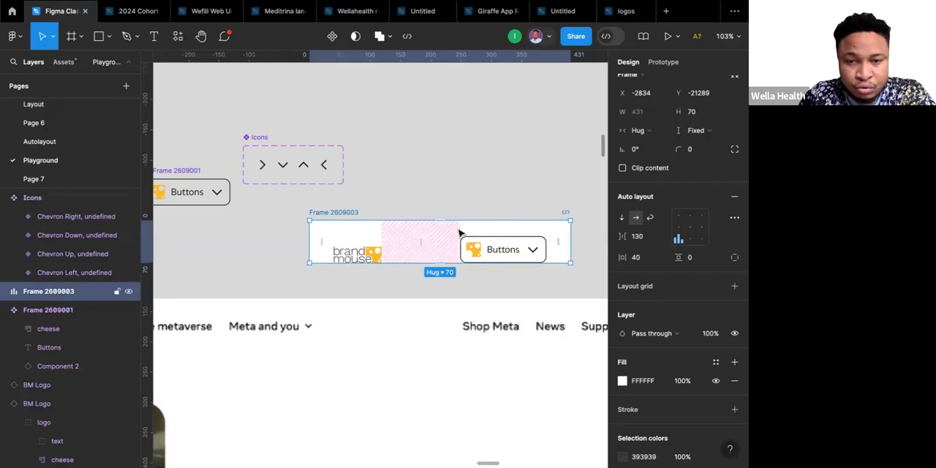
{"action": "left_click", "coordinate": [678, 229]}
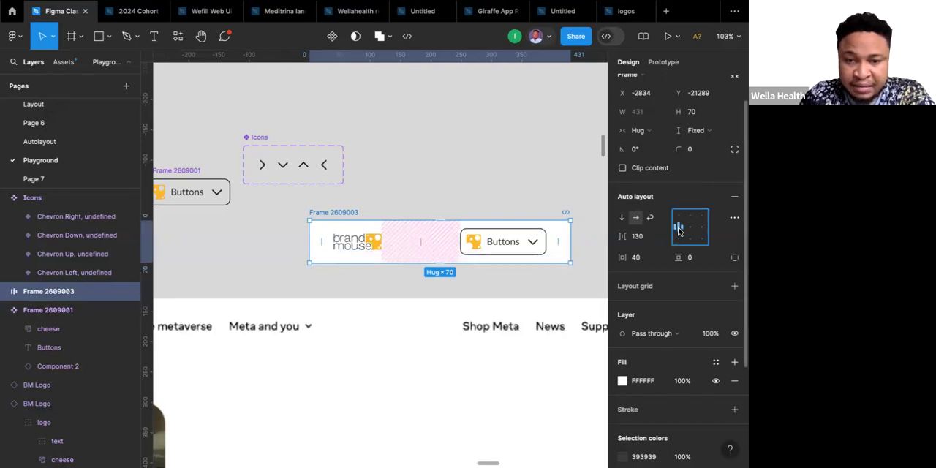
Duplicate the Buttons instance six times inside the auto layout frame to make a row of seven buttons after the logo.
{"action": "scroll", "coordinate": [427, 193], "scroll_direction": "down", "scroll_amount": 4}
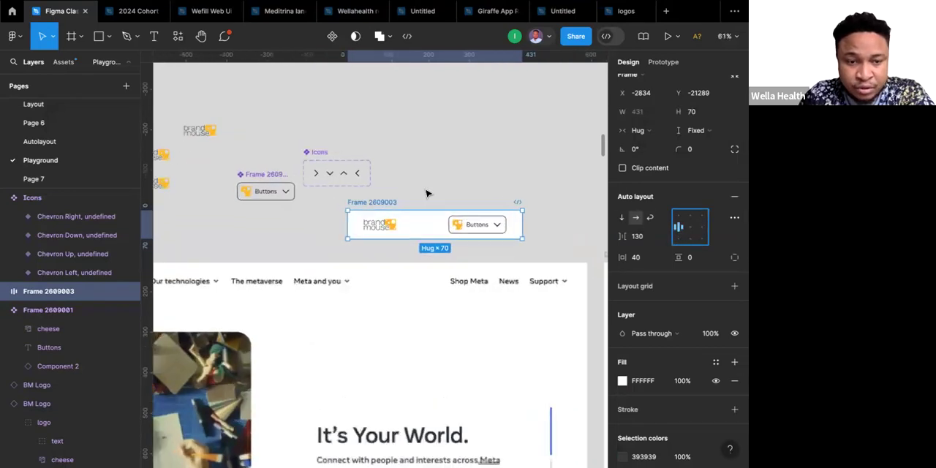
{"action": "scroll", "coordinate": [427, 193], "scroll_direction": "down", "scroll_amount": 4}
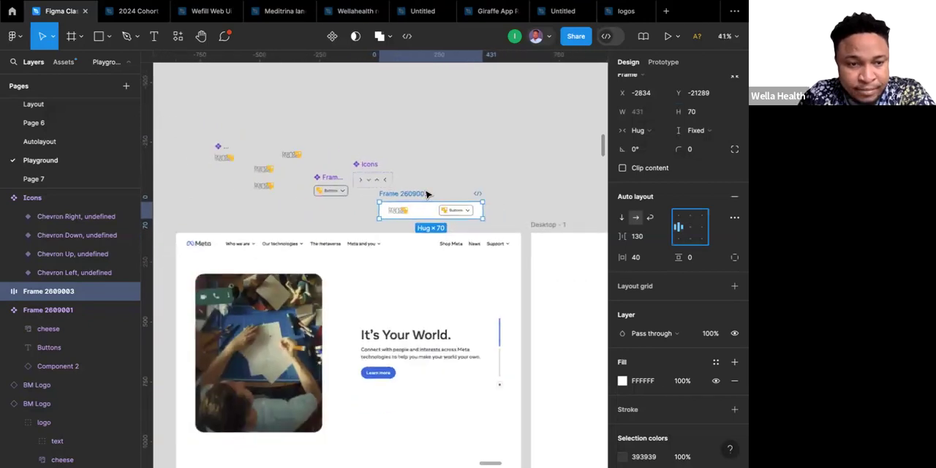
{"action": "scroll", "coordinate": [427, 193], "scroll_direction": "up", "scroll_amount": 2}
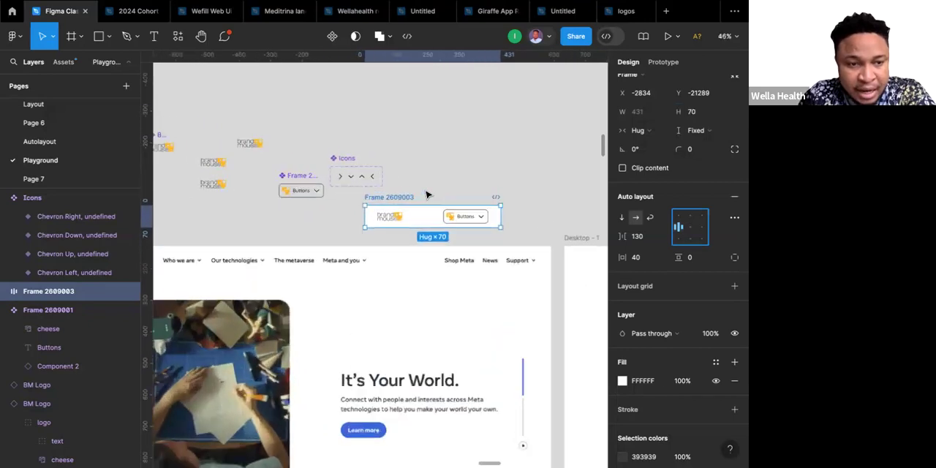
{"action": "left_click", "coordinate": [478, 217]}
{"action": "scroll", "coordinate": [198, 280], "scroll_direction": "left", "scroll_amount": 3}
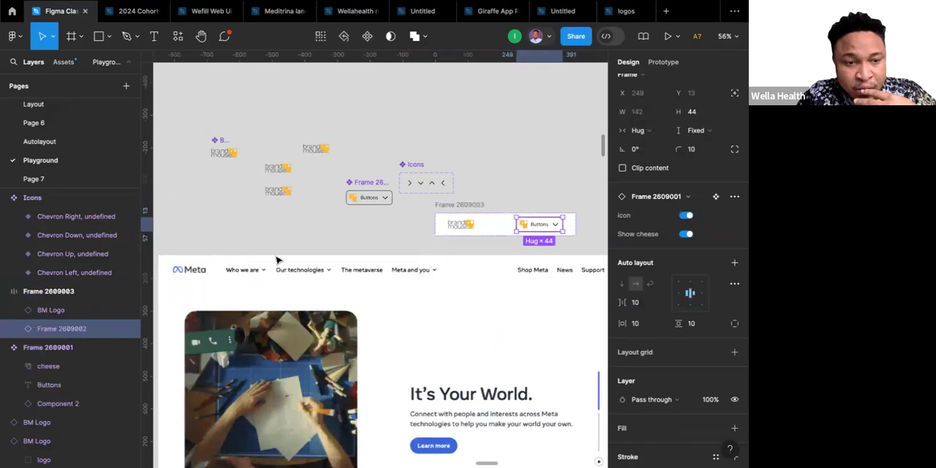
{"action": "scroll", "coordinate": [434, 272], "scroll_direction": "right", "scroll_amount": 1}
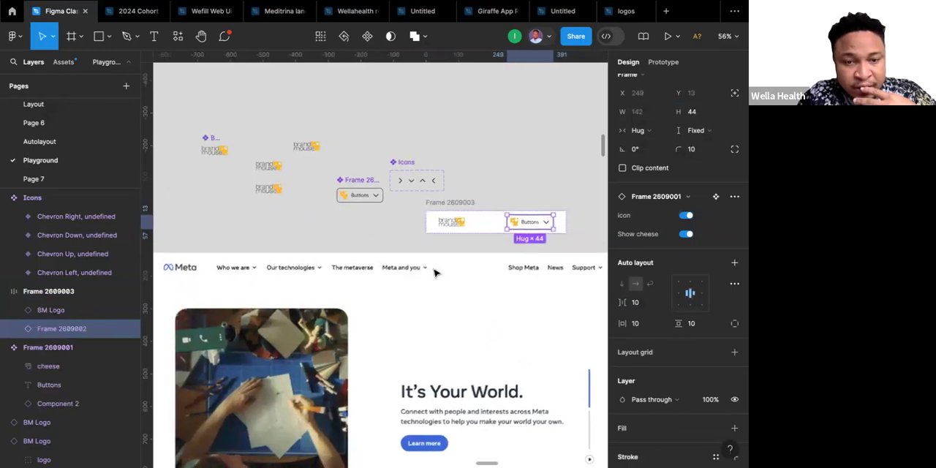
{"action": "scroll", "coordinate": [434, 272], "scroll_direction": "right", "scroll_amount": 3}
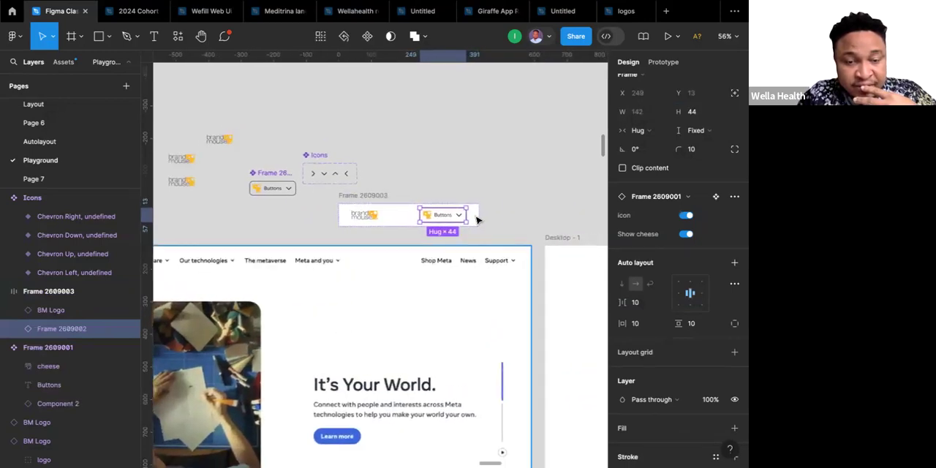
{"action": "scroll", "coordinate": [439, 215], "scroll_direction": "up", "scroll_amount": 3}
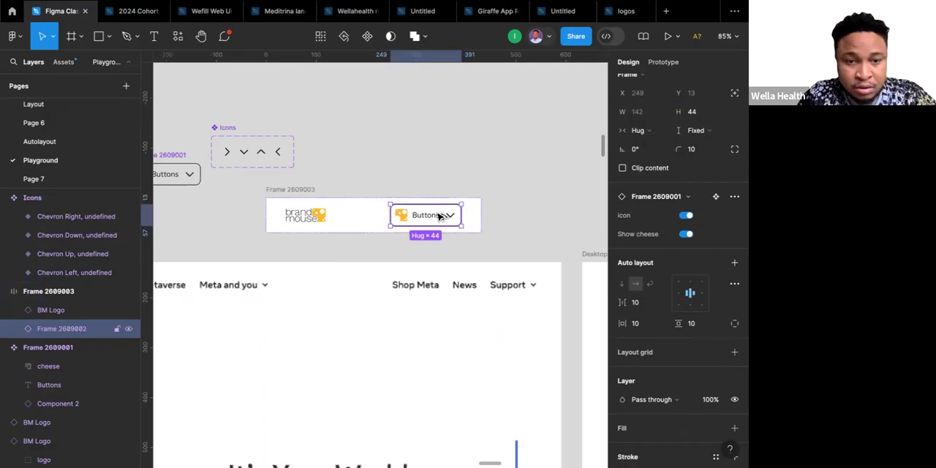
{"action": "key", "text": "ctrl+d"}
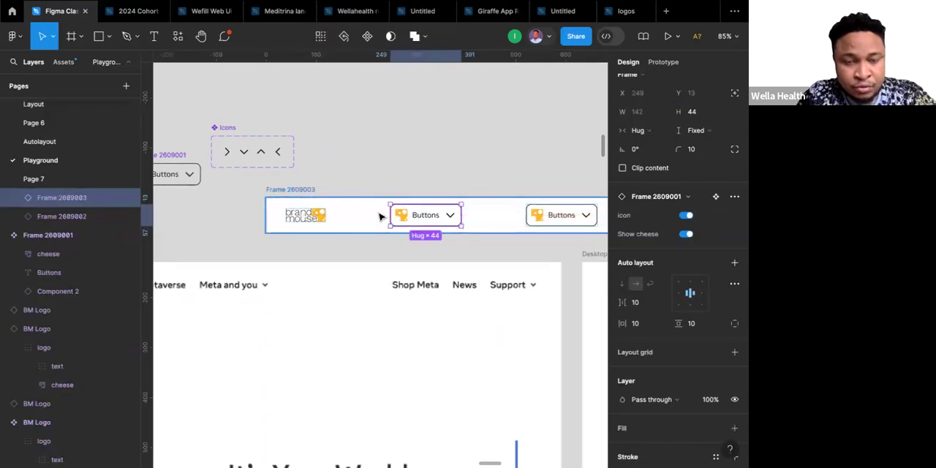
{"action": "scroll", "coordinate": [379, 216], "scroll_direction": "down", "scroll_amount": 5}
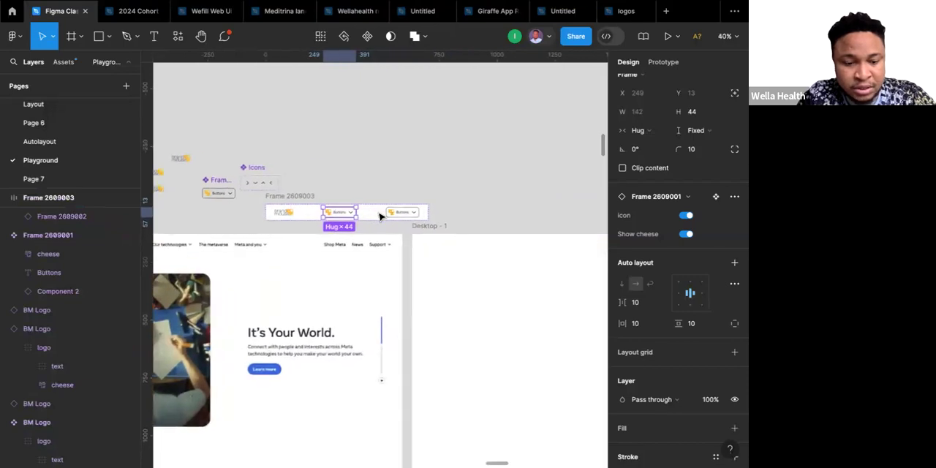
{"action": "key", "text": "ctrl+d"}
{"action": "key", "text": "ctrl+d"}
{"action": "key", "text": "ctrl+d"}
{"action": "key", "text": "ctrl+d"}
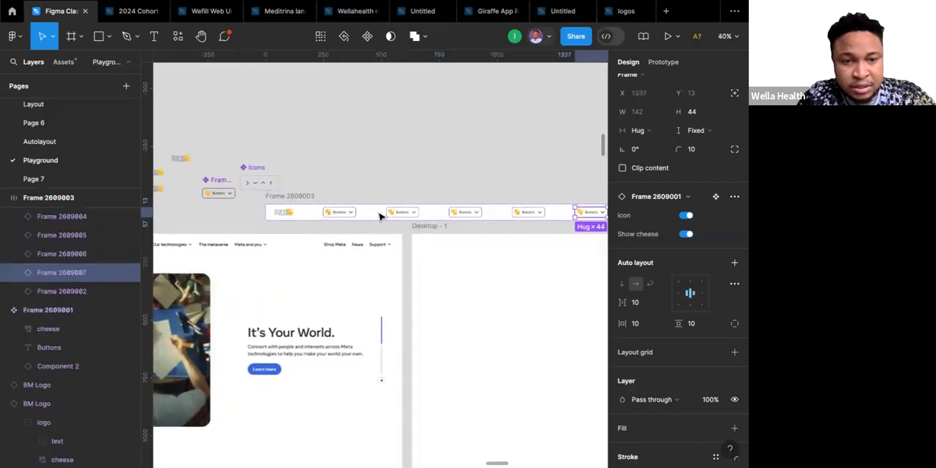
{"action": "scroll", "coordinate": [379, 215], "scroll_direction": "down", "scroll_amount": 3}
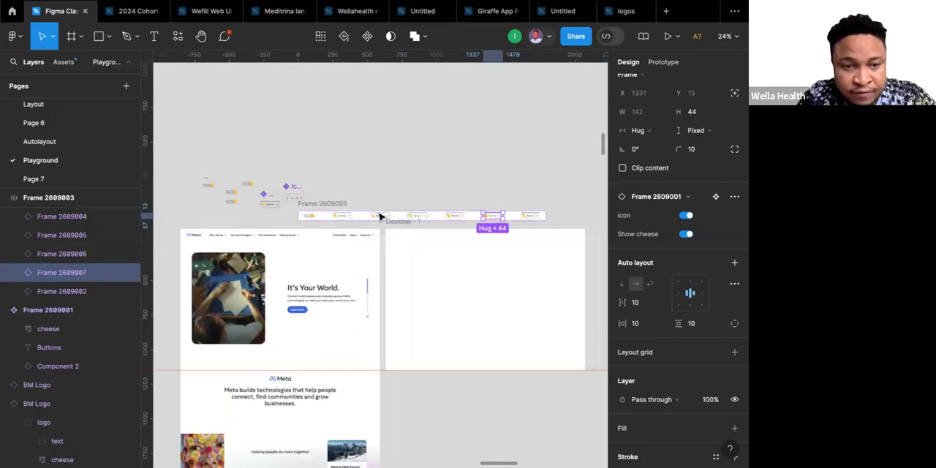
{"action": "scroll", "coordinate": [512, 217], "scroll_direction": "right", "scroll_amount": 2}
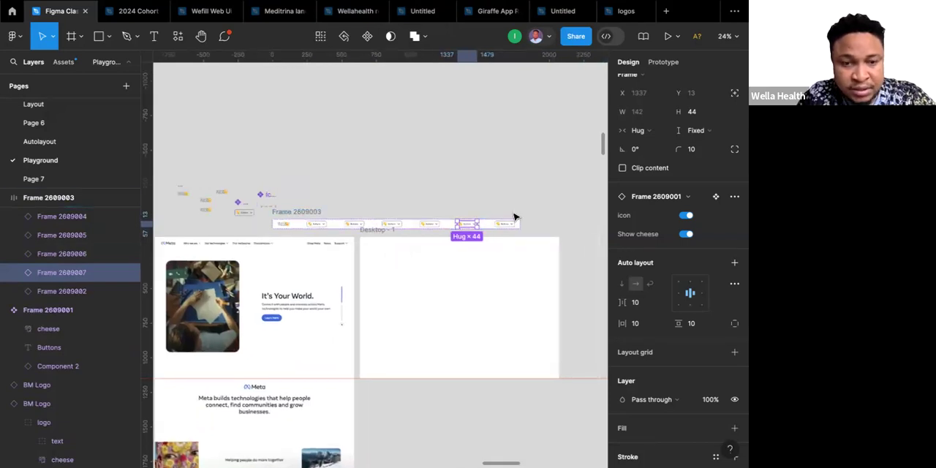
{"action": "key", "text": "ctrl+d"}
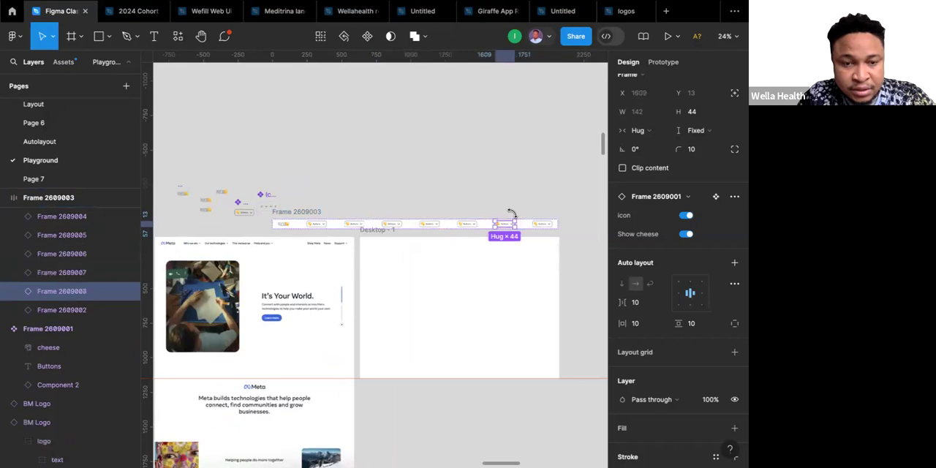
Select the auto layout frame that holds the logo and the row of buttons.
{"action": "left_click", "coordinate": [311, 212]}
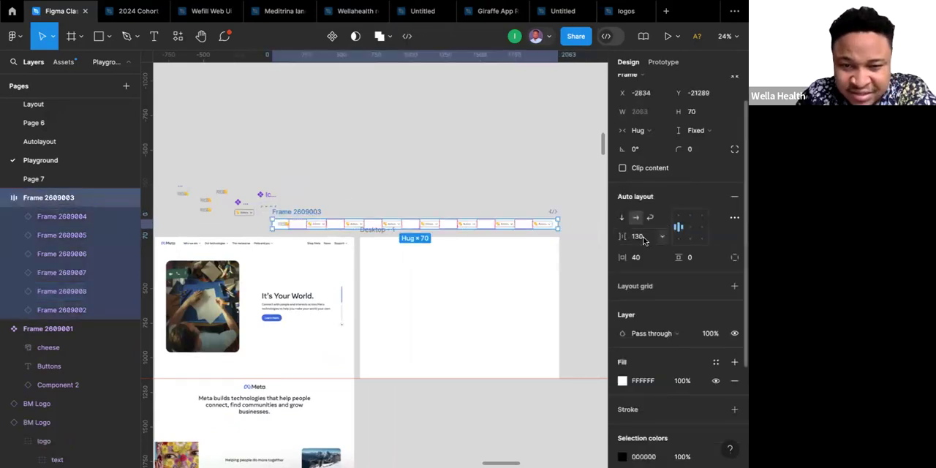
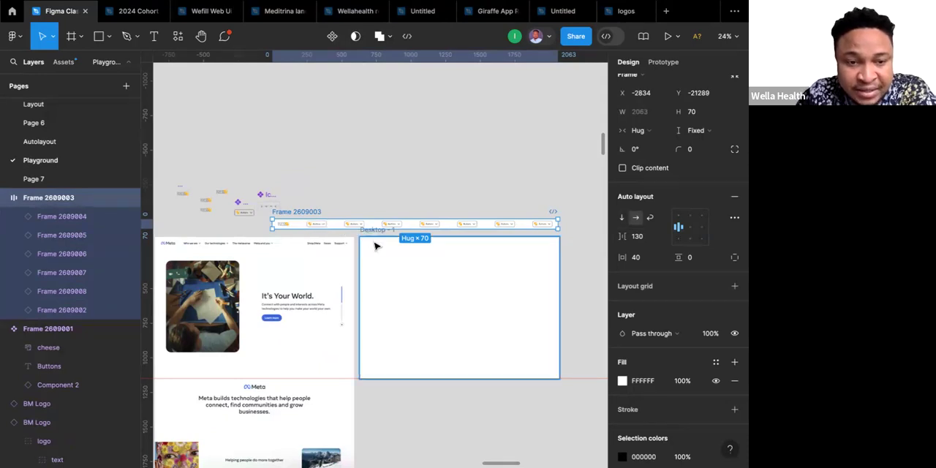
Change the navigation bar frame from hugging its contents to a fixed width of 1440.
{"action": "left_click", "coordinate": [375, 247]}
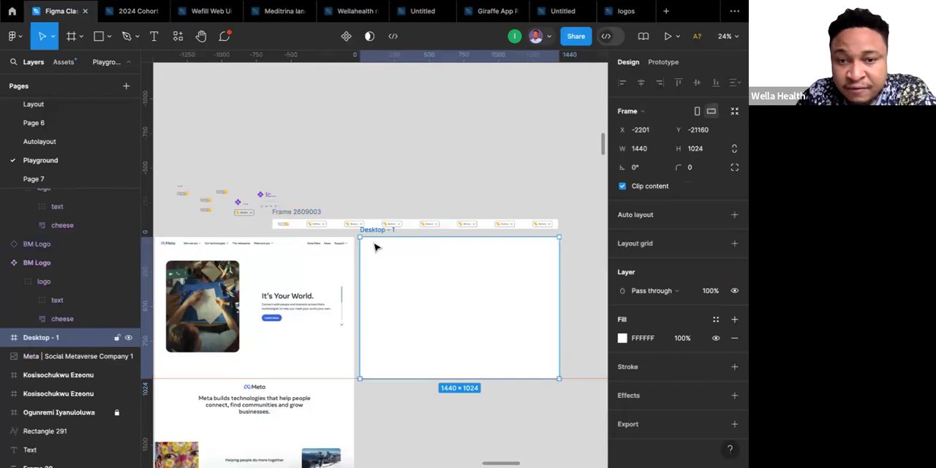
{"action": "left_click", "coordinate": [307, 211]}
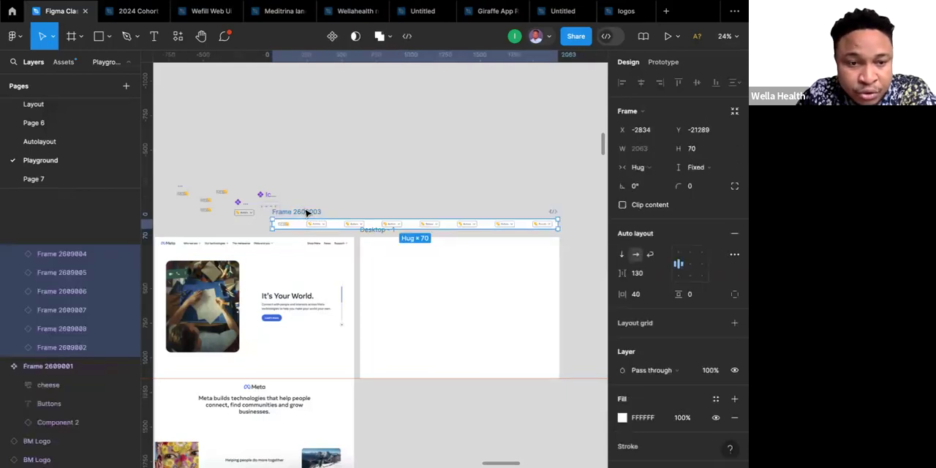
{"action": "left_click", "coordinate": [657, 171]}
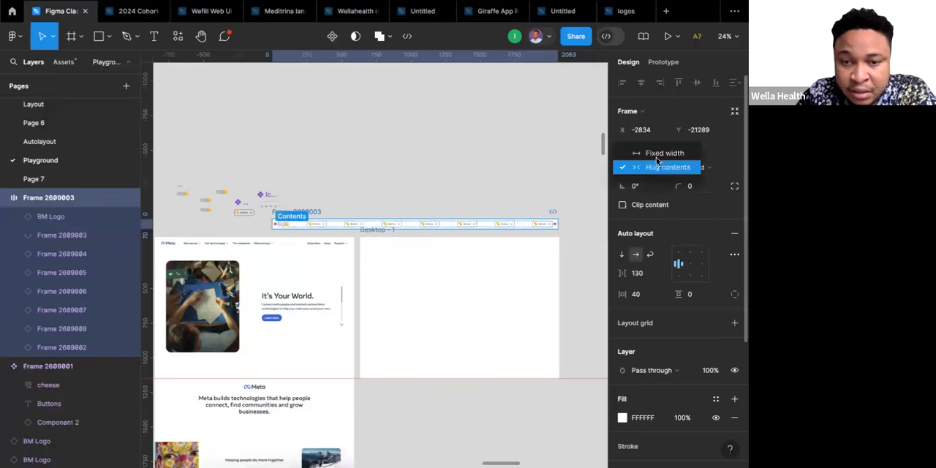
{"action": "left_click", "coordinate": [647, 152]}
{"action": "left_click", "coordinate": [651, 154]}
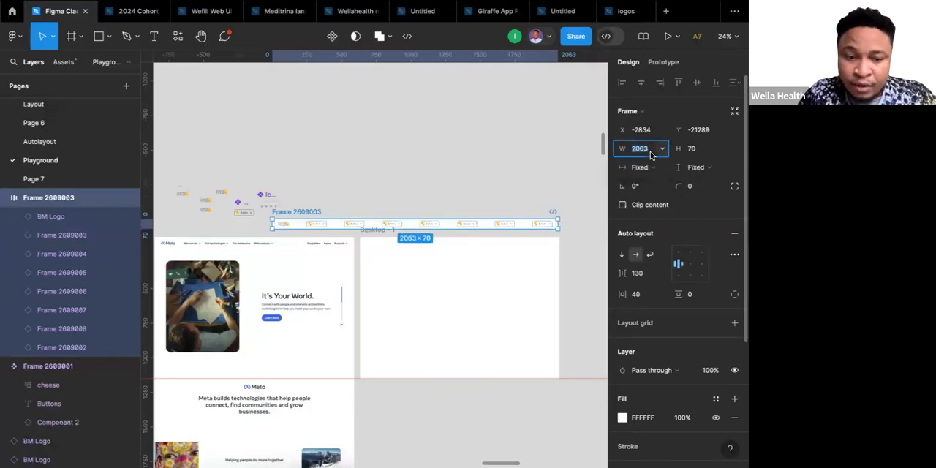
{"action": "type", "text": "144"}
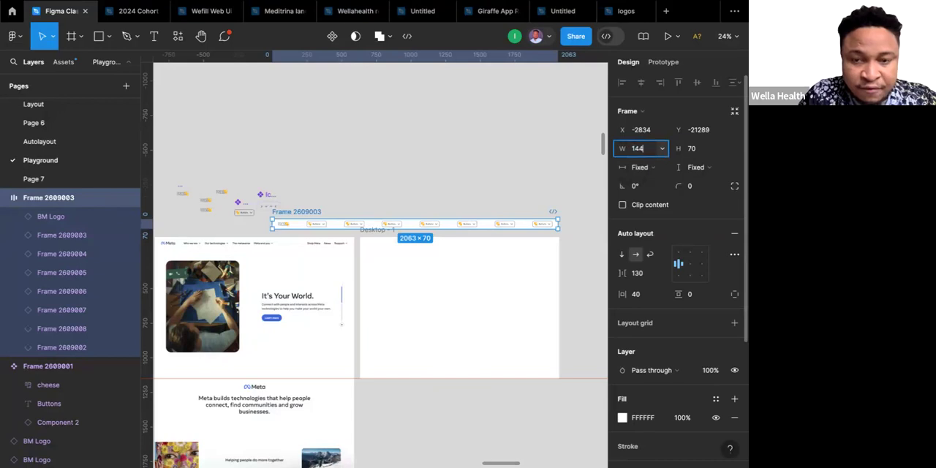
{"action": "key", "text": "Return"}
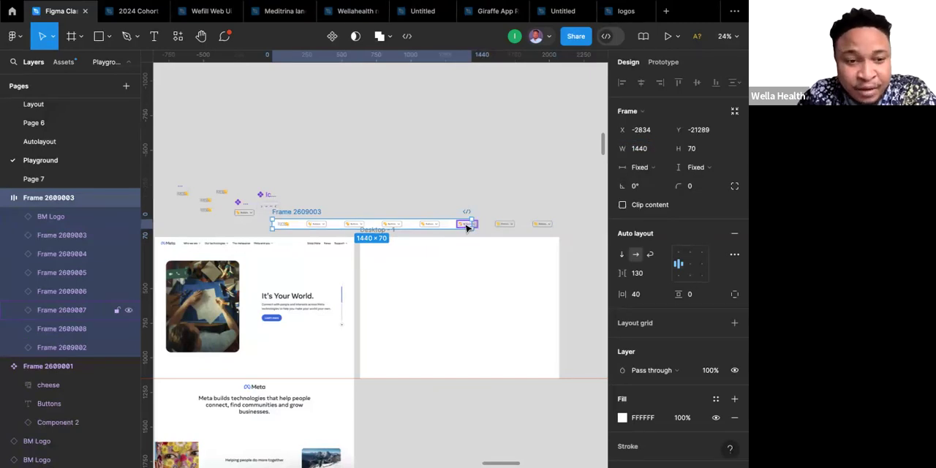
Set the horizontal gap between the navigation bar's items to Auto.
{"action": "scroll", "coordinate": [465, 227], "scroll_direction": "up", "scroll_amount": 2}
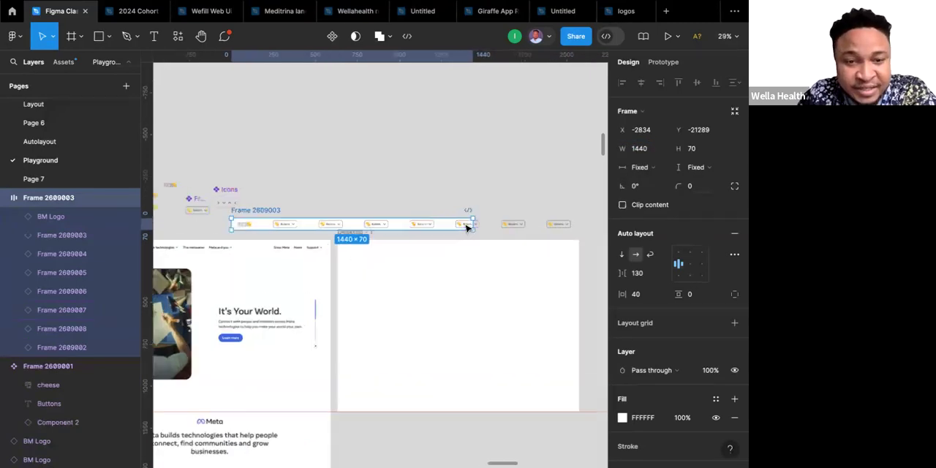
{"action": "left_click", "coordinate": [622, 206]}
{"action": "left_click", "coordinate": [622, 206]}
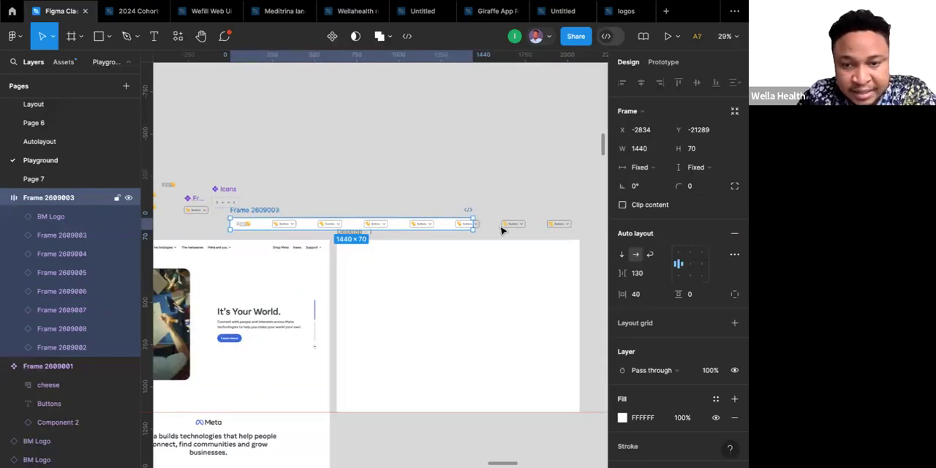
{"action": "left_click", "coordinate": [663, 274]}
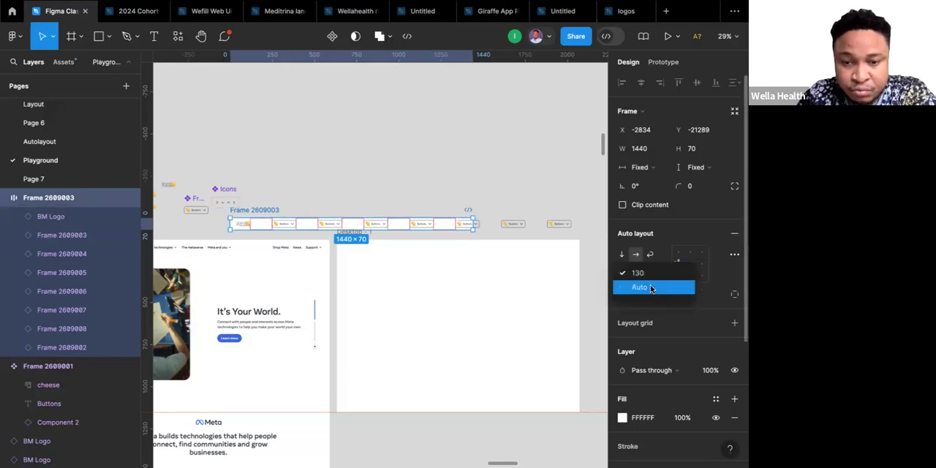
{"action": "left_click", "coordinate": [649, 287]}
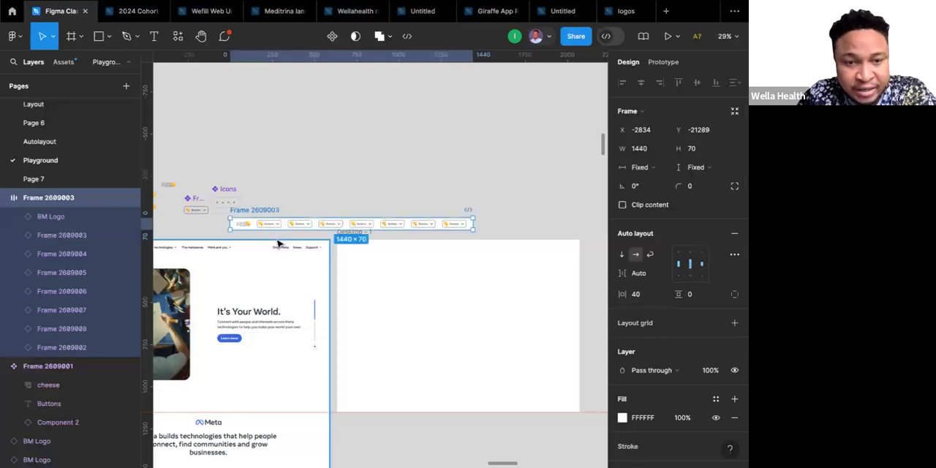
Select all seven button instances in the navigation bar and turn off their Show cheese property.
{"action": "scroll", "coordinate": [438, 227], "scroll_direction": "left", "scroll_amount": 3}
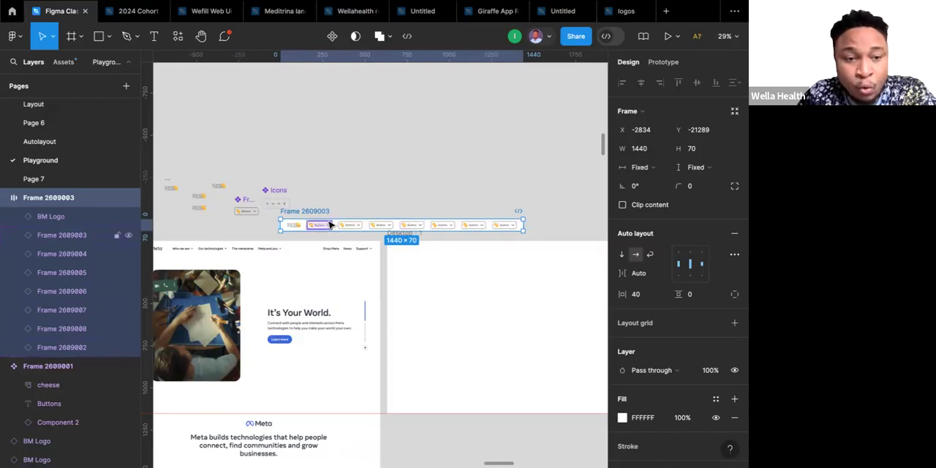
{"action": "scroll", "coordinate": [330, 225], "scroll_direction": "left", "scroll_amount": 3}
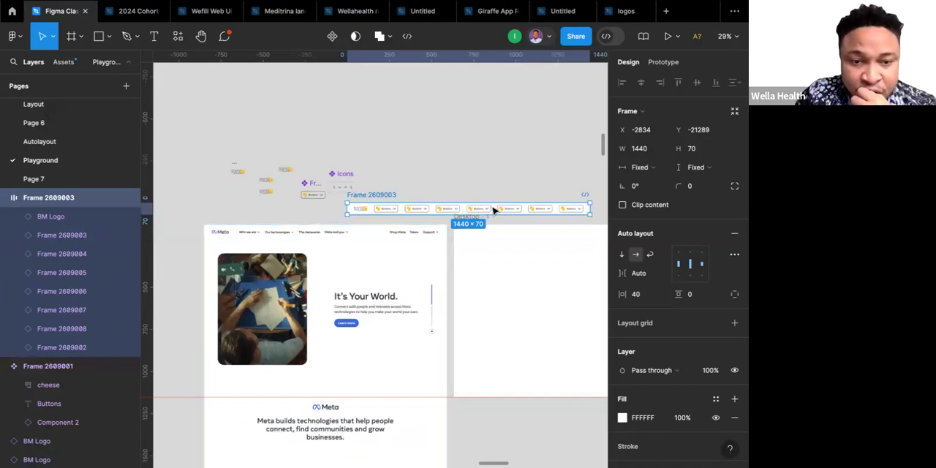
{"action": "scroll", "coordinate": [494, 211], "scroll_direction": "up", "scroll_amount": 3}
{"action": "scroll", "coordinate": [493, 210], "scroll_direction": "right", "scroll_amount": 2}
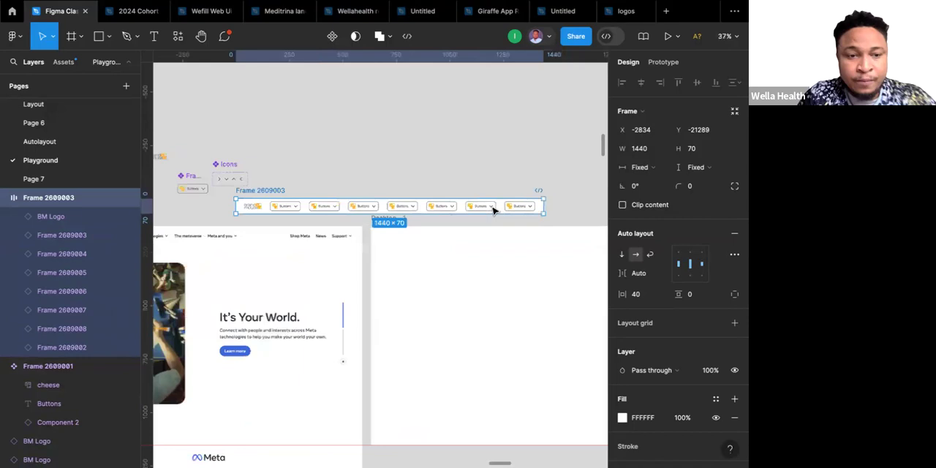
{"action": "double_click", "coordinate": [278, 207]}
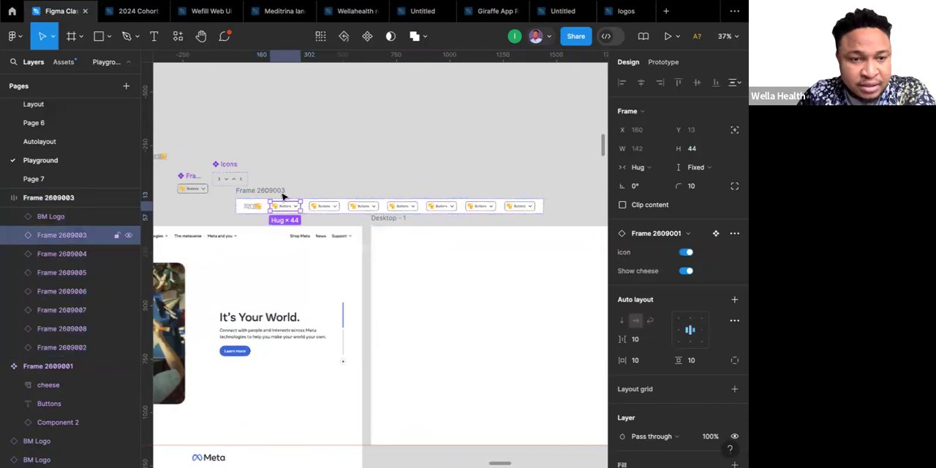
{"action": "left_click", "coordinate": [321, 208], "text": "shift"}
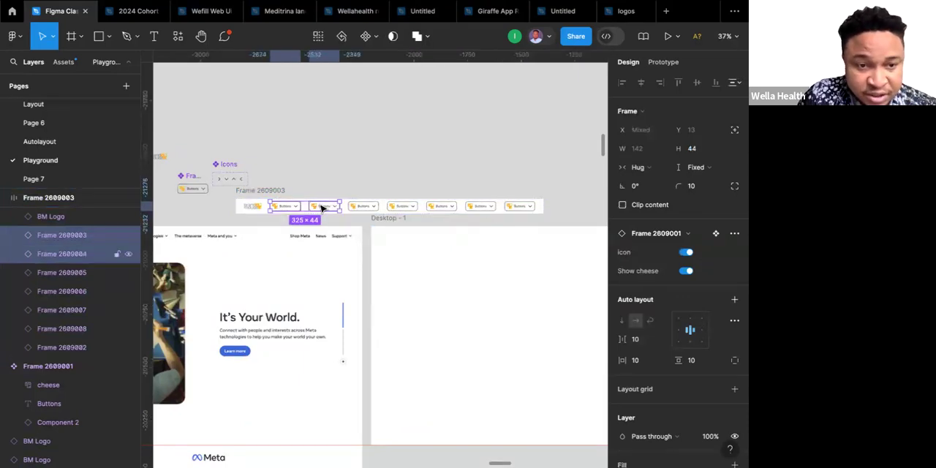
{"action": "left_click", "coordinate": [365, 208], "text": "shift"}
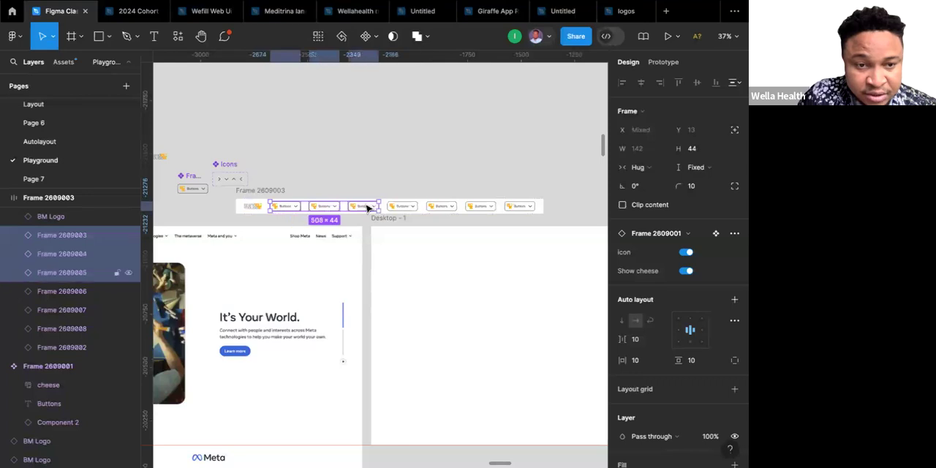
{"action": "left_click", "coordinate": [403, 209], "text": "shift"}
{"action": "left_click", "coordinate": [448, 209], "text": "shift"}
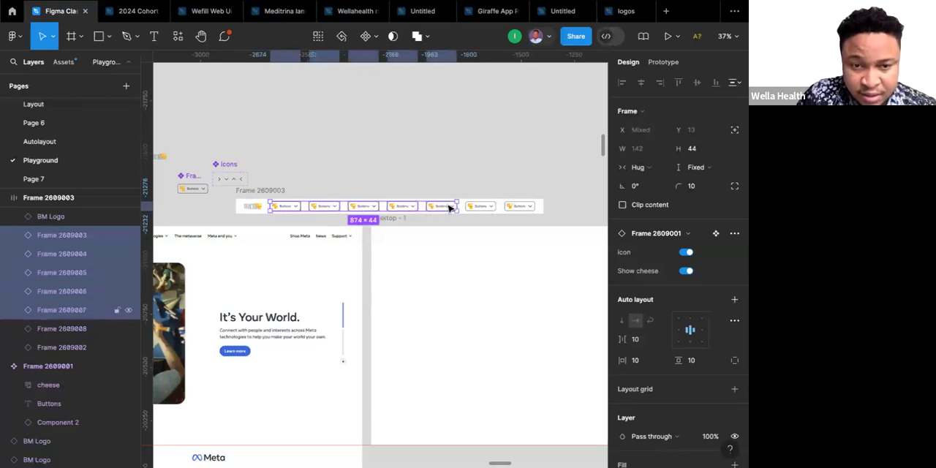
{"action": "left_click", "coordinate": [488, 207], "text": "shift"}
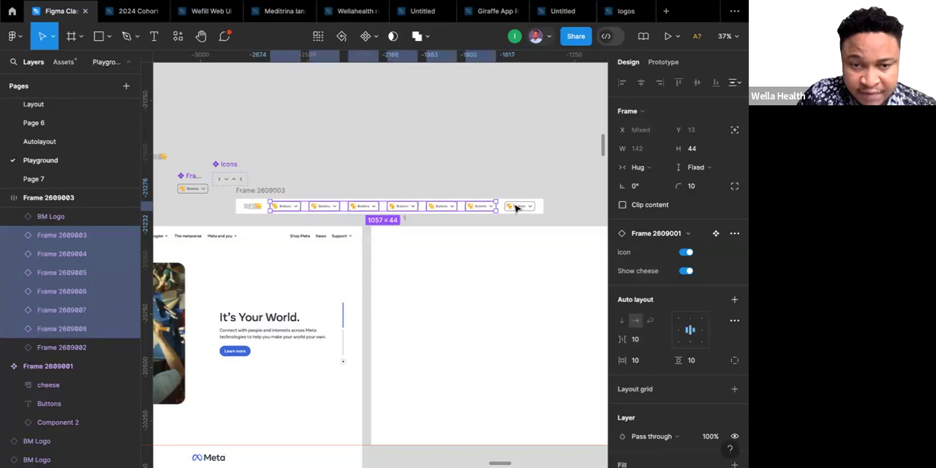
{"action": "left_click", "coordinate": [515, 208], "text": "shift"}
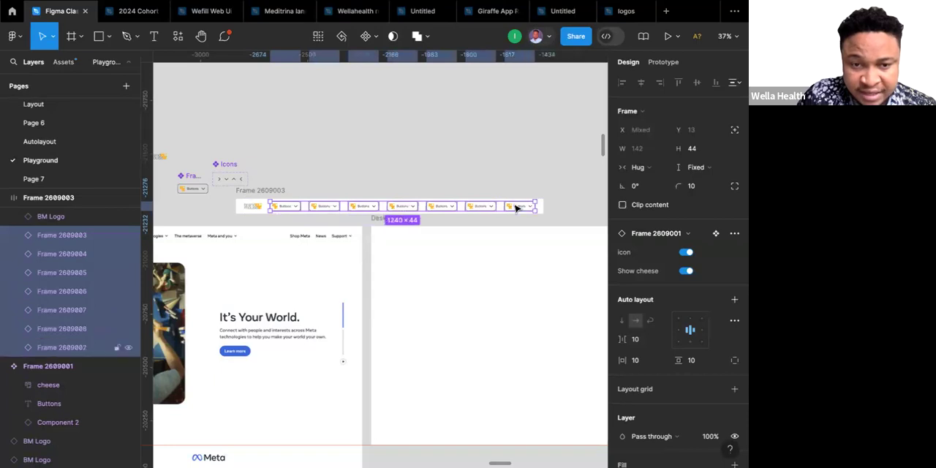
{"action": "left_click", "coordinate": [686, 271]}
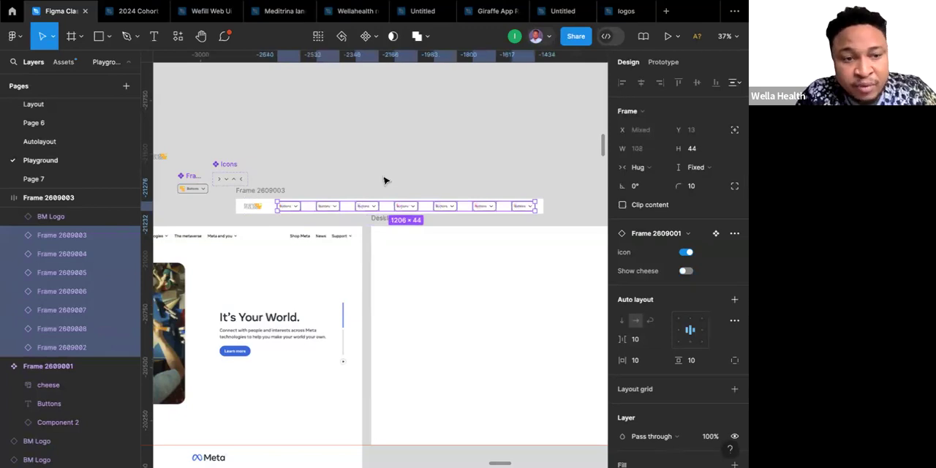
{"action": "scroll", "coordinate": [386, 181], "scroll_direction": "left", "scroll_amount": 5}
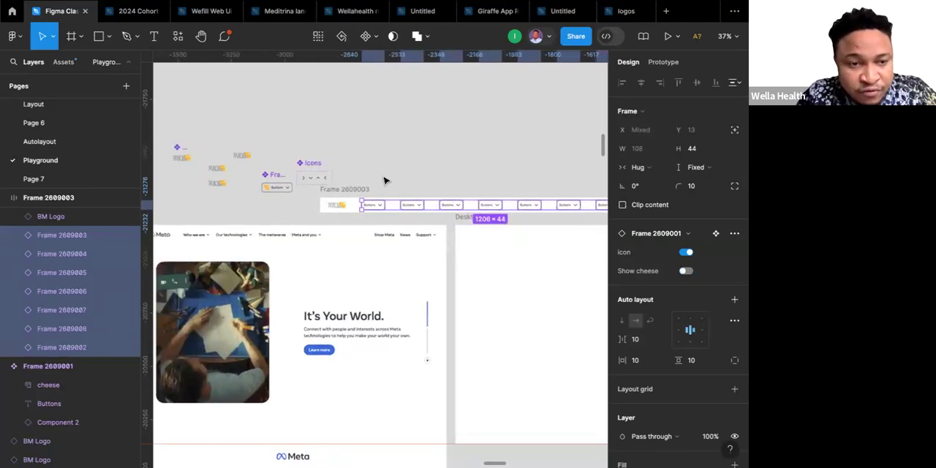
{"action": "left_click", "coordinate": [277, 178]}
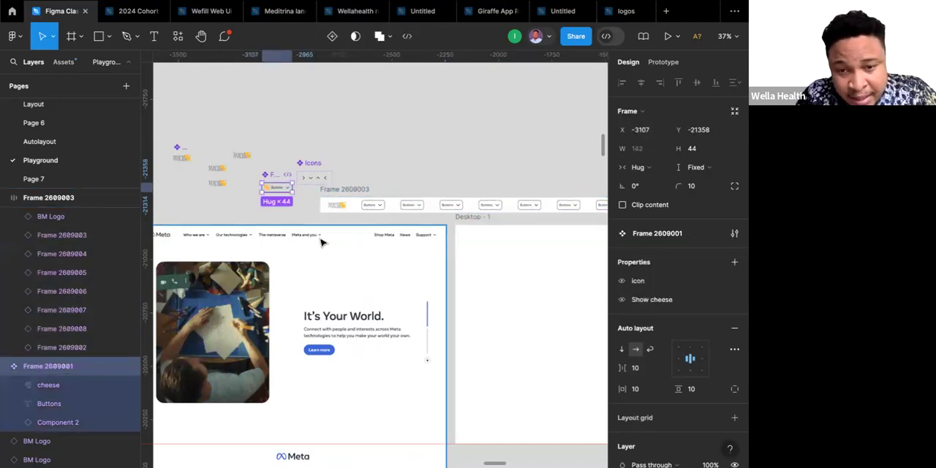
{"action": "scroll", "coordinate": [647, 305], "scroll_direction": "down", "scroll_amount": 5}
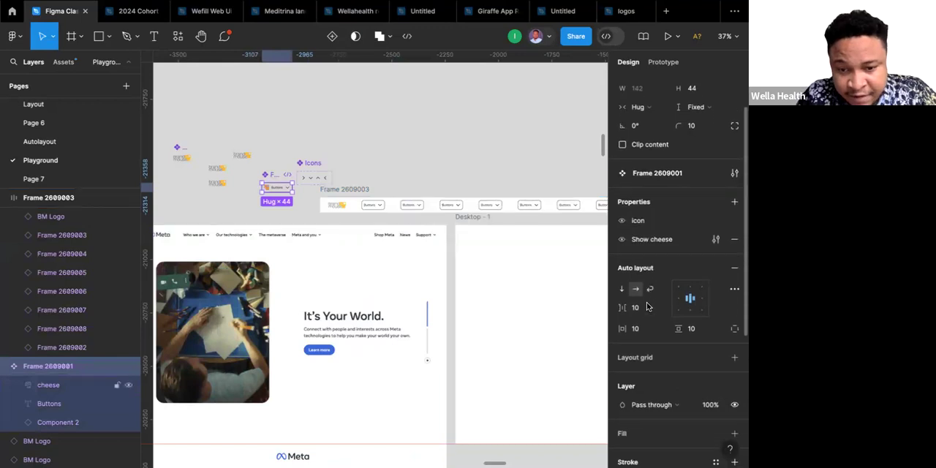
{"action": "scroll", "coordinate": [647, 306], "scroll_direction": "down", "scroll_amount": 5}
{"action": "scroll", "coordinate": [647, 306], "scroll_direction": "down", "scroll_amount": 2}
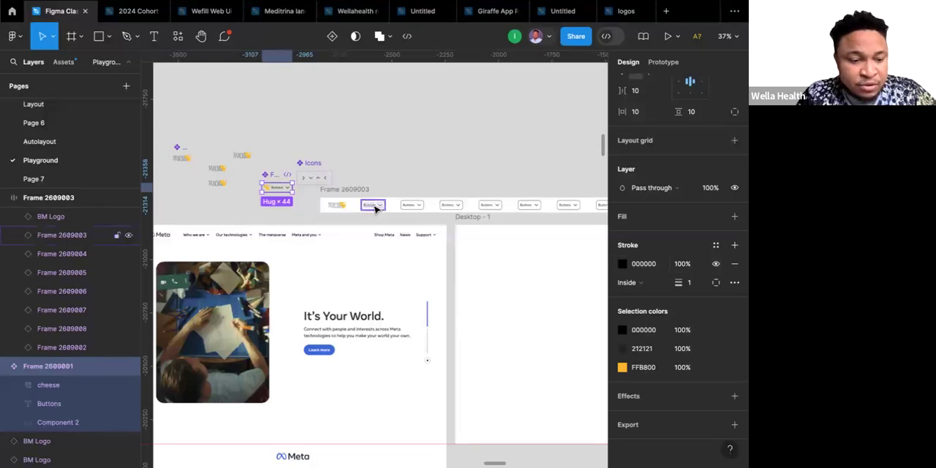
{"action": "left_click", "coordinate": [435, 188]}
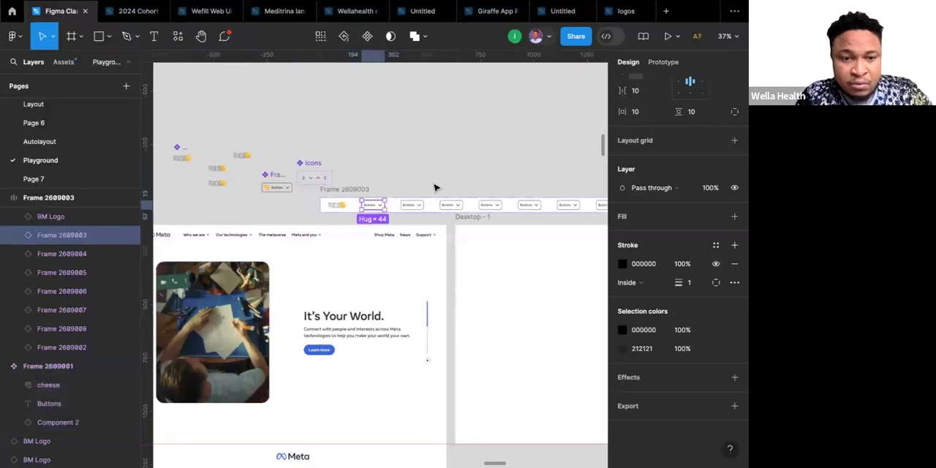
{"action": "key", "text": "ctrl+z"}
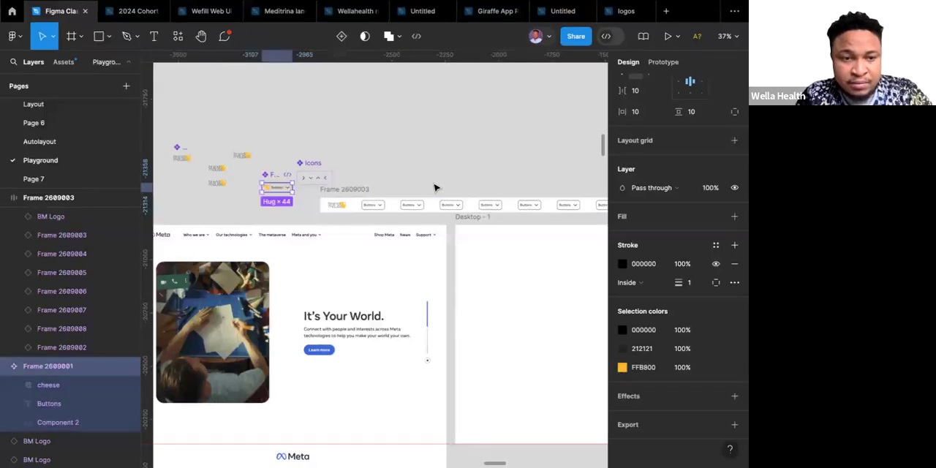
{"action": "key", "text": "ctrl+z"}
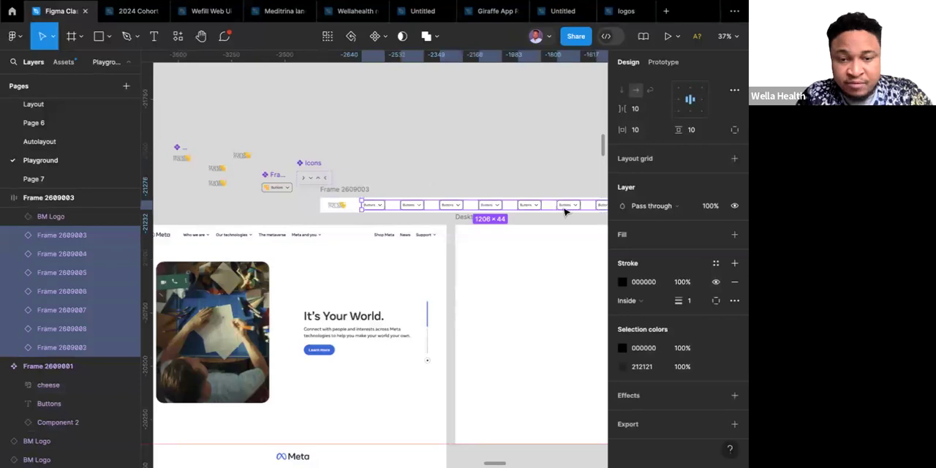
Hide the black stroke on all seven button instances in the navigation bar without removing it.
{"action": "left_click", "coordinate": [733, 281]}
{"action": "key", "text": "ctrl+z"}
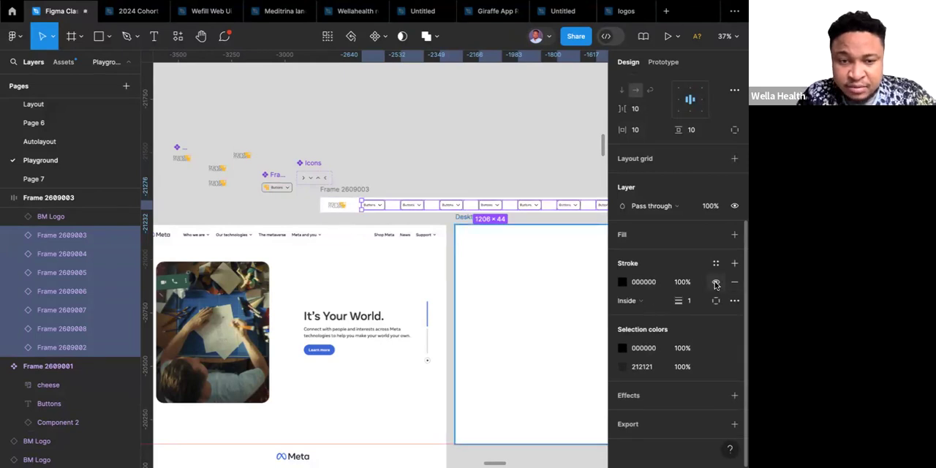
{"action": "left_click", "coordinate": [715, 282]}
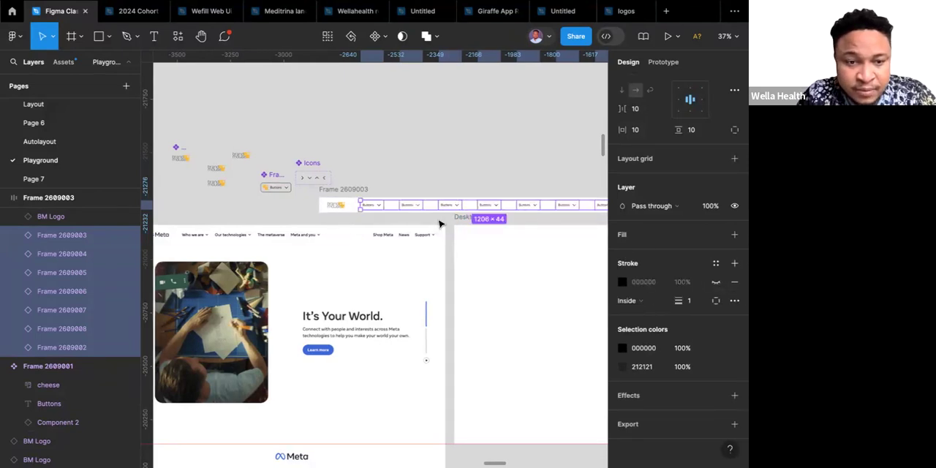
Reduce the horizontal gap between the items in the main button component to 4.
{"action": "scroll", "coordinate": [410, 212], "scroll_direction": "right", "scroll_amount": 2}
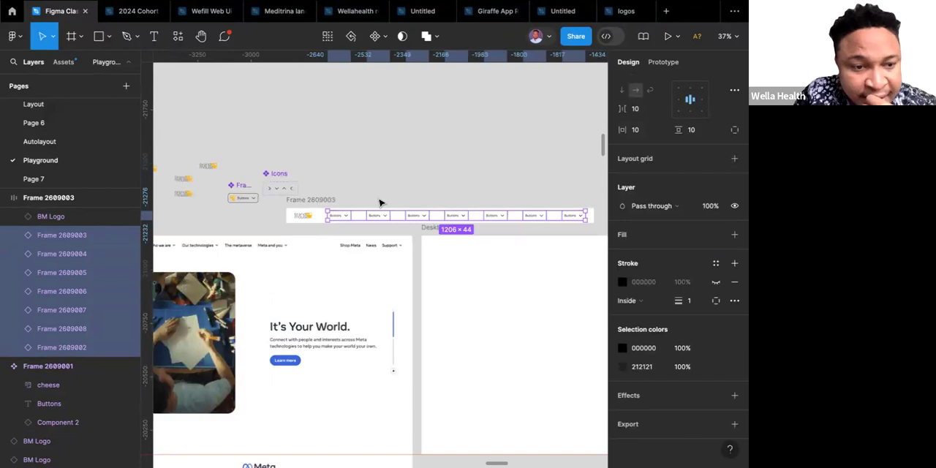
{"action": "scroll", "coordinate": [379, 202], "scroll_direction": "left", "scroll_amount": 2}
{"action": "scroll", "coordinate": [380, 202], "scroll_direction": "left", "scroll_amount": 1}
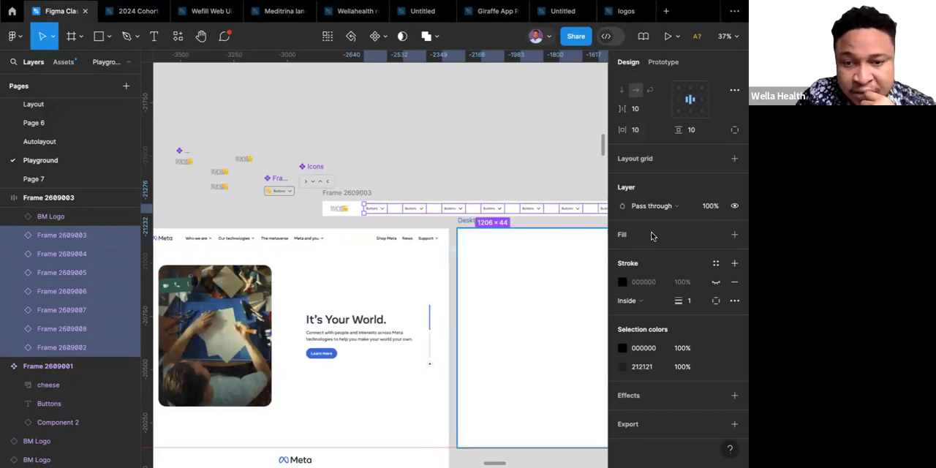
{"action": "left_click", "coordinate": [279, 190]}
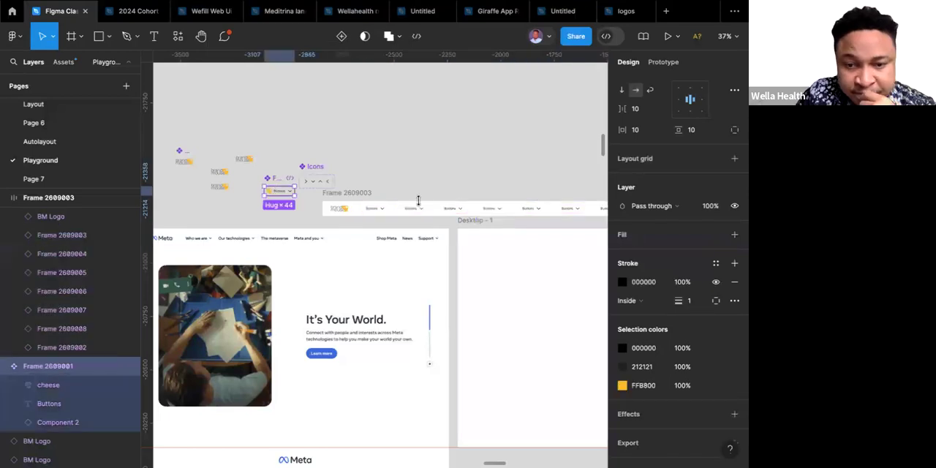
{"action": "scroll", "coordinate": [646, 227], "scroll_direction": "up", "scroll_amount": 2}
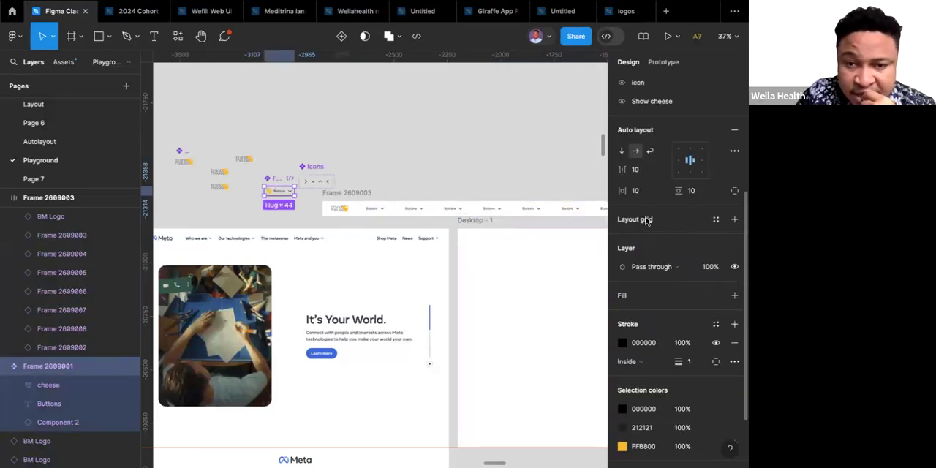
{"action": "left_click", "coordinate": [636, 169]}
{"action": "type", "text": "5"}
{"action": "key", "text": "Return"}
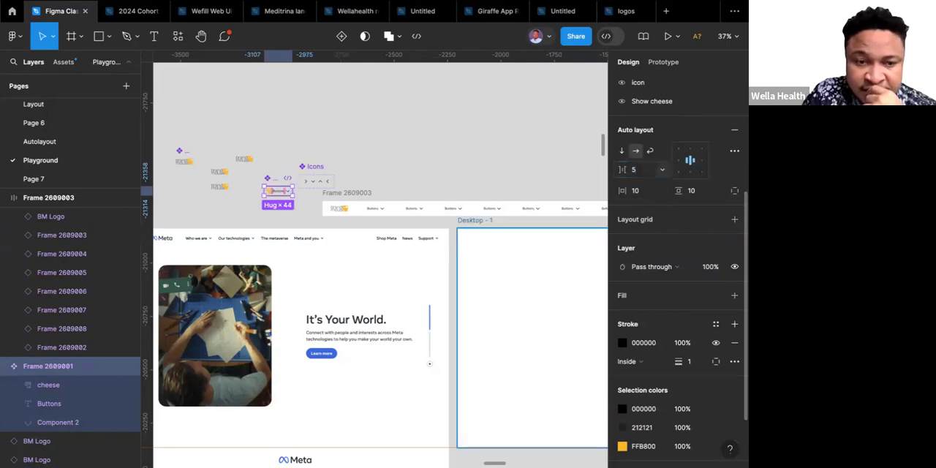
{"action": "left_click", "coordinate": [637, 171]}
{"action": "type", "text": "4"}
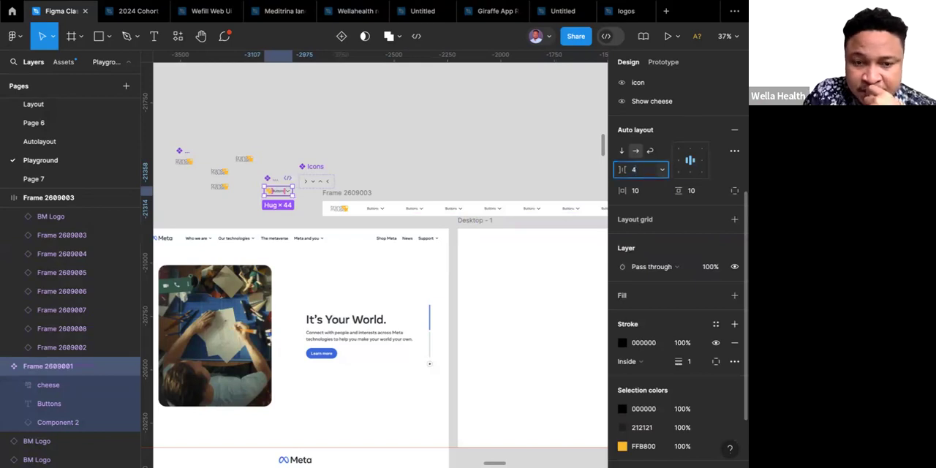
{"action": "key", "text": "Return"}
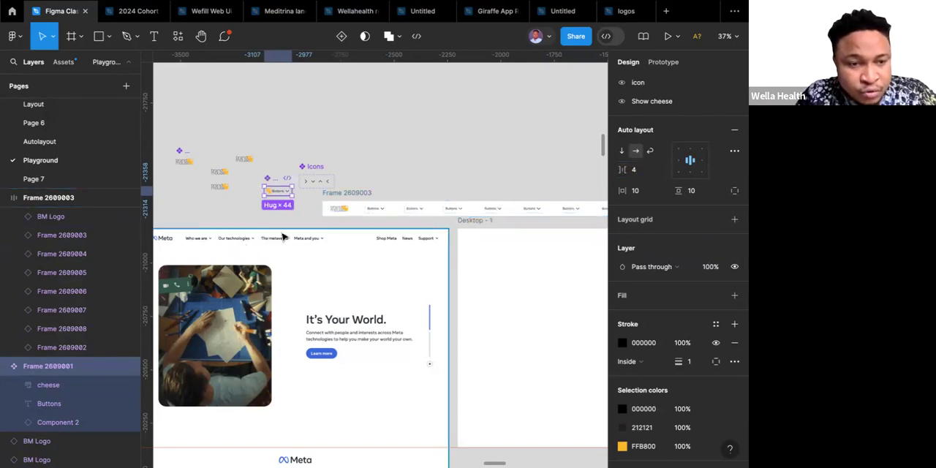
Wrap the first four button instances in the navigation bar in their own auto layout frame.
{"action": "left_click", "coordinate": [373, 211]}
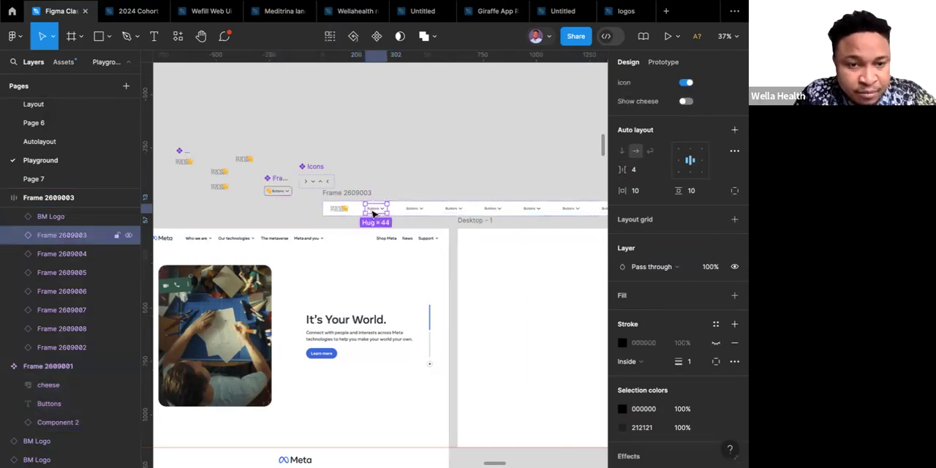
{"action": "left_click", "coordinate": [414, 210], "text": "shift"}
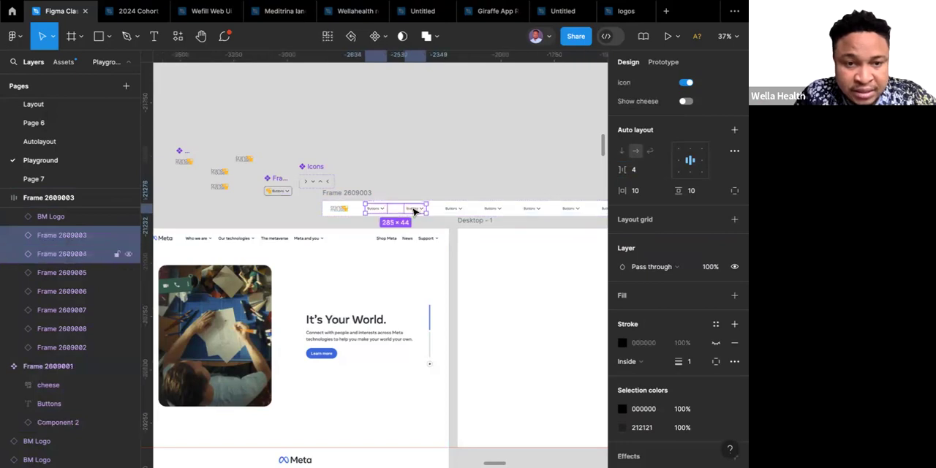
{"action": "left_click", "coordinate": [453, 210], "text": "shift"}
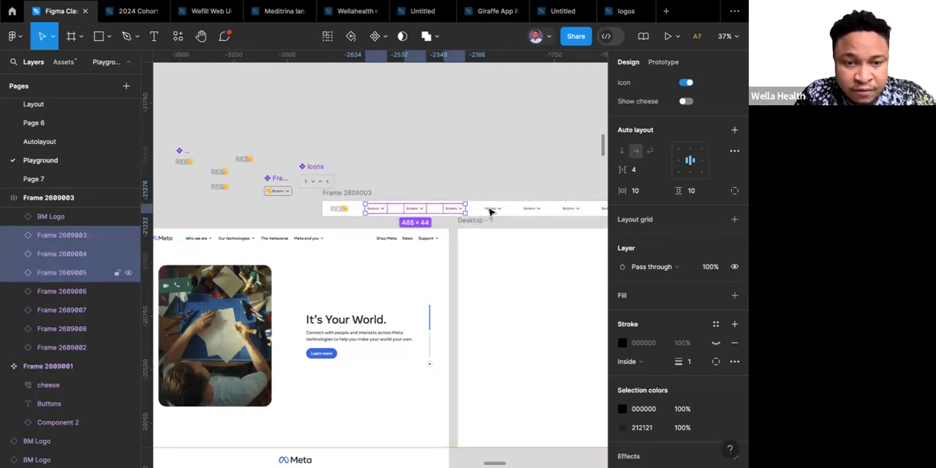
{"action": "left_click", "coordinate": [491, 209], "text": "shift"}
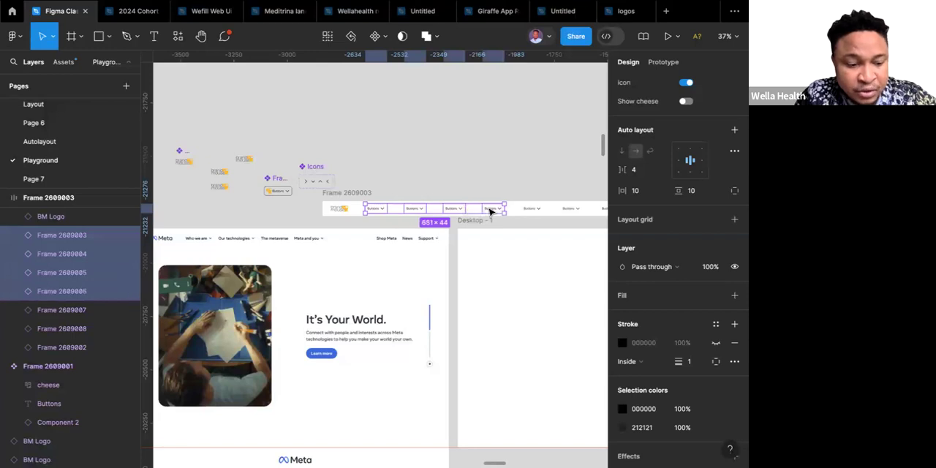
{"action": "key", "text": "shift+a"}
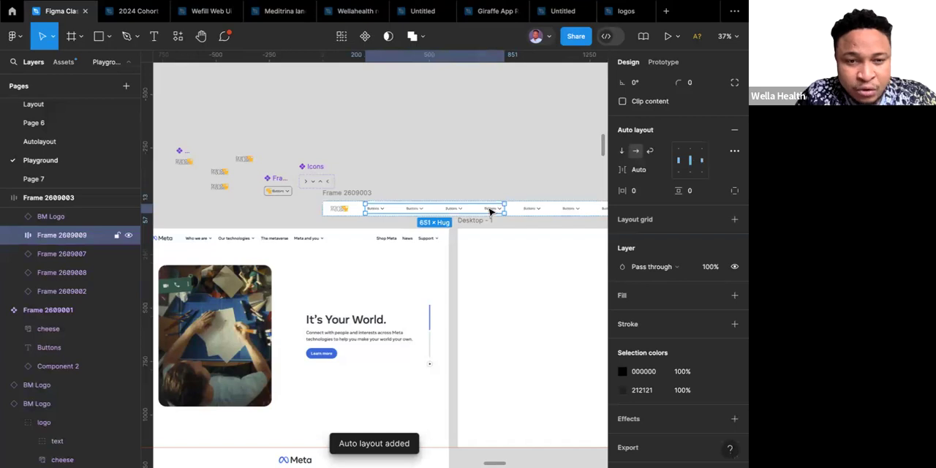
Set the four-button frame's horizontal gap to 4 and make its width hug its contents.
{"action": "scroll", "coordinate": [649, 258], "scroll_direction": "up", "scroll_amount": 2}
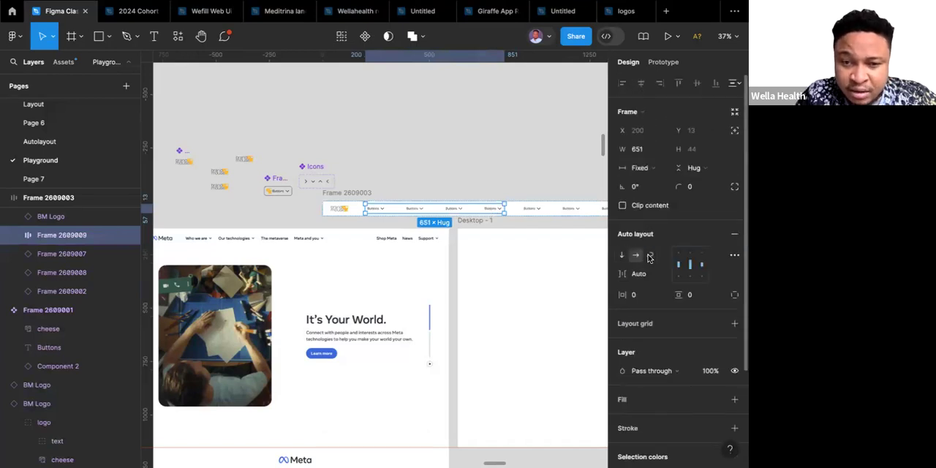
{"action": "scroll", "coordinate": [648, 258], "scroll_direction": "down", "scroll_amount": 2}
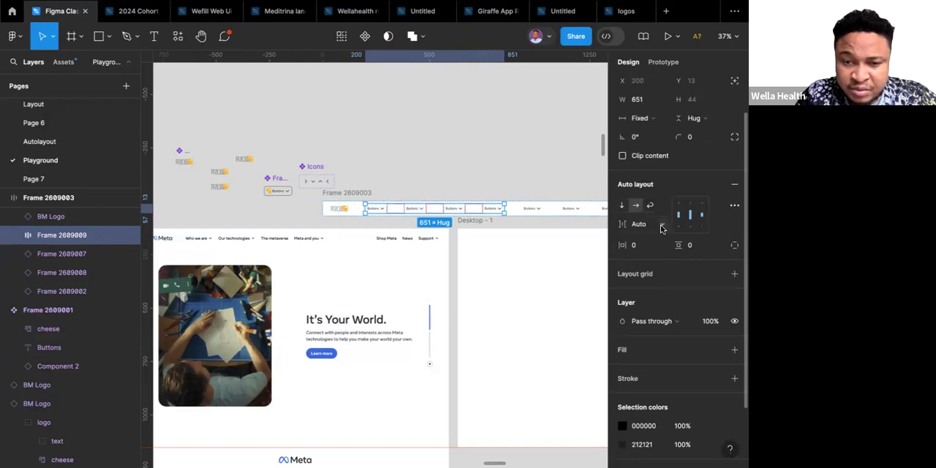
{"action": "left_click", "coordinate": [661, 228]}
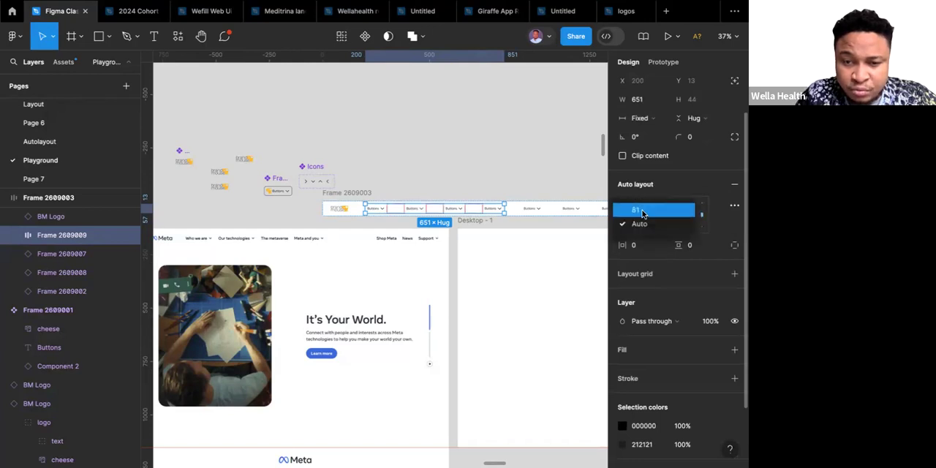
{"action": "left_click", "coordinate": [637, 210]}
{"action": "left_click", "coordinate": [642, 226]}
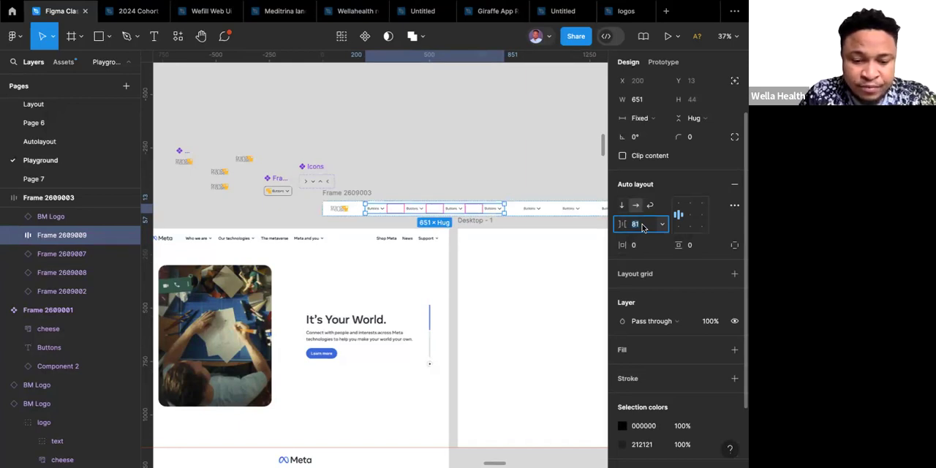
{"action": "type", "text": "4"}
{"action": "key", "text": "Return"}
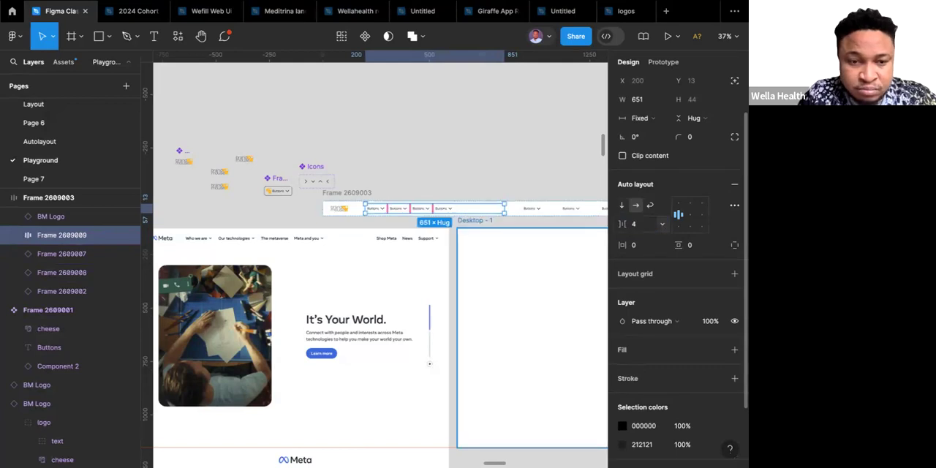
{"action": "left_click", "coordinate": [660, 123]}
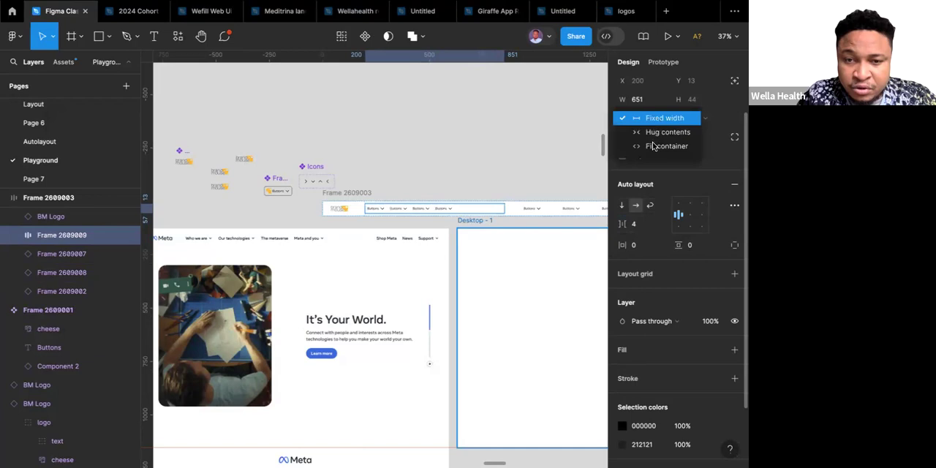
{"action": "left_click", "coordinate": [662, 133]}
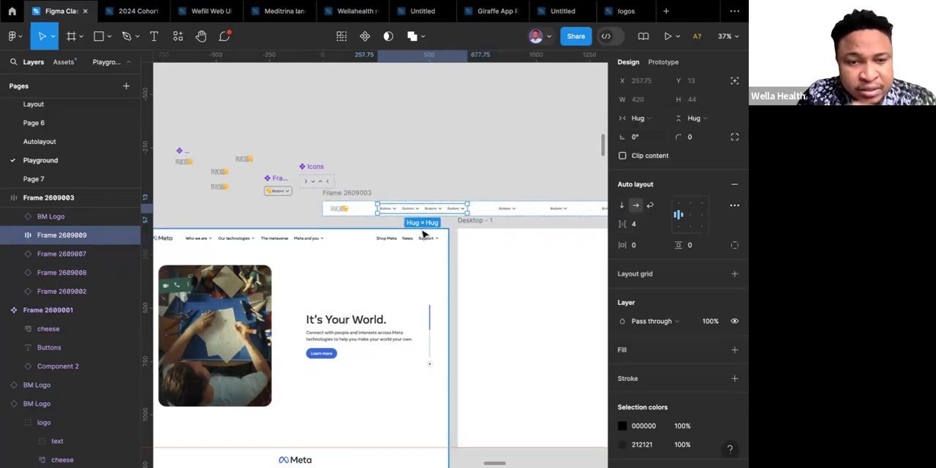
Wrap the last three button instances in the navigation bar in a separate auto layout frame.
{"action": "left_click", "coordinate": [507, 209]}
{"action": "scroll", "coordinate": [511, 211], "scroll_direction": "right", "scroll_amount": 2}
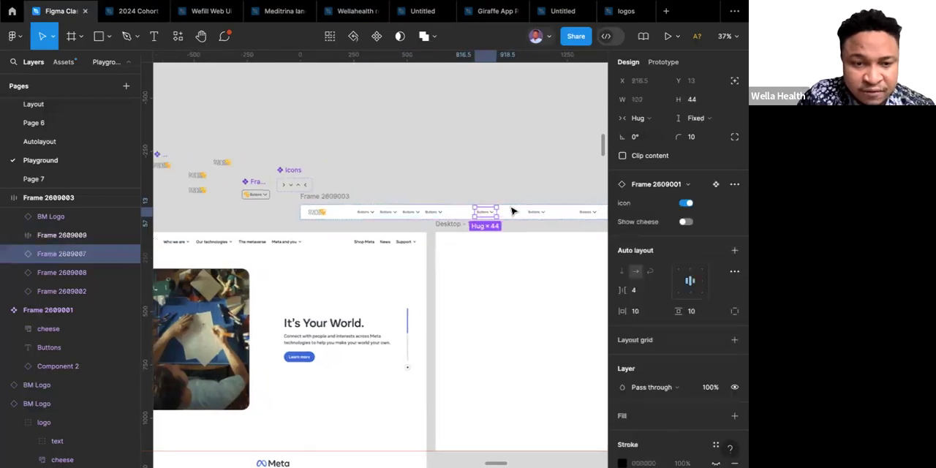
{"action": "left_click", "coordinate": [532, 212], "text": "shift"}
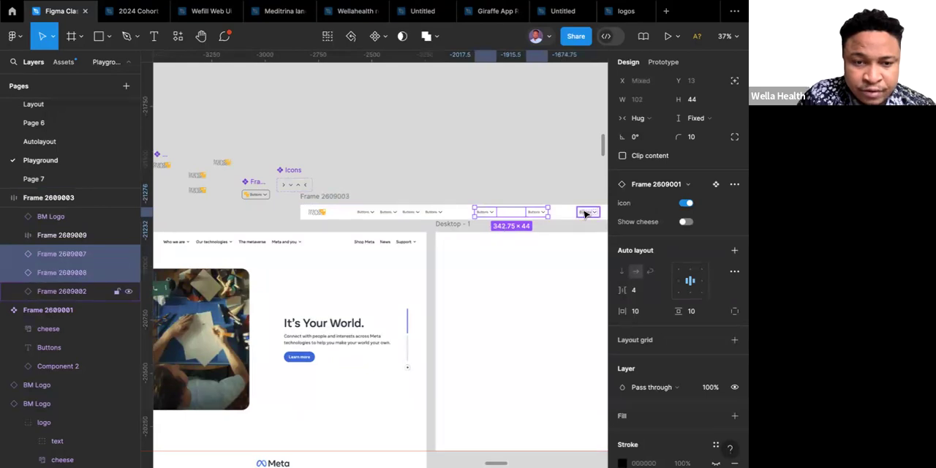
{"action": "left_click", "coordinate": [585, 214], "text": "shift"}
{"action": "scroll", "coordinate": [584, 213], "scroll_direction": "right", "scroll_amount": 4}
{"action": "scroll", "coordinate": [585, 213], "scroll_direction": "down", "scroll_amount": 1}
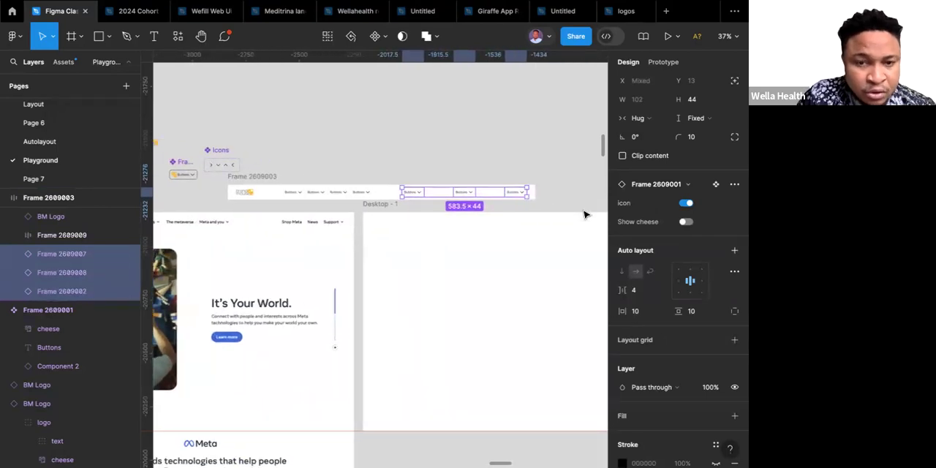
{"action": "key", "text": "shift+a"}
Set the three-button frame's horizontal gap to 4 and make its width hug its contents.
{"action": "left_click", "coordinate": [647, 229]}
{"action": "type", "text": "4"}
{"action": "key", "text": "Return"}
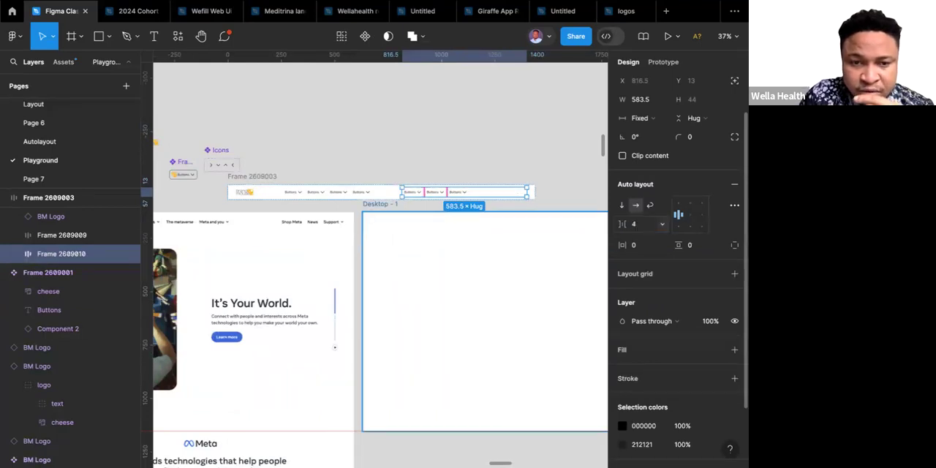
{"action": "left_click", "coordinate": [648, 119]}
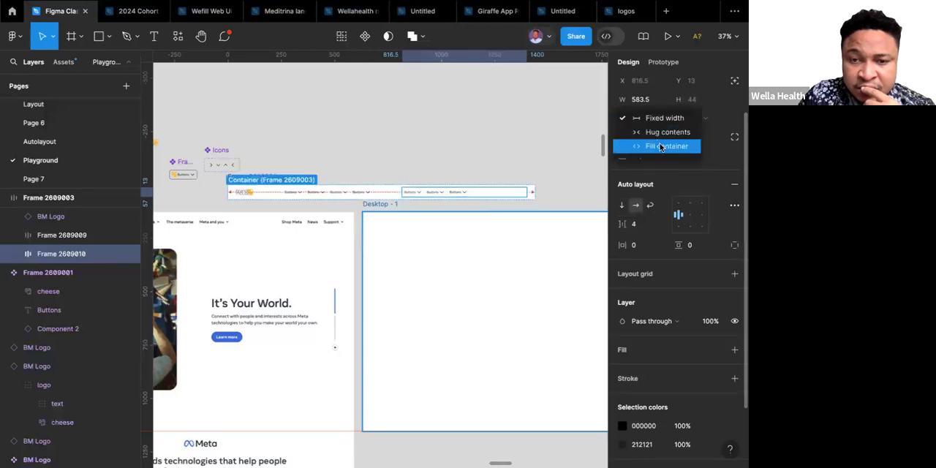
{"action": "left_click", "coordinate": [660, 132]}
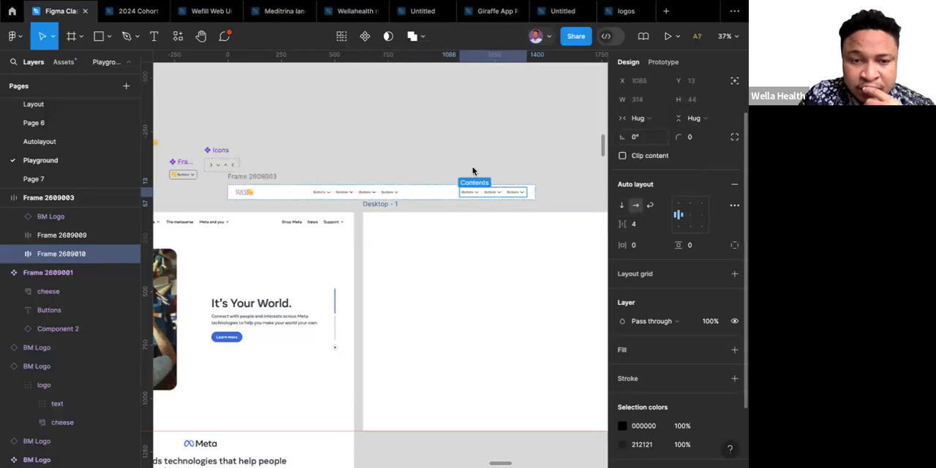
Wrap the BM Logo instance and the four-button frame together in an auto layout frame inside the navigation bar.
{"action": "scroll", "coordinate": [427, 171], "scroll_direction": "left", "scroll_amount": 3}
{"action": "scroll", "coordinate": [428, 171], "scroll_direction": "up", "scroll_amount": 2}
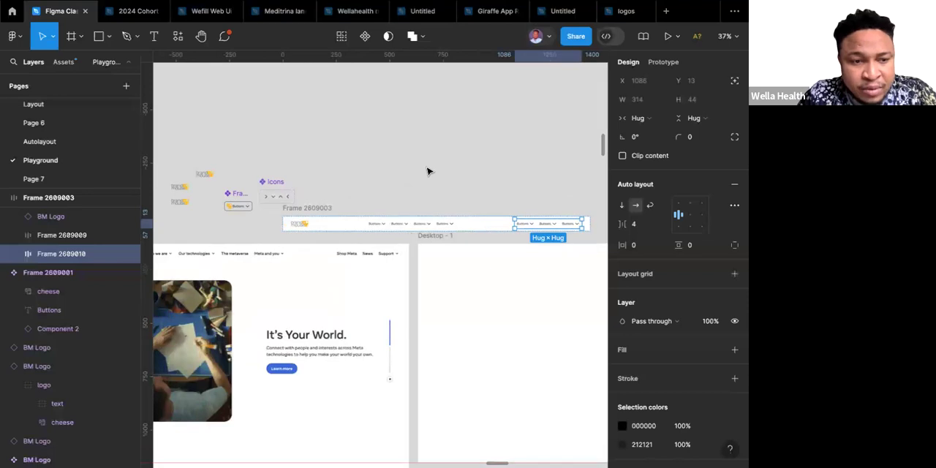
{"action": "scroll", "coordinate": [388, 210], "scroll_direction": "left", "scroll_amount": 3}
{"action": "scroll", "coordinate": [387, 210], "scroll_direction": "down", "scroll_amount": 2}
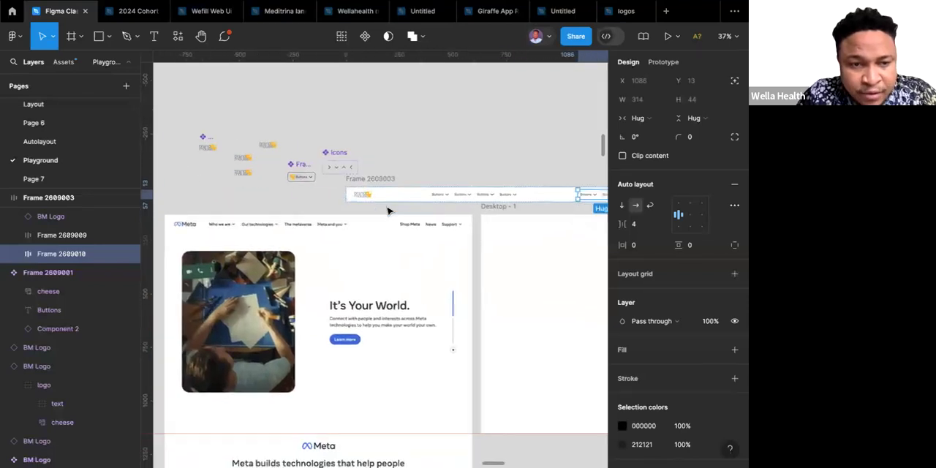
{"action": "scroll", "coordinate": [387, 210], "scroll_direction": "right", "scroll_amount": 2}
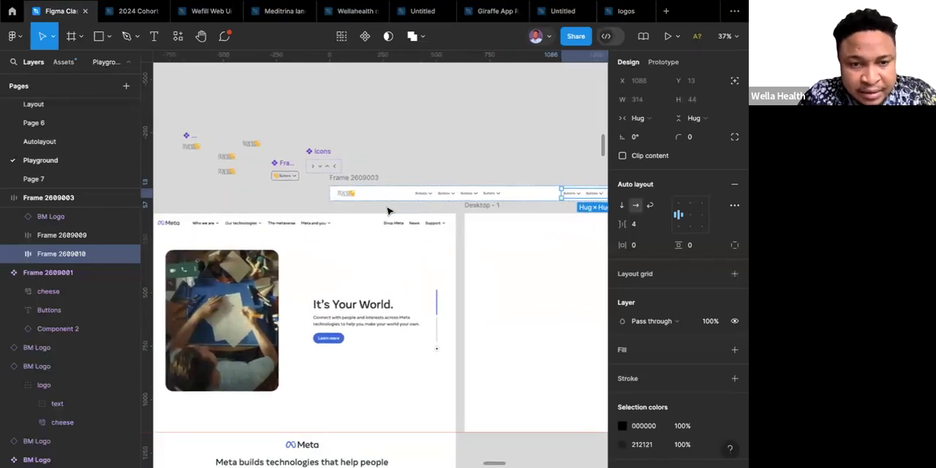
{"action": "left_click", "coordinate": [343, 195]}
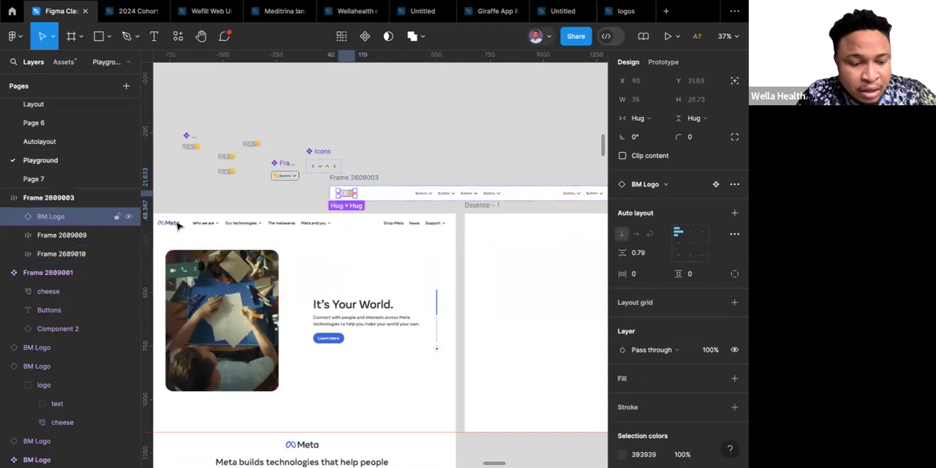
{"action": "left_click", "coordinate": [437, 194], "text": "shift"}
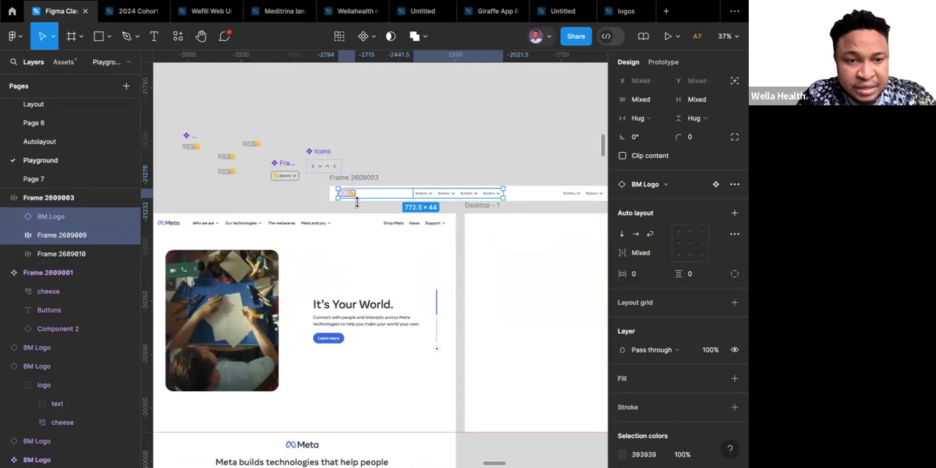
{"action": "key", "text": "shift+a"}
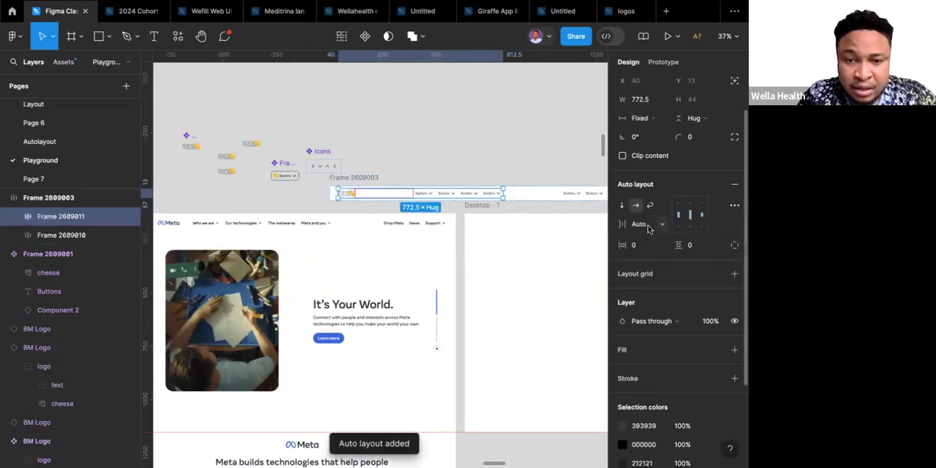
Set the horizontal gap between the BM Logo and the four-button frame to 20.
{"action": "left_click", "coordinate": [649, 227]}
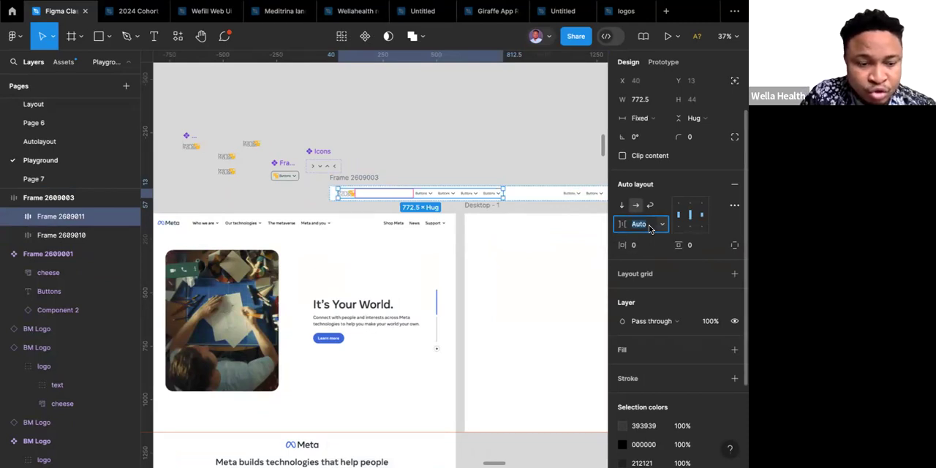
{"action": "type", "text": "20"}
{"action": "key", "text": "Return"}
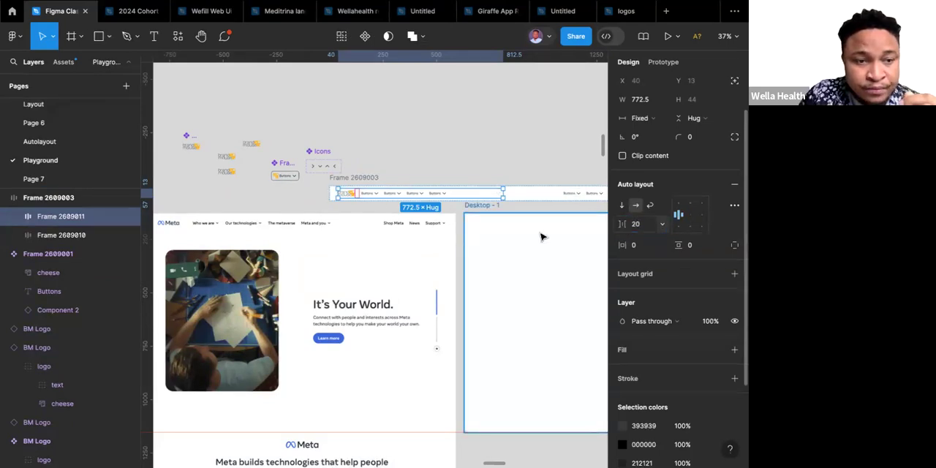
Set the gap between the logo and the four-button frame to 50 and make their parent frame's width hug its contents.
{"action": "left_click", "coordinate": [640, 228]}
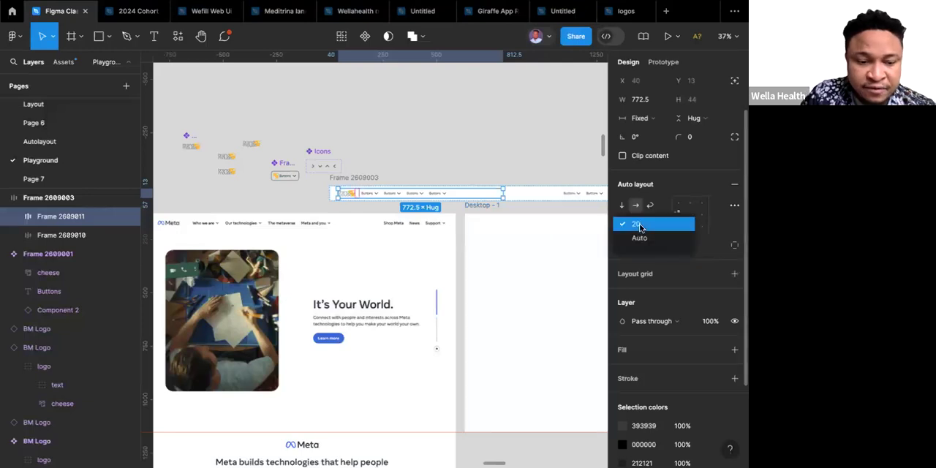
{"action": "left_click", "coordinate": [639, 226]}
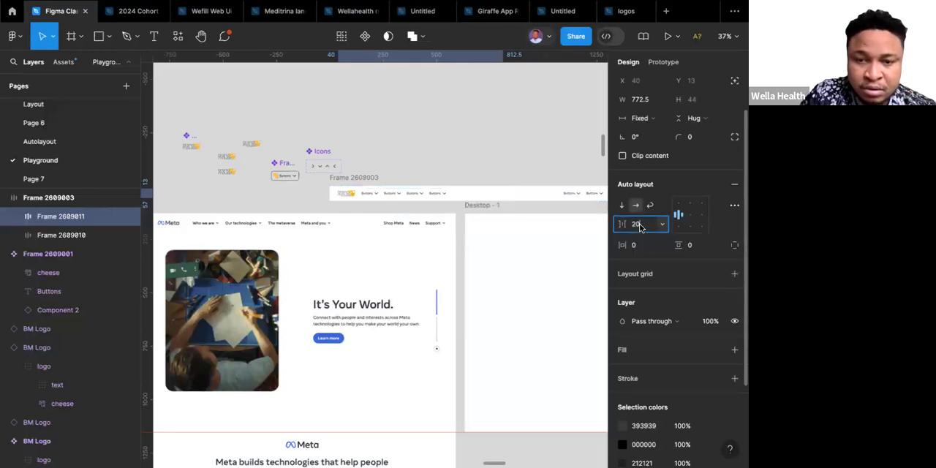
{"action": "type", "text": "50"}
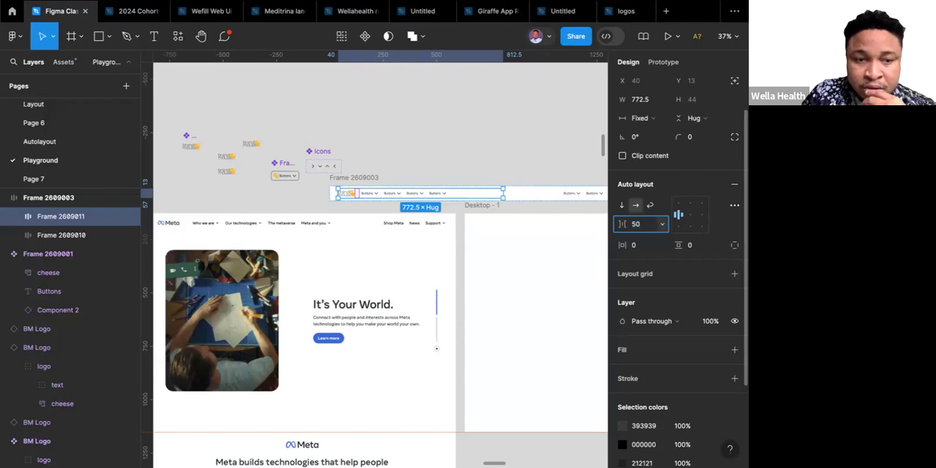
{"action": "key", "text": "Return"}
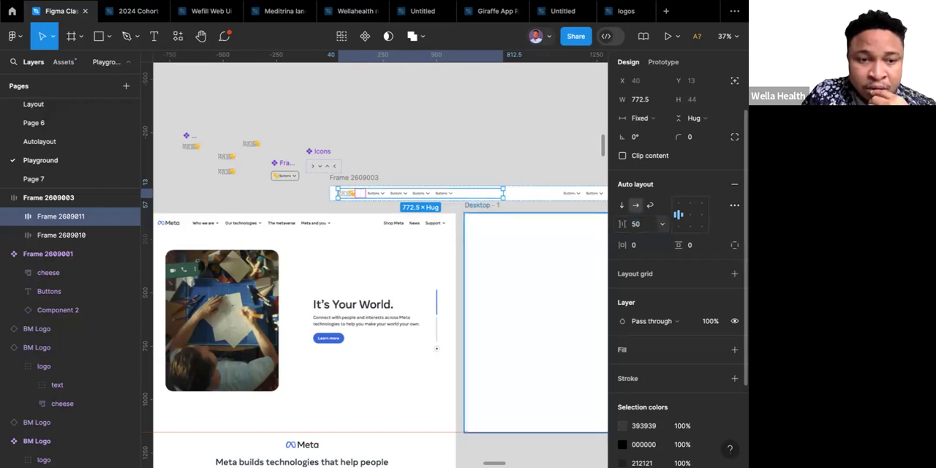
{"action": "left_click", "coordinate": [649, 121]}
{"action": "left_click", "coordinate": [649, 121]}
{"action": "left_click", "coordinate": [650, 121]}
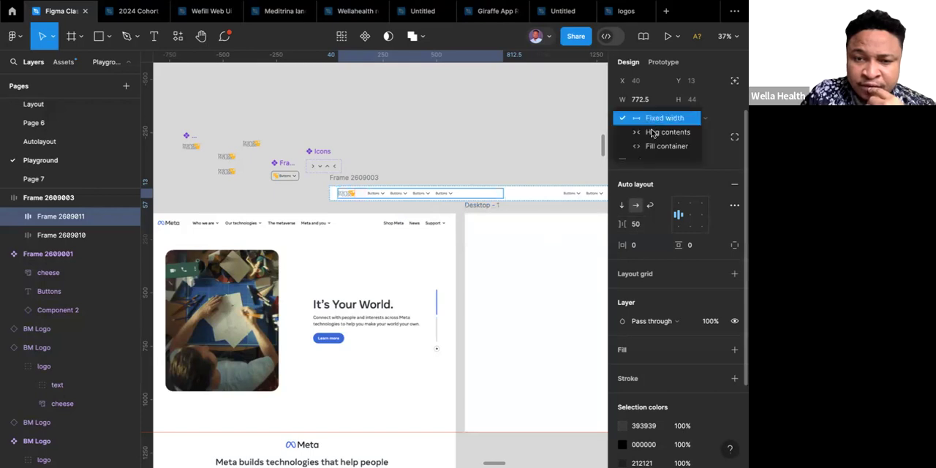
{"action": "left_click", "coordinate": [655, 138]}
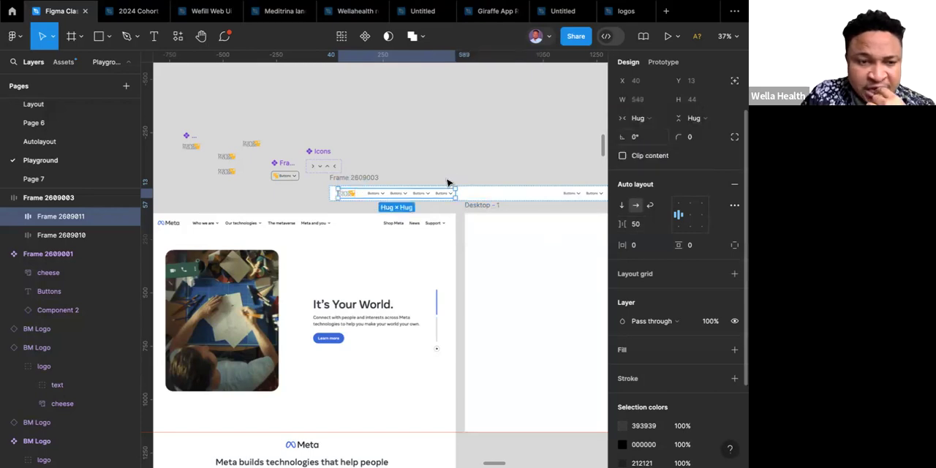
{"action": "left_click", "coordinate": [437, 173]}
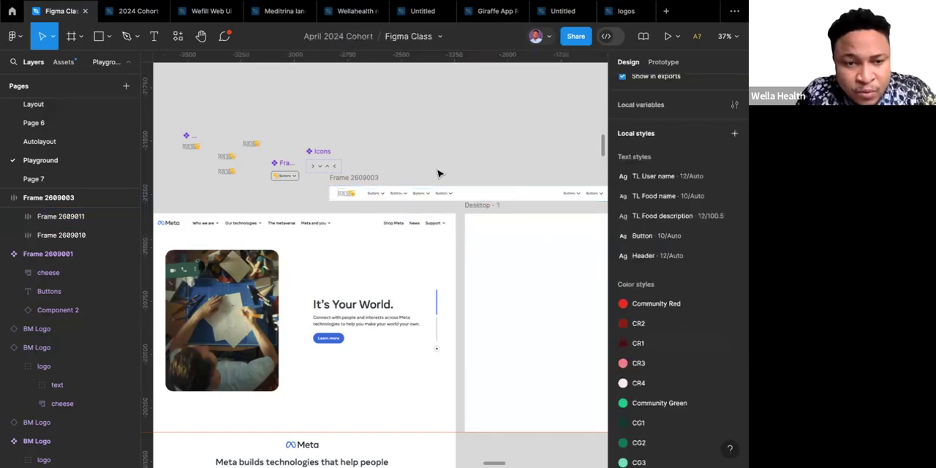
Turn off the icon property of the third button instance in the navigation bar's four-button frame.
{"action": "scroll", "coordinate": [435, 179], "scroll_direction": "right", "scroll_amount": 2}
{"action": "scroll", "coordinate": [435, 180], "scroll_direction": "down", "scroll_amount": 1}
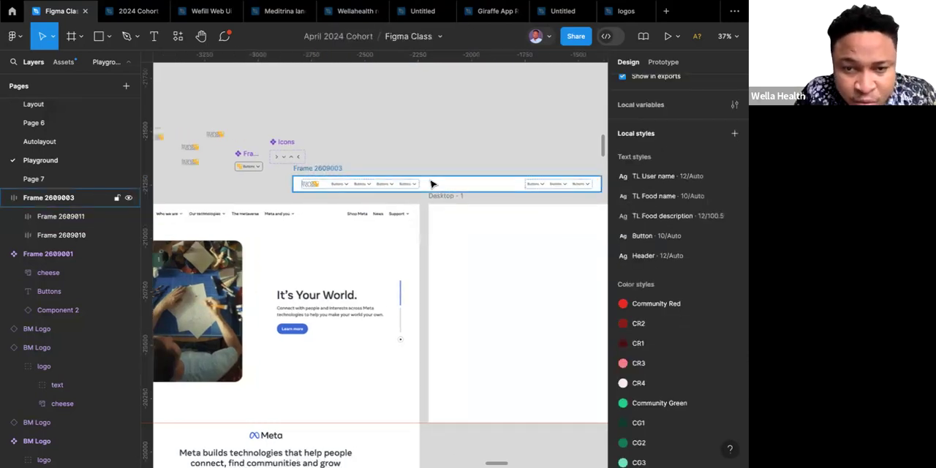
{"action": "scroll", "coordinate": [431, 185], "scroll_direction": "down", "scroll_amount": 3}
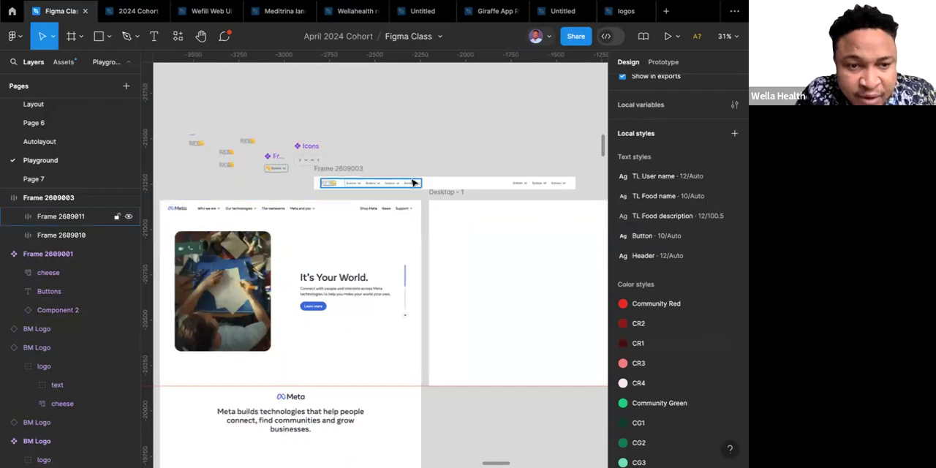
{"action": "scroll", "coordinate": [413, 181], "scroll_direction": "up", "scroll_amount": 5}
{"action": "scroll", "coordinate": [413, 181], "scroll_direction": "left", "scroll_amount": 5}
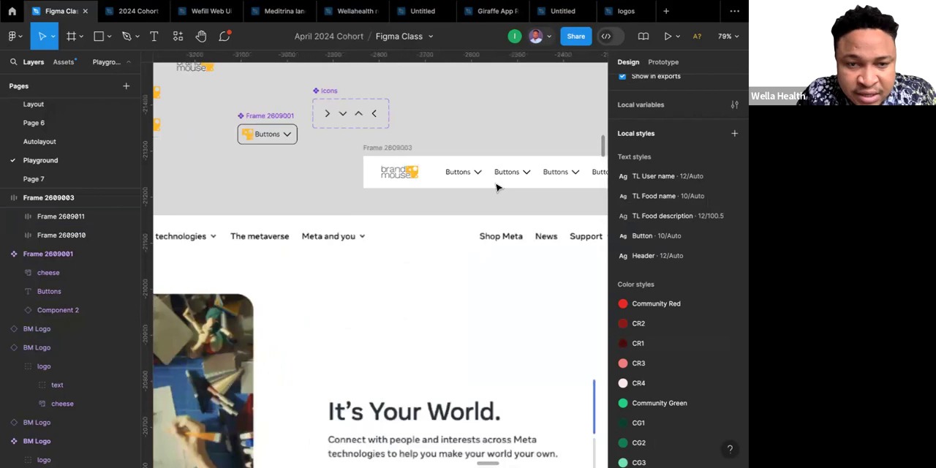
{"action": "scroll", "coordinate": [497, 187], "scroll_direction": "right", "scroll_amount": 3}
{"action": "double_click", "coordinate": [497, 187]}
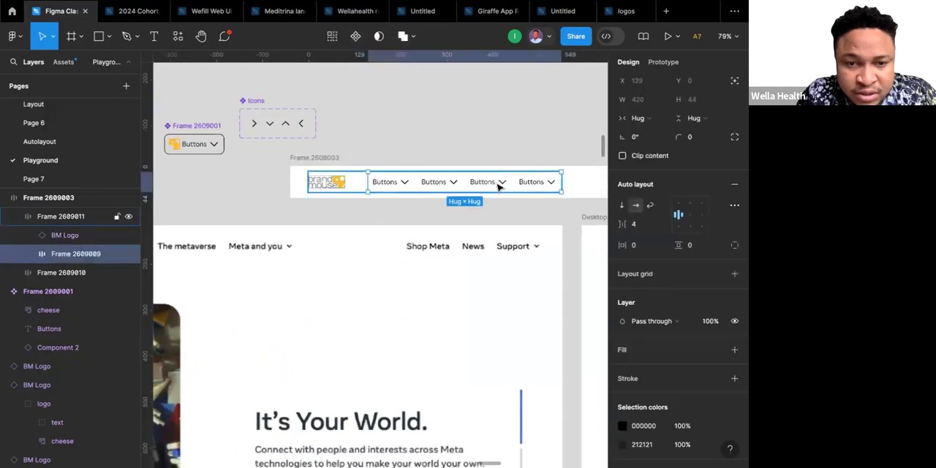
{"action": "left_click", "coordinate": [497, 187]}
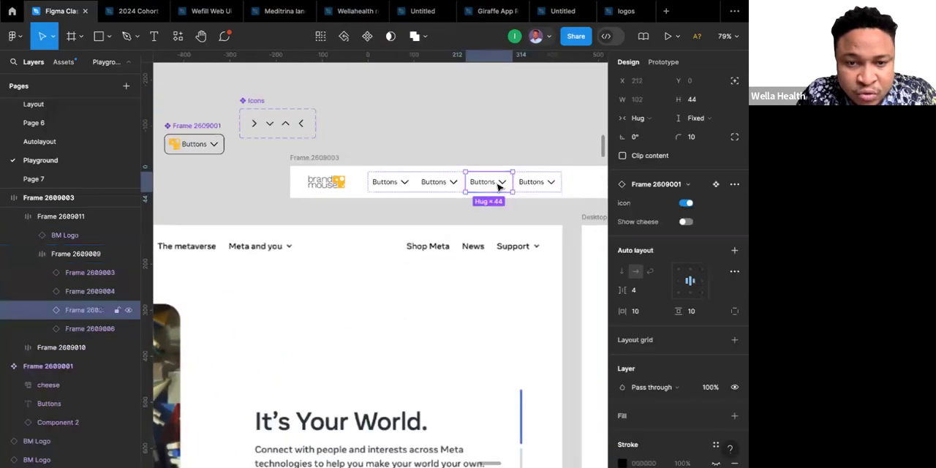
{"action": "left_click", "coordinate": [688, 205]}
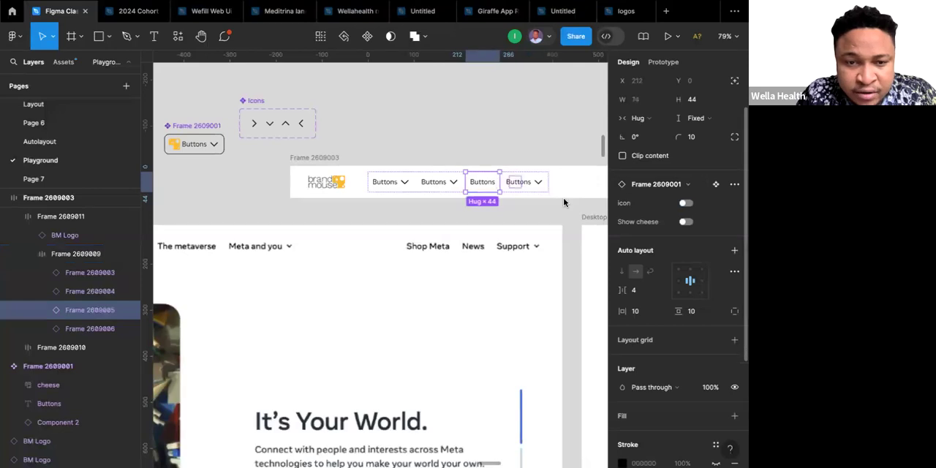
Turn off the icon property for the first two button instances in the navigation bar's three-button frame.
{"action": "scroll", "coordinate": [481, 218], "scroll_direction": "right", "scroll_amount": 2}
{"action": "scroll", "coordinate": [481, 218], "scroll_direction": "down", "scroll_amount": 1}
{"action": "scroll", "coordinate": [481, 218], "scroll_direction": "right", "scroll_amount": 5}
{"action": "scroll", "coordinate": [481, 218], "scroll_direction": "up", "scroll_amount": 1}
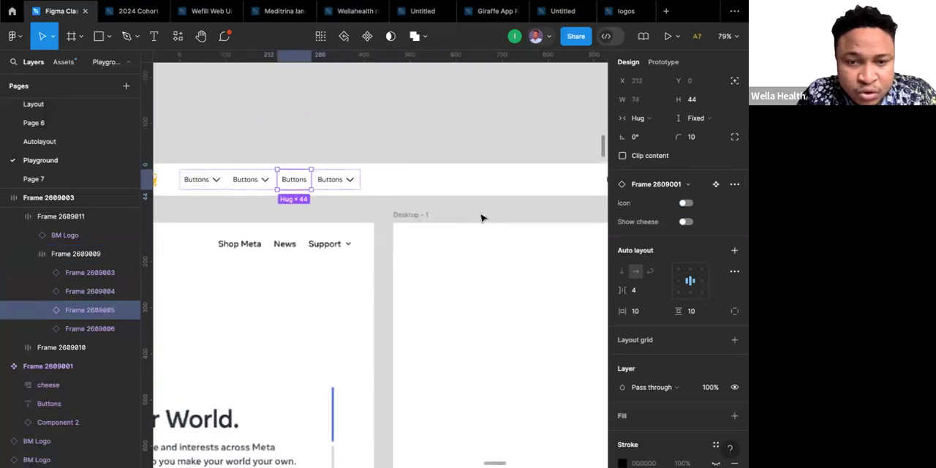
{"action": "left_click", "coordinate": [480, 187]}
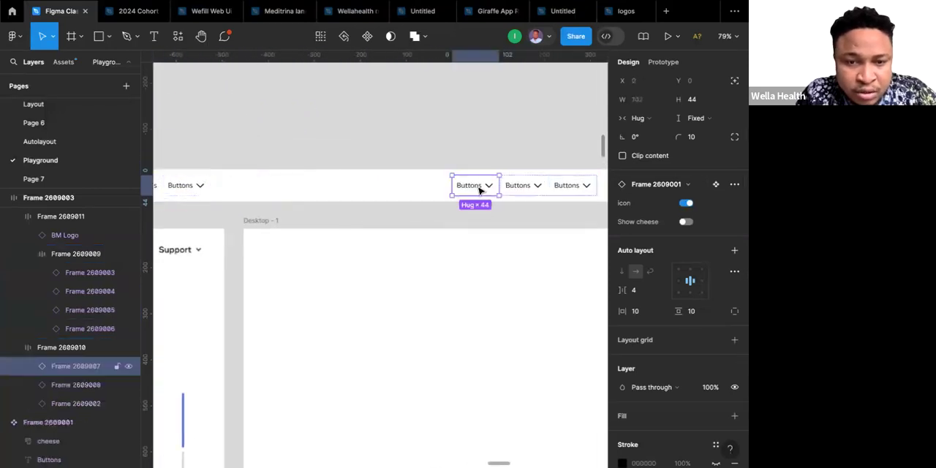
{"action": "left_click", "coordinate": [519, 184], "text": "shift"}
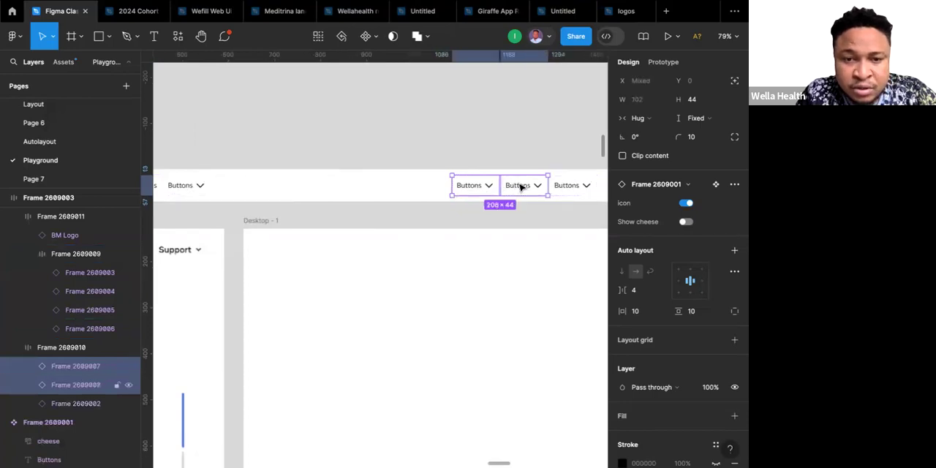
{"action": "left_click", "coordinate": [687, 204]}
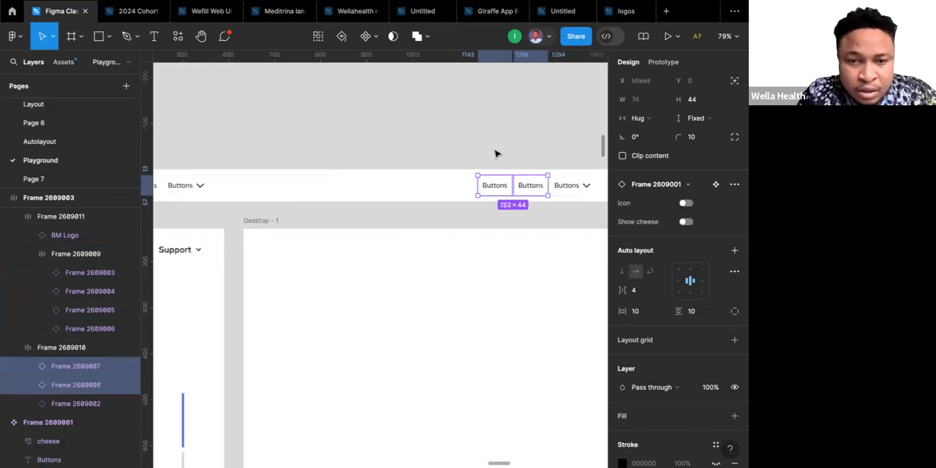
{"action": "left_click", "coordinate": [495, 153]}
Create a text property named Button Text with the value Buttons for the label in the main button component.
{"action": "scroll", "coordinate": [496, 155], "scroll_direction": "down", "scroll_amount": 5}
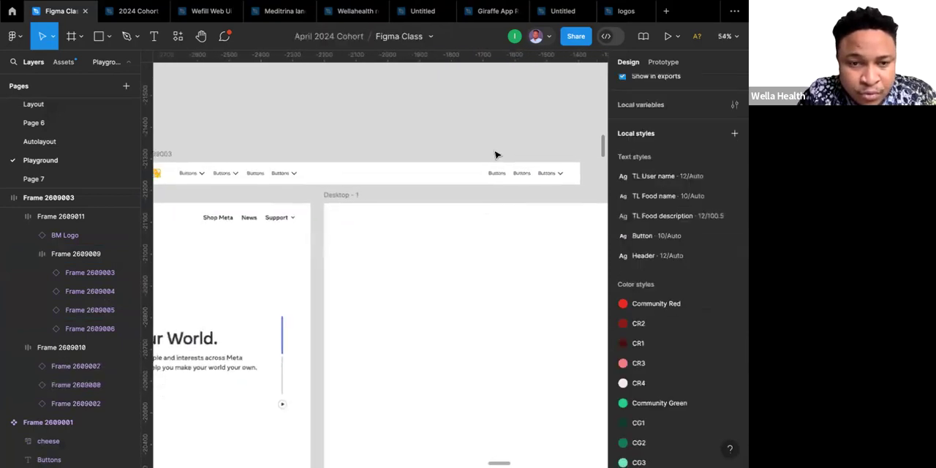
{"action": "scroll", "coordinate": [495, 154], "scroll_direction": "up", "scroll_amount": 1}
{"action": "scroll", "coordinate": [495, 154], "scroll_direction": "left", "scroll_amount": 2}
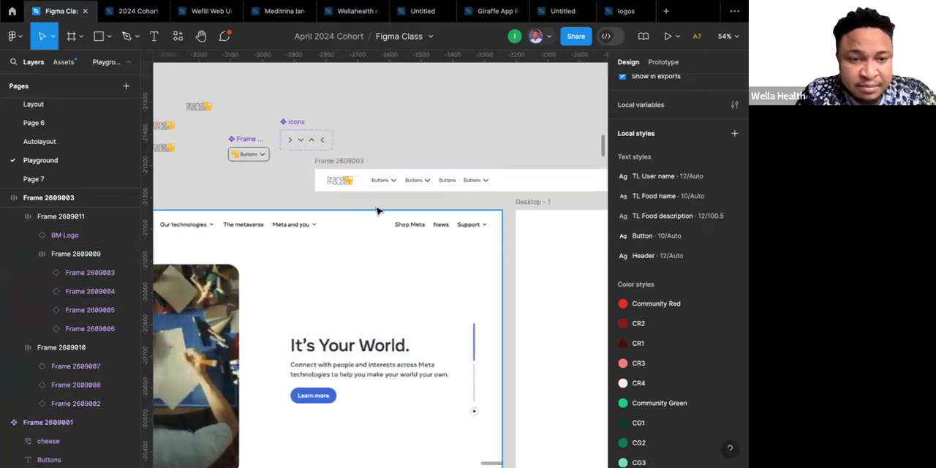
{"action": "scroll", "coordinate": [257, 211], "scroll_direction": "left", "scroll_amount": 5}
{"action": "scroll", "coordinate": [257, 212], "scroll_direction": "up", "scroll_amount": 1}
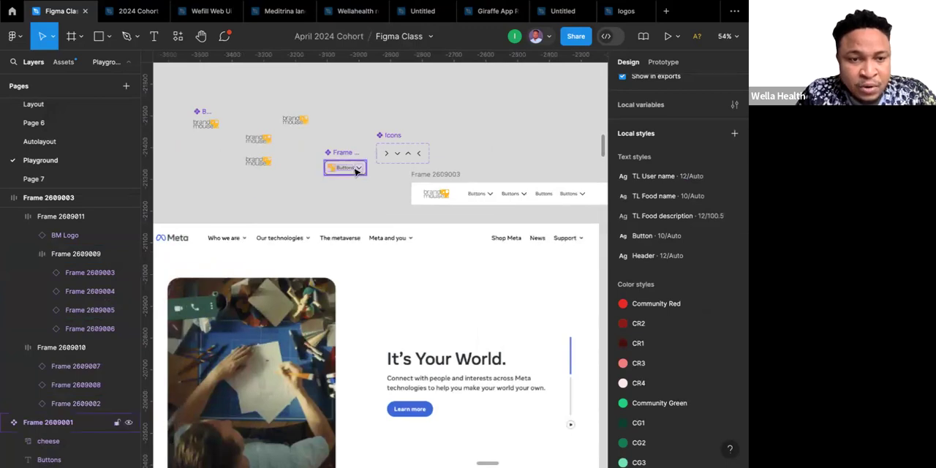
{"action": "scroll", "coordinate": [356, 170], "scroll_direction": "up", "scroll_amount": 5}
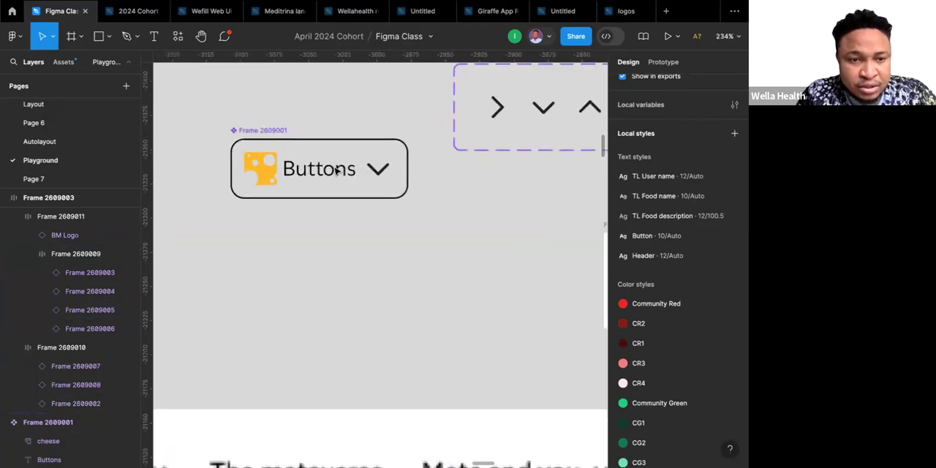
{"action": "left_click", "coordinate": [334, 171]}
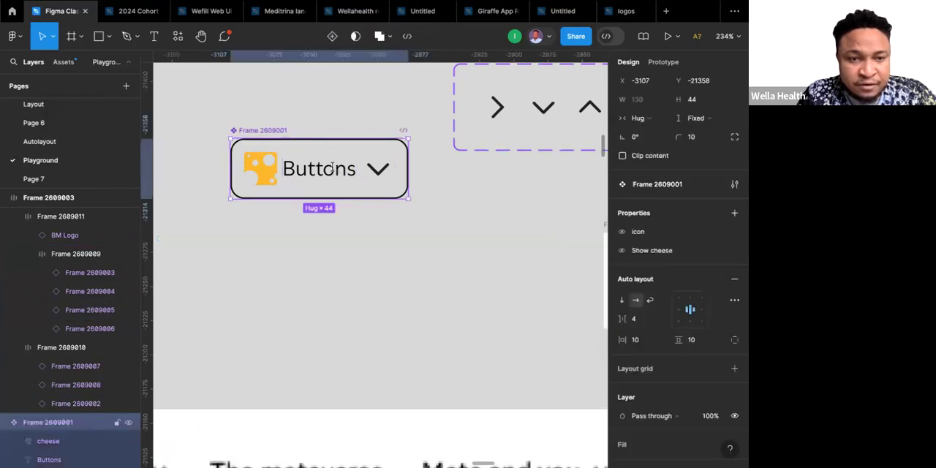
{"action": "left_click", "coordinate": [334, 169]}
{"action": "double_click", "coordinate": [333, 168]}
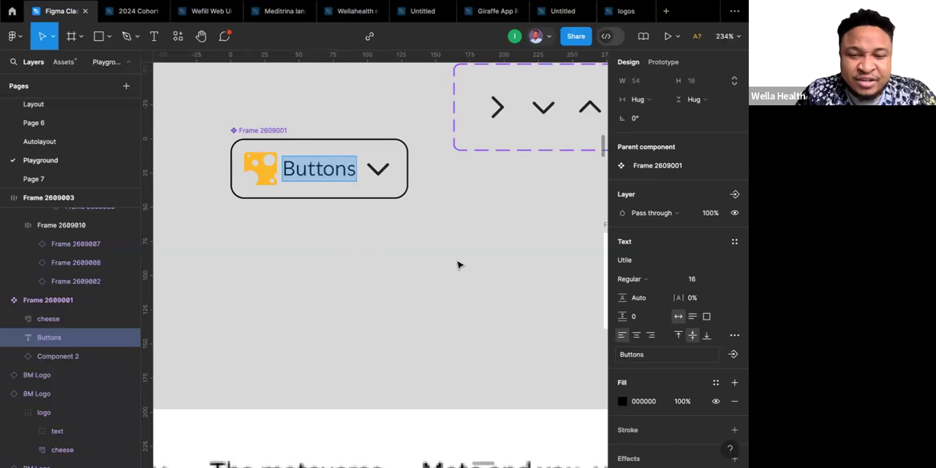
{"action": "scroll", "coordinate": [707, 259], "scroll_direction": "down", "scroll_amount": 2}
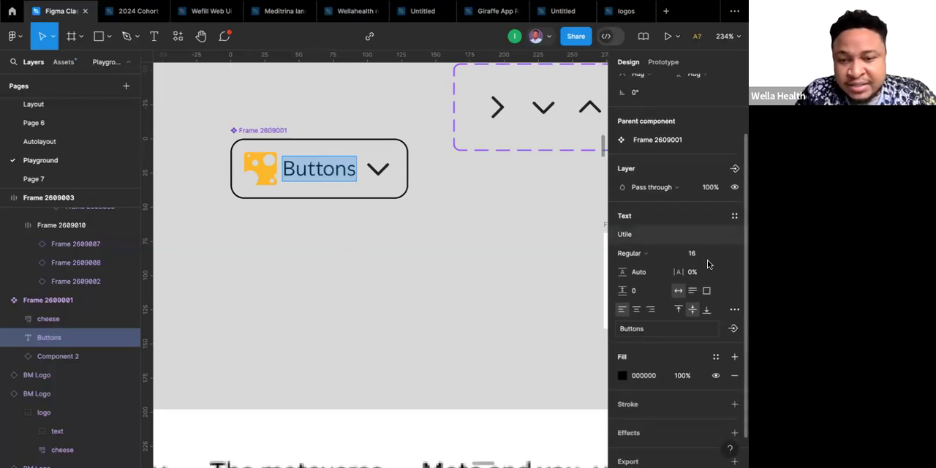
{"action": "left_click", "coordinate": [733, 331]}
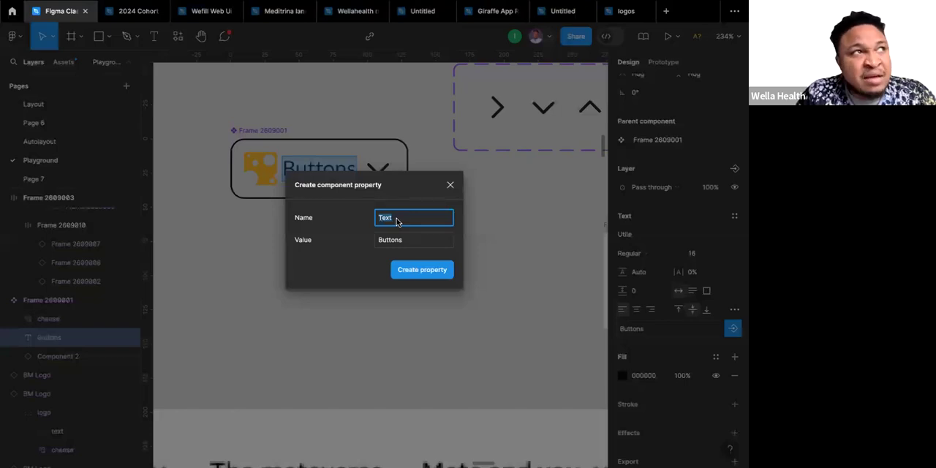
{"action": "type", "text": "B"}
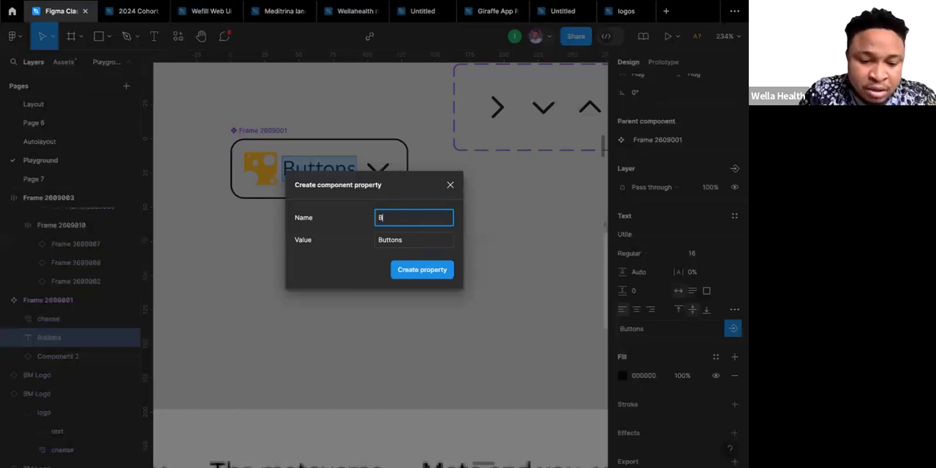
{"action": "type", "text": "utton Text"}
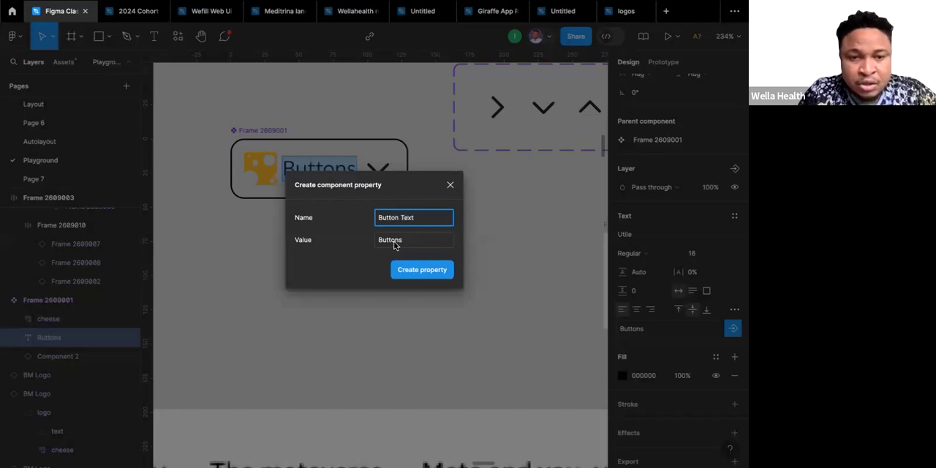
{"action": "left_click", "coordinate": [422, 270]}
{"action": "key", "text": "Escape"}
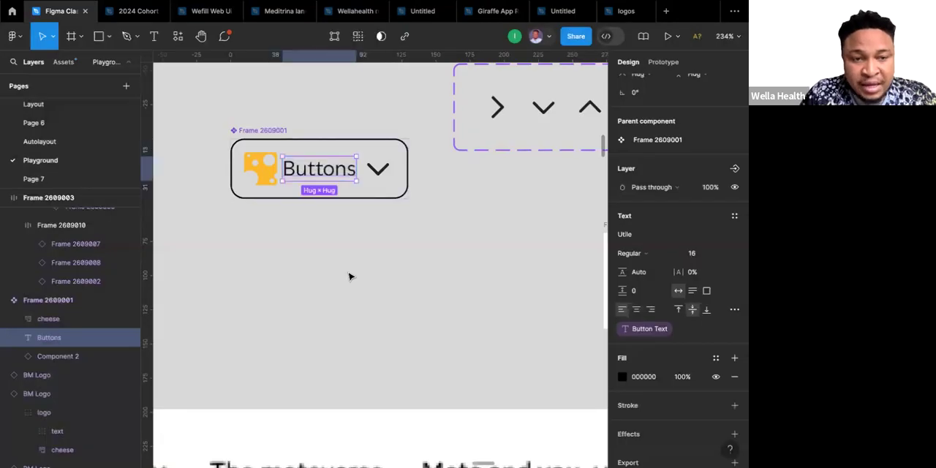
Select the first button instance in the navigation bar's four-button frame.
{"action": "scroll", "coordinate": [349, 277], "scroll_direction": "down", "scroll_amount": 10}
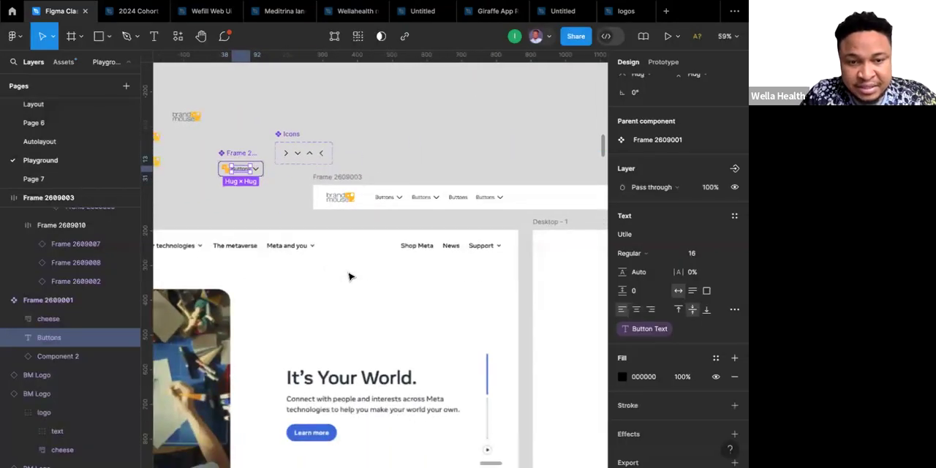
{"action": "scroll", "coordinate": [350, 277], "scroll_direction": "right", "scroll_amount": 1}
{"action": "scroll", "coordinate": [349, 276], "scroll_direction": "left", "scroll_amount": 10}
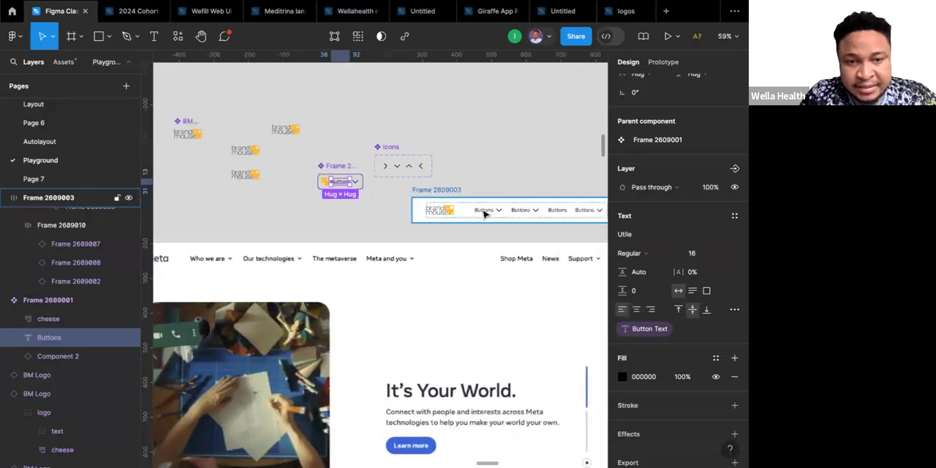
{"action": "left_click", "coordinate": [483, 213]}
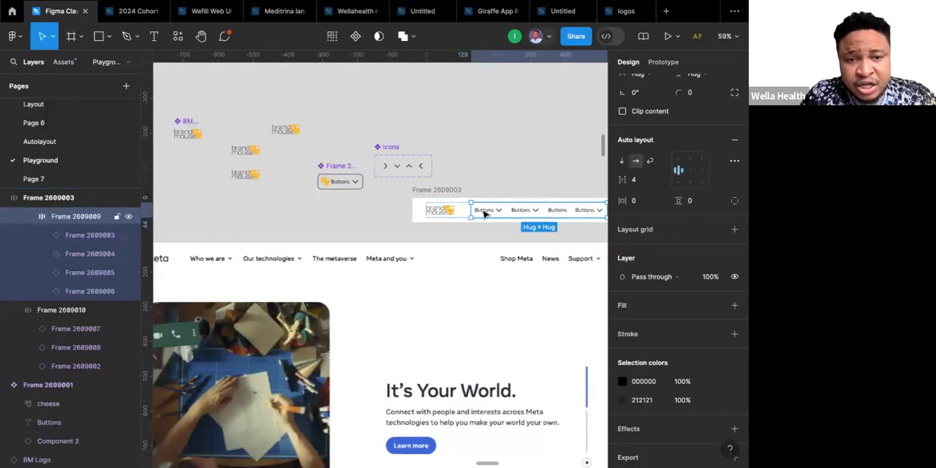
{"action": "left_click", "coordinate": [483, 213]}
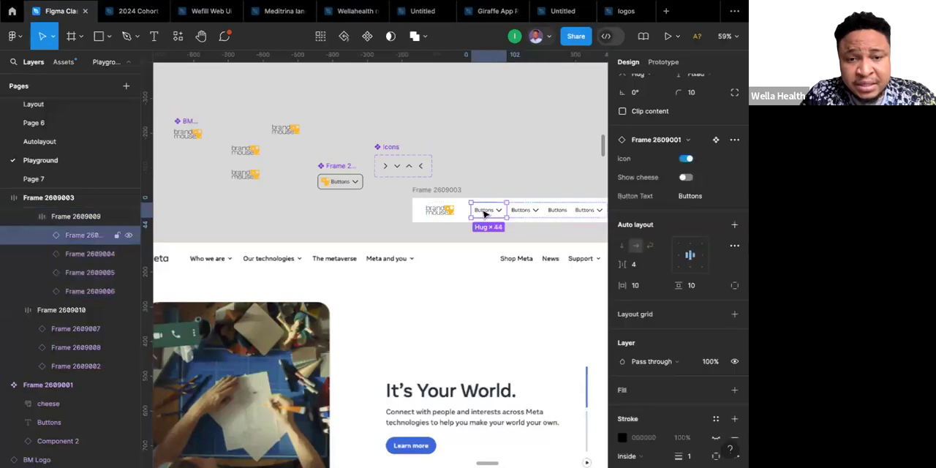
Try out the Icon and Show cheese properties on the first button instance, returning each to its original setting.
{"action": "left_click", "coordinate": [687, 159]}
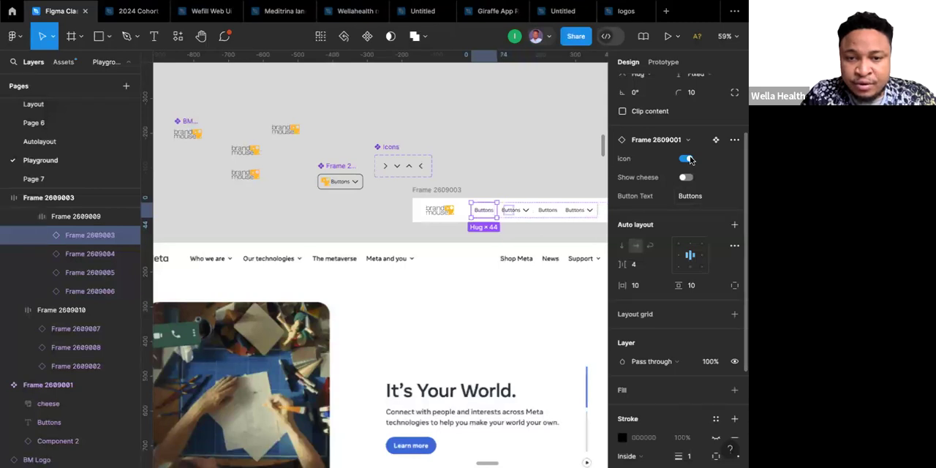
{"action": "left_click", "coordinate": [687, 159]}
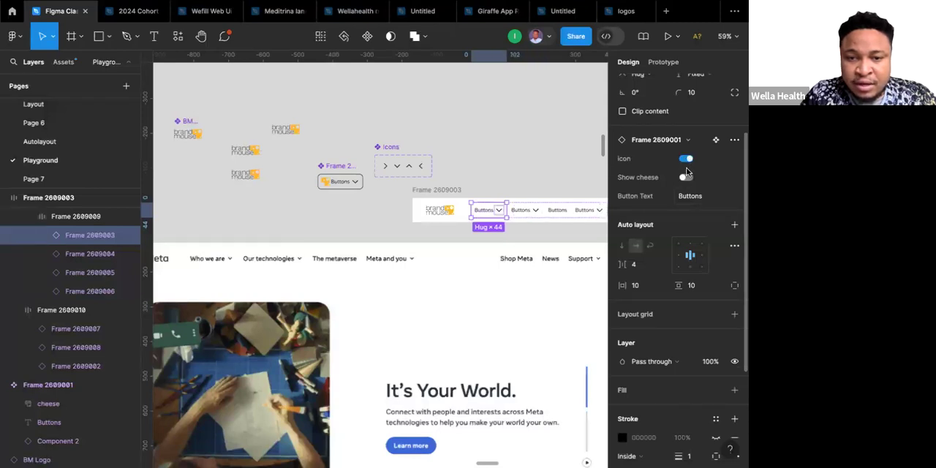
{"action": "left_click", "coordinate": [686, 177]}
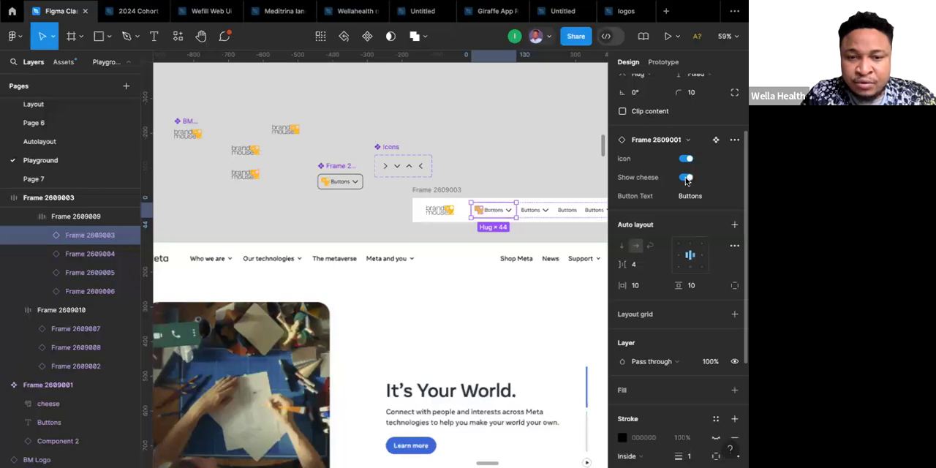
{"action": "left_click", "coordinate": [686, 177]}
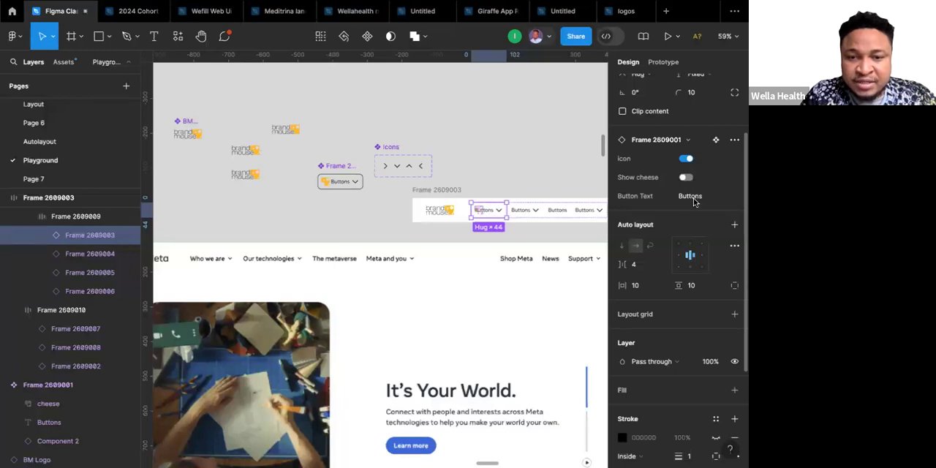
Set the Button Text property of the first button instance to "Who we are".
{"action": "left_click", "coordinate": [694, 199]}
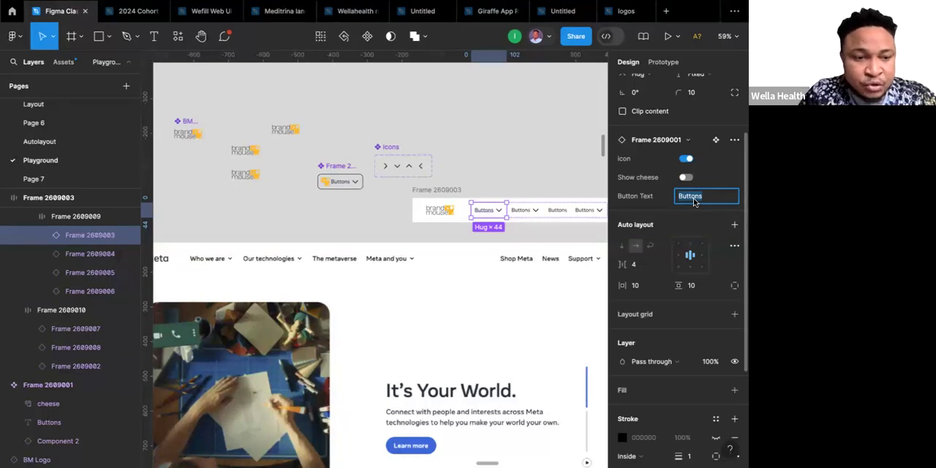
{"action": "type", "text": "Who"}
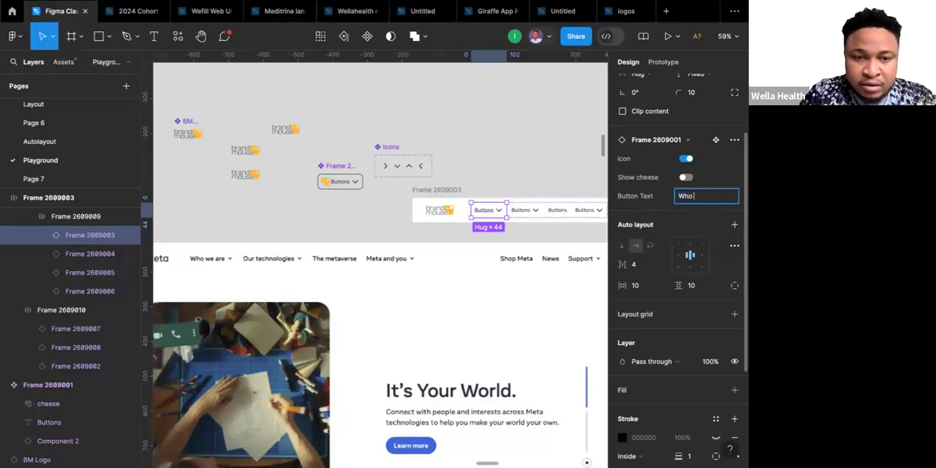
{"action": "type", "text": " we are"}
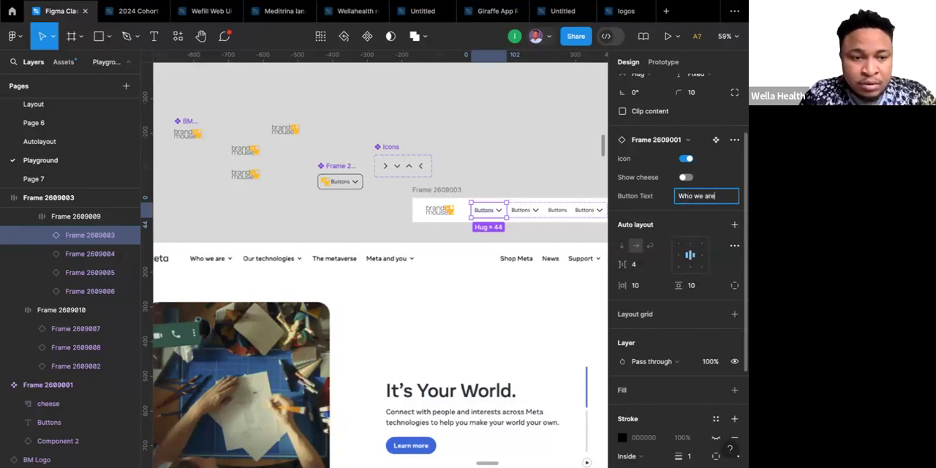
{"action": "key", "text": "Return"}
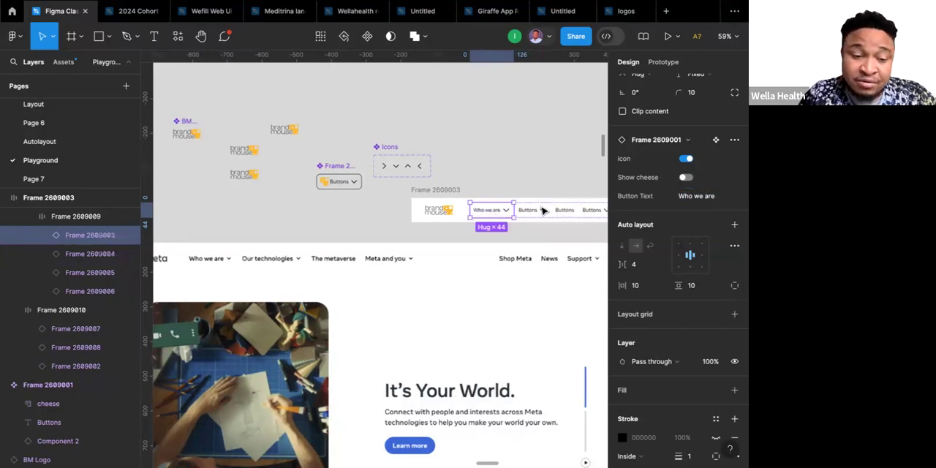
Set the Button Text property of the second button instance in the four-button frame to "Our technologies".
{"action": "scroll", "coordinate": [543, 210], "scroll_direction": "right", "scroll_amount": 2}
{"action": "scroll", "coordinate": [544, 211], "scroll_direction": "up", "scroll_amount": 1}
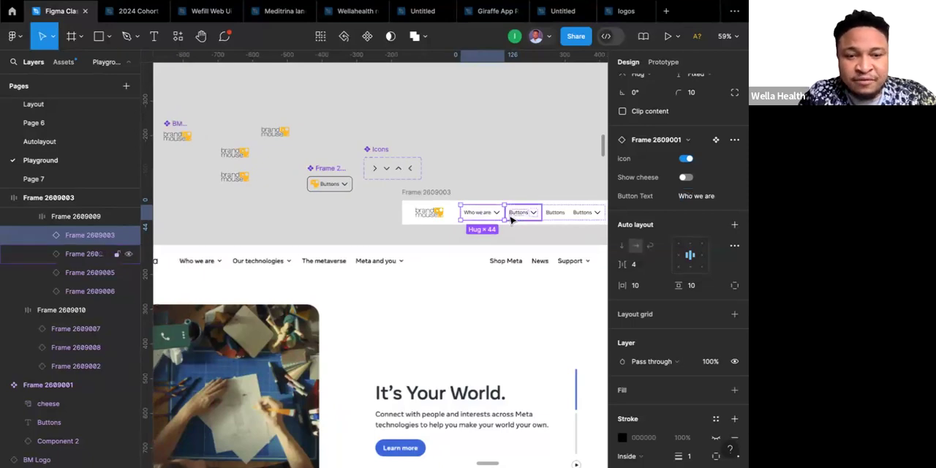
{"action": "left_click", "coordinate": [520, 217]}
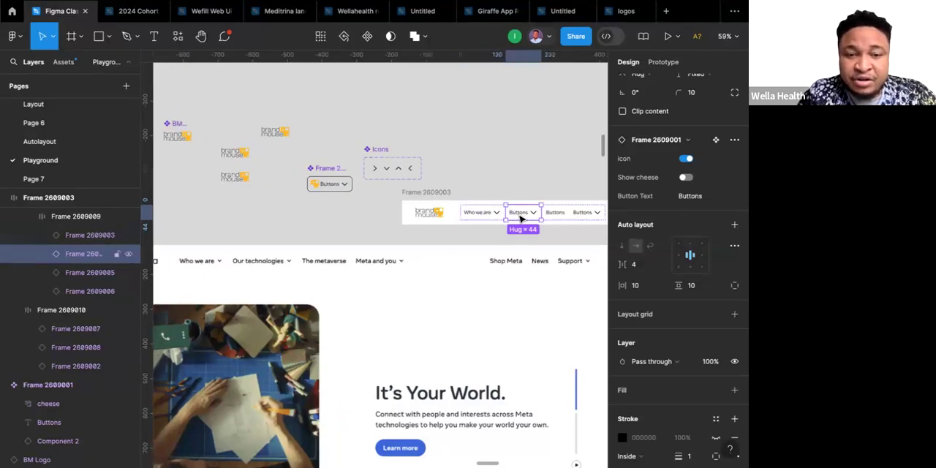
{"action": "left_click", "coordinate": [712, 202]}
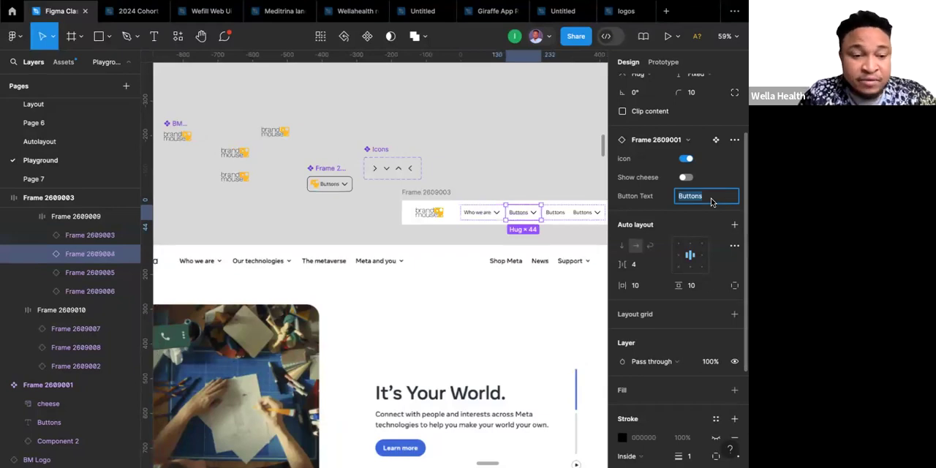
{"action": "type", "text": "Our technologies"}
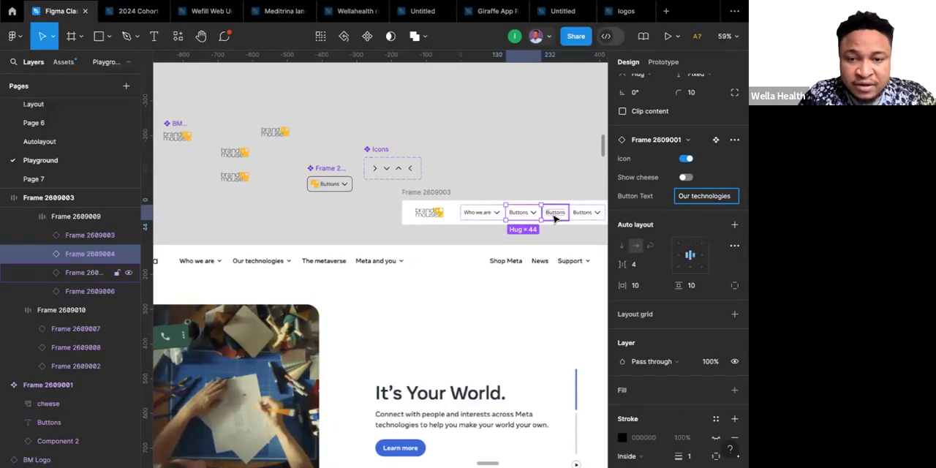
{"action": "key", "text": "Return"}
Replace the second button instance's Button Text with "The metaverse" and open the third instance's text for editing.
{"action": "left_click", "coordinate": [706, 199]}
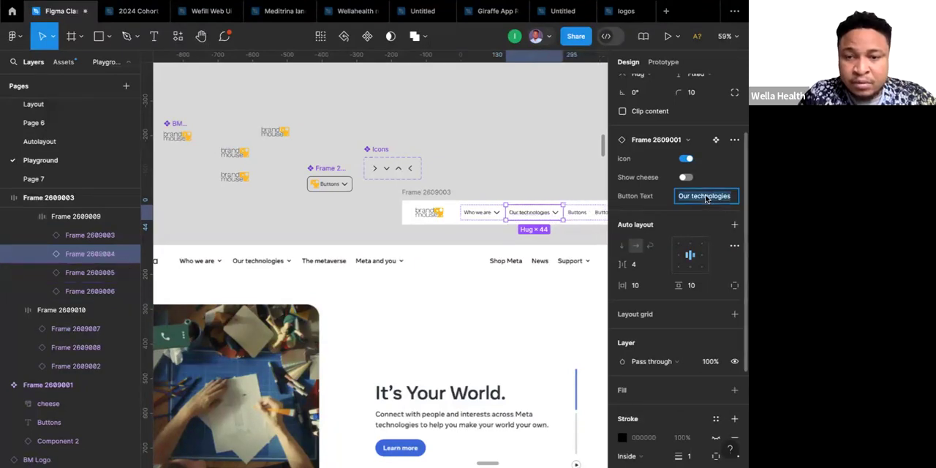
{"action": "type", "text": "The me"}
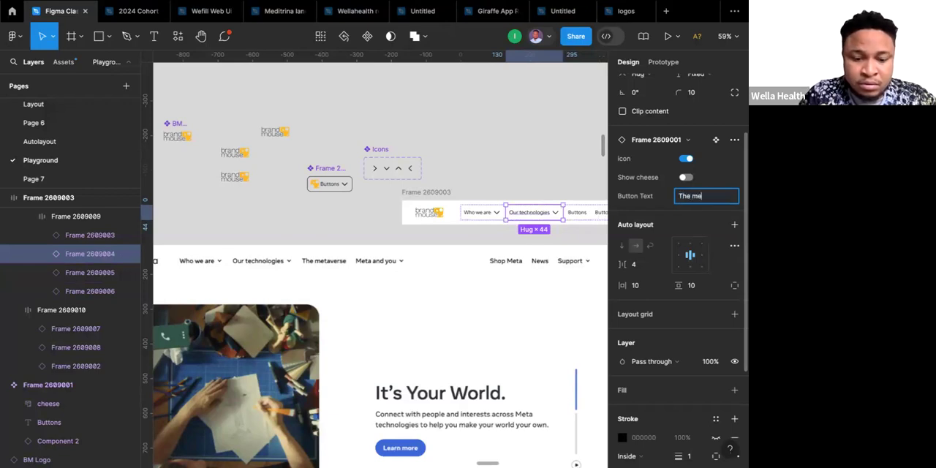
{"action": "type", "text": "taverse"}
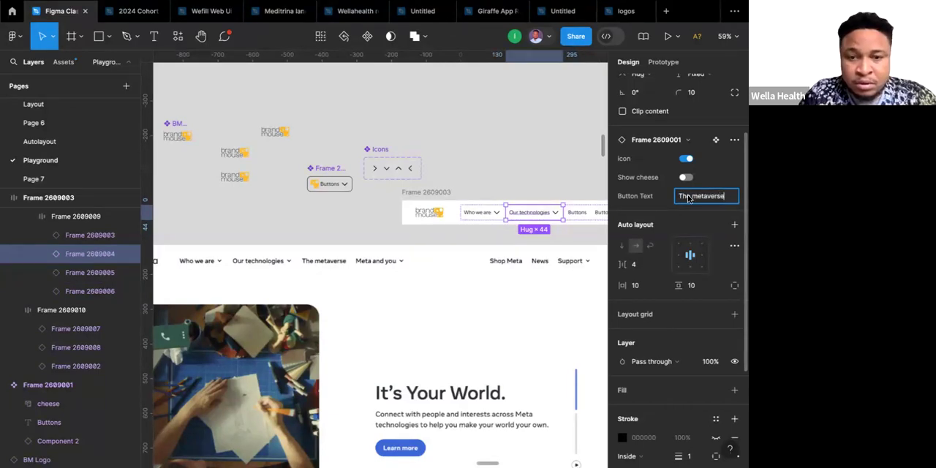
{"action": "left_click", "coordinate": [577, 215]}
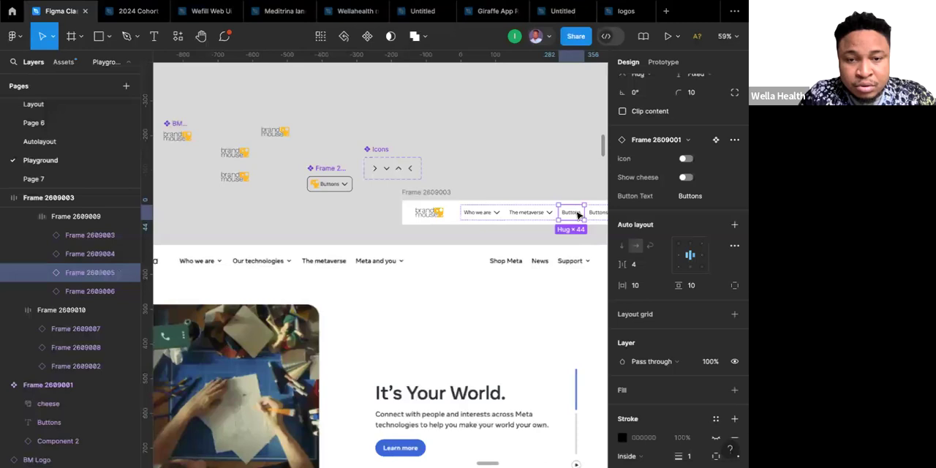
{"action": "scroll", "coordinate": [520, 215], "scroll_direction": "right", "scroll_amount": 5}
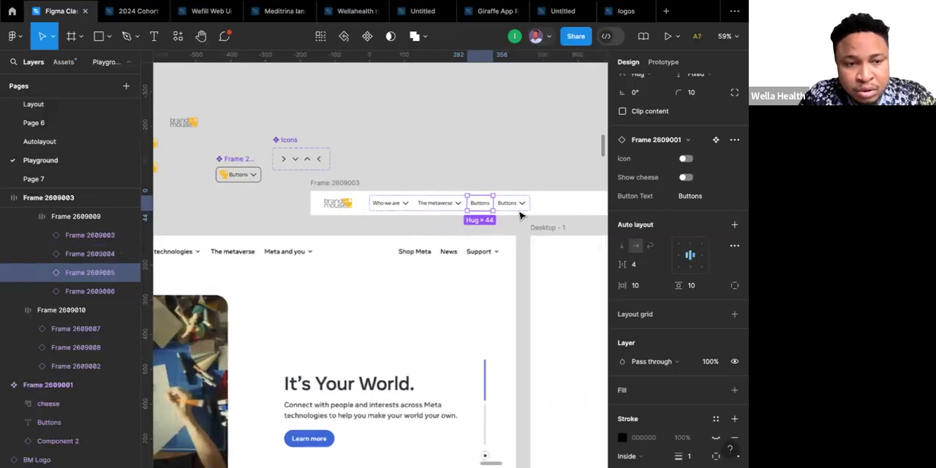
{"action": "scroll", "coordinate": [520, 215], "scroll_direction": "left", "scroll_amount": 5}
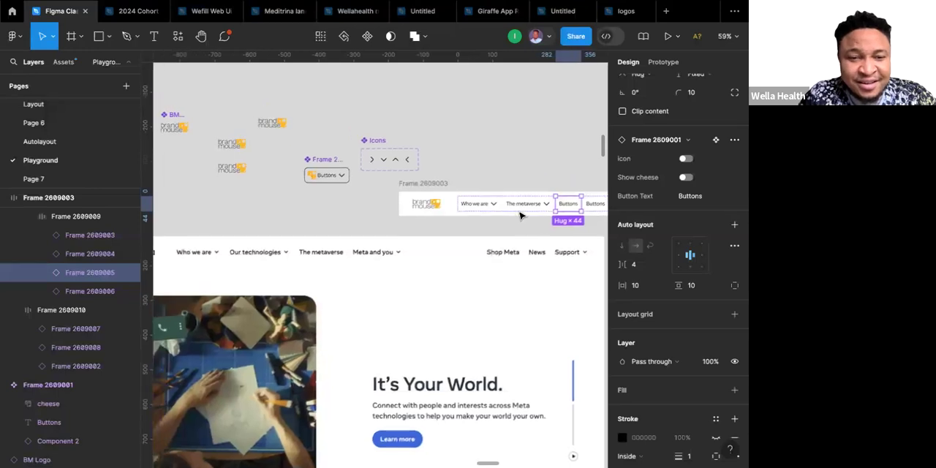
{"action": "scroll", "coordinate": [521, 215], "scroll_direction": "left", "scroll_amount": 1}
{"action": "scroll", "coordinate": [519, 212], "scroll_direction": "right", "scroll_amount": 3}
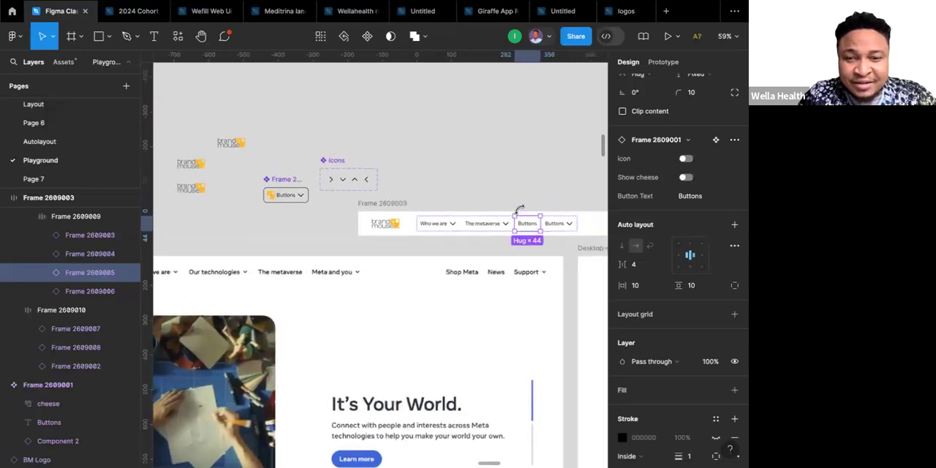
{"action": "left_click", "coordinate": [700, 196]}
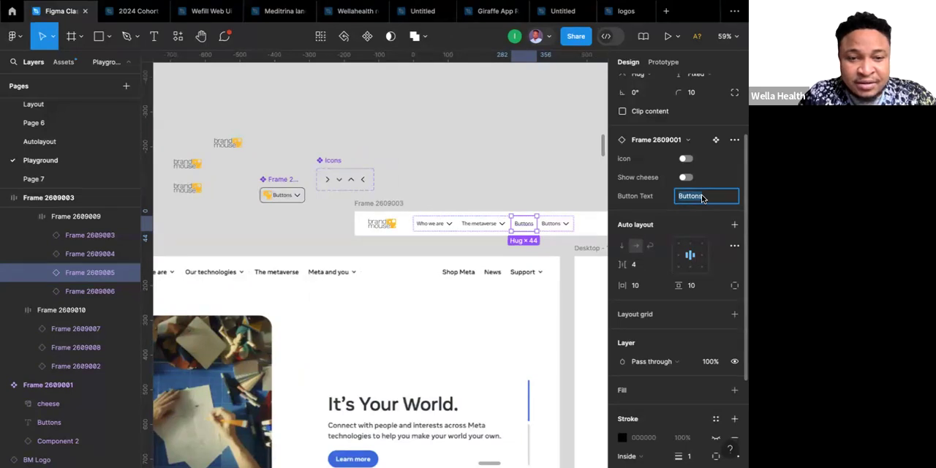
Change the second button instance's Button Text back to "Our technologies".
{"action": "left_click", "coordinate": [484, 227]}
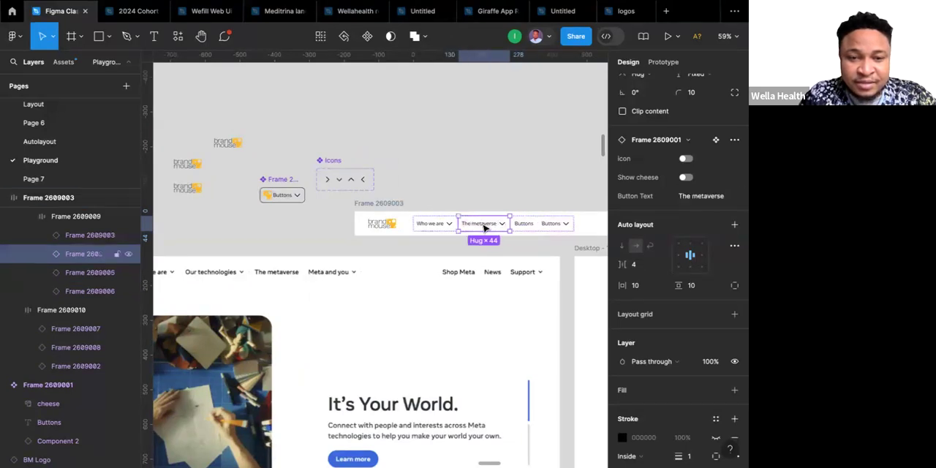
{"action": "left_click", "coordinate": [699, 196]}
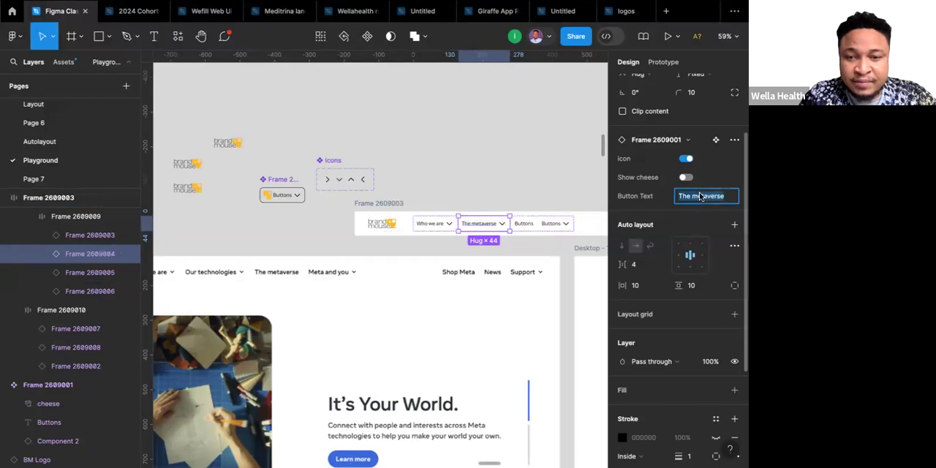
{"action": "type", "text": "O"}
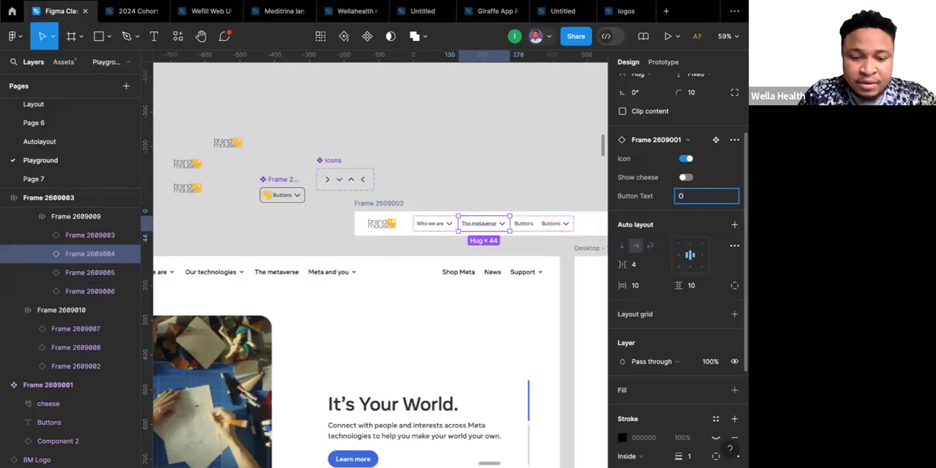
{"action": "type", "text": "ur technolo"}
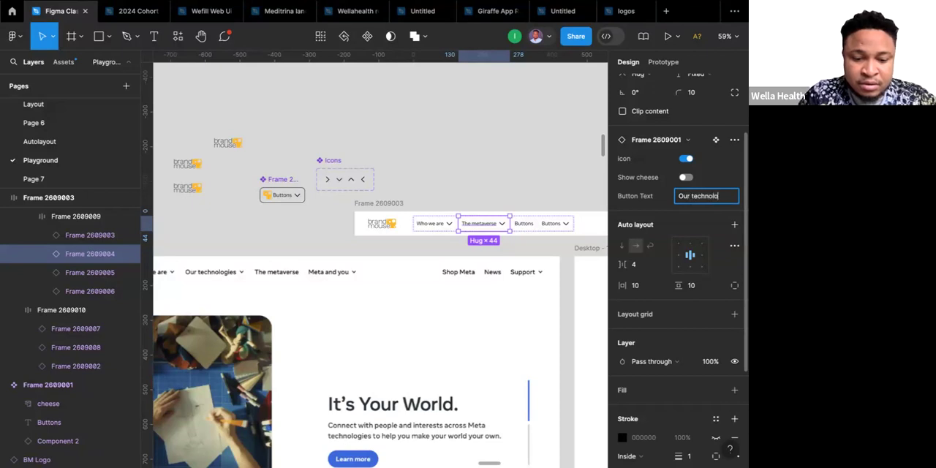
{"action": "type", "text": "gies"}
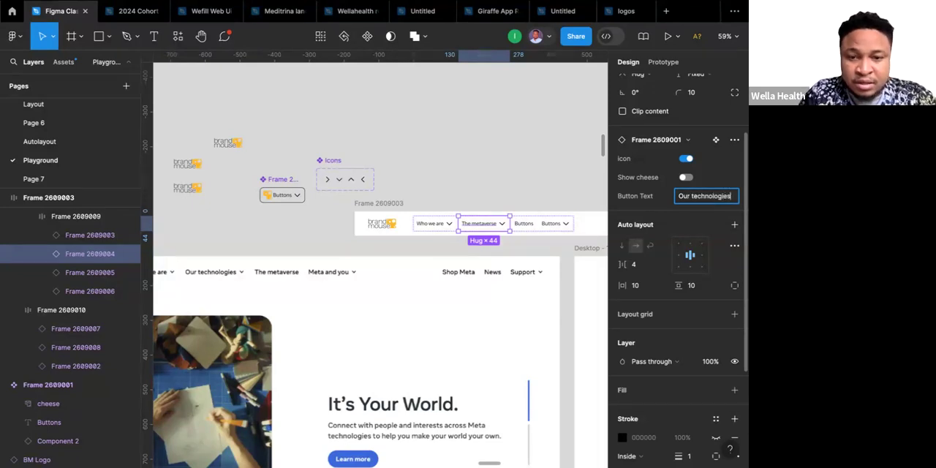
{"action": "key", "text": "Return"}
Set the Button Text property of the third button instance in the four-button frame to "The metaverse".
{"action": "left_click", "coordinate": [525, 228]}
{"action": "left_click", "coordinate": [705, 197]}
{"action": "type", "text": "The "}
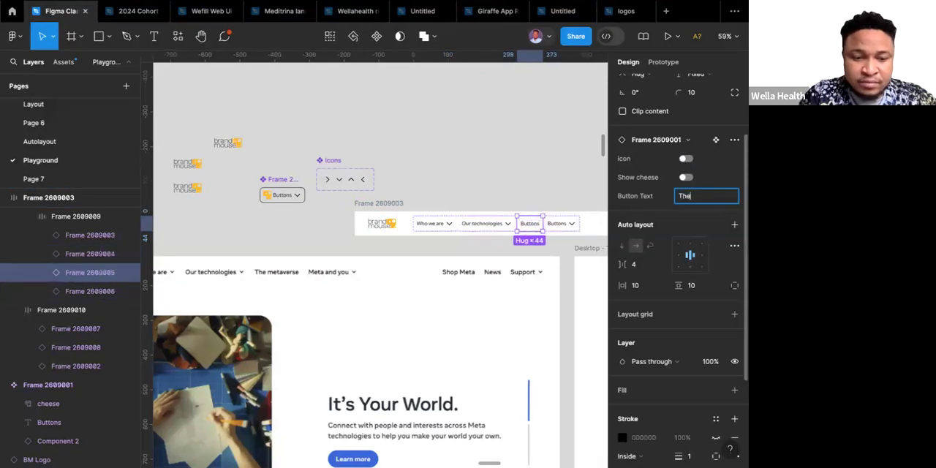
{"action": "type", "text": "metaverse"}
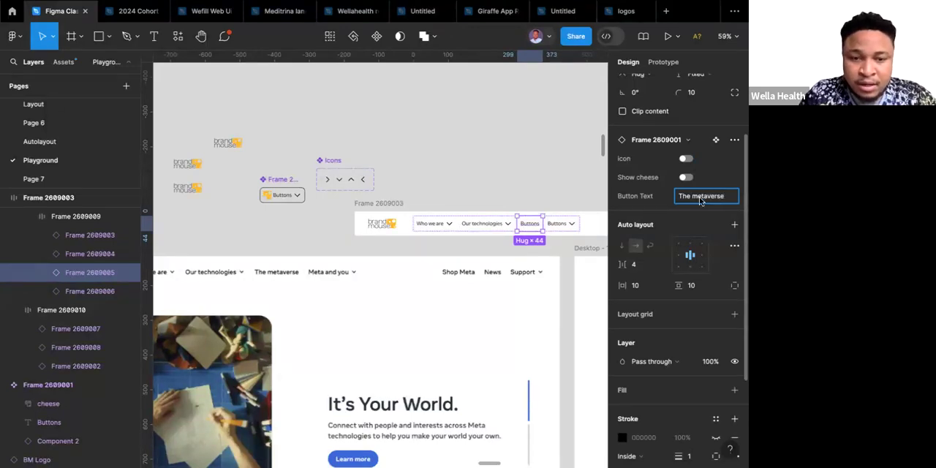
{"action": "key", "text": "Return"}
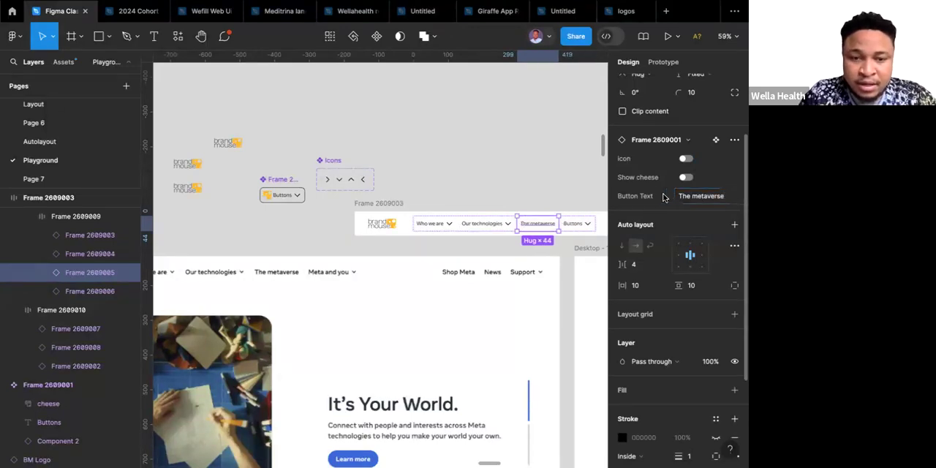
Set the Button Text property of the fourth button instance in the four-button frame to "Meta and you".
{"action": "left_click", "coordinate": [574, 229]}
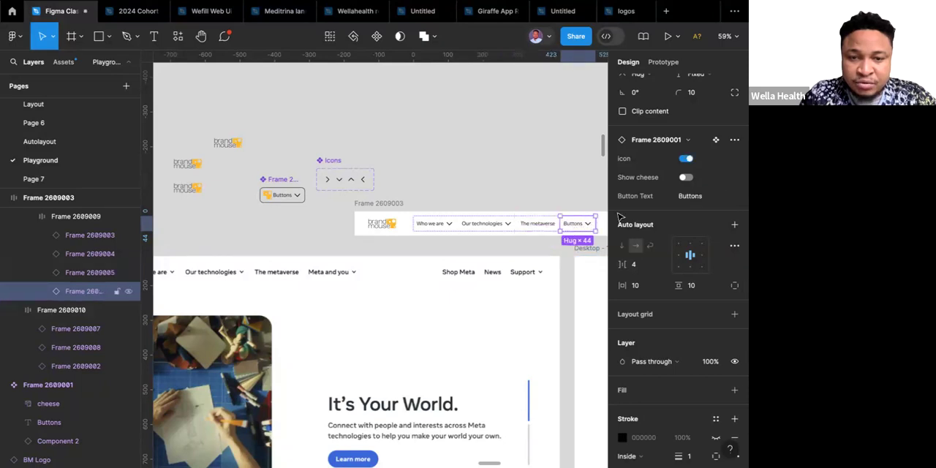
{"action": "left_click", "coordinate": [701, 198]}
{"action": "type", "text": "Meta"}
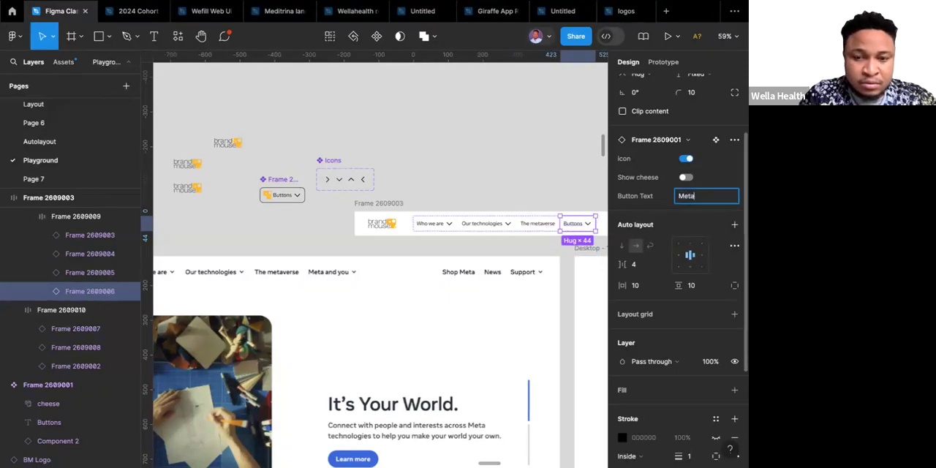
{"action": "type", "text": " and you"}
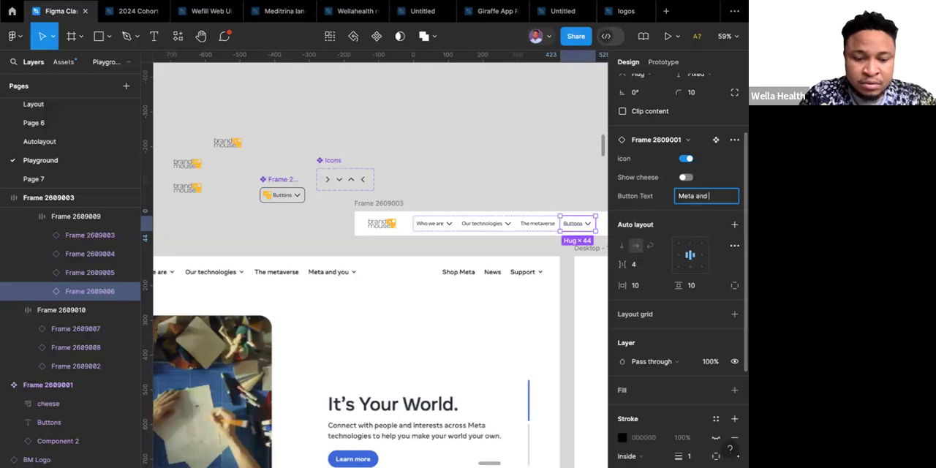
{"action": "left_click", "coordinate": [512, 153]}
{"action": "scroll", "coordinate": [503, 158], "scroll_direction": "down", "scroll_amount": 3}
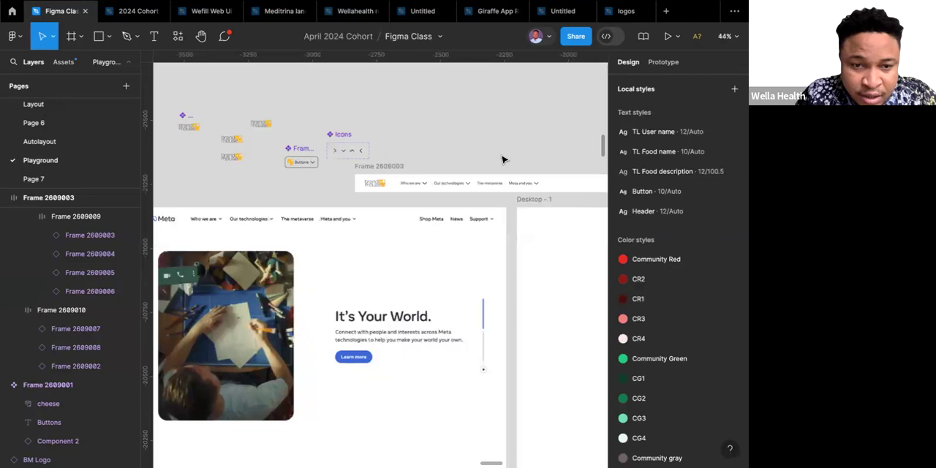
Change the font weight of the text layer in the main button component to Semibold.
{"action": "scroll", "coordinate": [500, 158], "scroll_direction": "left", "scroll_amount": 2}
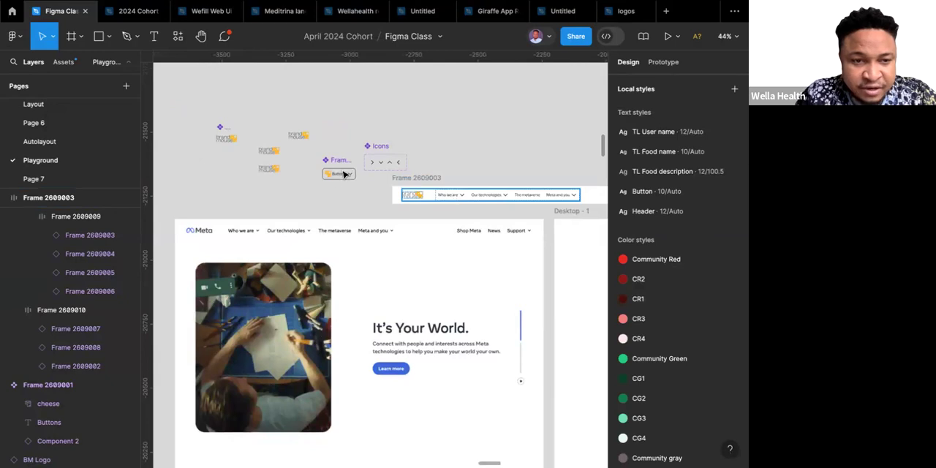
{"action": "key", "text": "shift+a"}
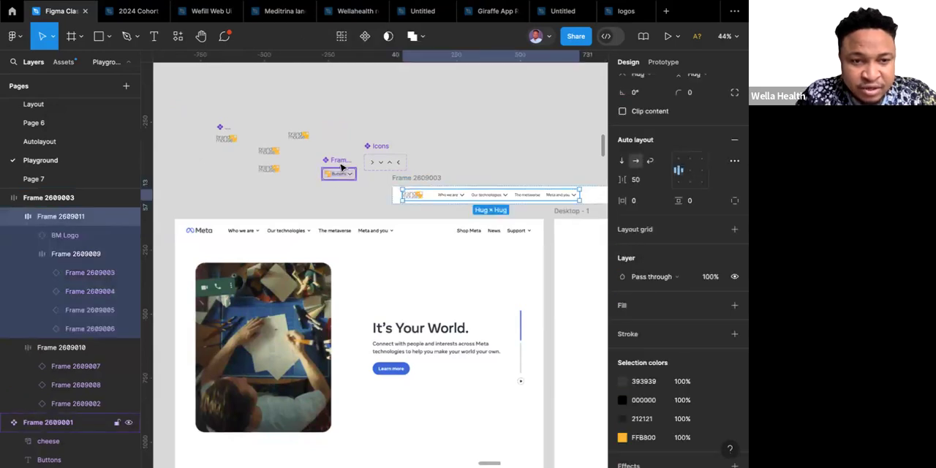
{"action": "left_click", "coordinate": [341, 168]}
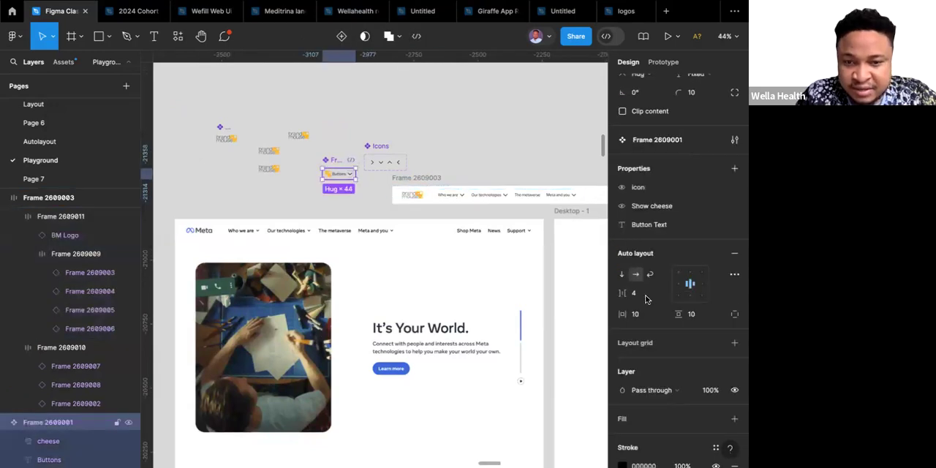
{"action": "scroll", "coordinate": [646, 300], "scroll_direction": "down", "scroll_amount": 5}
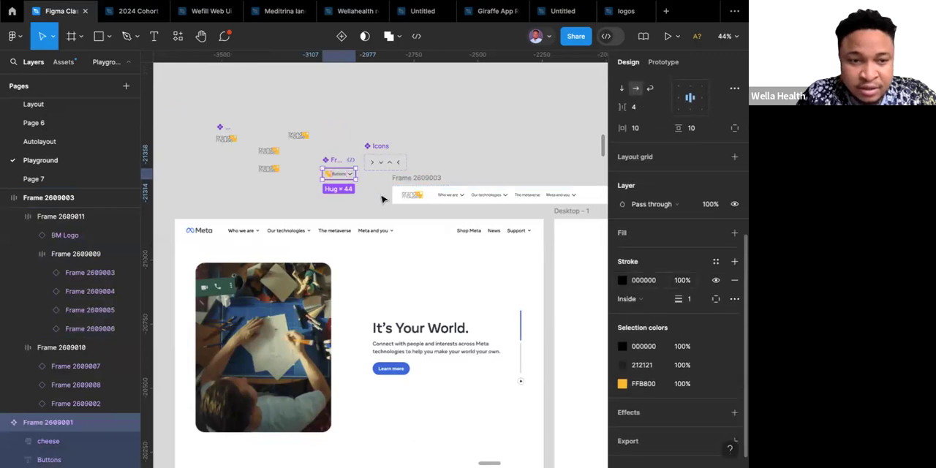
{"action": "double_click", "coordinate": [340, 175]}
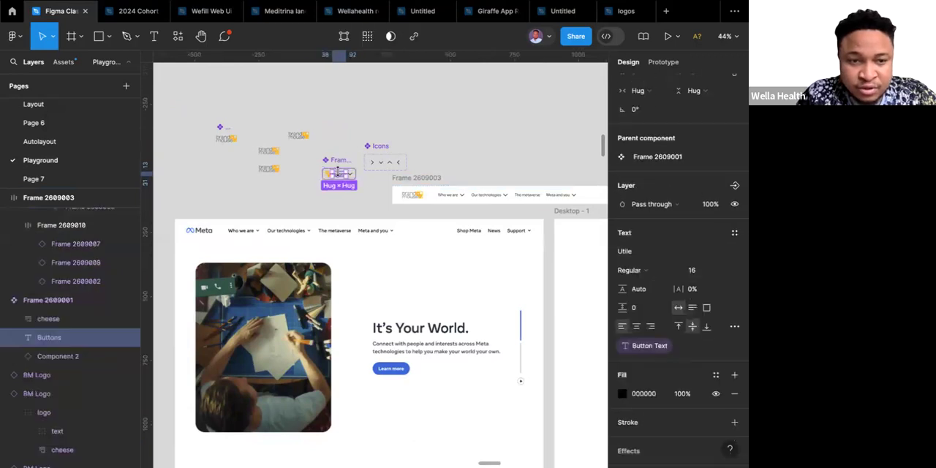
{"action": "left_click", "coordinate": [675, 273]}
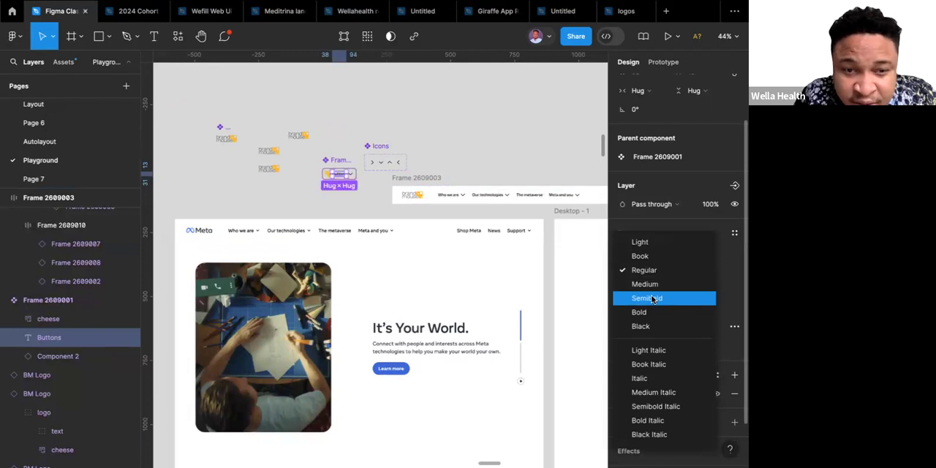
{"action": "left_click", "coordinate": [652, 299]}
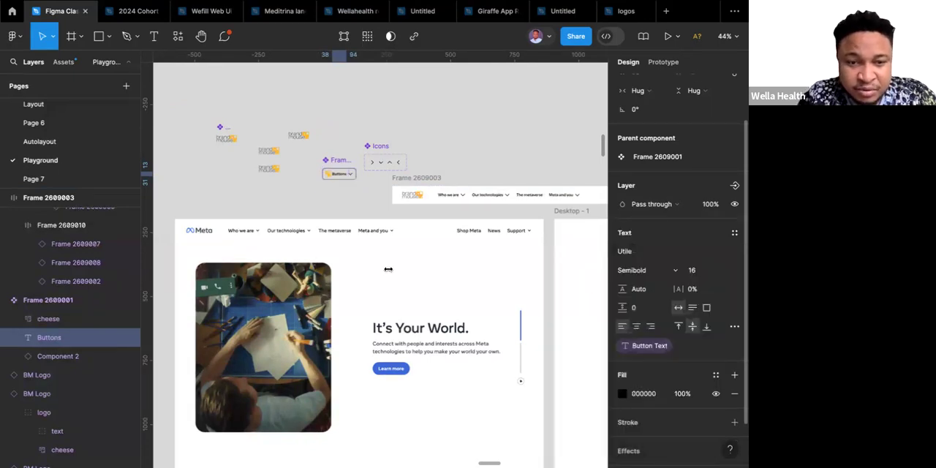
Resize all four chevron variants in the Icons component set to 16 × 16.
{"action": "scroll", "coordinate": [389, 274], "scroll_direction": "right", "scroll_amount": 3}
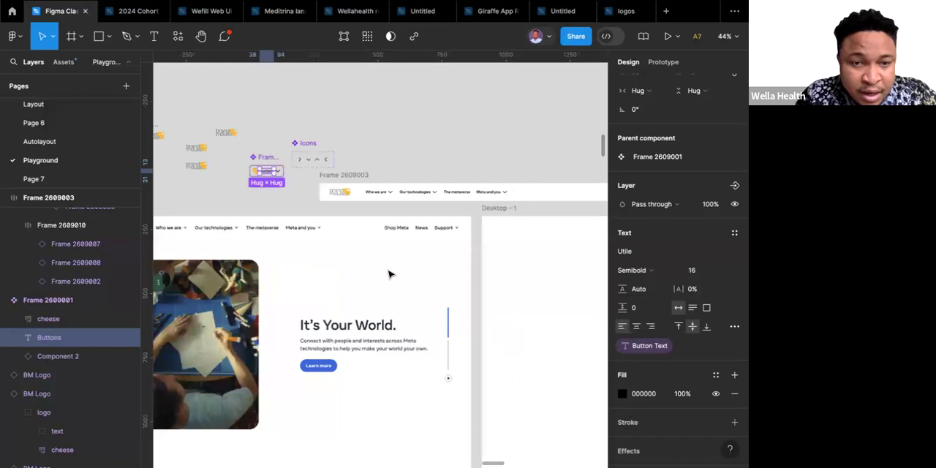
{"action": "left_click", "coordinate": [305, 147]}
{"action": "key", "text": "Return"}
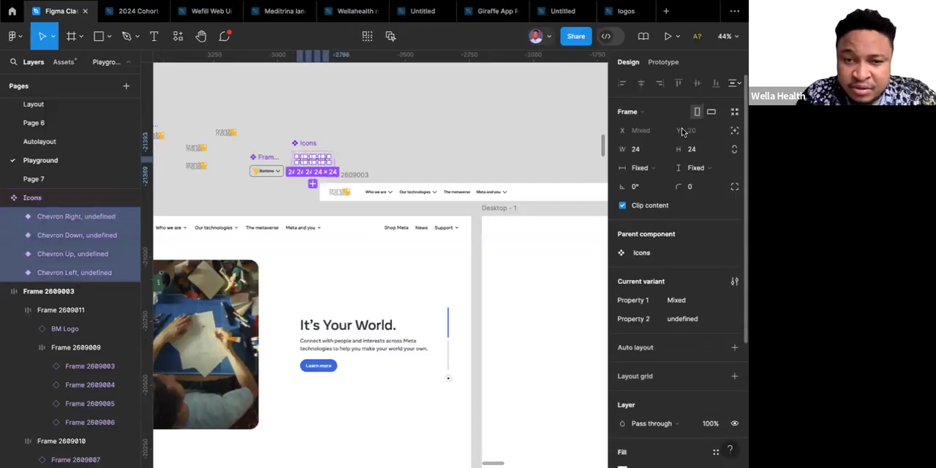
{"action": "scroll", "coordinate": [302, 151], "scroll_direction": "up", "scroll_amount": 6}
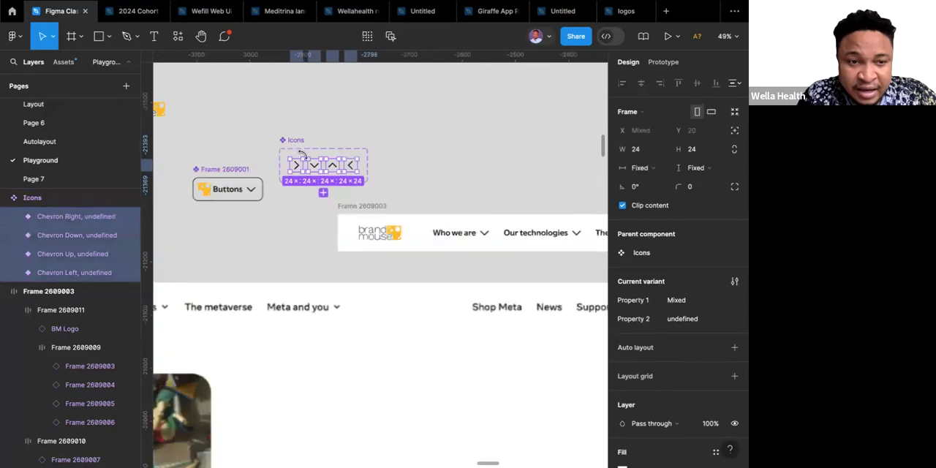
{"action": "left_click", "coordinate": [285, 138]}
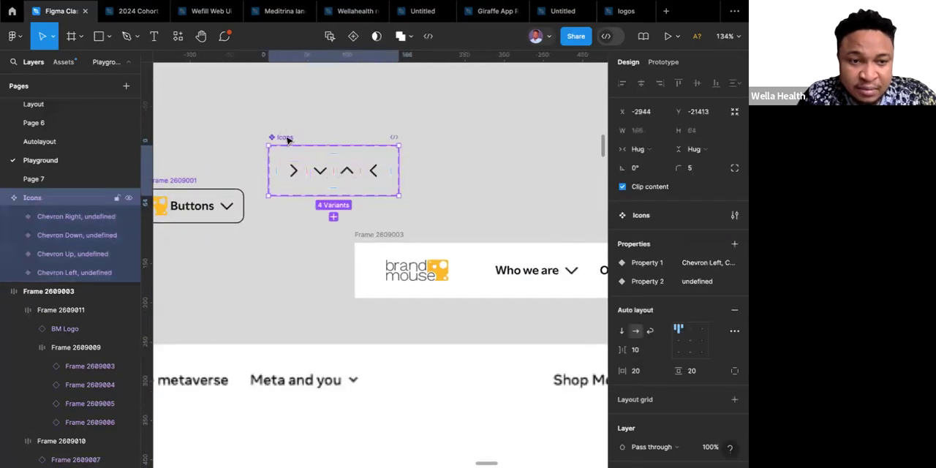
{"action": "key", "text": "Return"}
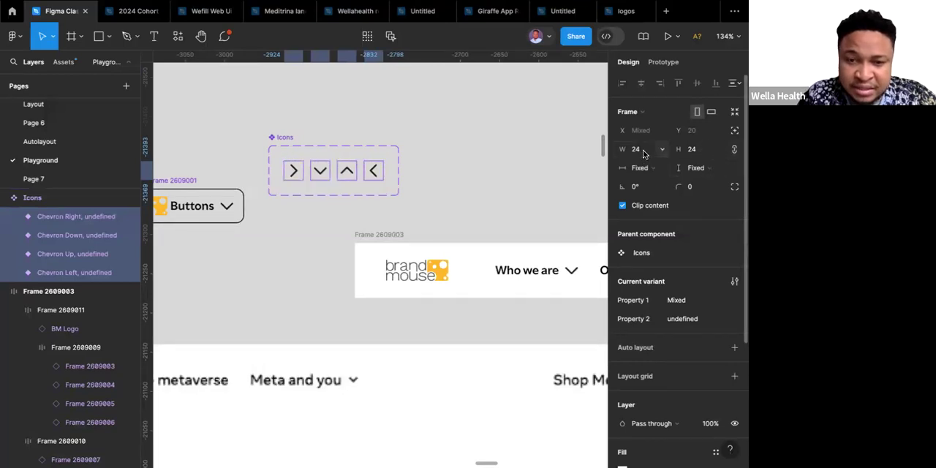
{"action": "left_click", "coordinate": [642, 149]}
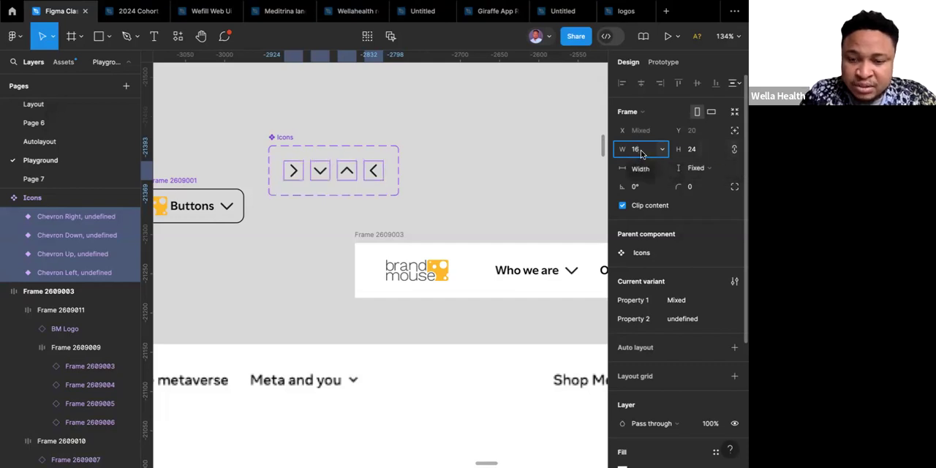
{"action": "key", "text": "Return"}
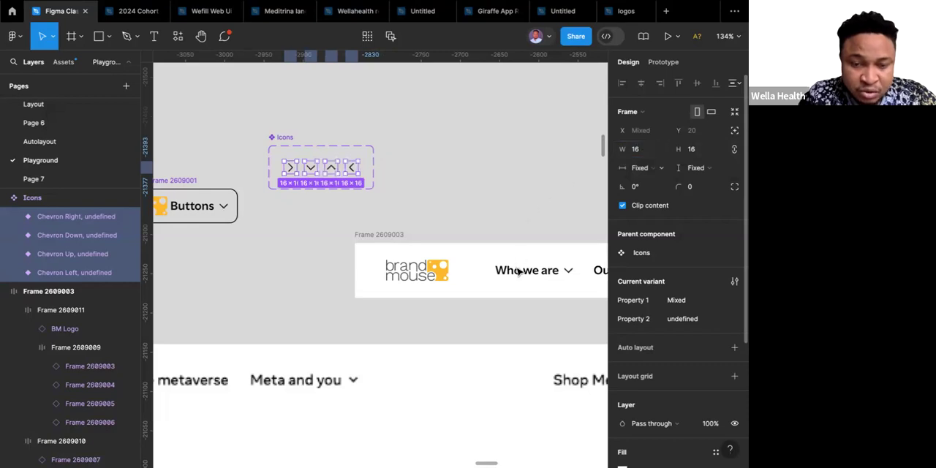
{"action": "left_click", "coordinate": [454, 198]}
Examine the navigation bar frame and the Icons component set against the reference Meta landing page.
{"action": "scroll", "coordinate": [453, 198], "scroll_direction": "down", "scroll_amount": 5}
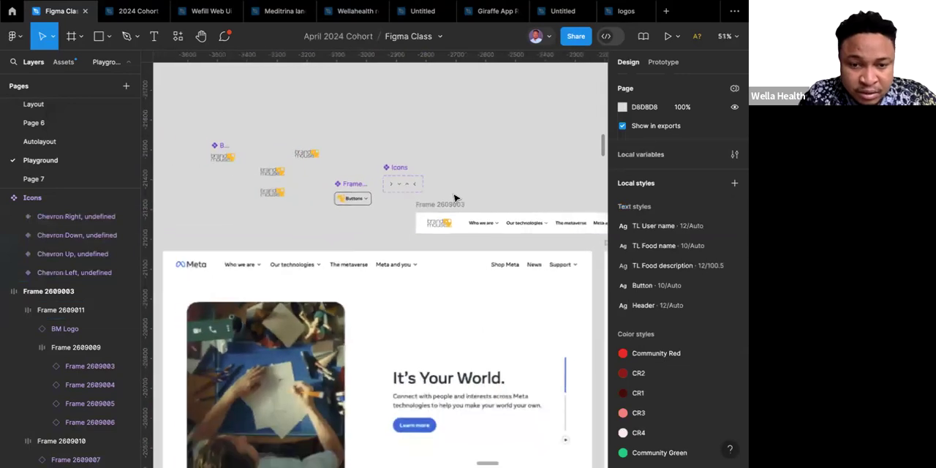
{"action": "scroll", "coordinate": [454, 197], "scroll_direction": "up", "scroll_amount": 2}
{"action": "scroll", "coordinate": [454, 197], "scroll_direction": "right", "scroll_amount": 5}
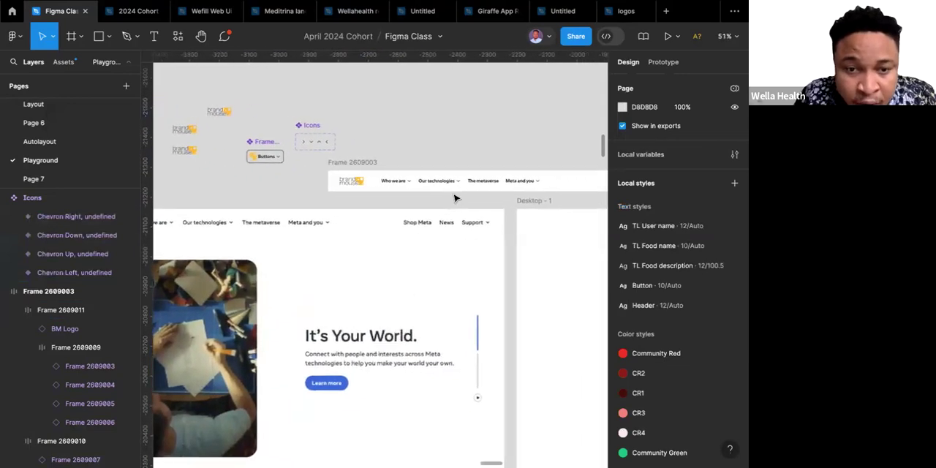
{"action": "scroll", "coordinate": [454, 198], "scroll_direction": "left", "scroll_amount": 3}
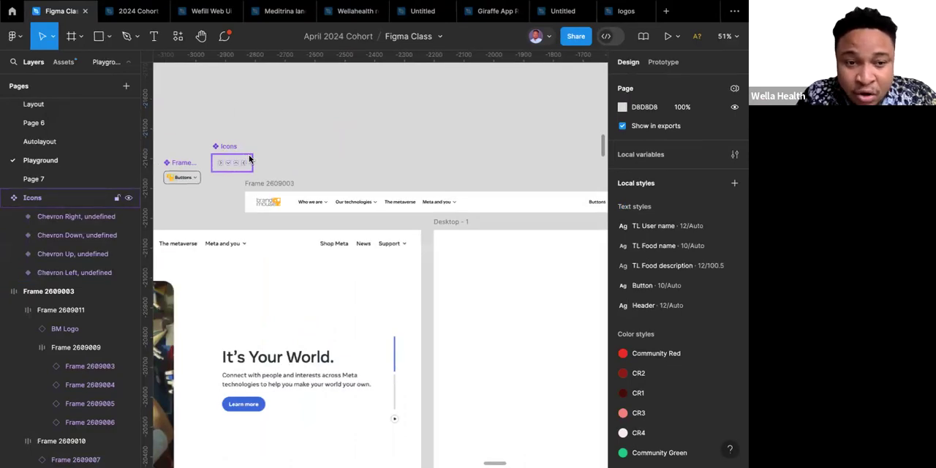
{"action": "scroll", "coordinate": [541, 192], "scroll_direction": "right", "scroll_amount": 3}
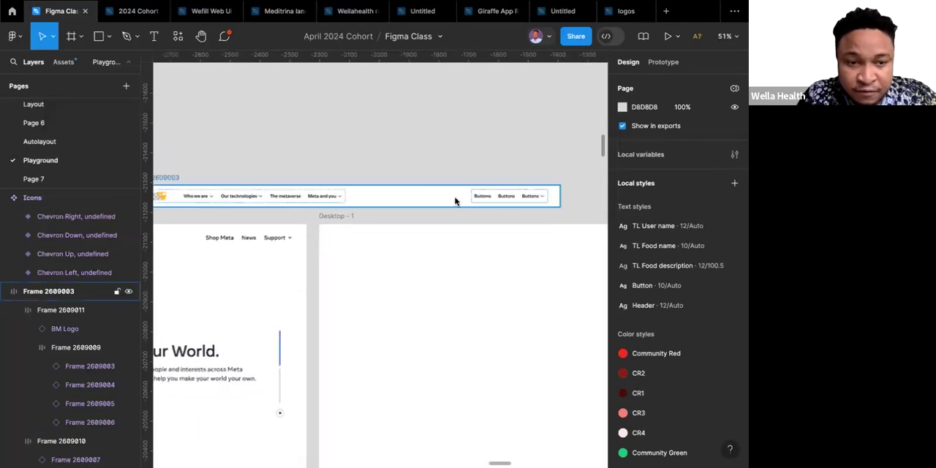
{"action": "scroll", "coordinate": [454, 201], "scroll_direction": "left", "scroll_amount": 4}
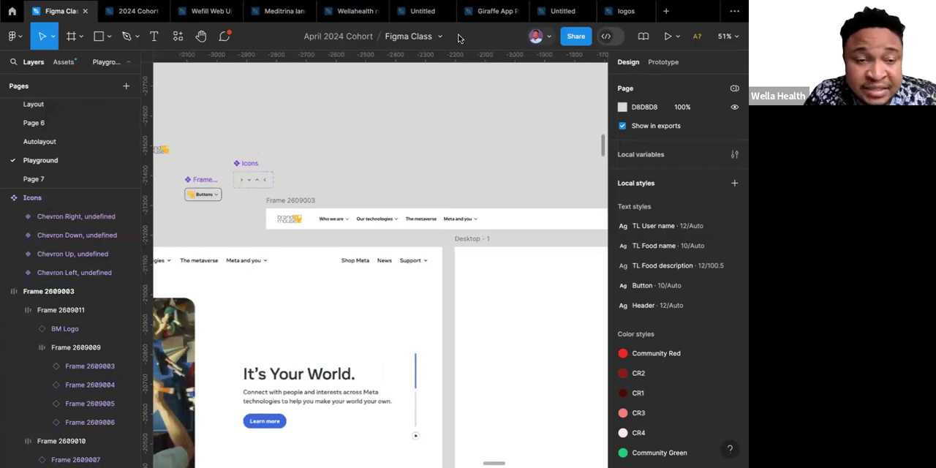
{"action": "scroll", "coordinate": [354, 95], "scroll_direction": "up", "scroll_amount": 2}
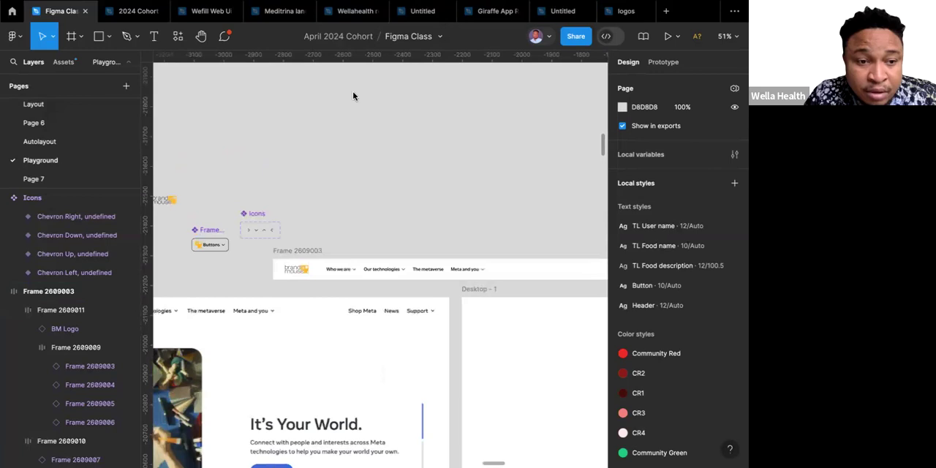
{"action": "left_click", "coordinate": [256, 213]}
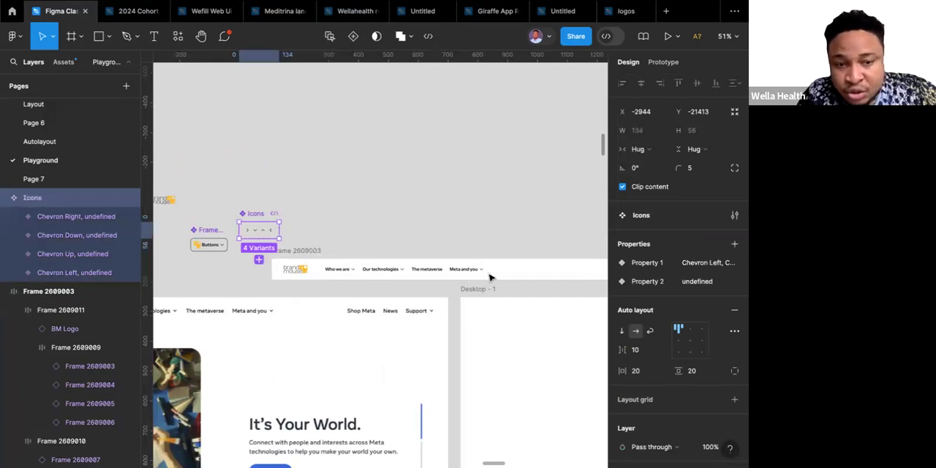
Set the Button Text property of the first button instance in the three-button frame to "Shop Meta".
{"action": "scroll", "coordinate": [340, 264], "scroll_direction": "down", "scroll_amount": 3}
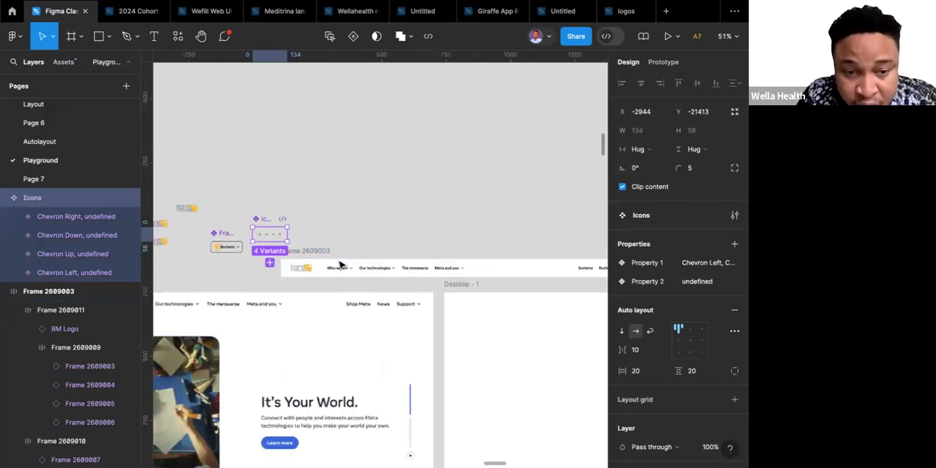
{"action": "scroll", "coordinate": [340, 265], "scroll_direction": "right", "scroll_amount": 3}
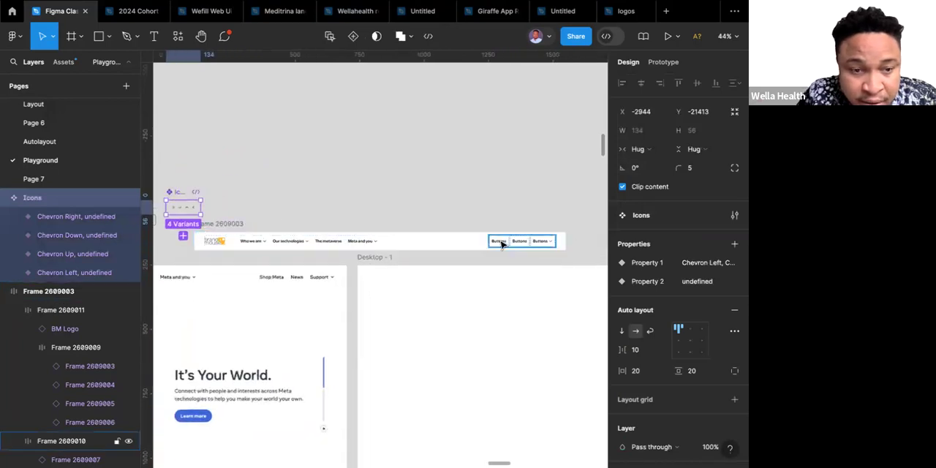
{"action": "left_click", "coordinate": [499, 244]}
{"action": "left_click", "coordinate": [499, 244]}
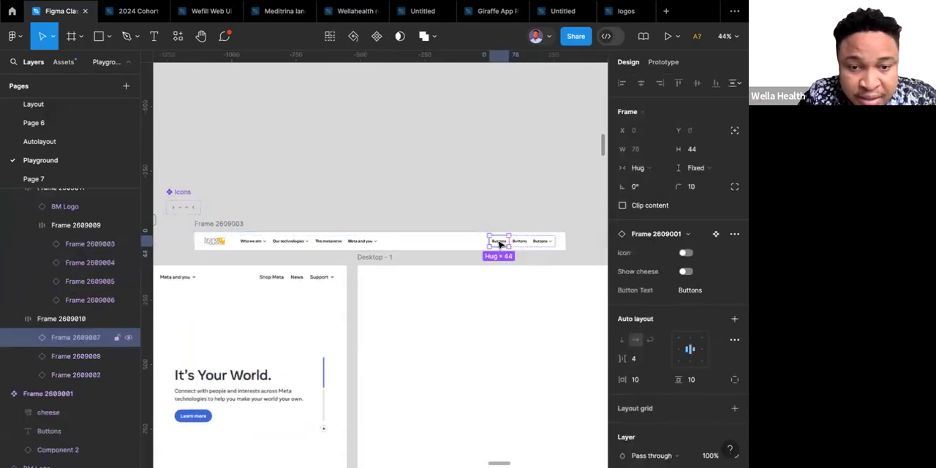
{"action": "left_click", "coordinate": [703, 291]}
{"action": "type", "text": "Shop Meta"}
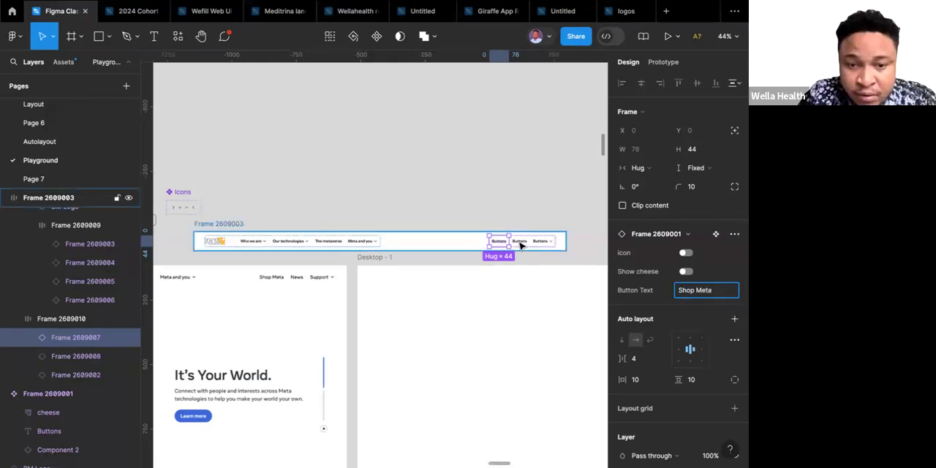
Set the Button Text property of the second button instance in the three-button frame to "News".
{"action": "left_click", "coordinate": [521, 245]}
{"action": "left_click", "coordinate": [708, 291]}
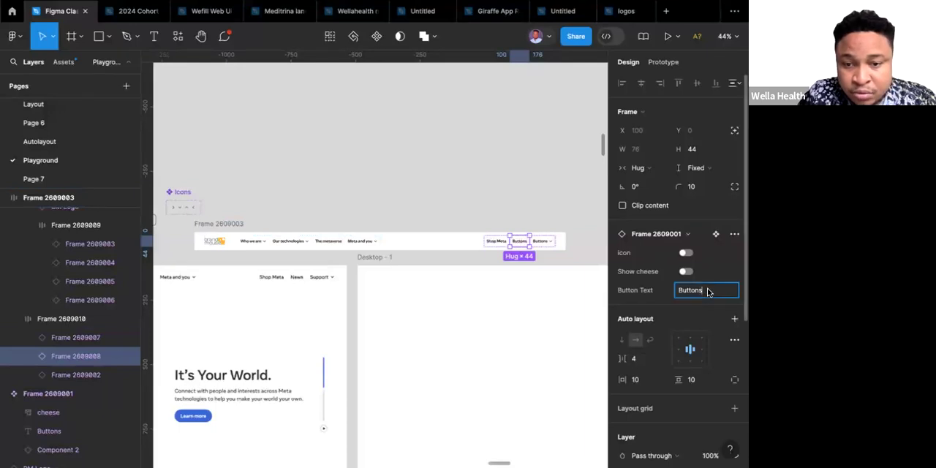
{"action": "type", "text": "News"}
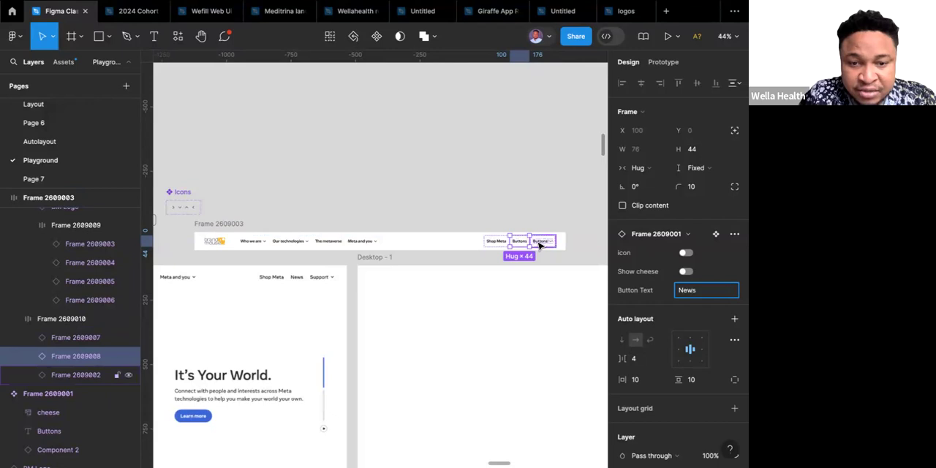
Set the Button Text property of the third button instance in the three-button frame to "Support".
{"action": "left_click", "coordinate": [539, 245]}
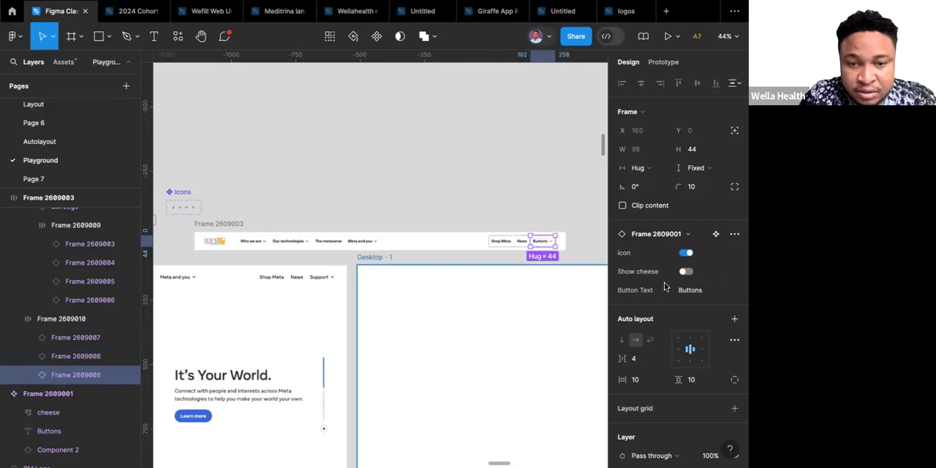
{"action": "left_click", "coordinate": [706, 290]}
{"action": "type", "text": "Support"}
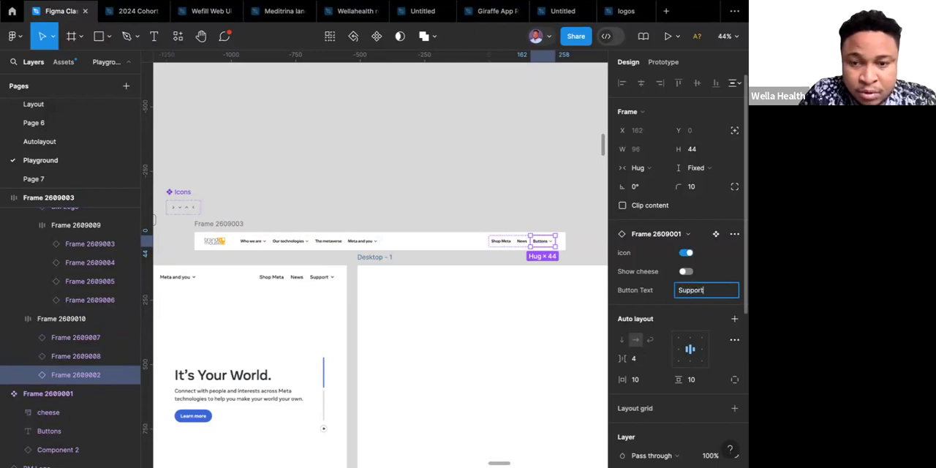
{"action": "left_click", "coordinate": [451, 194]}
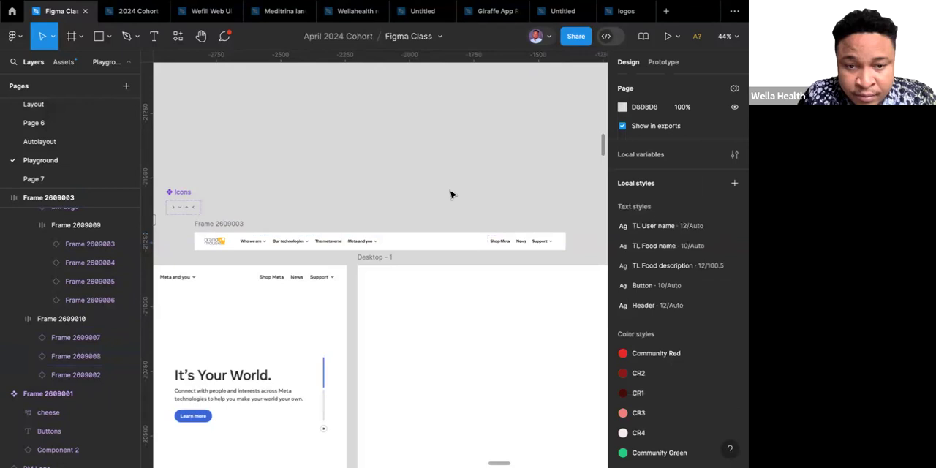
{"action": "scroll", "coordinate": [451, 195], "scroll_direction": "down", "scroll_amount": 5}
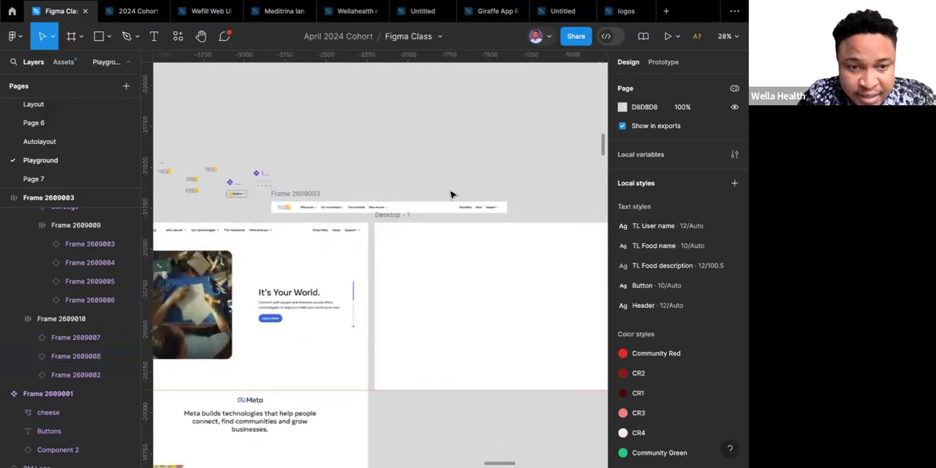
Move the navigation bar frame into the Desktop - 1 frame and align it to the top-left corner at X 0, Y 0.
{"action": "scroll", "coordinate": [451, 194], "scroll_direction": "down", "scroll_amount": 1}
{"action": "scroll", "coordinate": [451, 194], "scroll_direction": "right", "scroll_amount": 1}
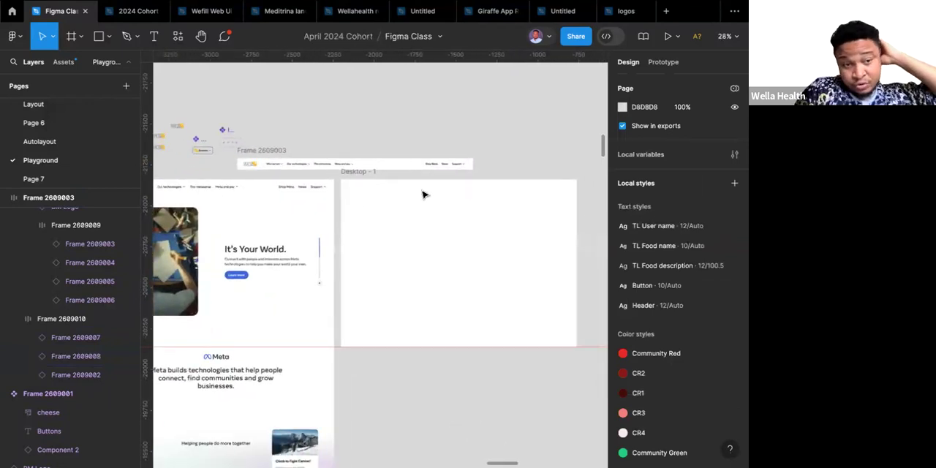
{"action": "left_click", "coordinate": [249, 151]}
{"action": "left_click_drag", "start_coordinate": [359, 168], "coordinate": [378, 194]}
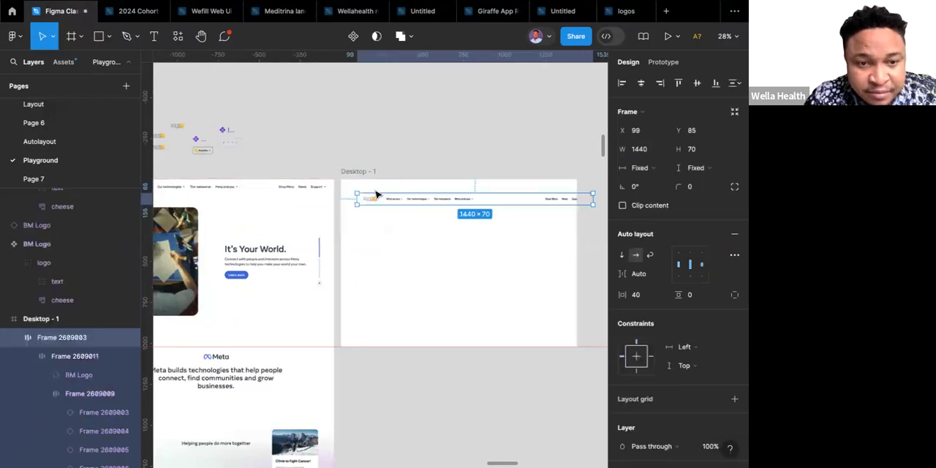
{"action": "scroll", "coordinate": [379, 194], "scroll_direction": "up", "scroll_amount": 5}
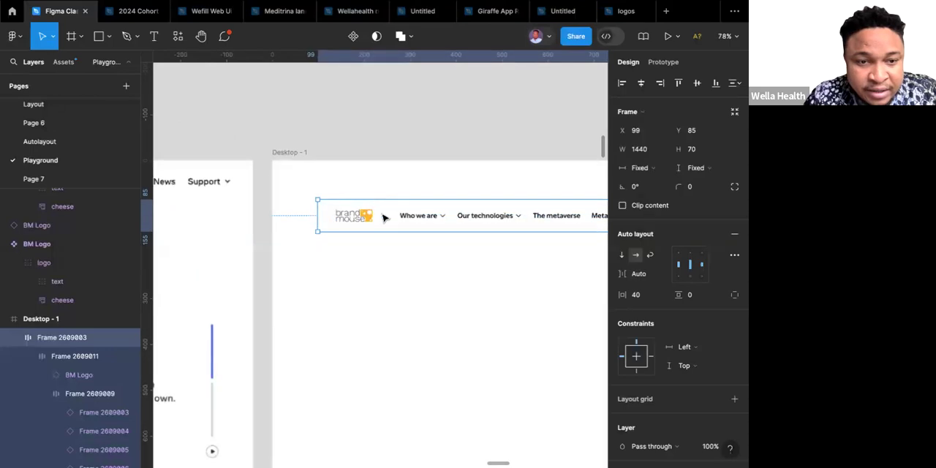
{"action": "left_click_drag", "start_coordinate": [353, 193], "coordinate": [337, 177]}
{"action": "scroll", "coordinate": [322, 196], "scroll_direction": "down", "scroll_amount": 5}
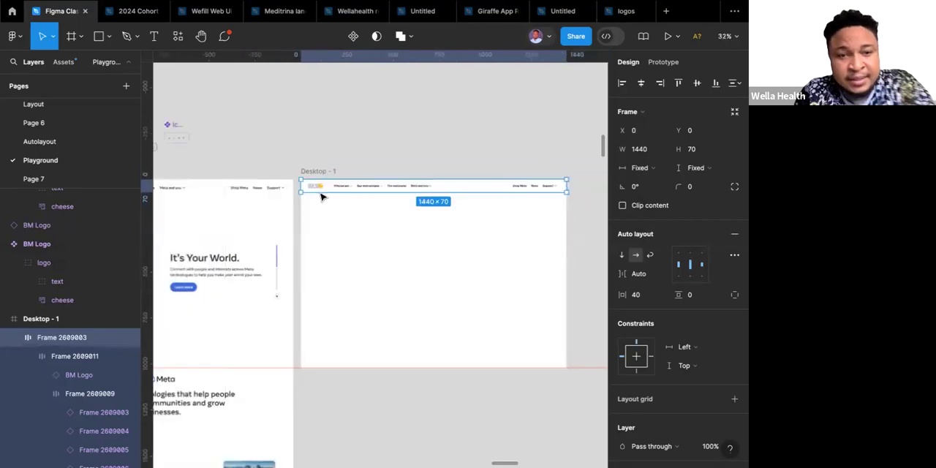
{"action": "scroll", "coordinate": [321, 196], "scroll_direction": "down", "scroll_amount": 4}
{"action": "scroll", "coordinate": [322, 196], "scroll_direction": "left", "scroll_amount": 1}
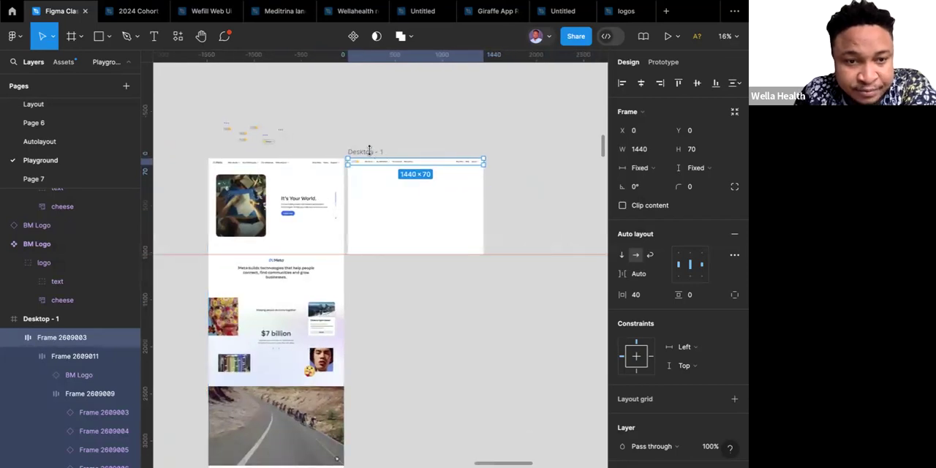
{"action": "key", "text": "Escape"}
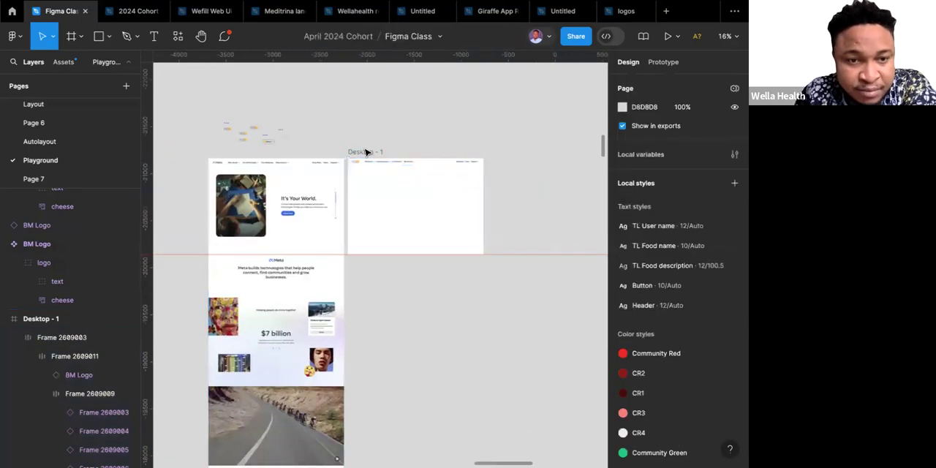
{"action": "left_click_drag", "start_coordinate": [367, 152], "coordinate": [404, 139]}
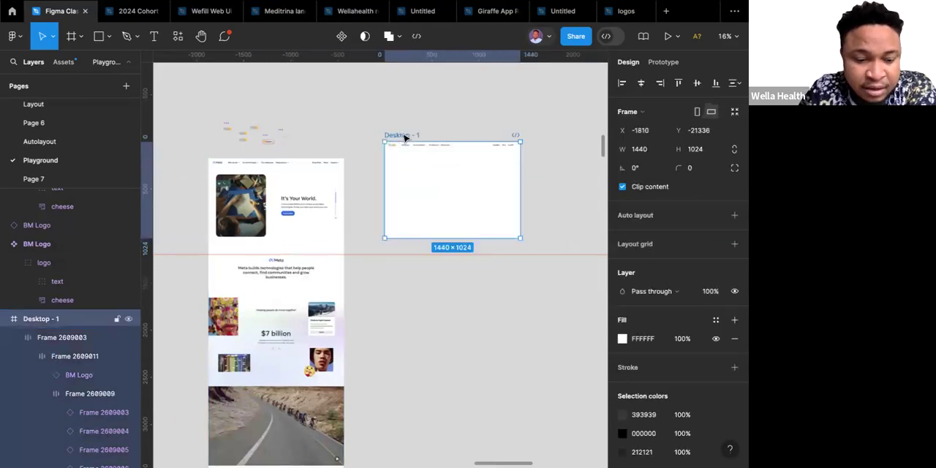
{"action": "key", "text": "ctrl+z"}
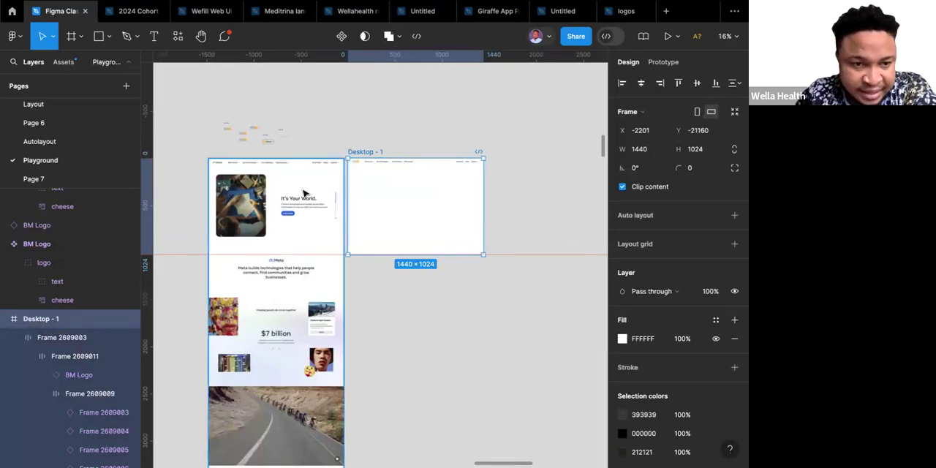
Add the text "It's Your World" on the empty canvas below the Desktop - 1 frame.
{"action": "scroll", "coordinate": [304, 193], "scroll_direction": "up", "scroll_amount": 3}
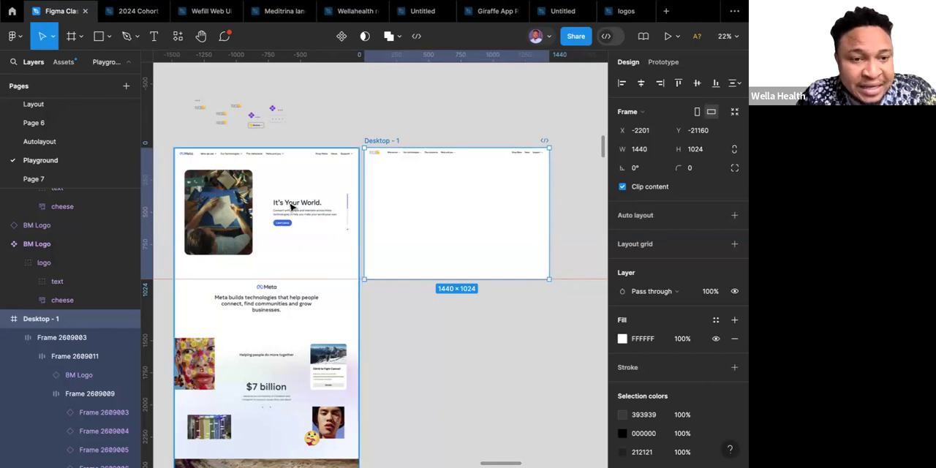
{"action": "left_click", "coordinate": [153, 36]}
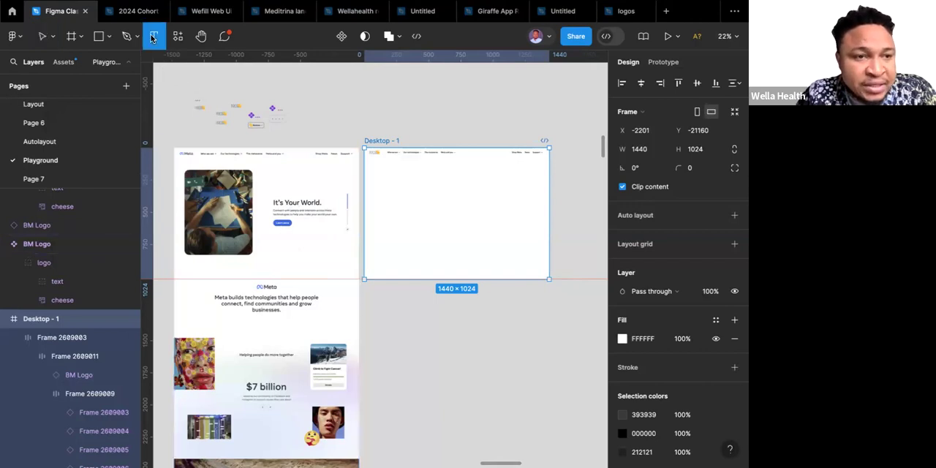
{"action": "left_click", "coordinate": [412, 318]}
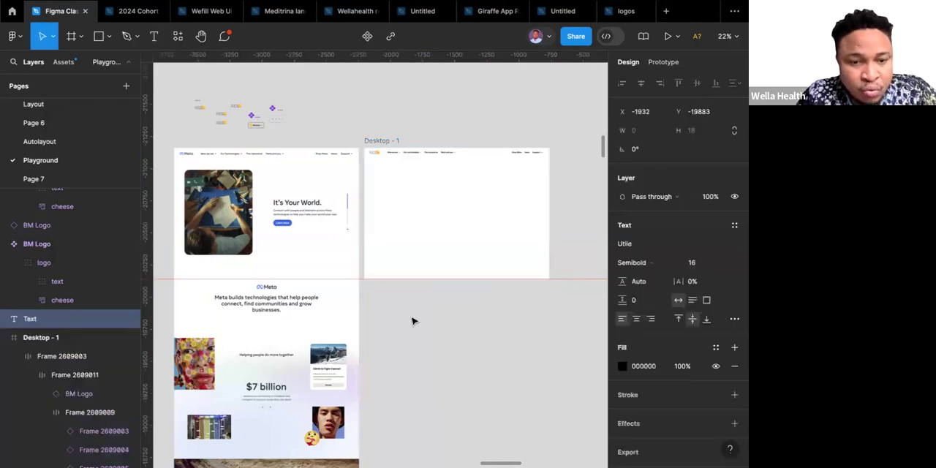
{"action": "scroll", "coordinate": [411, 318], "scroll_direction": "up", "scroll_amount": 3}
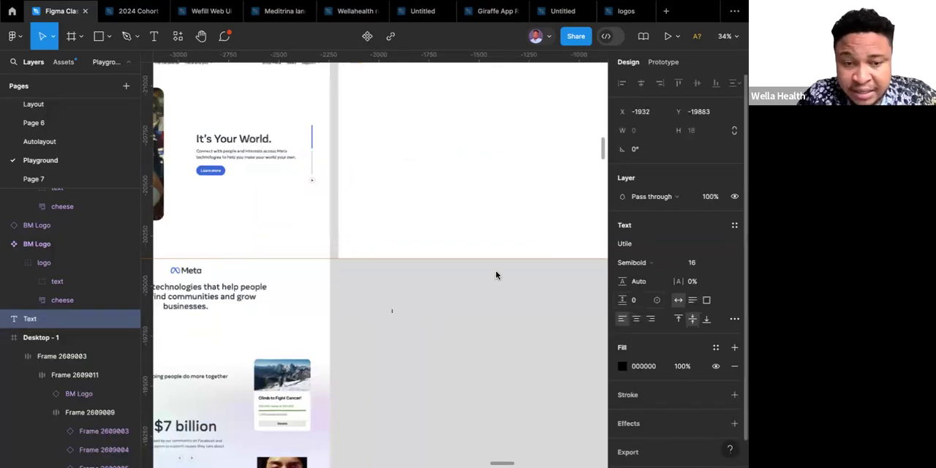
{"action": "type", "text": "It"}
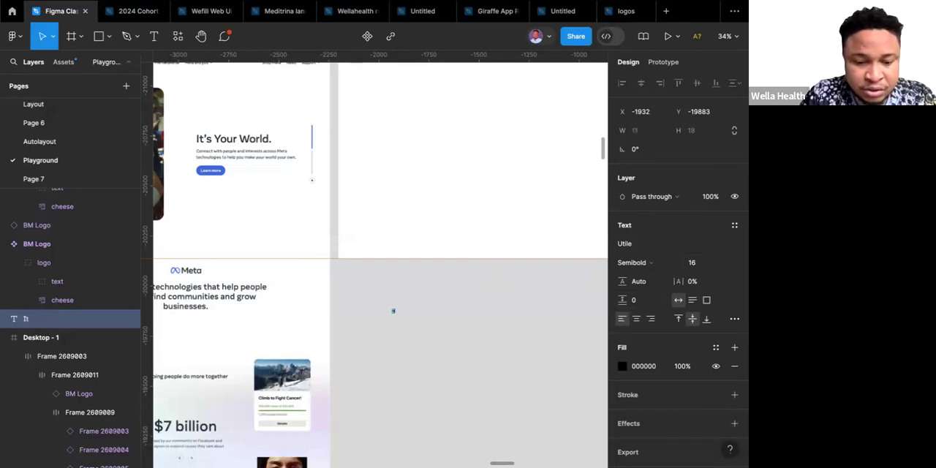
{"action": "type", "text": "our Wo"}
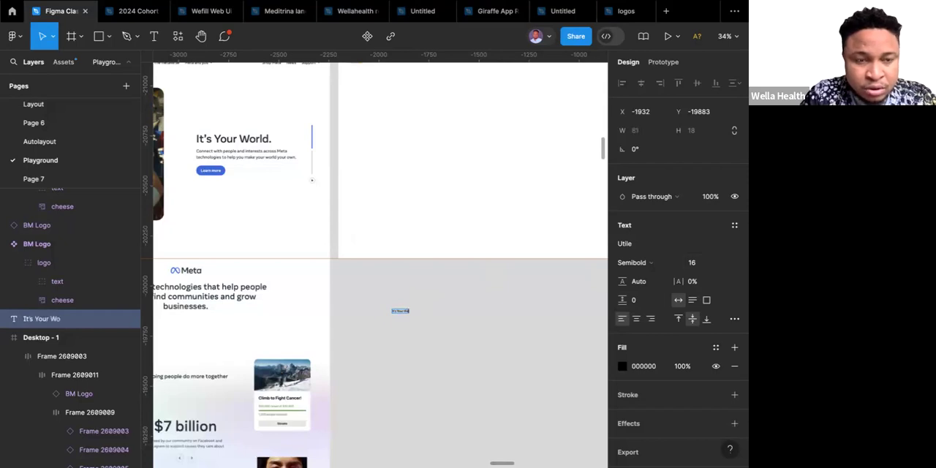
{"action": "type", "text": "rld"}
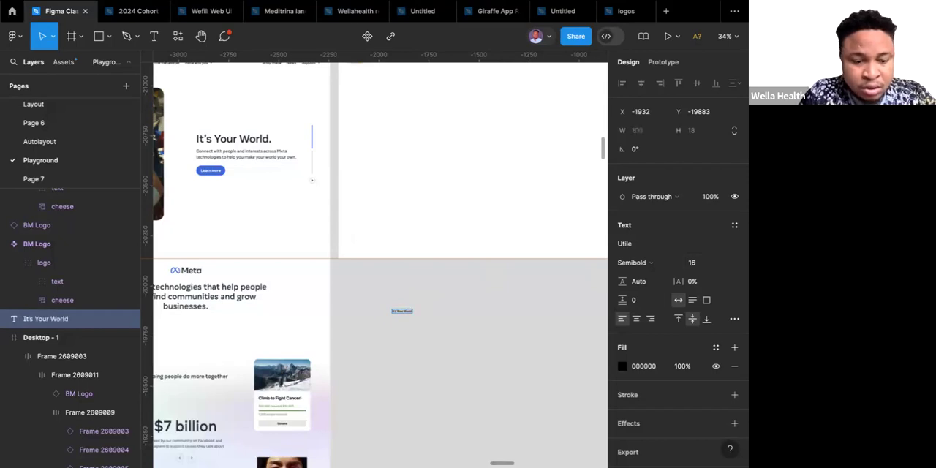
Set the font size of the "It's Your World" heading text to 64.
{"action": "left_click", "coordinate": [724, 266]}
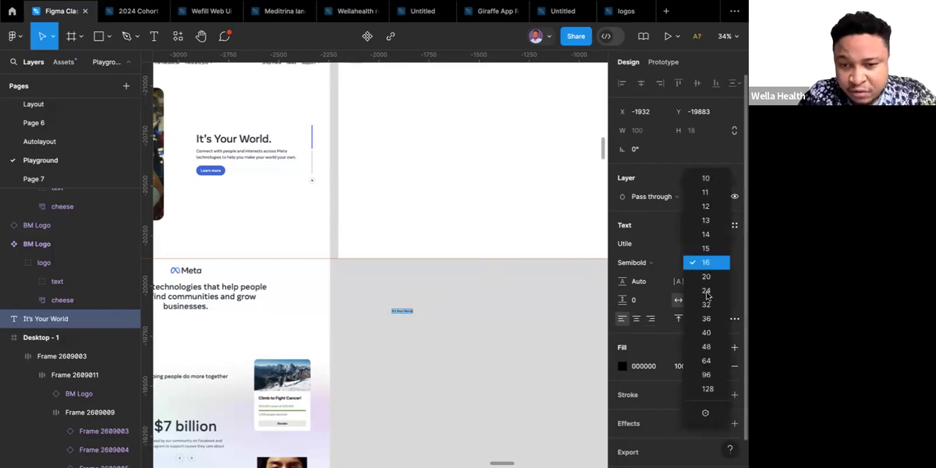
{"action": "left_click", "coordinate": [708, 361]}
{"action": "double_click", "coordinate": [425, 311]}
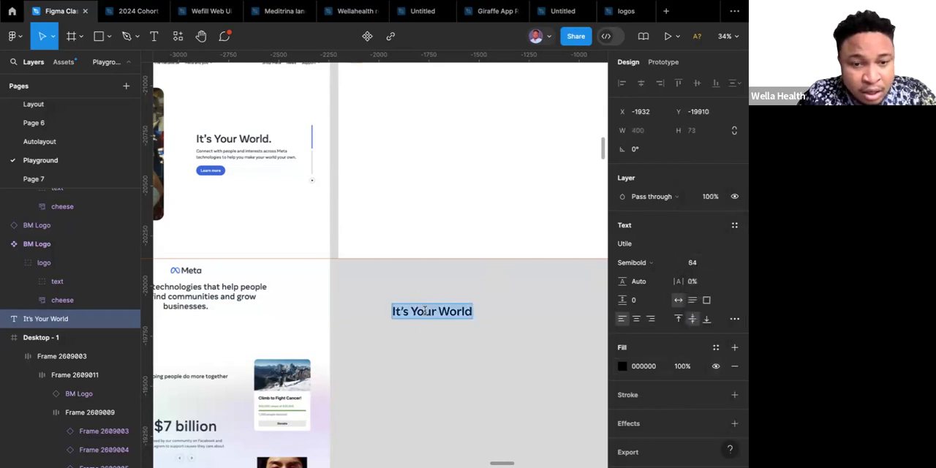
{"action": "key", "text": "Escape"}
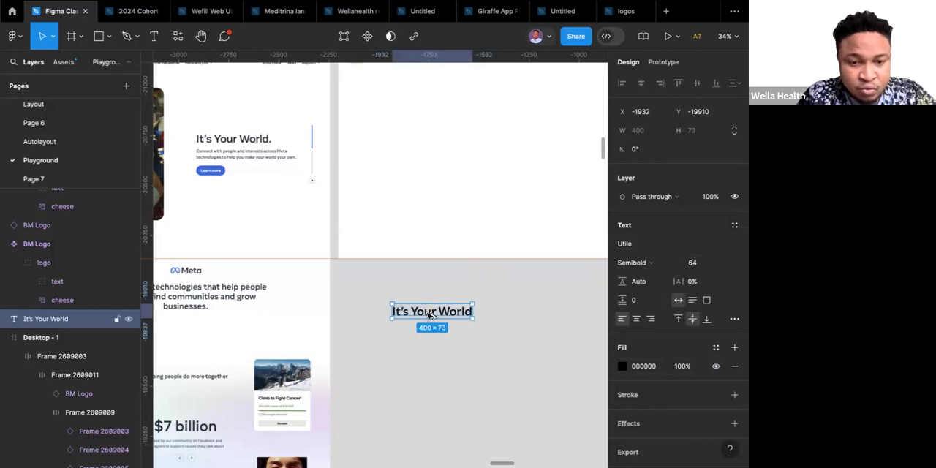
Duplicate the "It's Your World" heading directly below the original and set the copy's font size to 20.
{"action": "left_click_drag", "start_coordinate": [430, 316], "coordinate": [430, 342], "text": "alt"}
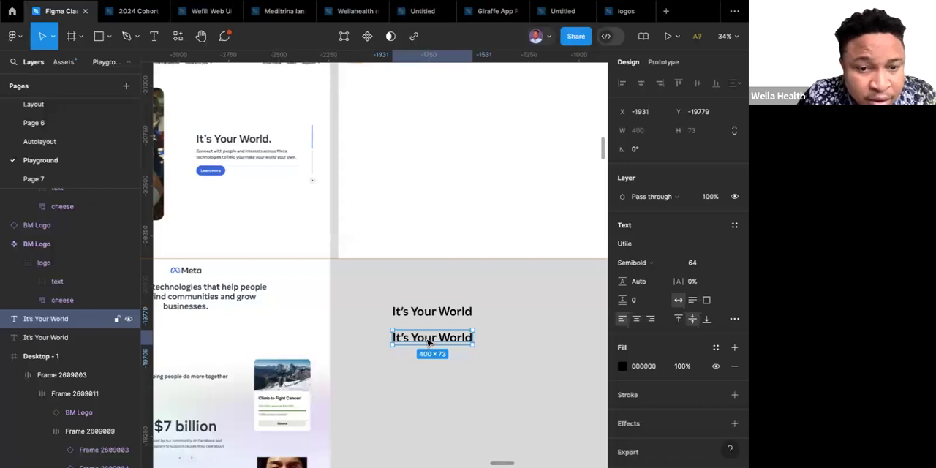
{"action": "double_click", "coordinate": [427, 338]}
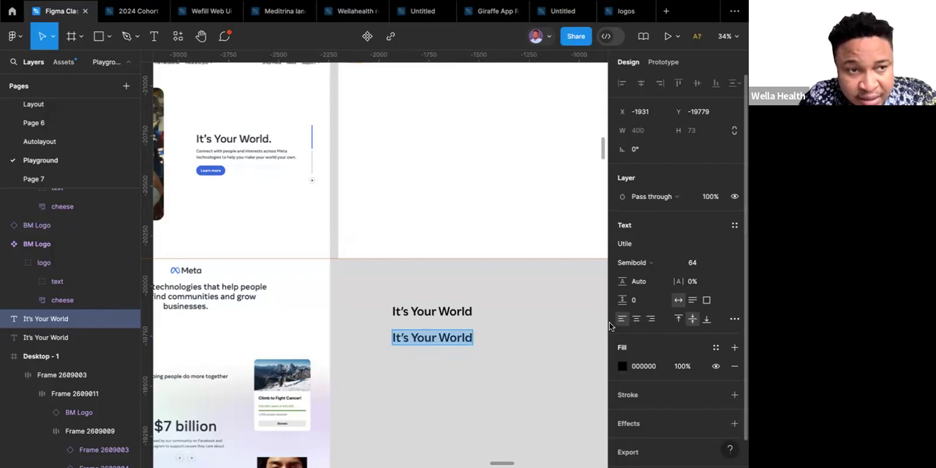
{"action": "scroll", "coordinate": [514, 281], "scroll_direction": "up", "scroll_amount": 2}
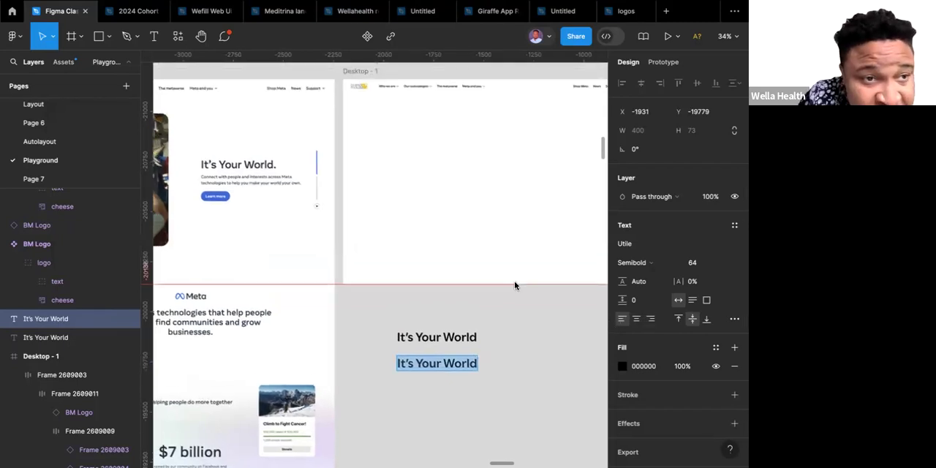
{"action": "scroll", "coordinate": [514, 280], "scroll_direction": "down", "scroll_amount": 3}
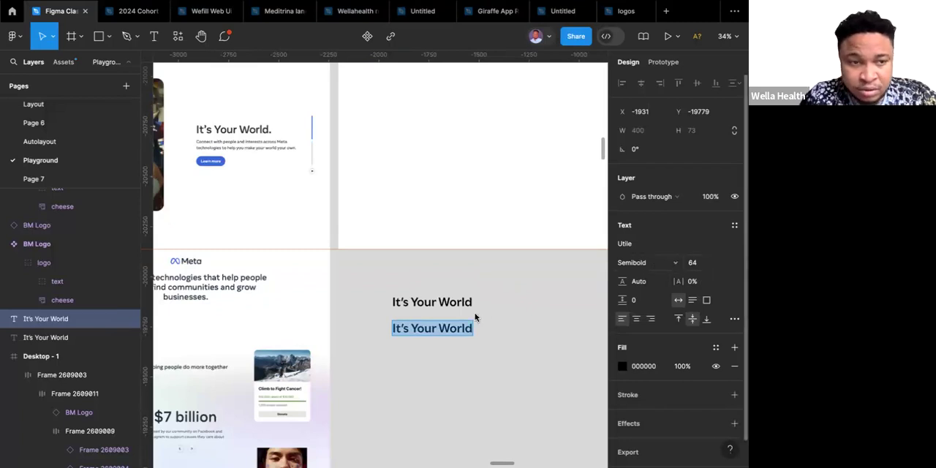
{"action": "left_click", "coordinate": [723, 266]}
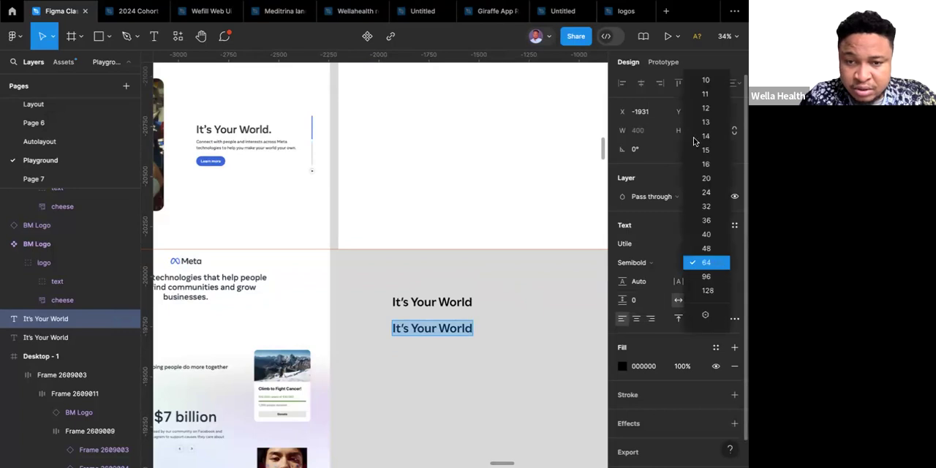
{"action": "left_click", "coordinate": [707, 178]}
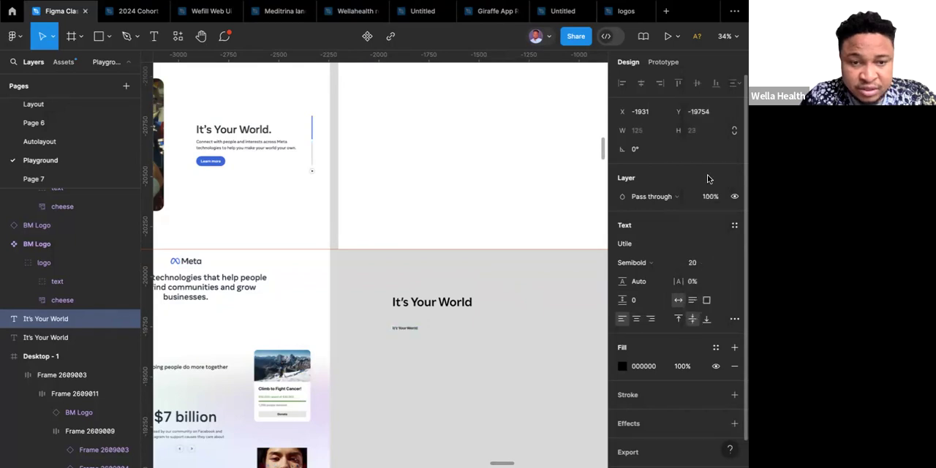
Replace the copy's text with "Connect with people and interests across Meta technologies to help you make your world your own.".
{"action": "key", "text": "Return"}
{"action": "type", "text": "Connect with people and"}
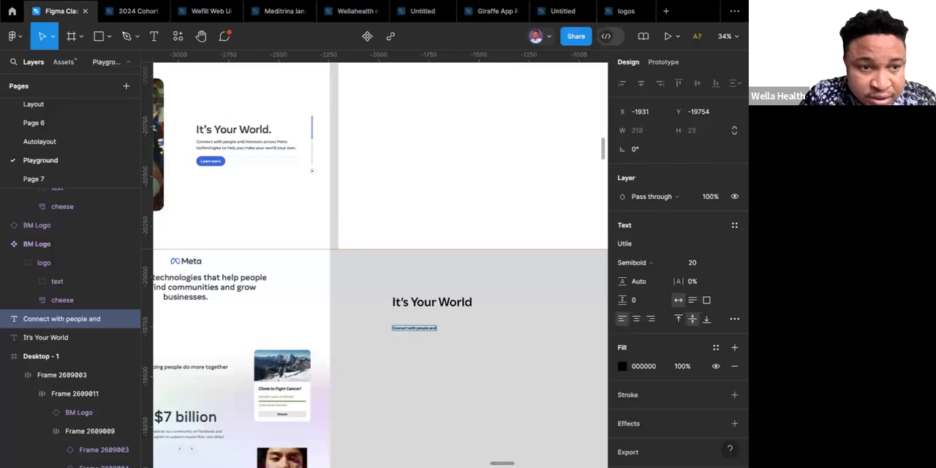
{"action": "type", "text": " interests across"}
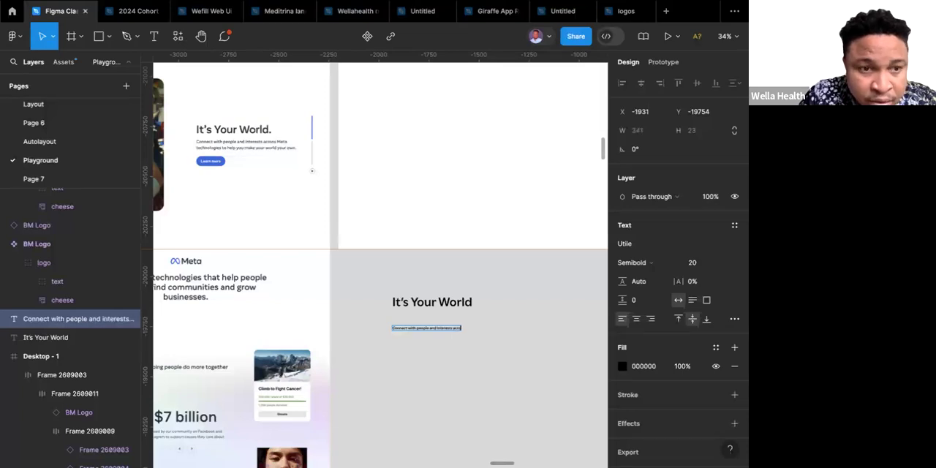
{"action": "type", "text": " Meta"}
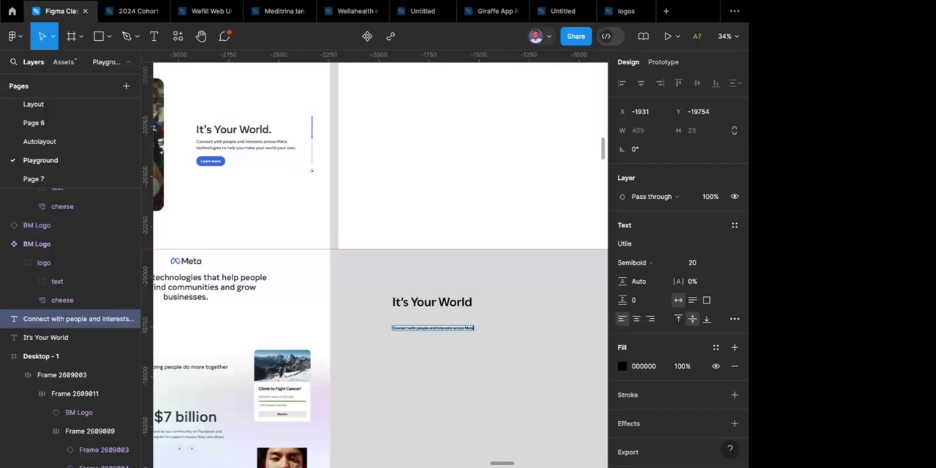
{"action": "type", "text": "a"}
{"action": "type", "text": " techno"}
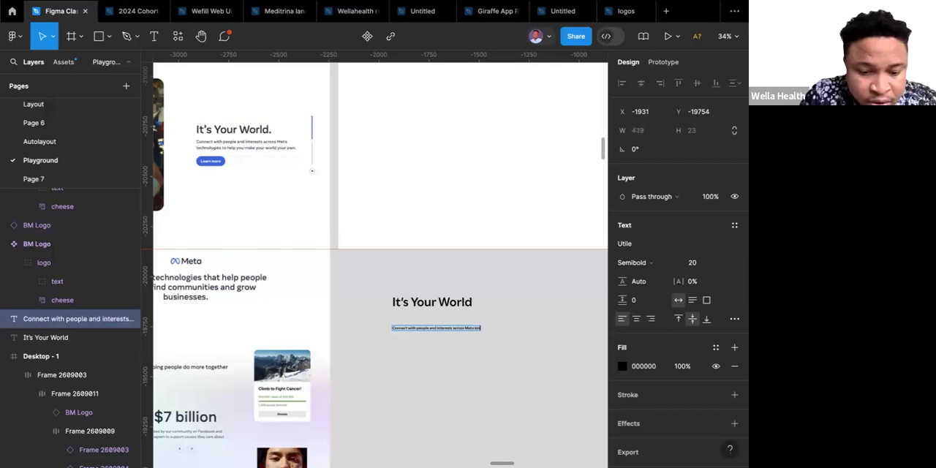
{"action": "type", "text": "logies"}
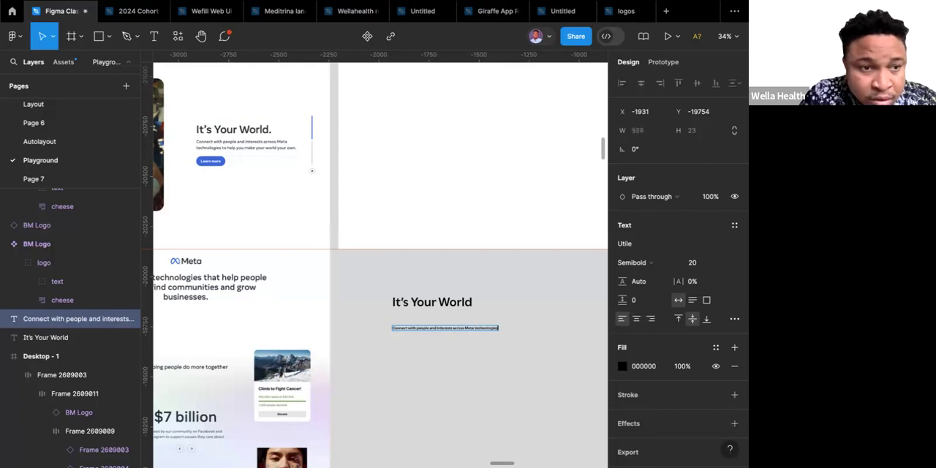
{"action": "type", "text": " t"}
{"action": "type", "text": "o he"}
{"action": "type", "text": " you mak"}
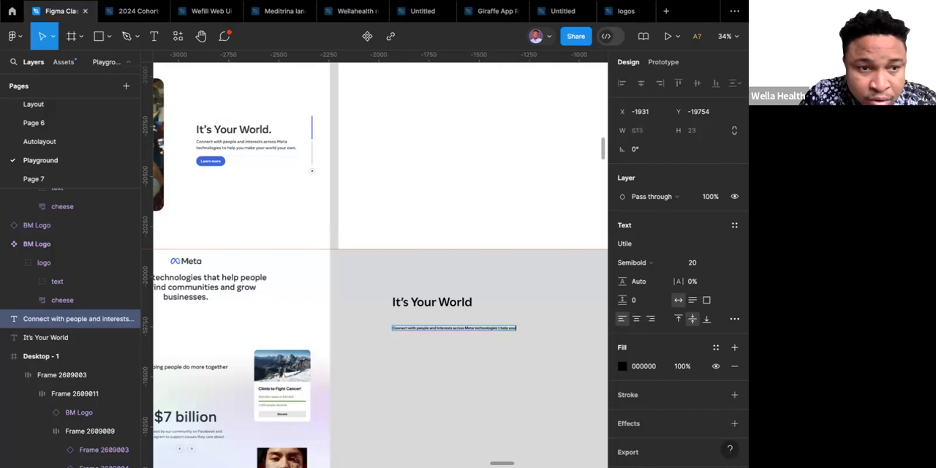
{"action": "type", "text": "e"}
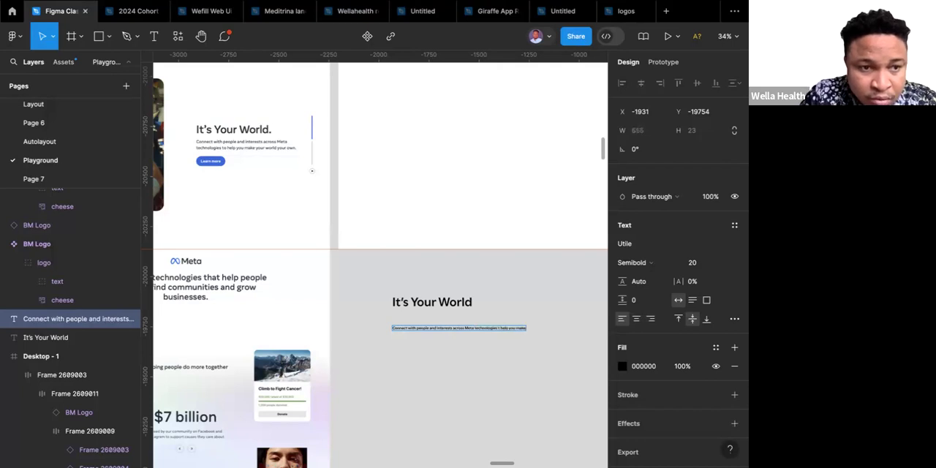
{"action": "type", "text": " you"}
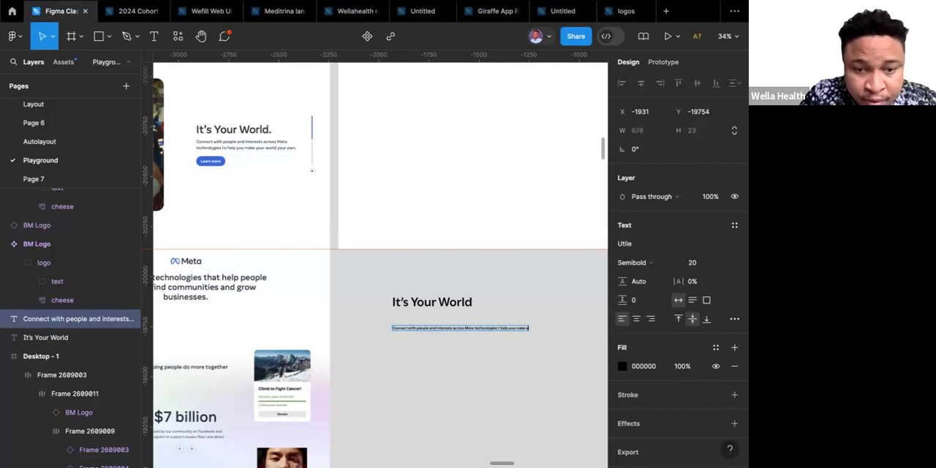
{"action": "type", "text": "r wo"}
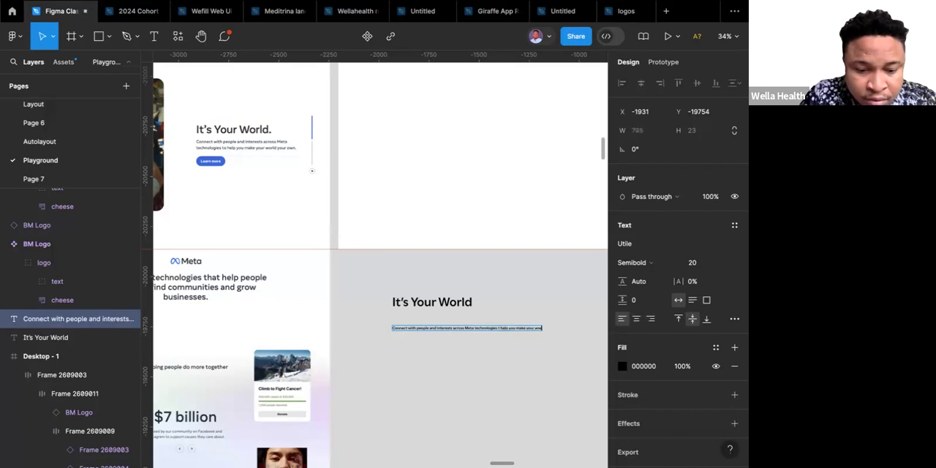
{"action": "type", "text": "rld your o"}
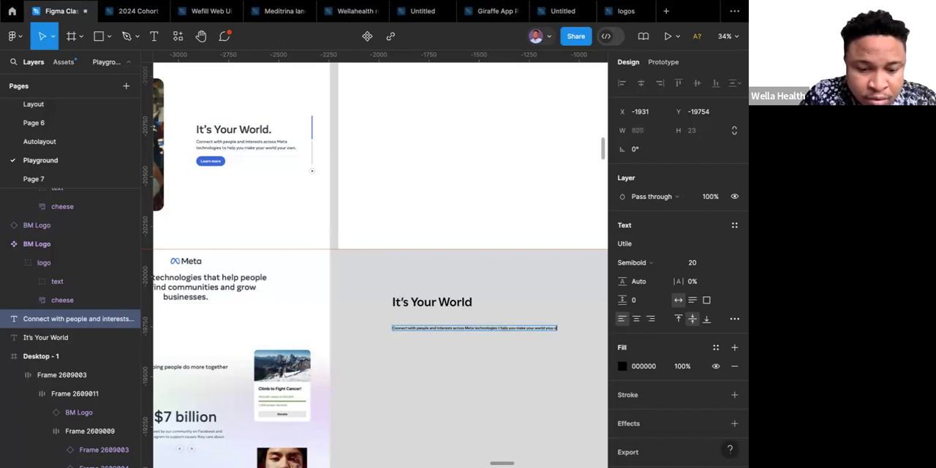
{"action": "type", "text": "wn"}
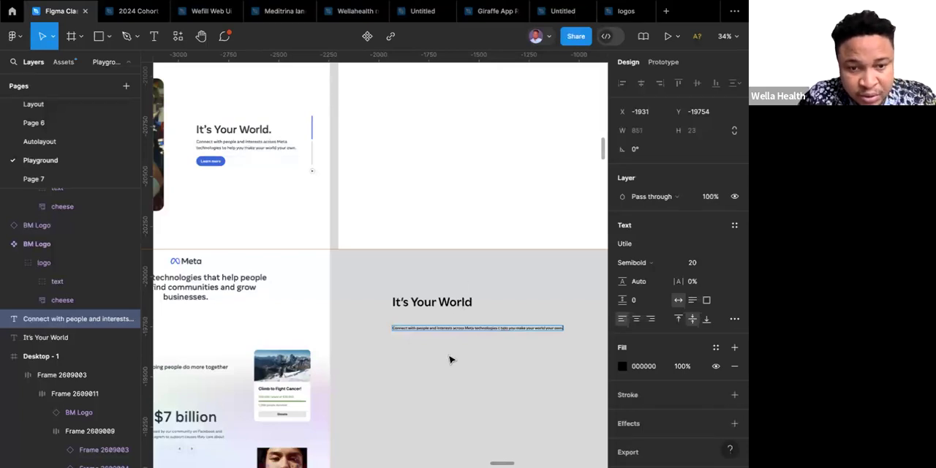
Narrow the description text box to about 441 px wide so the text wraps onto two lines.
{"action": "key", "text": "Escape"}
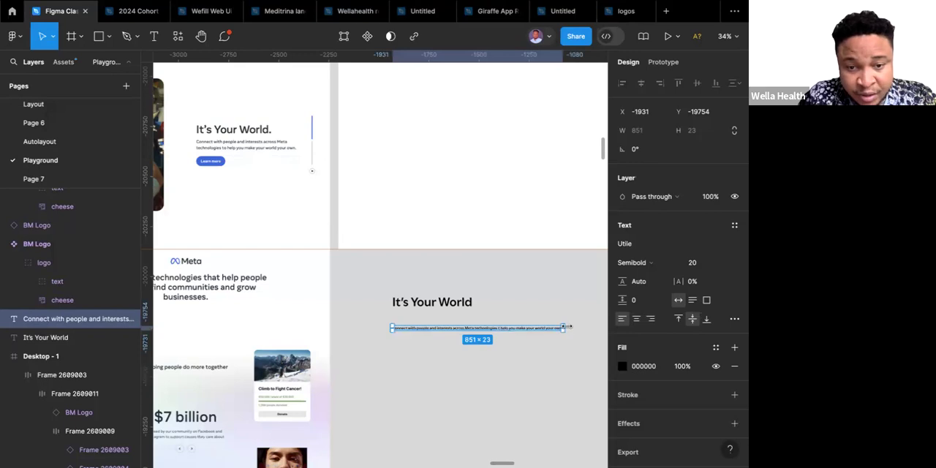
{"action": "left_click_drag", "start_coordinate": [565, 326], "coordinate": [480, 341]}
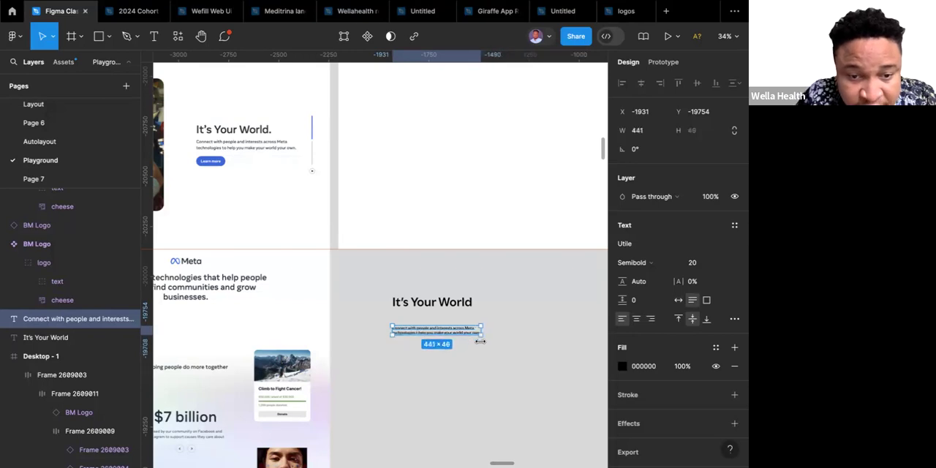
{"action": "left_click", "coordinate": [480, 354]}
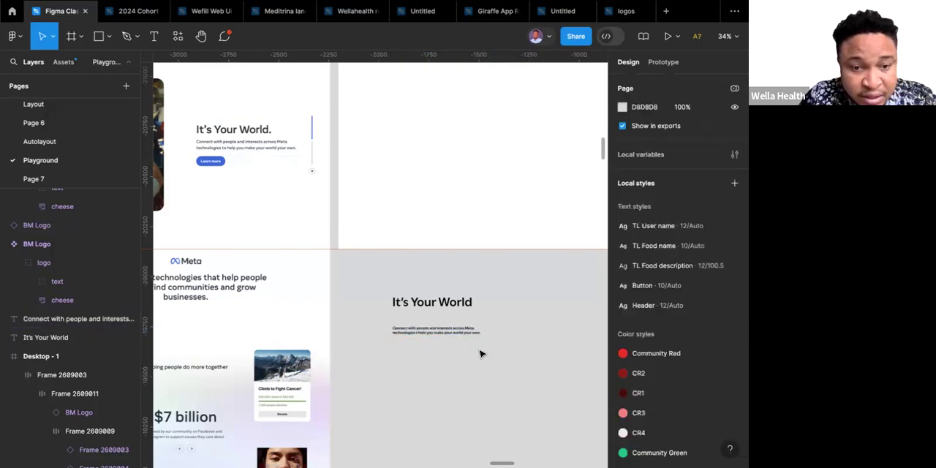
Move the description up so it sits directly beneath the "It's Your World" heading, matching the reference design's tight spacing.
{"action": "left_click", "coordinate": [441, 332]}
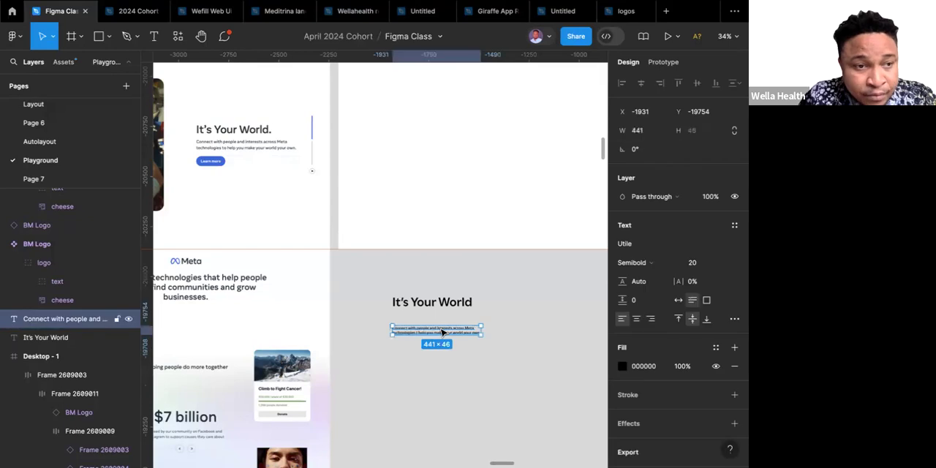
{"action": "left_click_drag", "start_coordinate": [440, 329], "coordinate": [441, 319]}
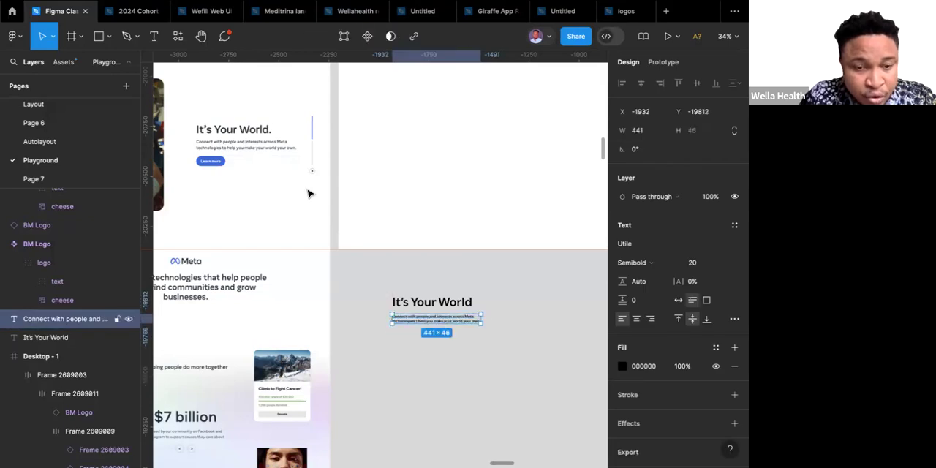
{"action": "scroll", "coordinate": [235, 149], "scroll_direction": "up", "scroll_amount": 1}
{"action": "scroll", "coordinate": [235, 149], "scroll_direction": "up", "scroll_amount": 10}
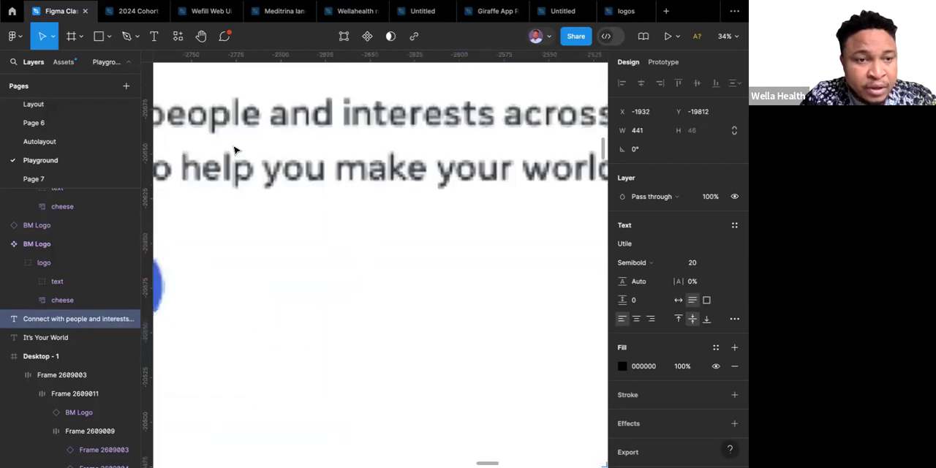
{"action": "scroll", "coordinate": [234, 149], "scroll_direction": "down", "scroll_amount": 5}
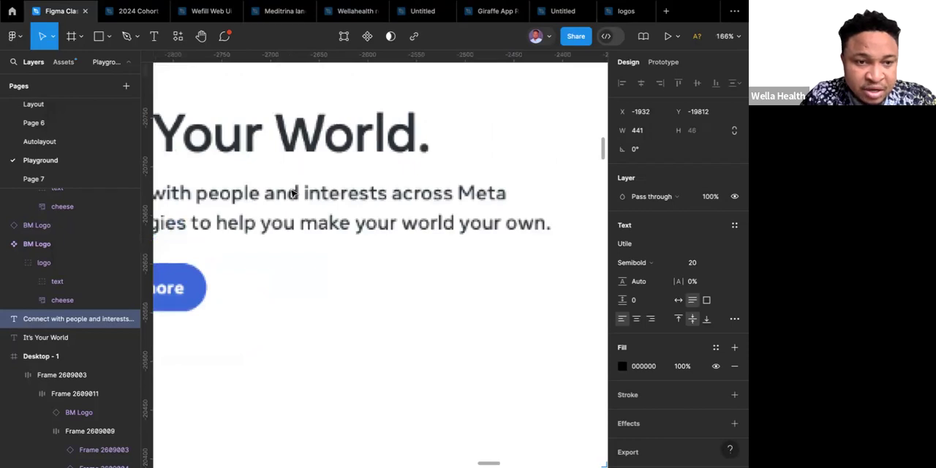
{"action": "scroll", "coordinate": [291, 192], "scroll_direction": "down", "scroll_amount": 10}
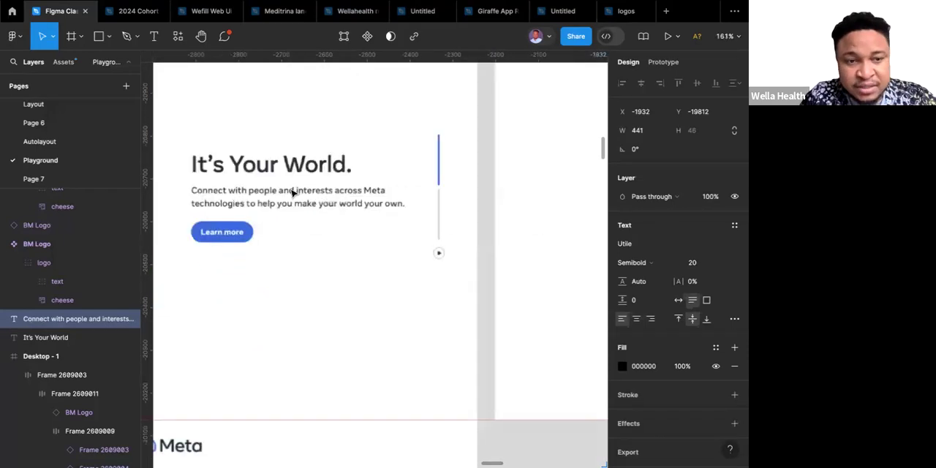
{"action": "scroll", "coordinate": [434, 334], "scroll_direction": "up", "scroll_amount": 5}
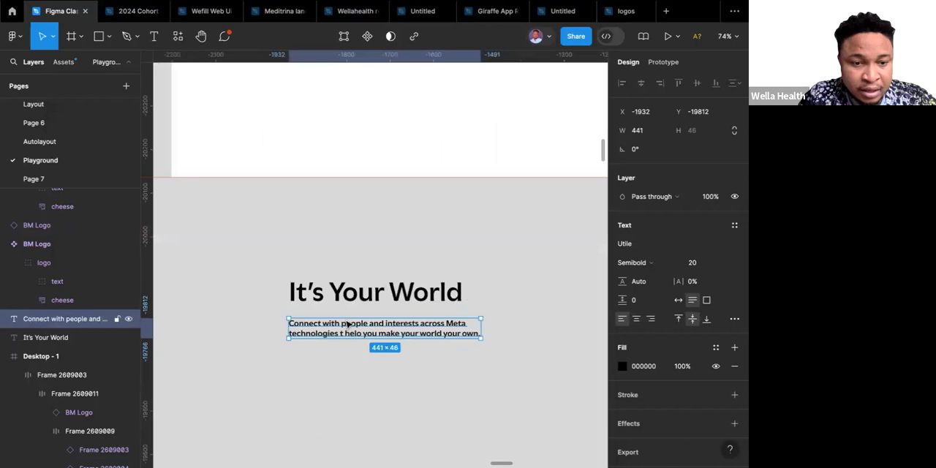
{"action": "left_click_drag", "start_coordinate": [349, 325], "coordinate": [348, 320]}
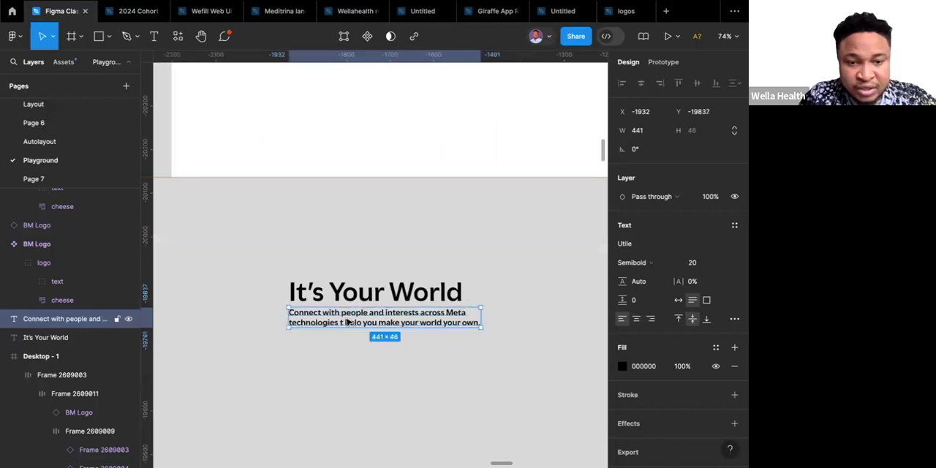
Set the description text's fill opacity to 60%.
{"action": "left_click", "coordinate": [689, 369]}
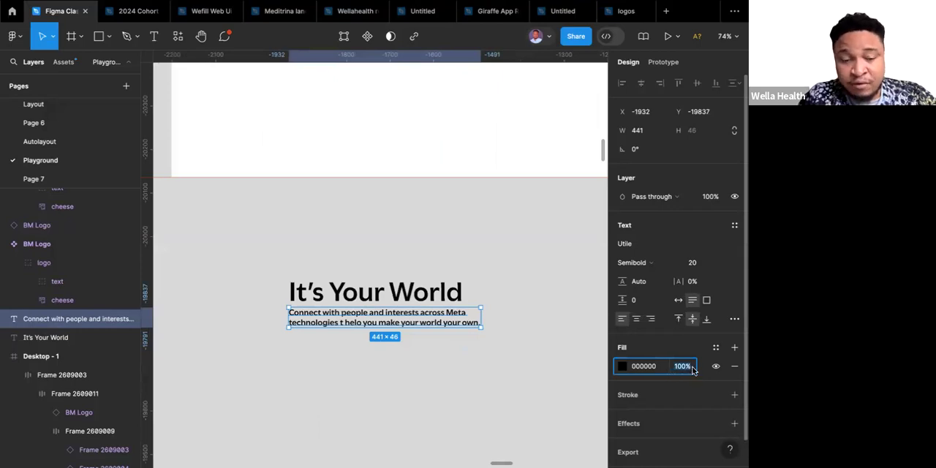
{"action": "type", "text": "60"}
{"action": "key", "text": "Return"}
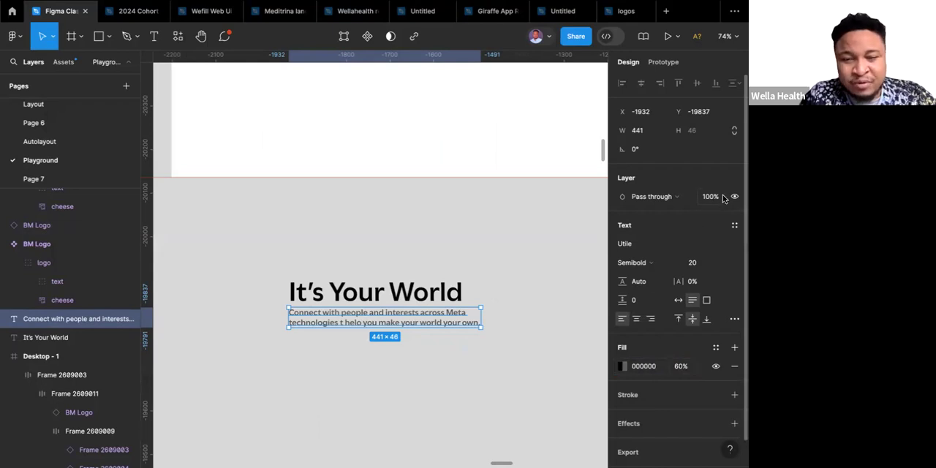
{"action": "left_click", "coordinate": [505, 292]}
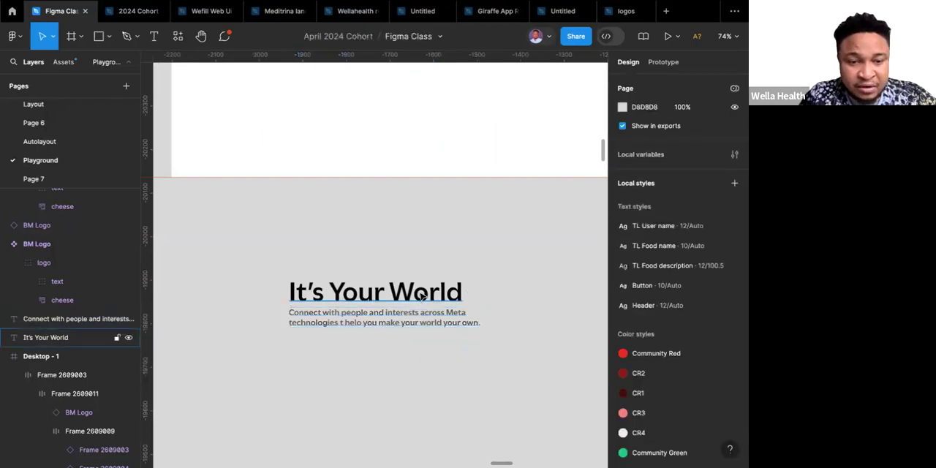
{"action": "left_click", "coordinate": [422, 295]}
{"action": "left_click", "coordinate": [418, 319], "text": "shift"}
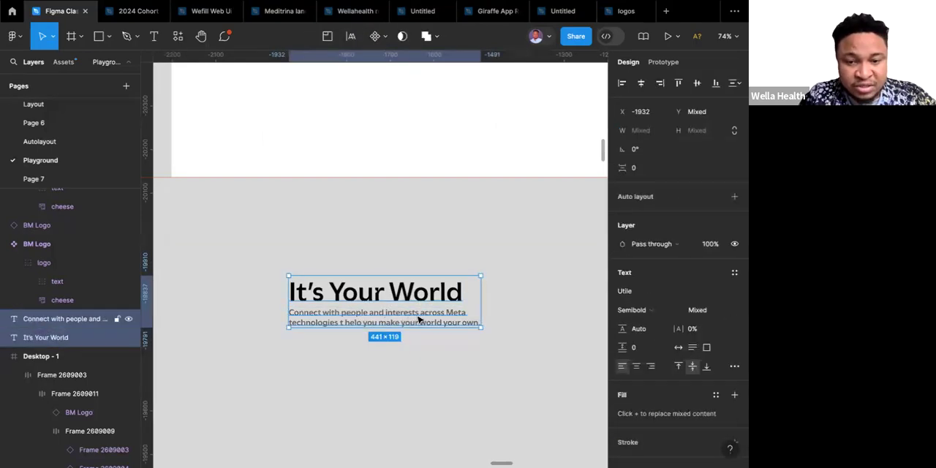
{"action": "left_click", "coordinate": [499, 306]}
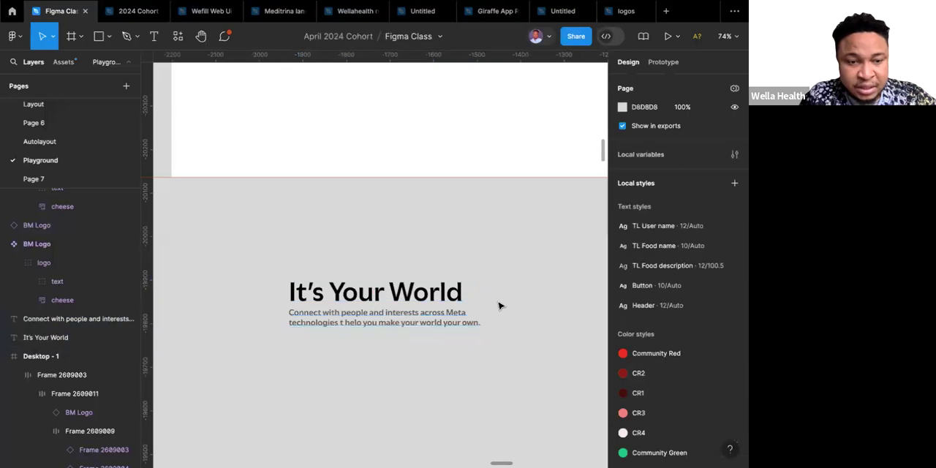
Place an instance of the button component below the description, aligned with the text's left edge.
{"action": "scroll", "coordinate": [499, 306], "scroll_direction": "down", "scroll_amount": 5}
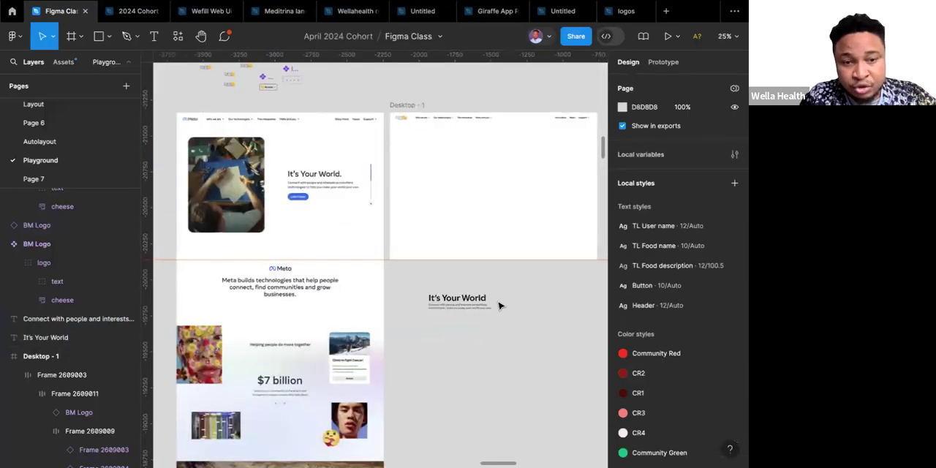
{"action": "scroll", "coordinate": [499, 305], "scroll_direction": "up", "scroll_amount": 2}
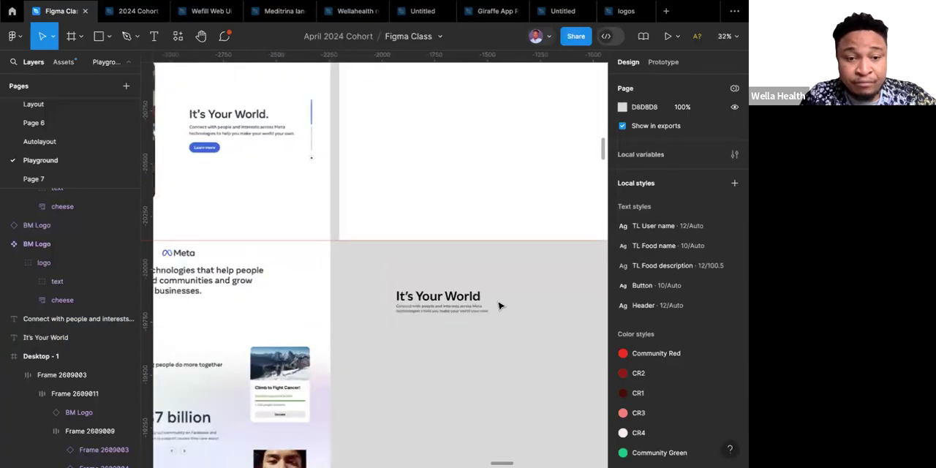
{"action": "scroll", "coordinate": [497, 307], "scroll_direction": "down", "scroll_amount": 3}
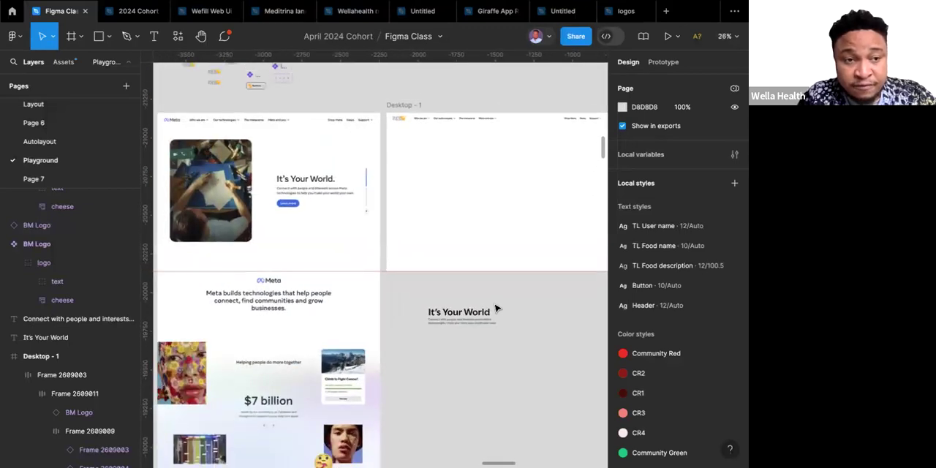
{"action": "scroll", "coordinate": [495, 309], "scroll_direction": "up", "scroll_amount": 1}
{"action": "scroll", "coordinate": [496, 309], "scroll_direction": "right", "scroll_amount": 1}
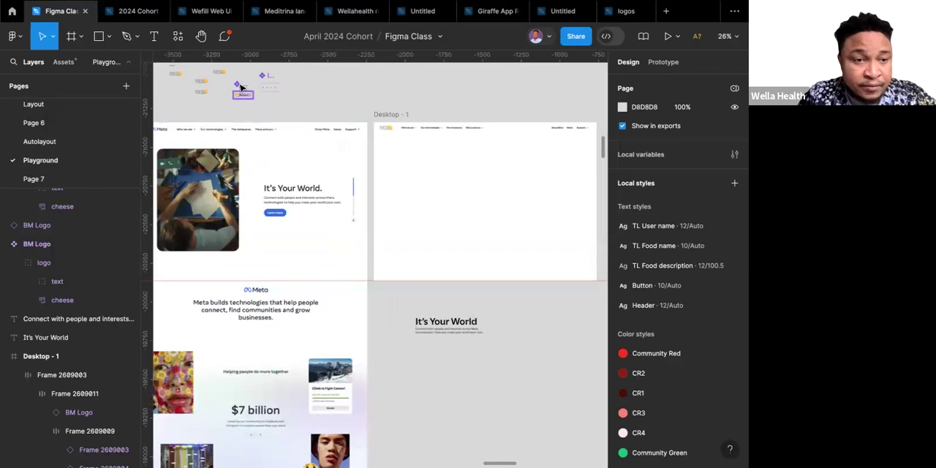
{"action": "left_click", "coordinate": [241, 88]}
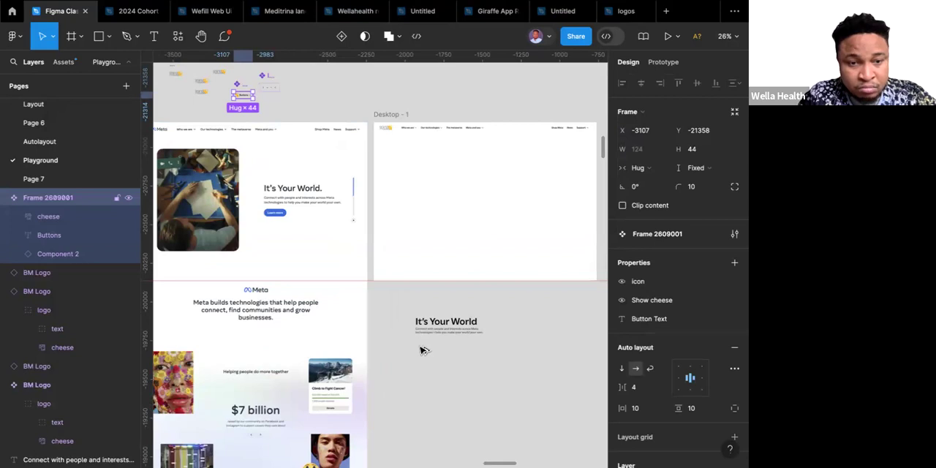
{"action": "left_click_drag", "start_coordinate": [420, 346], "coordinate": [420, 344]}
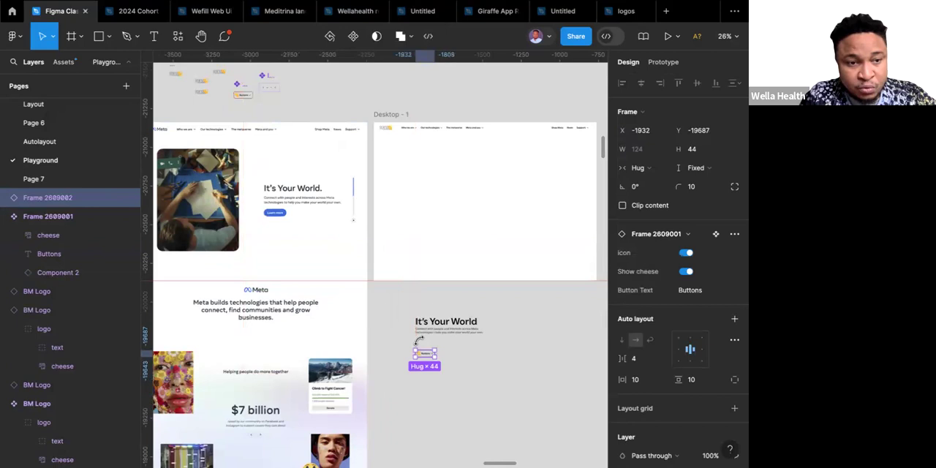
Set the new button instance's text to "Learn more" and turn off its icon and cheese.
{"action": "scroll", "coordinate": [420, 344], "scroll_direction": "up", "scroll_amount": 5}
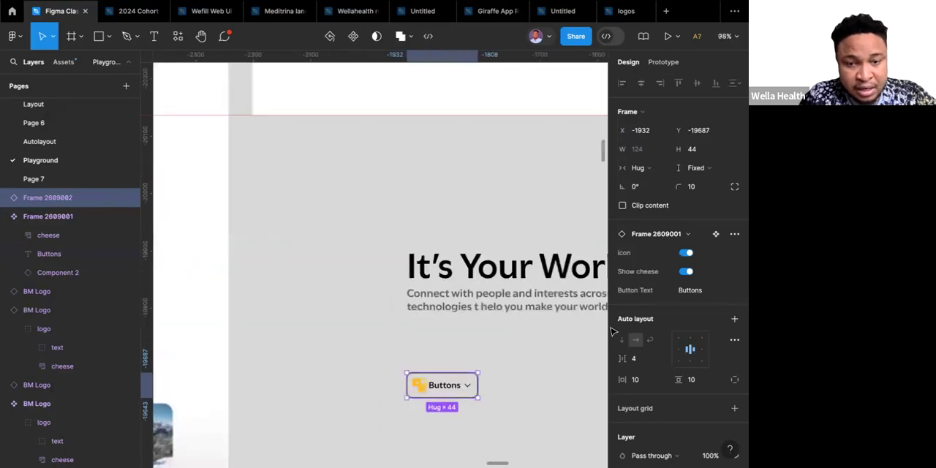
{"action": "left_click", "coordinate": [691, 290]}
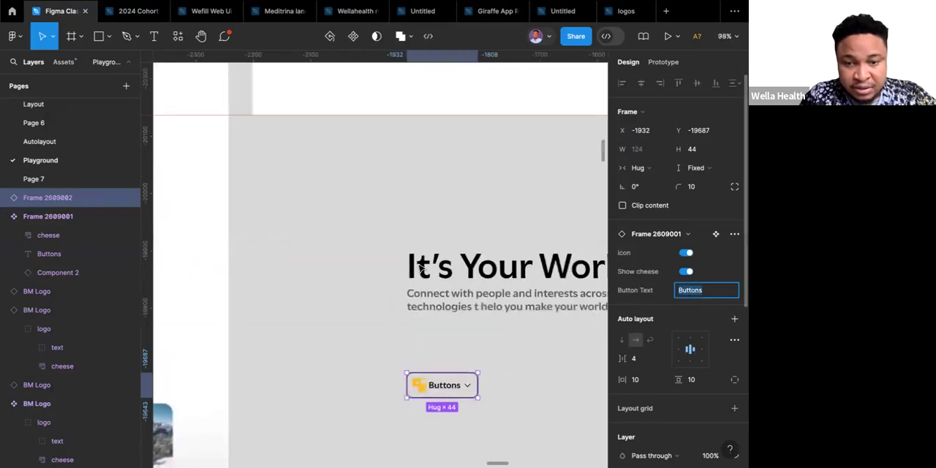
{"action": "scroll", "coordinate": [419, 268], "scroll_direction": "down", "scroll_amount": 5}
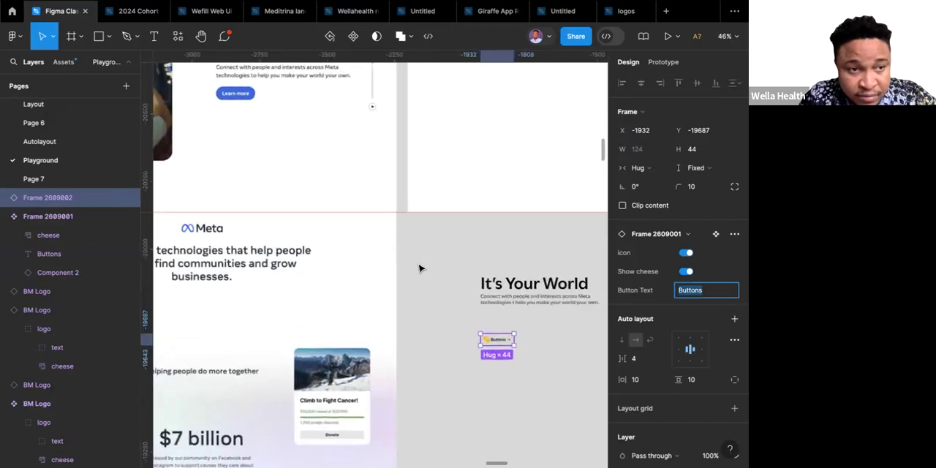
{"action": "type", "text": "Lear"}
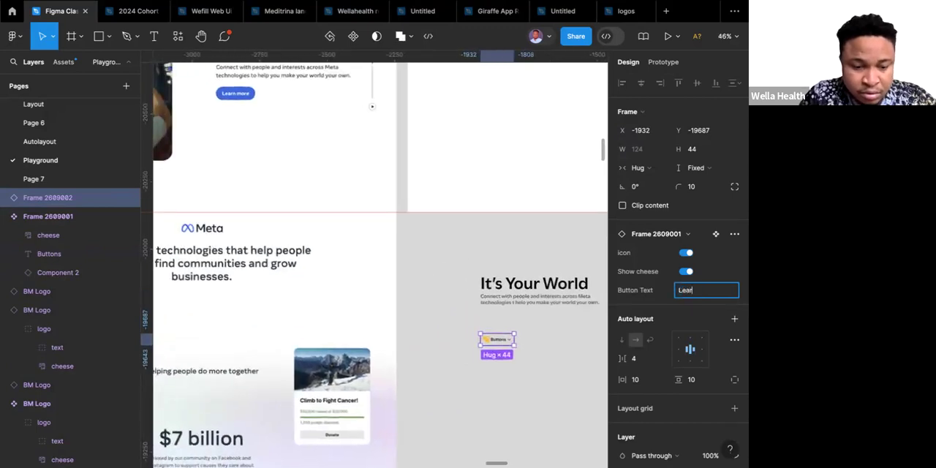
{"action": "type", "text": "n more"}
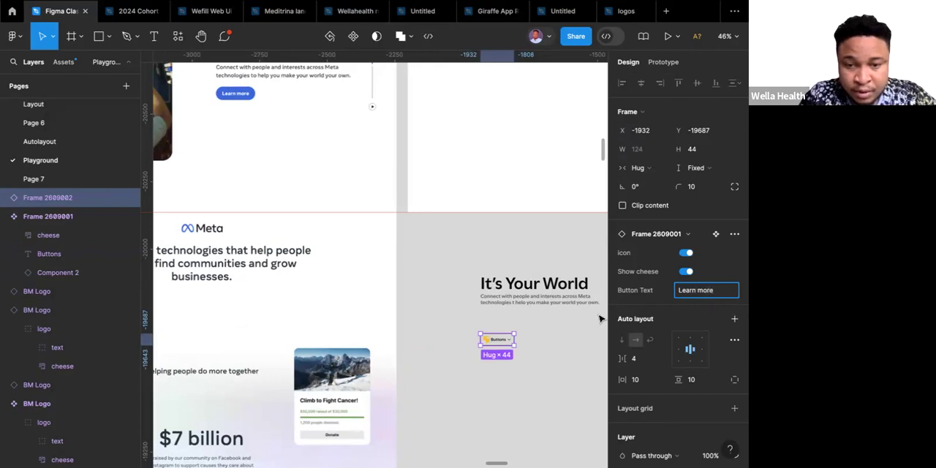
{"action": "left_click", "coordinate": [688, 255]}
{"action": "left_click", "coordinate": [686, 272]}
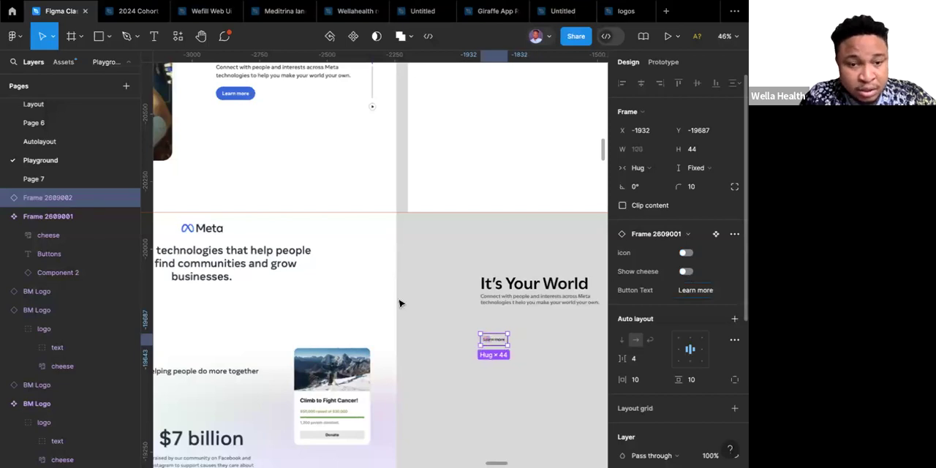
Set the horizontal padding of the main button component above the reference page to 16.
{"action": "scroll", "coordinate": [399, 302], "scroll_direction": "down", "scroll_amount": 5}
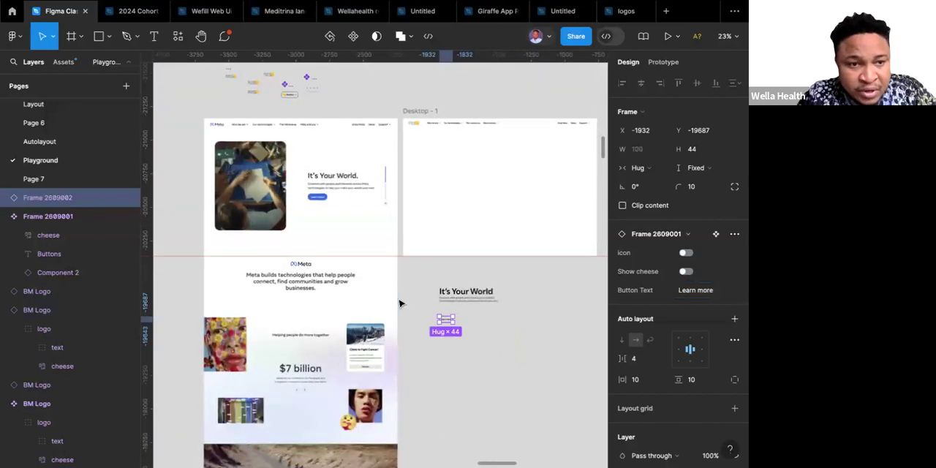
{"action": "scroll", "coordinate": [322, 201], "scroll_direction": "up", "scroll_amount": 8}
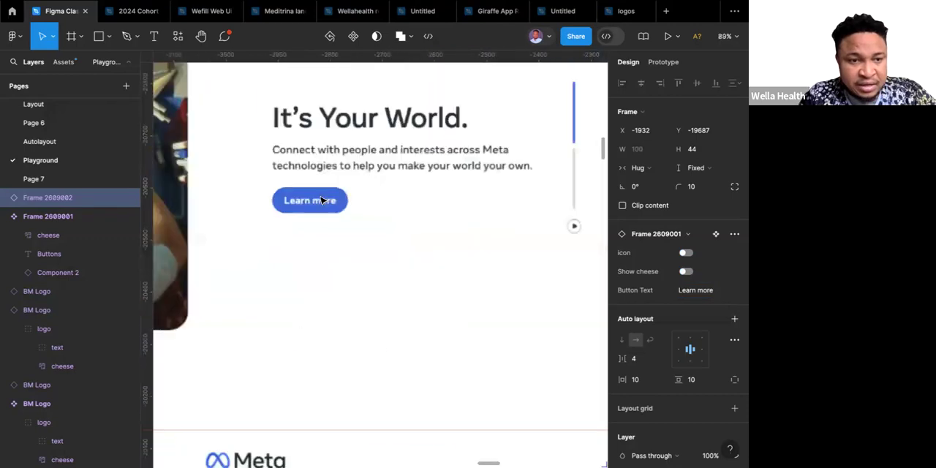
{"action": "scroll", "coordinate": [322, 201], "scroll_direction": "up", "scroll_amount": 2}
{"action": "scroll", "coordinate": [321, 201], "scroll_direction": "down", "scroll_amount": 2}
{"action": "scroll", "coordinate": [322, 201], "scroll_direction": "up", "scroll_amount": 4}
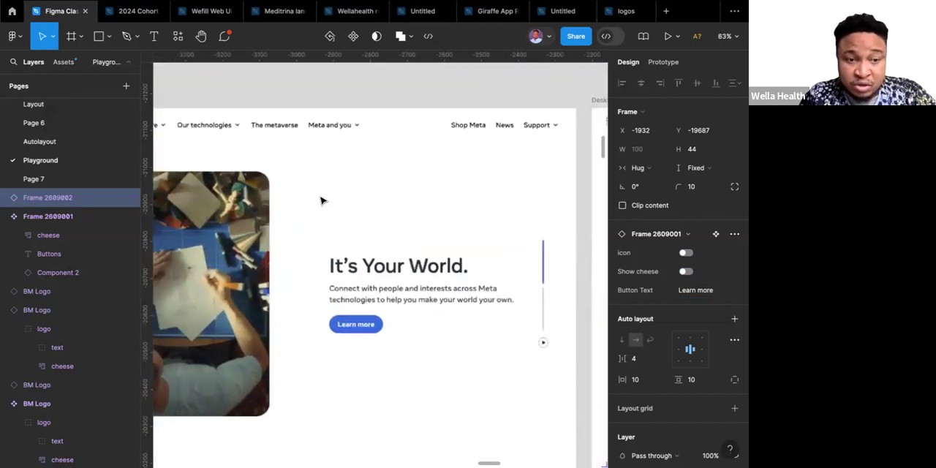
{"action": "scroll", "coordinate": [322, 201], "scroll_direction": "down", "scroll_amount": 2}
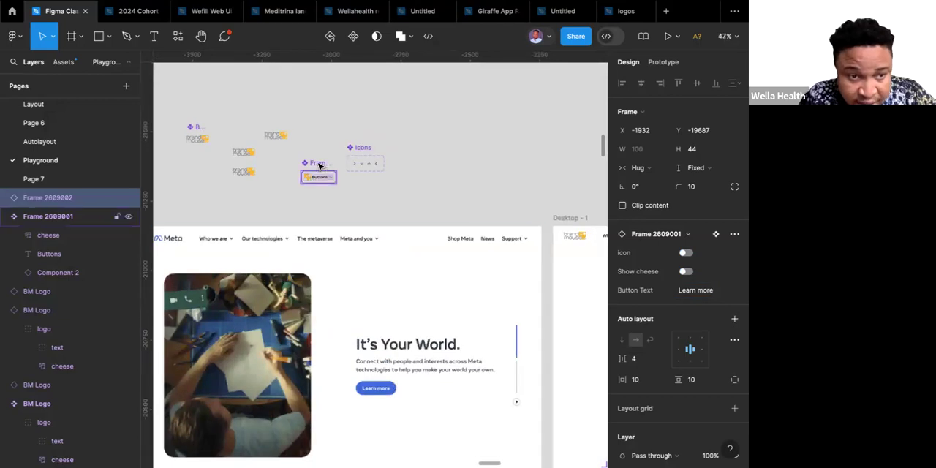
{"action": "left_click", "coordinate": [318, 167]}
{"action": "scroll", "coordinate": [643, 312], "scroll_direction": "down", "scroll_amount": 3}
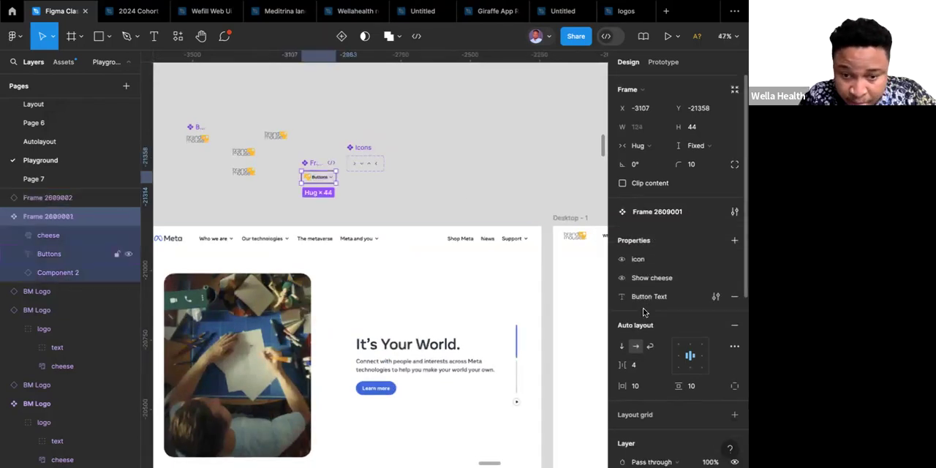
{"action": "left_click", "coordinate": [643, 328]}
{"action": "type", "text": "16"}
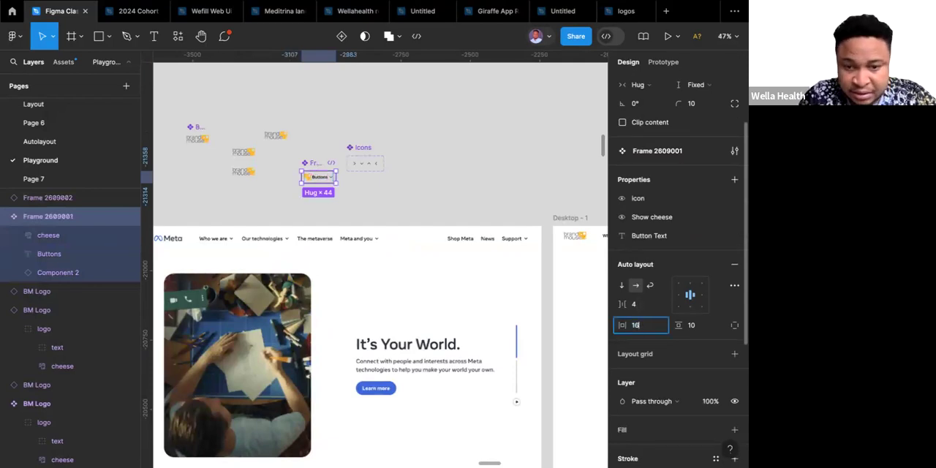
{"action": "key", "text": "Return"}
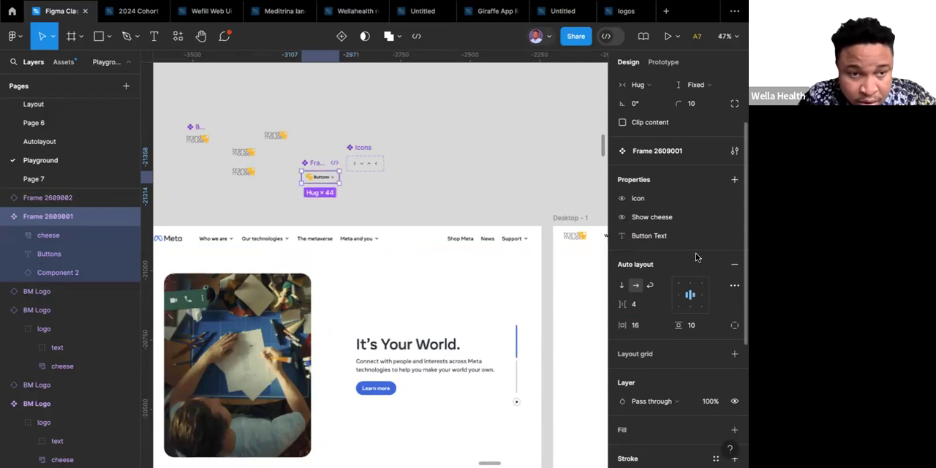
{"action": "scroll", "coordinate": [685, 219], "scroll_direction": "up", "scroll_amount": 2}
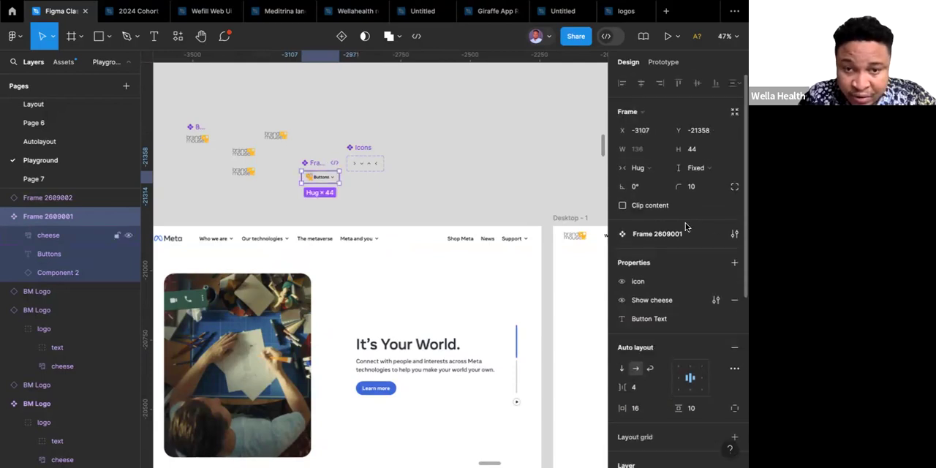
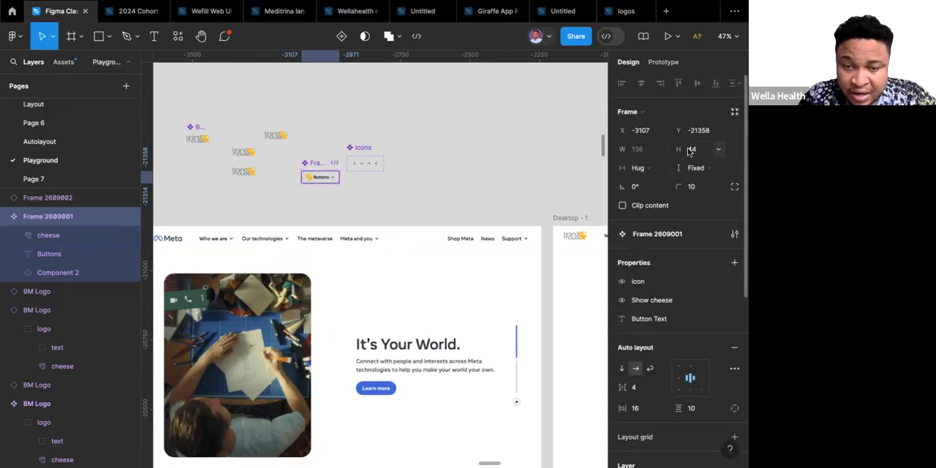
Set the main button component's corner radius to 30 and check the rounded "Learn more" instance.
{"action": "left_click", "coordinate": [697, 188]}
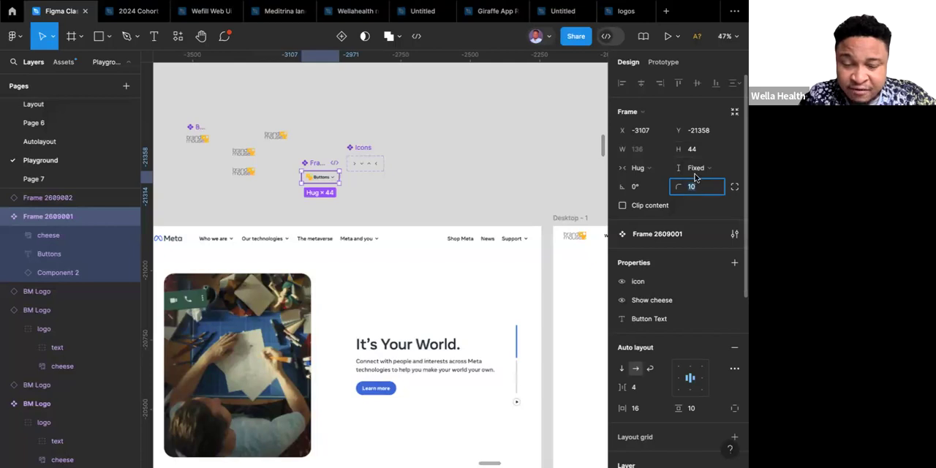
{"action": "type", "text": "30"}
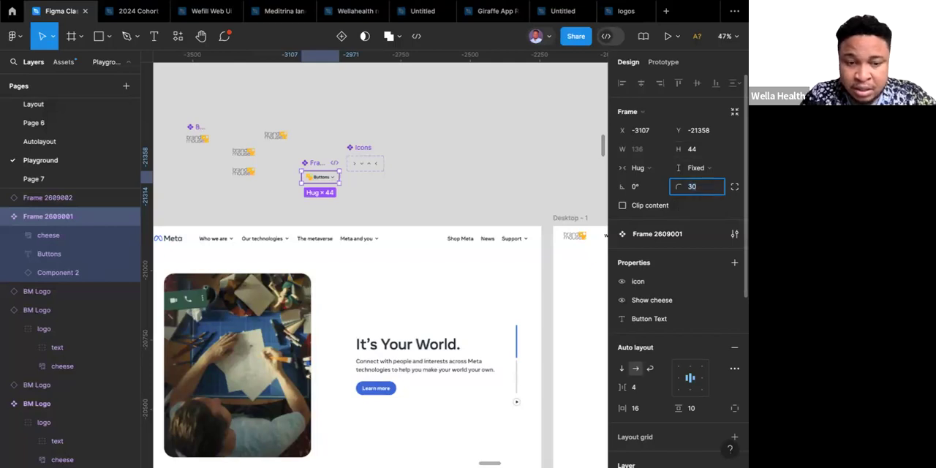
{"action": "key", "text": "Return"}
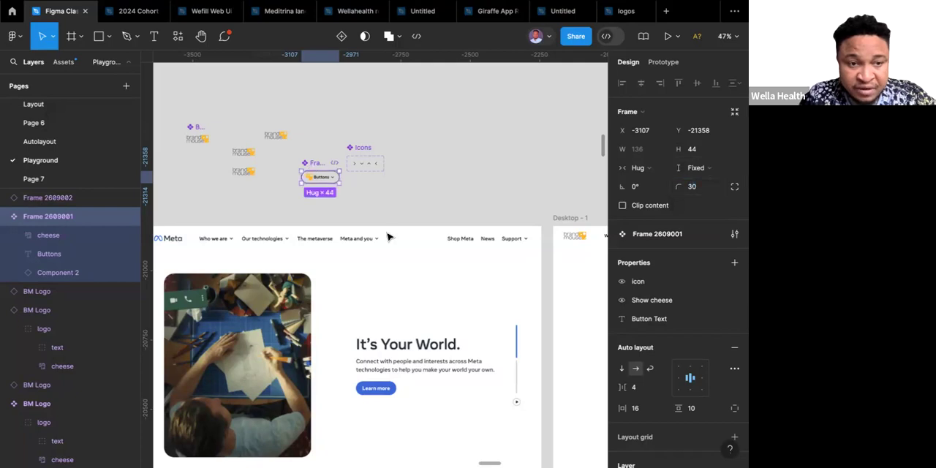
{"action": "scroll", "coordinate": [387, 236], "scroll_direction": "down", "scroll_amount": 5}
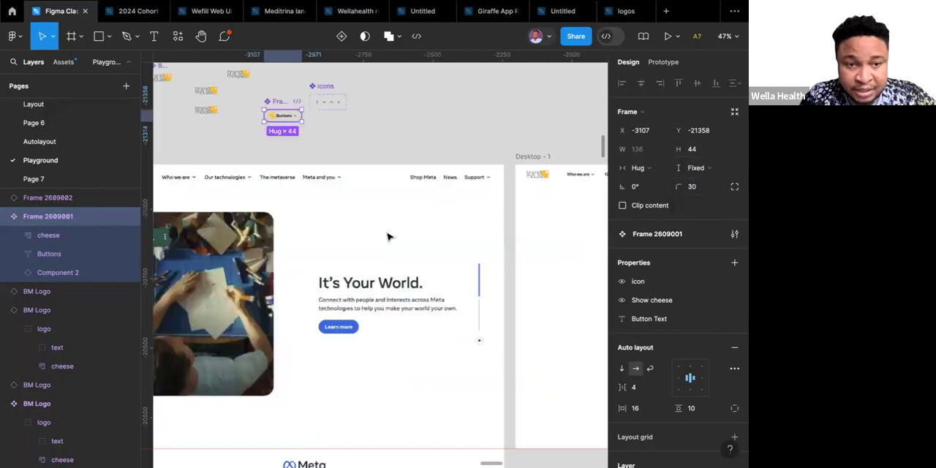
{"action": "scroll", "coordinate": [388, 237], "scroll_direction": "down", "scroll_amount": 3}
{"action": "scroll", "coordinate": [387, 236], "scroll_direction": "right", "scroll_amount": 2}
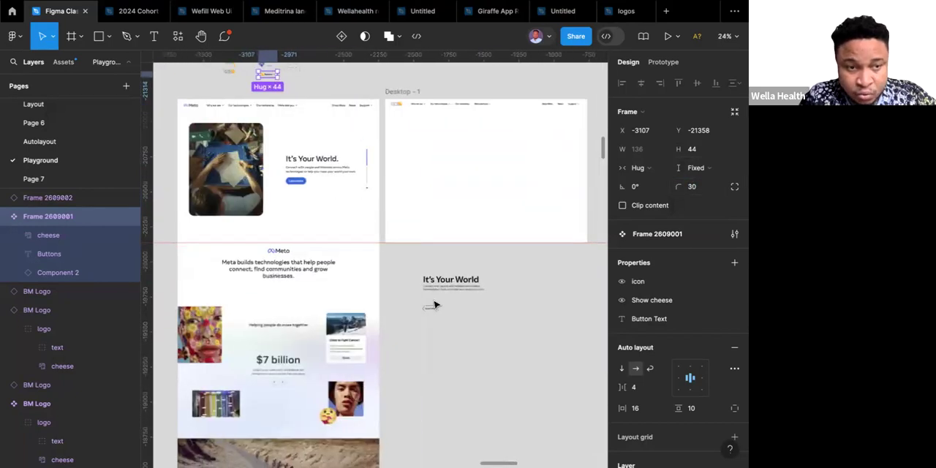
{"action": "scroll", "coordinate": [439, 301], "scroll_direction": "up", "scroll_amount": 8}
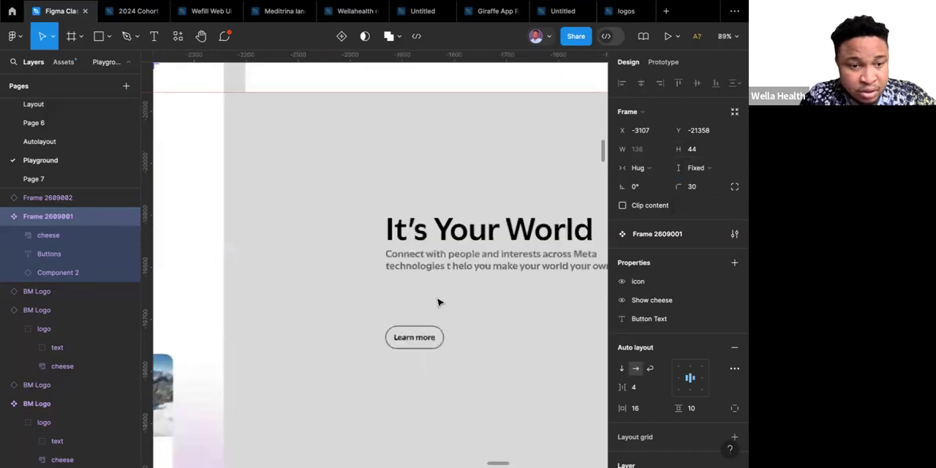
{"action": "scroll", "coordinate": [439, 302], "scroll_direction": "down", "scroll_amount": 3}
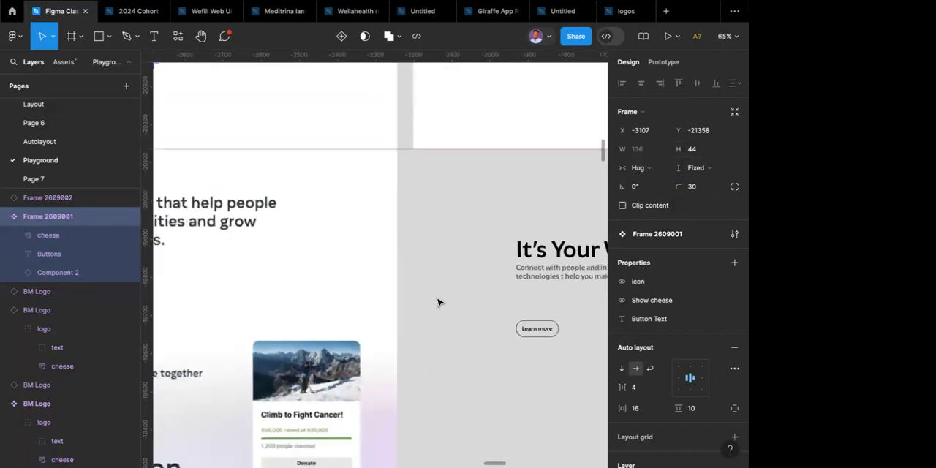
{"action": "scroll", "coordinate": [439, 302], "scroll_direction": "down", "scroll_amount": 3}
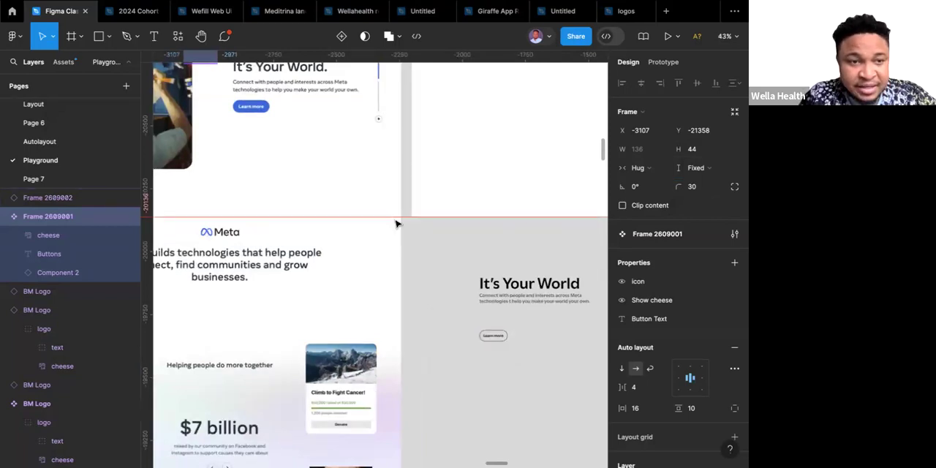
Set the main button component's horizontal padding to 20 and compare its instance with the reference button.
{"action": "scroll", "coordinate": [396, 223], "scroll_direction": "up", "scroll_amount": 5}
{"action": "scroll", "coordinate": [395, 223], "scroll_direction": "left", "scroll_amount": 3}
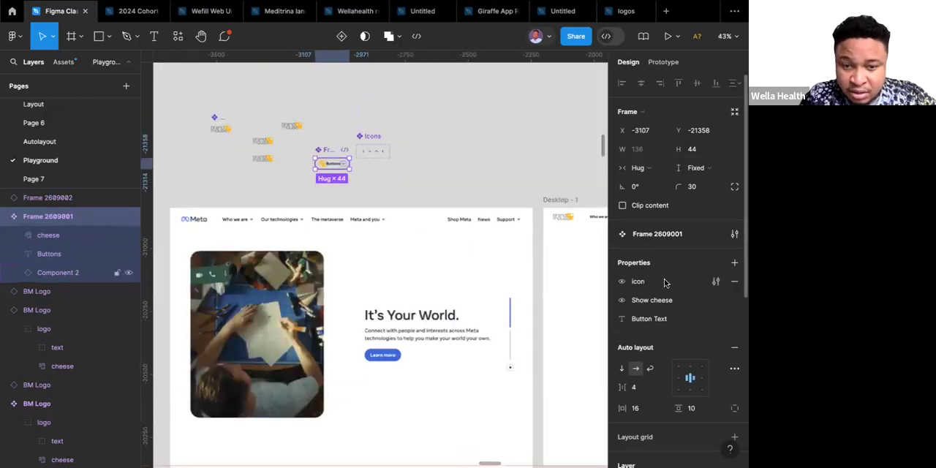
{"action": "scroll", "coordinate": [655, 272], "scroll_direction": "down", "scroll_amount": 3}
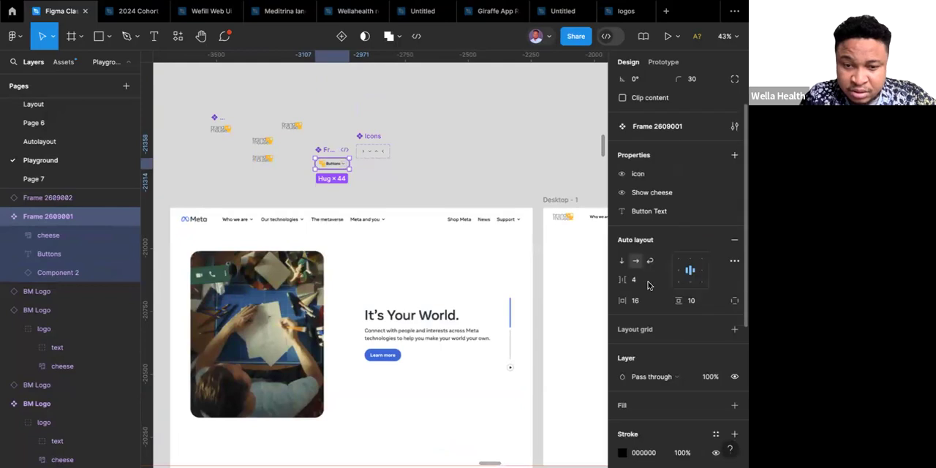
{"action": "left_click", "coordinate": [643, 303]}
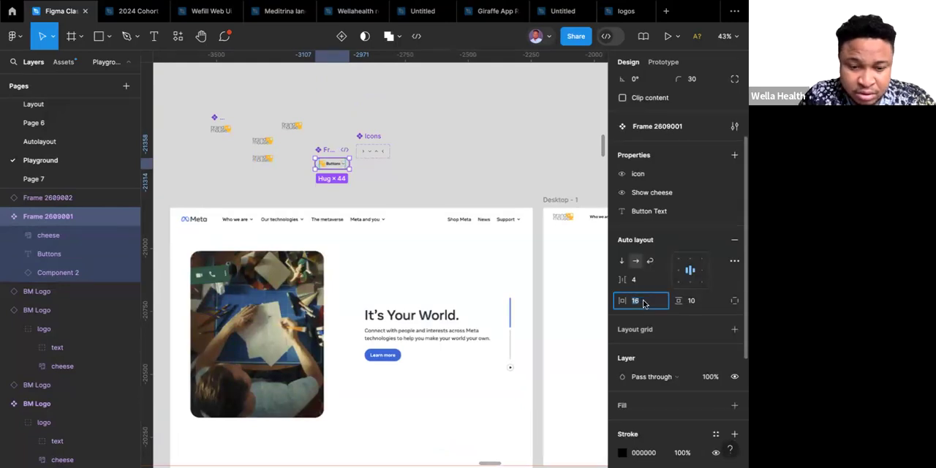
{"action": "type", "text": "20"}
{"action": "key", "text": "Return"}
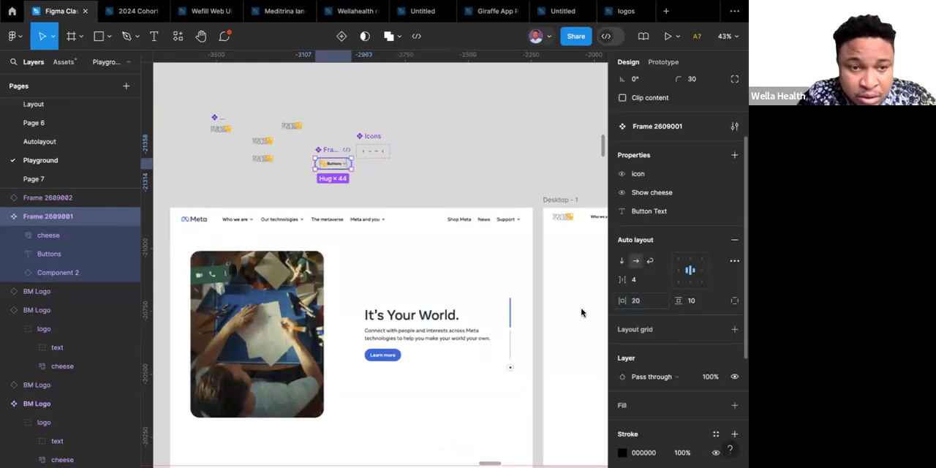
{"action": "scroll", "coordinate": [489, 336], "scroll_direction": "down", "scroll_amount": 5}
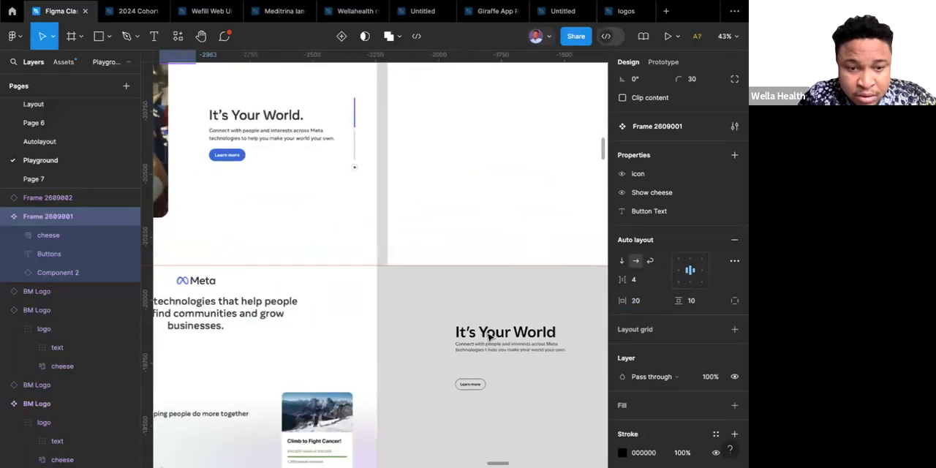
{"action": "scroll", "coordinate": [489, 336], "scroll_direction": "right", "scroll_amount": 1}
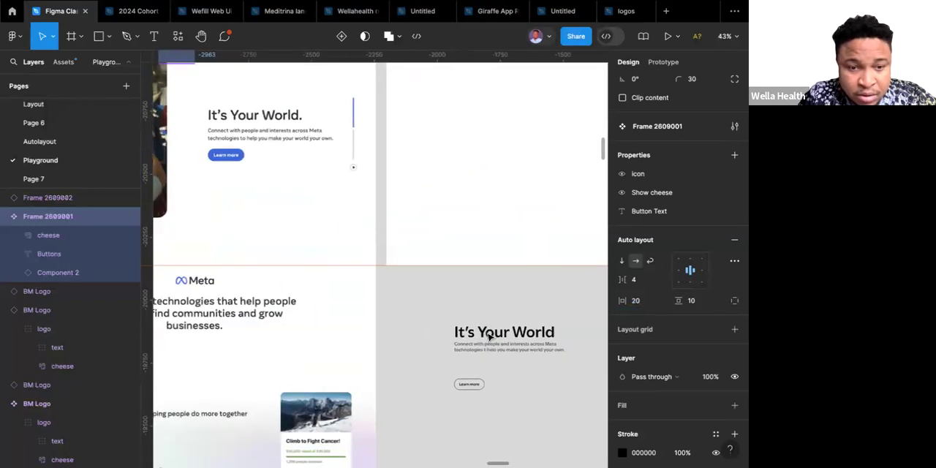
{"action": "scroll", "coordinate": [489, 336], "scroll_direction": "left", "scroll_amount": 2}
{"action": "scroll", "coordinate": [489, 336], "scroll_direction": "up", "scroll_amount": 2}
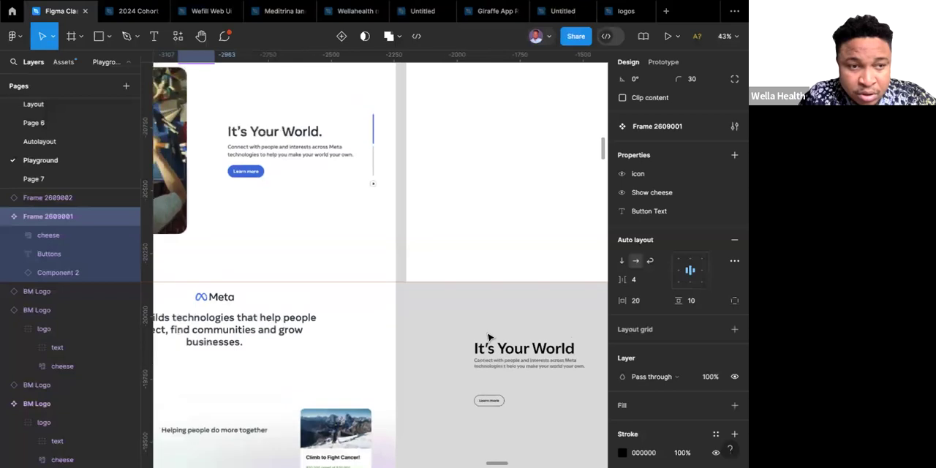
Set the main button component's horizontal padding to 24 and check the "Learn more" instance.
{"action": "scroll", "coordinate": [489, 337], "scroll_direction": "up", "scroll_amount": 6}
{"action": "scroll", "coordinate": [489, 336], "scroll_direction": "left", "scroll_amount": 3}
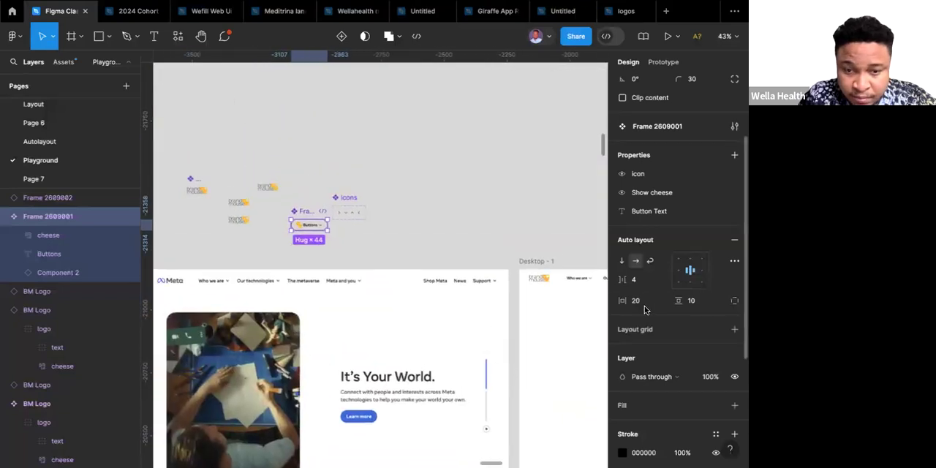
{"action": "type", "text": "2"}
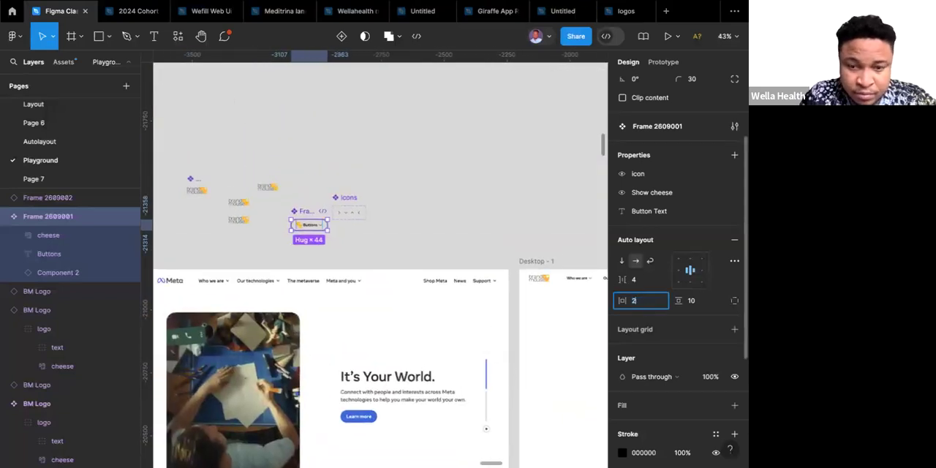
{"action": "key", "text": "Return"}
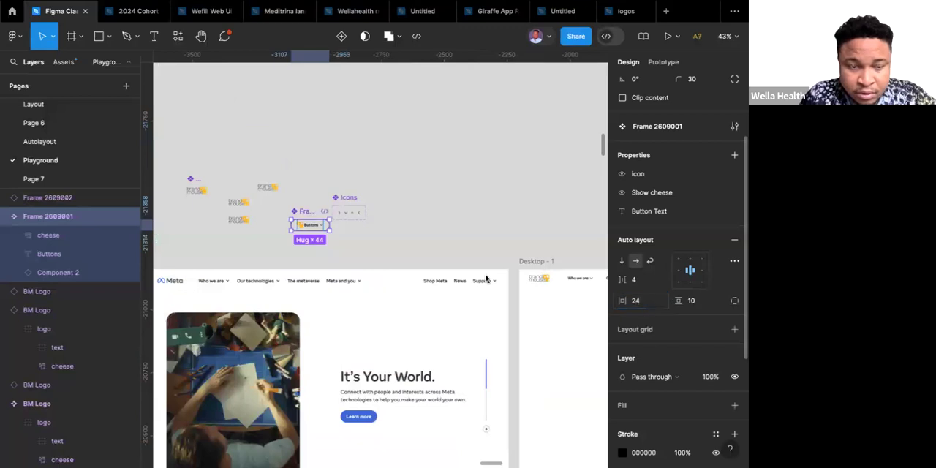
{"action": "scroll", "coordinate": [488, 280], "scroll_direction": "down", "scroll_amount": 2}
{"action": "scroll", "coordinate": [488, 280], "scroll_direction": "right", "scroll_amount": 1}
{"action": "scroll", "coordinate": [489, 280], "scroll_direction": "down", "scroll_amount": 5}
{"action": "scroll", "coordinate": [488, 280], "scroll_direction": "right", "scroll_amount": 2}
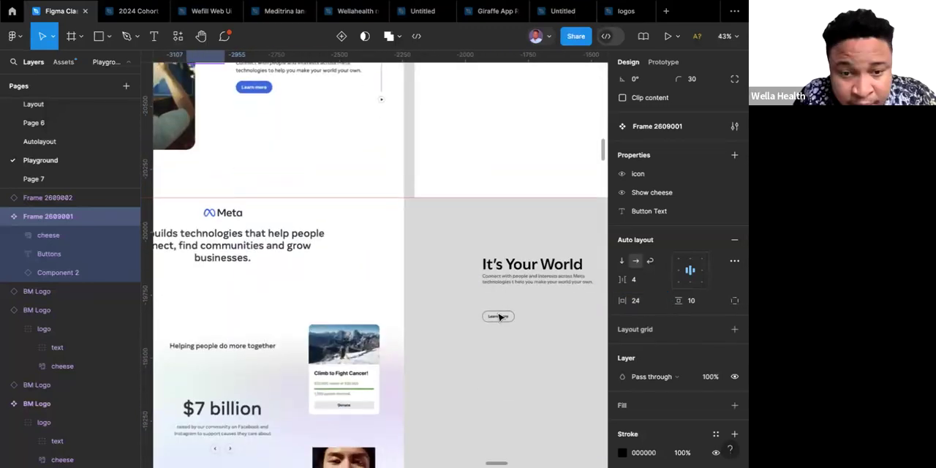
Move the "Learn more" button up to sit just below the description, keeping it aligned with the text's left edge.
{"action": "left_click_drag", "start_coordinate": [498, 316], "coordinate": [497, 297]}
{"action": "scroll", "coordinate": [497, 297], "scroll_direction": "up", "scroll_amount": 2}
{"action": "scroll", "coordinate": [497, 296], "scroll_direction": "right", "scroll_amount": 1}
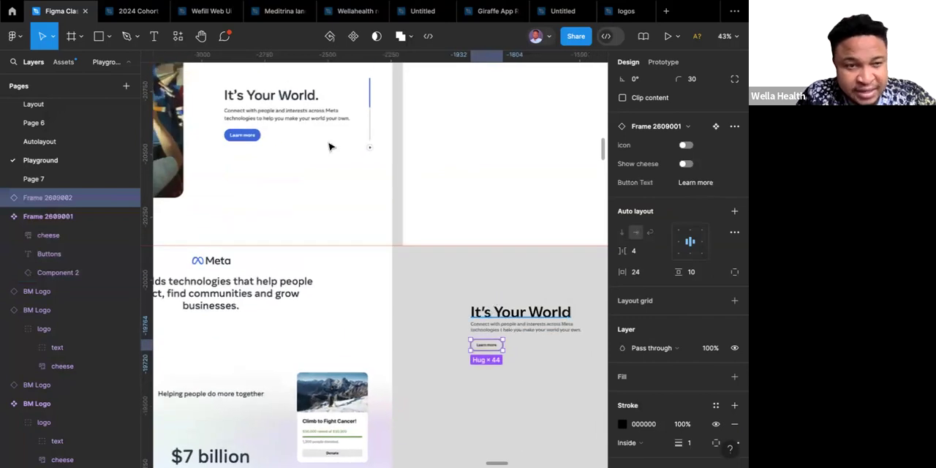
Wrap the "It's Your World" heading, the description and the "Learn more" button together in a vertical auto layout frame.
{"action": "left_click", "coordinate": [491, 317]}
{"action": "left_click", "coordinate": [490, 328], "text": "shift"}
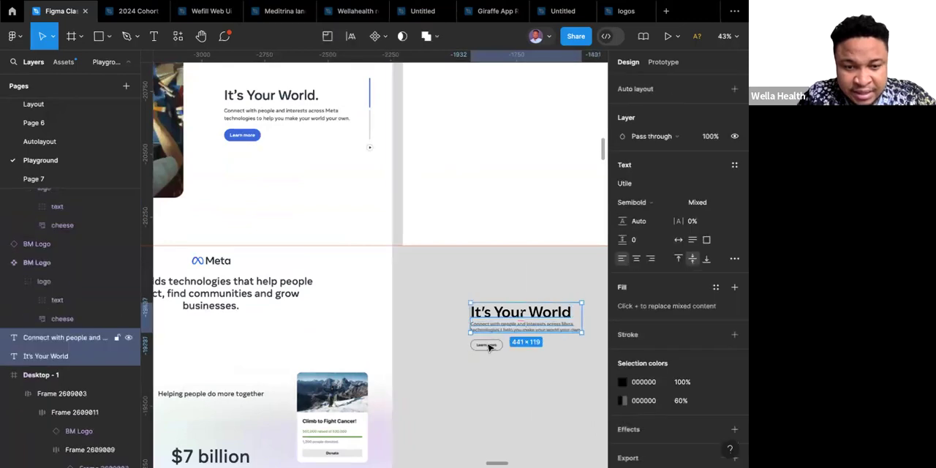
{"action": "key", "text": "Escape"}
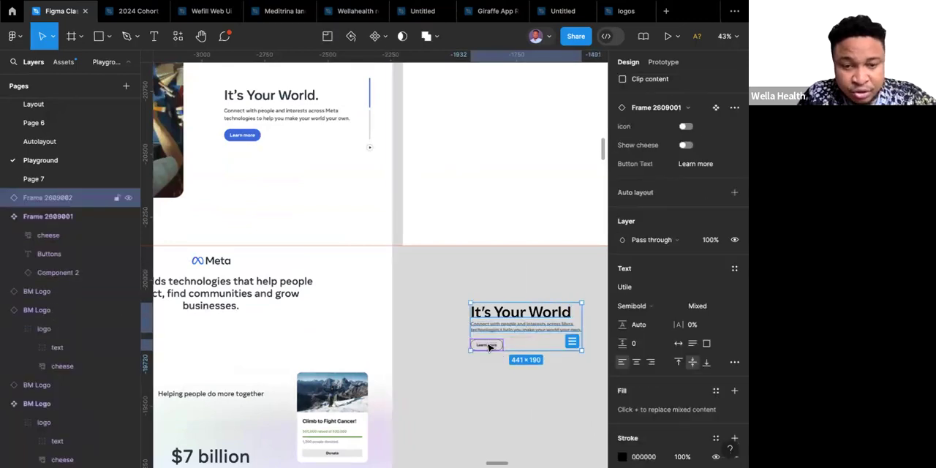
{"action": "key", "text": "shift+a"}
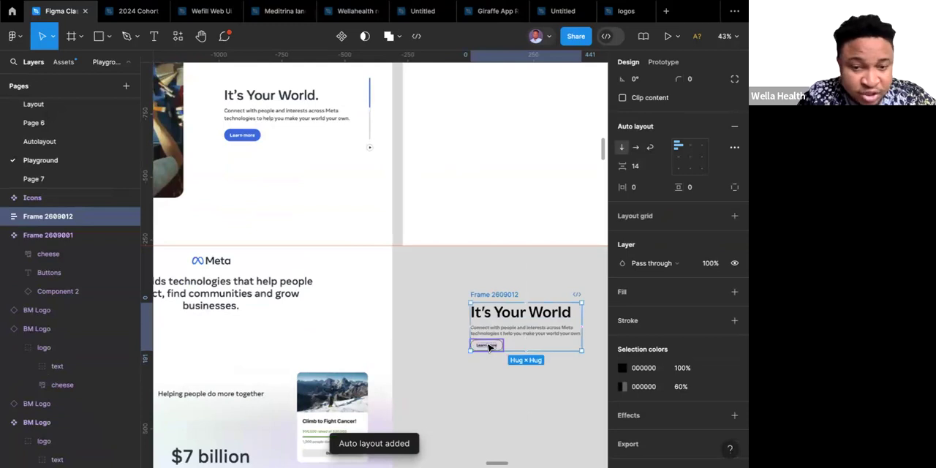
{"action": "scroll", "coordinate": [506, 348], "scroll_direction": "up", "scroll_amount": 5}
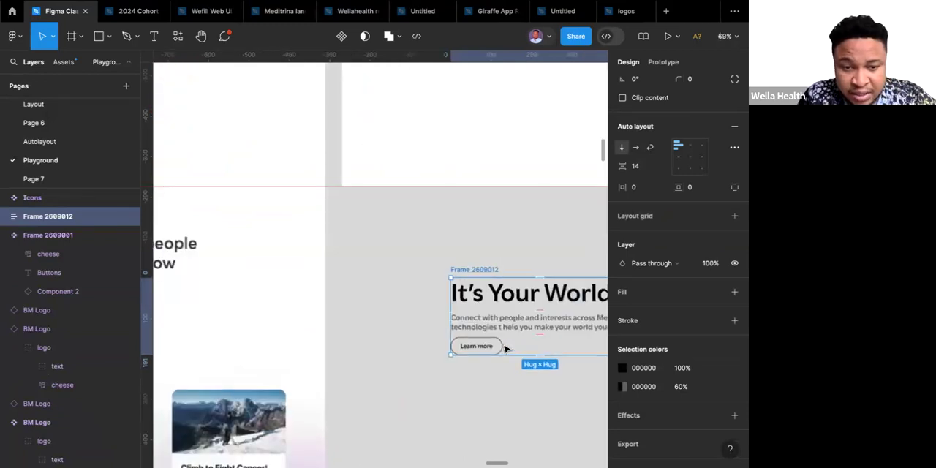
{"action": "scroll", "coordinate": [506, 349], "scroll_direction": "right", "scroll_amount": 2}
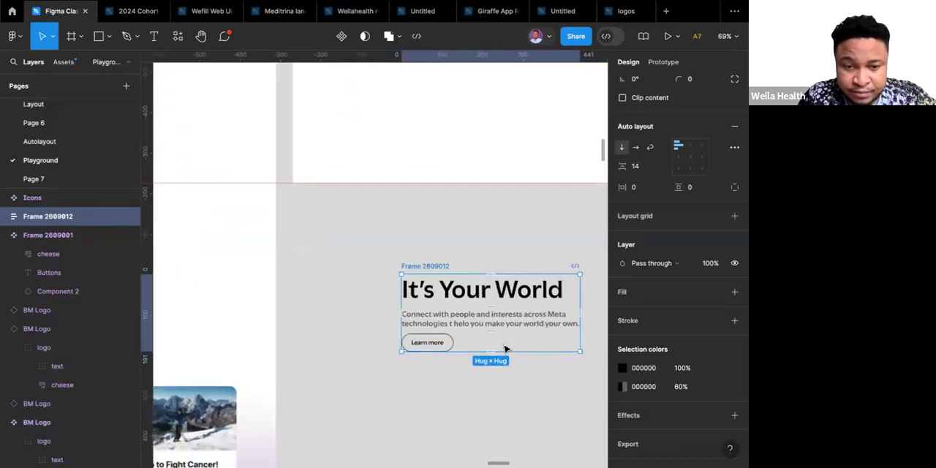
Examine the text boxes and the vertical gap between the heading, description and button in the new auto layout frame.
{"action": "left_click", "coordinate": [457, 323]}
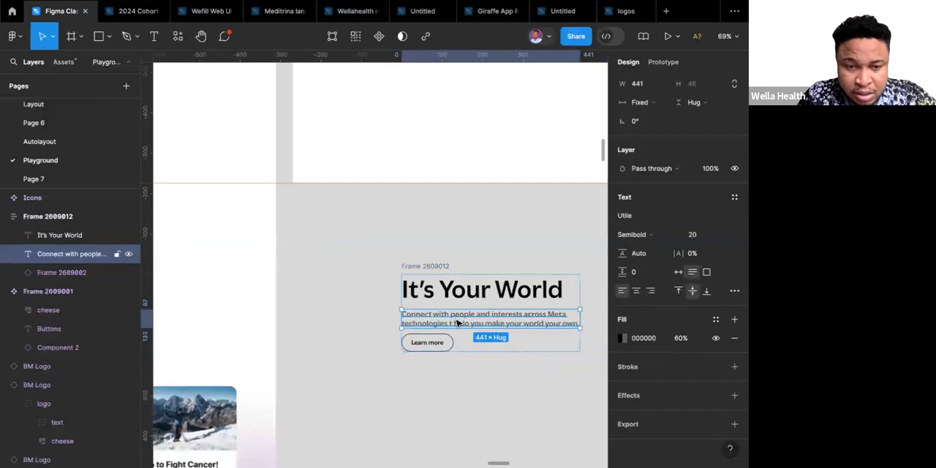
{"action": "left_click", "coordinate": [452, 295]}
{"action": "scroll", "coordinate": [449, 294], "scroll_direction": "down", "scroll_amount": 5}
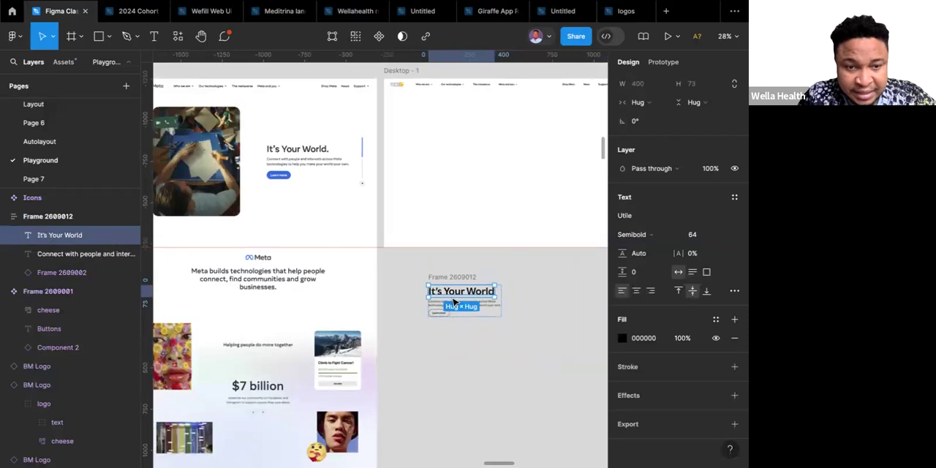
{"action": "scroll", "coordinate": [452, 298], "scroll_direction": "up", "scroll_amount": 8}
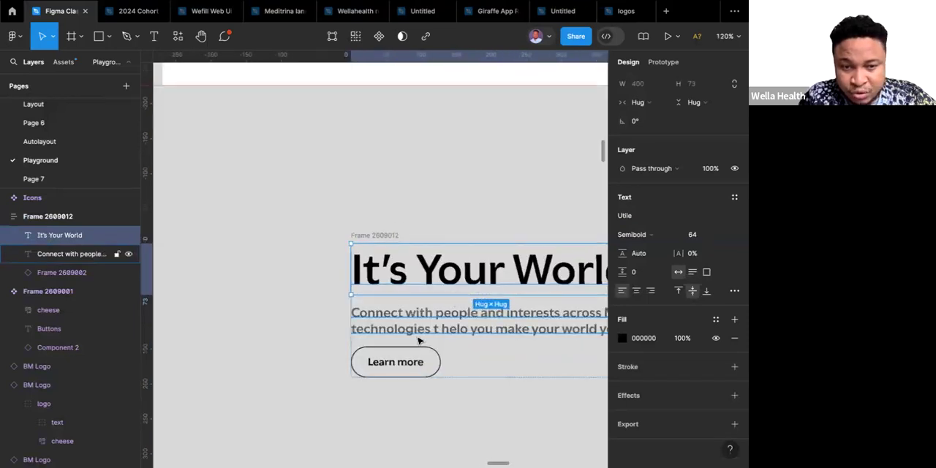
{"action": "left_click", "coordinate": [332, 296]}
{"action": "scroll", "coordinate": [332, 296], "scroll_direction": "right", "scroll_amount": 2}
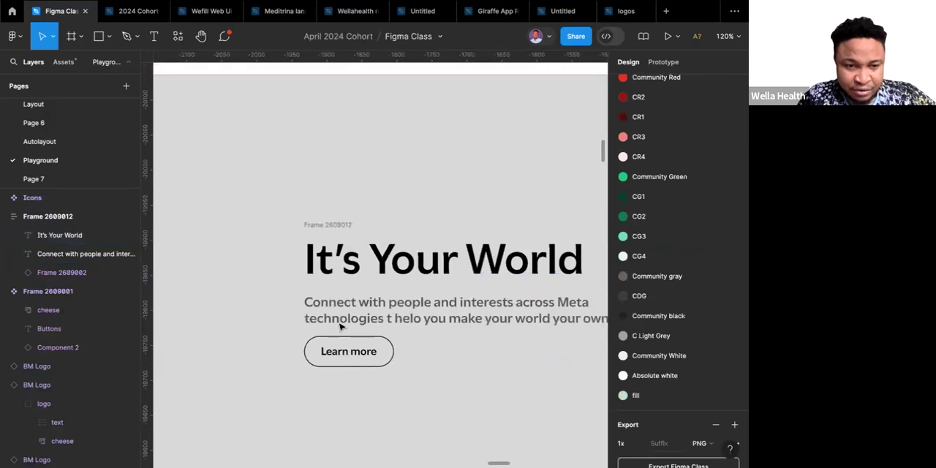
{"action": "left_click", "coordinate": [376, 240]}
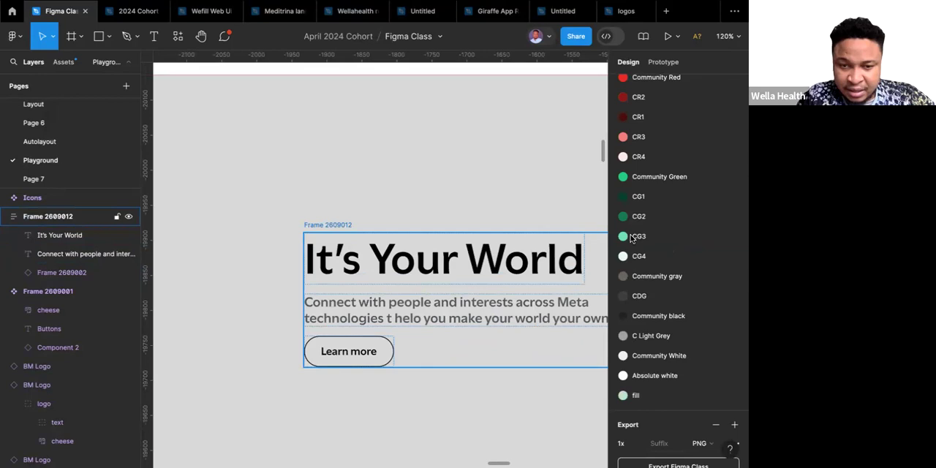
{"action": "scroll", "coordinate": [632, 237], "scroll_direction": "up", "scroll_amount": 2}
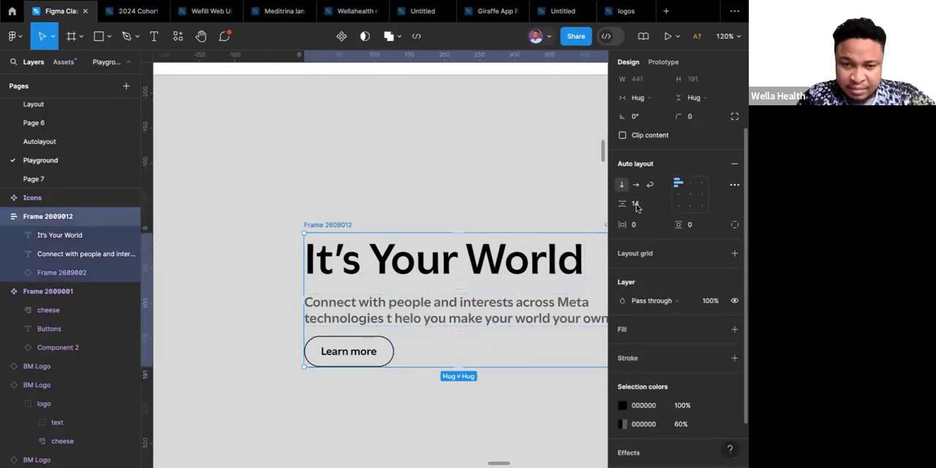
Set the "It's Your World" heading's vertical trim to cap height to baseline in its type settings.
{"action": "left_click", "coordinate": [384, 259]}
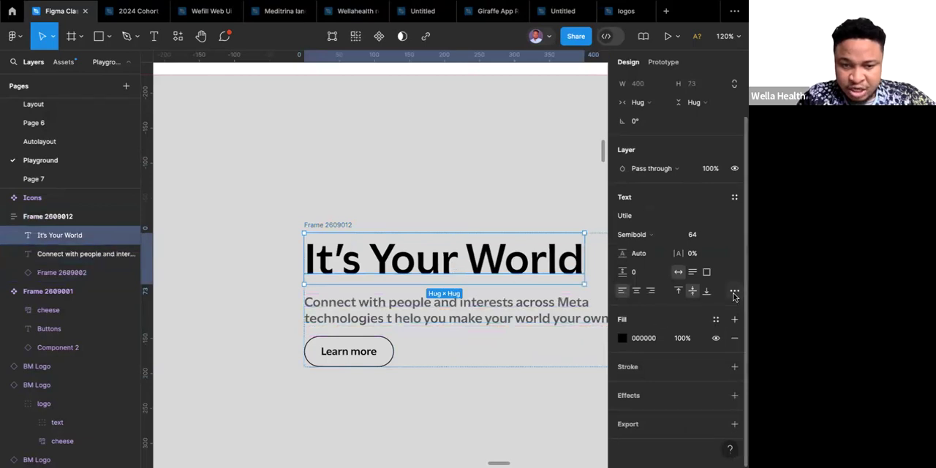
{"action": "left_click", "coordinate": [734, 291]}
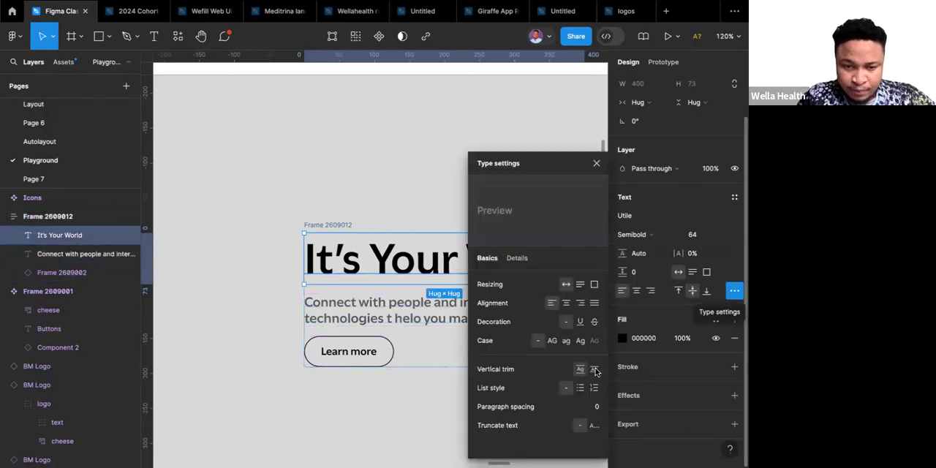
{"action": "left_click", "coordinate": [594, 369]}
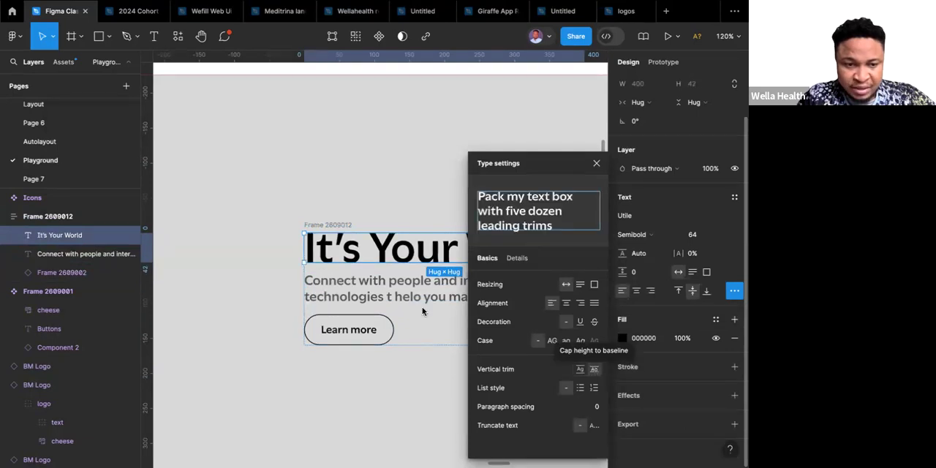
Set the description text's vertical trim to cap height to baseline in its type settings.
{"action": "left_click", "coordinate": [393, 295]}
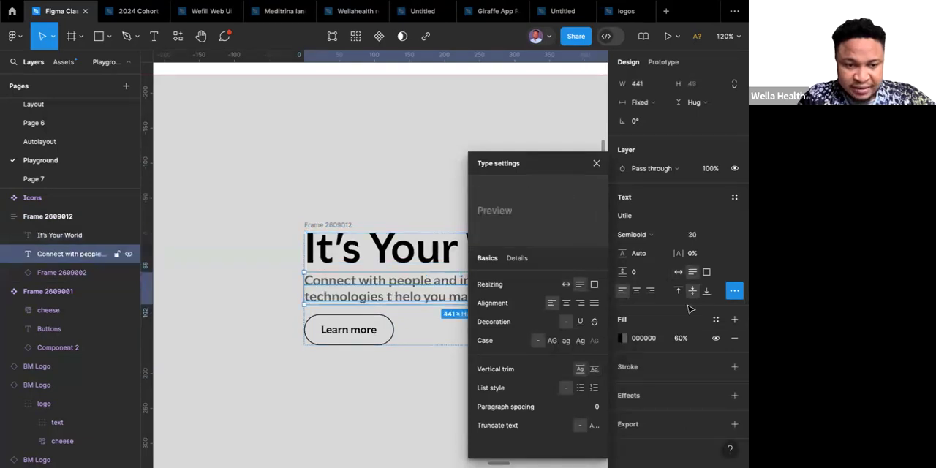
{"action": "left_click", "coordinate": [594, 370]}
{"action": "left_click", "coordinate": [594, 370]}
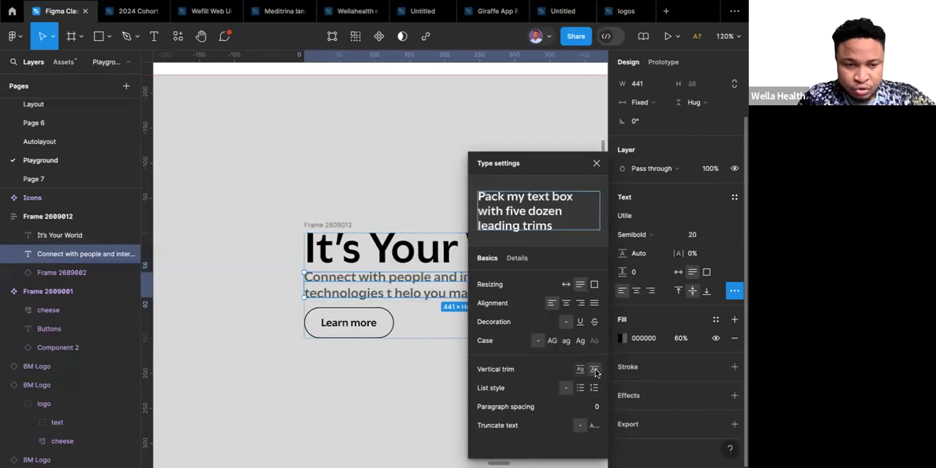
{"action": "left_click", "coordinate": [364, 391]}
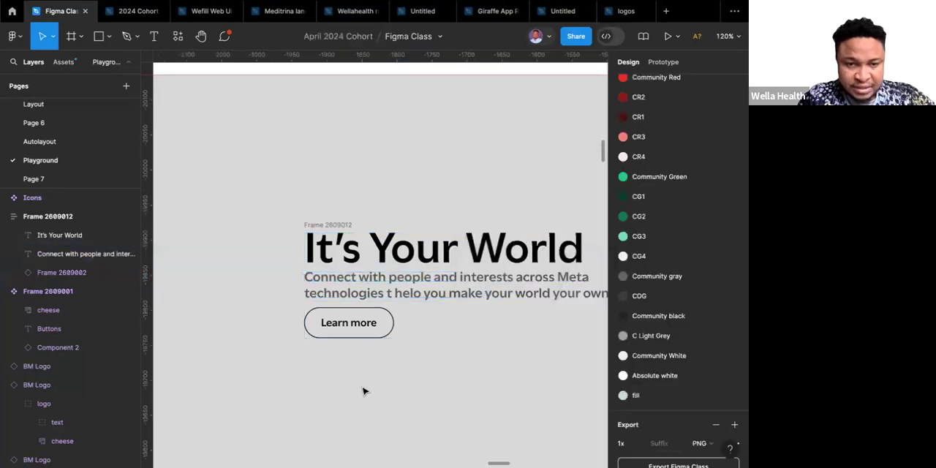
Adjust the vertical gap of the hero auto layout frame, trying 20 and 40 before settling on 36.
{"action": "scroll", "coordinate": [367, 292], "scroll_direction": "down", "scroll_amount": 10}
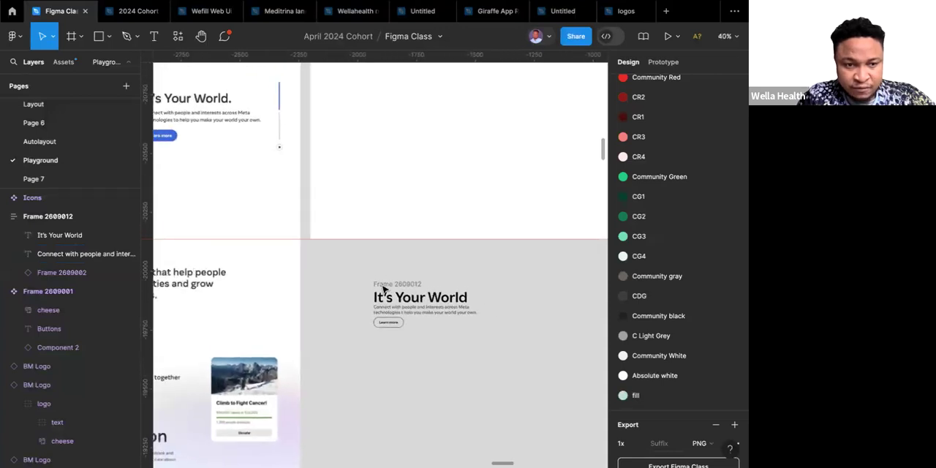
{"action": "left_click", "coordinate": [387, 288]}
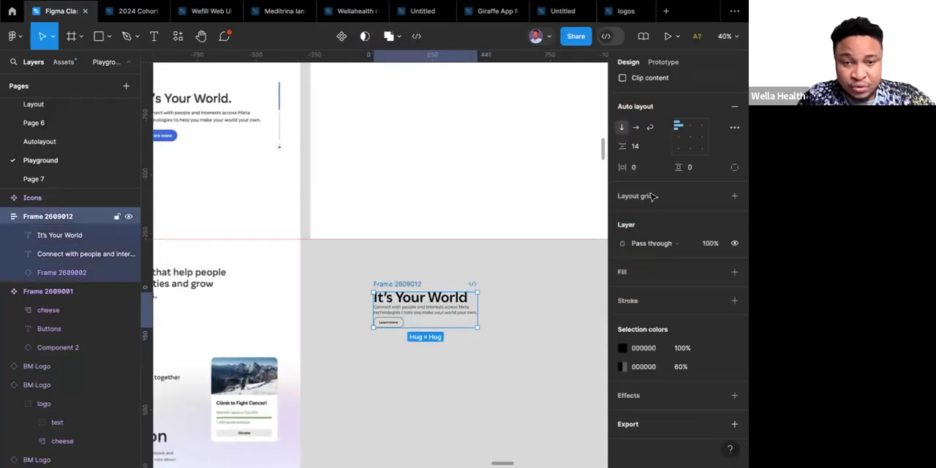
{"action": "left_click", "coordinate": [645, 146]}
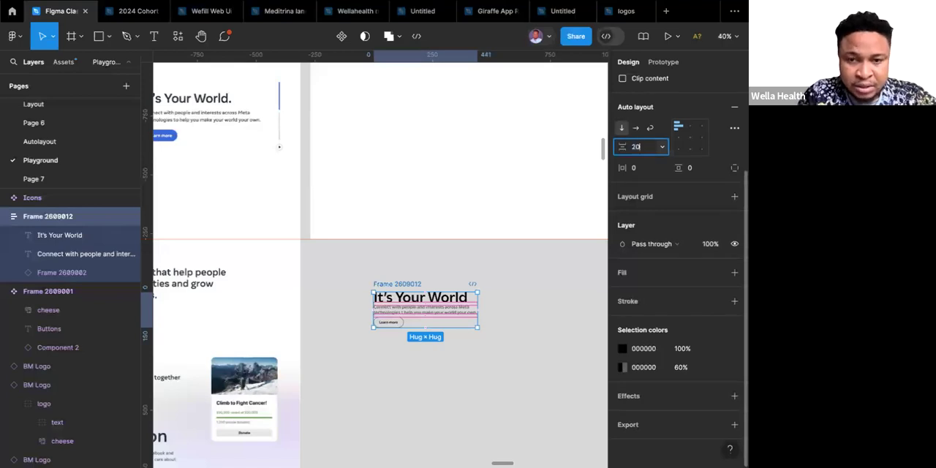
{"action": "key", "text": "Return"}
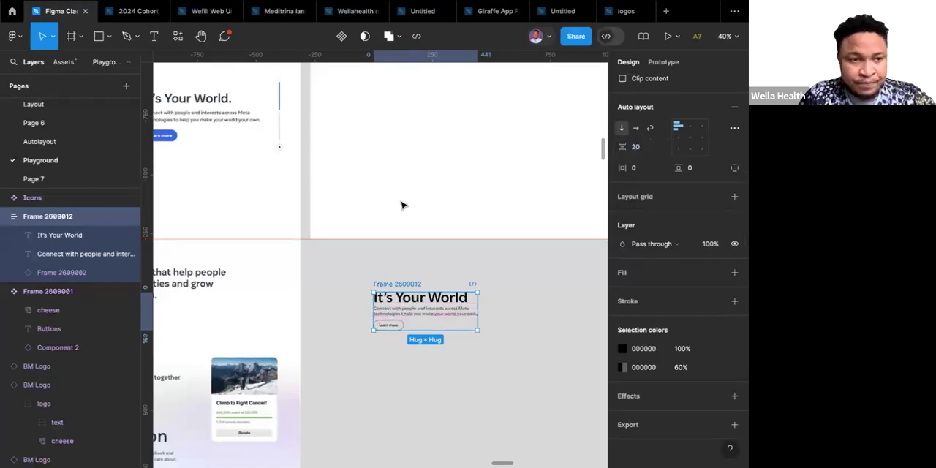
{"action": "scroll", "coordinate": [402, 205], "scroll_direction": "left", "scroll_amount": 2}
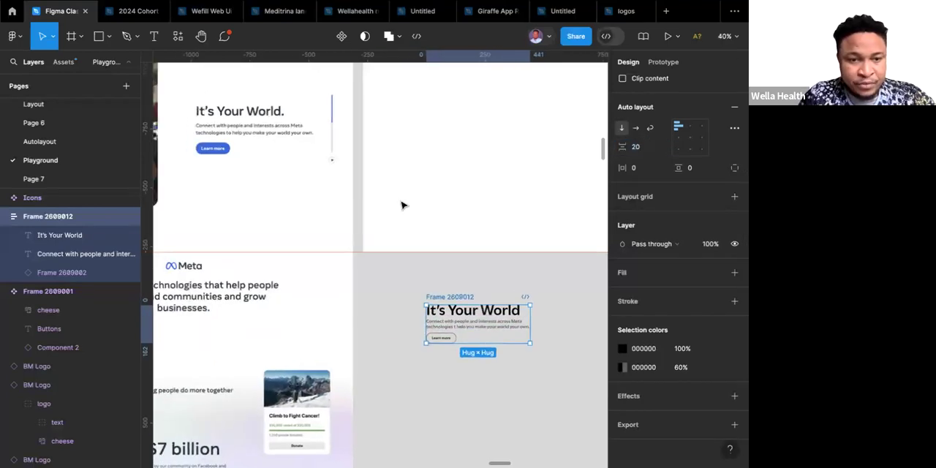
{"action": "left_click", "coordinate": [645, 152]}
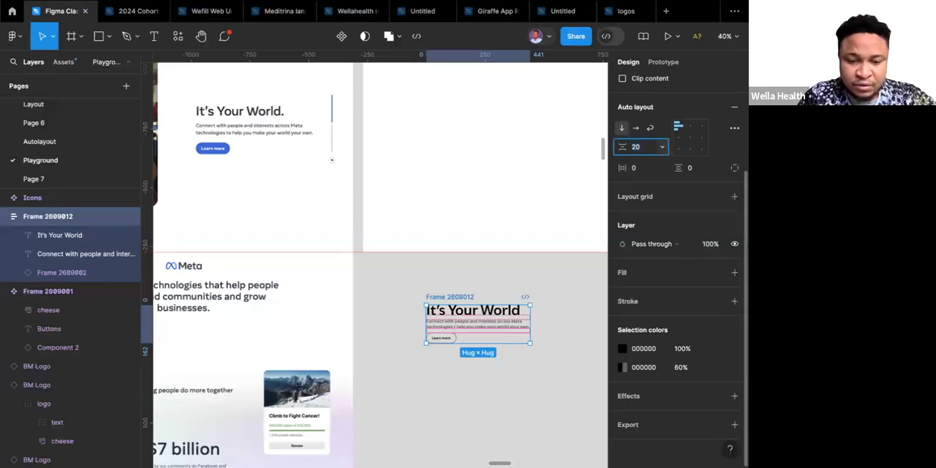
{"action": "key", "text": "Return"}
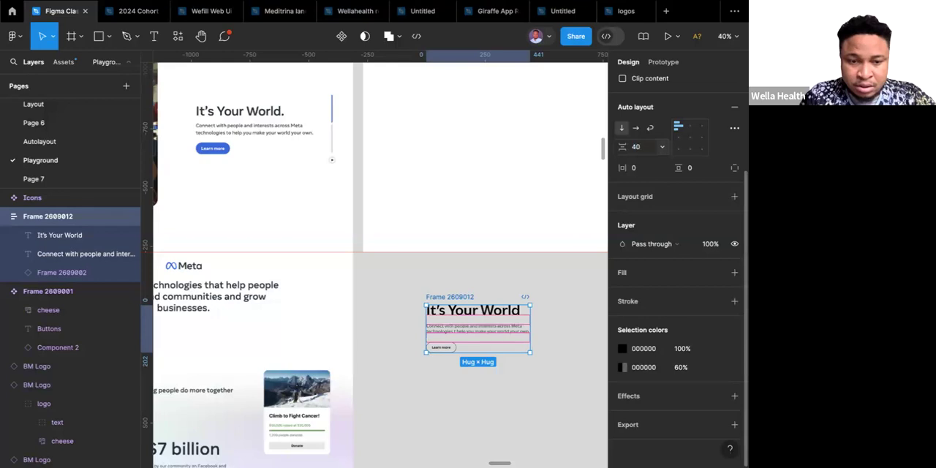
{"action": "left_click", "coordinate": [642, 153]}
{"action": "type", "text": "36"}
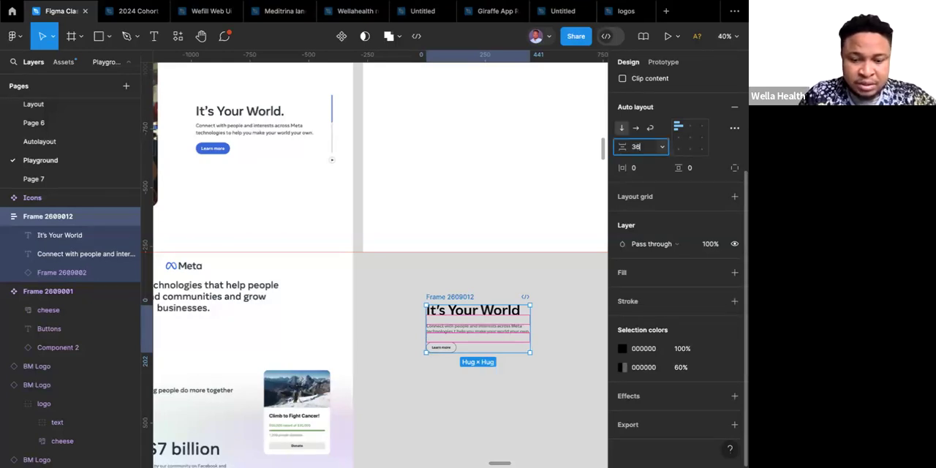
{"action": "key", "text": "Return"}
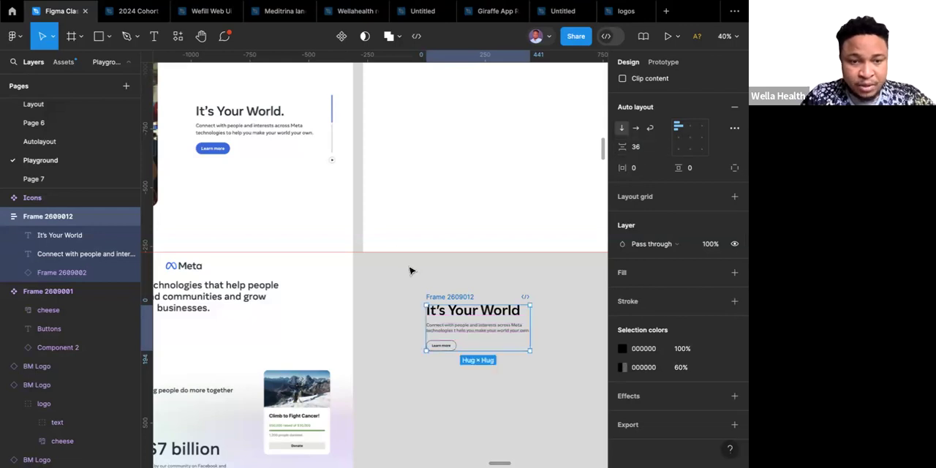
{"action": "left_click", "coordinate": [410, 272]}
Examine the vertical slider lines and play icon beside the hero text in the reference design.
{"action": "scroll", "coordinate": [410, 271], "scroll_direction": "down", "scroll_amount": 5}
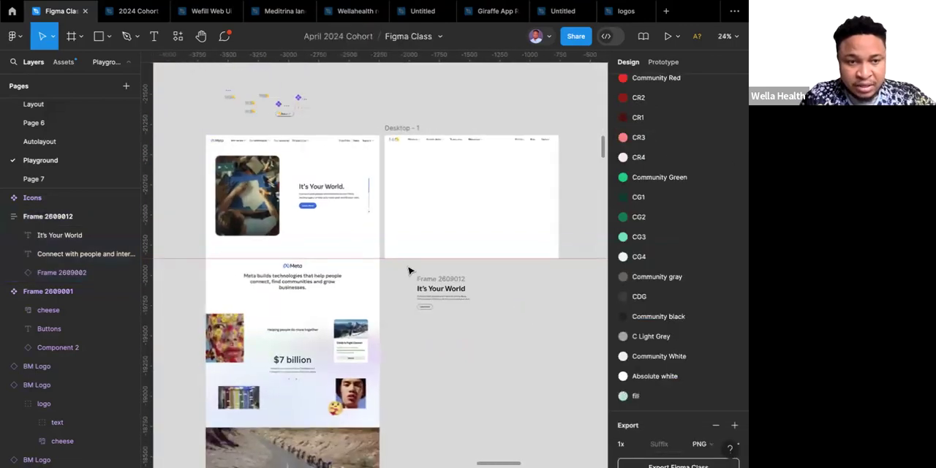
{"action": "scroll", "coordinate": [409, 271], "scroll_direction": "up", "scroll_amount": 3}
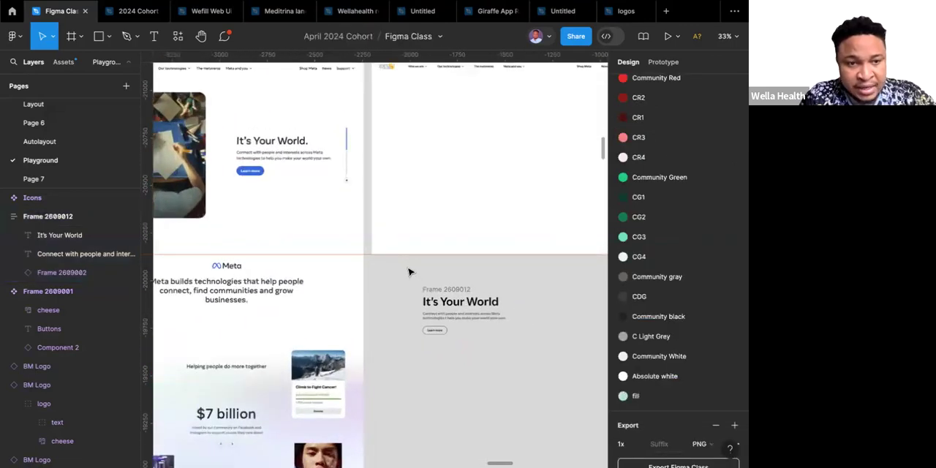
{"action": "scroll", "coordinate": [347, 158], "scroll_direction": "up", "scroll_amount": 1}
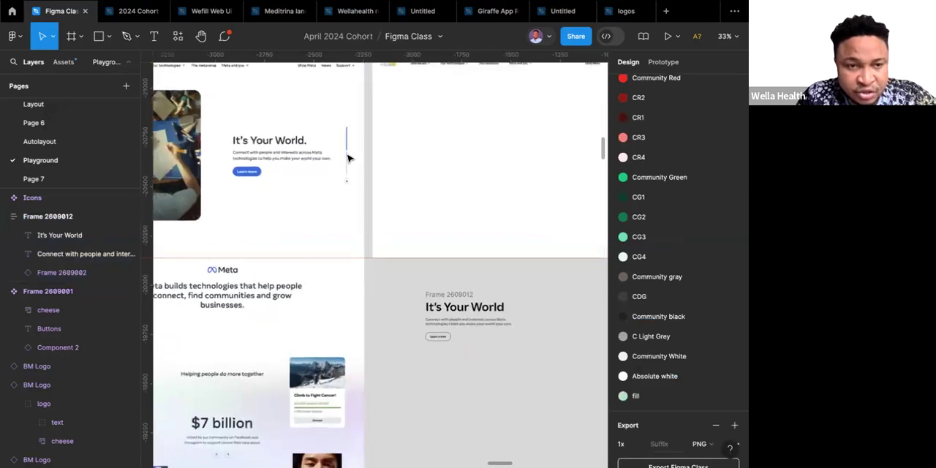
{"action": "scroll", "coordinate": [348, 158], "scroll_direction": "up", "scroll_amount": 5}
{"action": "scroll", "coordinate": [348, 158], "scroll_direction": "down", "scroll_amount": 3}
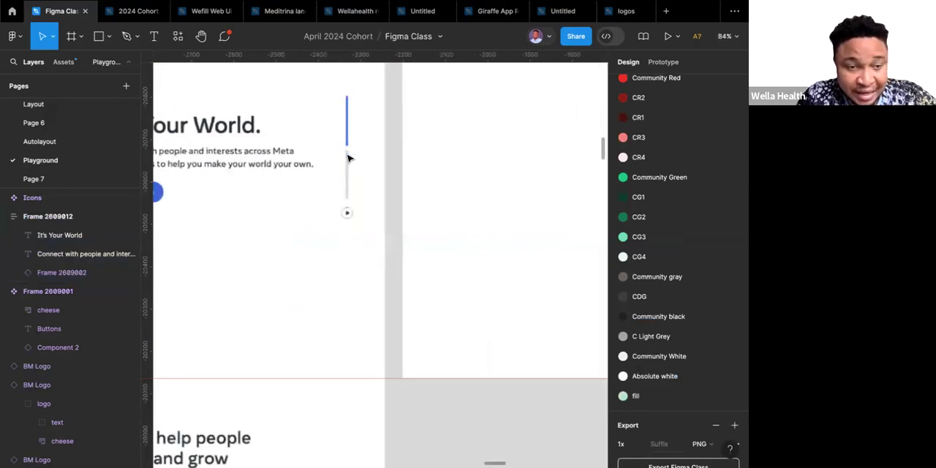
{"action": "scroll", "coordinate": [348, 158], "scroll_direction": "down", "scroll_amount": 4}
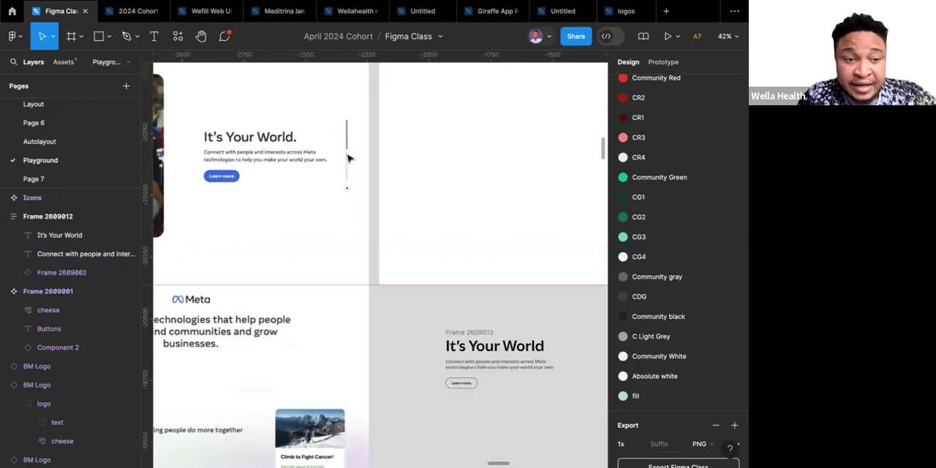
{"action": "scroll", "coordinate": [348, 158], "scroll_direction": "right", "scroll_amount": 2}
{"action": "scroll", "coordinate": [348, 158], "scroll_direction": "down", "scroll_amount": 1}
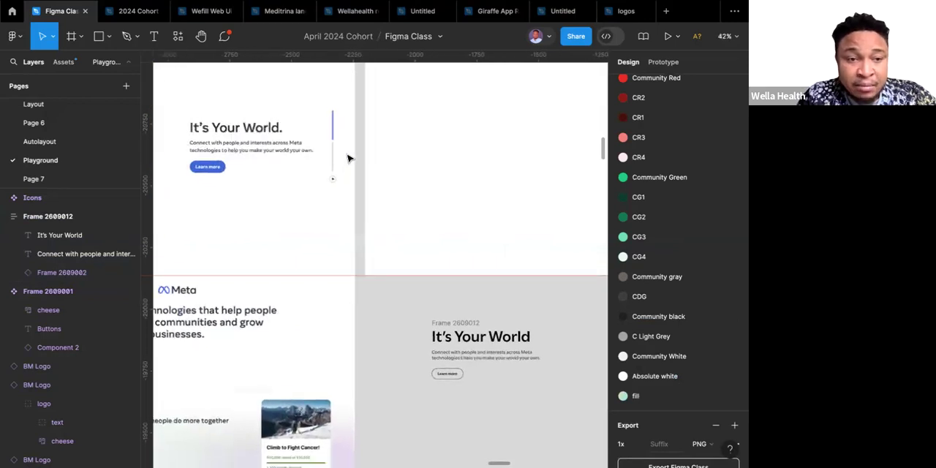
{"action": "scroll", "coordinate": [348, 158], "scroll_direction": "right", "scroll_amount": 4}
{"action": "scroll", "coordinate": [348, 158], "scroll_direction": "down", "scroll_amount": 1}
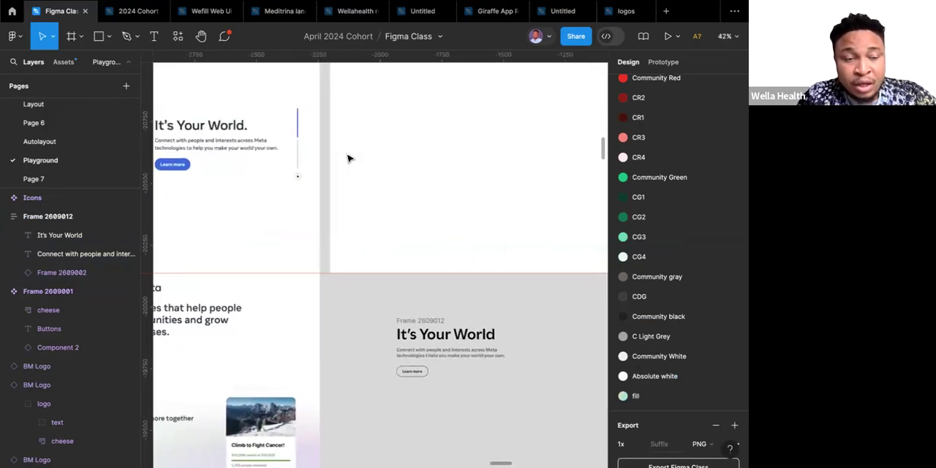
{"action": "scroll", "coordinate": [348, 158], "scroll_direction": "right", "scroll_amount": 2}
{"action": "scroll", "coordinate": [348, 158], "scroll_direction": "down", "scroll_amount": 1}
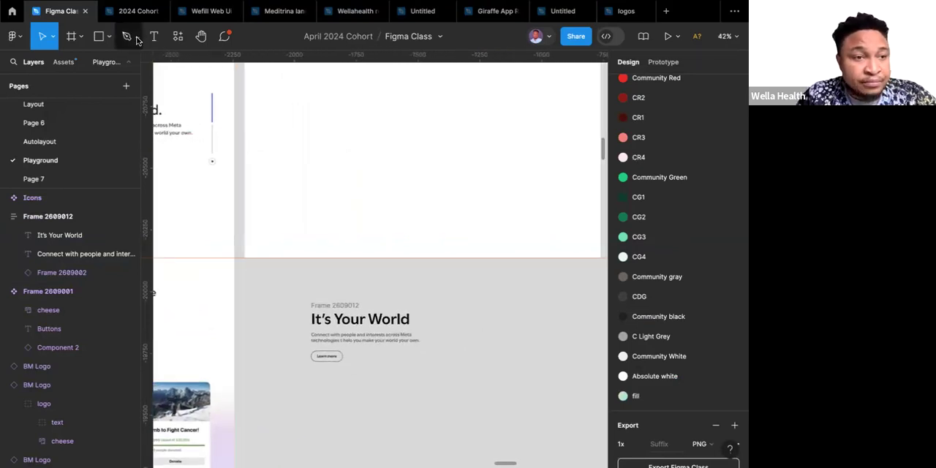
Draw a vertical line about 135 px long just right of the hero text group and set its stroke weight to 4.
{"action": "left_click", "coordinate": [108, 37]}
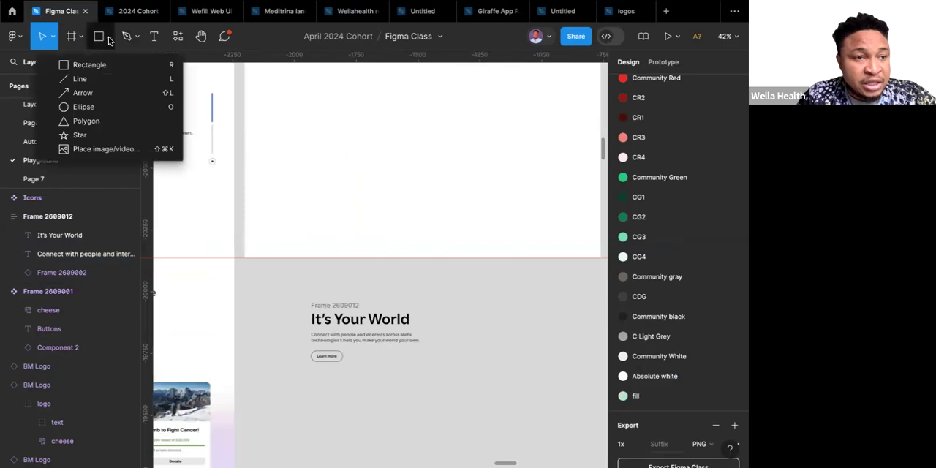
{"action": "left_click", "coordinate": [99, 84]}
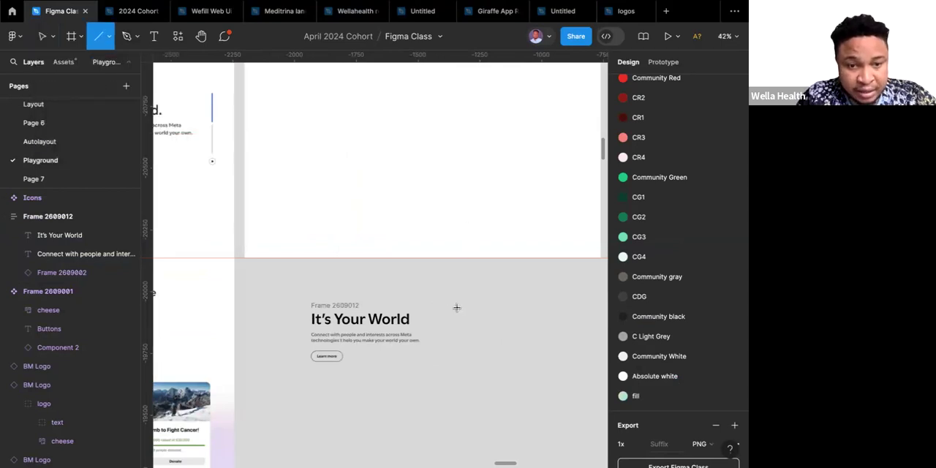
{"action": "left_click_drag", "start_coordinate": [459, 294], "coordinate": [460, 323]}
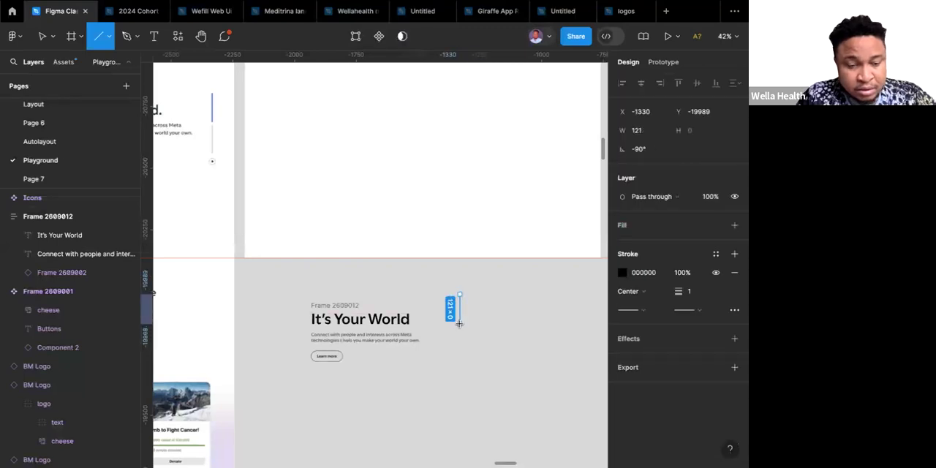
{"action": "left_click_drag", "start_coordinate": [462, 326], "coordinate": [462, 326]}
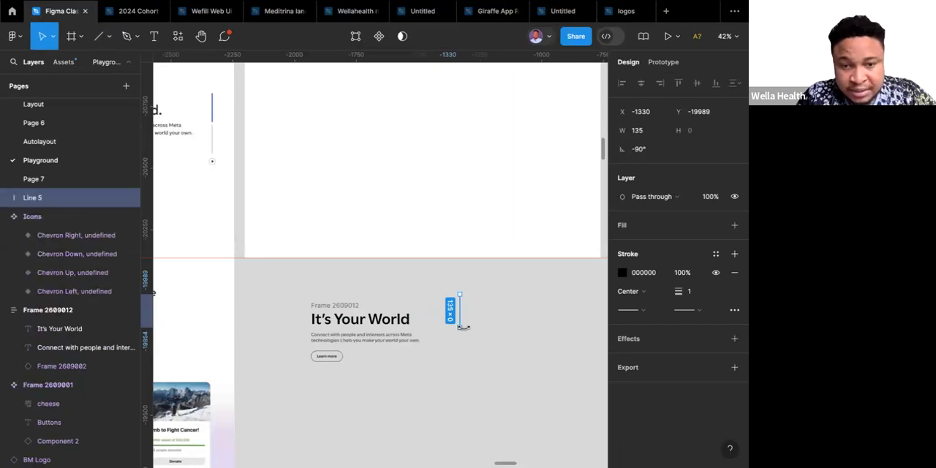
{"action": "left_click", "coordinate": [696, 298]}
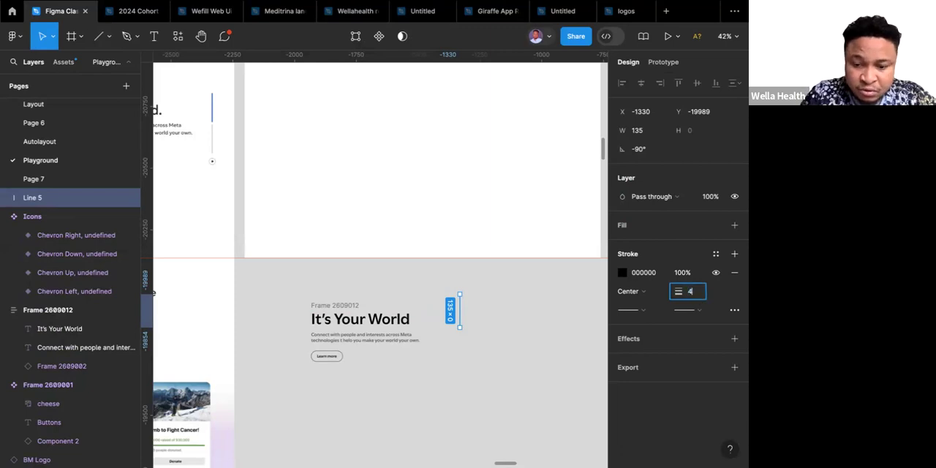
{"action": "key", "text": "Return"}
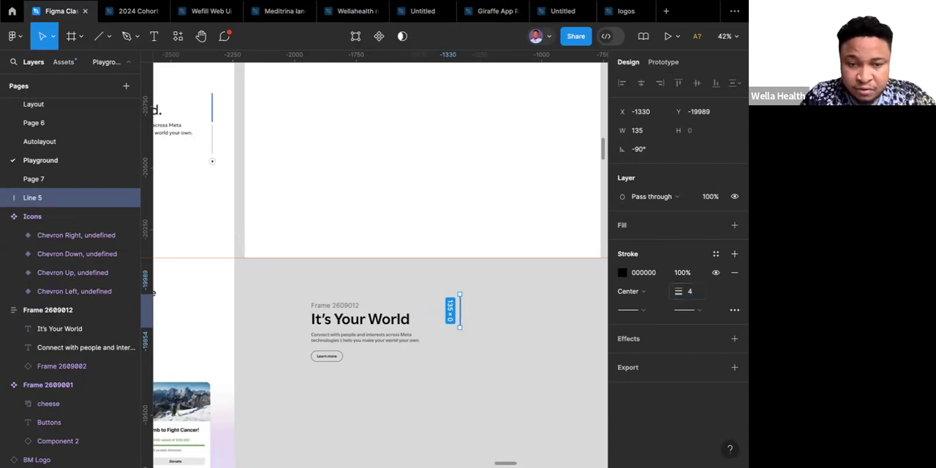
{"action": "left_click", "coordinate": [495, 329]}
Give both the start and end points of the vertical line a Round cap.
{"action": "scroll", "coordinate": [495, 329], "scroll_direction": "left", "scroll_amount": 2}
{"action": "scroll", "coordinate": [495, 329], "scroll_direction": "up", "scroll_amount": 1}
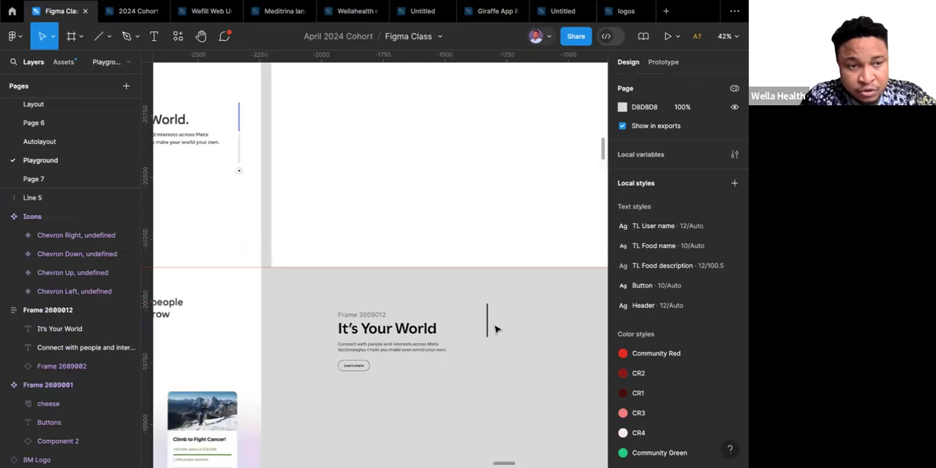
{"action": "left_click", "coordinate": [489, 329]}
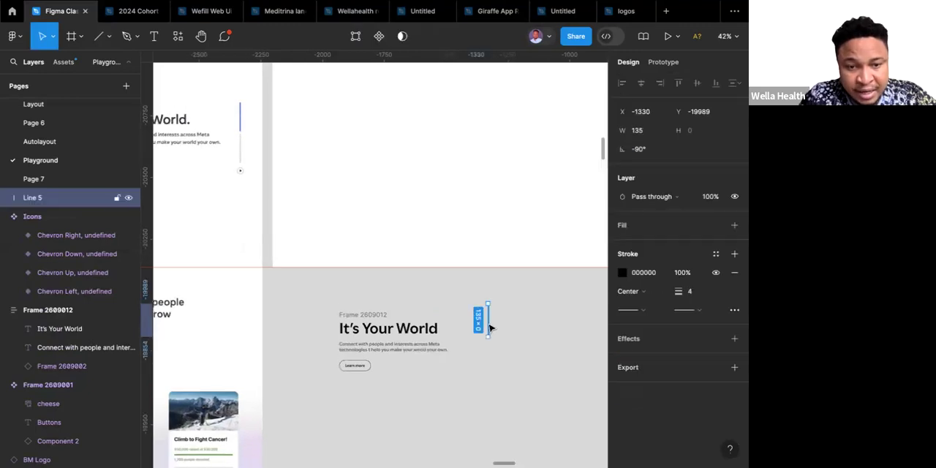
{"action": "left_click", "coordinate": [644, 310]}
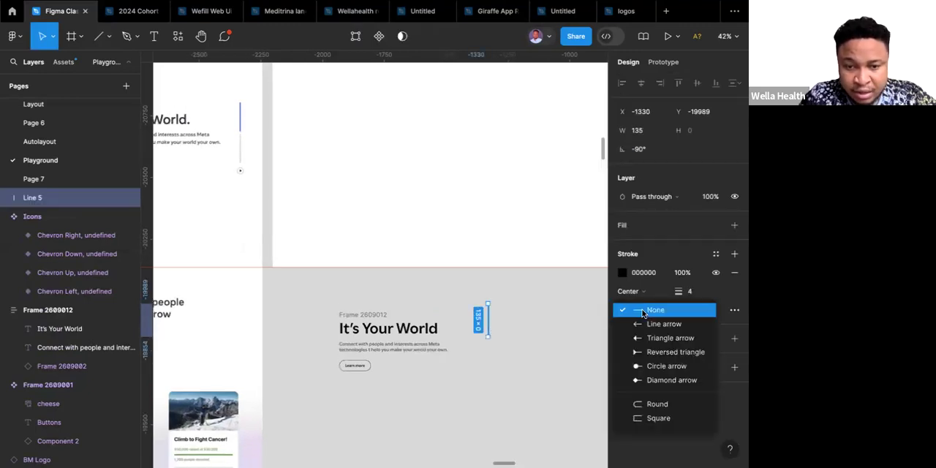
{"action": "left_click", "coordinate": [643, 405]}
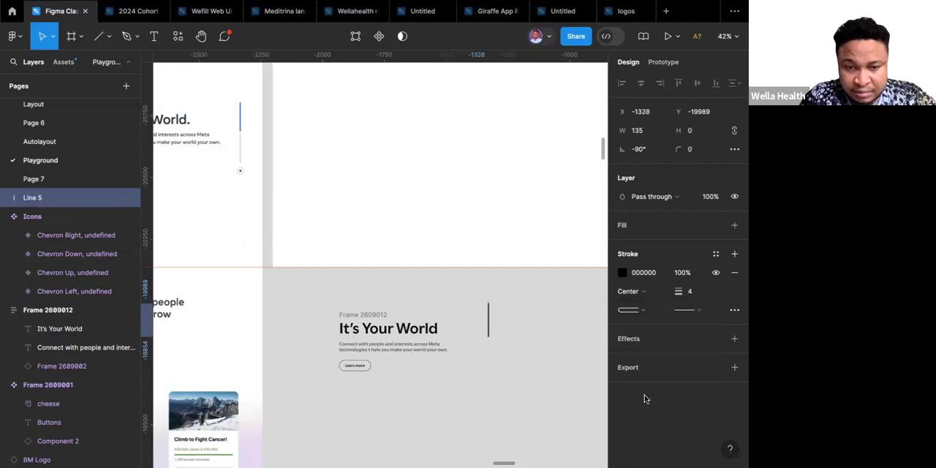
{"action": "left_click", "coordinate": [700, 313]}
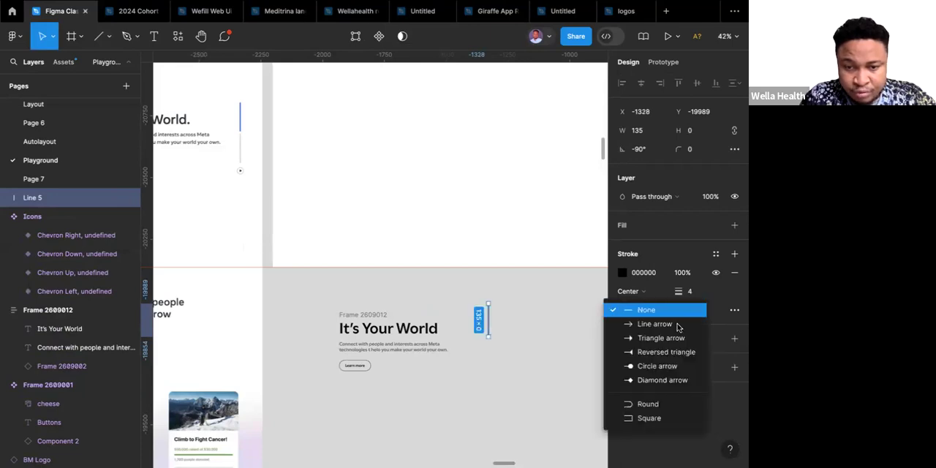
{"action": "left_click", "coordinate": [649, 404]}
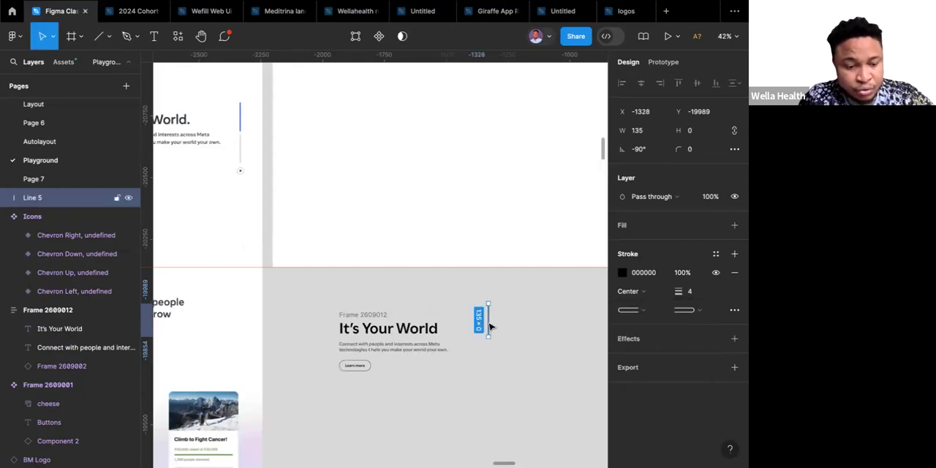
Duplicate the rounded vertical line directly below the original, in line with it and about 3 px apart.
{"action": "left_click_drag", "start_coordinate": [490, 325], "coordinate": [493, 363]}
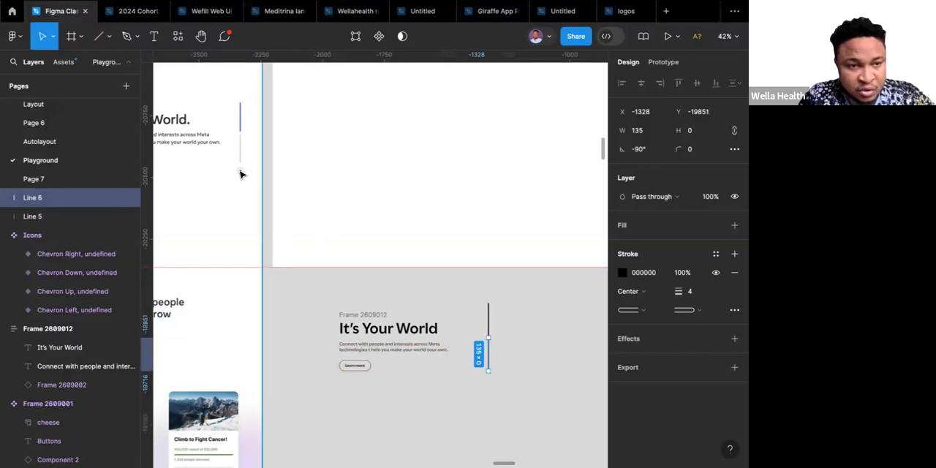
{"action": "scroll", "coordinate": [241, 174], "scroll_direction": "up", "scroll_amount": 1}
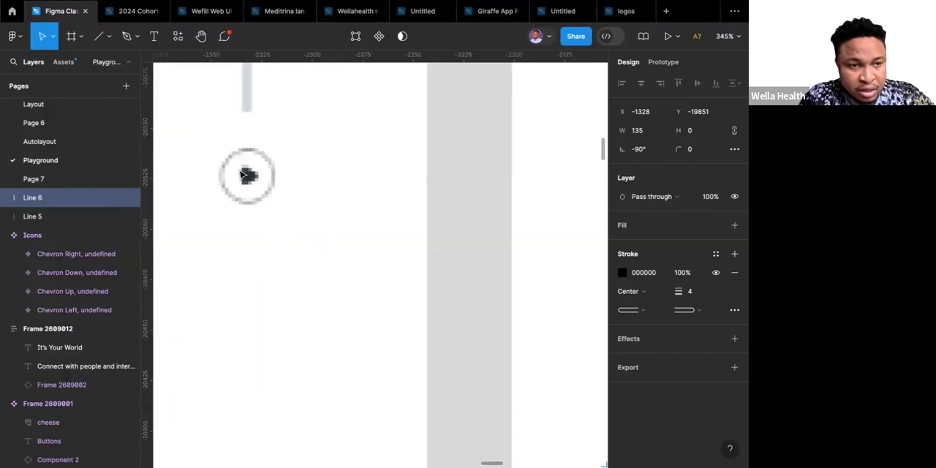
{"action": "scroll", "coordinate": [241, 174], "scroll_direction": "down", "scroll_amount": 15}
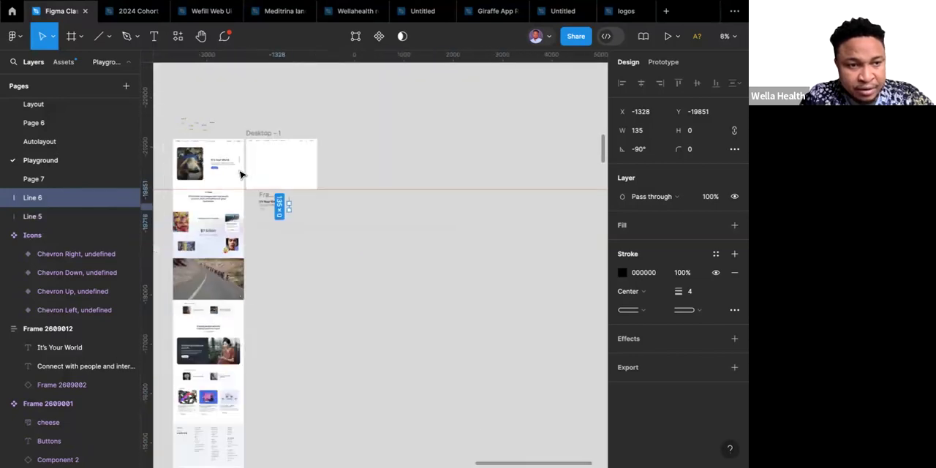
Open the Content Reel plugin and show its icon collections.
{"action": "scroll", "coordinate": [242, 174], "scroll_direction": "up", "scroll_amount": 5}
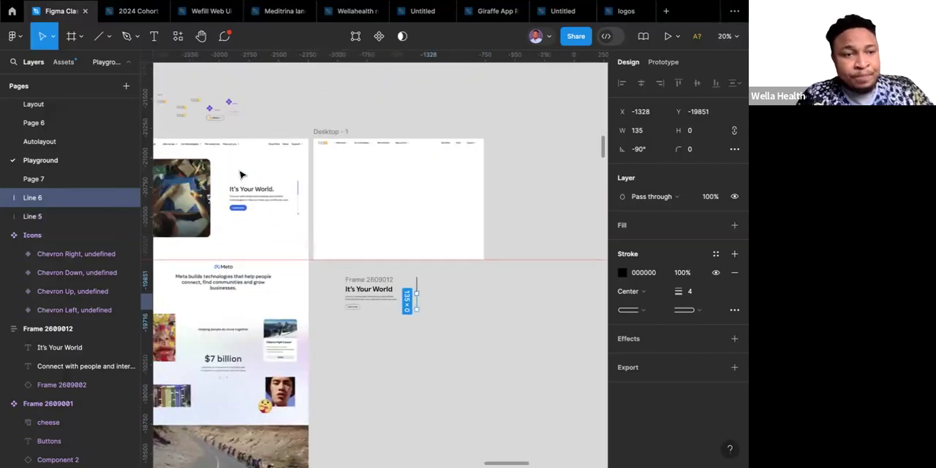
{"action": "scroll", "coordinate": [226, 101], "scroll_direction": "up", "scroll_amount": 10}
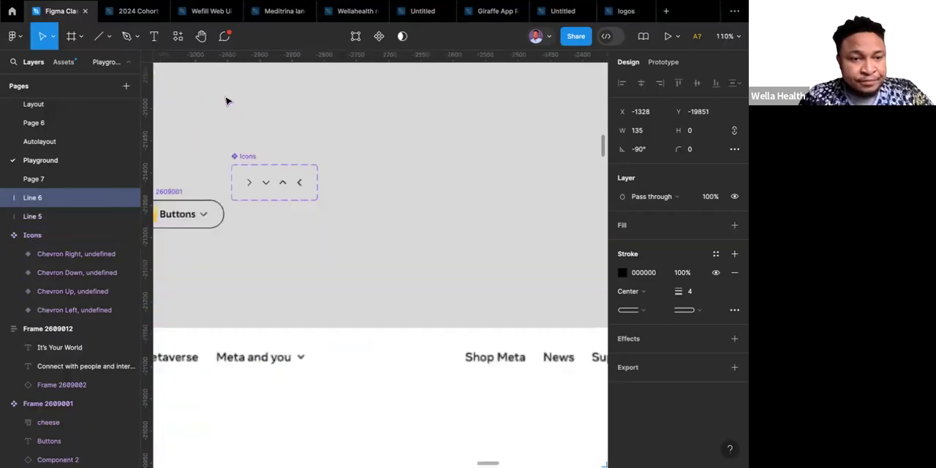
{"action": "left_click", "coordinate": [177, 37]}
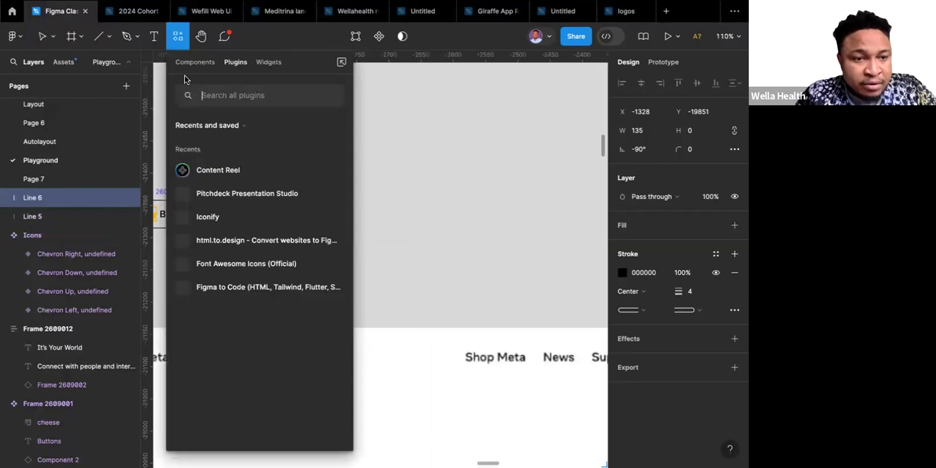
{"action": "left_click", "coordinate": [219, 170]}
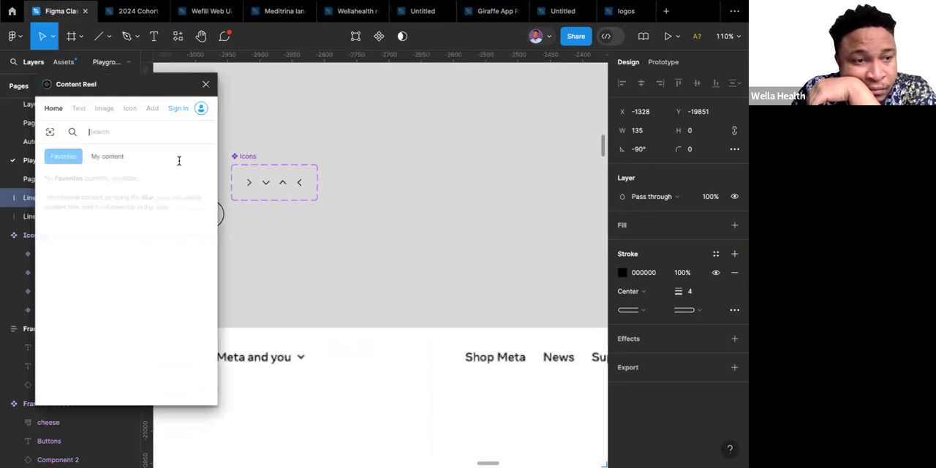
{"action": "left_click", "coordinate": [128, 110]}
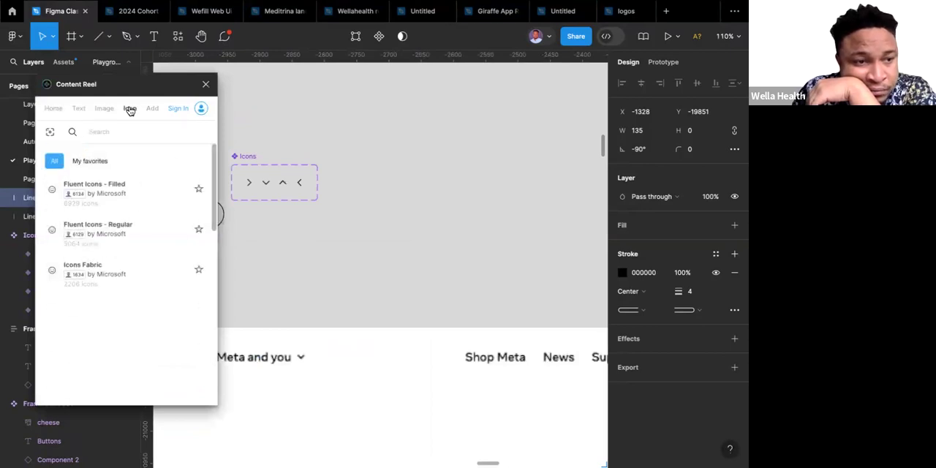
Search the Fluent Icons - Filled collection for "play", then return to the list of icon collections.
{"action": "left_click", "coordinate": [96, 192]}
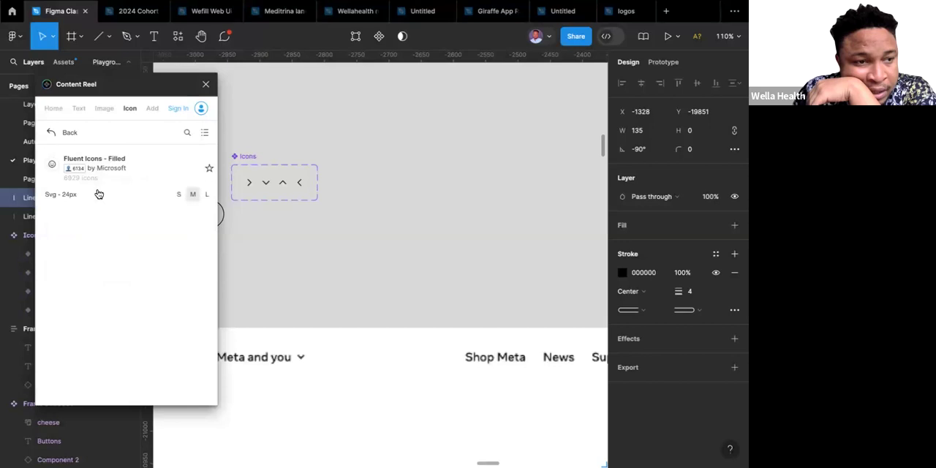
{"action": "left_click", "coordinate": [186, 133]}
{"action": "type", "text": "play"}
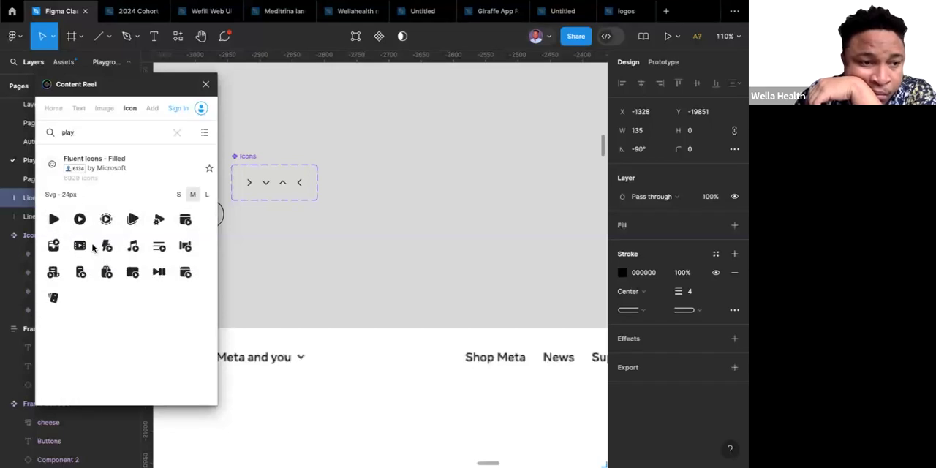
{"action": "left_click", "coordinate": [176, 133]}
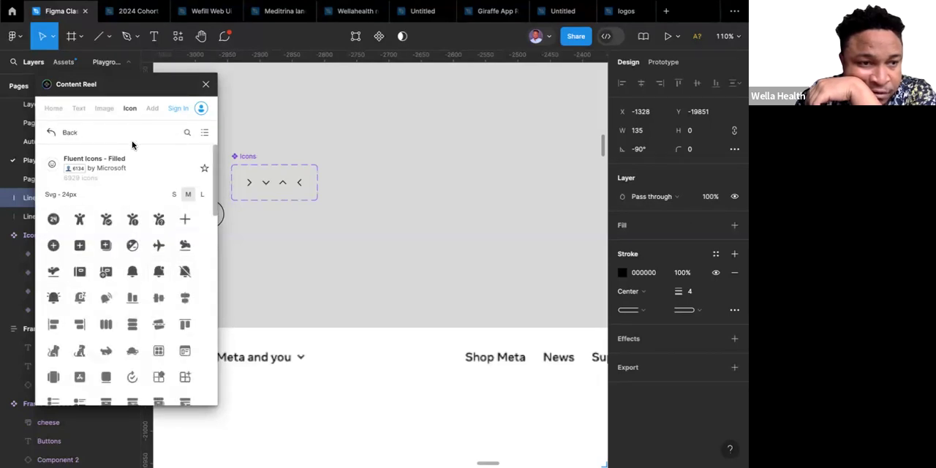
{"action": "left_click", "coordinate": [51, 133]}
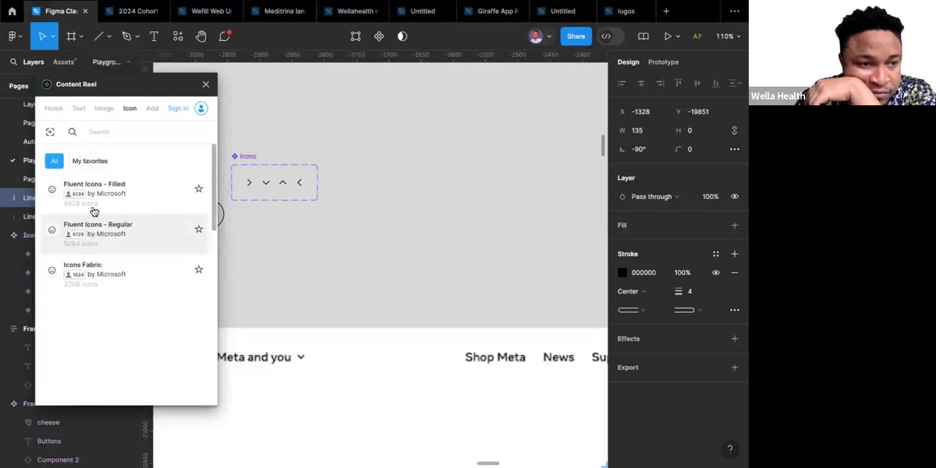
Search the Fluent Icons - Regular collection for "play", insert the circled play icon at 24 px, and close the plugin.
{"action": "left_click", "coordinate": [100, 232]}
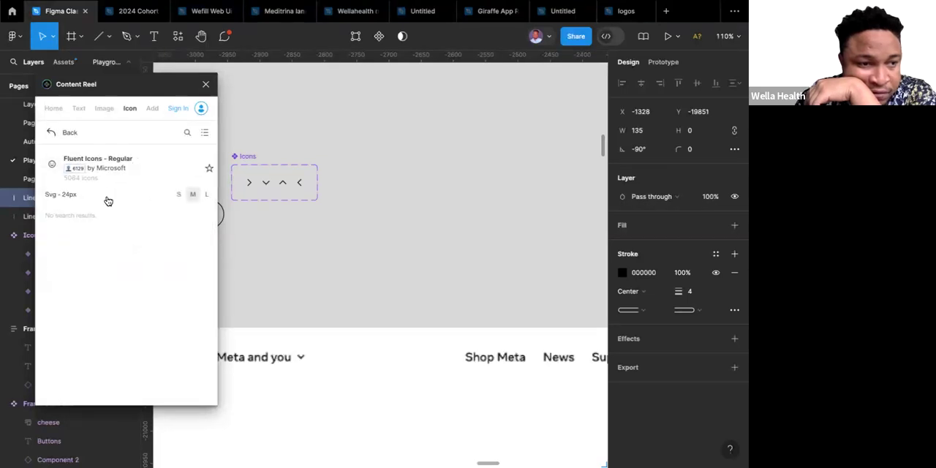
{"action": "left_click", "coordinate": [186, 135]}
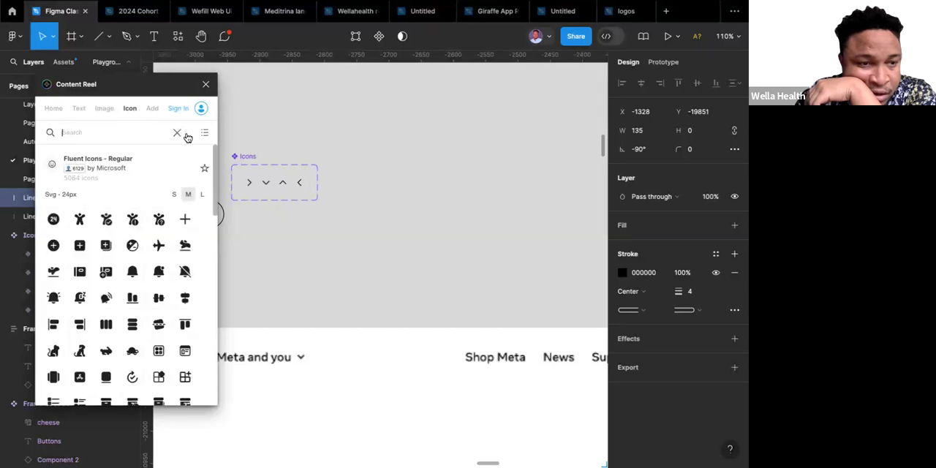
{"action": "type", "text": "play"}
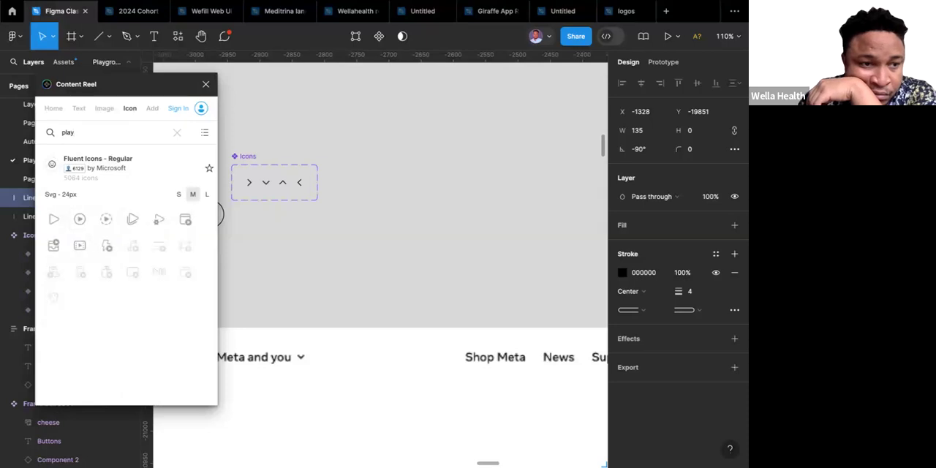
{"action": "left_click", "coordinate": [80, 219]}
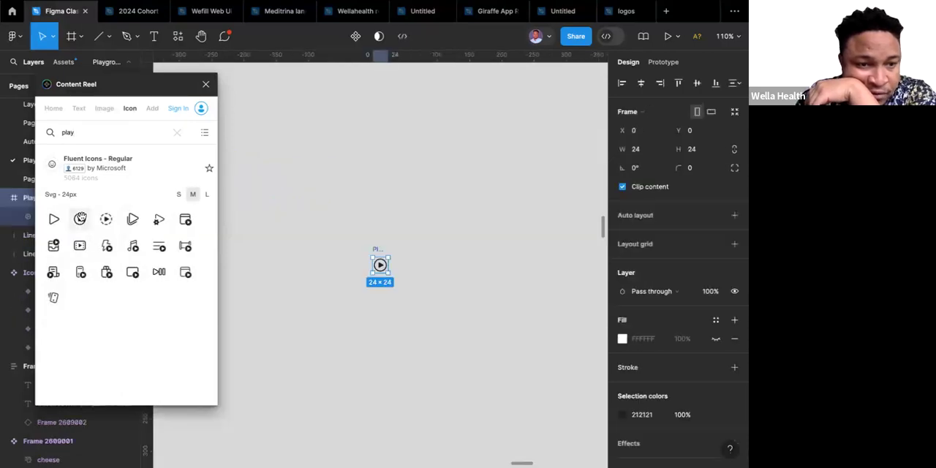
{"action": "left_click", "coordinate": [333, 198]}
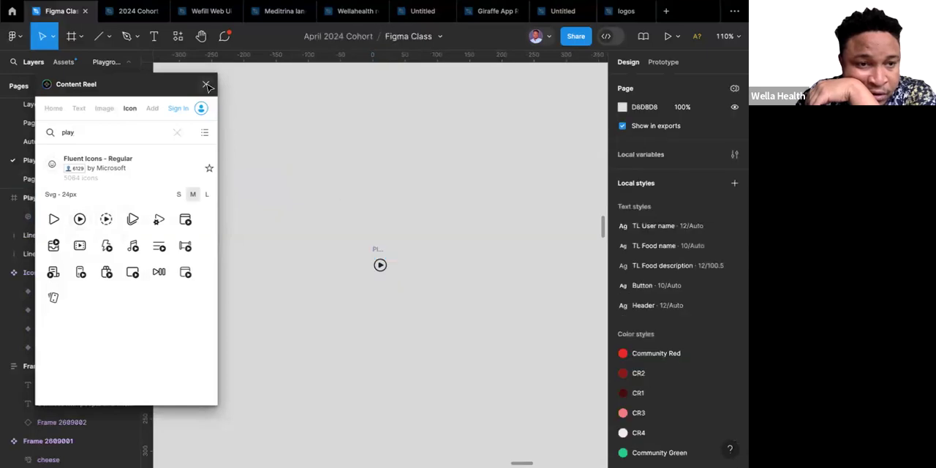
{"action": "left_click", "coordinate": [207, 85]}
Cut the inserted play circle icon from the canvas origin.
{"action": "scroll", "coordinate": [347, 181], "scroll_direction": "down", "scroll_amount": 10}
{"action": "scroll", "coordinate": [347, 181], "scroll_direction": "down", "scroll_amount": 5}
{"action": "scroll", "coordinate": [347, 182], "scroll_direction": "down", "scroll_amount": 3}
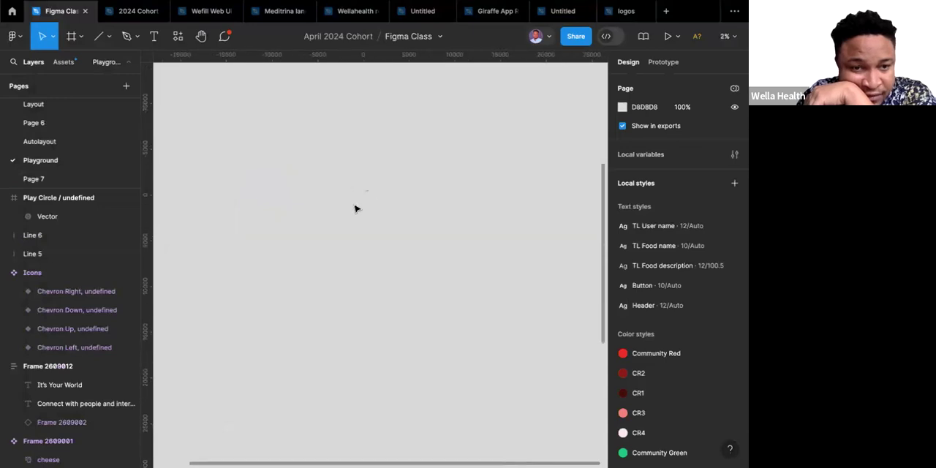
{"action": "scroll", "coordinate": [362, 204], "scroll_direction": "up", "scroll_amount": 5}
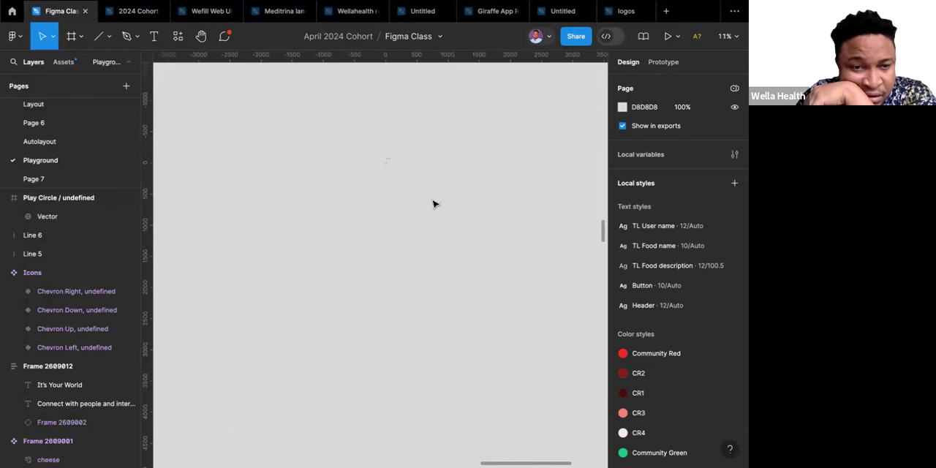
{"action": "left_click_drag", "start_coordinate": [433, 202], "coordinate": [358, 144]}
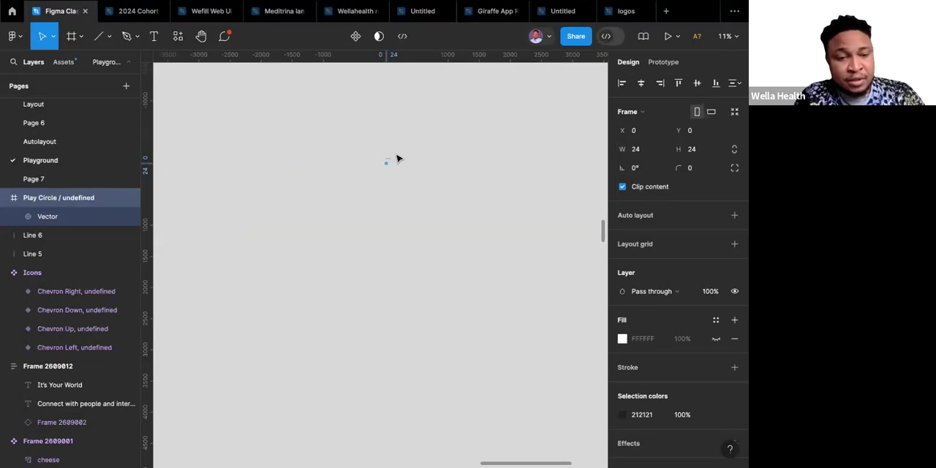
{"action": "key", "text": "Delete"}
Paste the play circle icon just below the lower end of the vertical slider line beside the hero text.
{"action": "scroll", "coordinate": [414, 177], "scroll_direction": "up", "scroll_amount": 5}
{"action": "scroll", "coordinate": [415, 177], "scroll_direction": "down", "scroll_amount": 5}
{"action": "scroll", "coordinate": [415, 177], "scroll_direction": "left", "scroll_amount": 10}
{"action": "scroll", "coordinate": [414, 177], "scroll_direction": "right", "scroll_amount": 8}
{"action": "scroll", "coordinate": [414, 176], "scroll_direction": "up", "scroll_amount": 3}
{"action": "scroll", "coordinate": [415, 177], "scroll_direction": "down", "scroll_amount": 5}
{"action": "scroll", "coordinate": [415, 177], "scroll_direction": "down", "scroll_amount": 10}
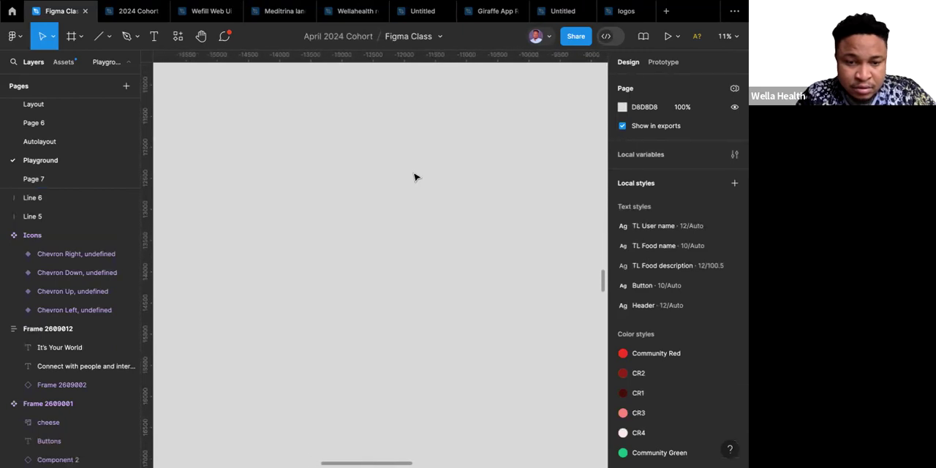
{"action": "scroll", "coordinate": [414, 176], "scroll_direction": "up", "scroll_amount": 10}
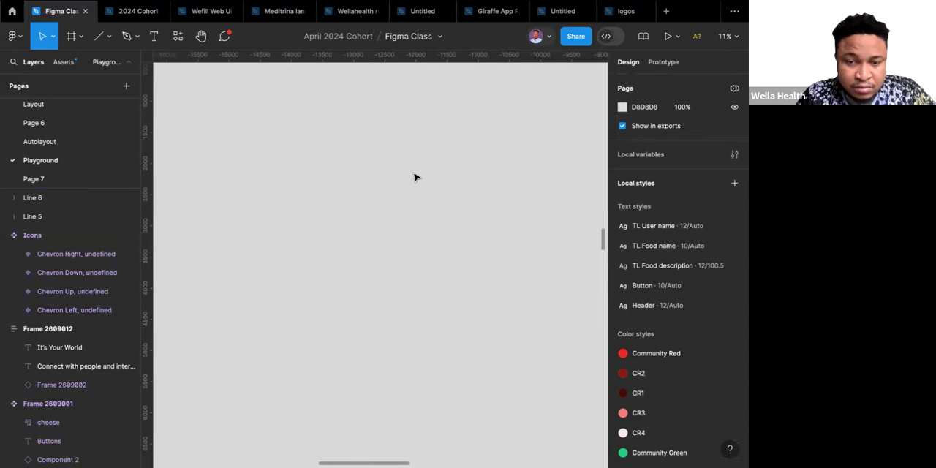
{"action": "scroll", "coordinate": [414, 177], "scroll_direction": "up", "scroll_amount": 5}
{"action": "scroll", "coordinate": [415, 177], "scroll_direction": "left", "scroll_amount": 5}
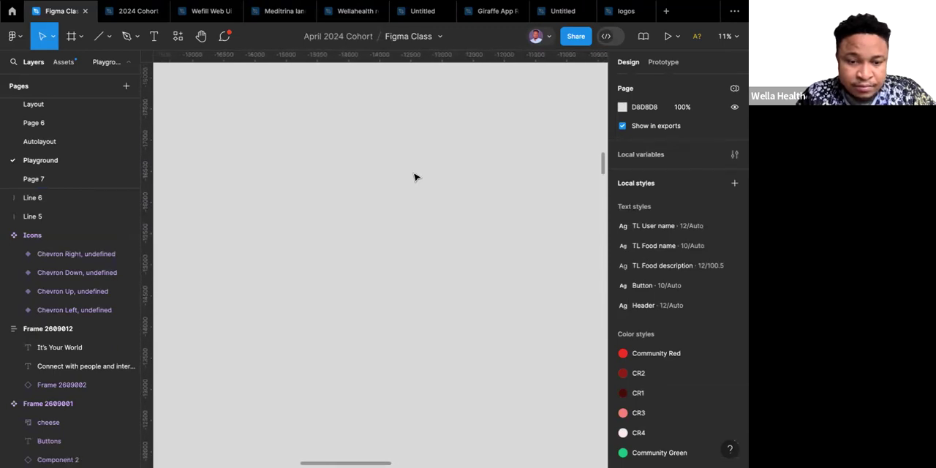
{"action": "scroll", "coordinate": [414, 177], "scroll_direction": "up", "scroll_amount": 10}
{"action": "scroll", "coordinate": [414, 177], "scroll_direction": "right", "scroll_amount": 2}
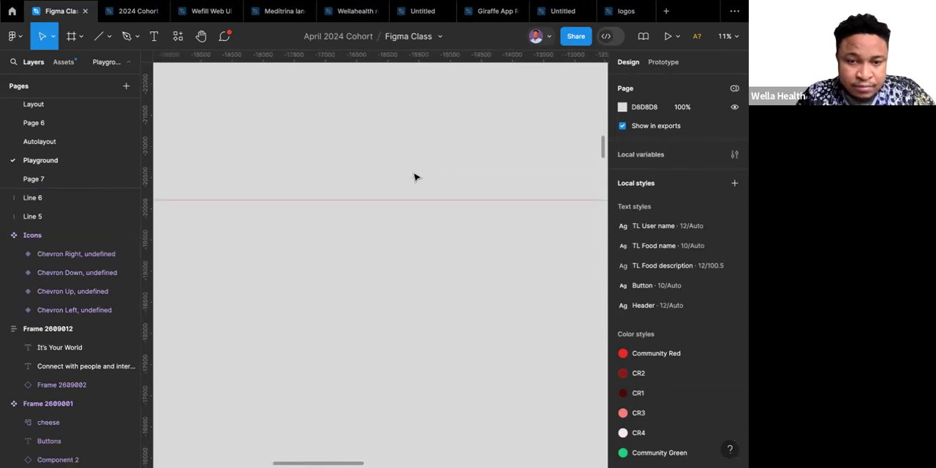
{"action": "scroll", "coordinate": [415, 177], "scroll_direction": "down", "scroll_amount": 7}
{"action": "scroll", "coordinate": [415, 177], "scroll_direction": "left", "scroll_amount": 2}
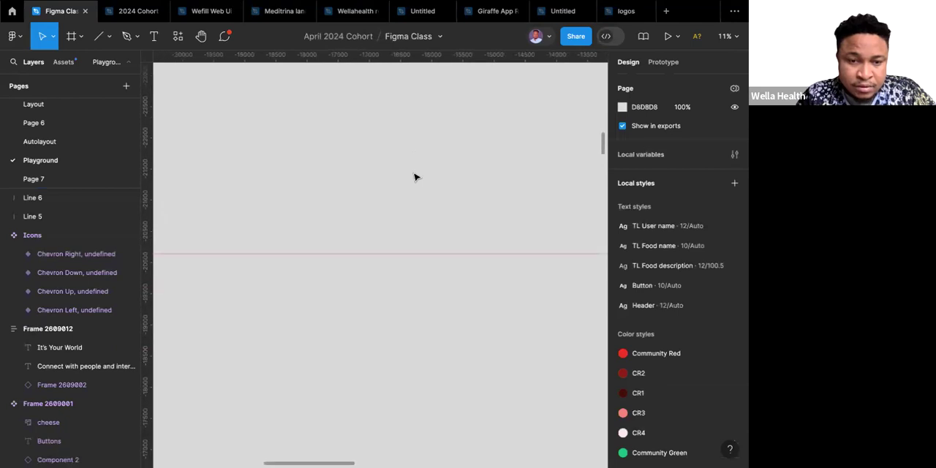
{"action": "scroll", "coordinate": [415, 177], "scroll_direction": "right", "scroll_amount": 6}
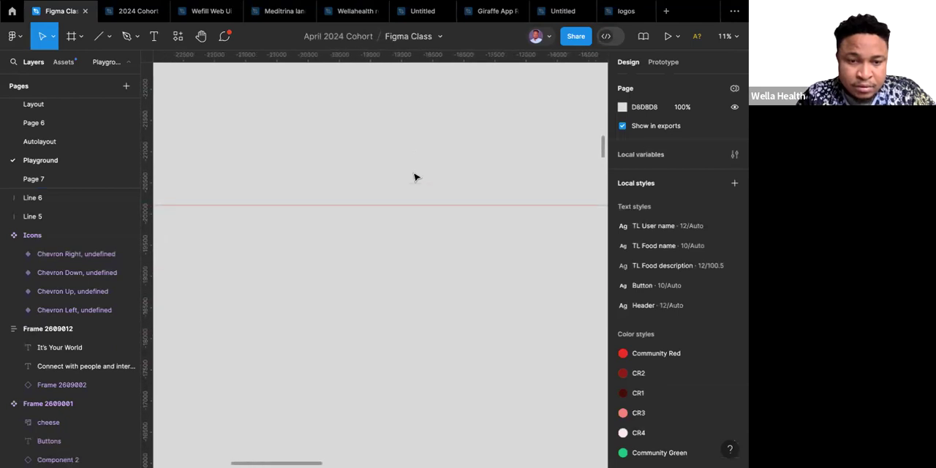
{"action": "scroll", "coordinate": [414, 177], "scroll_direction": "right", "scroll_amount": 5}
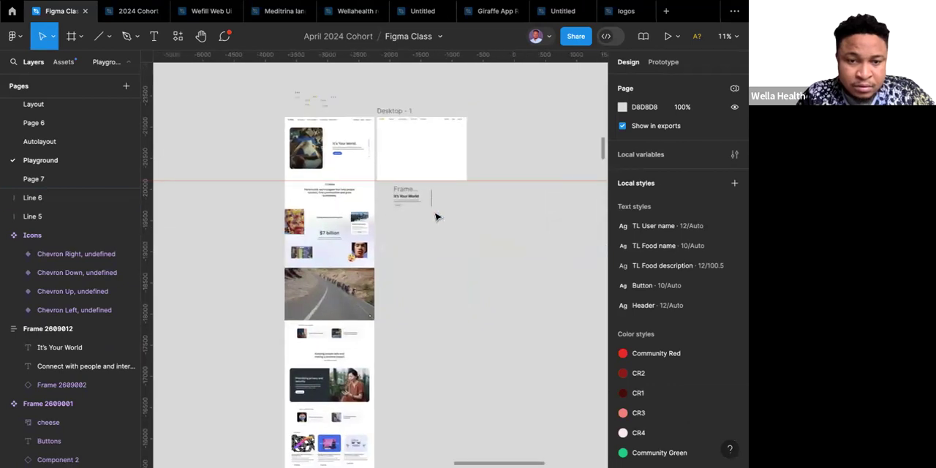
{"action": "scroll", "coordinate": [434, 213], "scroll_direction": "up", "scroll_amount": 10}
{"action": "scroll", "coordinate": [431, 214], "scroll_direction": "up", "scroll_amount": 2}
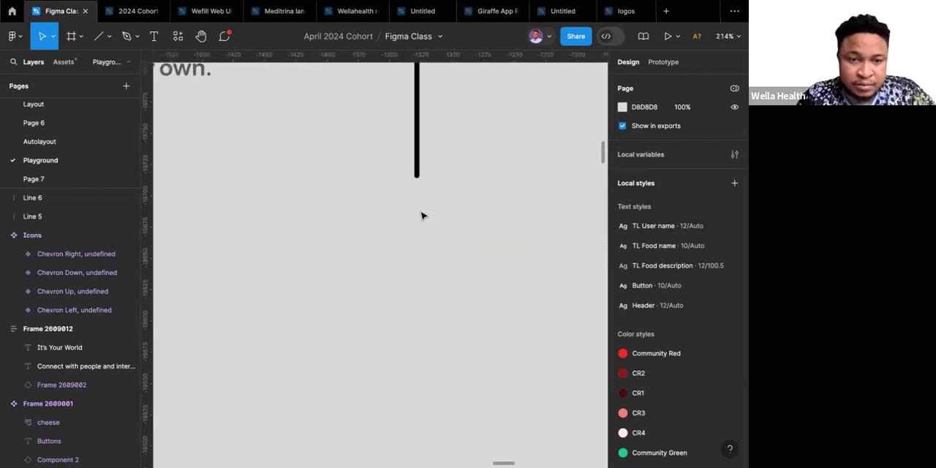
{"action": "right_click", "coordinate": [421, 214]}
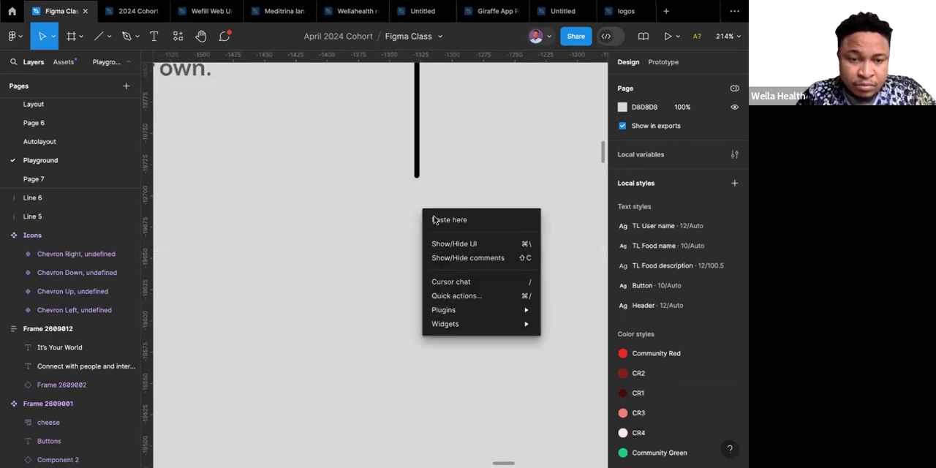
{"action": "left_click", "coordinate": [435, 220]}
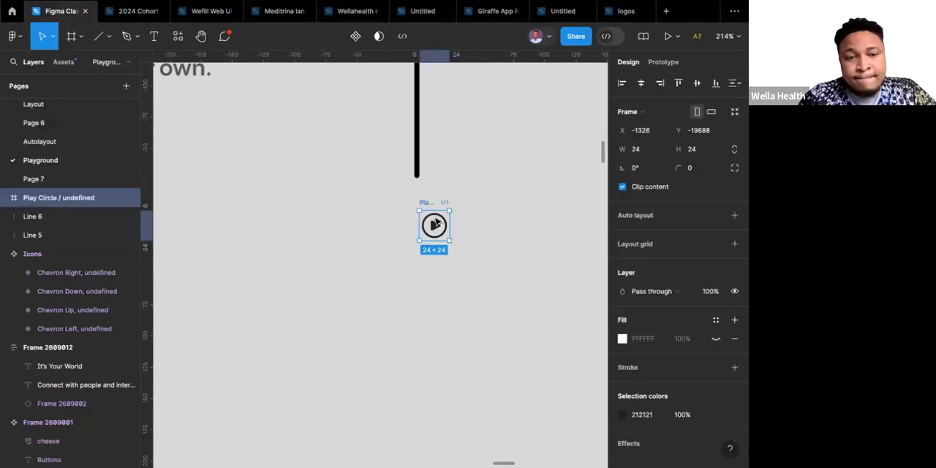
Move the play circle icon by cut and paste to just below the Icons component set above the reference design.
{"action": "scroll", "coordinate": [435, 222], "scroll_direction": "down", "scroll_amount": 5}
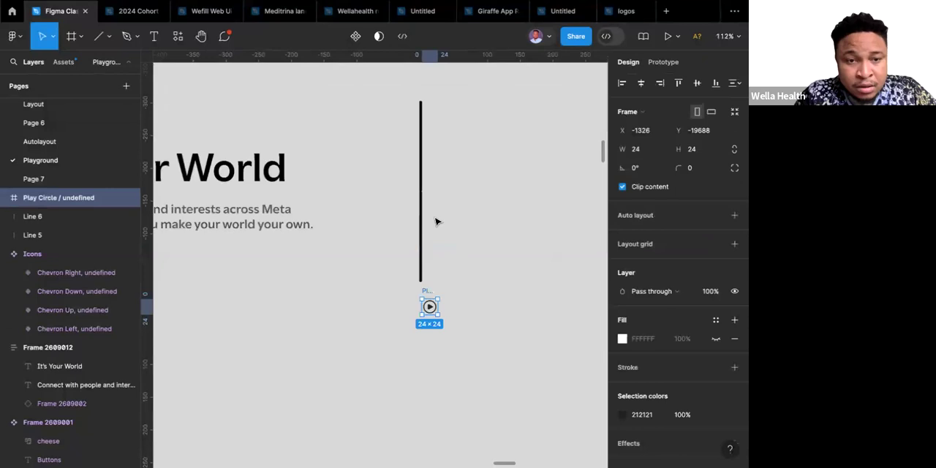
{"action": "scroll", "coordinate": [435, 221], "scroll_direction": "down", "scroll_amount": 1}
{"action": "scroll", "coordinate": [435, 222], "scroll_direction": "down", "scroll_amount": 5}
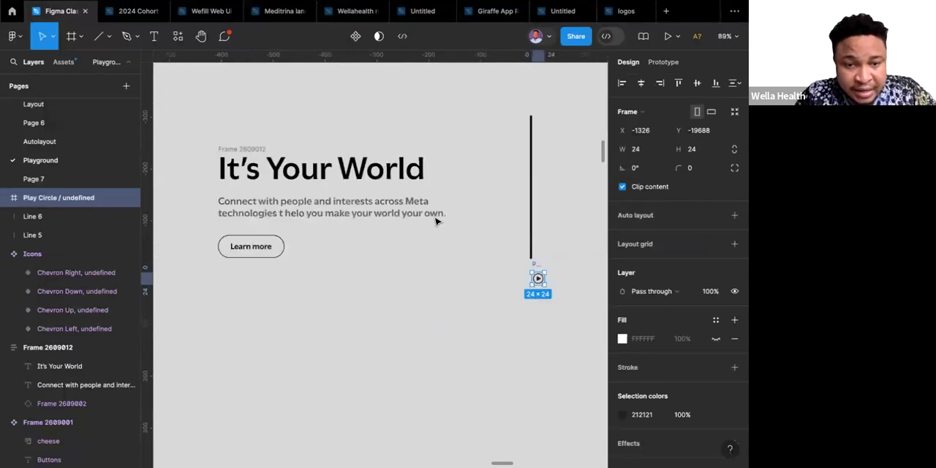
{"action": "scroll", "coordinate": [437, 222], "scroll_direction": "up", "scroll_amount": 1}
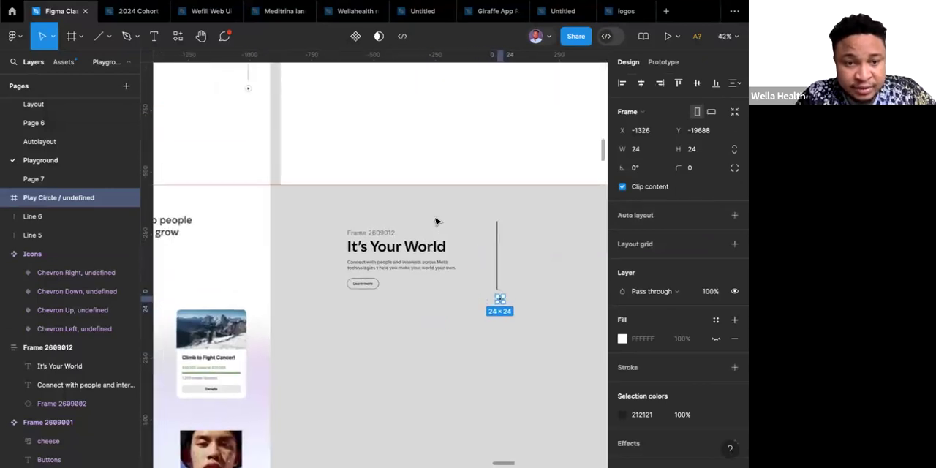
{"action": "scroll", "coordinate": [435, 221], "scroll_direction": "up", "scroll_amount": 1}
{"action": "key", "text": "Delete"}
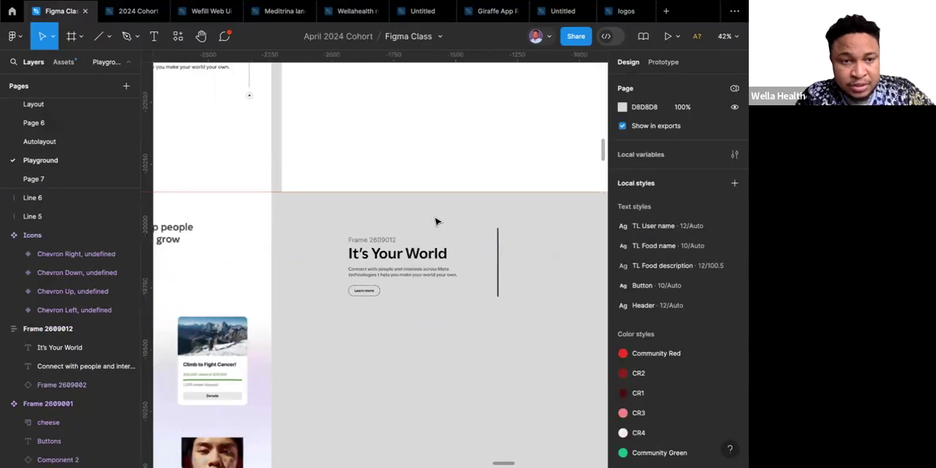
{"action": "scroll", "coordinate": [436, 222], "scroll_direction": "up", "scroll_amount": 5}
{"action": "scroll", "coordinate": [435, 222], "scroll_direction": "up", "scroll_amount": 2}
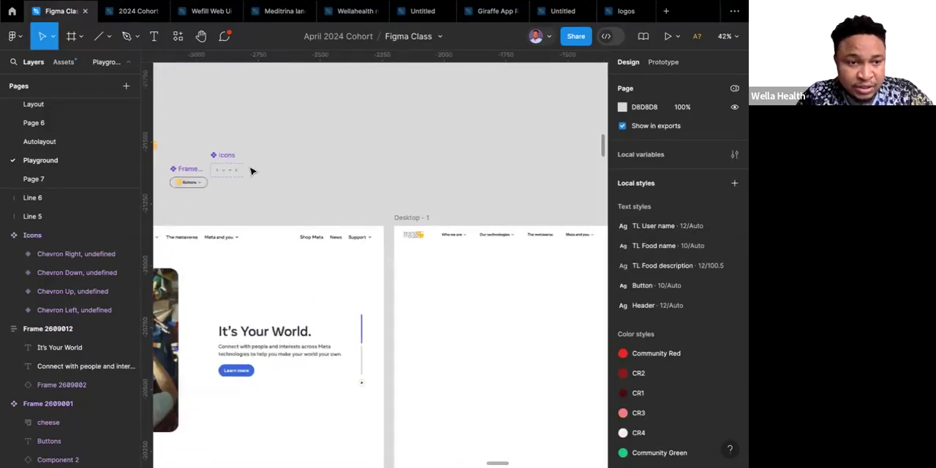
{"action": "scroll", "coordinate": [251, 171], "scroll_direction": "up", "scroll_amount": 5}
{"action": "scroll", "coordinate": [313, 188], "scroll_direction": "down", "scroll_amount": 1}
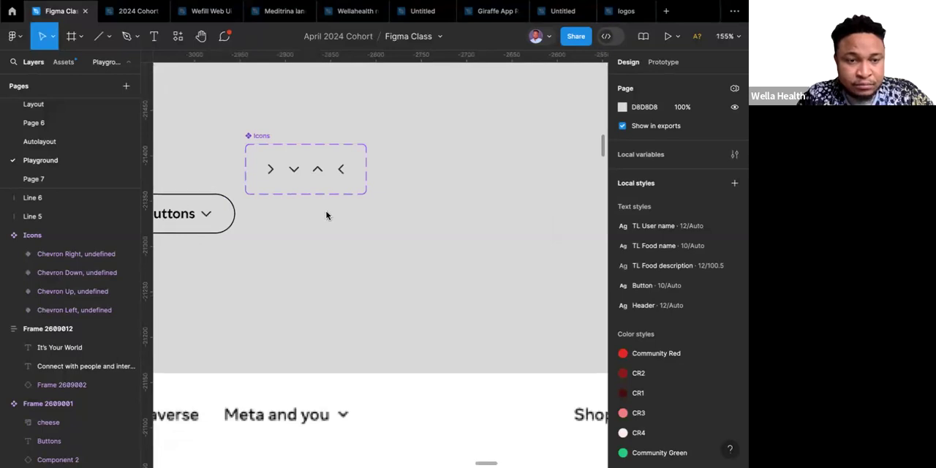
{"action": "right_click", "coordinate": [329, 212]}
{"action": "left_click", "coordinate": [360, 220]}
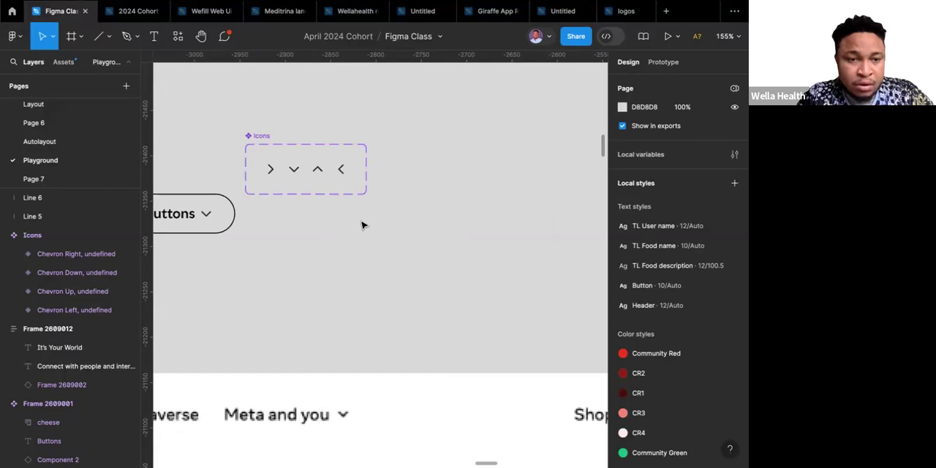
Resize the play circle icon below the Icons set proportionally to 16 × 16 to match the chevrons.
{"action": "left_click", "coordinate": [341, 171]}
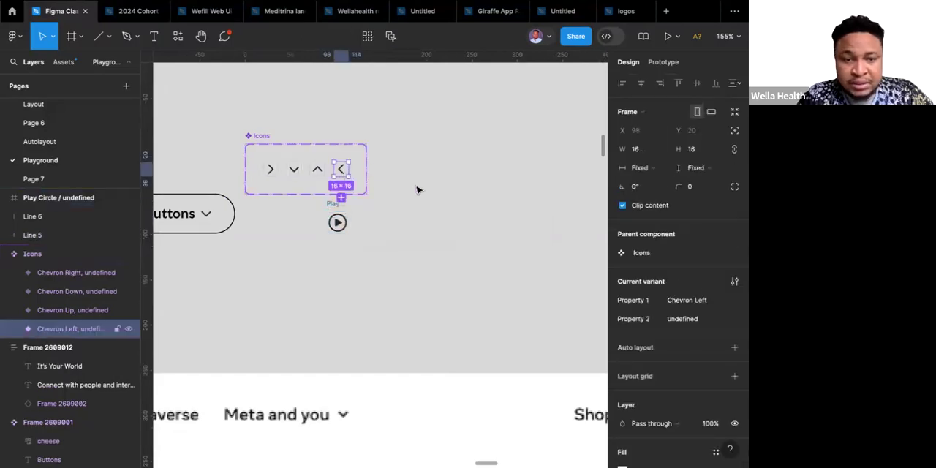
{"action": "left_click", "coordinate": [331, 210]}
{"action": "left_click", "coordinate": [734, 150]}
{"action": "type", "text": "16"}
{"action": "key", "text": "Return"}
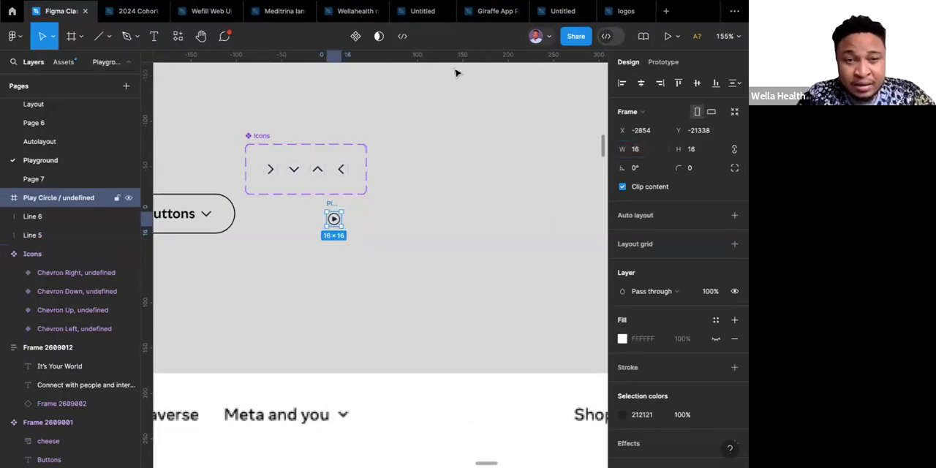
Turn the play circle icon into a component and add it to the Icons set as the last variant after the left chevron.
{"action": "left_click", "coordinate": [355, 37]}
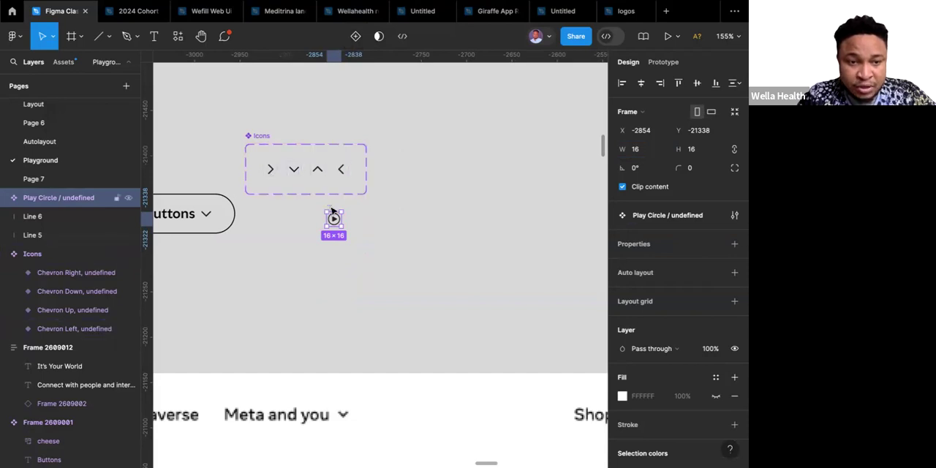
{"action": "mouse_move", "coordinate": [331, 211]}
{"action": "left_mouse_down"}
{"action": "mouse_move", "coordinate": [348, 173]}
{"action": "mouse_move", "coordinate": [325, 160]}
{"action": "left_mouse_up"}
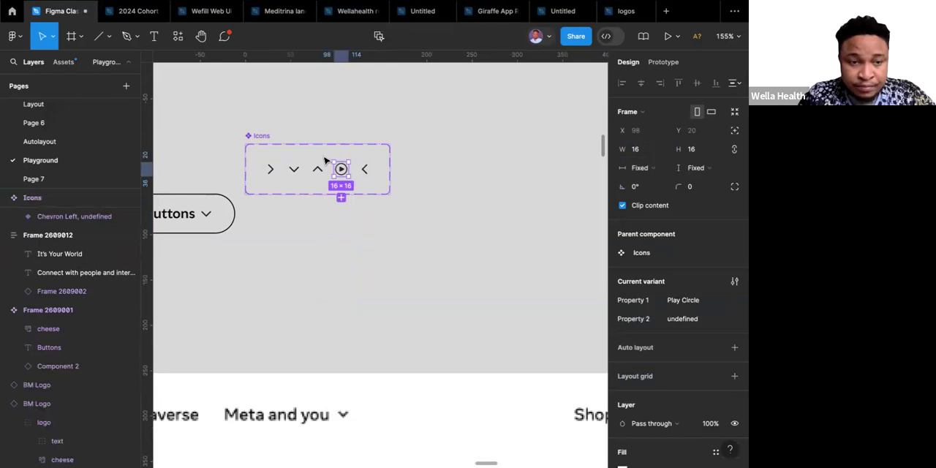
{"action": "key", "text": "Right"}
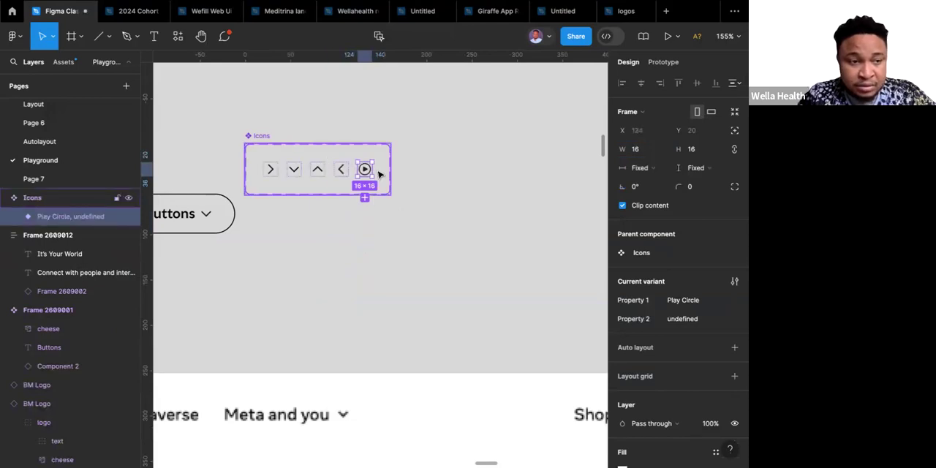
{"action": "left_click", "coordinate": [428, 179]}
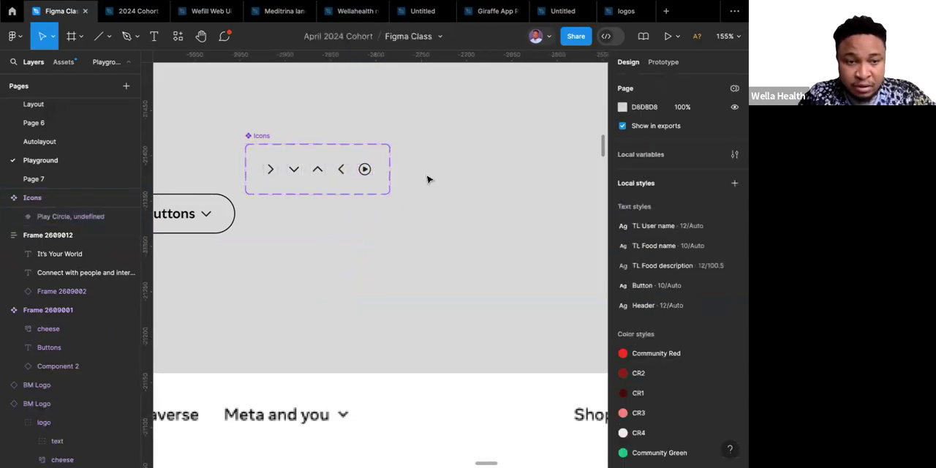
Look over the Icons set's play circle variant, the reference hero and the Desktop - 1 frame with the loose hero elements below it.
{"action": "scroll", "coordinate": [427, 179], "scroll_direction": "down", "scroll_amount": 10}
{"action": "scroll", "coordinate": [428, 179], "scroll_direction": "down", "scroll_amount": 2}
{"action": "scroll", "coordinate": [427, 180], "scroll_direction": "right", "scroll_amount": 2}
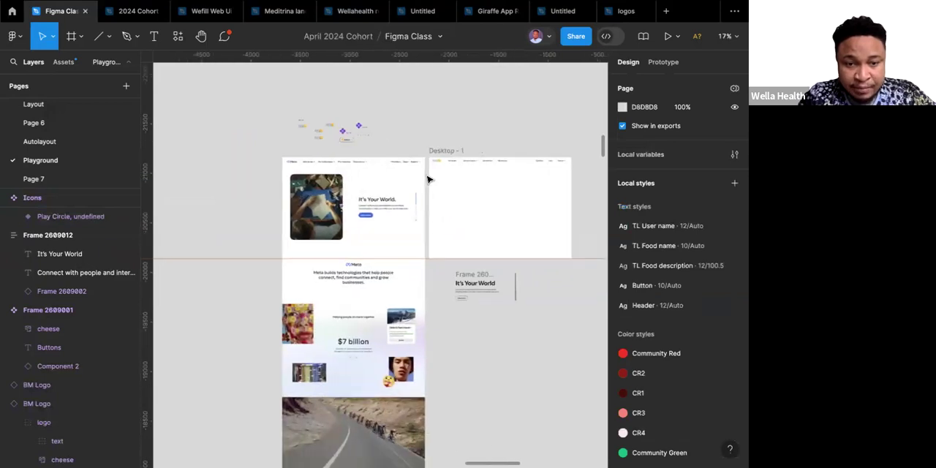
{"action": "scroll", "coordinate": [469, 297], "scroll_direction": "up", "scroll_amount": 5}
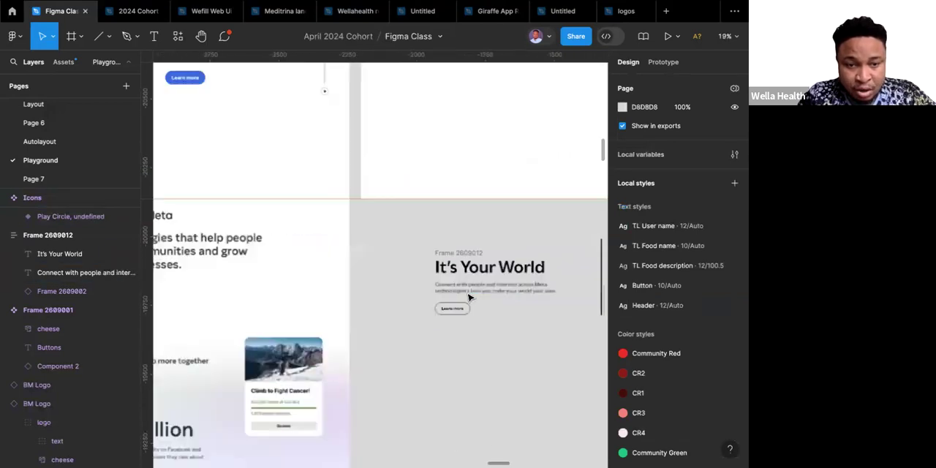
{"action": "scroll", "coordinate": [469, 297], "scroll_direction": "down", "scroll_amount": 2}
{"action": "scroll", "coordinate": [386, 158], "scroll_direction": "down", "scroll_amount": 3}
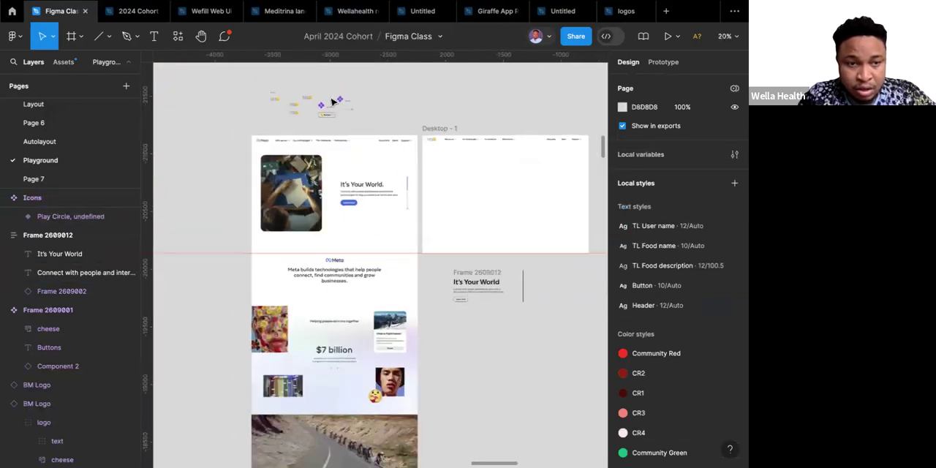
{"action": "scroll", "coordinate": [343, 103], "scroll_direction": "up", "scroll_amount": 10}
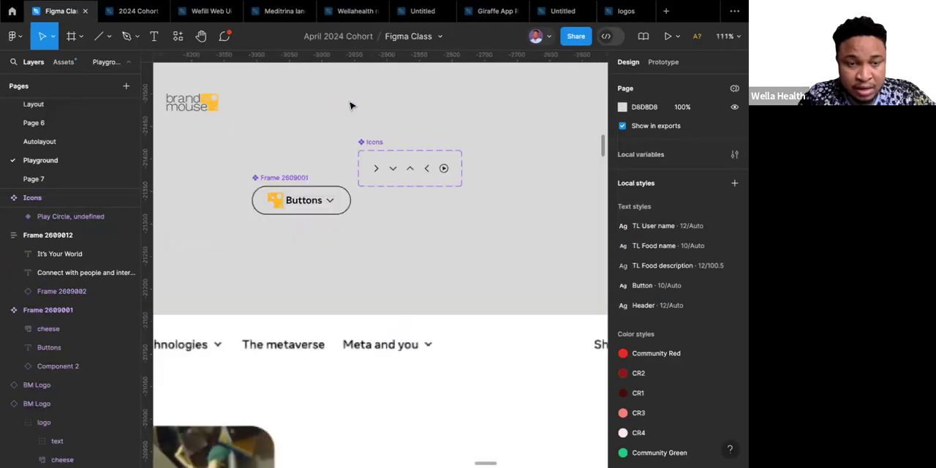
{"action": "left_click", "coordinate": [446, 168]}
{"action": "scroll", "coordinate": [447, 169], "scroll_direction": "down", "scroll_amount": 5}
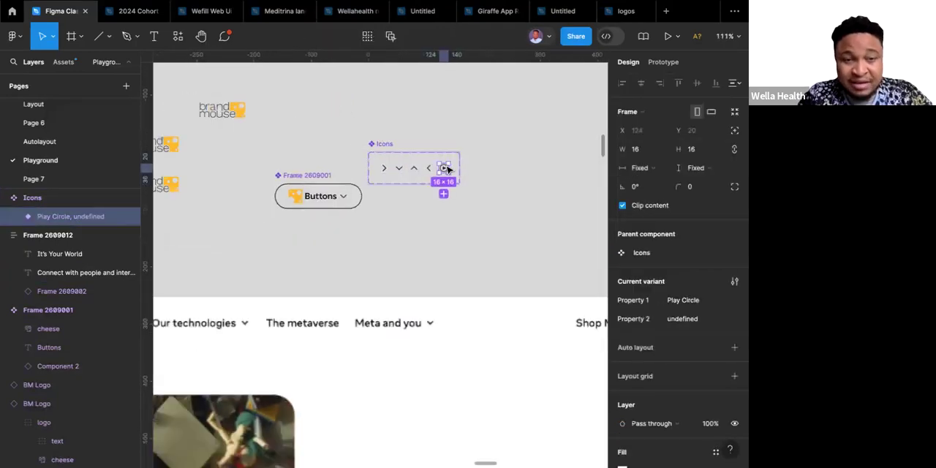
{"action": "scroll", "coordinate": [447, 170], "scroll_direction": "right", "scroll_amount": 3}
{"action": "scroll", "coordinate": [447, 169], "scroll_direction": "down", "scroll_amount": 2}
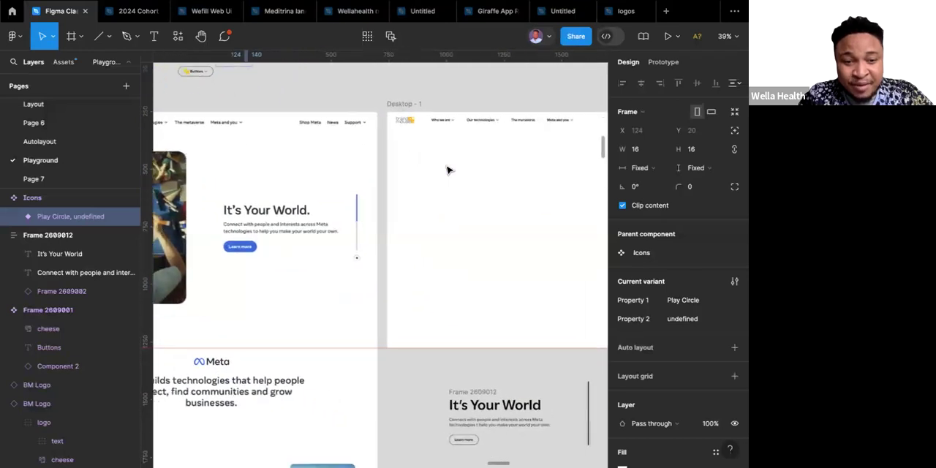
{"action": "scroll", "coordinate": [326, 127], "scroll_direction": "up", "scroll_amount": 2}
{"action": "scroll", "coordinate": [326, 127], "scroll_direction": "left", "scroll_amount": 2}
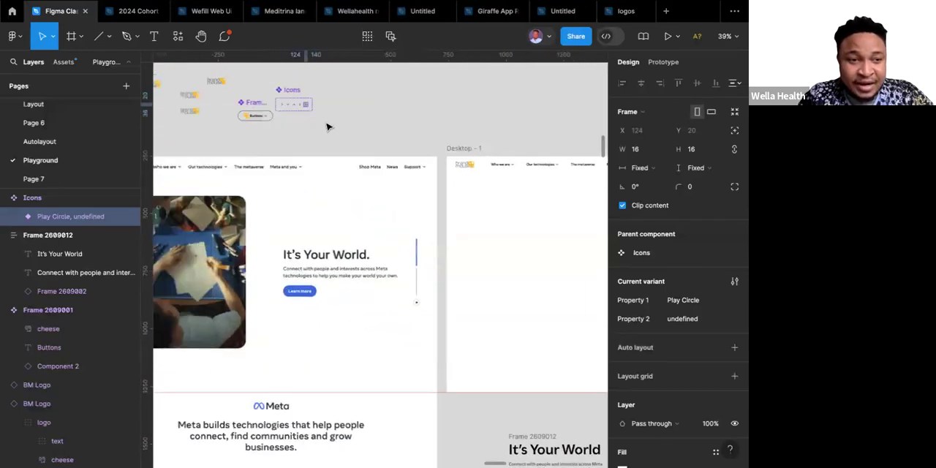
{"action": "scroll", "coordinate": [282, 128], "scroll_direction": "up", "scroll_amount": 3}
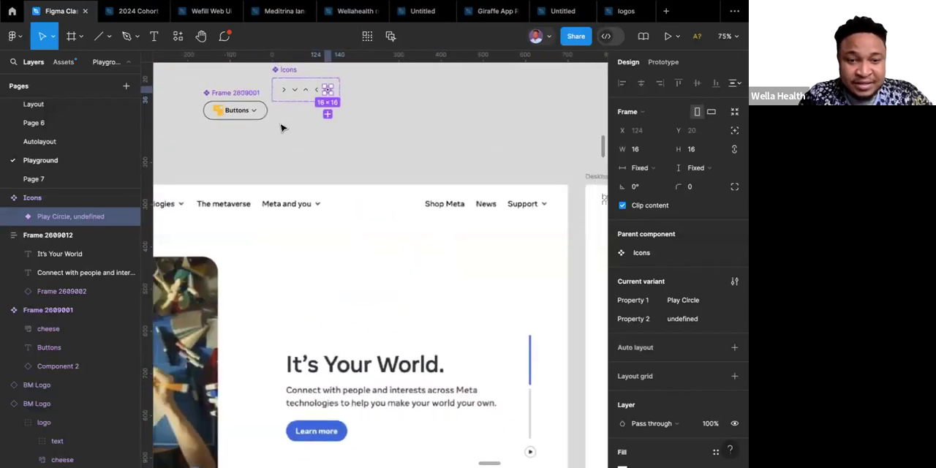
{"action": "scroll", "coordinate": [281, 127], "scroll_direction": "down", "scroll_amount": 5}
{"action": "scroll", "coordinate": [341, 141], "scroll_direction": "right", "scroll_amount": 6}
{"action": "scroll", "coordinate": [340, 142], "scroll_direction": "up", "scroll_amount": 1}
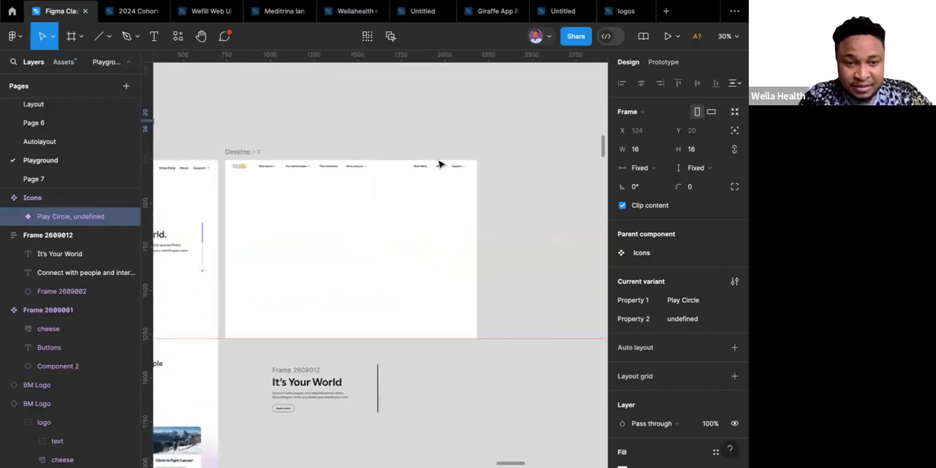
Duplicate the chevron icon beside Support in the Desktop - 1 navigation and place the copy on the empty canvas outside the frame.
{"action": "scroll", "coordinate": [449, 164], "scroll_direction": "up", "scroll_amount": 5}
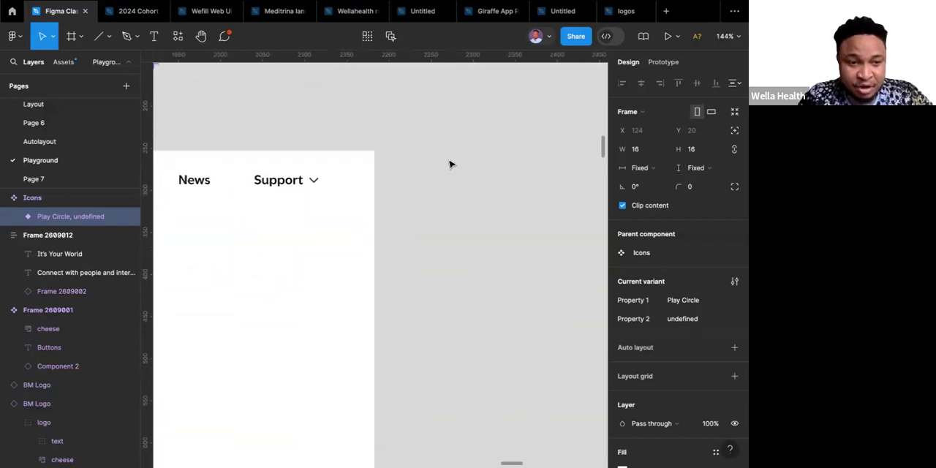
{"action": "left_click", "coordinate": [324, 180]}
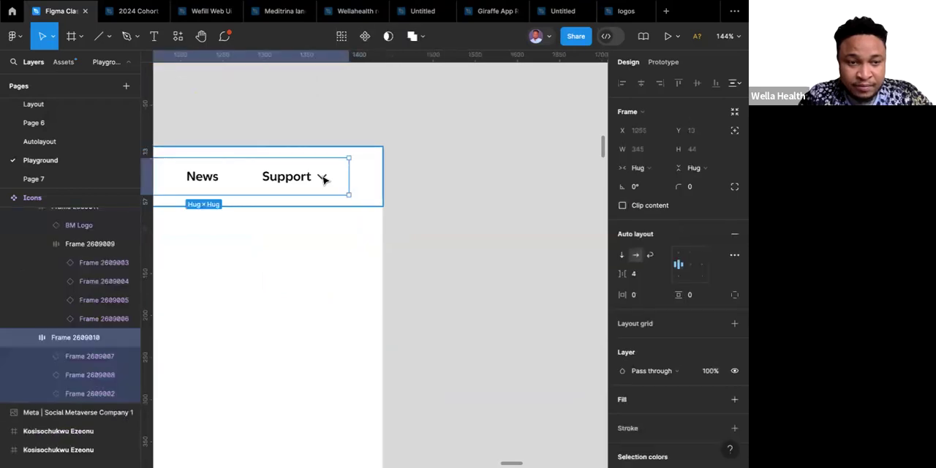
{"action": "left_click", "coordinate": [324, 180]}
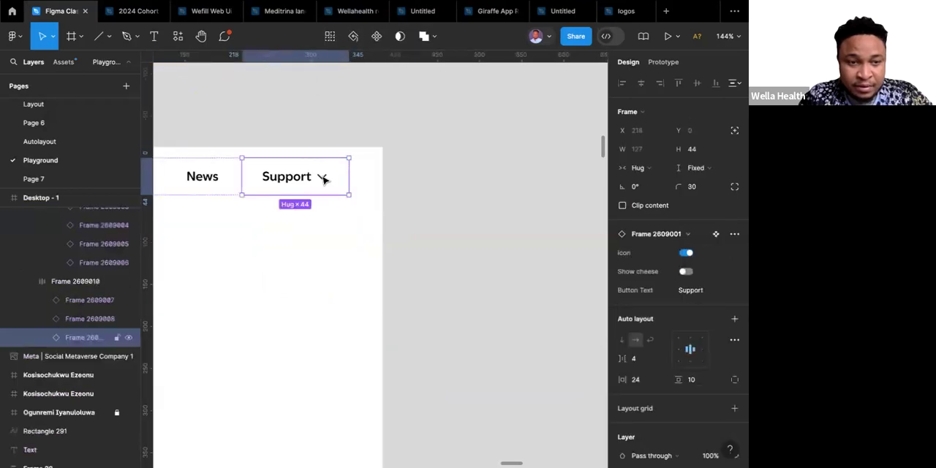
{"action": "double_click", "coordinate": [324, 180]}
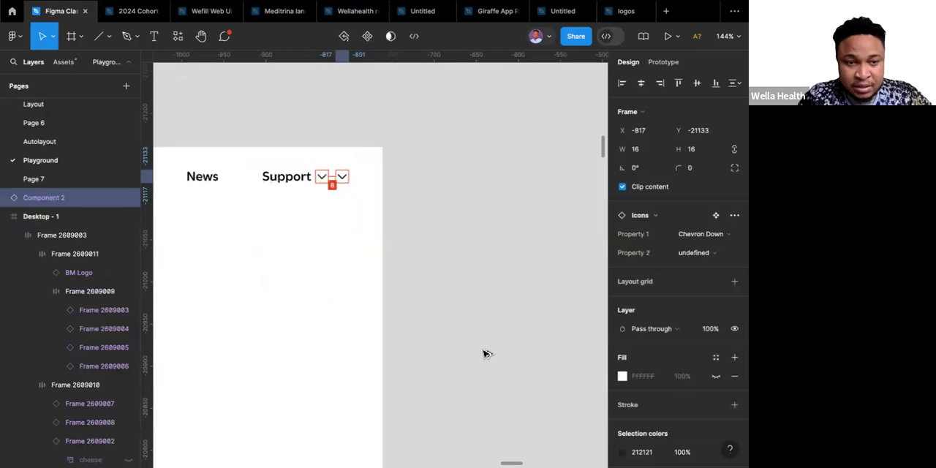
{"action": "left_click_drag", "start_coordinate": [483, 351], "coordinate": [487, 363]}
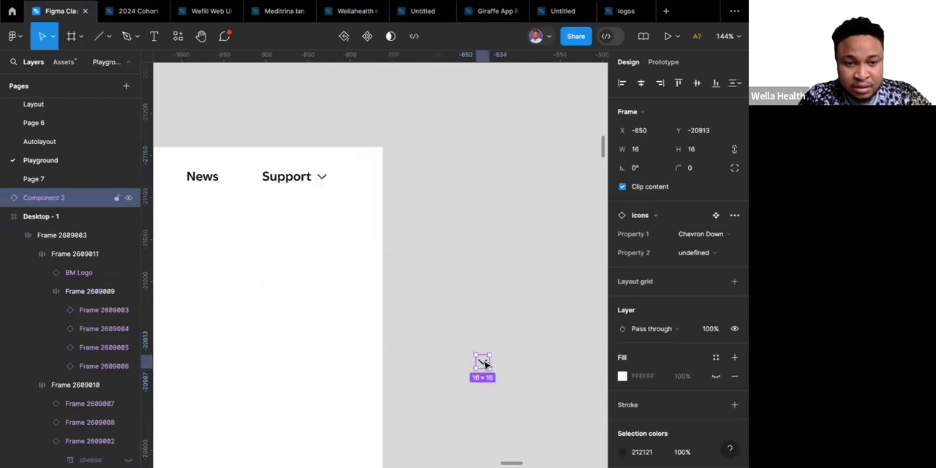
Switch the copied icon instance's Property 1 to the Play Circle variant.
{"action": "left_click", "coordinate": [716, 235]}
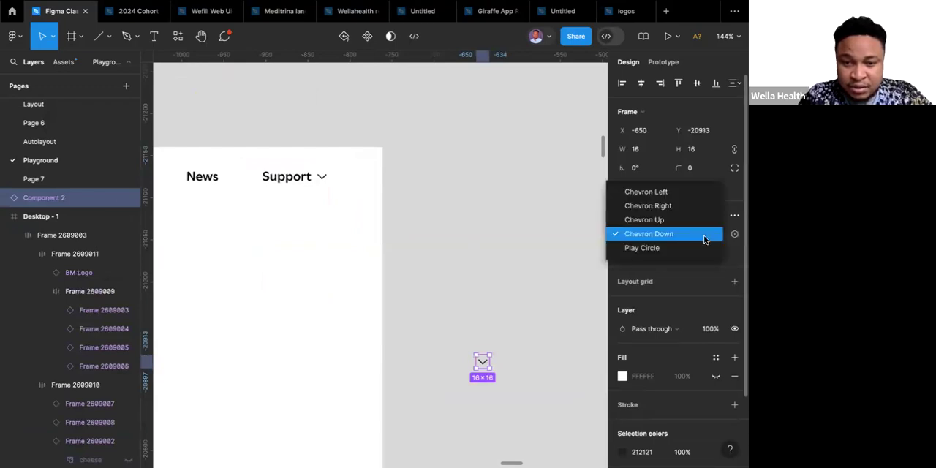
{"action": "left_click", "coordinate": [659, 249]}
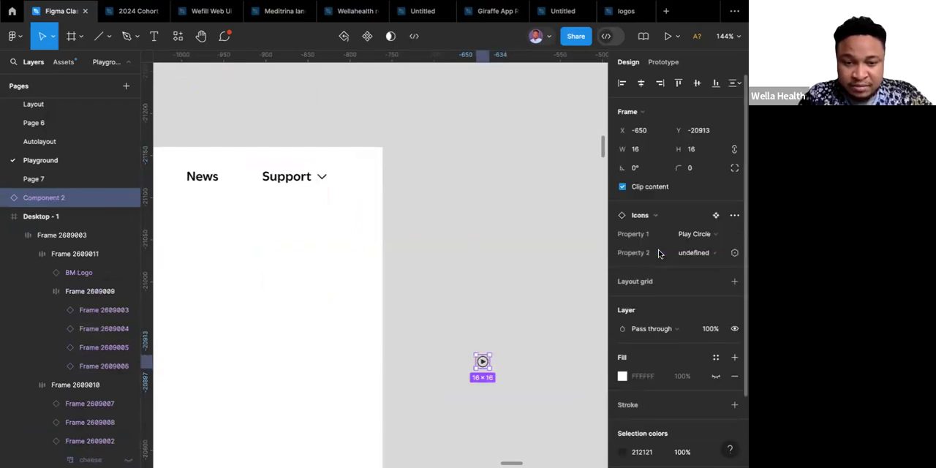
{"action": "left_click", "coordinate": [558, 298]}
Move the play circle instance to just below the lower end of the vertical slider line, centred on it.
{"action": "scroll", "coordinate": [557, 297], "scroll_direction": "down", "scroll_amount": 5}
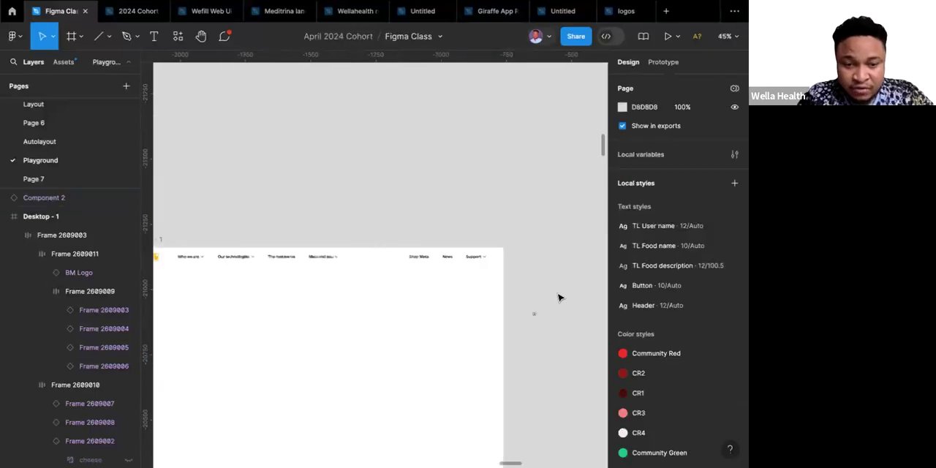
{"action": "scroll", "coordinate": [558, 297], "scroll_direction": "down", "scroll_amount": 2}
{"action": "scroll", "coordinate": [546, 209], "scroll_direction": "down", "scroll_amount": 2}
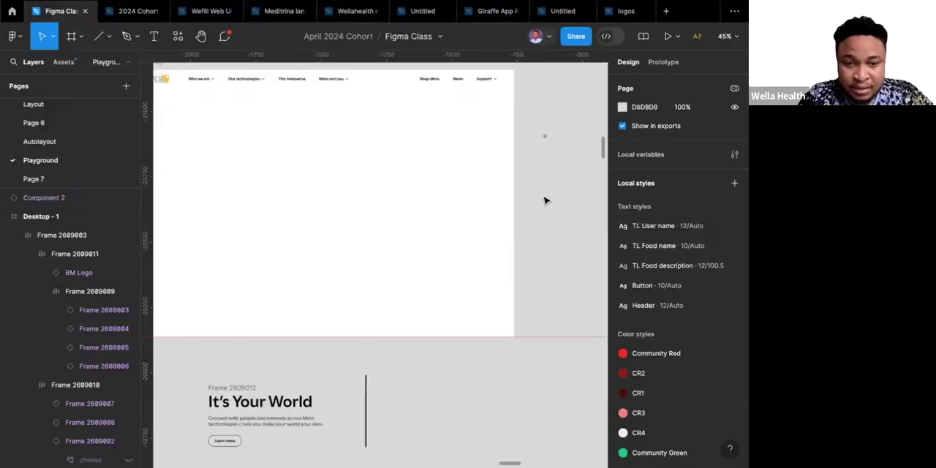
{"action": "left_click", "coordinate": [545, 137]}
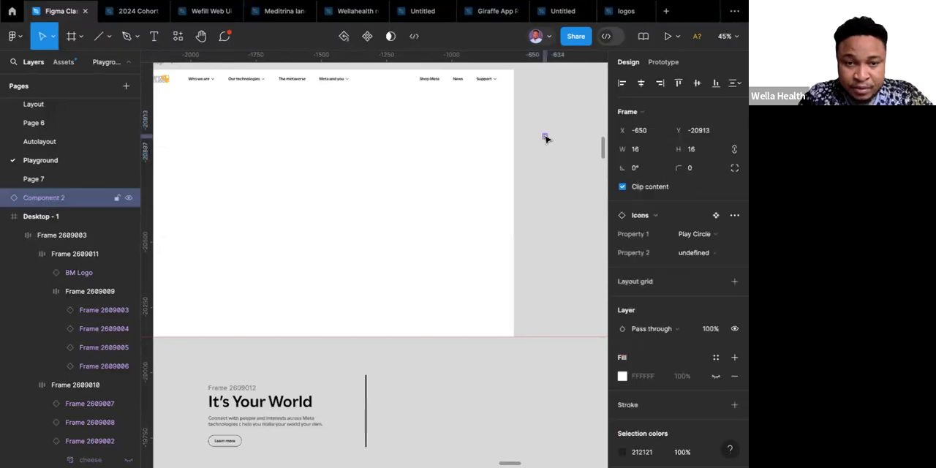
{"action": "left_click_drag", "start_coordinate": [545, 137], "coordinate": [378, 448]}
{"action": "scroll", "coordinate": [379, 449], "scroll_direction": "left", "scroll_amount": 2}
{"action": "scroll", "coordinate": [379, 449], "scroll_direction": "down", "scroll_amount": 1}
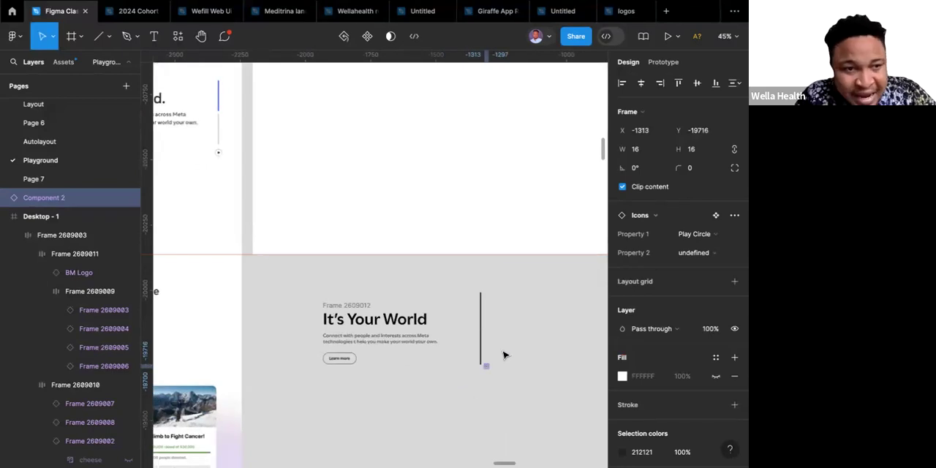
{"action": "scroll", "coordinate": [503, 355], "scroll_direction": "up", "scroll_amount": 3}
{"action": "scroll", "coordinate": [503, 355], "scroll_direction": "up", "scroll_amount": 5}
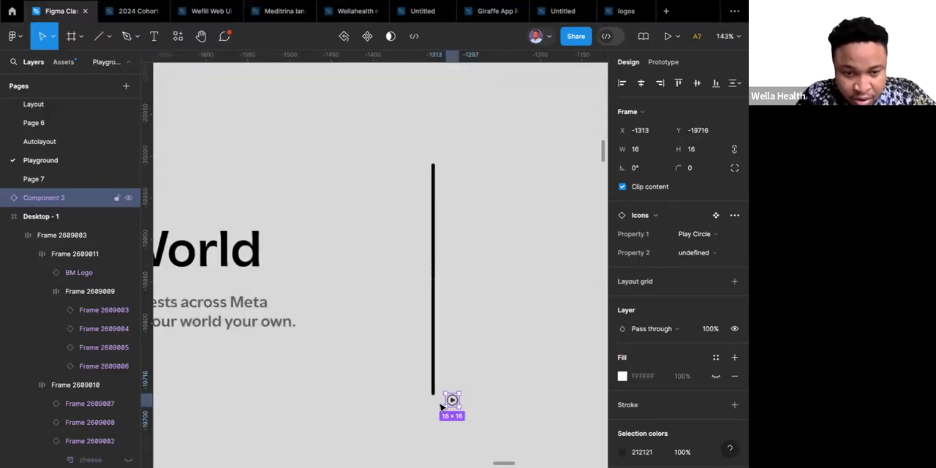
{"action": "left_click_drag", "start_coordinate": [437, 408], "coordinate": [436, 414]}
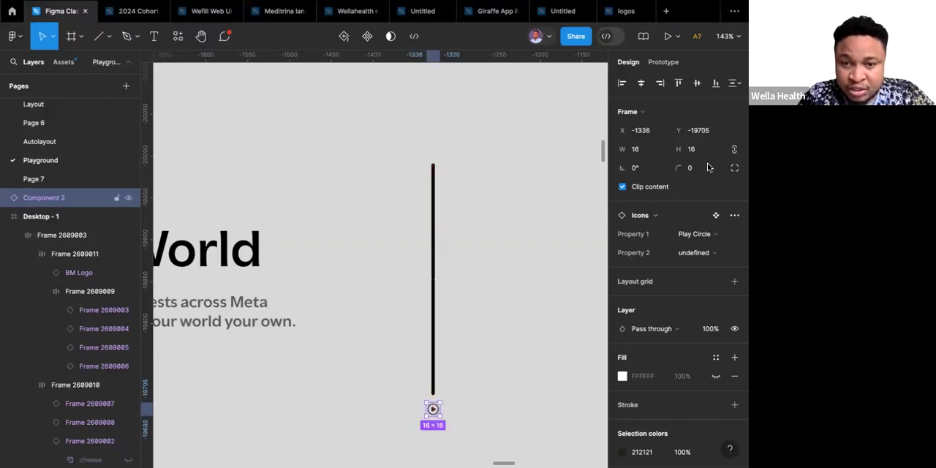
Resize the play circle instance below the slider line to 24 × 24.
{"action": "left_click", "coordinate": [639, 154]}
{"action": "type", "text": "24"}
{"action": "key", "text": "Return"}
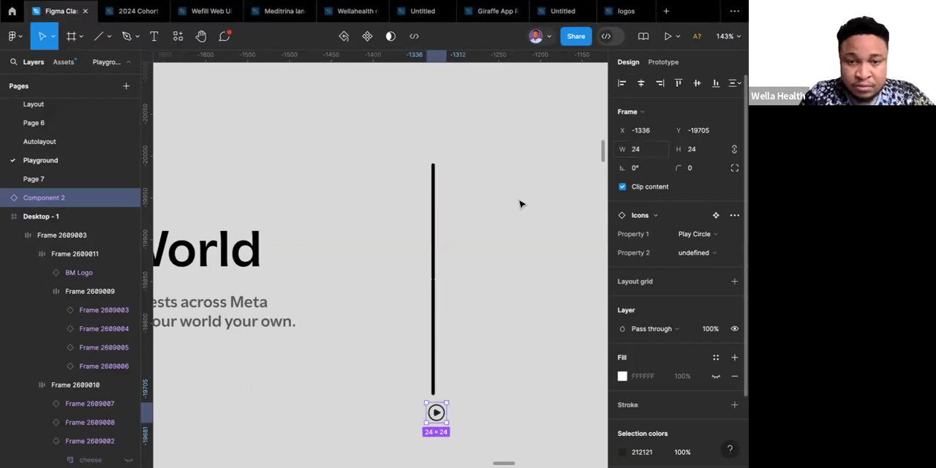
{"action": "left_click", "coordinate": [502, 235]}
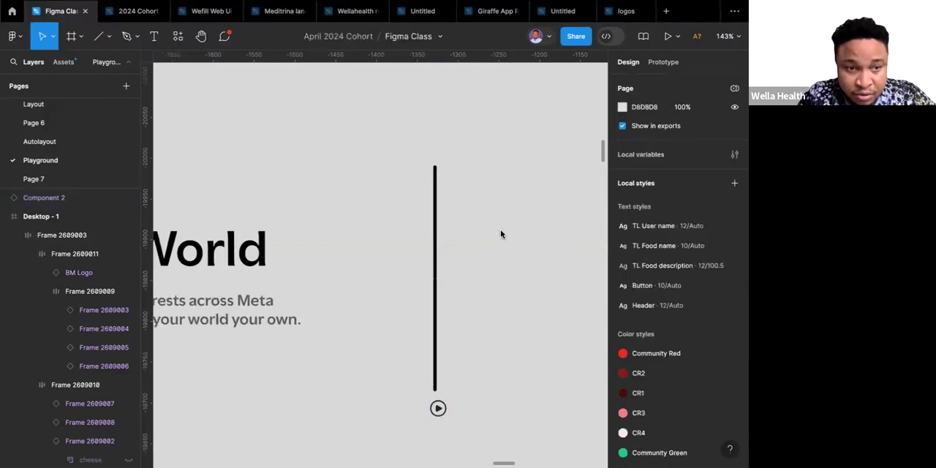
Resize the play circle instance below the slider line to 26 × 26.
{"action": "scroll", "coordinate": [500, 234], "scroll_direction": "down", "scroll_amount": 5}
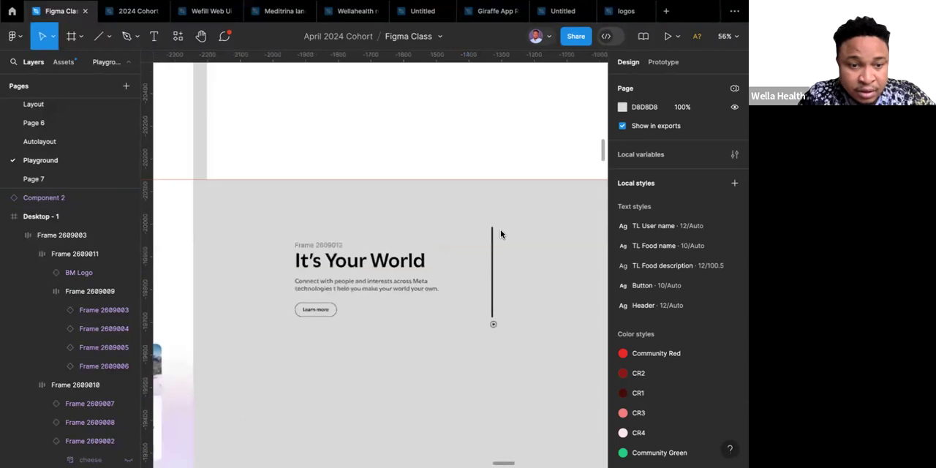
{"action": "scroll", "coordinate": [500, 234], "scroll_direction": "up", "scroll_amount": 5}
{"action": "scroll", "coordinate": [500, 234], "scroll_direction": "left", "scroll_amount": 3}
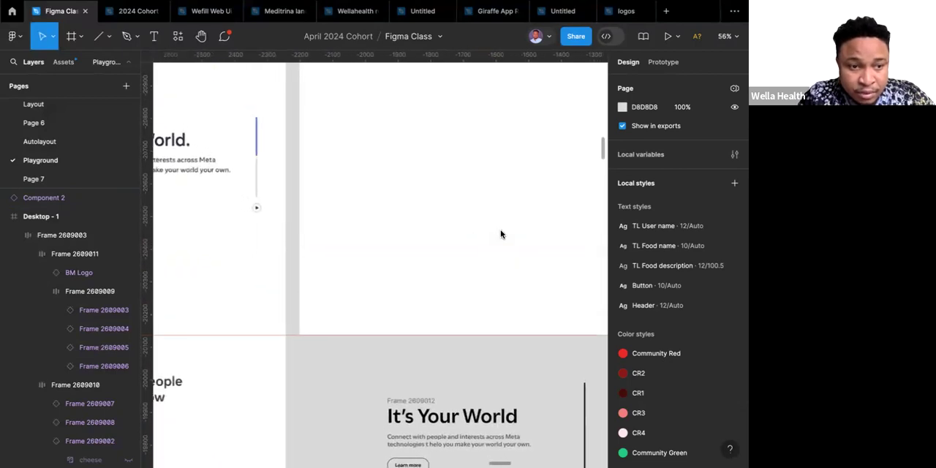
{"action": "scroll", "coordinate": [501, 234], "scroll_direction": "down", "scroll_amount": 5}
{"action": "scroll", "coordinate": [501, 234], "scroll_direction": "right", "scroll_amount": 3}
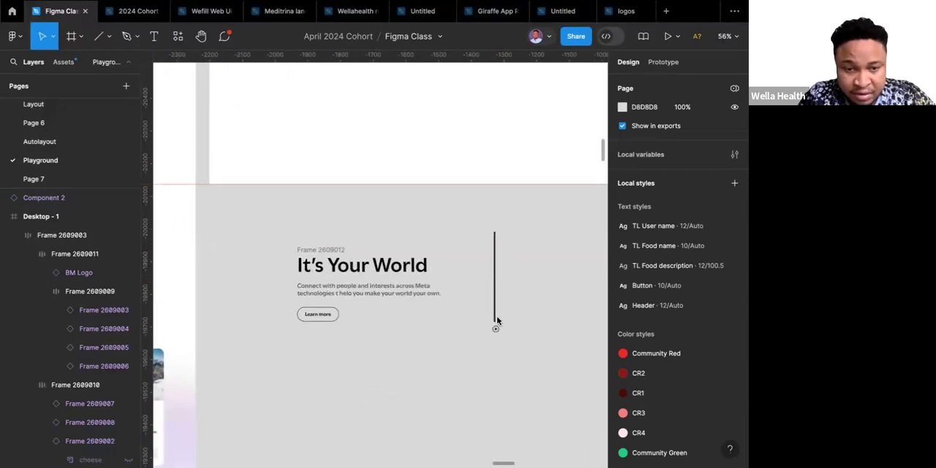
{"action": "scroll", "coordinate": [496, 317], "scroll_direction": "down", "scroll_amount": 3}
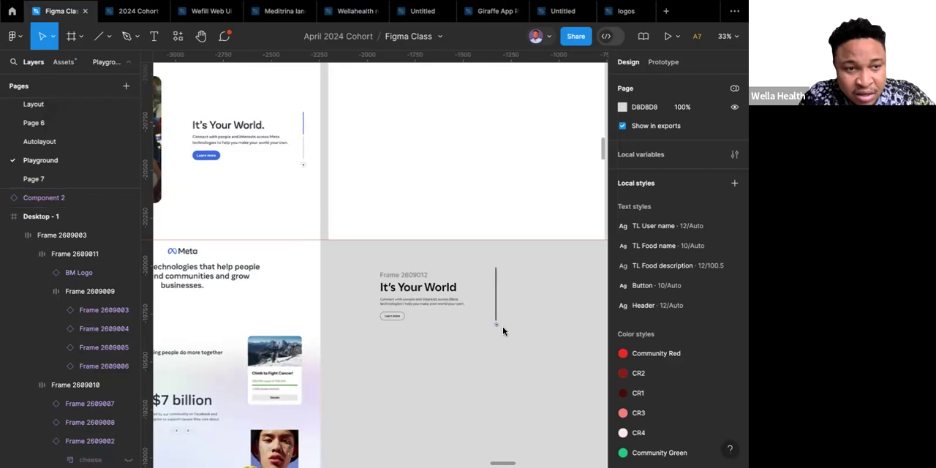
{"action": "scroll", "coordinate": [502, 325], "scroll_direction": "up", "scroll_amount": 5}
{"action": "left_click", "coordinate": [479, 318]}
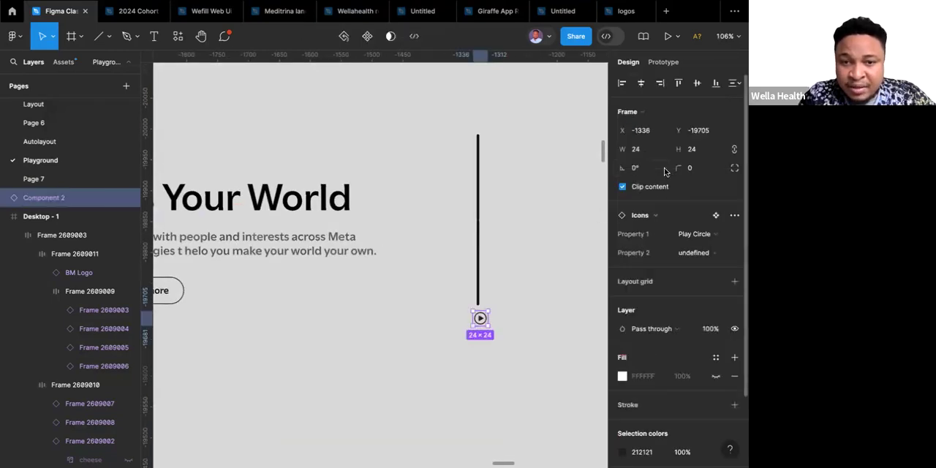
{"action": "left_click", "coordinate": [643, 151]}
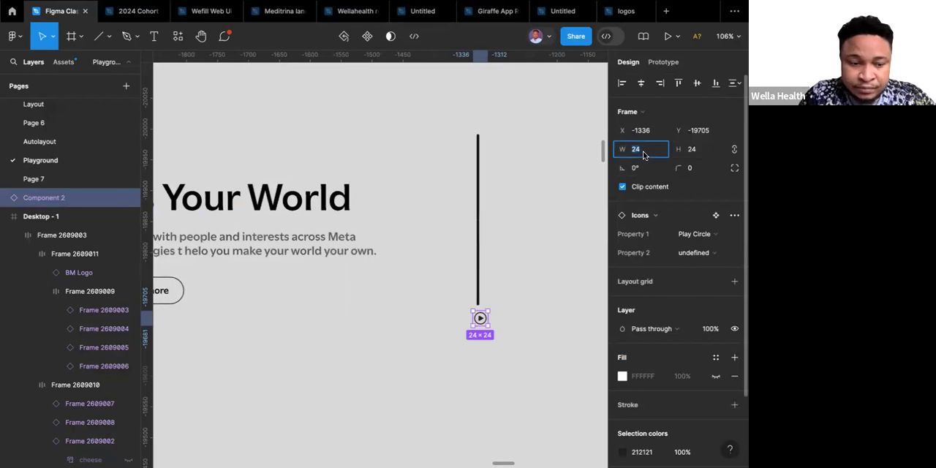
{"action": "type", "text": "28"}
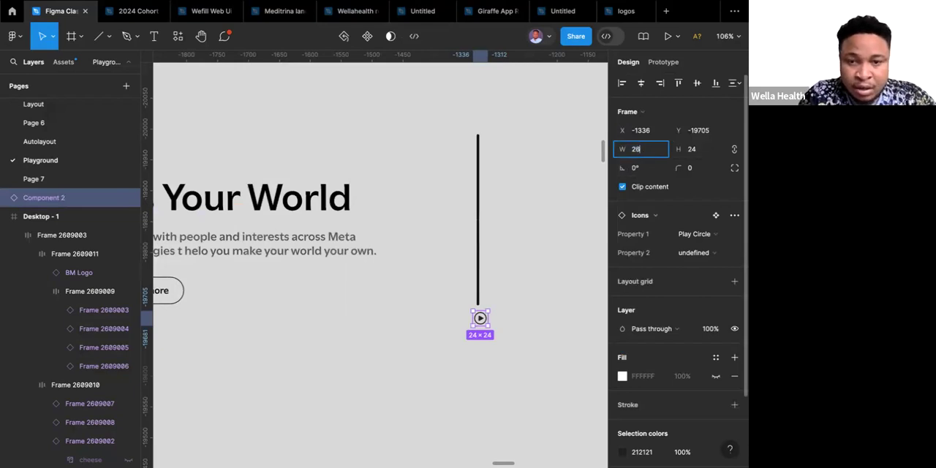
{"action": "key", "text": "Return"}
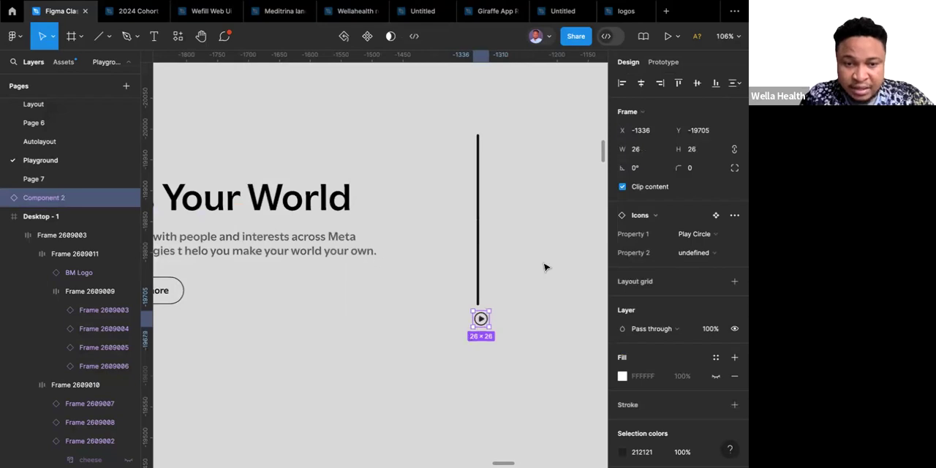
Detach the play circle instance from its Icons main component.
{"action": "scroll", "coordinate": [544, 265], "scroll_direction": "up", "scroll_amount": 5}
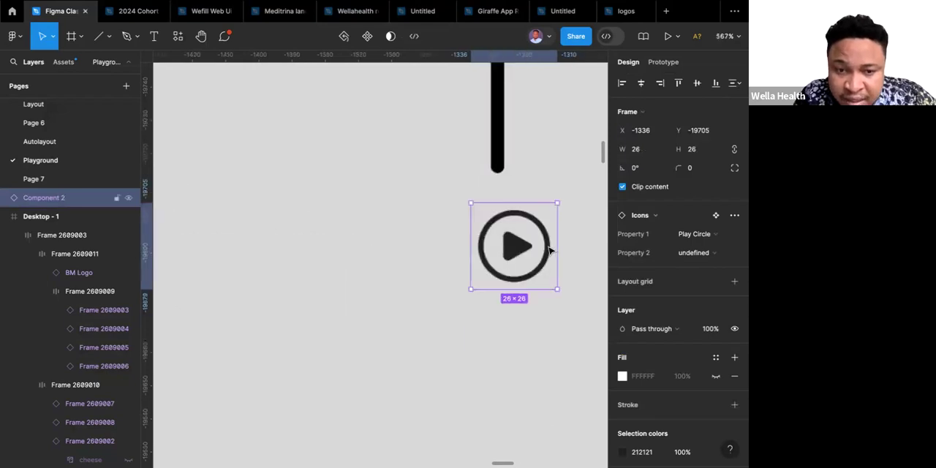
{"action": "double_click", "coordinate": [549, 251]}
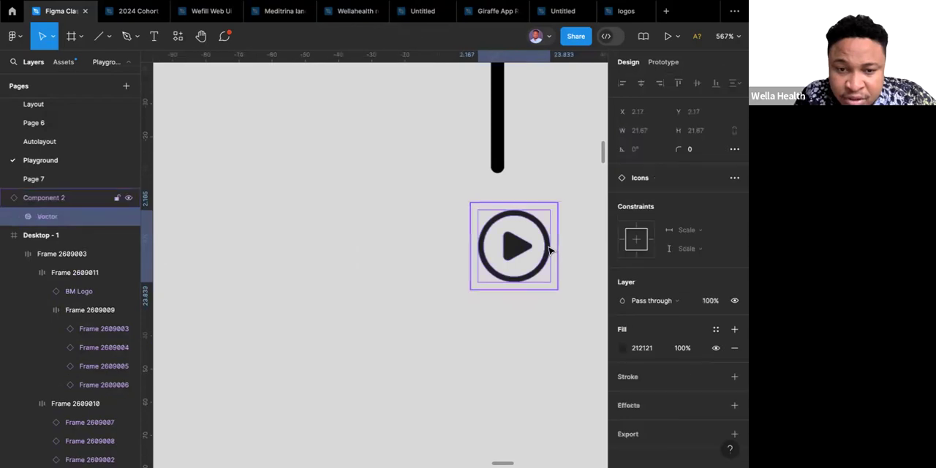
{"action": "scroll", "coordinate": [551, 248], "scroll_direction": "up", "scroll_amount": 4}
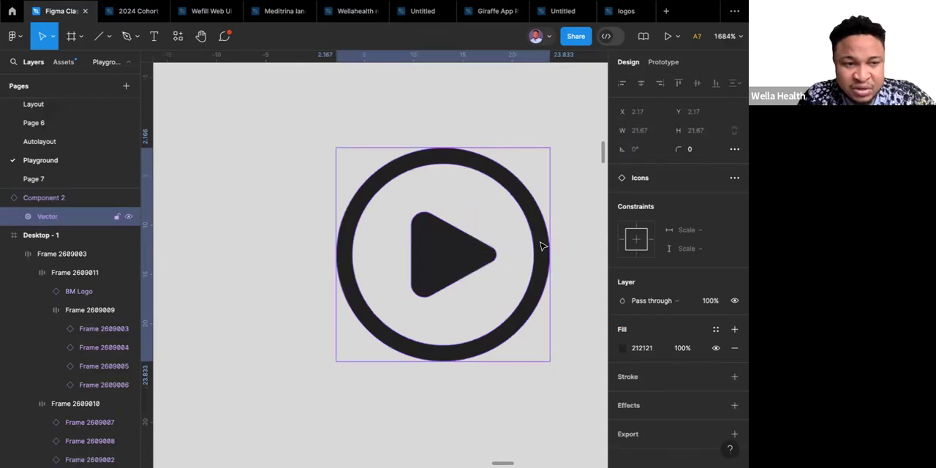
{"action": "scroll", "coordinate": [542, 246], "scroll_direction": "down", "scroll_amount": 4}
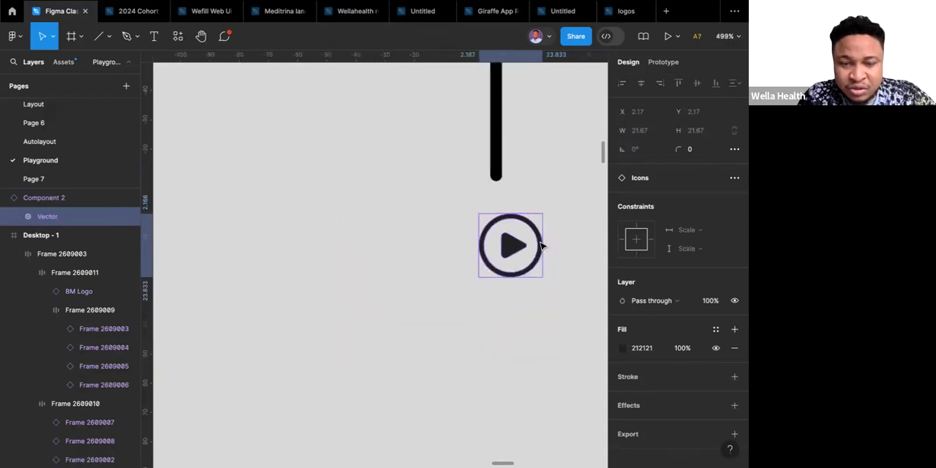
{"action": "left_click", "coordinate": [434, 258]}
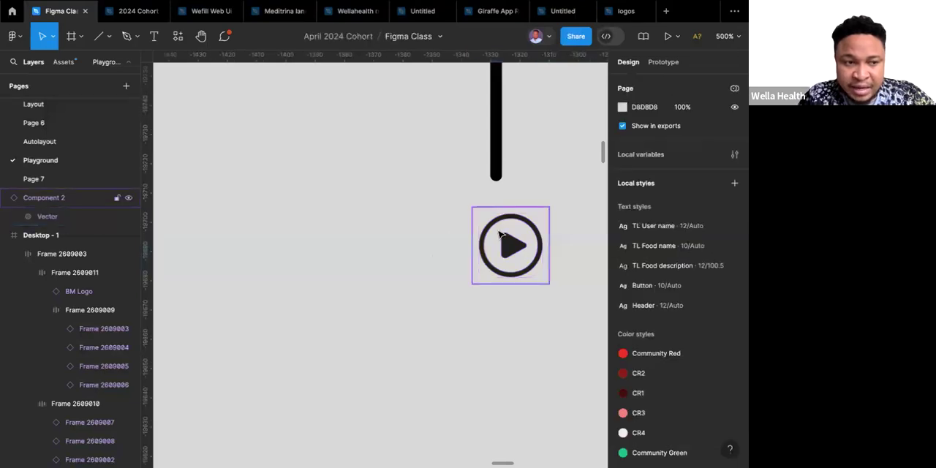
{"action": "left_click", "coordinate": [499, 234]}
{"action": "right_click", "coordinate": [500, 234]}
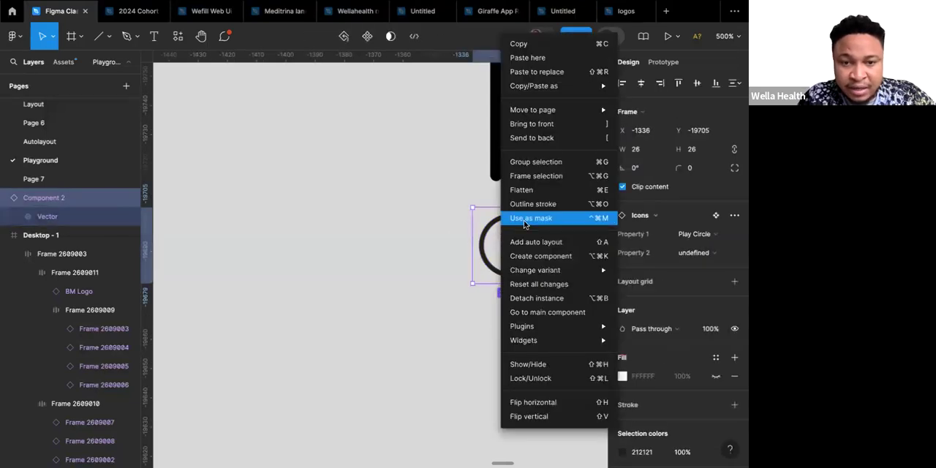
{"action": "left_click", "coordinate": [523, 298]}
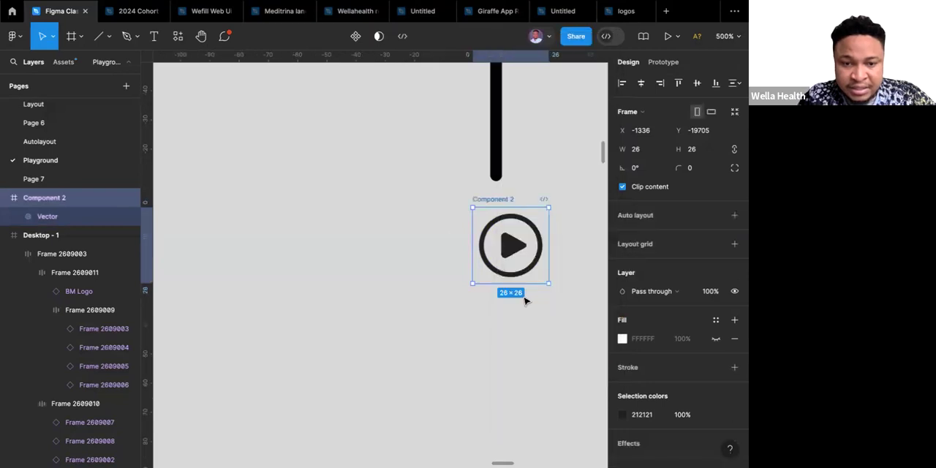
Open the vector inside the detached play circle frame for vector editing.
{"action": "key", "text": "Escape"}
{"action": "left_click", "coordinate": [539, 253]}
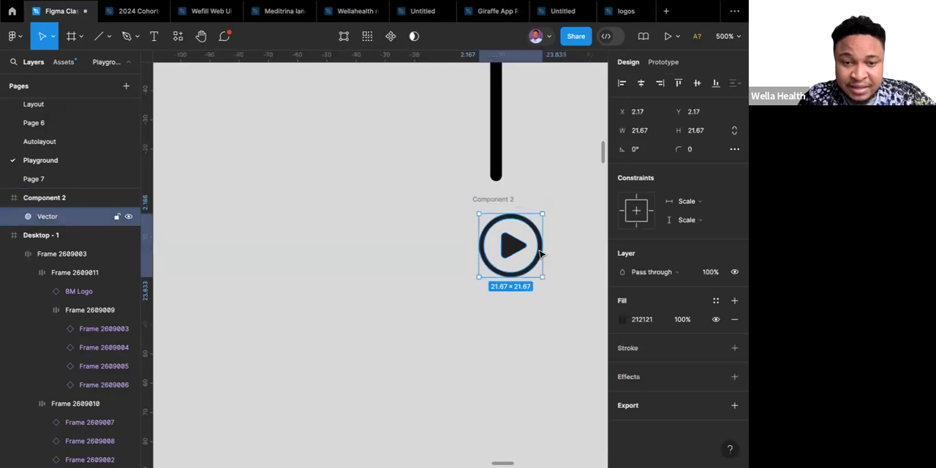
{"action": "double_click", "coordinate": [538, 254]}
{"action": "scroll", "coordinate": [539, 253], "scroll_direction": "up", "scroll_amount": 10}
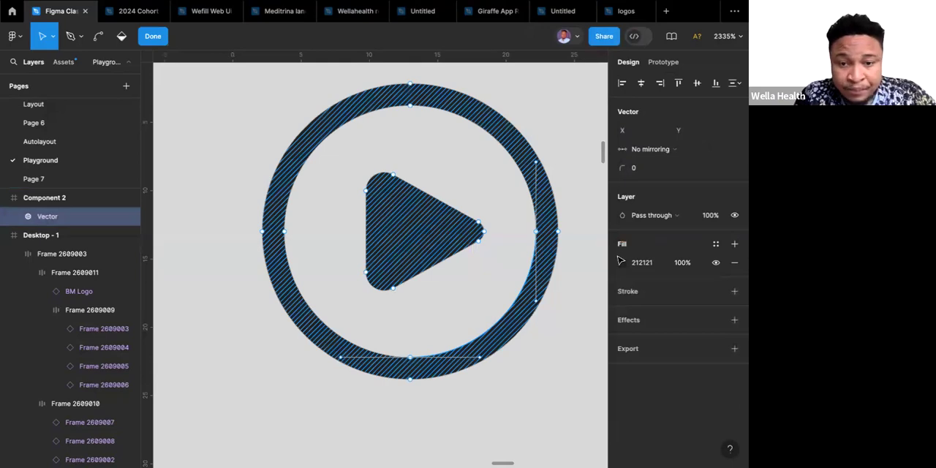
Try to recolour the play circle's outer ring with the fill 796262 in vector editing, and undo the colour change.
{"action": "left_click", "coordinate": [121, 36]}
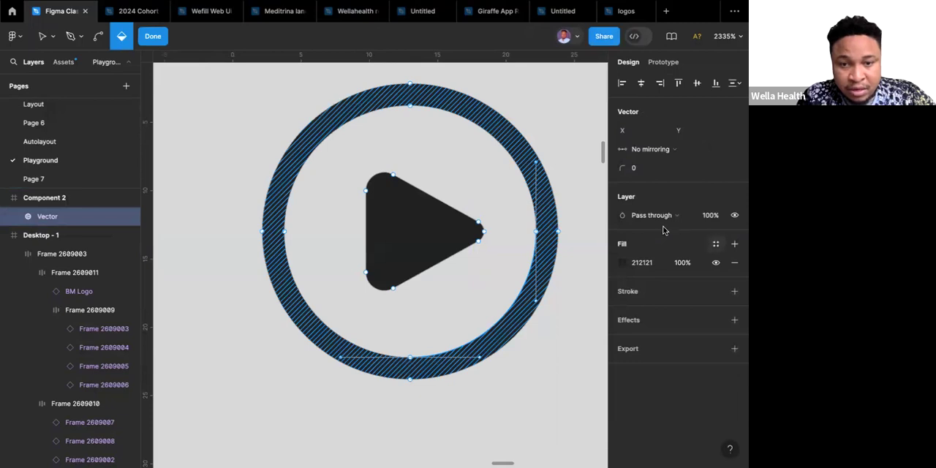
{"action": "left_click", "coordinate": [622, 263]}
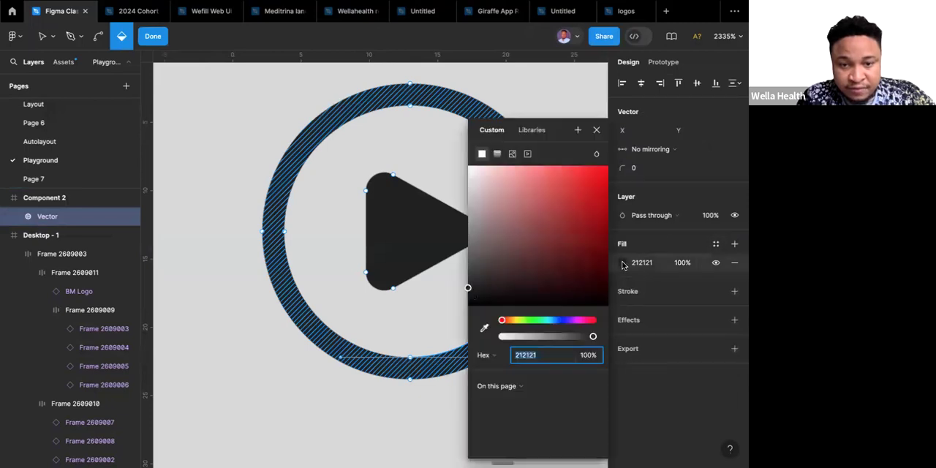
{"action": "left_click", "coordinate": [494, 241]}
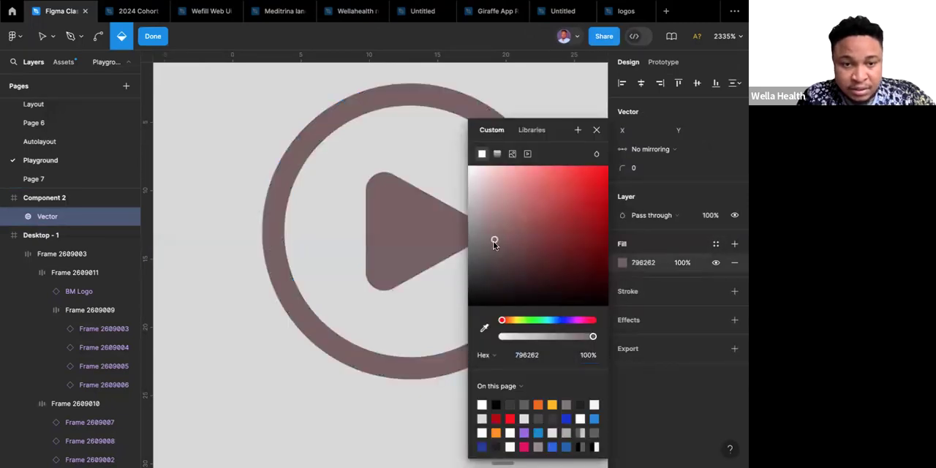
{"action": "key", "text": "shift+p"}
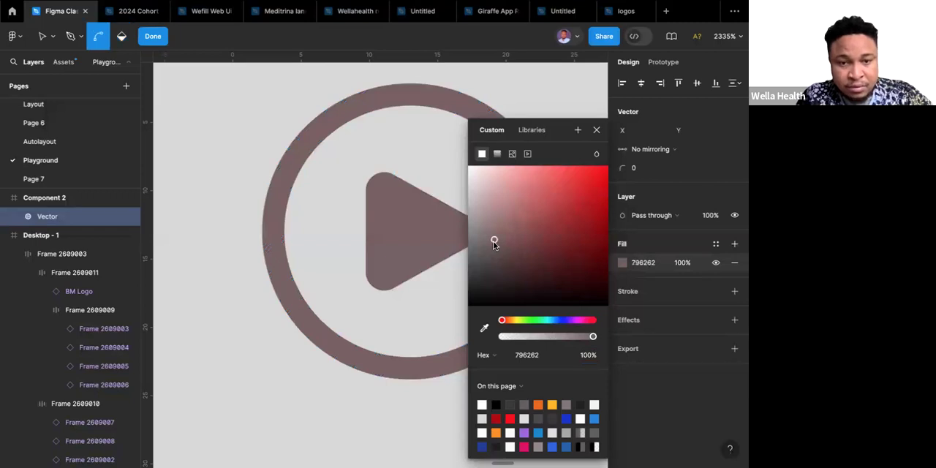
{"action": "key", "text": "ctrl+z"}
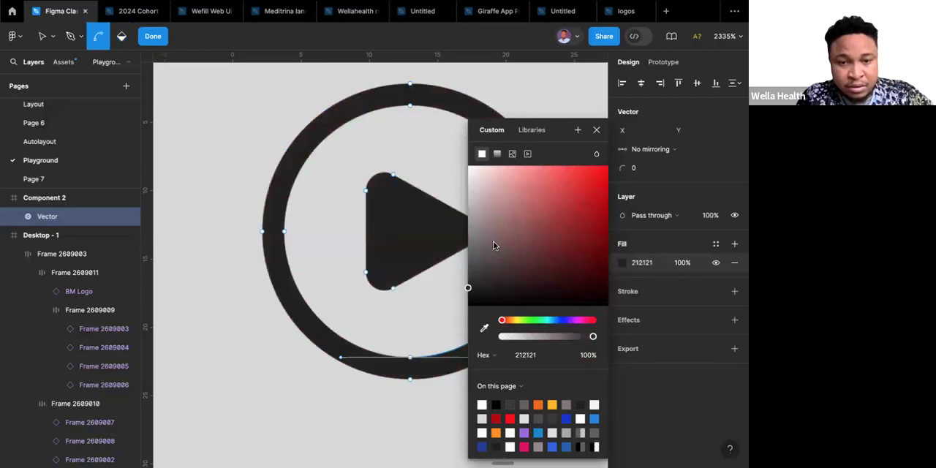
Remove and reapply the outer ring's fill with the Paint bucket so it can be coloured separately from the play triangle.
{"action": "key", "text": "b"}
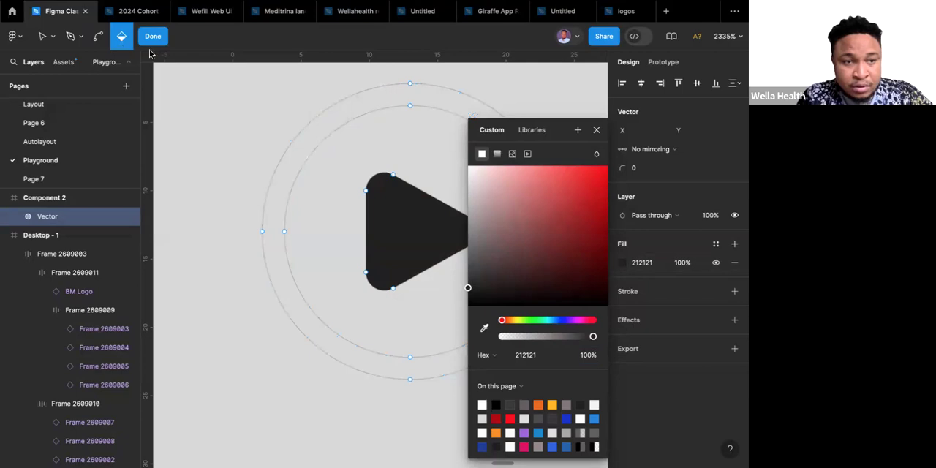
{"action": "left_click", "coordinate": [363, 105]}
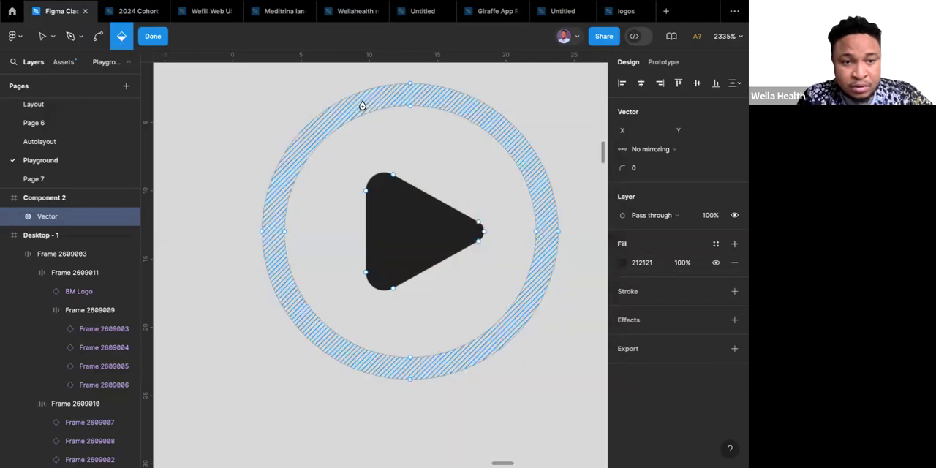
{"action": "left_click", "coordinate": [362, 105]}
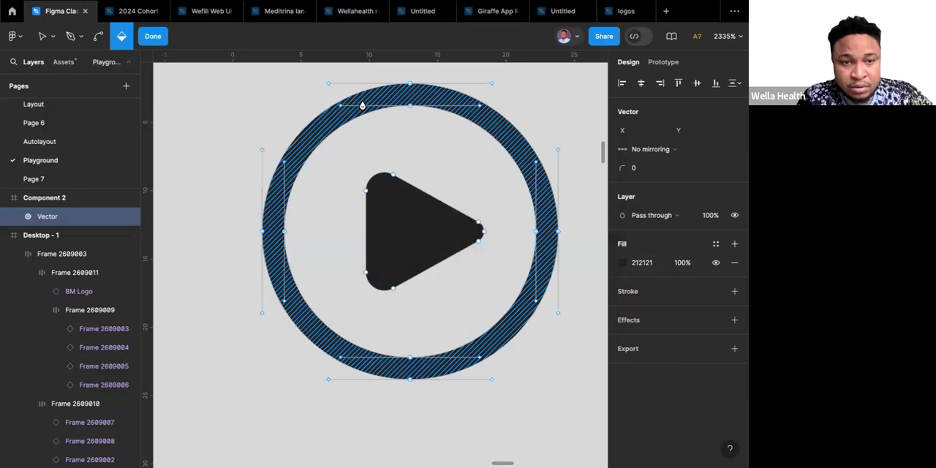
Try the grey fill 929292 on the play circle's outer ring and undo the colour changes.
{"action": "left_click", "coordinate": [622, 262]}
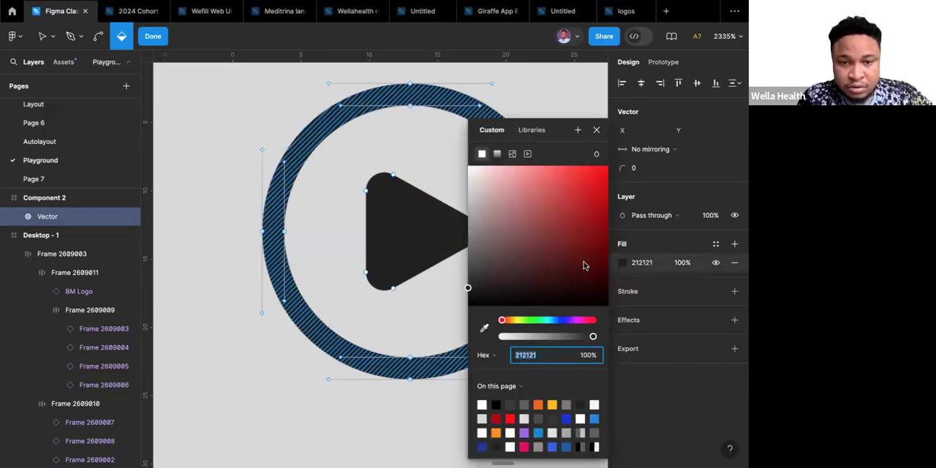
{"action": "left_click", "coordinate": [472, 228]}
{"action": "left_click_drag", "start_coordinate": [464, 230], "coordinate": [453, 231]}
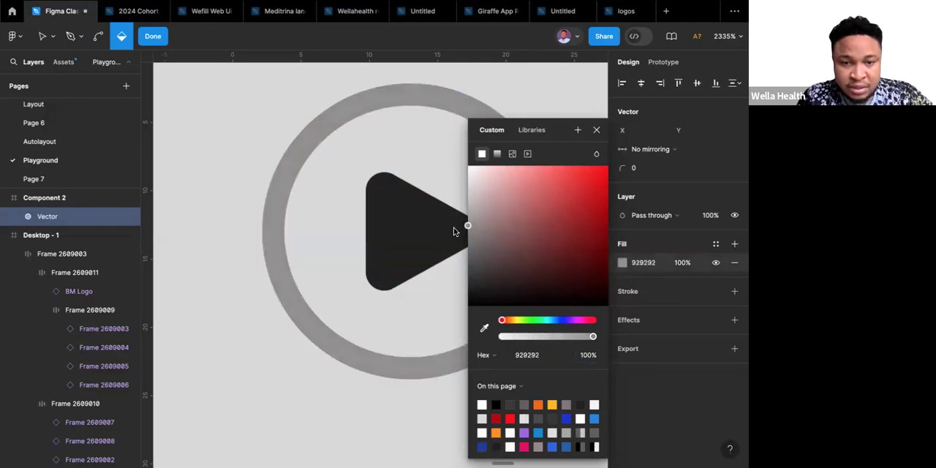
{"action": "key", "text": "ctrl+z"}
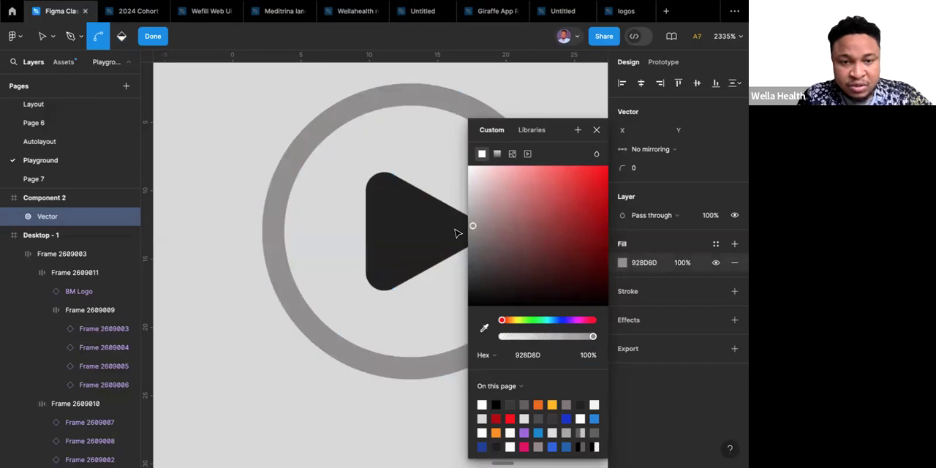
{"action": "key", "text": "ctrl+z"}
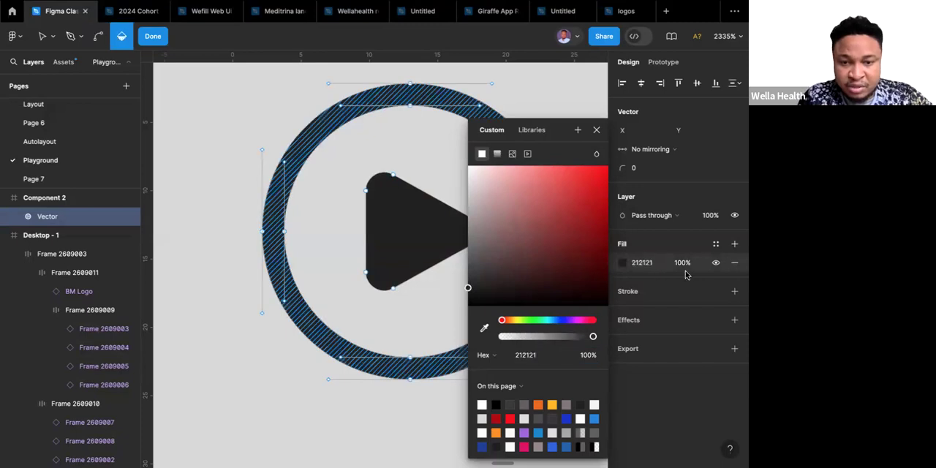
Set the outer ring's 212121 fill to 50% opacity and finish editing the play circle vector.
{"action": "left_click", "coordinate": [688, 263]}
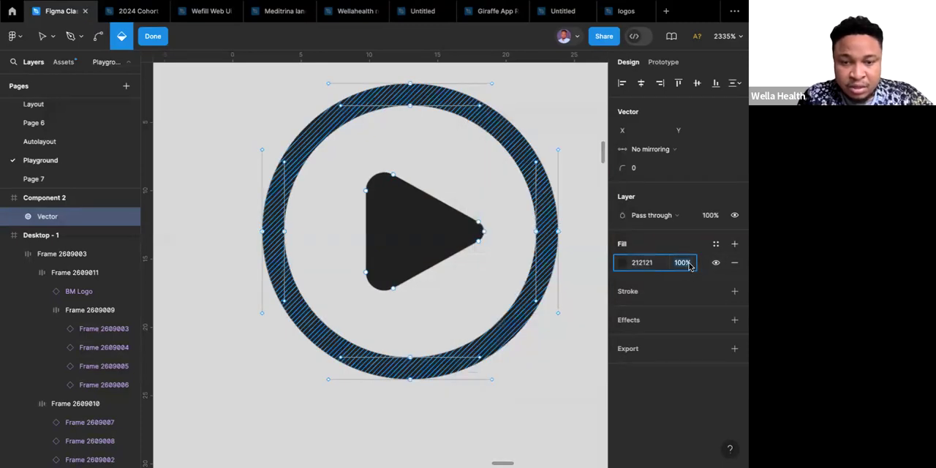
{"action": "type", "text": "50"}
{"action": "key", "text": "Return"}
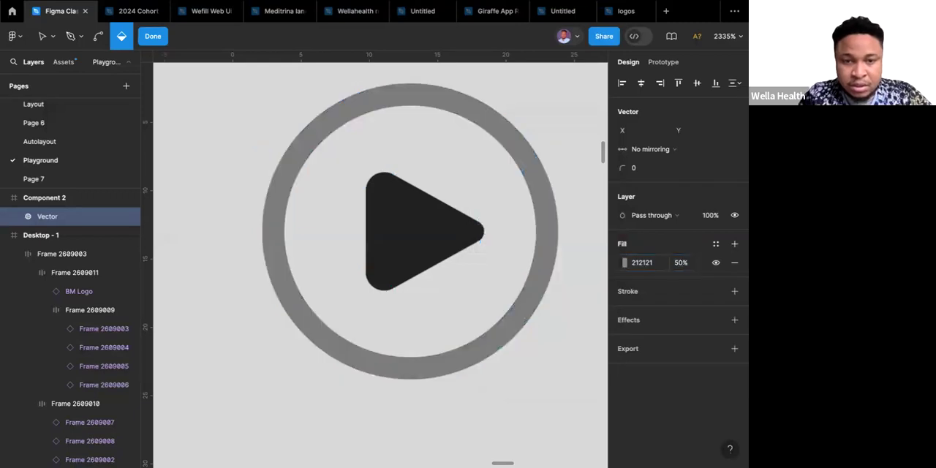
{"action": "key", "text": "Escape"}
{"action": "key", "text": "Escape"}
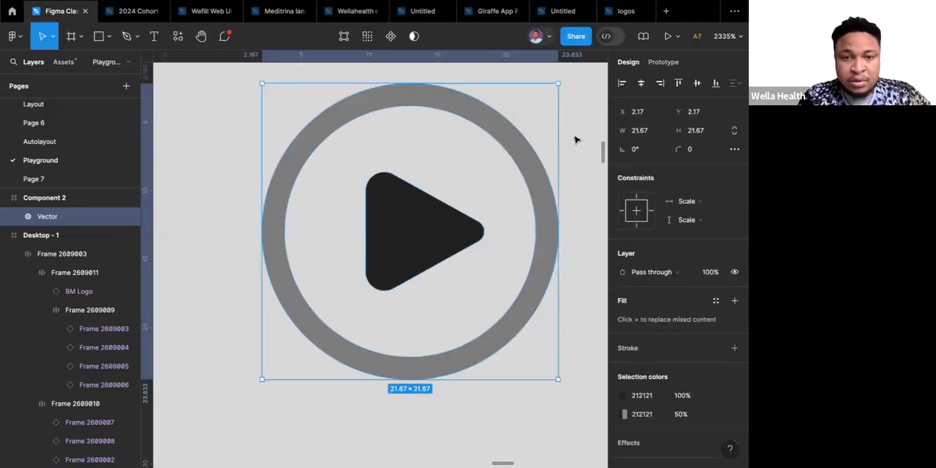
{"action": "key", "text": "Escape"}
{"action": "scroll", "coordinate": [574, 141], "scroll_direction": "down", "scroll_amount": 15}
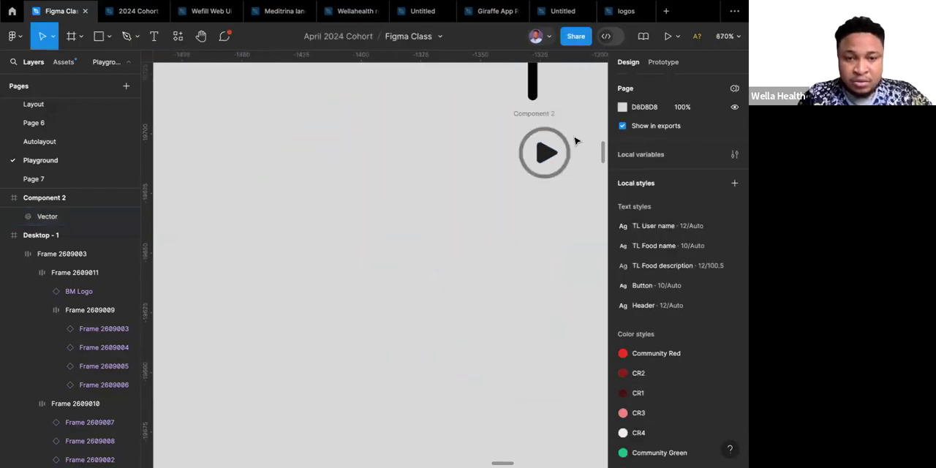
{"action": "scroll", "coordinate": [575, 141], "scroll_direction": "down", "scroll_amount": 6}
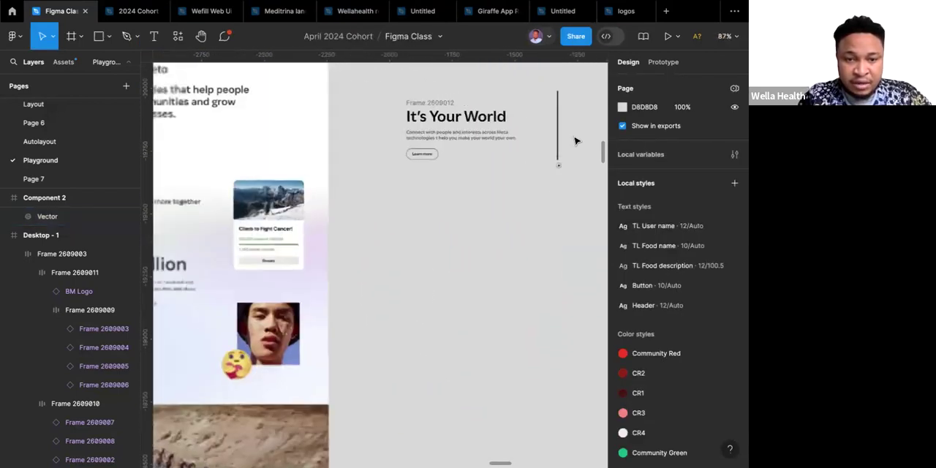
{"action": "scroll", "coordinate": [575, 141], "scroll_direction": "up", "scroll_amount": 3}
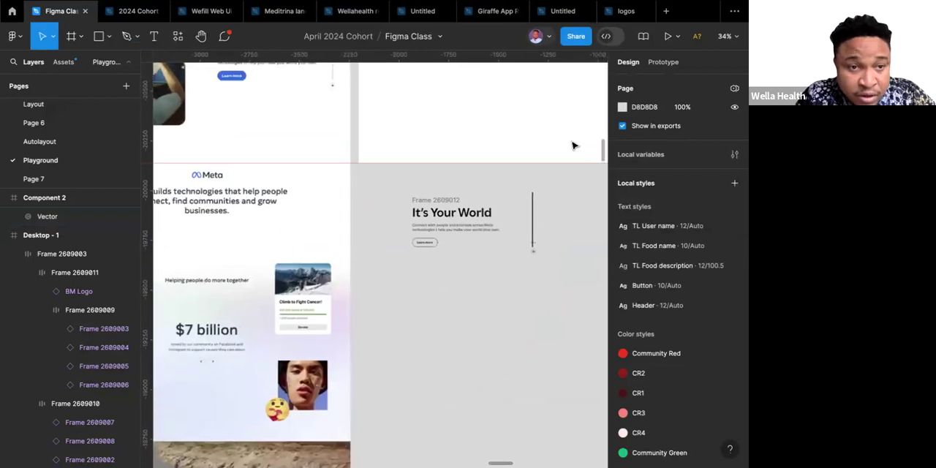
Wrap the two vertical slider lines and the play circle in a vertical auto layout frame with centred alignment.
{"action": "scroll", "coordinate": [531, 261], "scroll_direction": "up", "scroll_amount": 6}
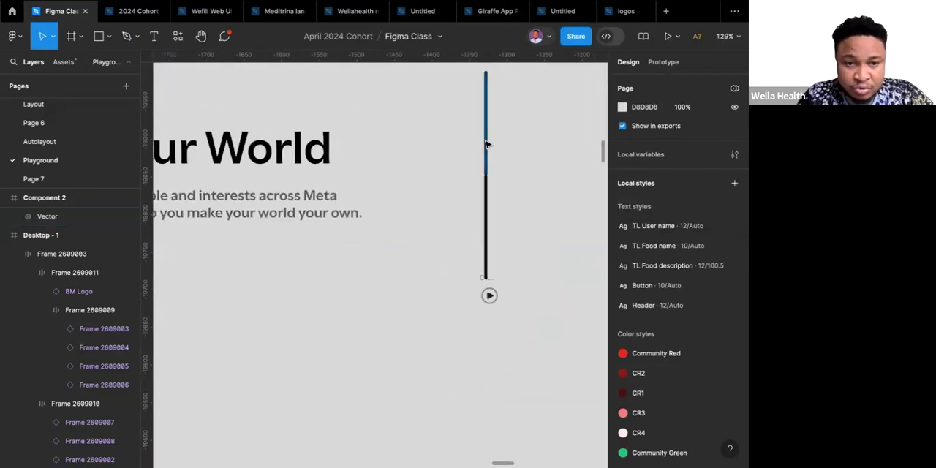
{"action": "scroll", "coordinate": [492, 179], "scroll_direction": "down", "scroll_amount": 5}
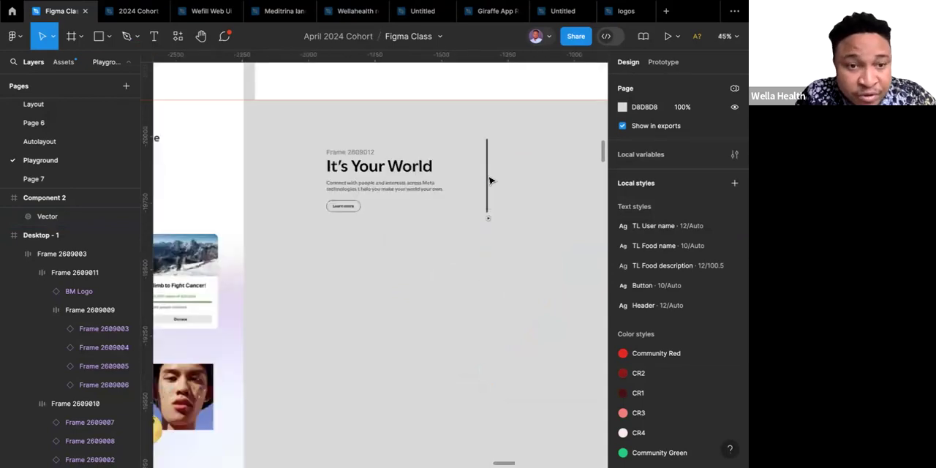
{"action": "scroll", "coordinate": [488, 178], "scroll_direction": "up", "scroll_amount": 3}
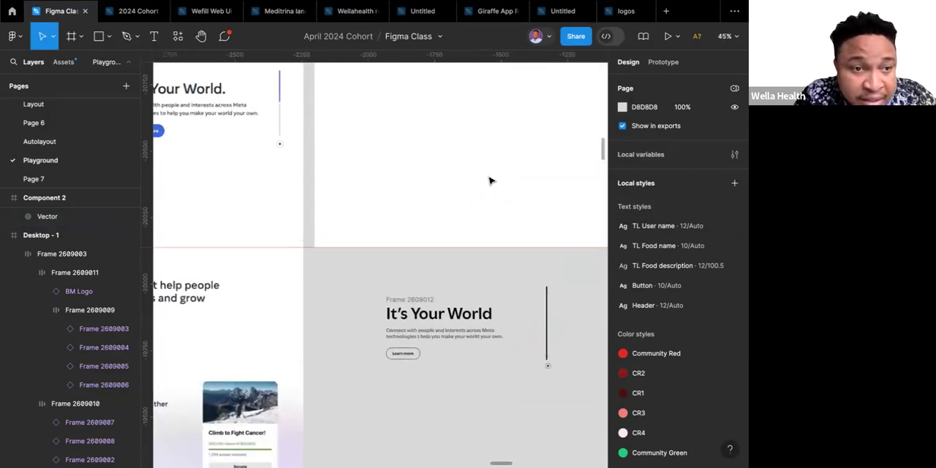
{"action": "scroll", "coordinate": [489, 180], "scroll_direction": "down", "scroll_amount": 3}
{"action": "scroll", "coordinate": [489, 180], "scroll_direction": "right", "scroll_amount": 3}
{"action": "left_click_drag", "start_coordinate": [462, 206], "coordinate": [511, 336]}
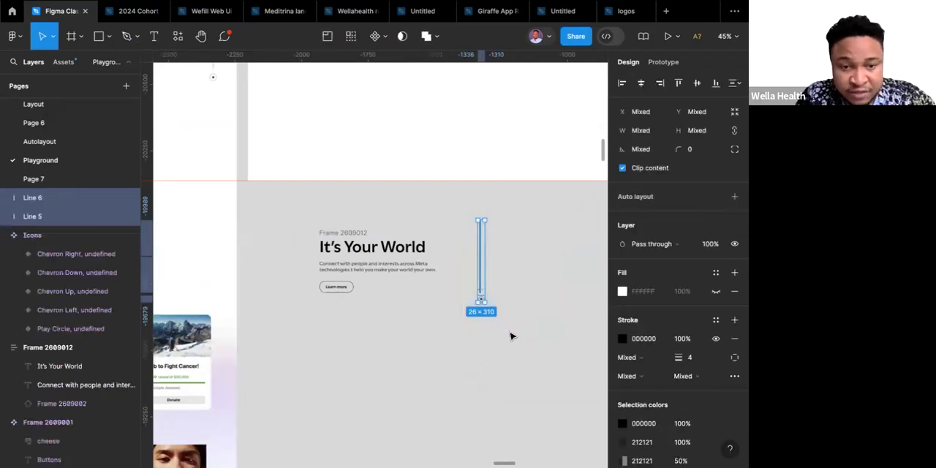
{"action": "key", "text": "shift+a"}
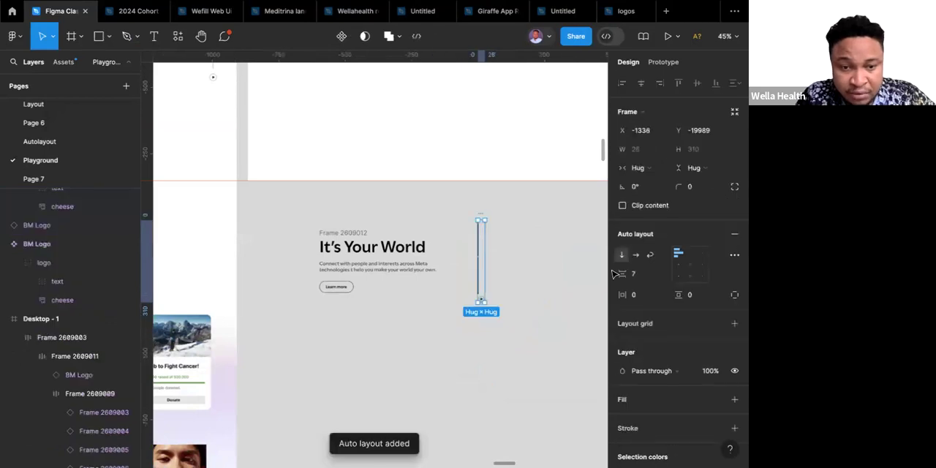
{"action": "left_click", "coordinate": [690, 265]}
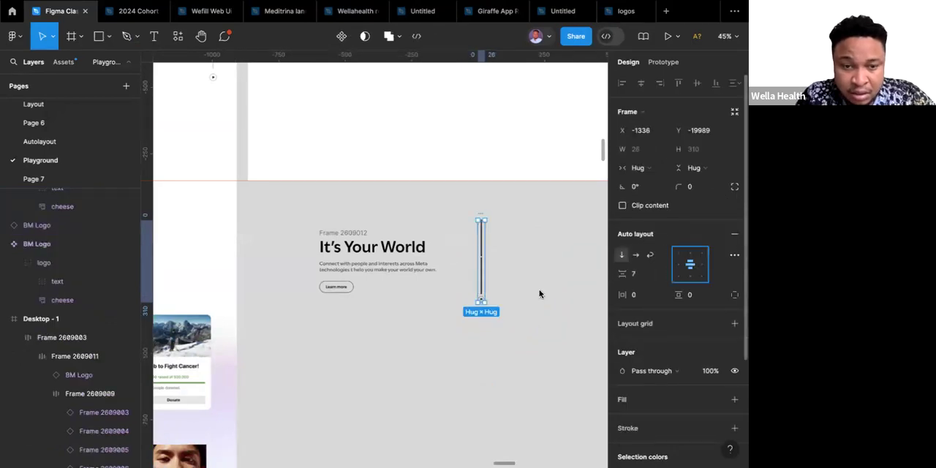
Extend the slider's auto layout frame downward to a fixed height of about 441.
{"action": "scroll", "coordinate": [490, 280], "scroll_direction": "up", "scroll_amount": 5}
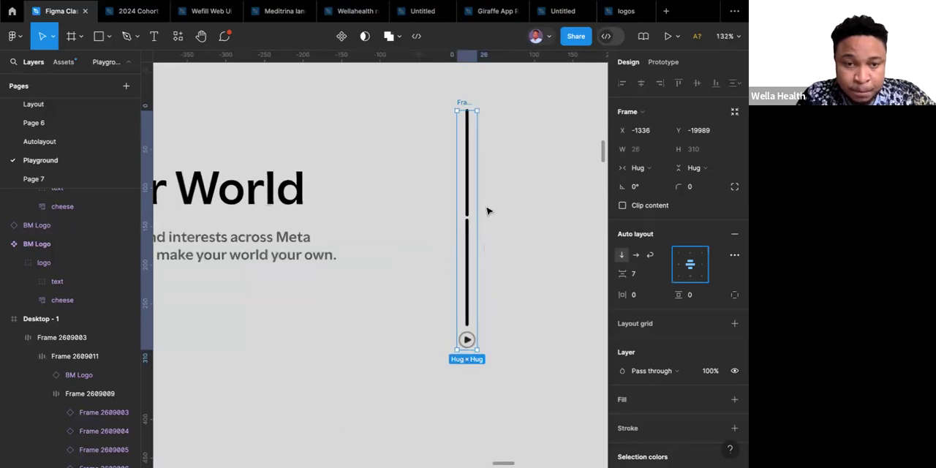
{"action": "scroll", "coordinate": [474, 196], "scroll_direction": "down", "scroll_amount": 5}
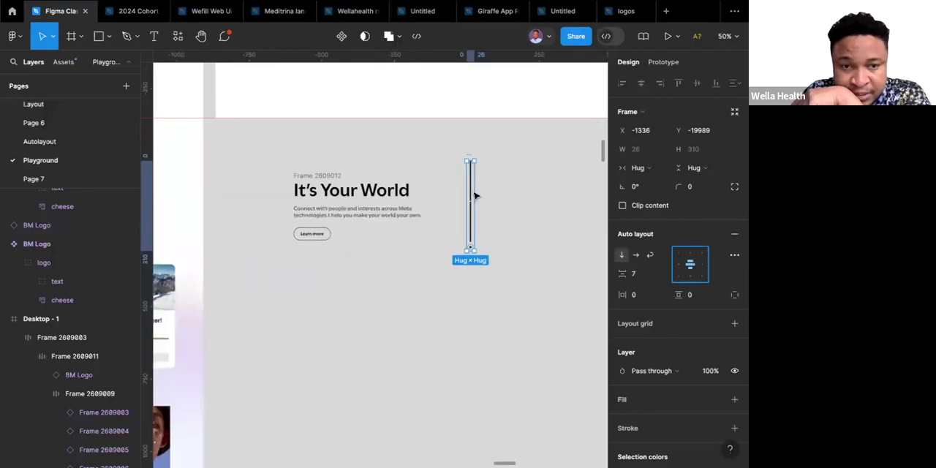
{"action": "scroll", "coordinate": [474, 196], "scroll_direction": "up", "scroll_amount": 5}
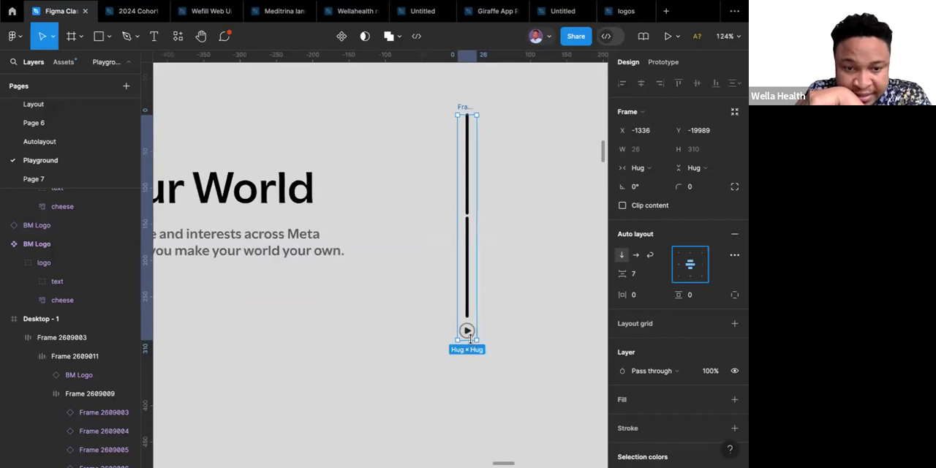
{"action": "left_click_drag", "start_coordinate": [472, 397], "coordinate": [474, 434]}
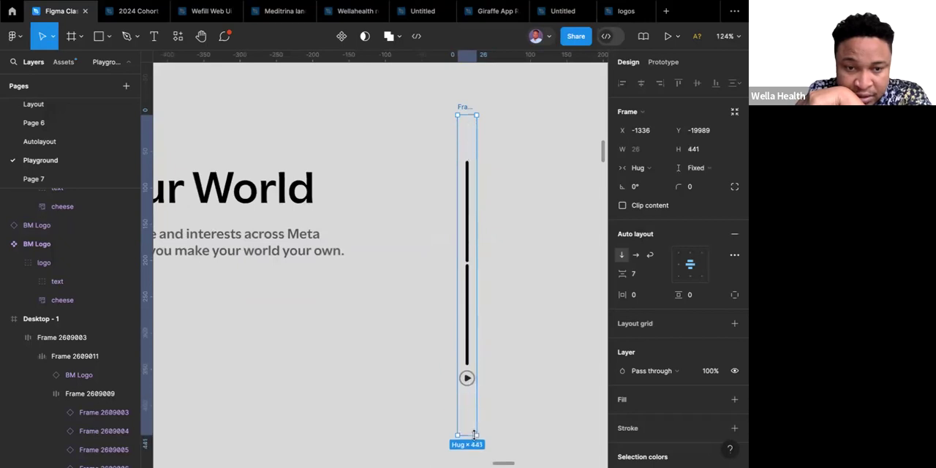
Set both slider lines to fill the container height of their frame.
{"action": "left_click", "coordinate": [468, 282]}
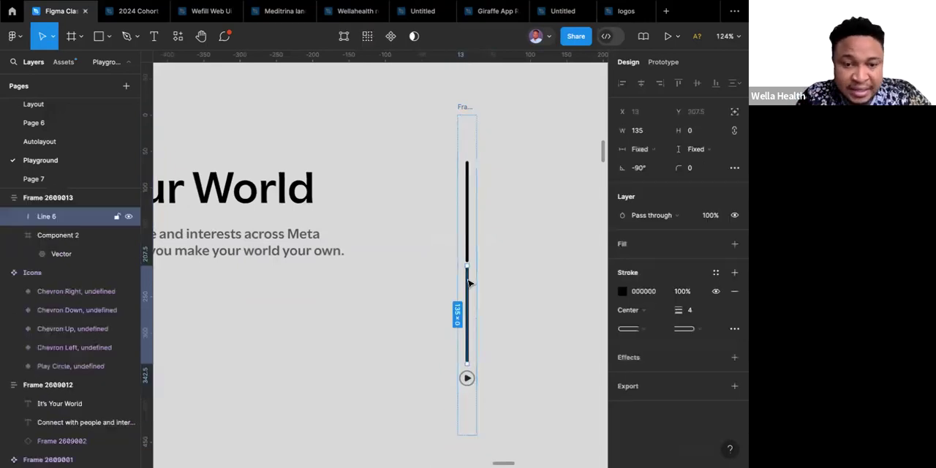
{"action": "left_click", "coordinate": [468, 238], "text": "shift"}
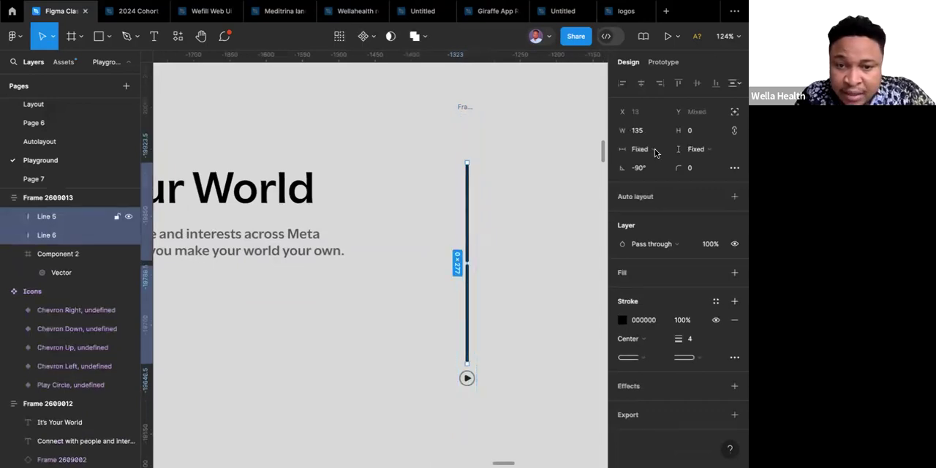
{"action": "left_click", "coordinate": [713, 151]}
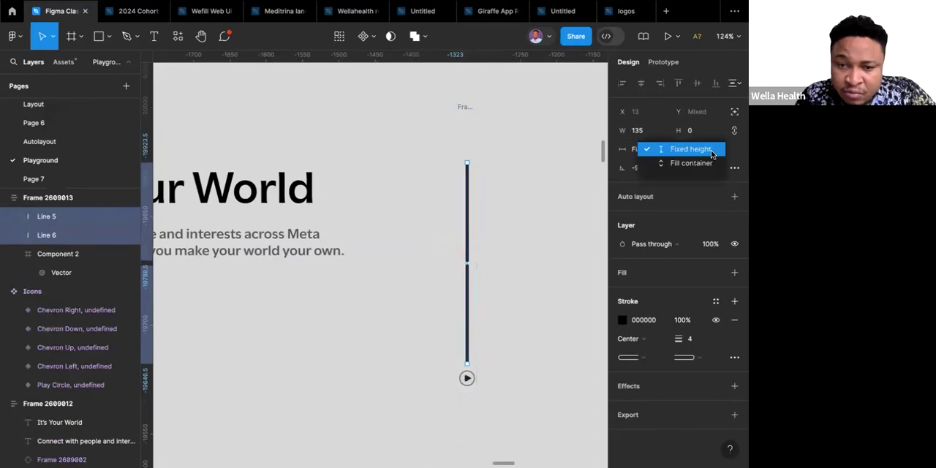
{"action": "left_click", "coordinate": [690, 162]}
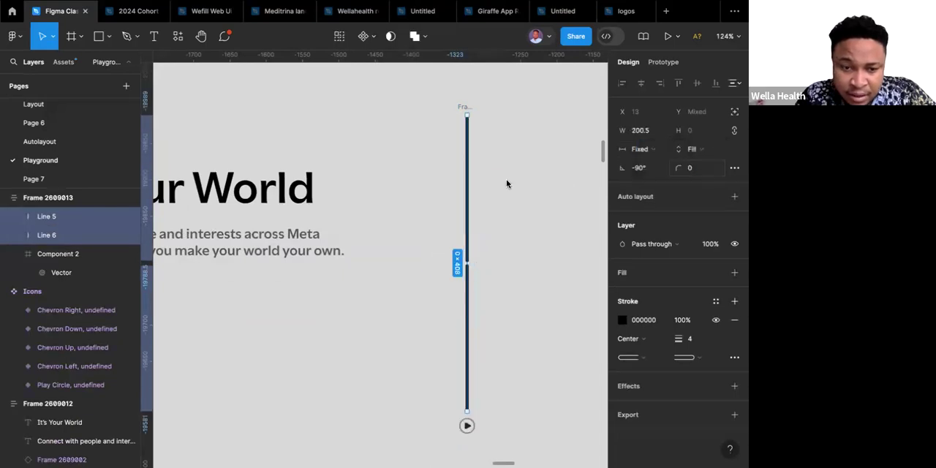
Shorten the slider frame from its upper edge to a height of about 352.
{"action": "left_click", "coordinate": [462, 108]}
{"action": "left_click", "coordinate": [462, 107]}
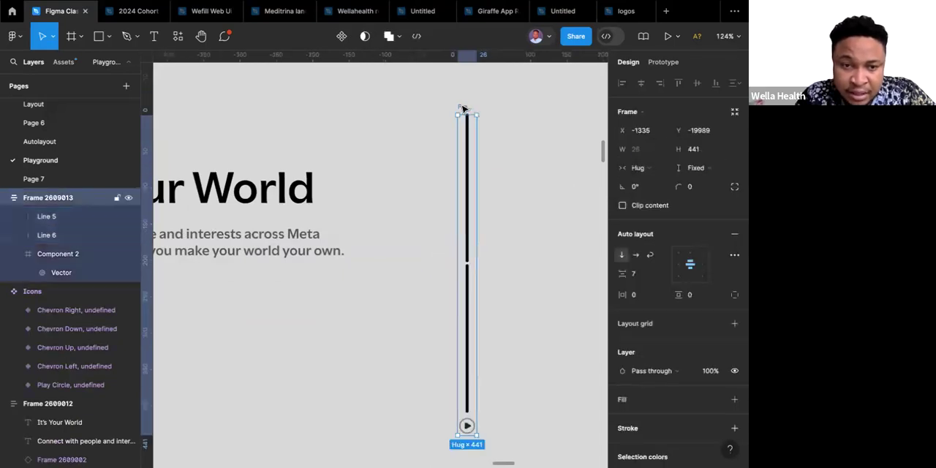
{"action": "left_click_drag", "start_coordinate": [470, 115], "coordinate": [474, 179]}
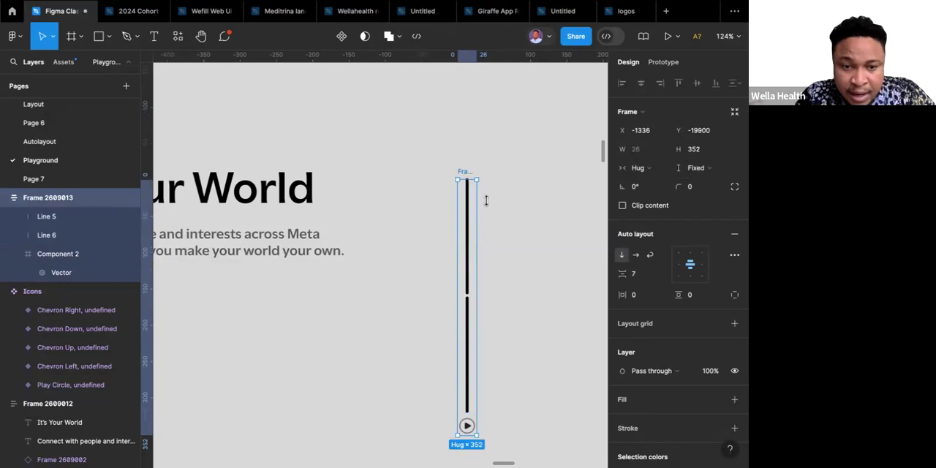
{"action": "scroll", "coordinate": [487, 205], "scroll_direction": "down", "scroll_amount": 3}
{"action": "scroll", "coordinate": [489, 207], "scroll_direction": "up", "scroll_amount": 2}
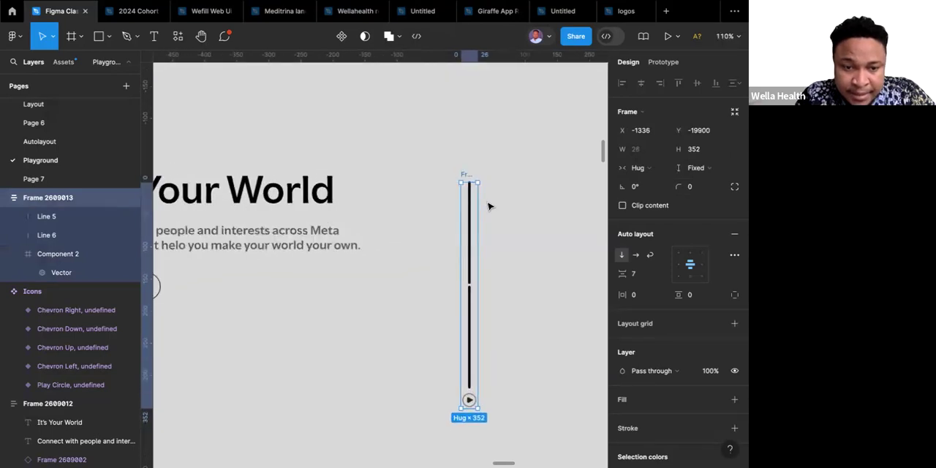
Compare the slider with the reference hero and set its auto layout spacing to 10.
{"action": "scroll", "coordinate": [489, 207], "scroll_direction": "down", "scroll_amount": 5}
{"action": "scroll", "coordinate": [489, 206], "scroll_direction": "up", "scroll_amount": 3}
{"action": "scroll", "coordinate": [489, 206], "scroll_direction": "left", "scroll_amount": 3}
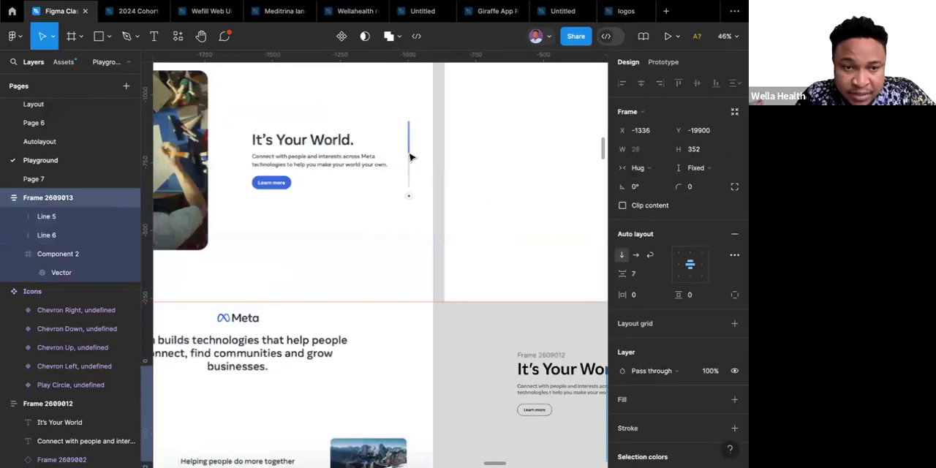
{"action": "scroll", "coordinate": [410, 157], "scroll_direction": "down", "scroll_amount": 3}
{"action": "scroll", "coordinate": [410, 157], "scroll_direction": "right", "scroll_amount": 3}
{"action": "scroll", "coordinate": [410, 157], "scroll_direction": "down", "scroll_amount": 1}
{"action": "scroll", "coordinate": [410, 157], "scroll_direction": "right", "scroll_amount": 1}
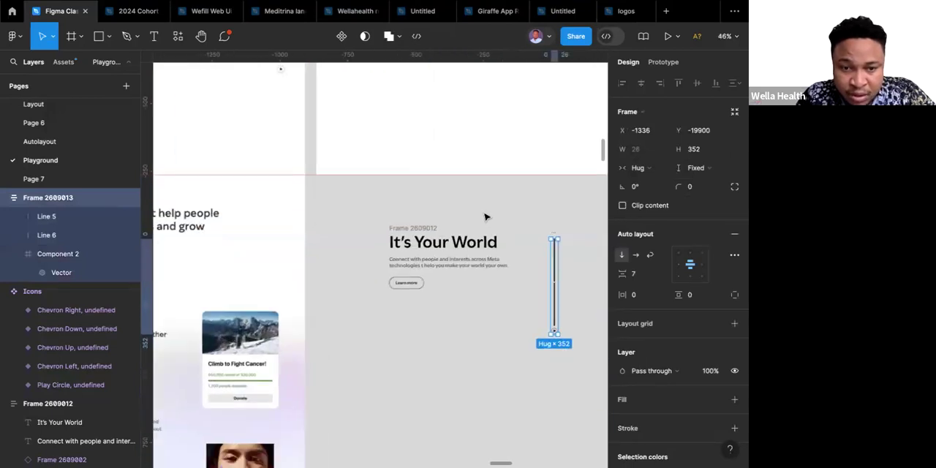
{"action": "left_click", "coordinate": [638, 276]}
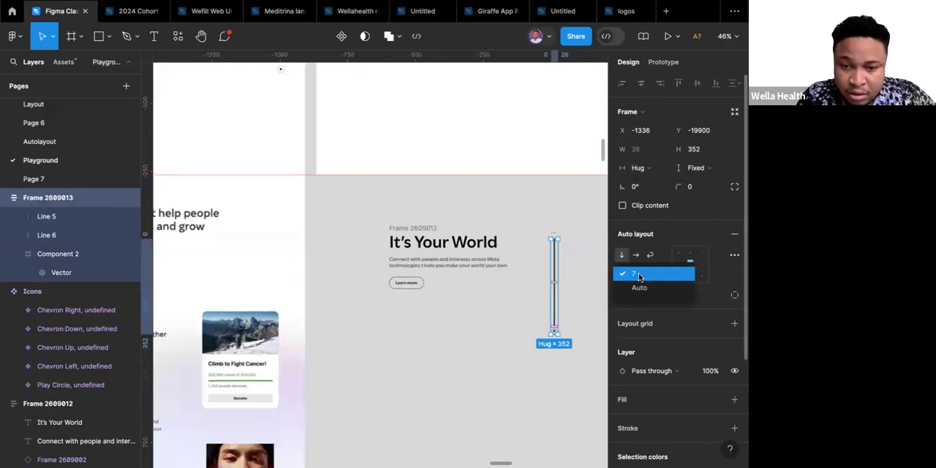
{"action": "left_click", "coordinate": [638, 276]}
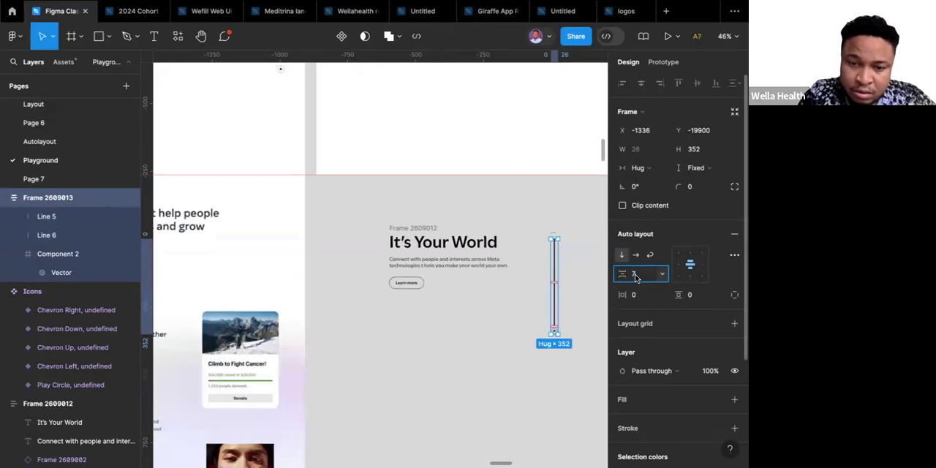
{"action": "type", "text": "10"}
{"action": "key", "text": "Return"}
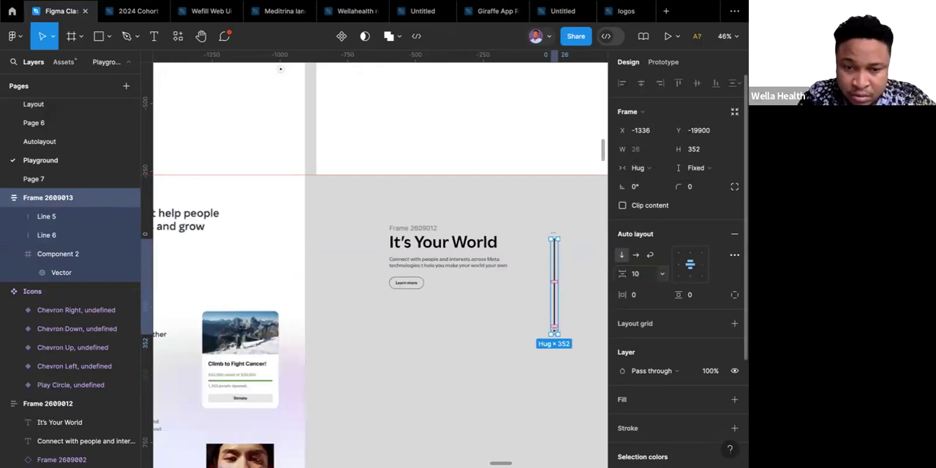
{"action": "left_click", "coordinate": [575, 286]}
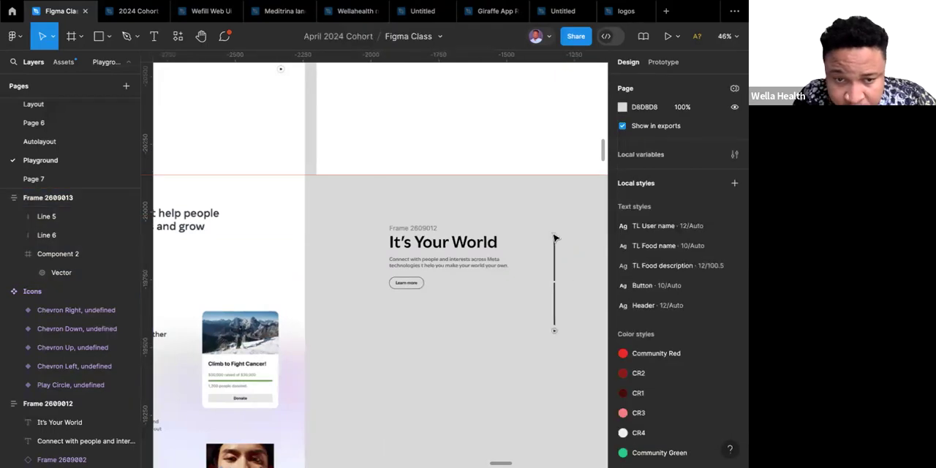
Combine the "It's Your World" text frame and the slider frame in one auto layout frame.
{"action": "left_click", "coordinate": [430, 229]}
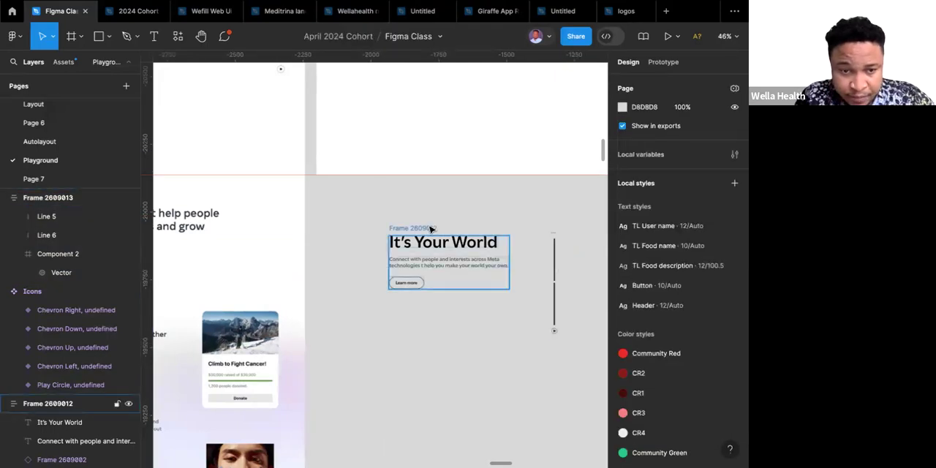
{"action": "left_click", "coordinate": [553, 234], "text": "shift"}
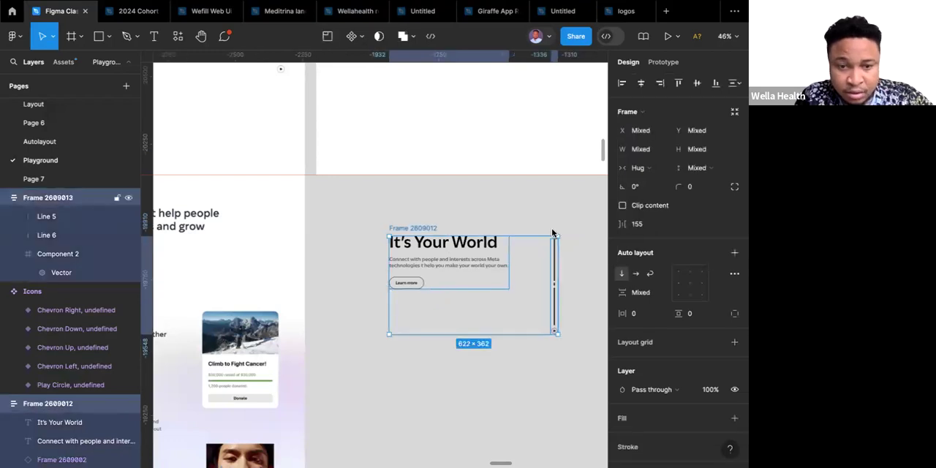
{"action": "key", "text": "shift+a"}
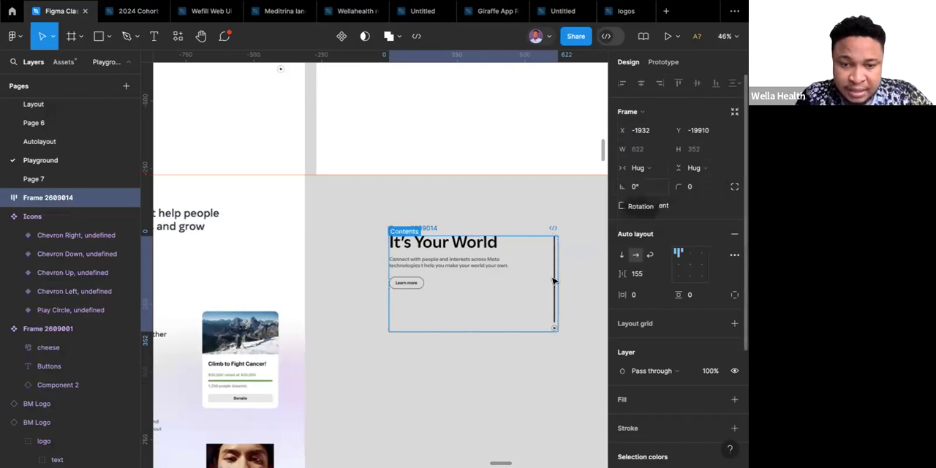
Set the slider frame's height to fill container inside the combined hero content frame.
{"action": "scroll", "coordinate": [553, 280], "scroll_direction": "up", "scroll_amount": 5}
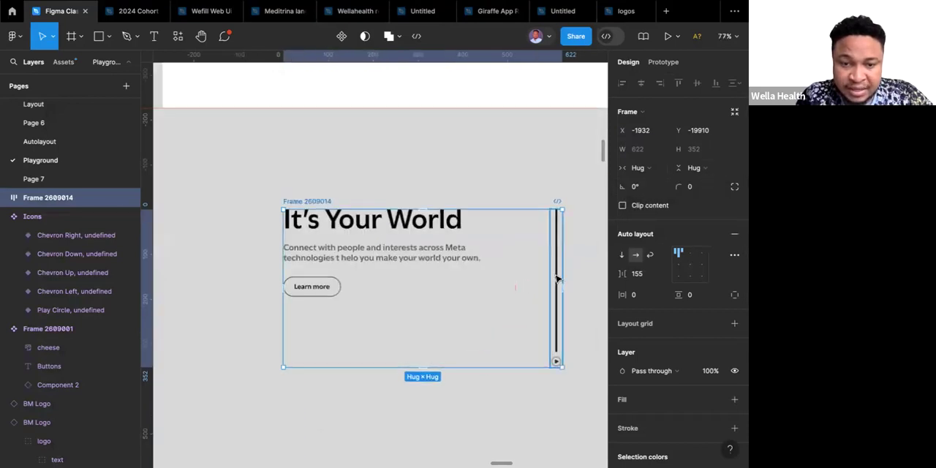
{"action": "left_click", "coordinate": [555, 275]}
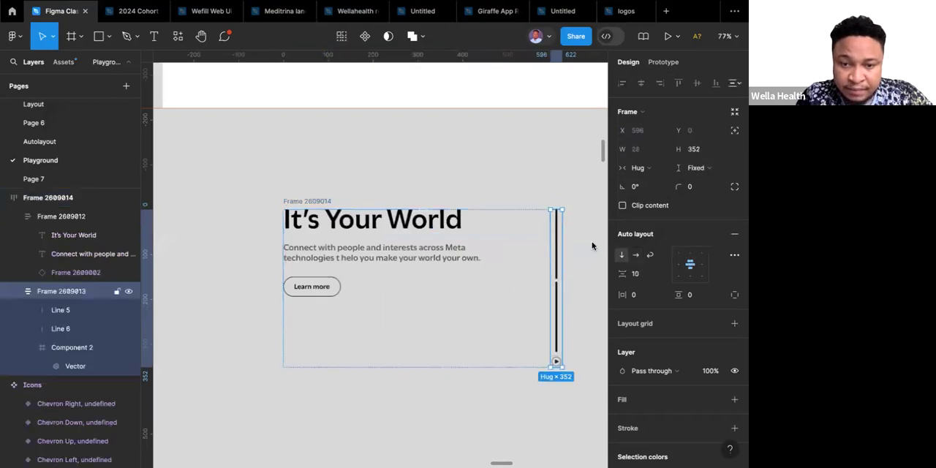
{"action": "left_click", "coordinate": [709, 169]}
{"action": "left_click", "coordinate": [680, 196]}
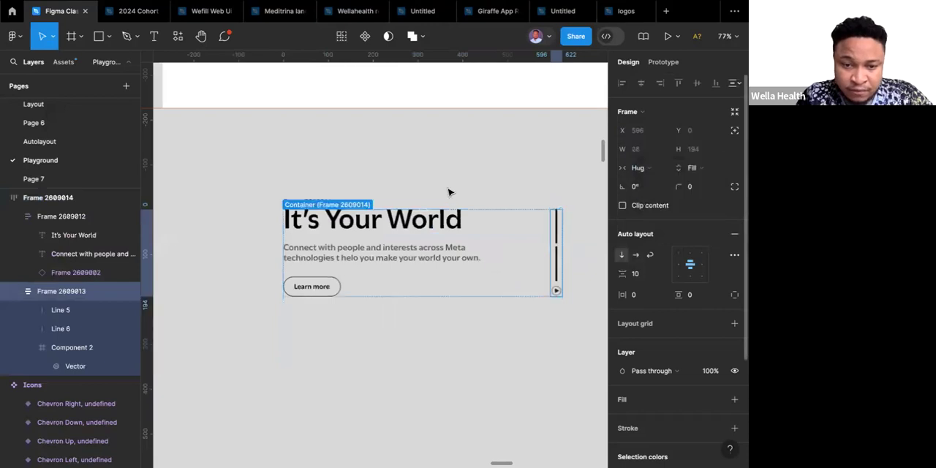
{"action": "scroll", "coordinate": [447, 192], "scroll_direction": "down", "scroll_amount": 5}
{"action": "scroll", "coordinate": [449, 191], "scroll_direction": "down", "scroll_amount": 3}
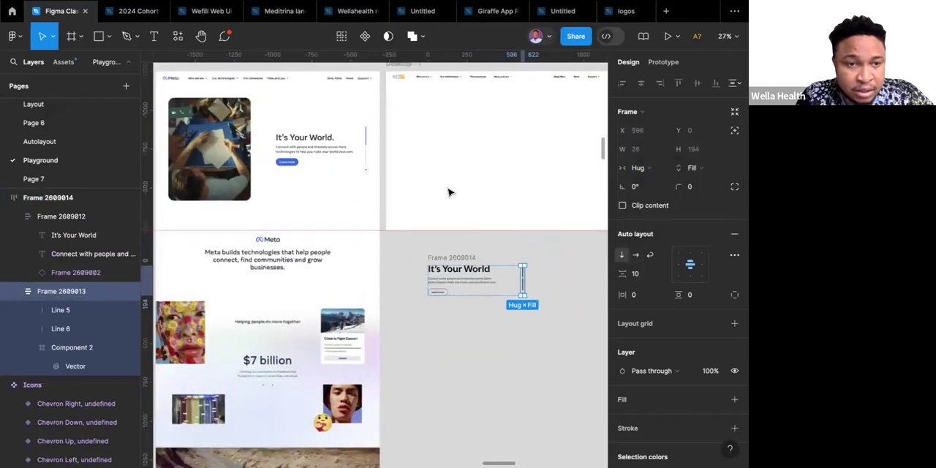
{"action": "left_click", "coordinate": [320, 151]}
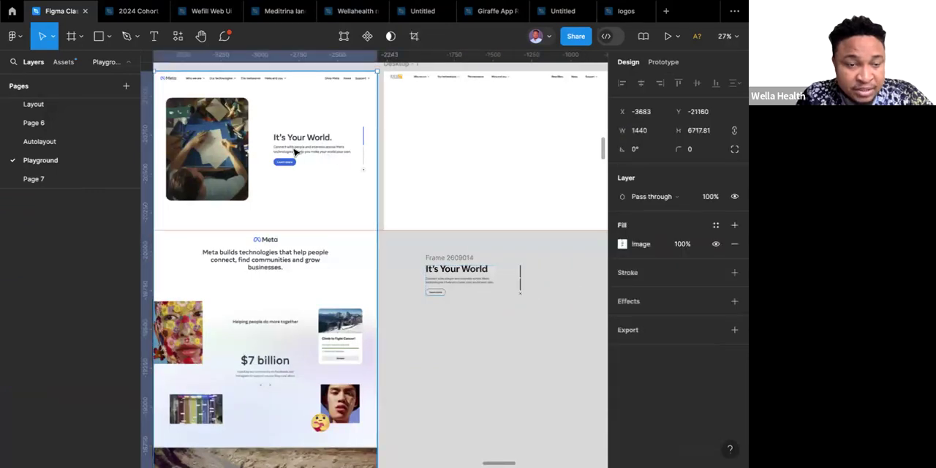
{"action": "double_click", "coordinate": [335, 152]}
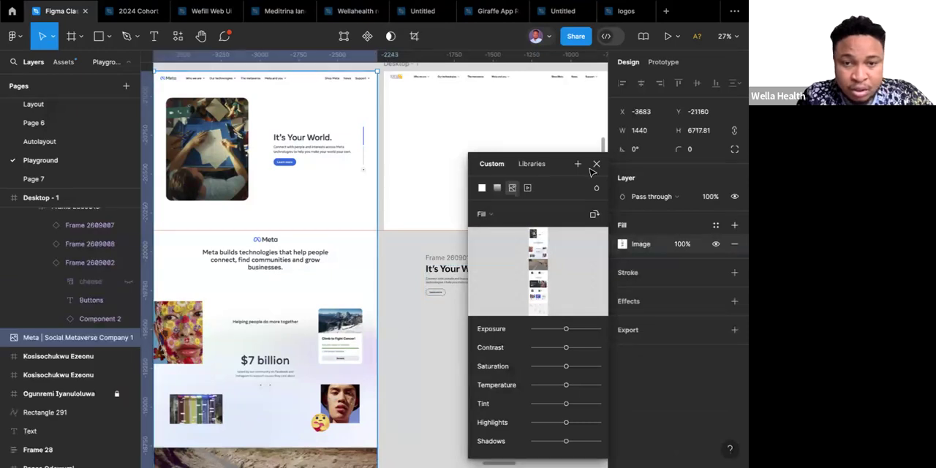
{"action": "left_click", "coordinate": [597, 164]}
{"action": "left_click", "coordinate": [449, 270]}
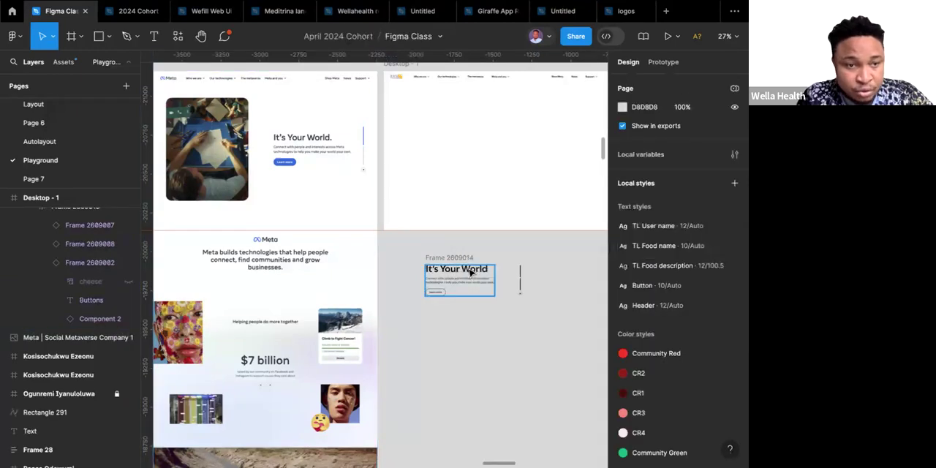
Set the vertical padding of the "It's Your World" text frame to 20.
{"action": "scroll", "coordinate": [474, 291], "scroll_direction": "up", "scroll_amount": 3}
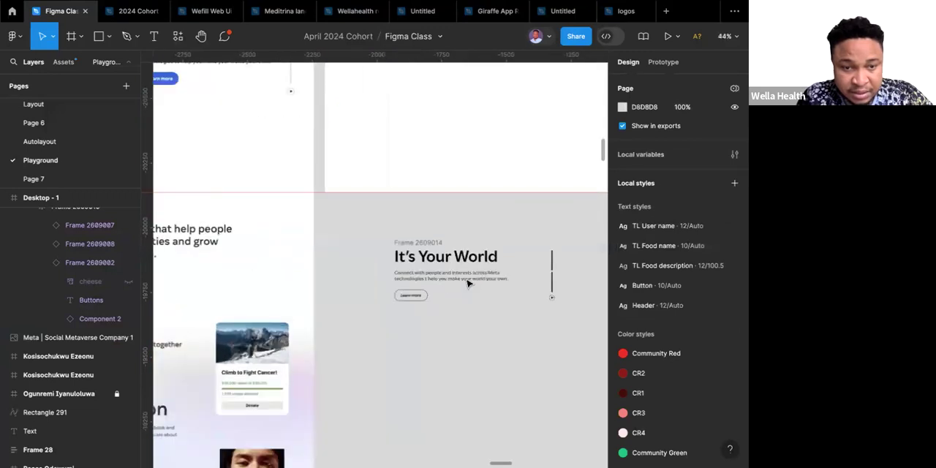
{"action": "left_click", "coordinate": [466, 282]}
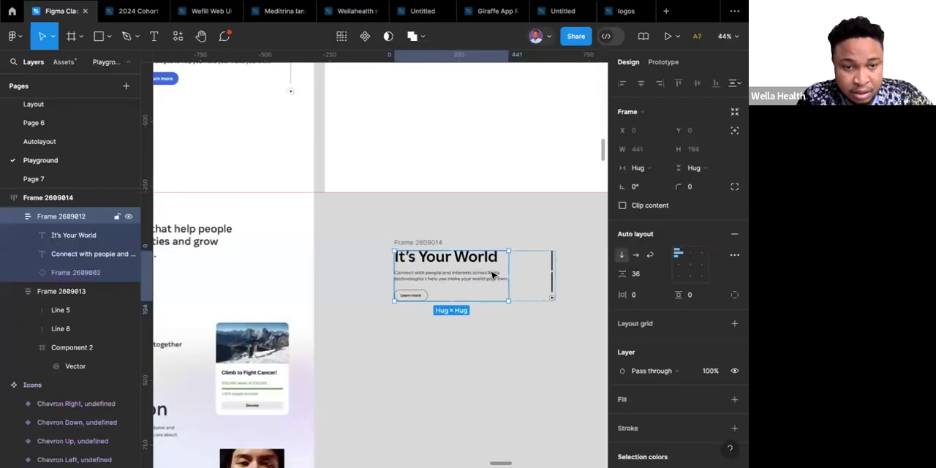
{"action": "left_click", "coordinate": [703, 299]}
{"action": "type", "text": "2"}
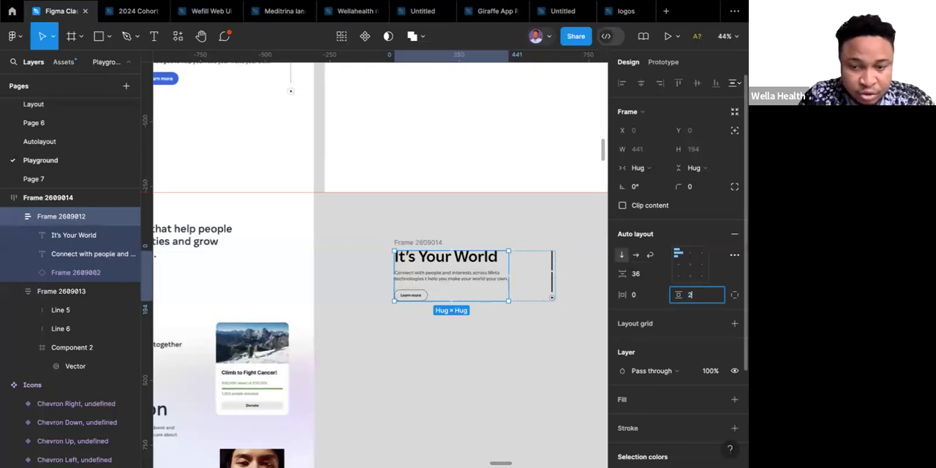
{"action": "key", "text": "Return"}
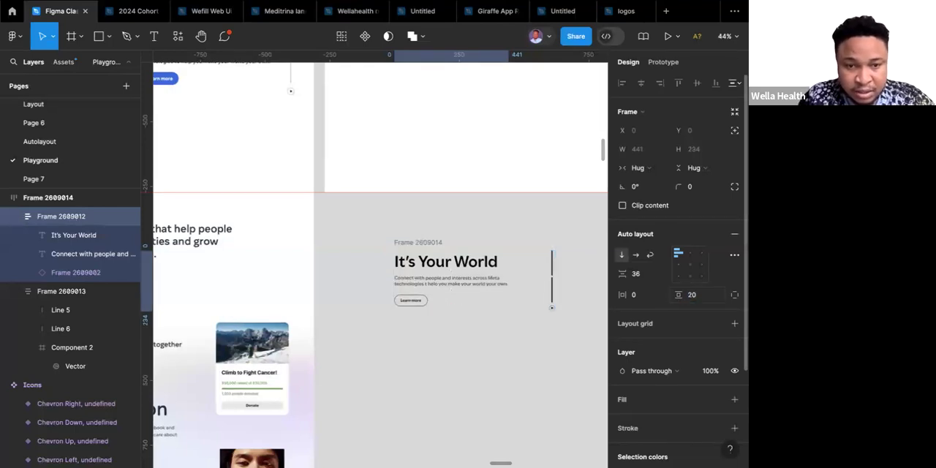
Compare the hero text frame with the reference and set its vertical padding to 40.
{"action": "scroll", "coordinate": [425, 300], "scroll_direction": "down", "scroll_amount": 5}
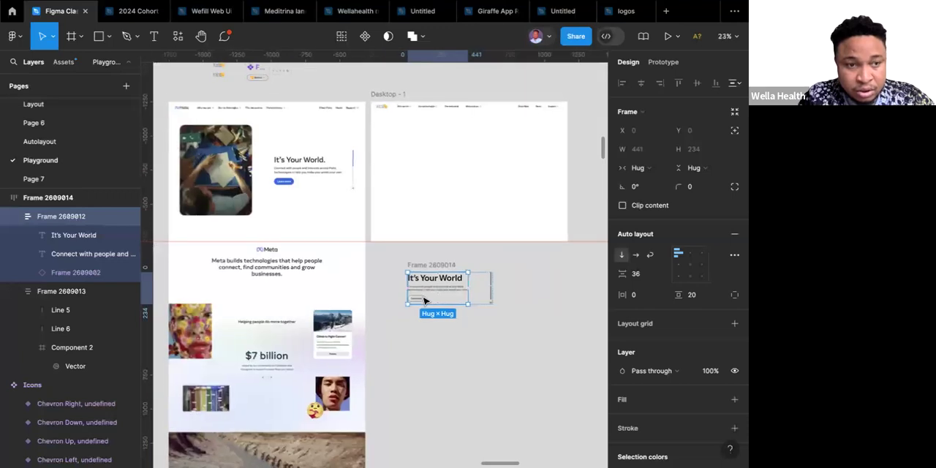
{"action": "scroll", "coordinate": [426, 299], "scroll_direction": "up", "scroll_amount": 1}
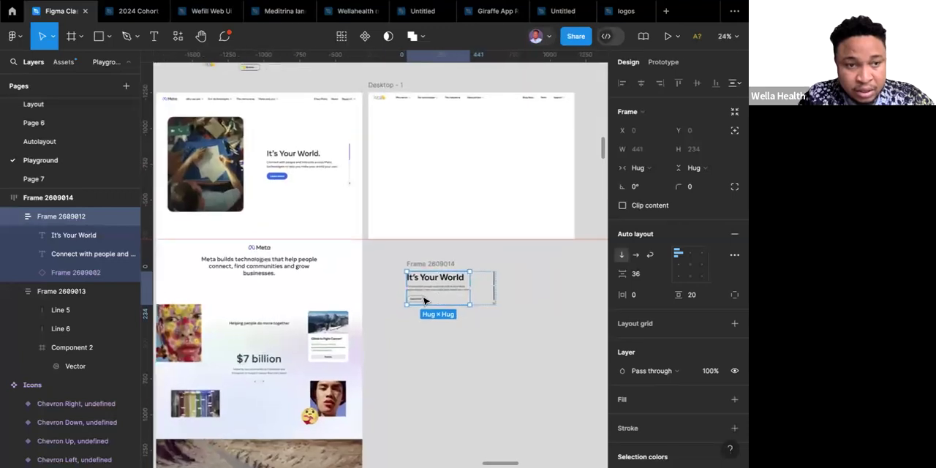
{"action": "left_click", "coordinate": [703, 298]}
{"action": "type", "text": "40"}
{"action": "key", "text": "Return"}
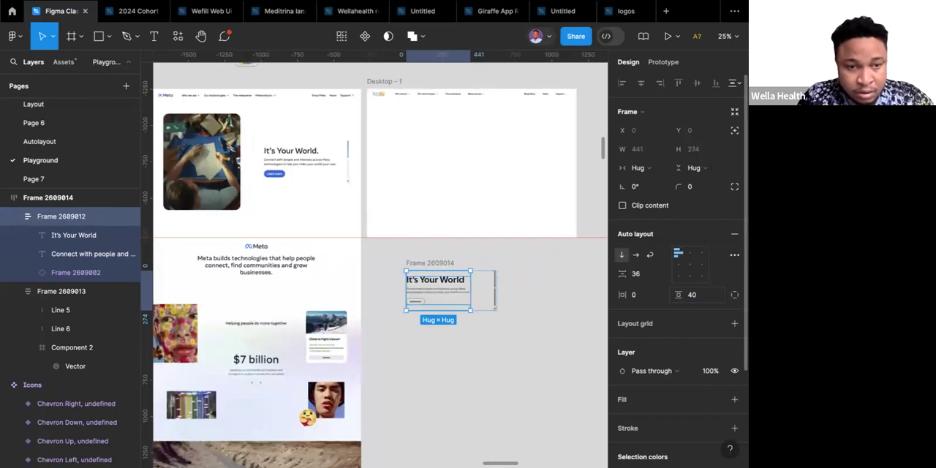
{"action": "left_click", "coordinate": [520, 308]}
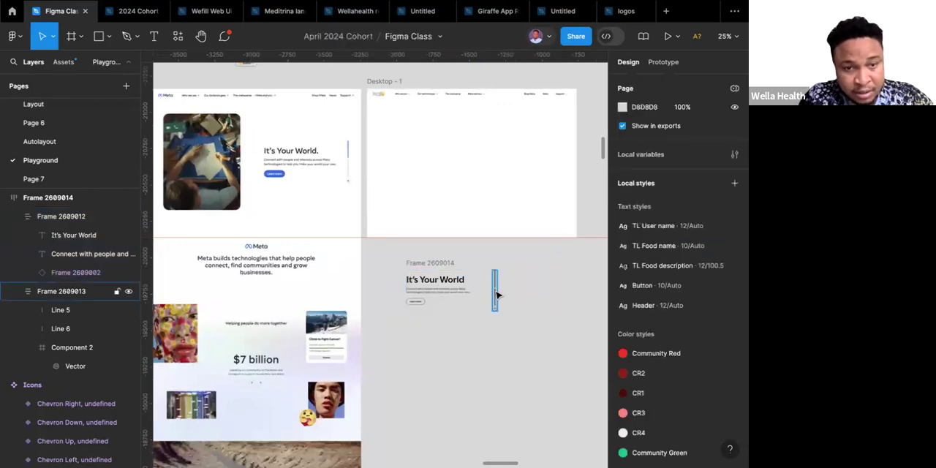
Set the stroke opacity of the slider's lower line to 50%.
{"action": "scroll", "coordinate": [495, 295], "scroll_direction": "up", "scroll_amount": 10, "text": "ctrl"}
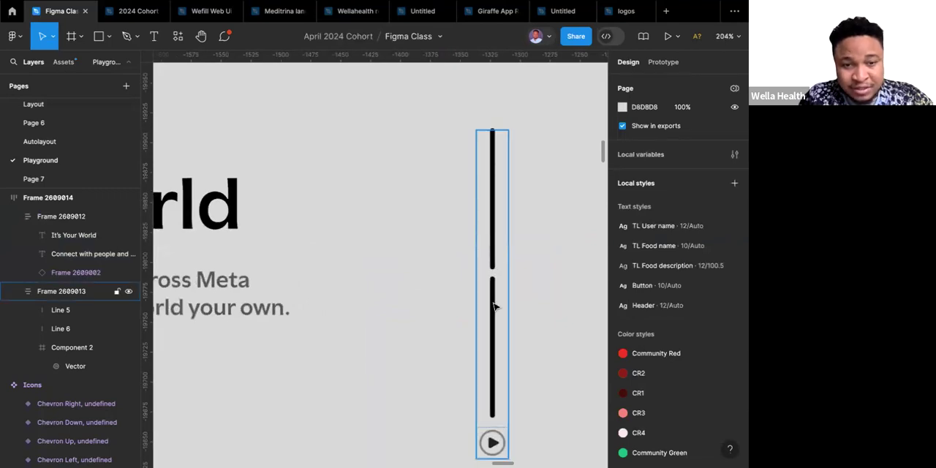
{"action": "left_click", "coordinate": [494, 306]}
{"action": "double_click", "coordinate": [493, 306]}
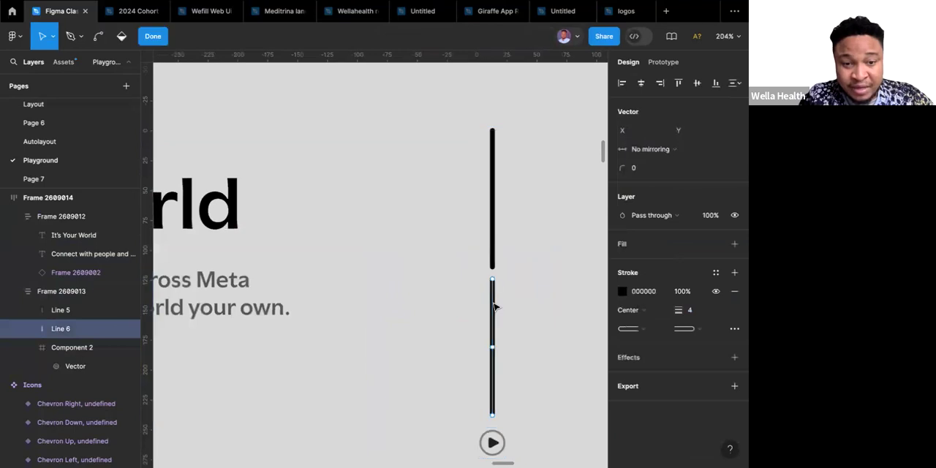
{"action": "left_click", "coordinate": [693, 292]}
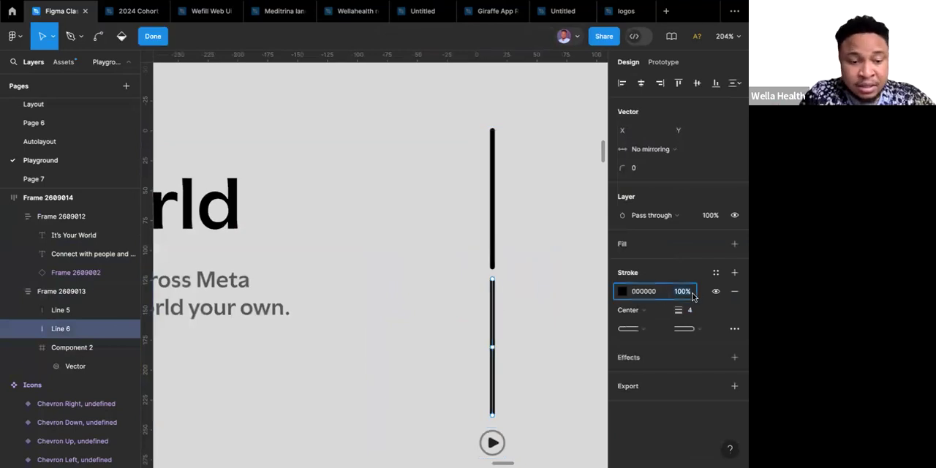
{"action": "type", "text": "50"}
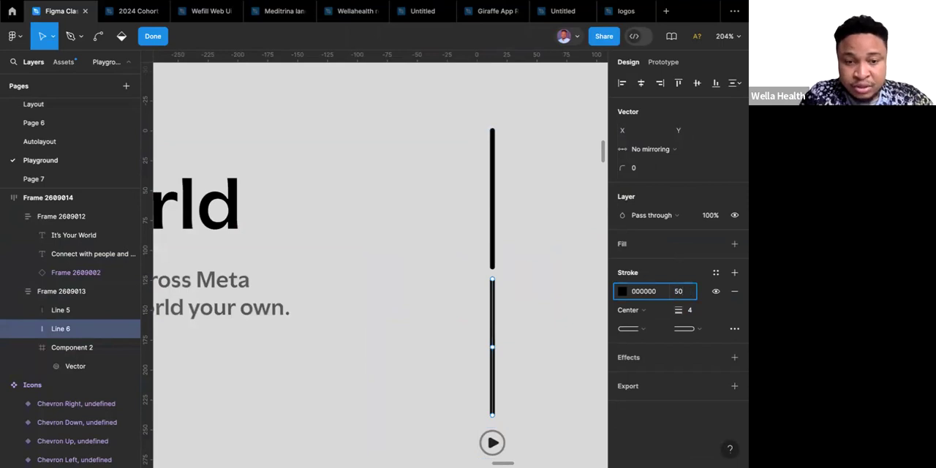
{"action": "key", "text": "Return"}
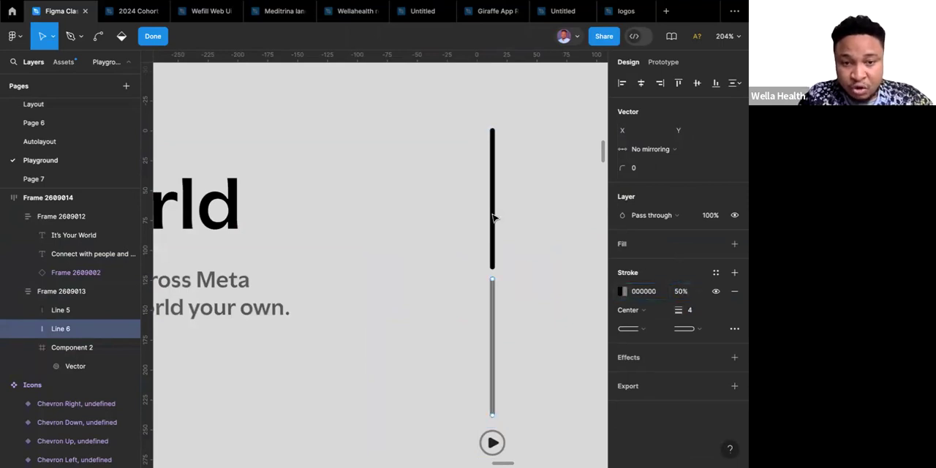
{"action": "key", "text": "Escape"}
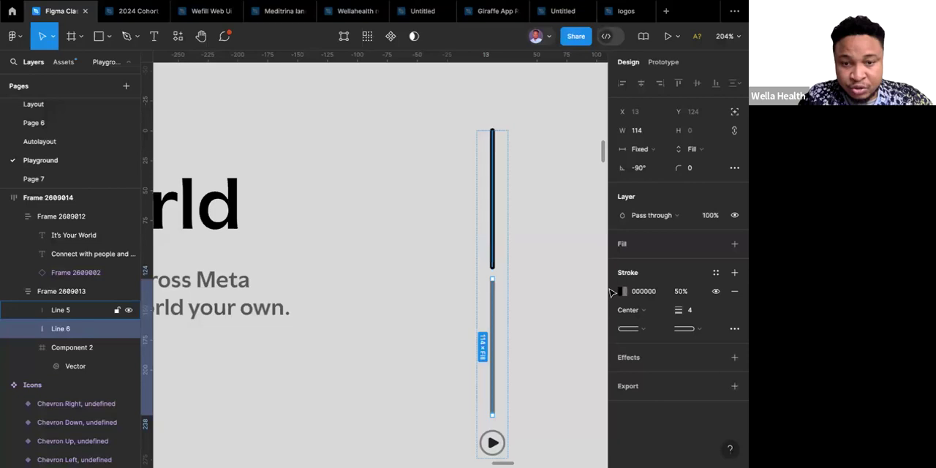
Recolour the slider's upper line stroke to 3964DC by sampling the blue "Learn more" button in the reference hero.
{"action": "left_click", "coordinate": [492, 252]}
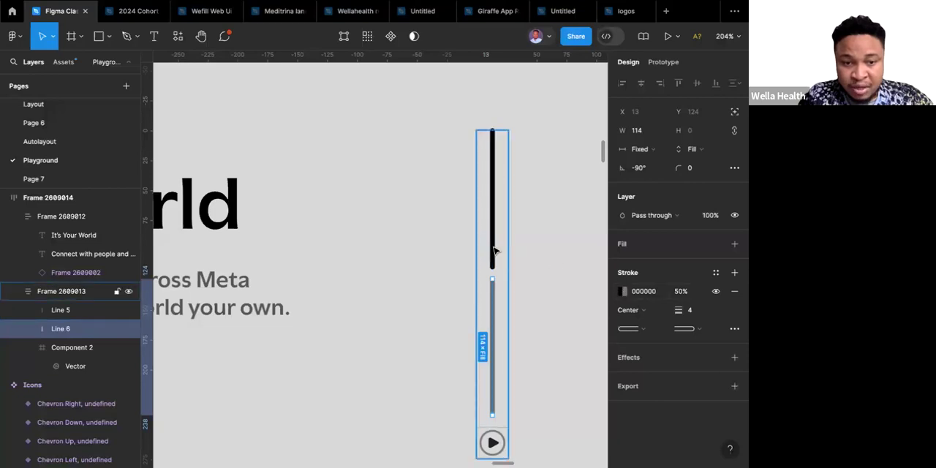
{"action": "double_click", "coordinate": [493, 252]}
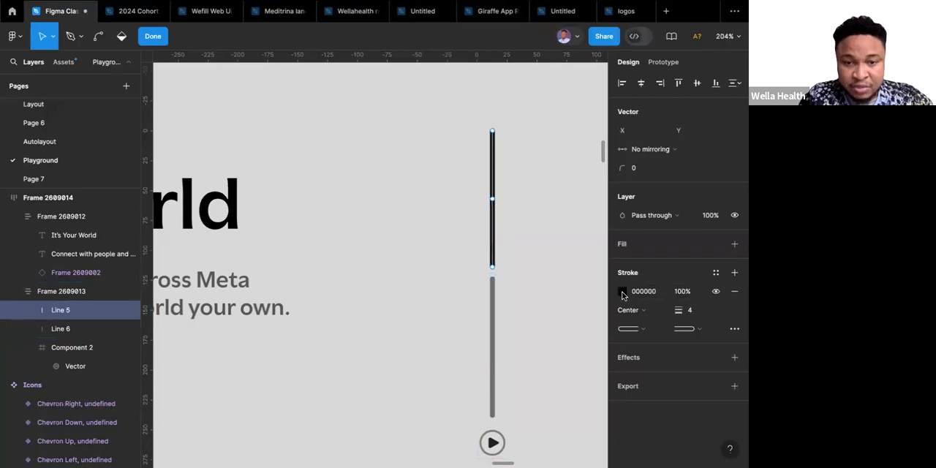
{"action": "left_click", "coordinate": [622, 292]}
{"action": "left_click", "coordinate": [492, 332]}
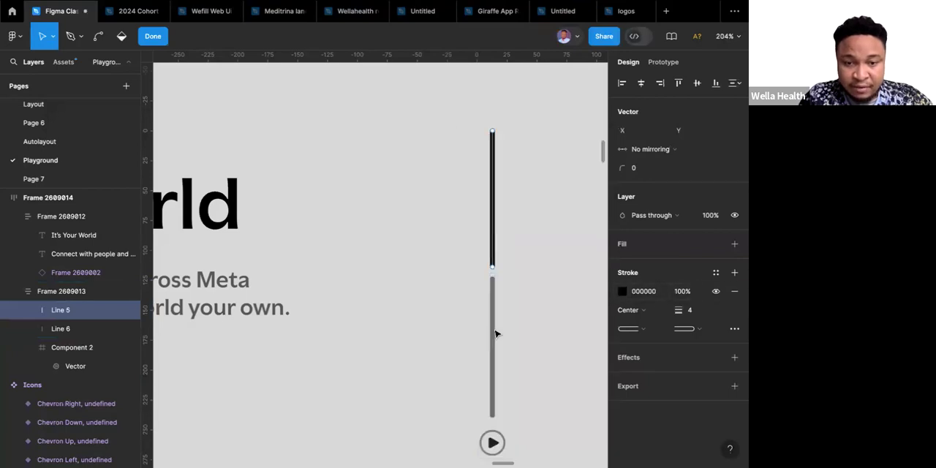
{"action": "left_click", "coordinate": [622, 292]}
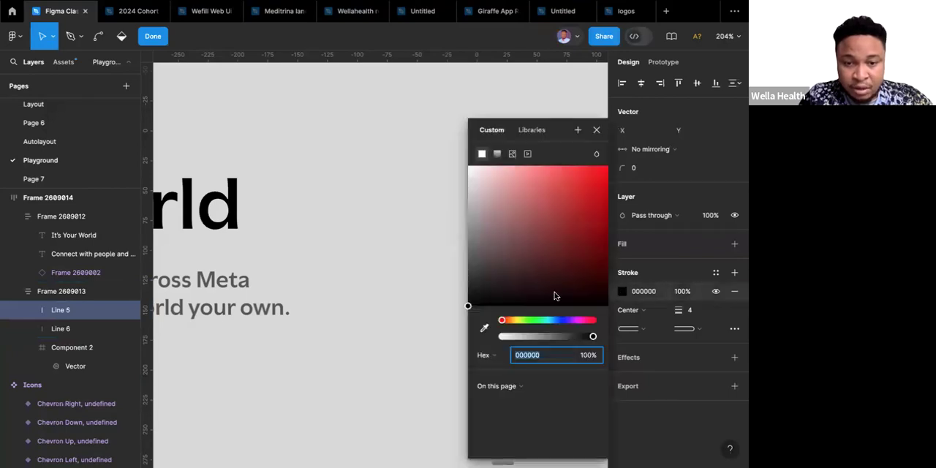
{"action": "left_click", "coordinate": [483, 330]}
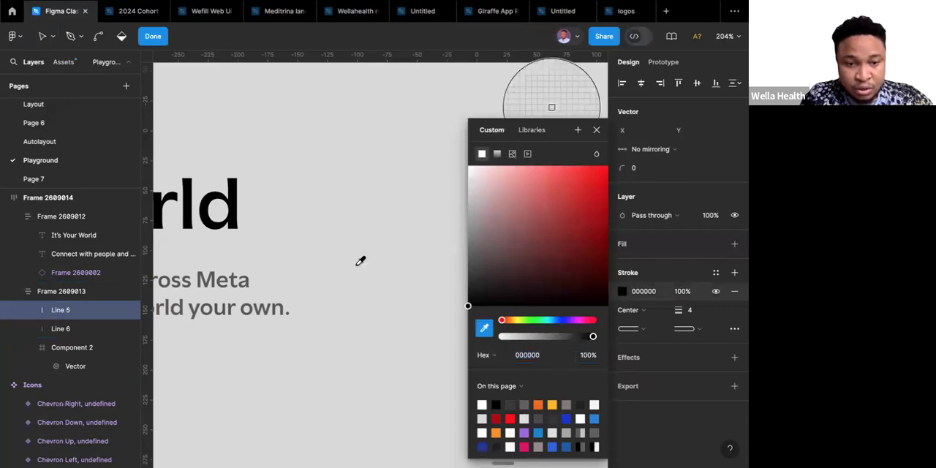
{"action": "scroll", "coordinate": [360, 263], "scroll_direction": "down", "scroll_amount": 5}
{"action": "scroll", "coordinate": [360, 260], "scroll_direction": "up", "scroll_amount": 5}
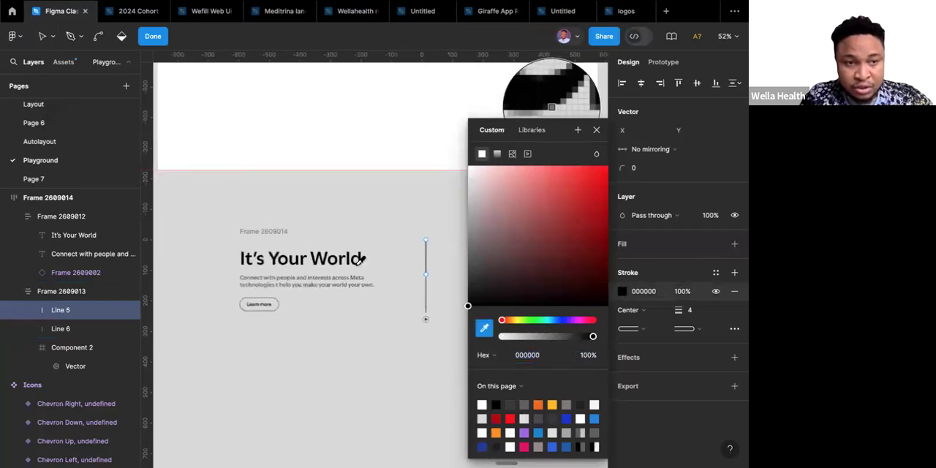
{"action": "scroll", "coordinate": [343, 226], "scroll_direction": "down", "scroll_amount": 2}
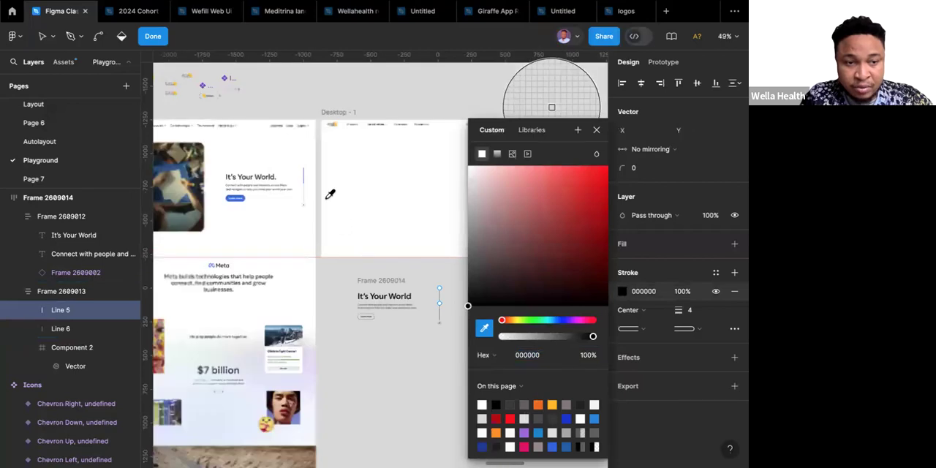
{"action": "scroll", "coordinate": [330, 194], "scroll_direction": "down", "scroll_amount": 1}
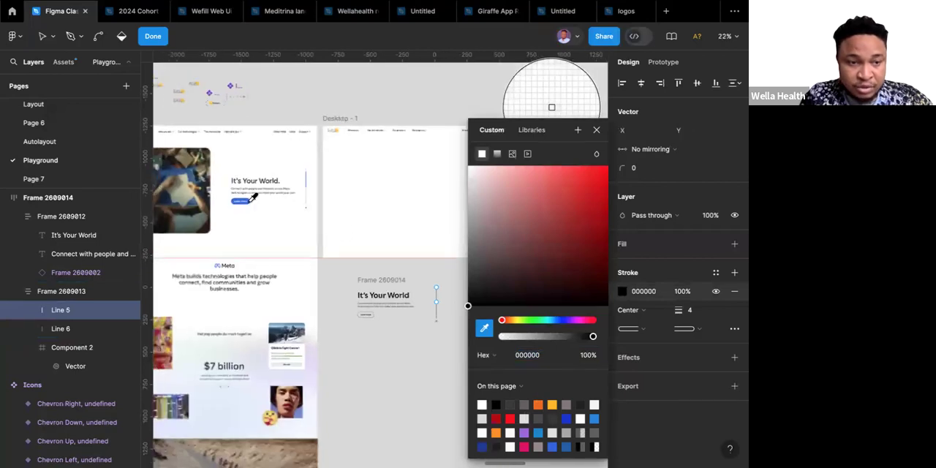
{"action": "scroll", "coordinate": [249, 197], "scroll_direction": "up", "scroll_amount": 10}
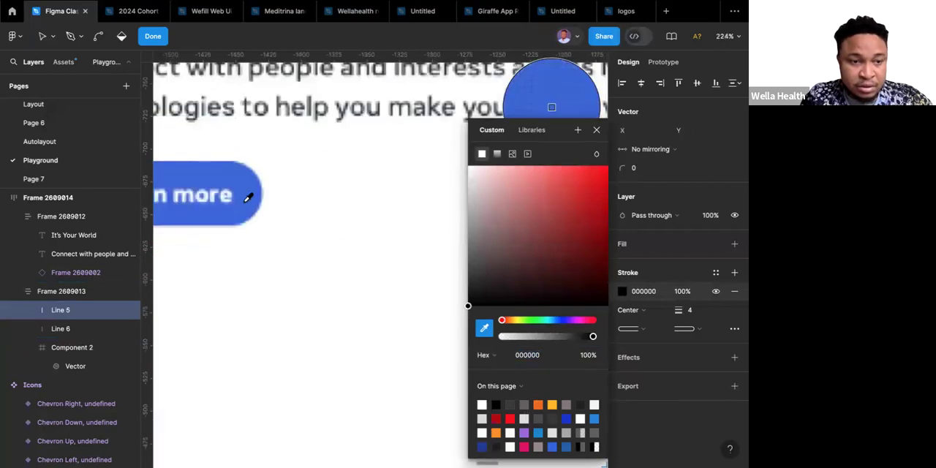
{"action": "left_click", "coordinate": [248, 196]}
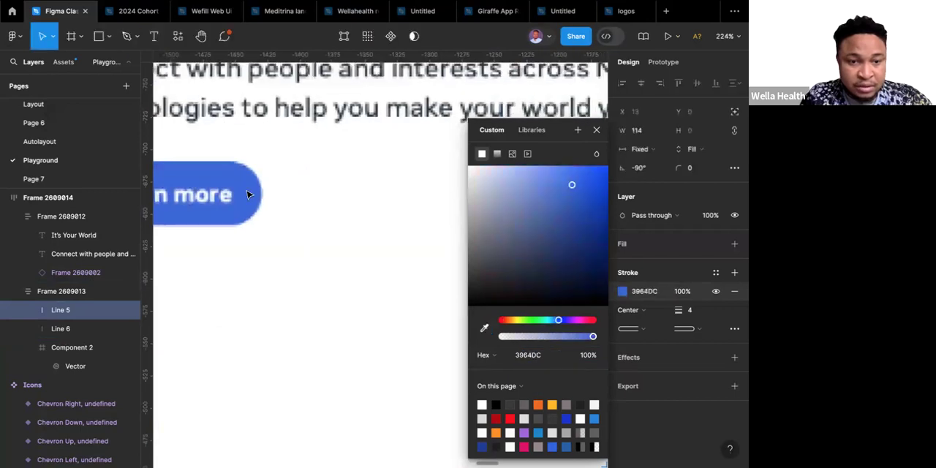
Add a white FFFFFF fill to the outlined "Learn more" button and hide its black stroke.
{"action": "scroll", "coordinate": [247, 194], "scroll_direction": "down", "scroll_amount": 10}
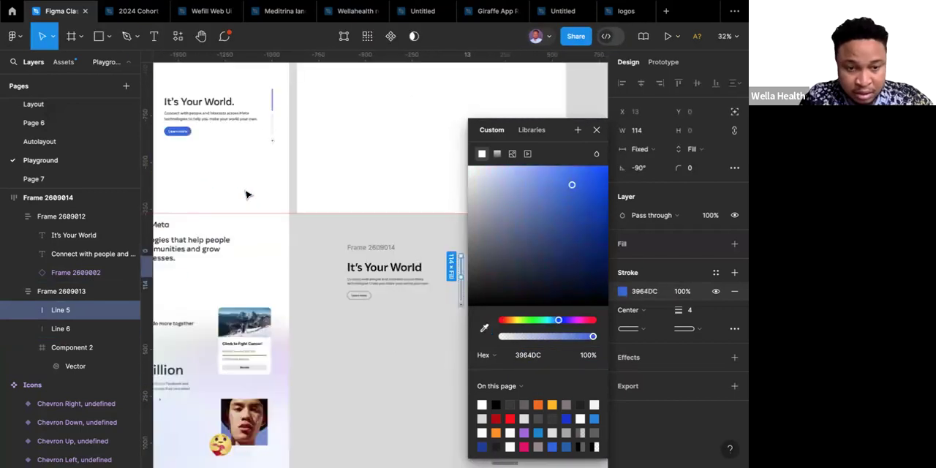
{"action": "scroll", "coordinate": [366, 302], "scroll_direction": "up", "scroll_amount": 5}
{"action": "scroll", "coordinate": [366, 303], "scroll_direction": "up", "scroll_amount": 1}
{"action": "left_click", "coordinate": [365, 302]}
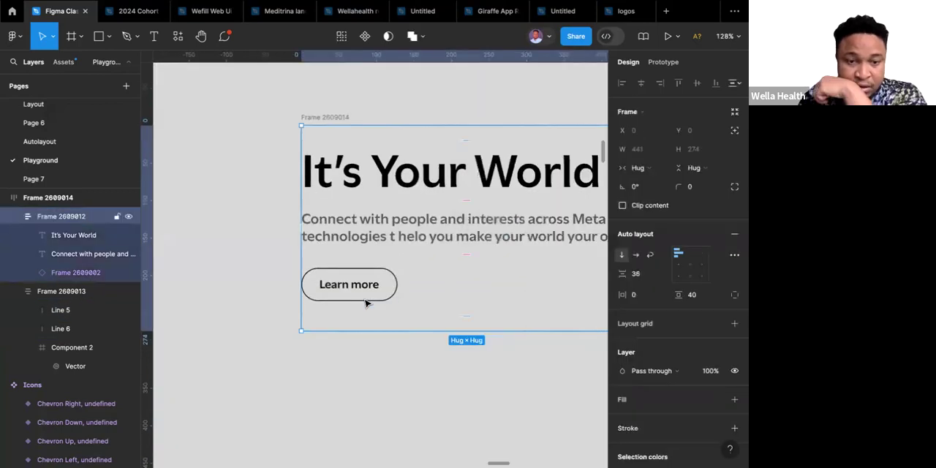
{"action": "left_click", "coordinate": [366, 303]}
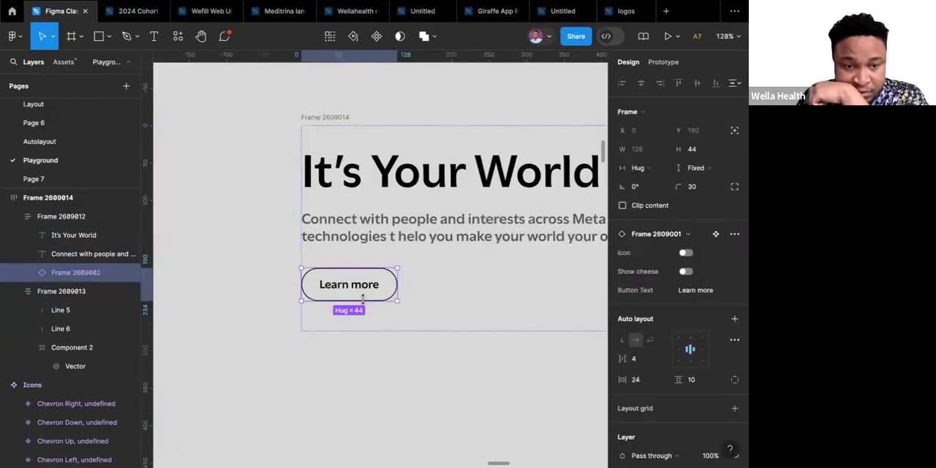
{"action": "scroll", "coordinate": [694, 341], "scroll_direction": "down", "scroll_amount": 1}
{"action": "scroll", "coordinate": [694, 340], "scroll_direction": "down", "scroll_amount": 2}
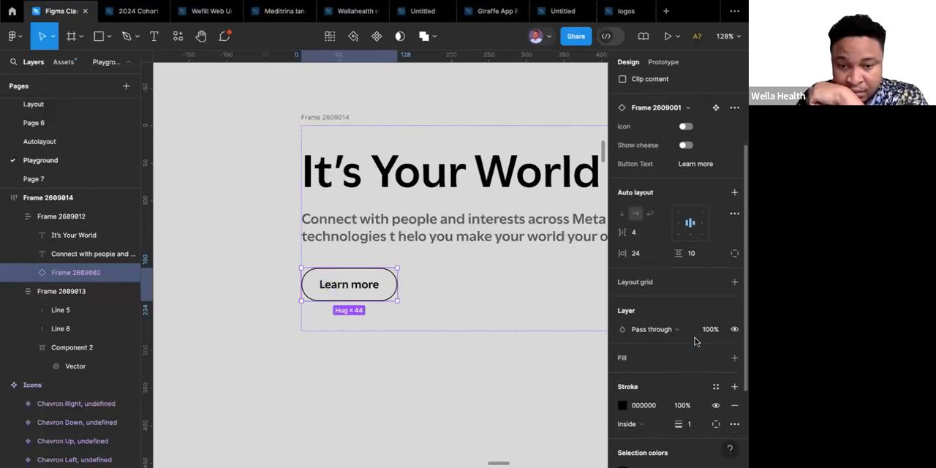
{"action": "left_click", "coordinate": [736, 358]}
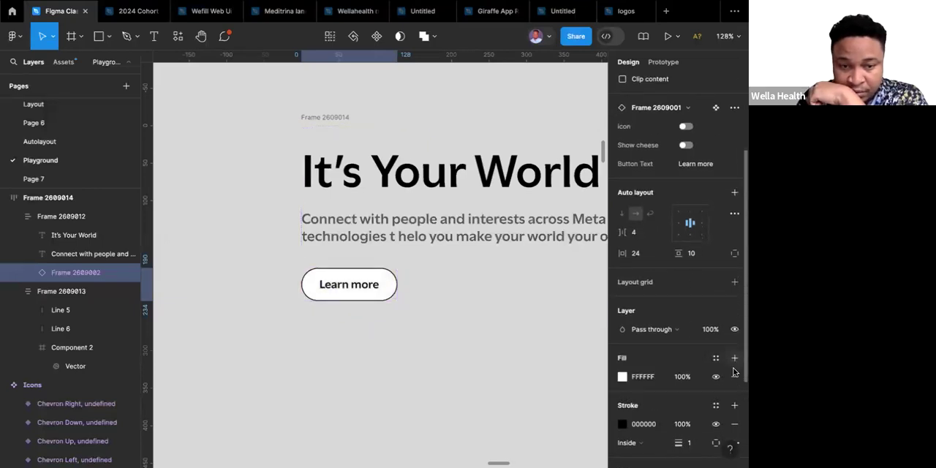
{"action": "left_click", "coordinate": [717, 423]}
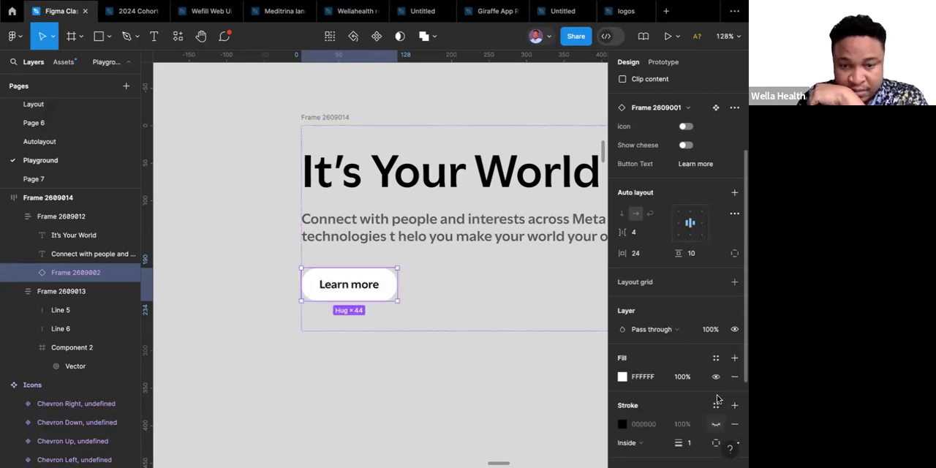
Recolour the "Learn more" button's fill to 3964DC by sampling the blue button in the reference hero.
{"action": "left_click", "coordinate": [622, 377]}
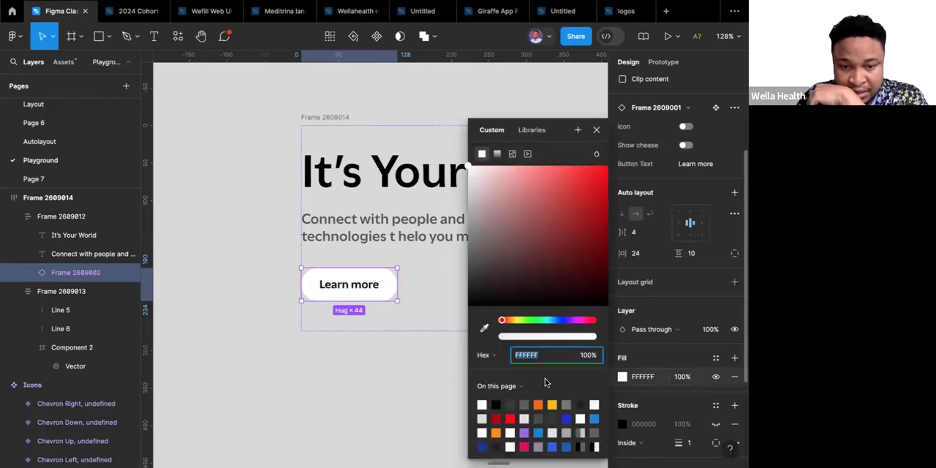
{"action": "left_click", "coordinate": [483, 328]}
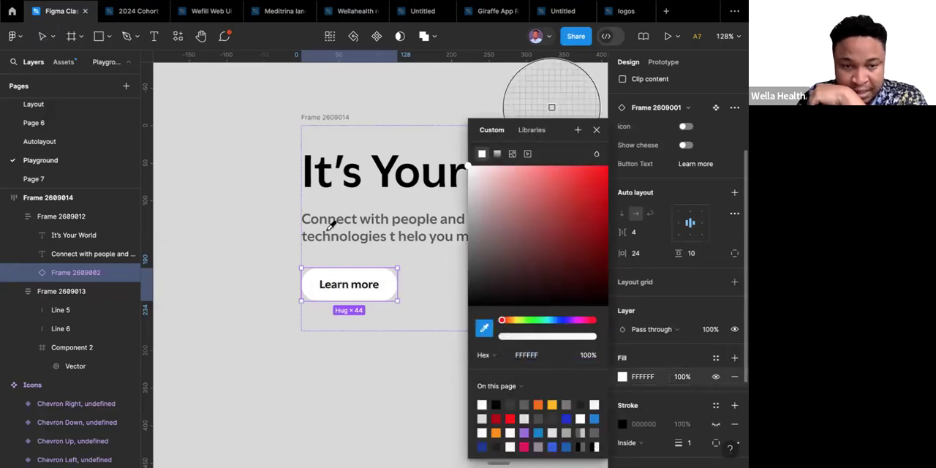
{"action": "scroll", "coordinate": [330, 225], "scroll_direction": "down", "scroll_amount": 5}
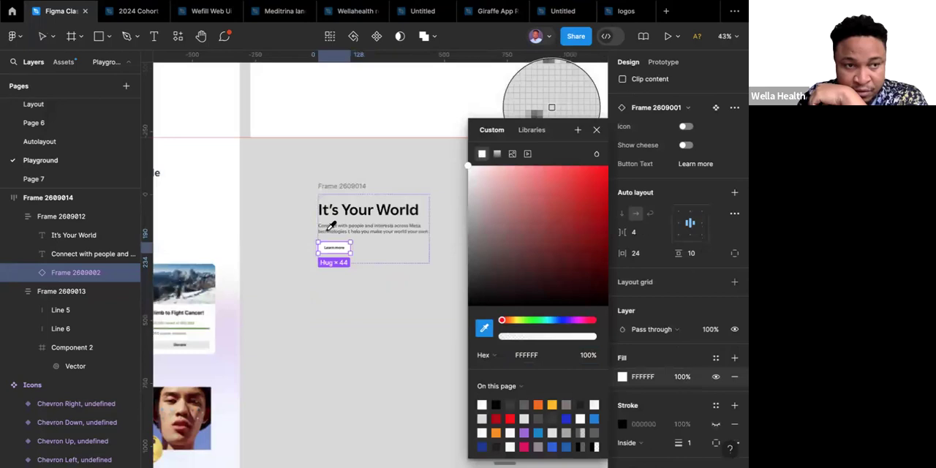
{"action": "scroll", "coordinate": [330, 225], "scroll_direction": "up", "scroll_amount": 2}
{"action": "scroll", "coordinate": [330, 225], "scroll_direction": "left", "scroll_amount": 2}
{"action": "scroll", "coordinate": [330, 225], "scroll_direction": "up", "scroll_amount": 5}
{"action": "scroll", "coordinate": [330, 226], "scroll_direction": "left", "scroll_amount": 6}
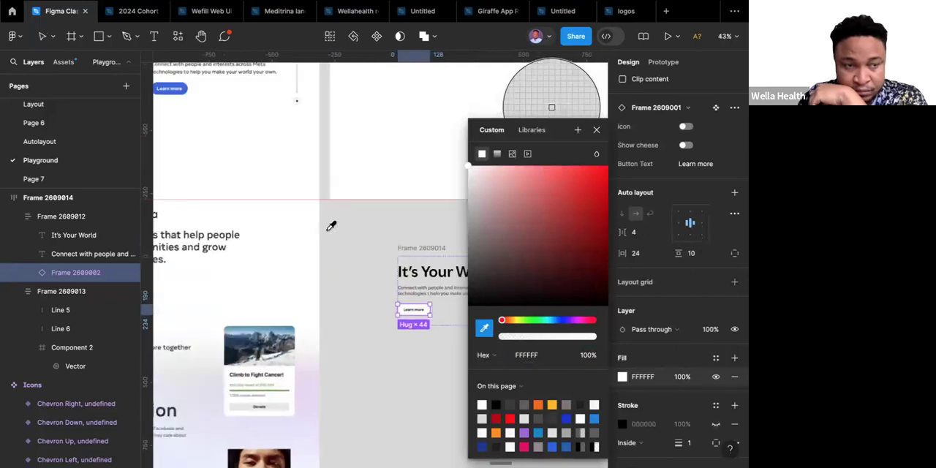
{"action": "scroll", "coordinate": [229, 120], "scroll_direction": "up", "scroll_amount": 3}
{"action": "scroll", "coordinate": [230, 119], "scroll_direction": "left", "scroll_amount": 3}
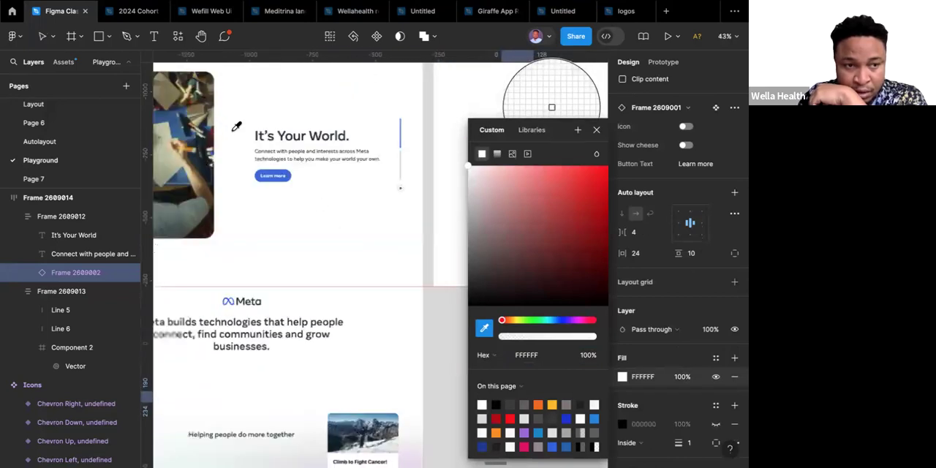
{"action": "left_click", "coordinate": [285, 172]}
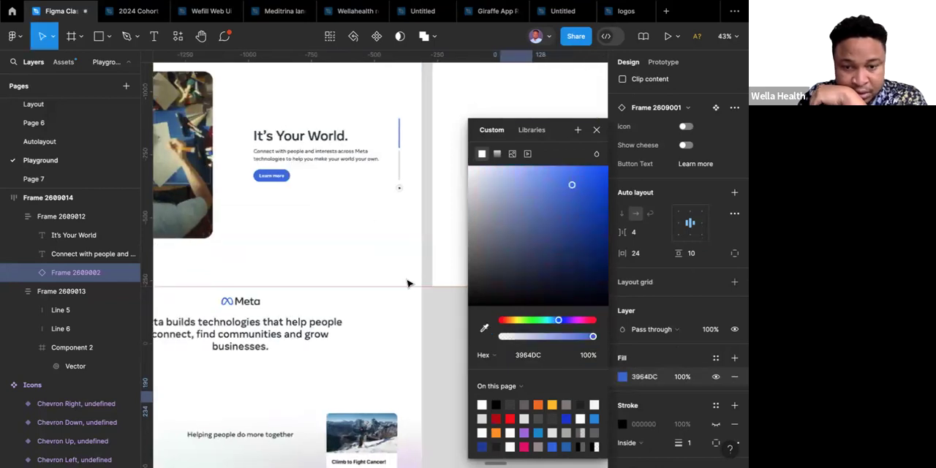
Change the "Learn more" button's label colour from black to white FFFFFF.
{"action": "scroll", "coordinate": [408, 283], "scroll_direction": "down", "scroll_amount": 12}
{"action": "scroll", "coordinate": [408, 284], "scroll_direction": "right", "scroll_amount": 10}
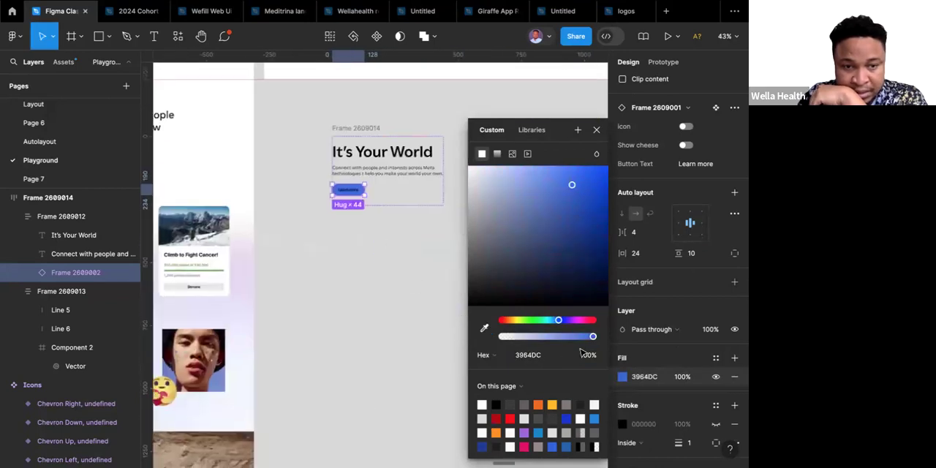
{"action": "scroll", "coordinate": [658, 329], "scroll_direction": "down", "scroll_amount": 2}
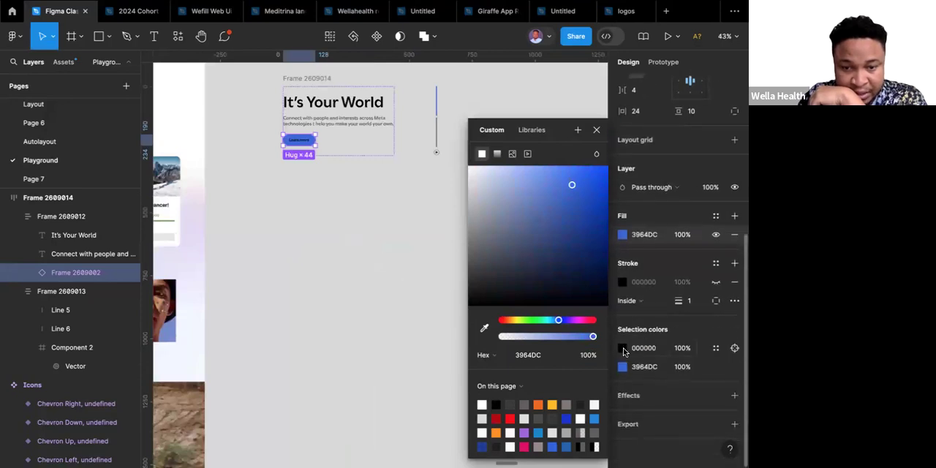
{"action": "left_click", "coordinate": [622, 349]}
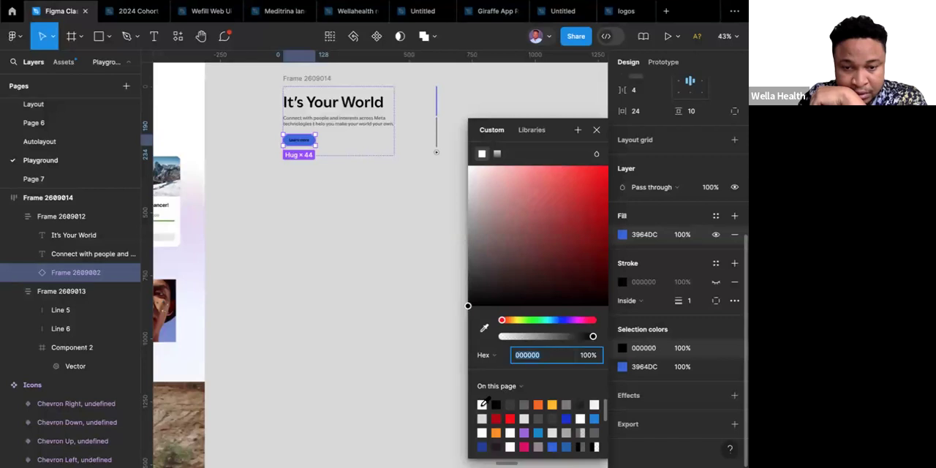
{"action": "left_click", "coordinate": [481, 404]}
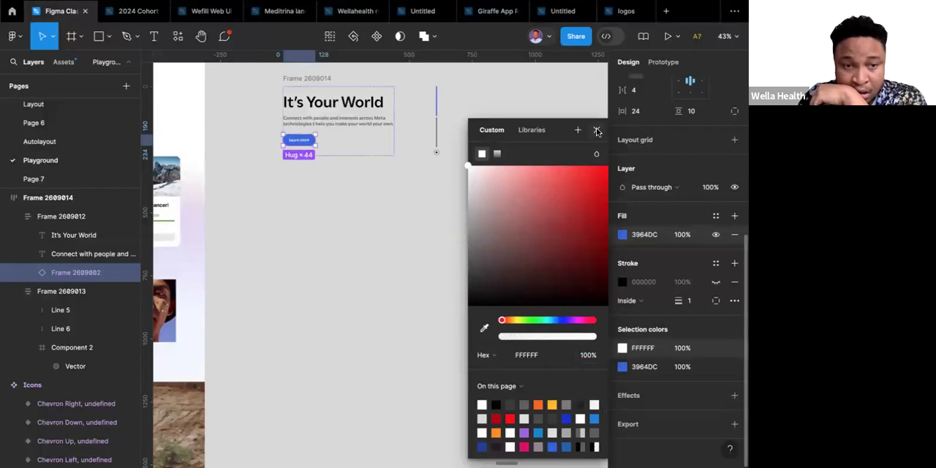
{"action": "left_click", "coordinate": [597, 131]}
Move the whole hero text frame to the right, beneath the right half of the Desktop - 1 frame.
{"action": "scroll", "coordinate": [417, 163], "scroll_direction": "up", "scroll_amount": 4}
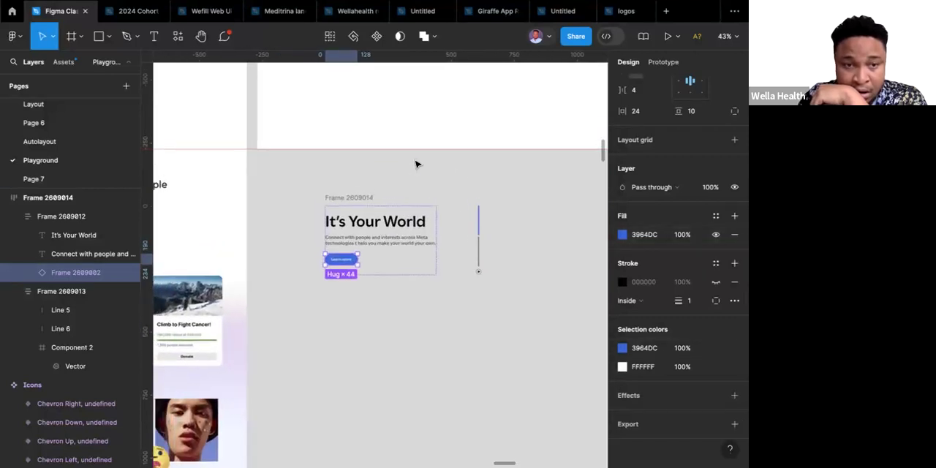
{"action": "scroll", "coordinate": [418, 163], "scroll_direction": "down", "scroll_amount": 5}
{"action": "scroll", "coordinate": [418, 163], "scroll_direction": "up", "scroll_amount": 3}
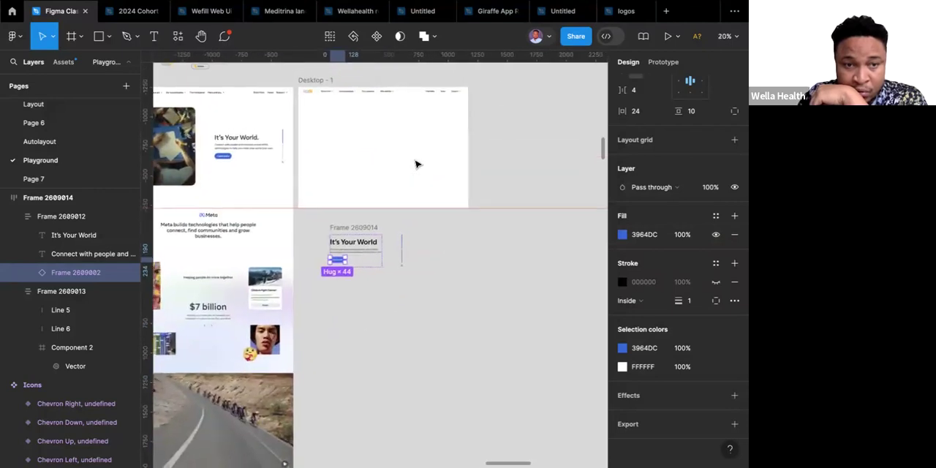
{"action": "left_click", "coordinate": [368, 226]}
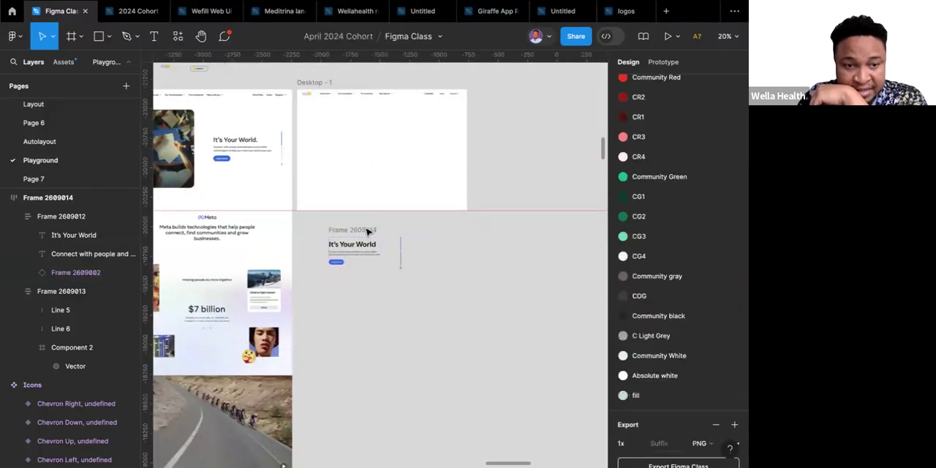
{"action": "left_click_drag", "start_coordinate": [373, 231], "coordinate": [434, 232]}
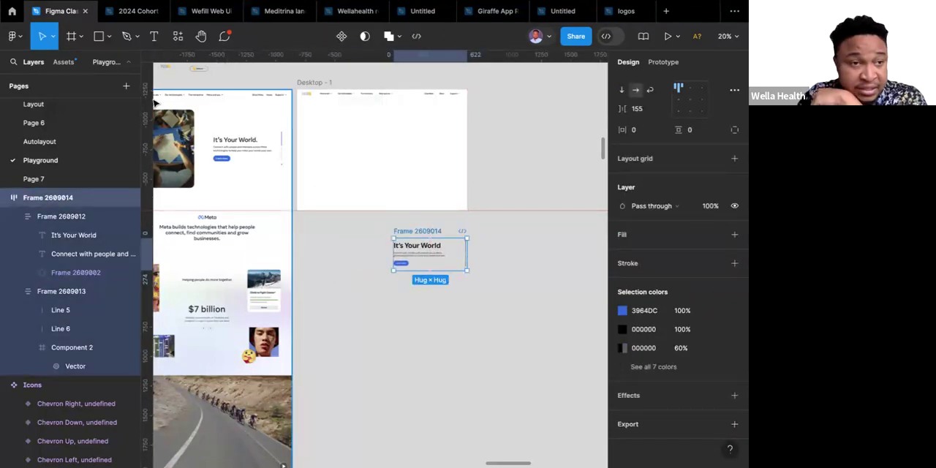
Place a new white frame beside the hero text frame and set its height to 600.
{"action": "left_click", "coordinate": [71, 36]}
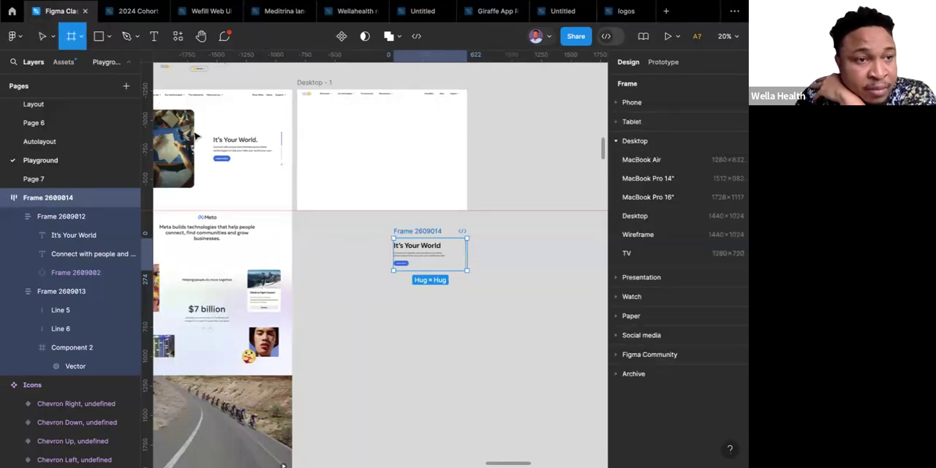
{"action": "left_click", "coordinate": [341, 253]}
{"action": "scroll", "coordinate": [340, 257], "scroll_direction": "left", "scroll_amount": 2}
{"action": "scroll", "coordinate": [340, 258], "scroll_direction": "up", "scroll_amount": 1}
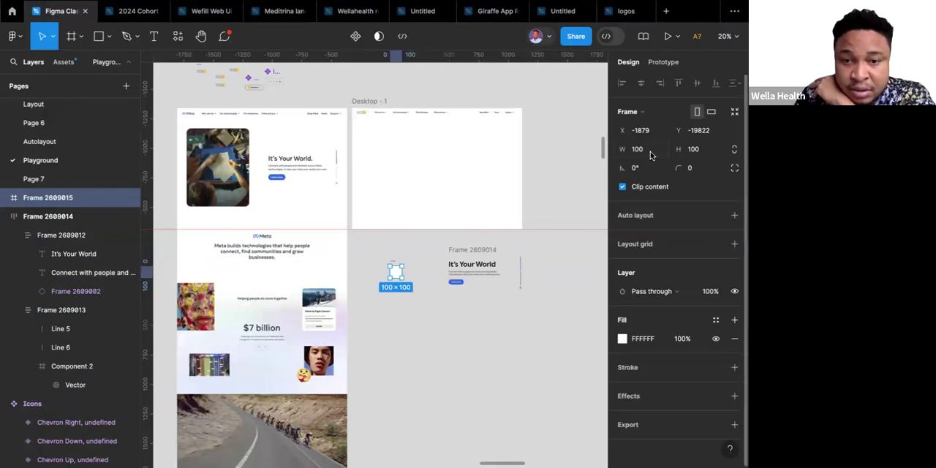
{"action": "left_click", "coordinate": [704, 156]}
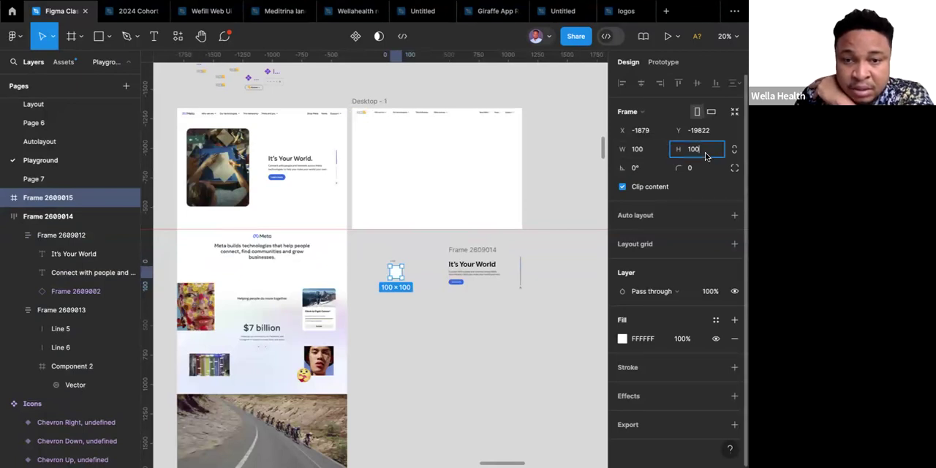
{"action": "type", "text": "600"}
{"action": "key", "text": "Return"}
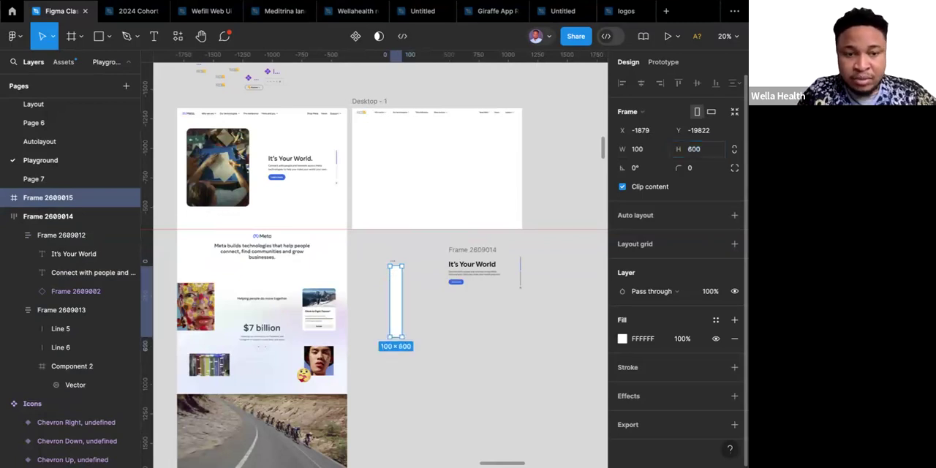
Try a width of 400 for the new frame and settle on 500.
{"action": "left_click", "coordinate": [644, 151]}
{"action": "type", "text": "400"}
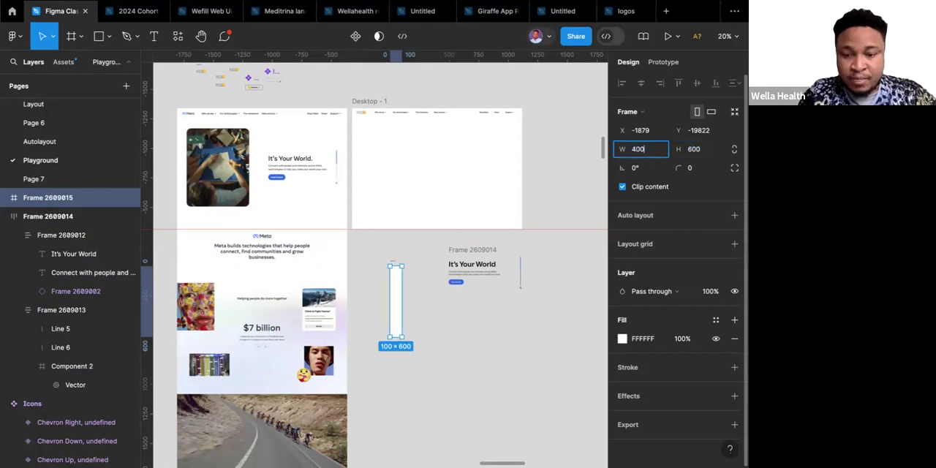
{"action": "key", "text": "Return"}
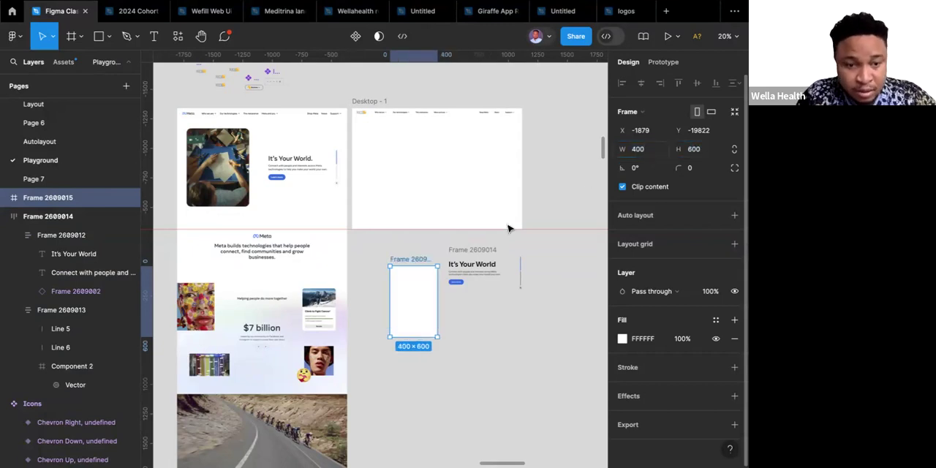
{"action": "left_click", "coordinate": [645, 150]}
{"action": "type", "text": "50"}
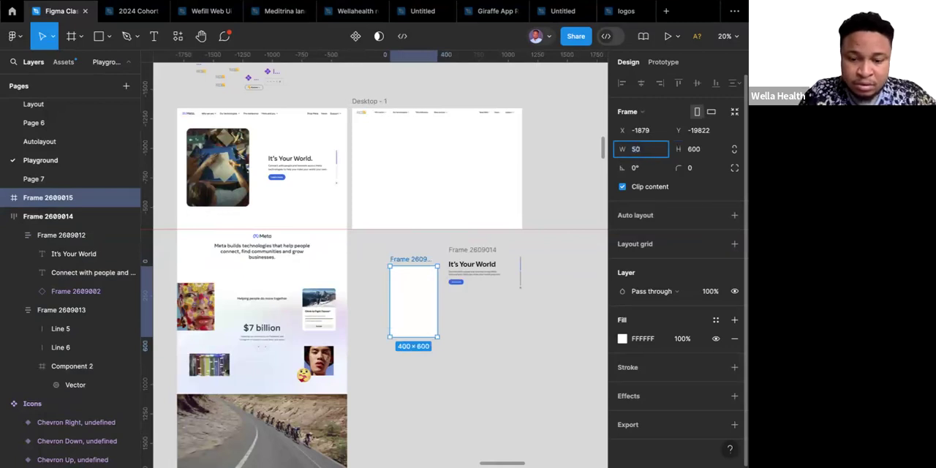
{"action": "type", "text": "0"}
{"action": "key", "text": "Return"}
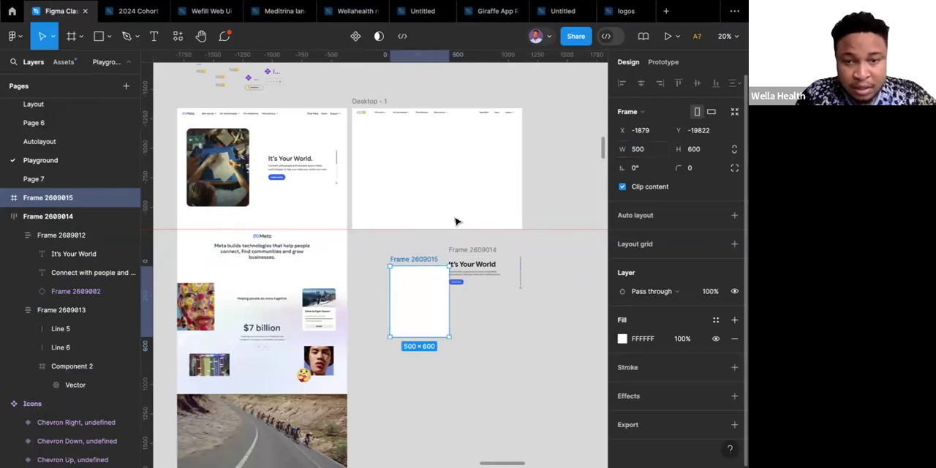
Give the new frame a corner radius of 50 and align its top edge with the hero text frame beside it.
{"action": "left_click", "coordinate": [699, 170]}
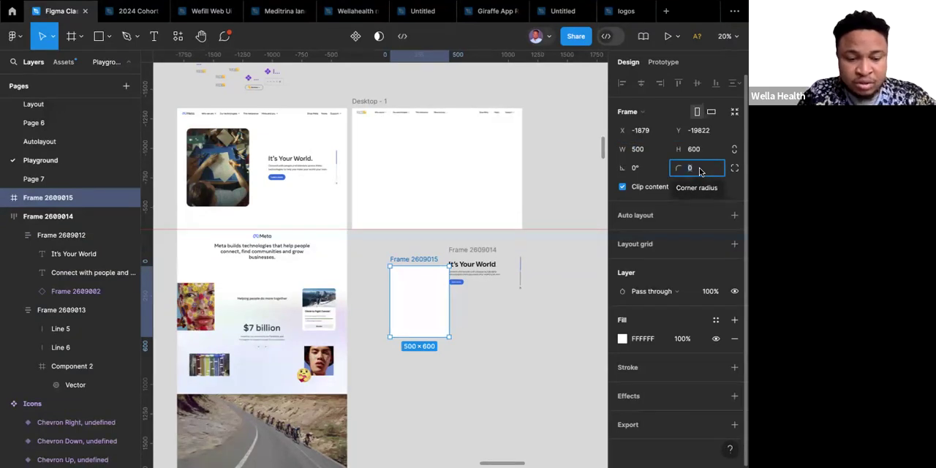
{"action": "type", "text": "50"}
{"action": "key", "text": "Return"}
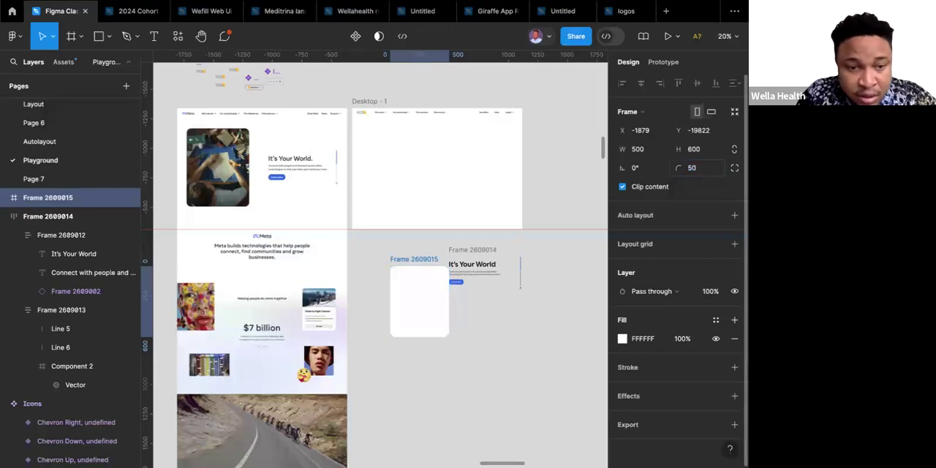
{"action": "left_click", "coordinate": [406, 261]}
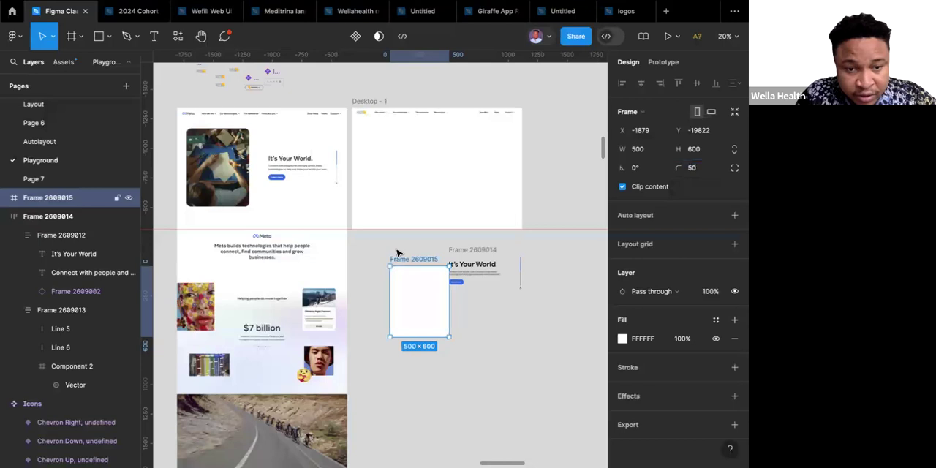
{"action": "left_click_drag", "start_coordinate": [397, 252], "coordinate": [389, 242]}
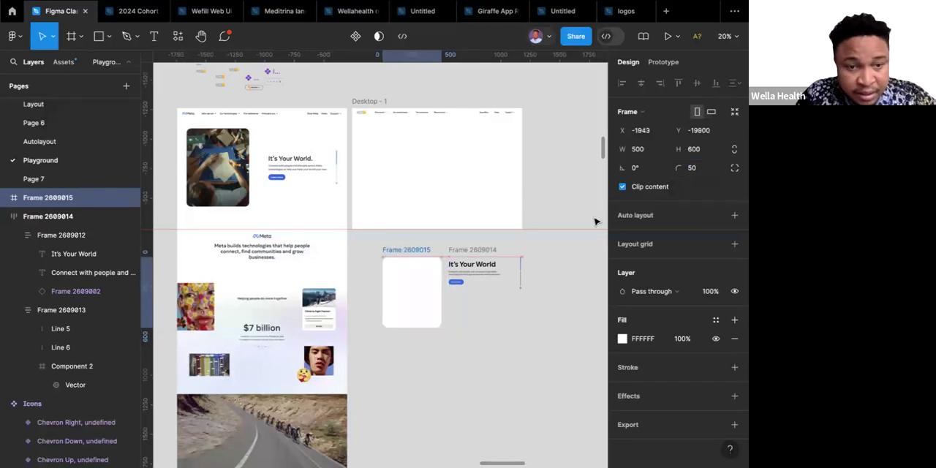
Reduce the new frame's corner radius to 40 and deselect it.
{"action": "left_click", "coordinate": [698, 169]}
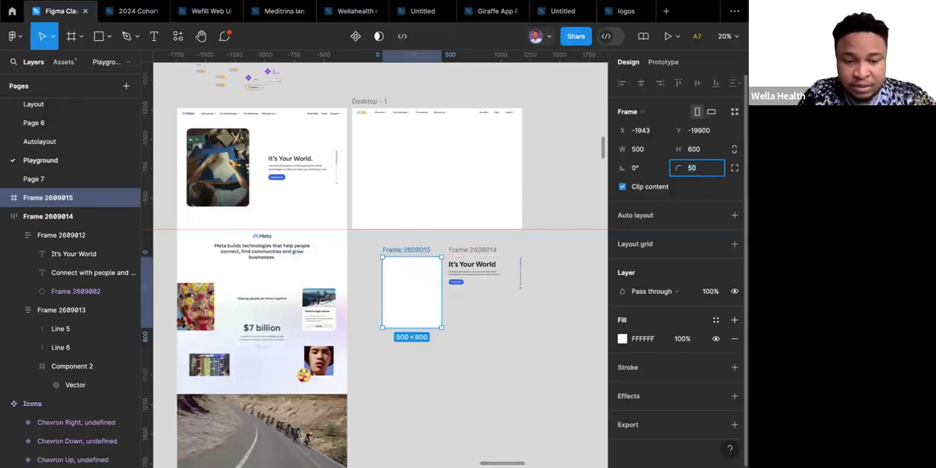
{"action": "type", "text": "40"}
{"action": "key", "text": "Return"}
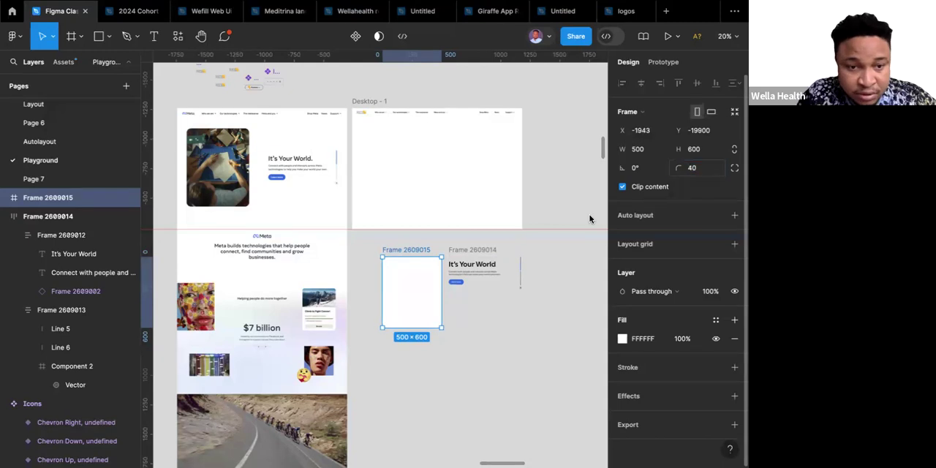
{"action": "left_click", "coordinate": [493, 345]}
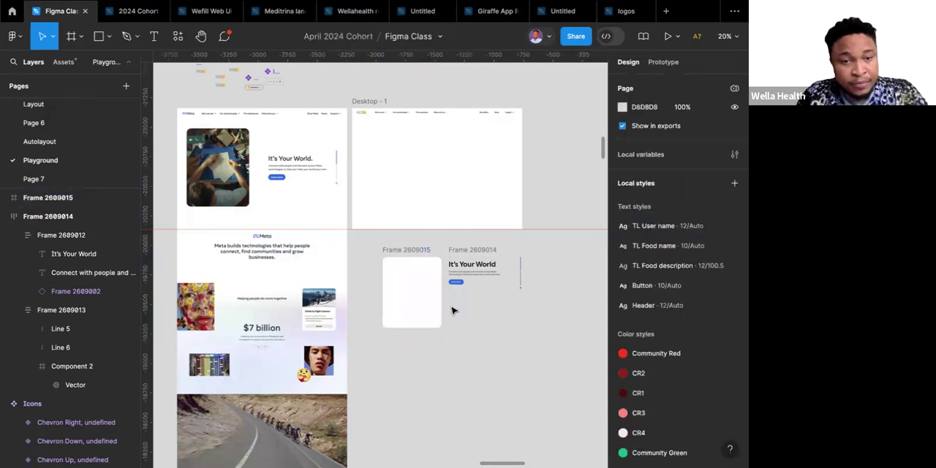
Switch the rounded 500 × 600 frame's fill to an image fill and open the image chooser.
{"action": "left_click", "coordinate": [415, 267]}
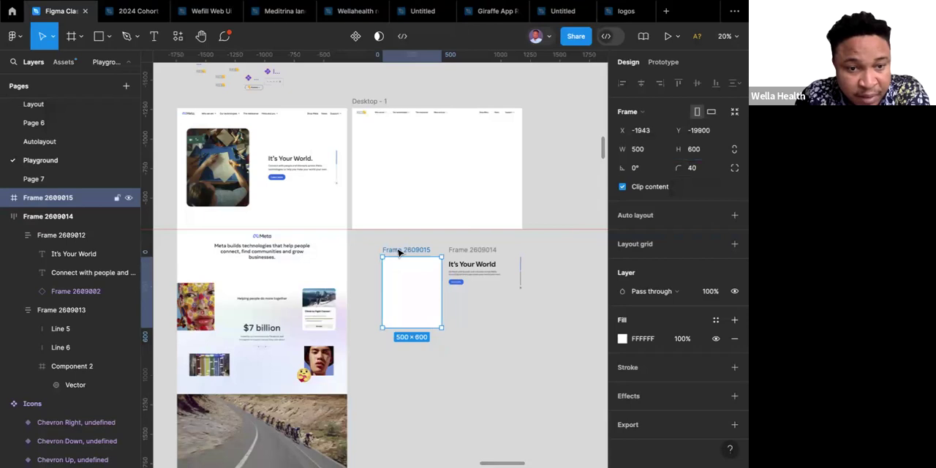
{"action": "left_click", "coordinate": [622, 339]}
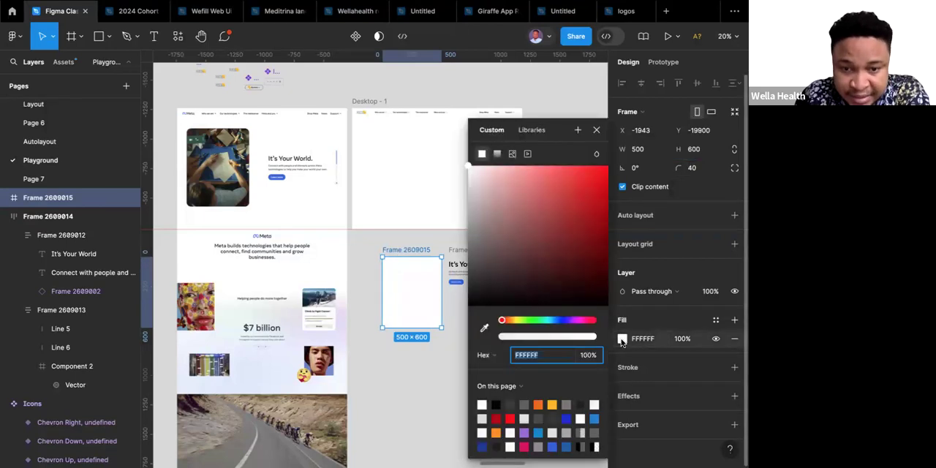
{"action": "left_click", "coordinate": [512, 155]}
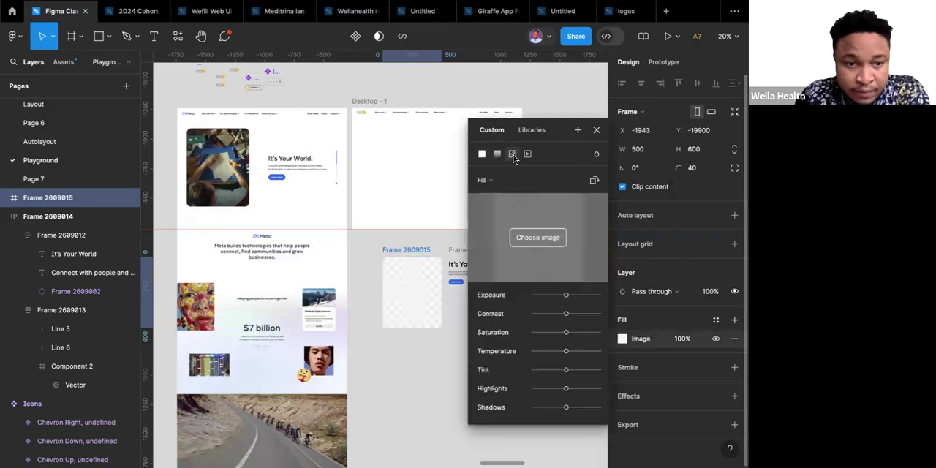
{"action": "left_click", "coordinate": [546, 240]}
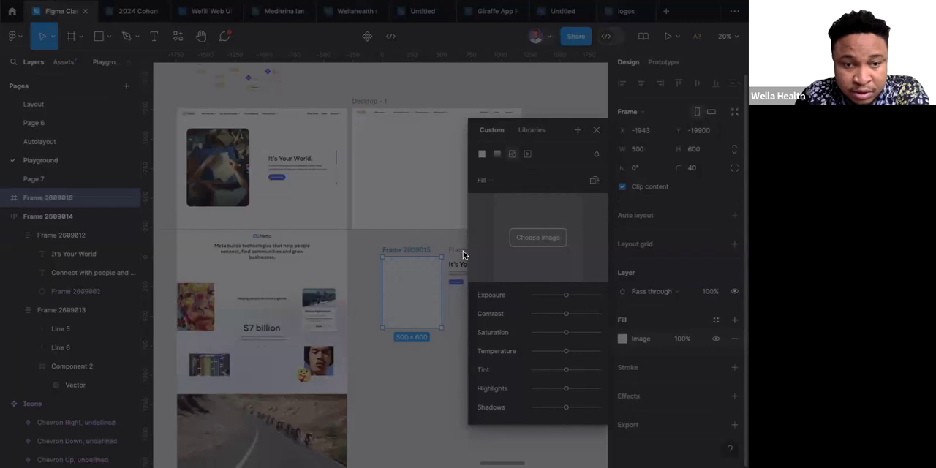
{"action": "left_click", "coordinate": [563, 264]}
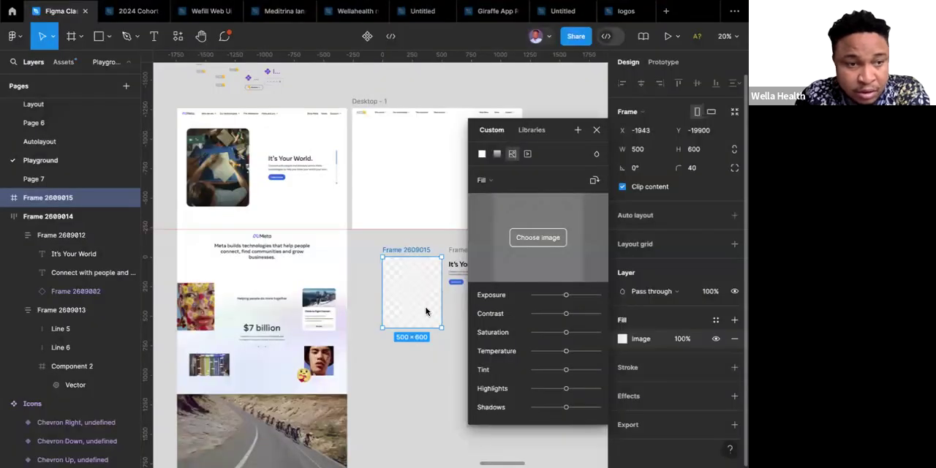
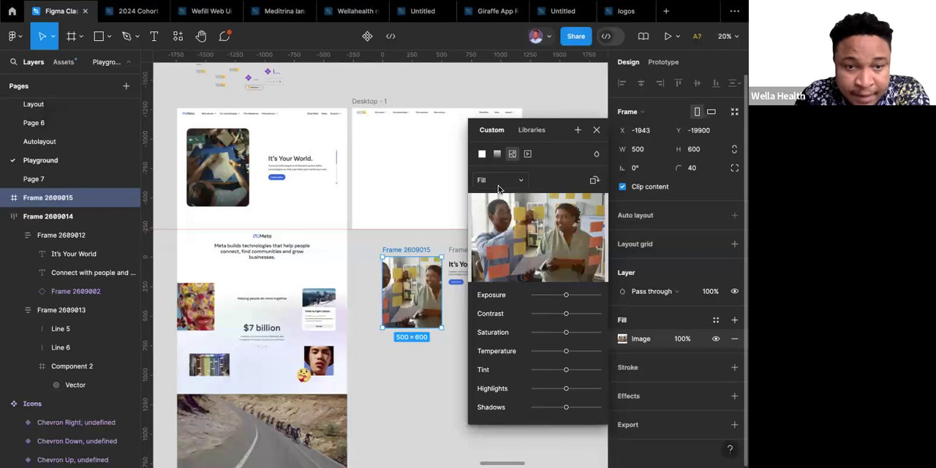
Try to reposition the photo inside its 500 × 600 frame by switching the image fill to Crop and shifting it right.
{"action": "left_click", "coordinate": [507, 185]}
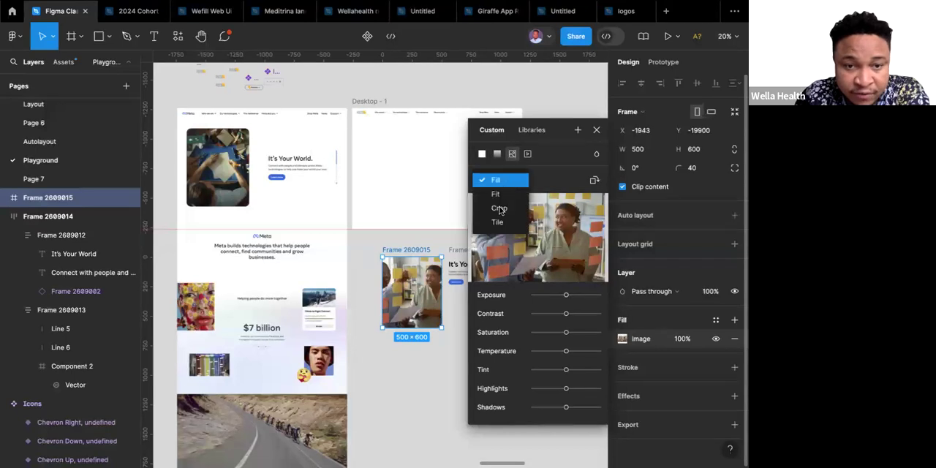
{"action": "left_click", "coordinate": [498, 209]}
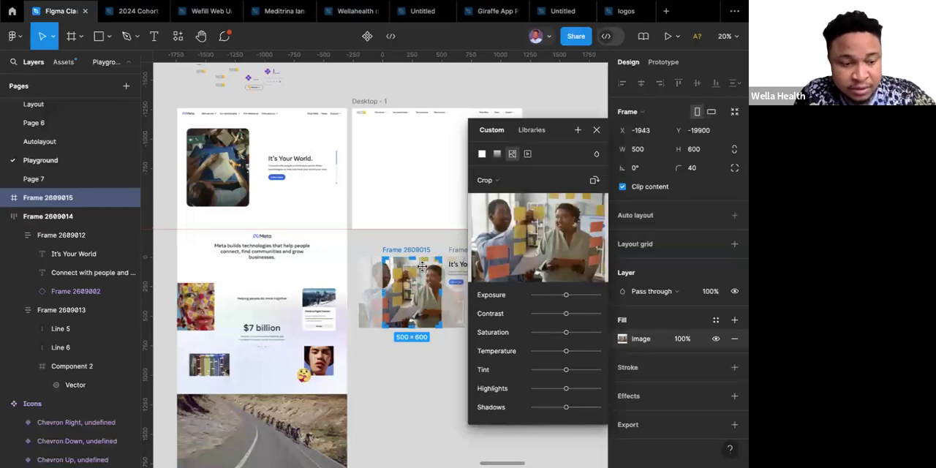
{"action": "key", "text": "shift+Right"}
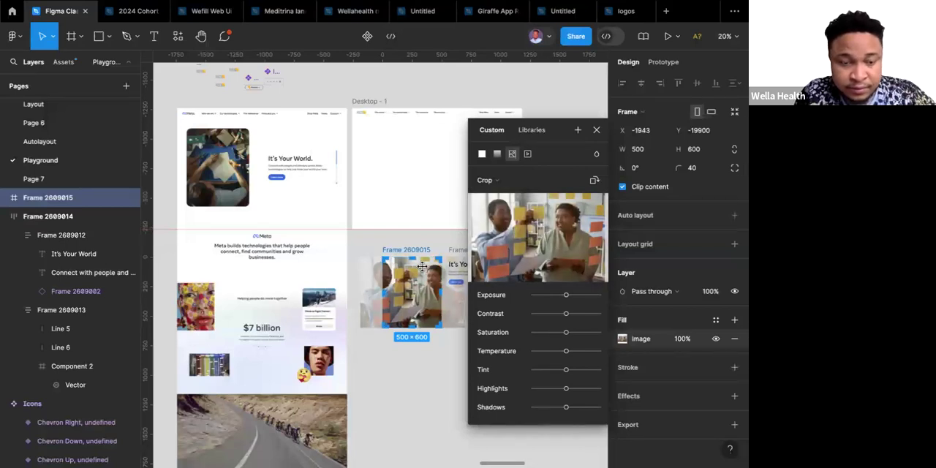
{"action": "key", "text": "shift+Right"}
{"action": "key", "text": "shift+Right"}
{"action": "key", "text": "shift+Right"}
{"action": "key", "text": "shift+Right"}
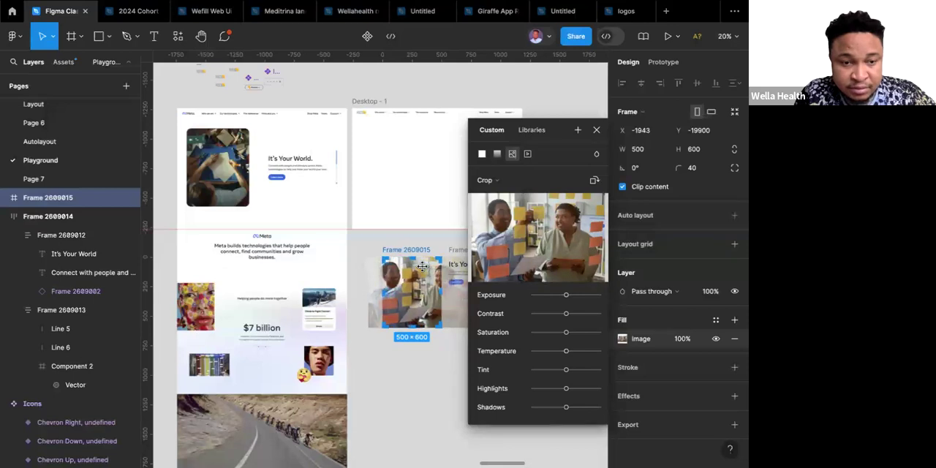
{"action": "key", "text": "shift+Right"}
{"action": "key", "text": "shift+Right"}
{"action": "key", "text": "shift+Right"}
{"action": "key", "text": "shift+Right"}
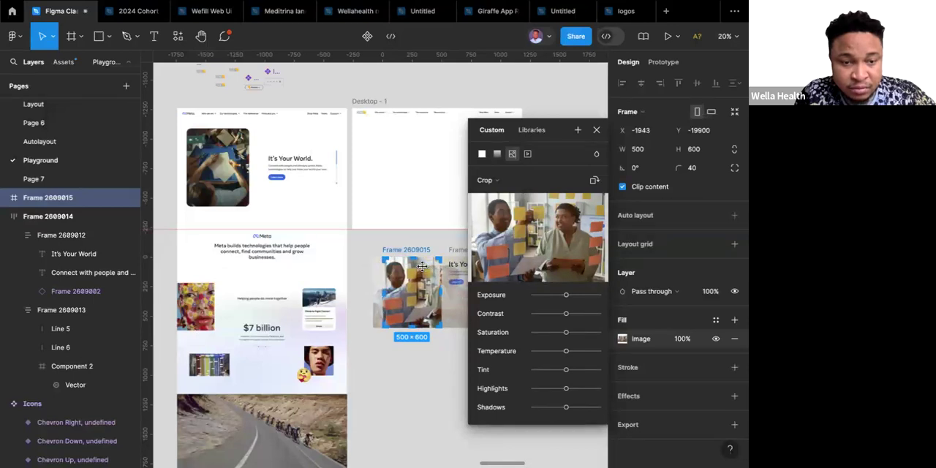
{"action": "key", "text": "Escape"}
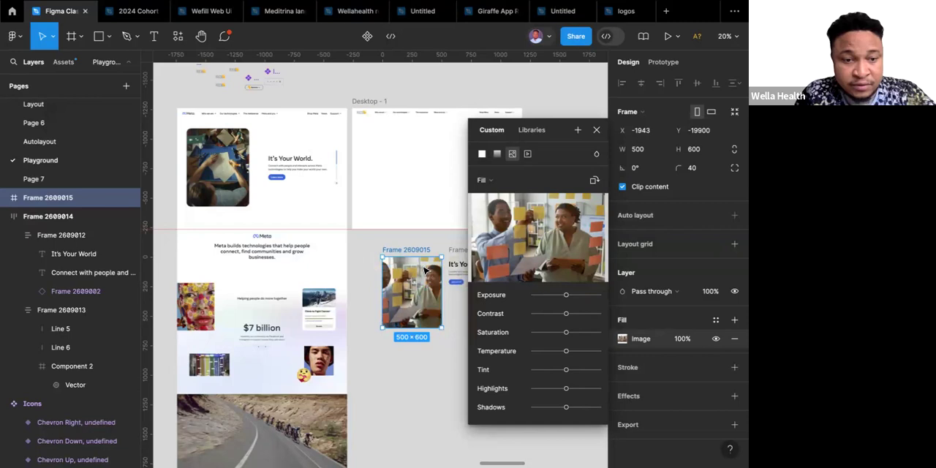
{"action": "left_click", "coordinate": [430, 356]}
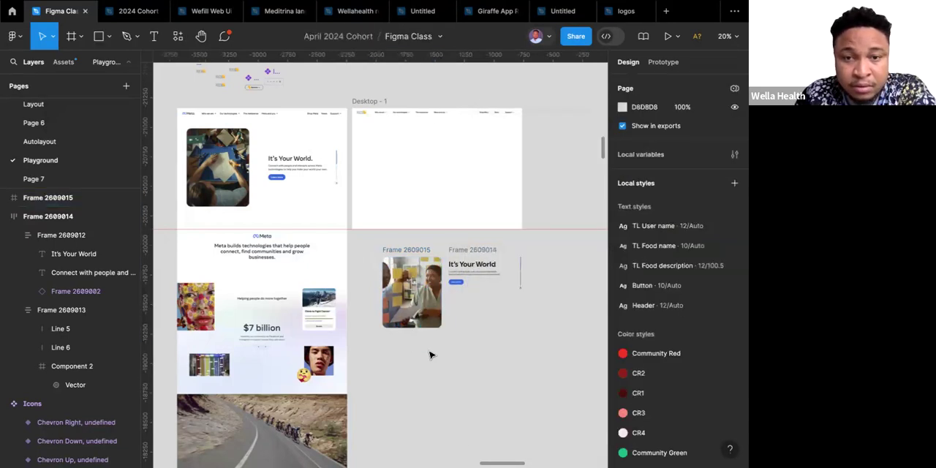
Combine the photo frame and the "It's Your World" text frame into one horizontal auto layout, aligned left and vertically centered.
{"action": "scroll", "coordinate": [463, 306], "scroll_direction": "up", "scroll_amount": 6}
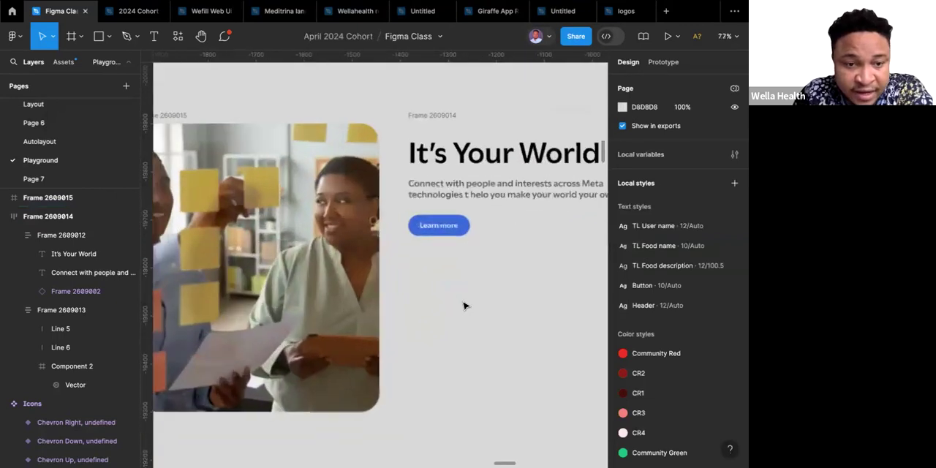
{"action": "scroll", "coordinate": [463, 306], "scroll_direction": "down", "scroll_amount": 2}
{"action": "scroll", "coordinate": [464, 305], "scroll_direction": "down", "scroll_amount": 4}
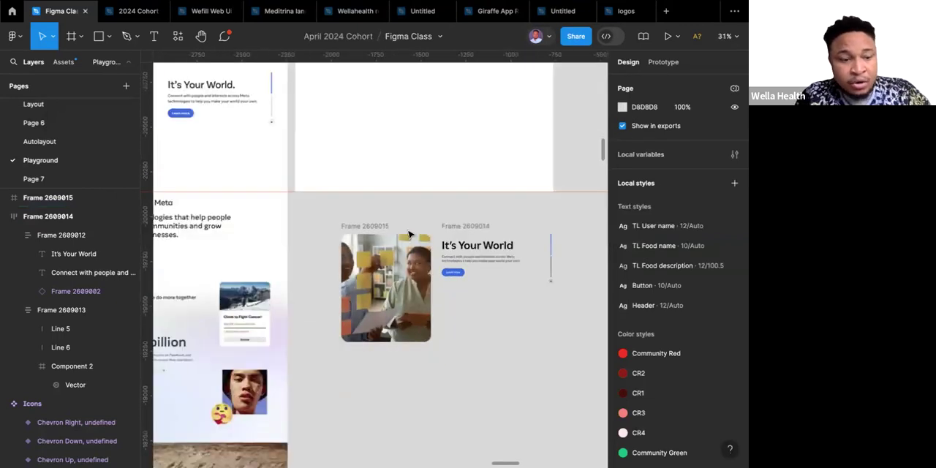
{"action": "left_click", "coordinate": [376, 226]}
{"action": "left_click", "coordinate": [376, 227]}
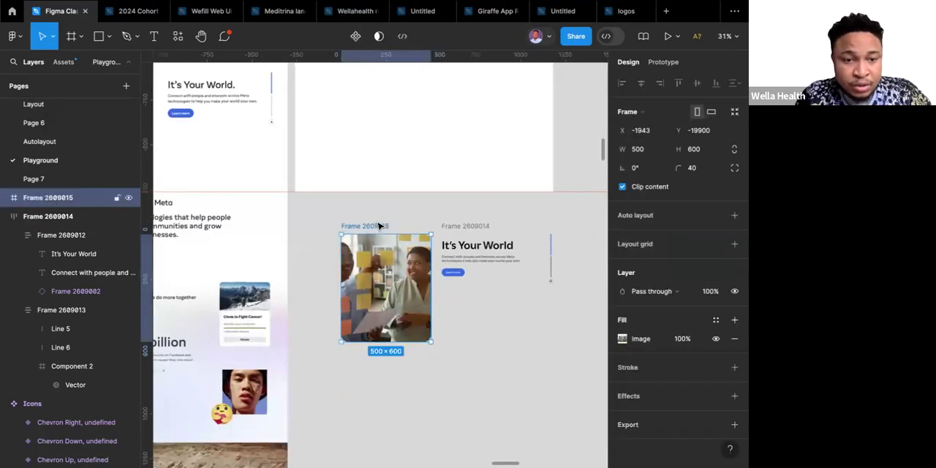
{"action": "left_click", "coordinate": [472, 230], "text": "shift"}
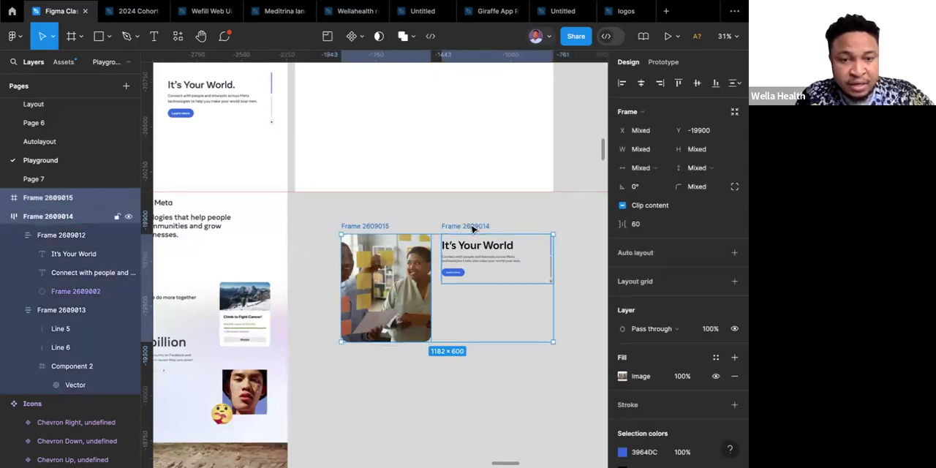
{"action": "key", "text": "shift+a"}
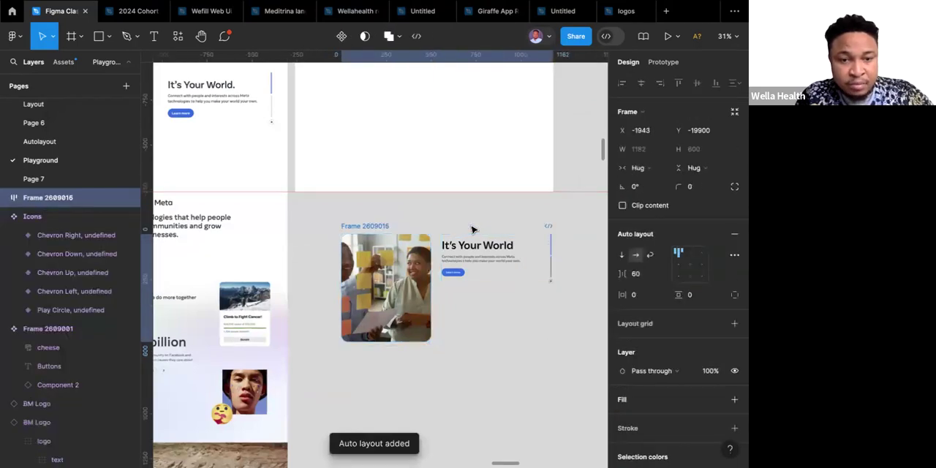
{"action": "left_click", "coordinate": [679, 268]}
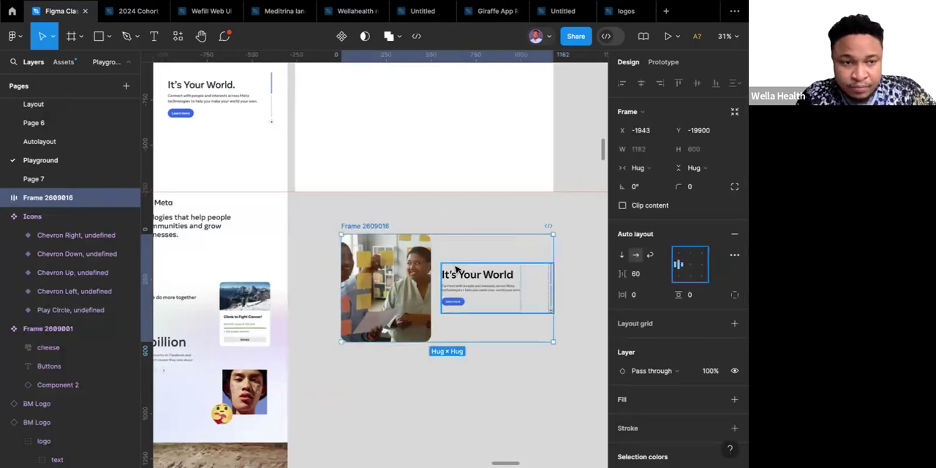
Give the combined auto layout frame a fixed width of 1440 and center its contents.
{"action": "scroll", "coordinate": [455, 269], "scroll_direction": "down", "scroll_amount": 3}
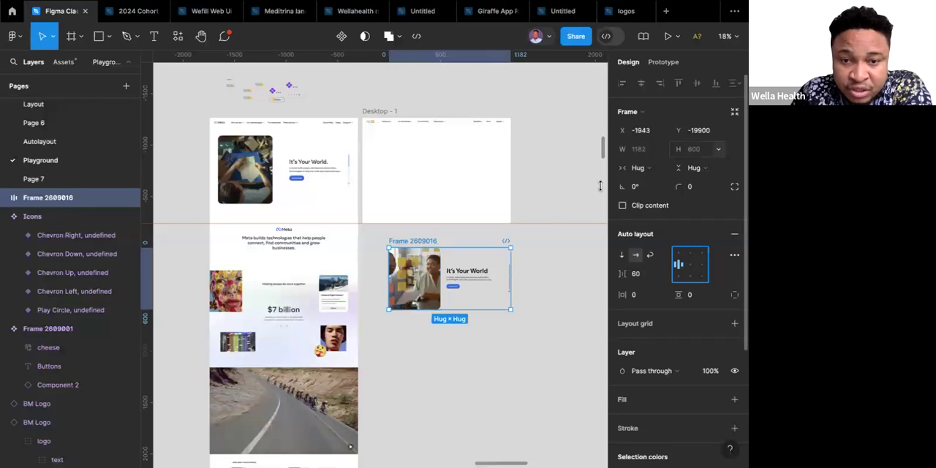
{"action": "left_click", "coordinate": [664, 170]}
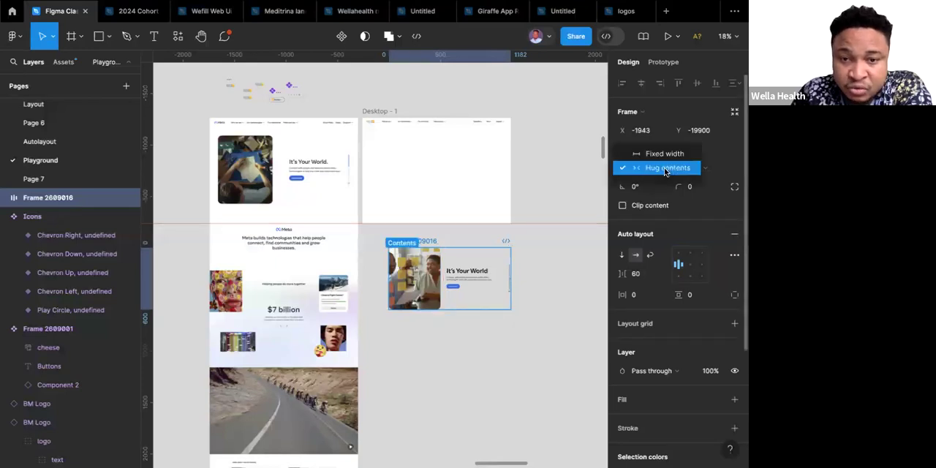
{"action": "left_click", "coordinate": [660, 155]}
{"action": "left_click", "coordinate": [646, 152]}
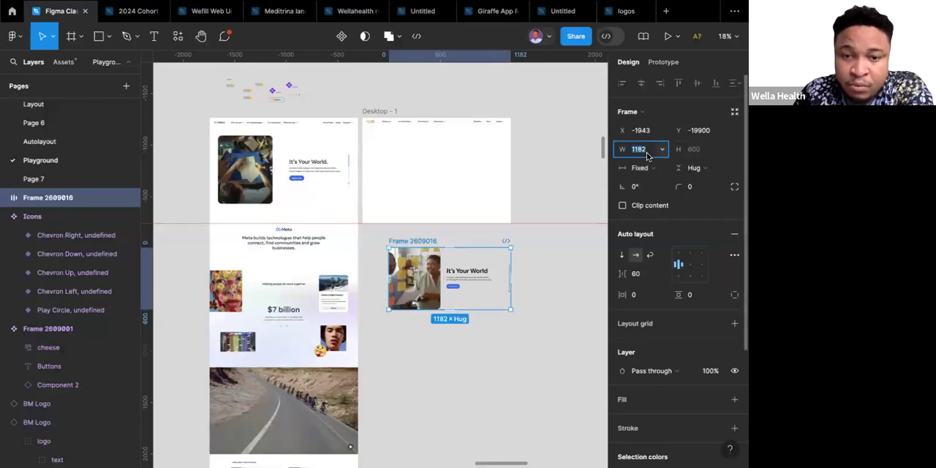
{"action": "type", "text": "1440"}
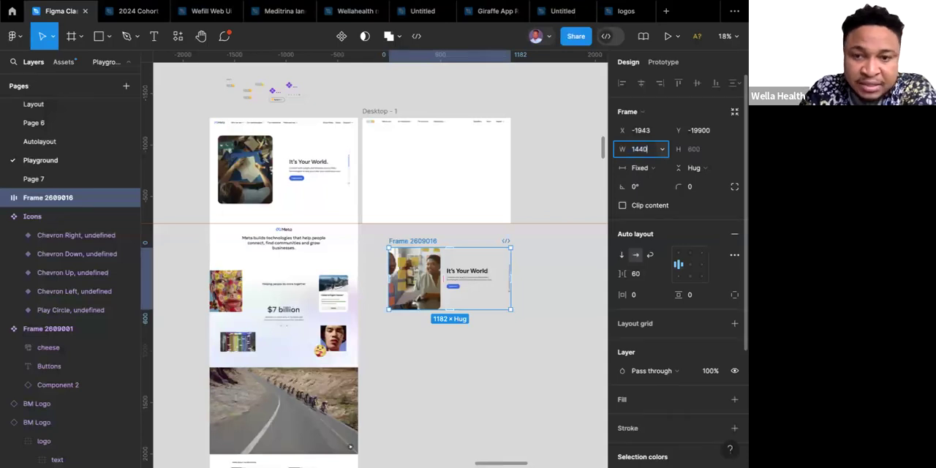
{"action": "key", "text": "Return"}
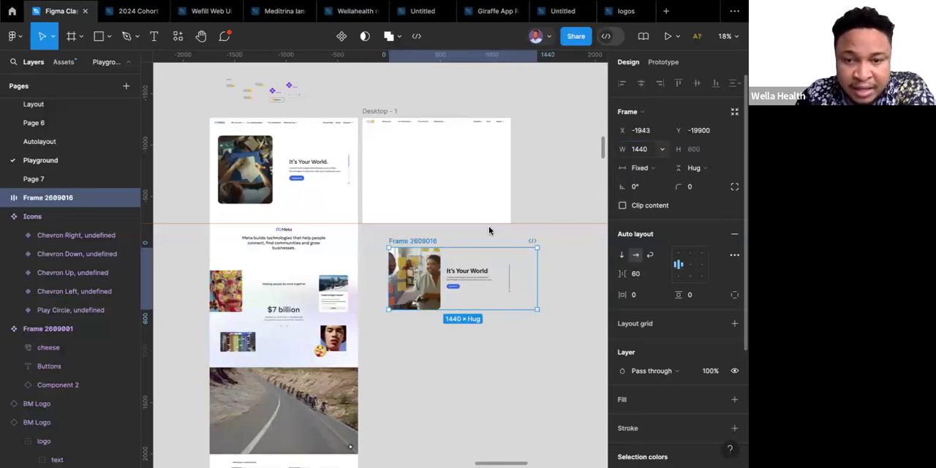
{"action": "left_click", "coordinate": [690, 265]}
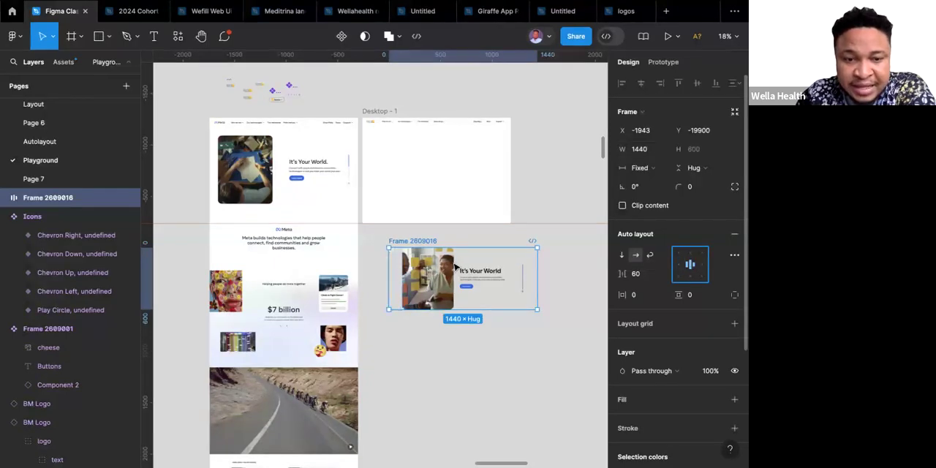
Try horizontal paddings of 40 and 100 on the combined frame.
{"action": "left_click", "coordinate": [642, 299]}
{"action": "type", "text": "40"}
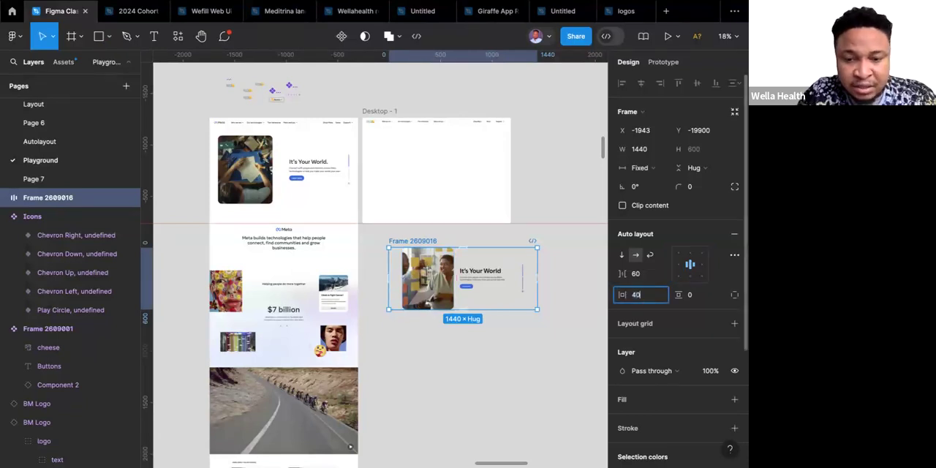
{"action": "key", "text": "Return"}
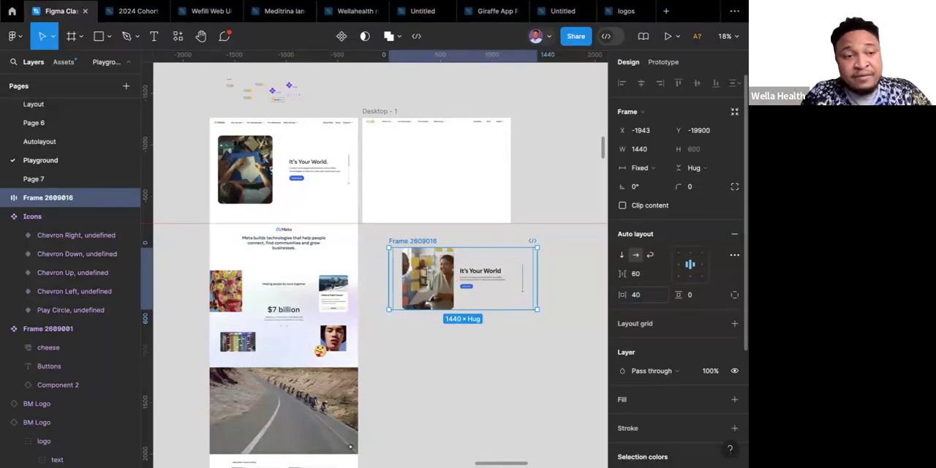
{"action": "left_click", "coordinate": [647, 298]}
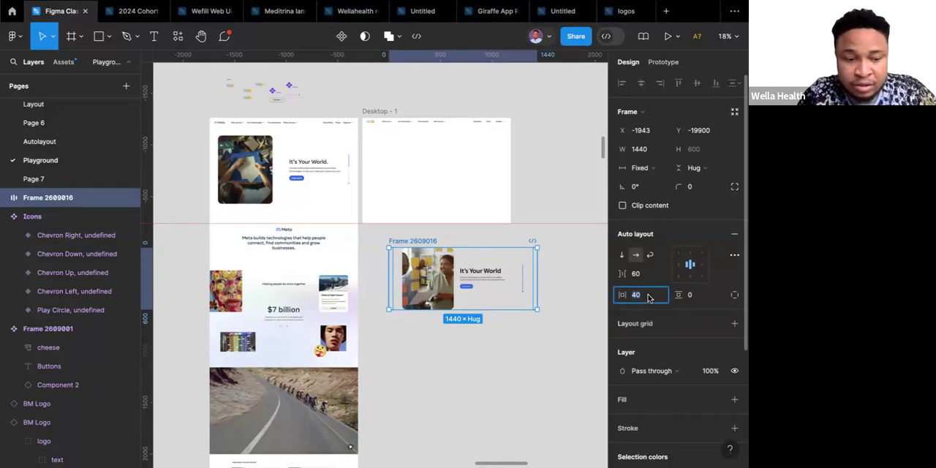
{"action": "type", "text": "100"}
{"action": "key", "text": "Return"}
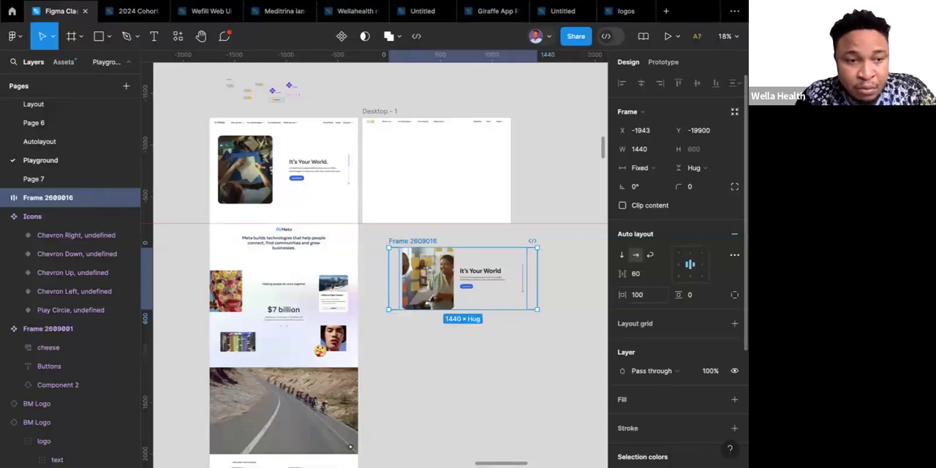
Set the combined frame's horizontal padding to 80 and the spacing between its items to Auto.
{"action": "left_click", "coordinate": [647, 296]}
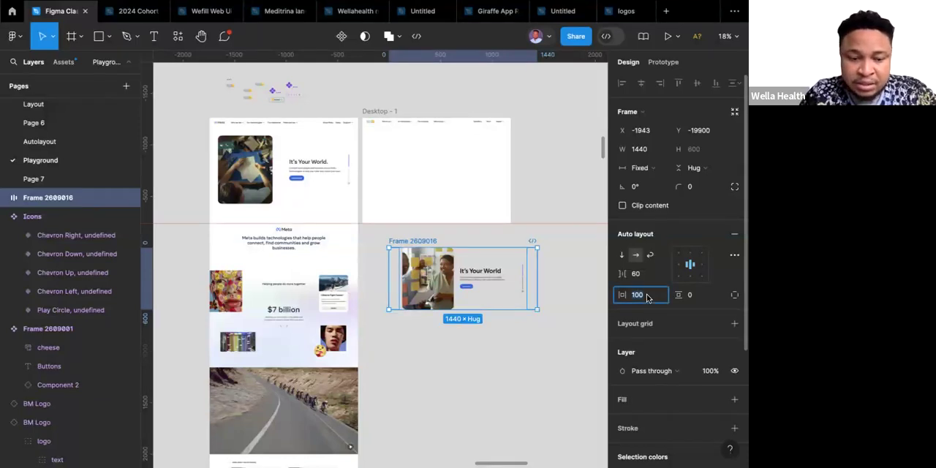
{"action": "type", "text": "80"}
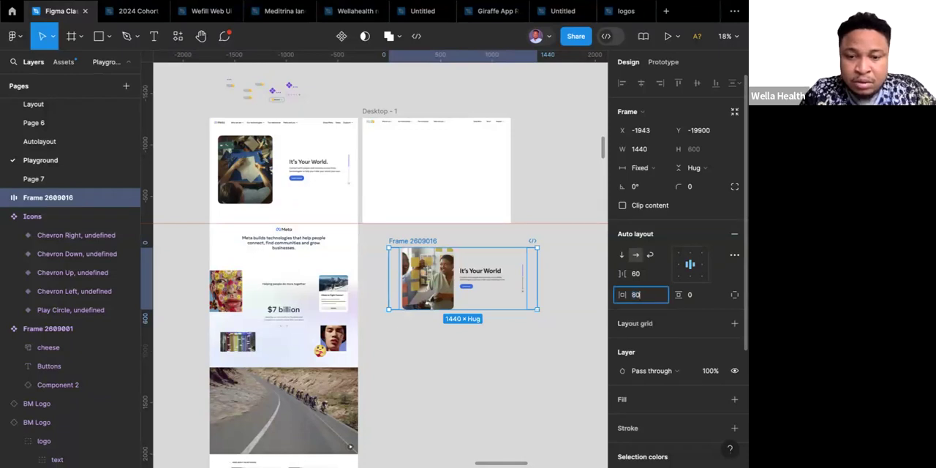
{"action": "key", "text": "Return"}
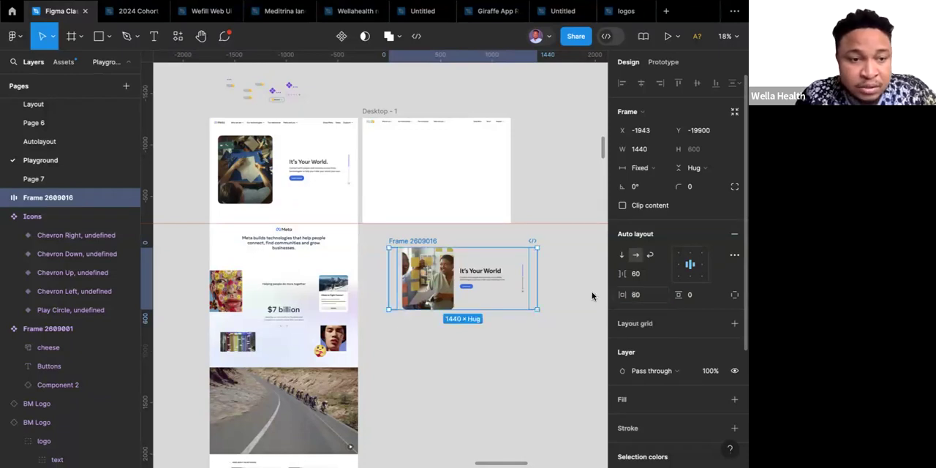
{"action": "left_click", "coordinate": [662, 277]}
{"action": "left_click", "coordinate": [646, 288]}
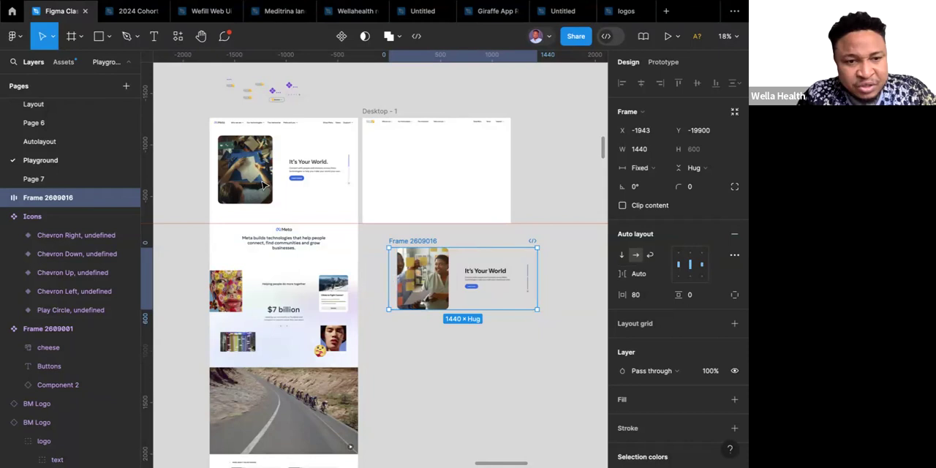
Try heights of 800 and 700 on the photo frame inside the combined layout.
{"action": "left_click", "coordinate": [420, 289]}
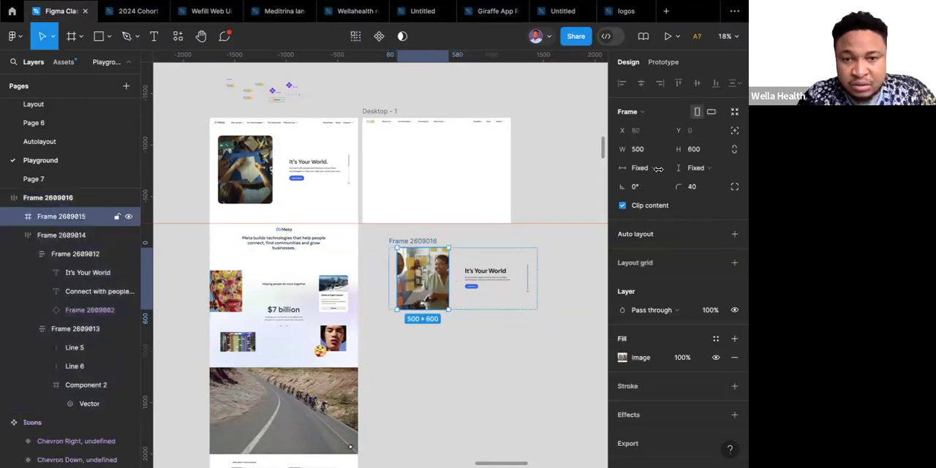
{"action": "left_click", "coordinate": [704, 150]}
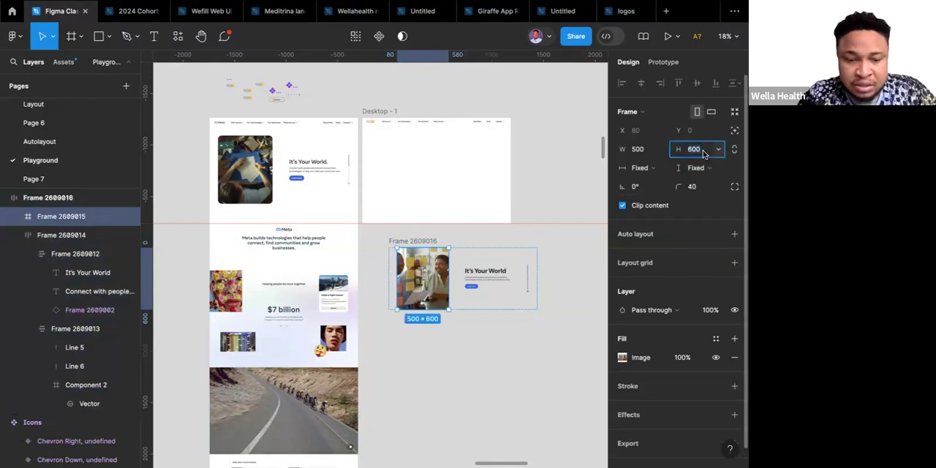
{"action": "type", "text": "800"}
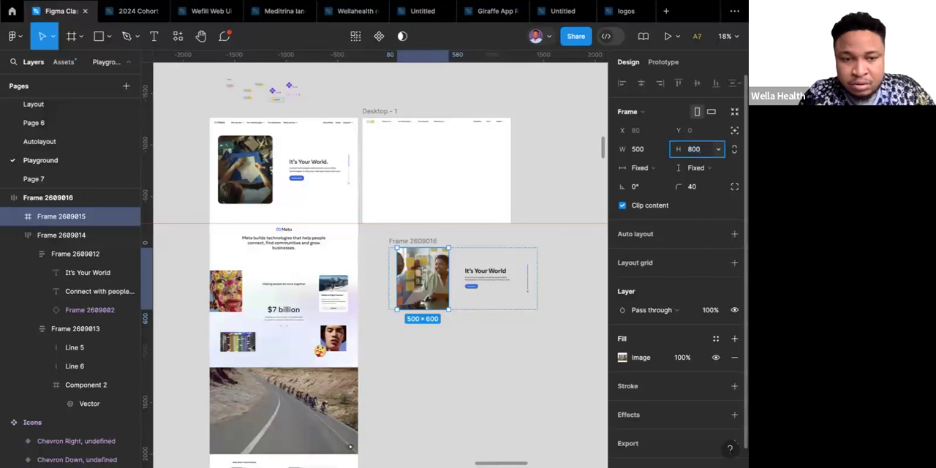
{"action": "key", "text": "Return"}
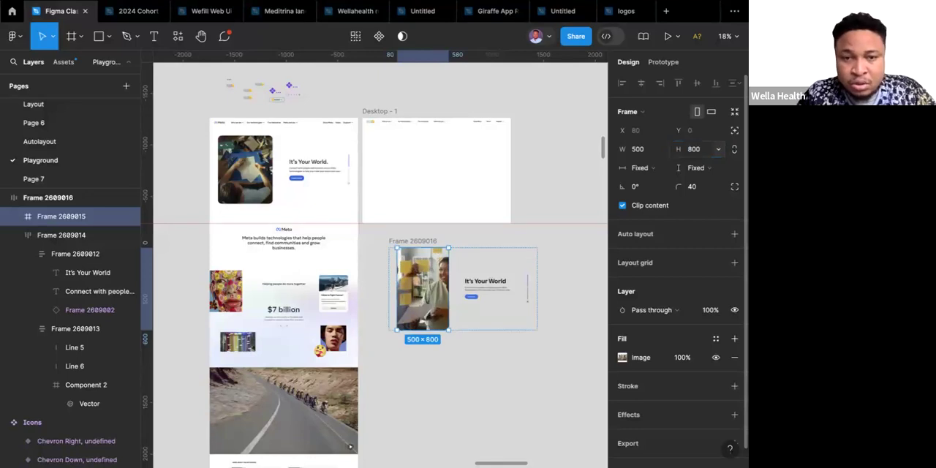
{"action": "left_click", "coordinate": [701, 151]}
{"action": "type", "text": "700"}
{"action": "key", "text": "Return"}
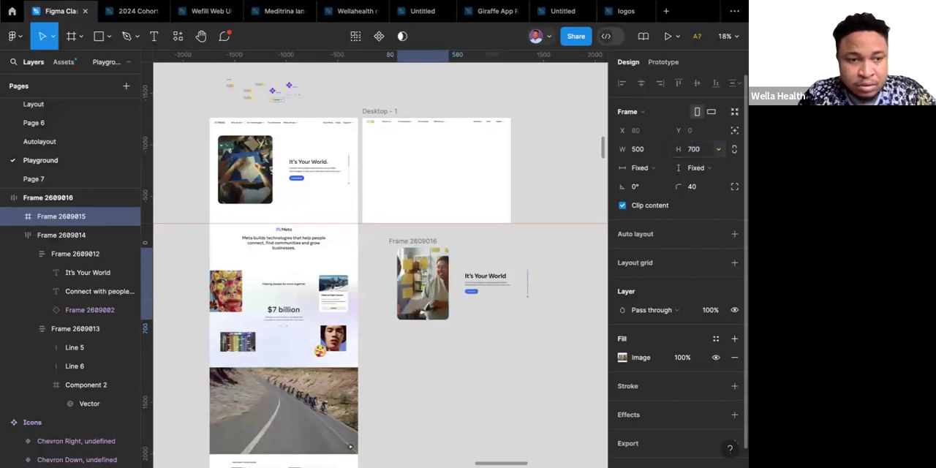
Set the photo frame's height to 680 inside the combined layout.
{"action": "left_click", "coordinate": [701, 151]}
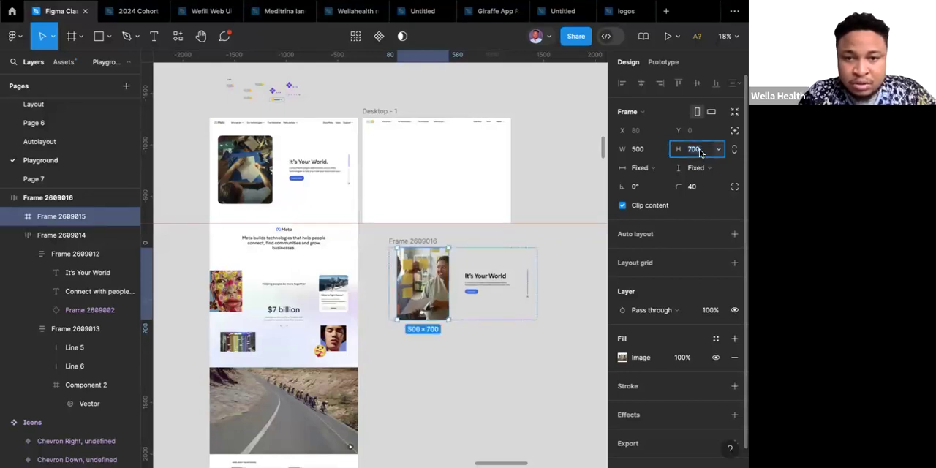
{"action": "type", "text": "6"}
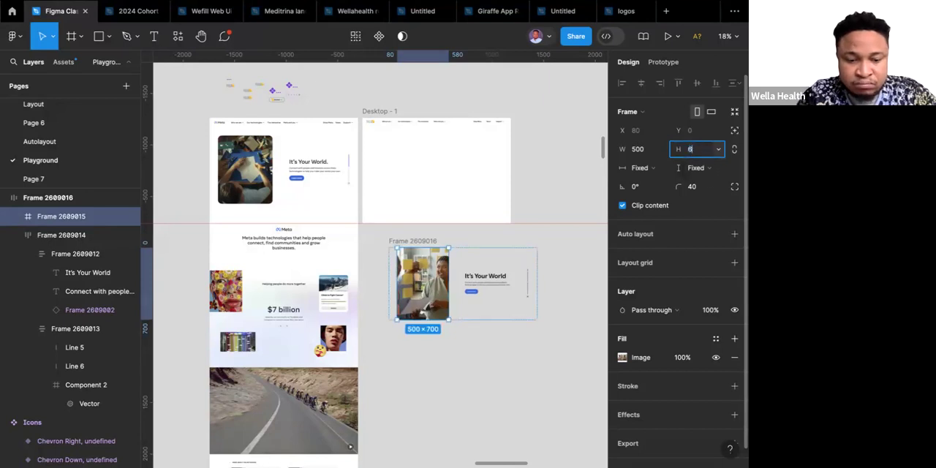
{"action": "type", "text": "80"}
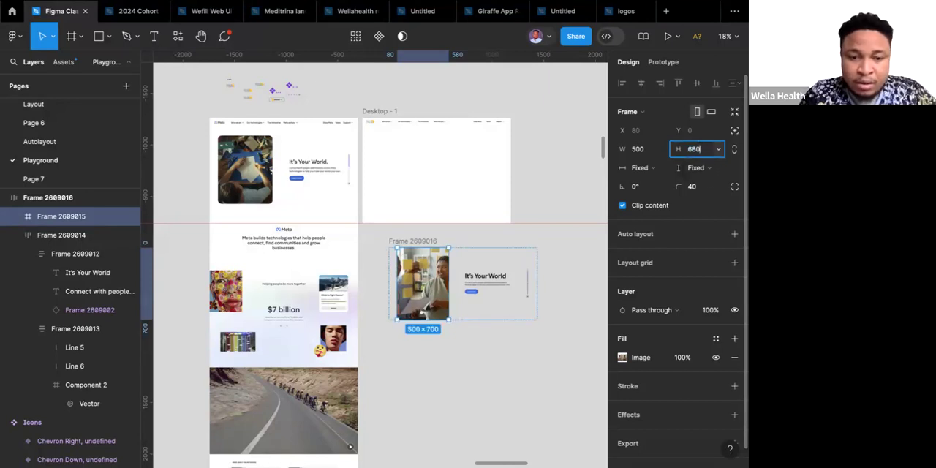
{"action": "key", "text": "Return"}
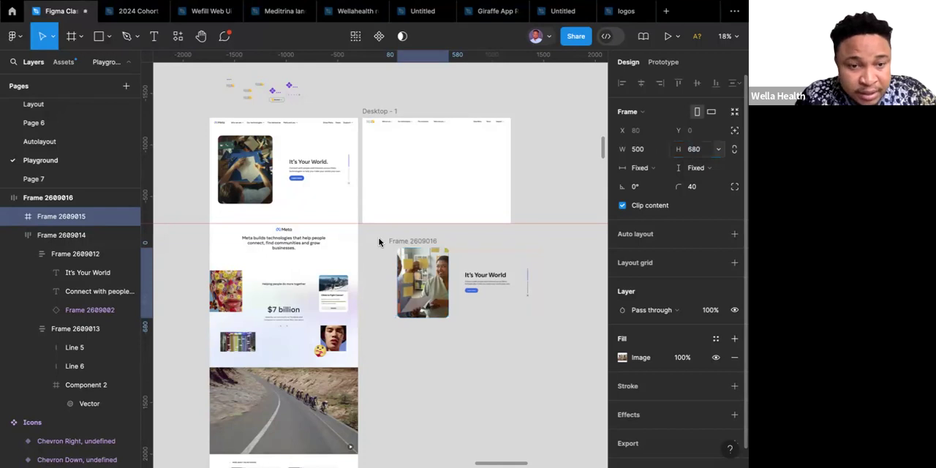
{"action": "key", "text": "Escape"}
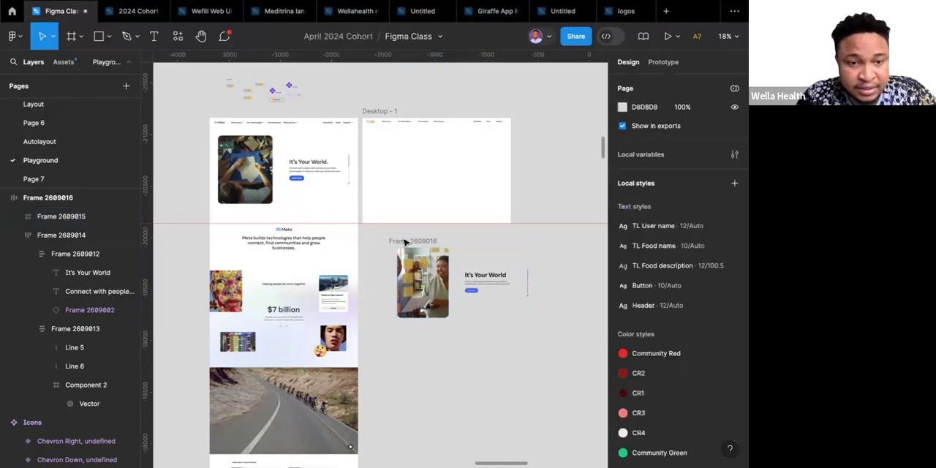
Move the combined photo and text frame into the Desktop - 1 frame at X 0, Y 70, directly beneath the navigation bar.
{"action": "left_click", "coordinate": [403, 242]}
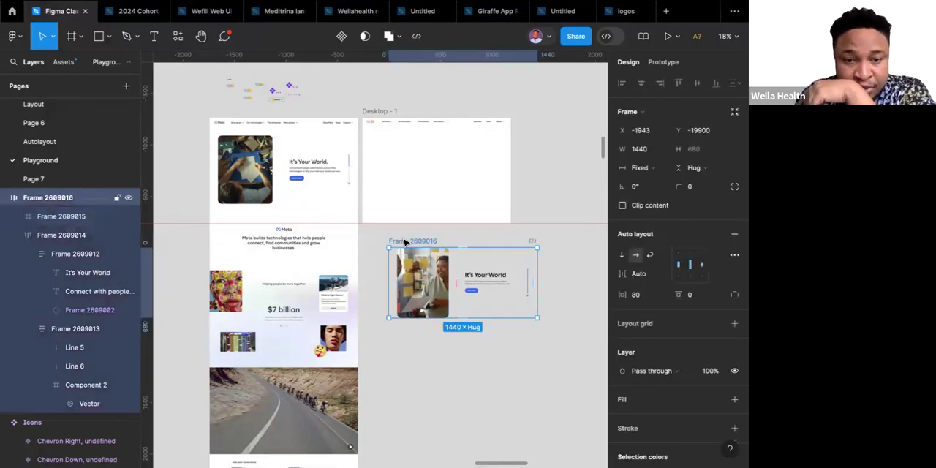
{"action": "left_click_drag", "start_coordinate": [404, 242], "coordinate": [383, 150]}
{"action": "left_click", "coordinate": [395, 173]}
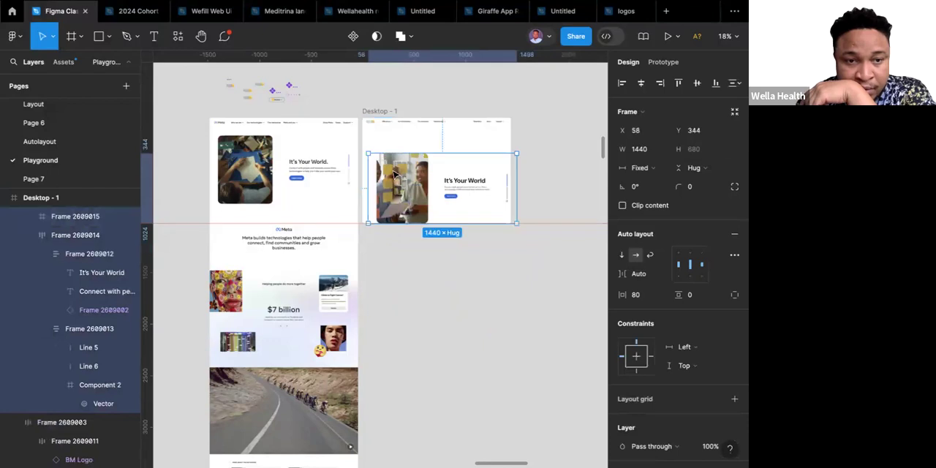
{"action": "left_click_drag", "start_coordinate": [392, 167], "coordinate": [384, 160]}
{"action": "scroll", "coordinate": [384, 160], "scroll_direction": "up", "scroll_amount": 5}
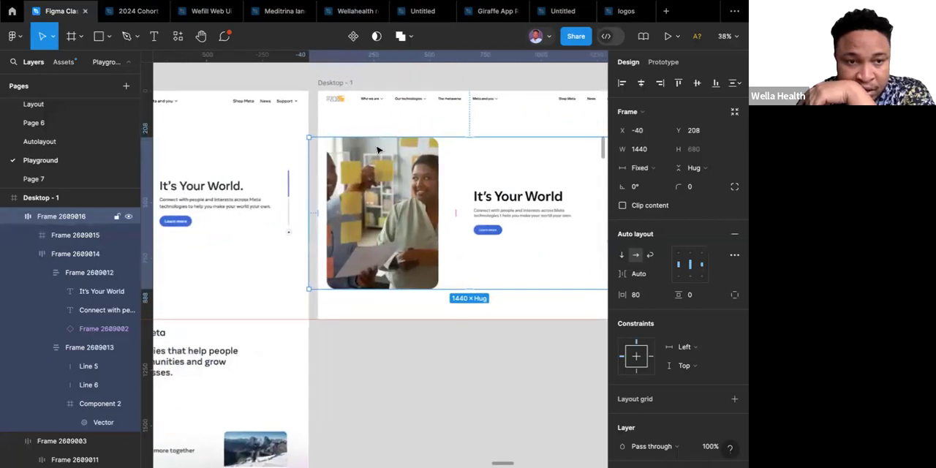
{"action": "left_click_drag", "start_coordinate": [384, 131], "coordinate": [378, 134]}
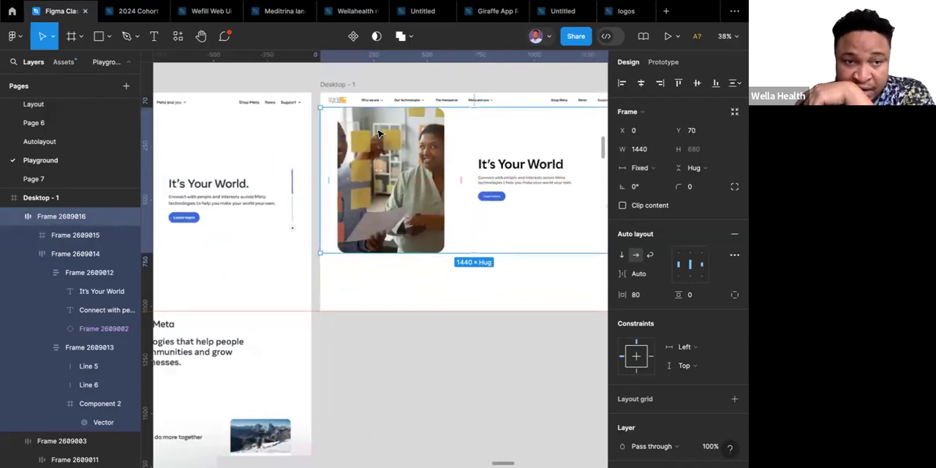
Set the combined frame's vertical padding to 100.
{"action": "scroll", "coordinate": [378, 134], "scroll_direction": "down", "scroll_amount": 5}
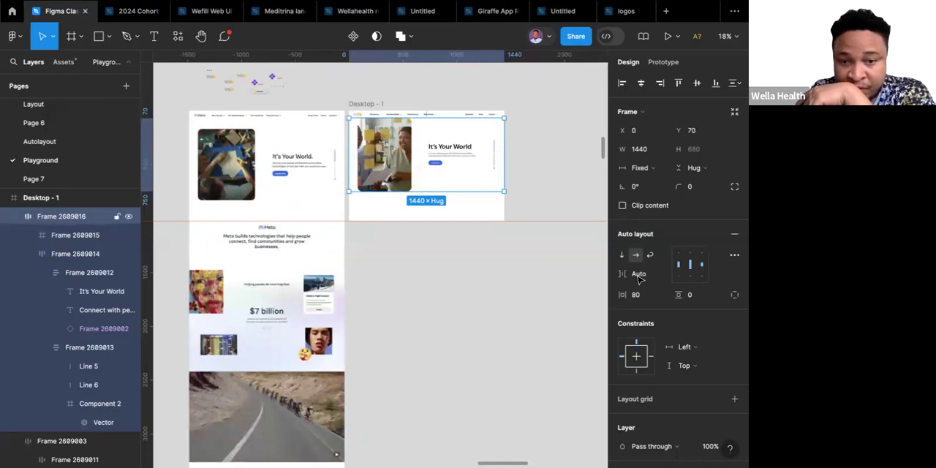
{"action": "left_click", "coordinate": [702, 298]}
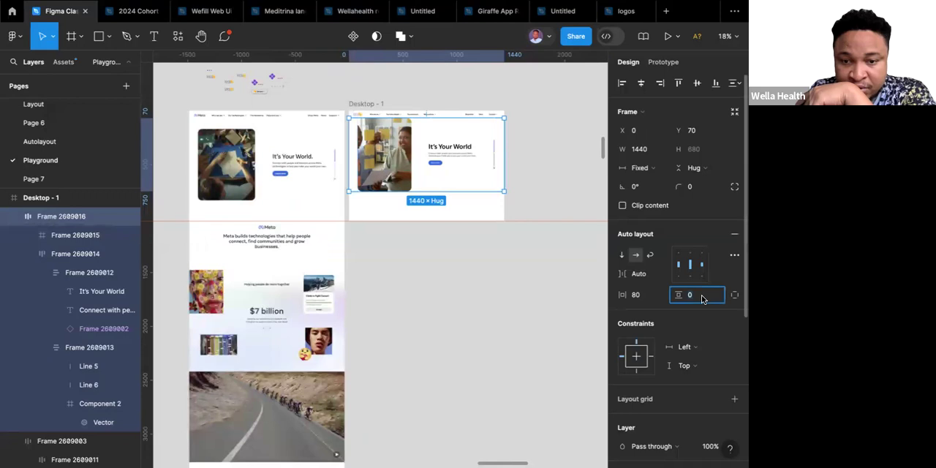
{"action": "type", "text": "100"}
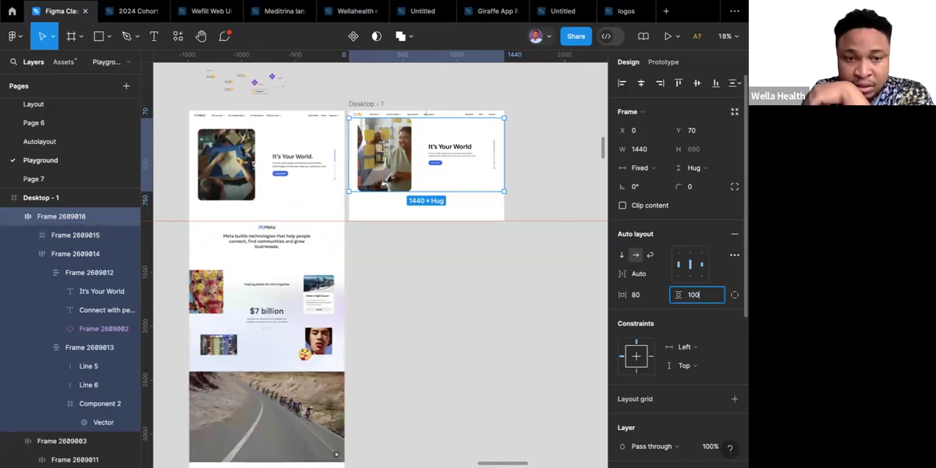
{"action": "key", "text": "Return"}
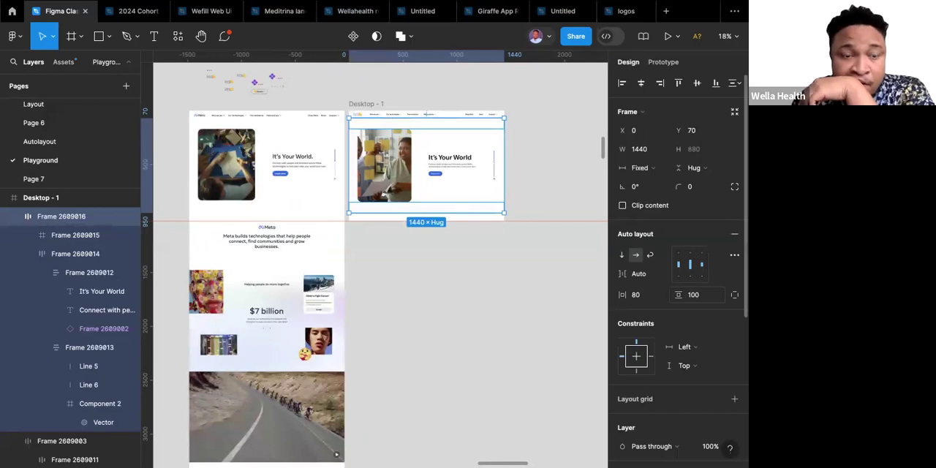
{"action": "left_click", "coordinate": [517, 342]}
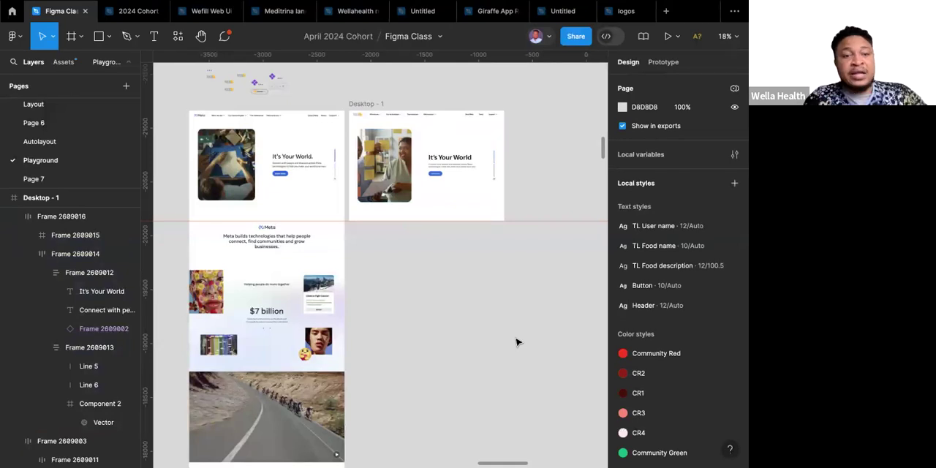
Rename the Desktop - 1 frame as Hero.
{"action": "left_click", "coordinate": [369, 104]}
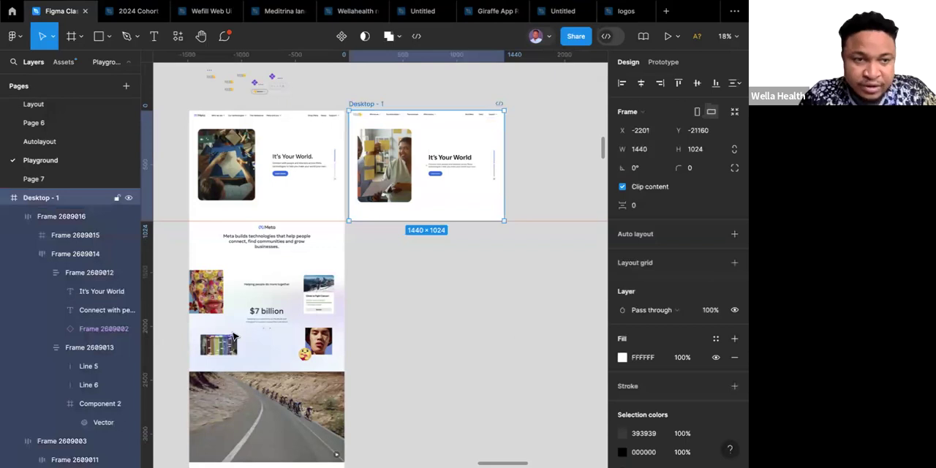
{"action": "key", "text": "Escape"}
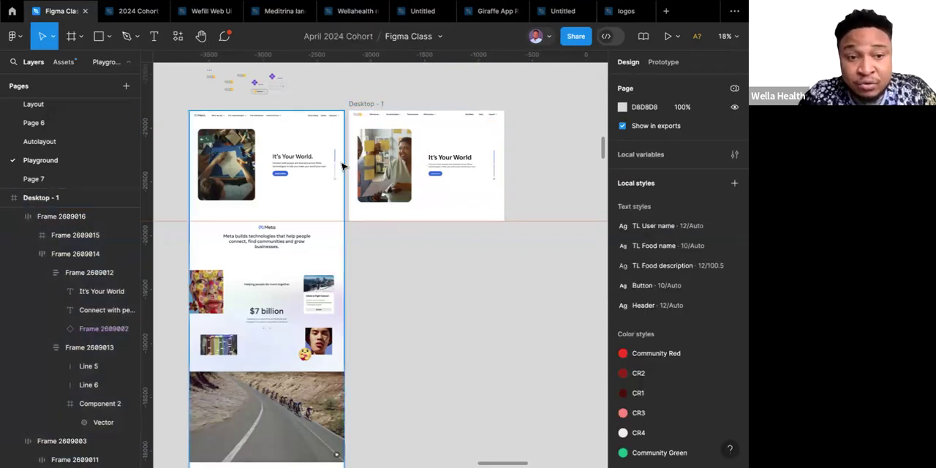
{"action": "left_click", "coordinate": [368, 106]}
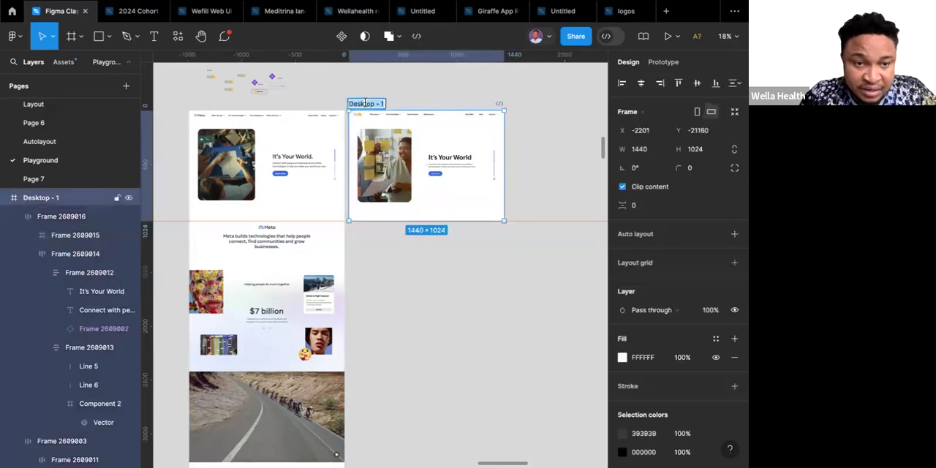
{"action": "type", "text": "Hero"}
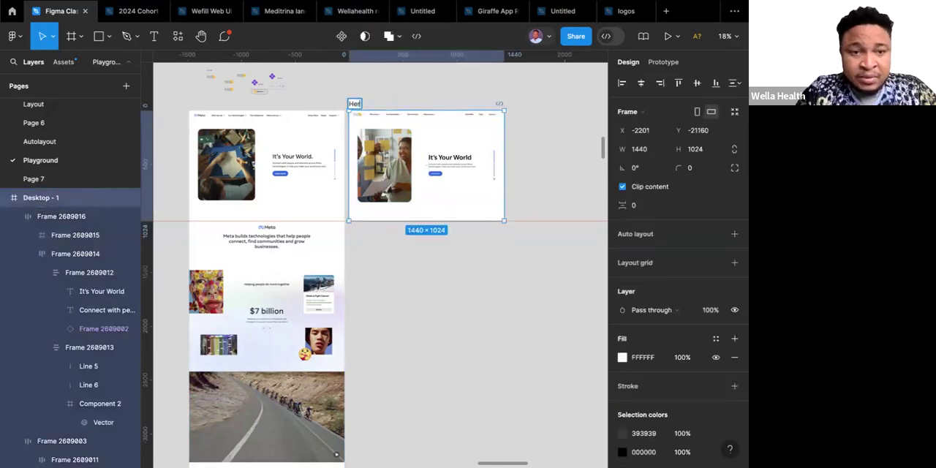
{"action": "left_click", "coordinate": [397, 100]}
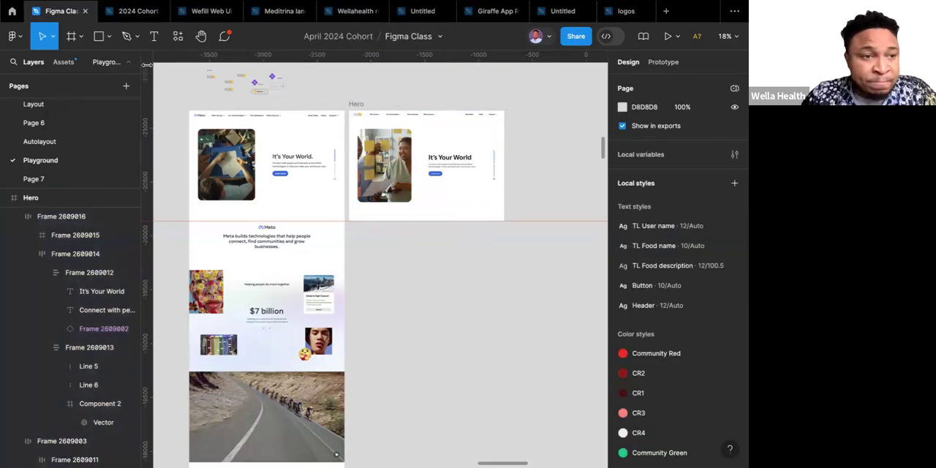
Add a new frame below the Hero frame and resize it to the Desktop preset, 1440 × 1024.
{"action": "left_click", "coordinate": [69, 42]}
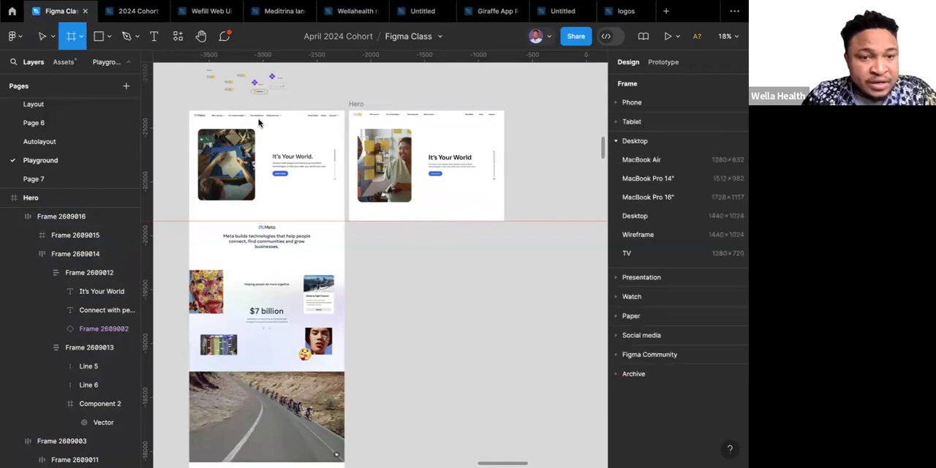
{"action": "left_click", "coordinate": [381, 249]}
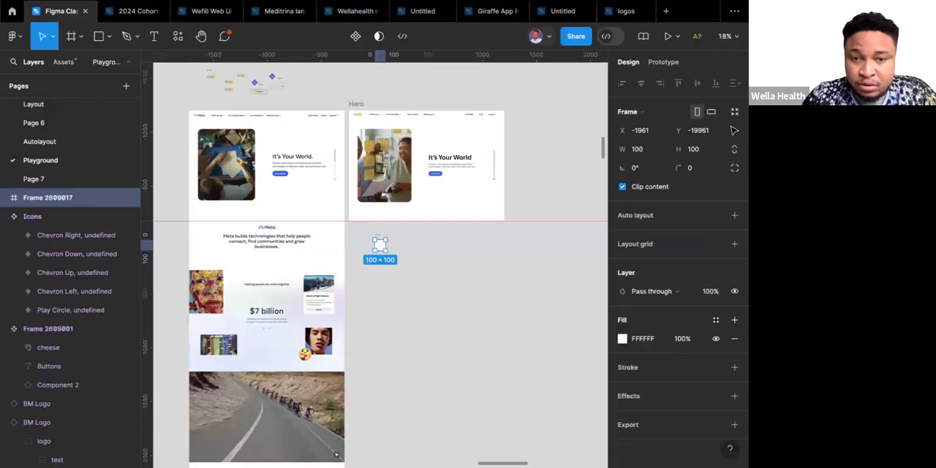
{"action": "left_click", "coordinate": [644, 112]}
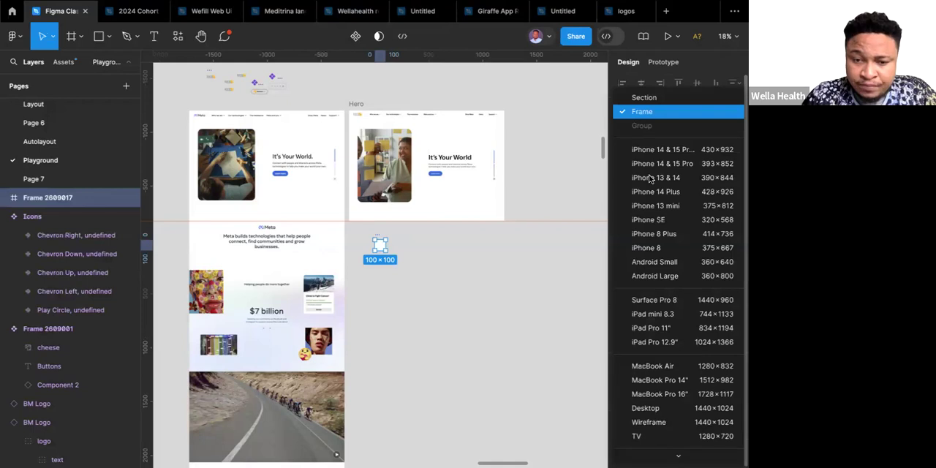
{"action": "scroll", "coordinate": [645, 377], "scroll_direction": "down", "scroll_amount": 3}
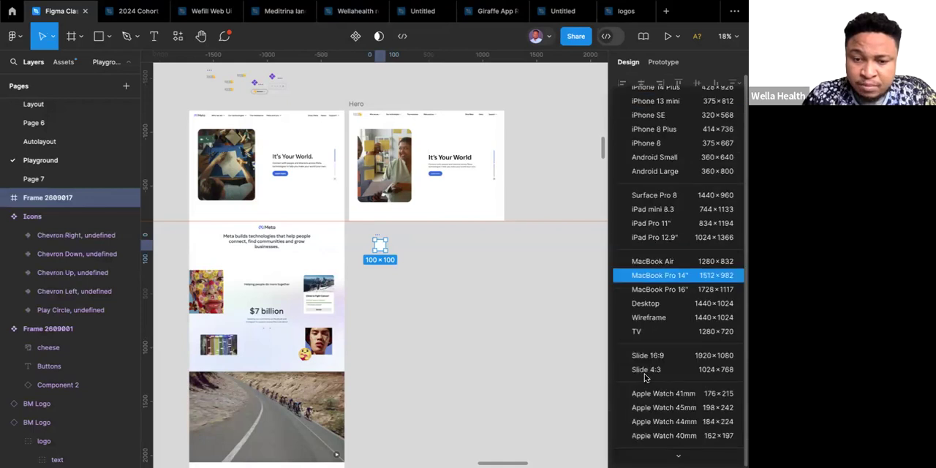
{"action": "scroll", "coordinate": [654, 256], "scroll_direction": "down", "scroll_amount": 2}
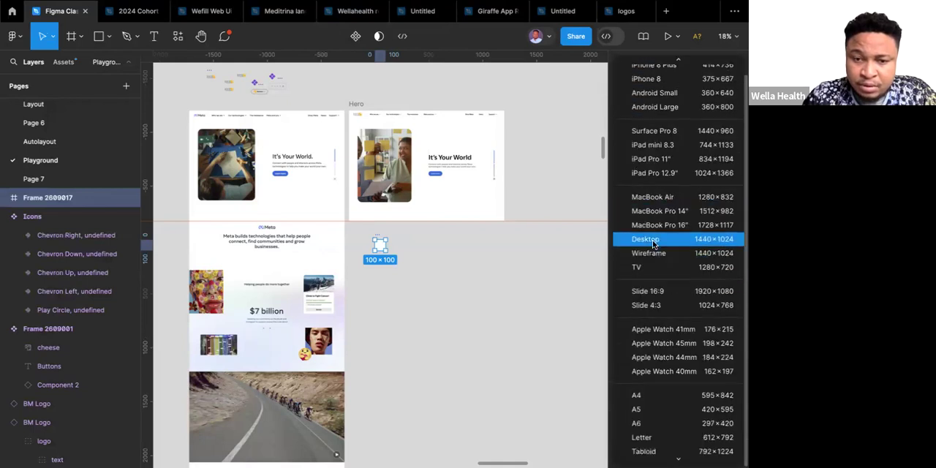
{"action": "left_click", "coordinate": [653, 244]}
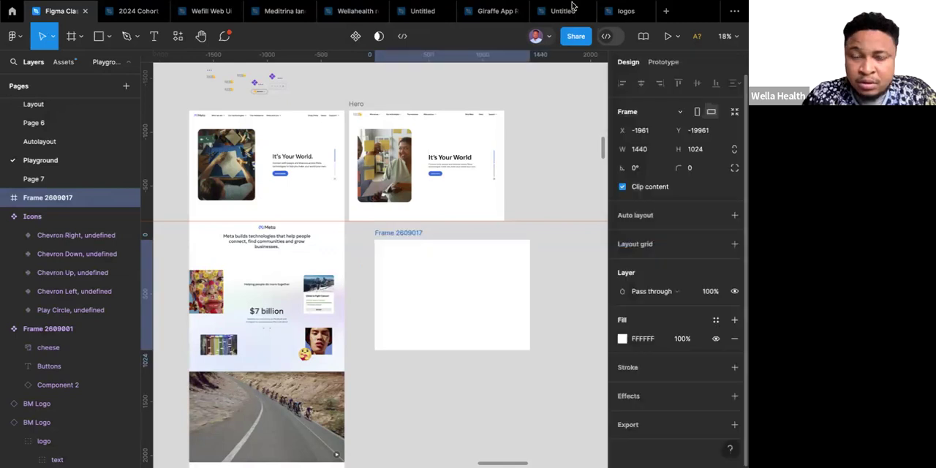
Examine the remaining sections of the reference Meta homepage, from the "$7 billion" section down to the footer.
{"action": "mouse_move", "coordinate": [573, 6]}
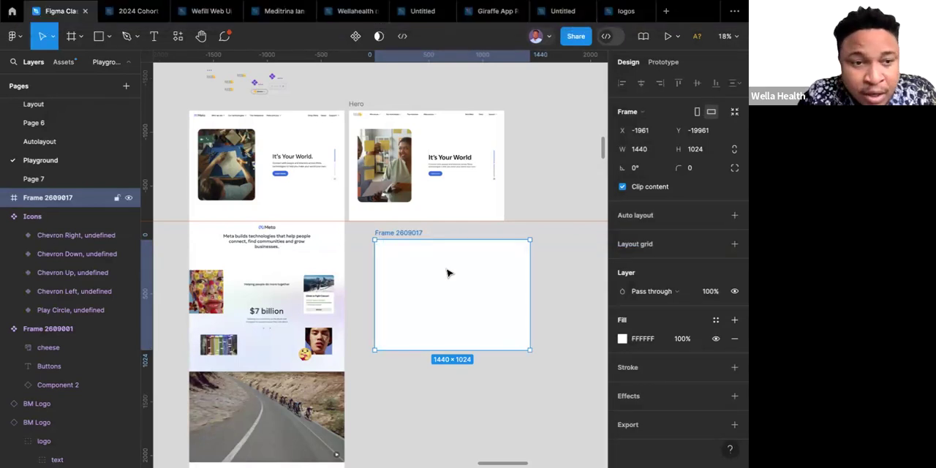
{"action": "scroll", "coordinate": [448, 273], "scroll_direction": "down", "scroll_amount": 2}
{"action": "scroll", "coordinate": [448, 272], "scroll_direction": "down", "scroll_amount": 3}
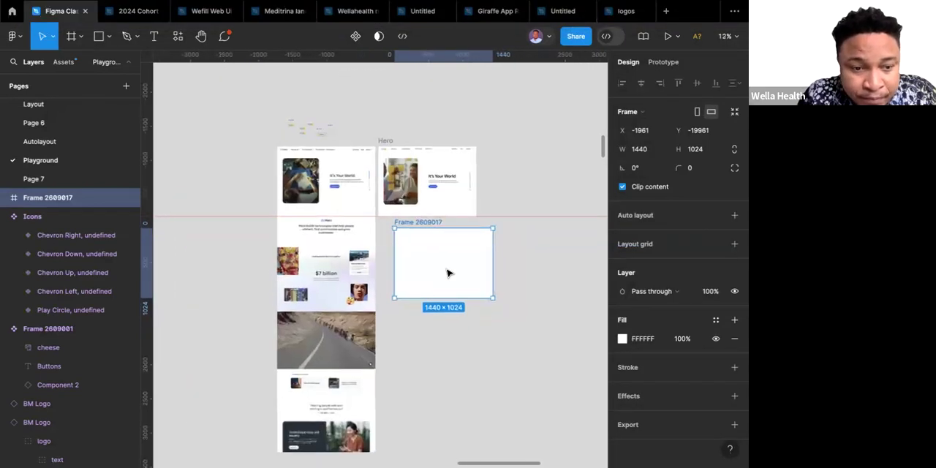
{"action": "scroll", "coordinate": [448, 272], "scroll_direction": "down", "scroll_amount": 2}
{"action": "scroll", "coordinate": [448, 273], "scroll_direction": "down", "scroll_amount": 2}
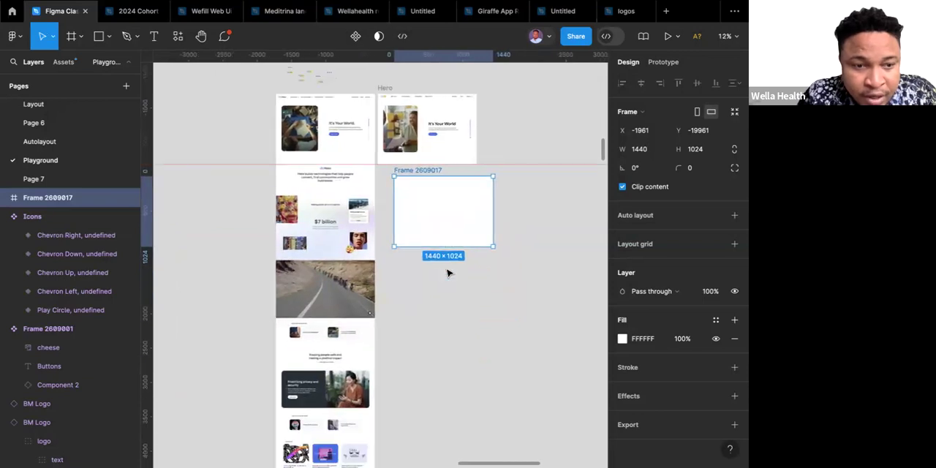
{"action": "scroll", "coordinate": [303, 385], "scroll_direction": "down", "scroll_amount": 1}
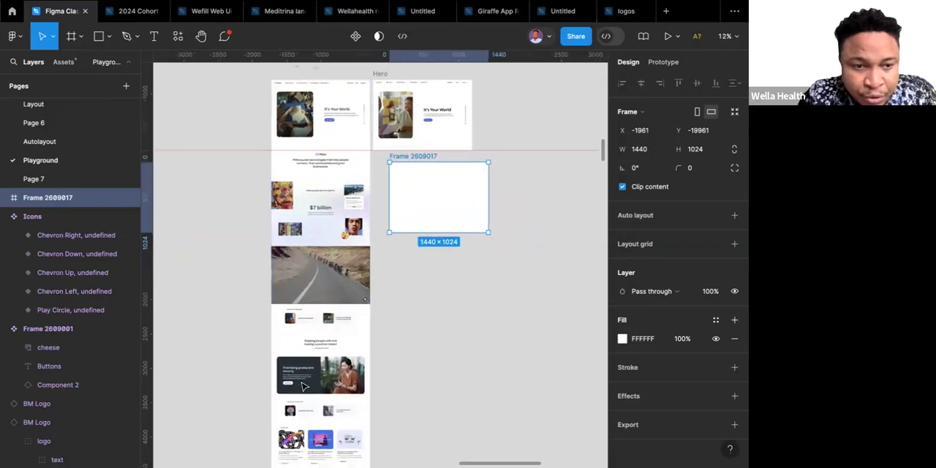
{"action": "scroll", "coordinate": [303, 385], "scroll_direction": "down", "scroll_amount": 2}
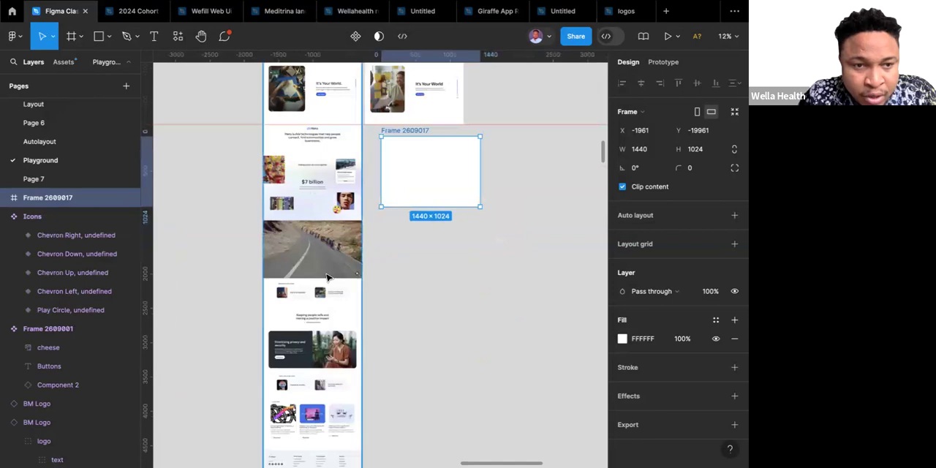
{"action": "scroll", "coordinate": [308, 343], "scroll_direction": "down", "scroll_amount": 2}
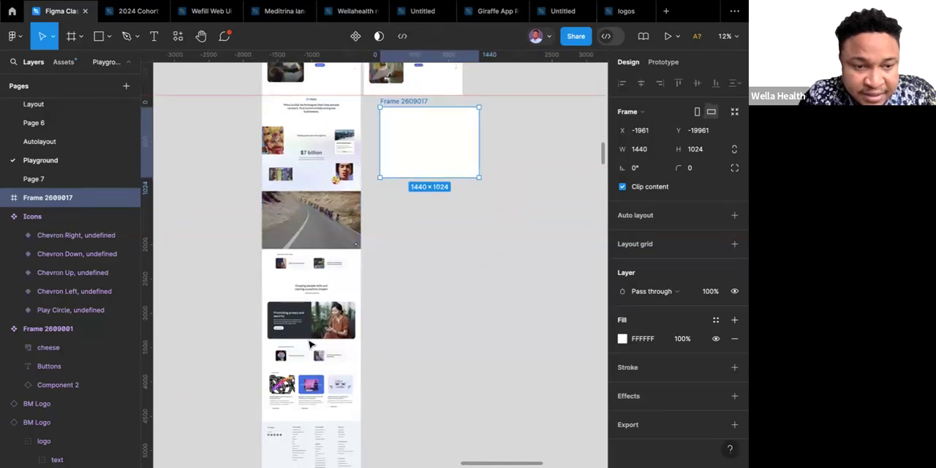
{"action": "scroll", "coordinate": [308, 344], "scroll_direction": "up", "scroll_amount": 1}
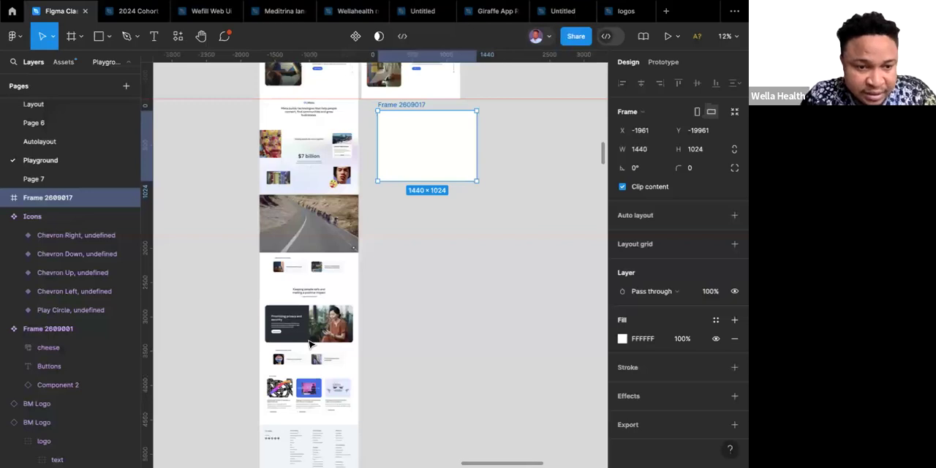
{"action": "scroll", "coordinate": [312, 335], "scroll_direction": "up", "scroll_amount": 1}
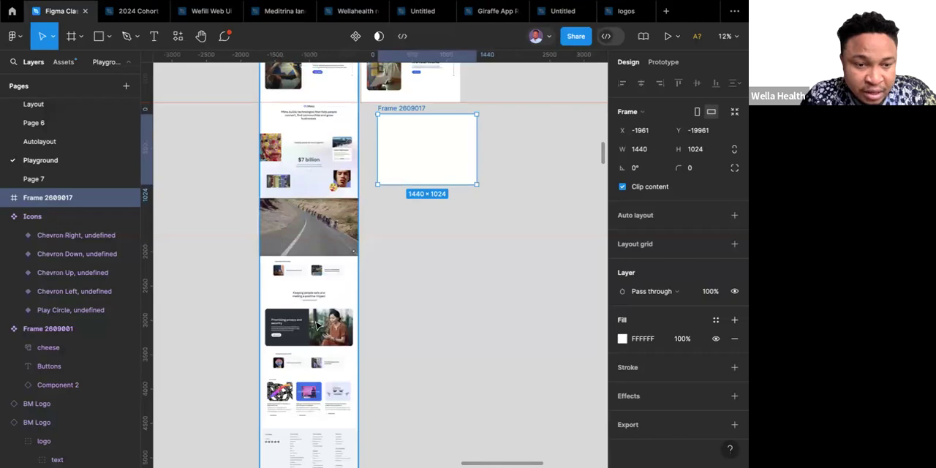
{"action": "scroll", "coordinate": [388, 229], "scroll_direction": "up", "scroll_amount": 3}
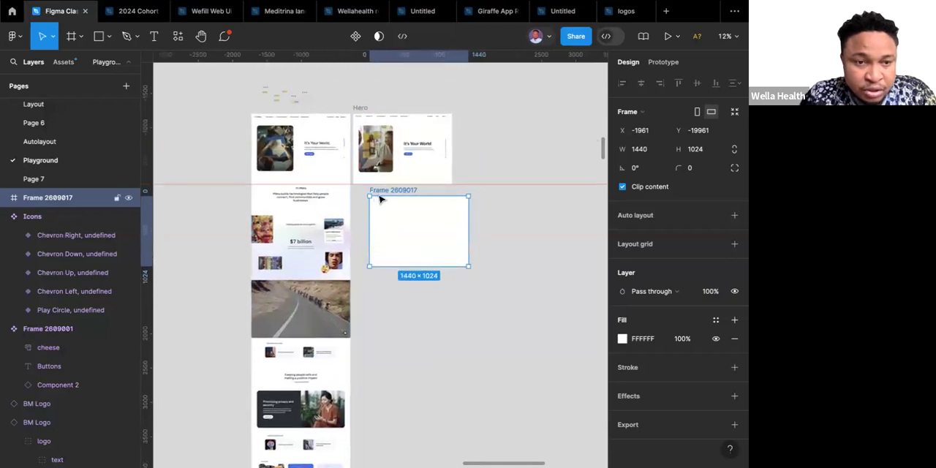
{"action": "scroll", "coordinate": [379, 198], "scroll_direction": "up", "scroll_amount": 3}
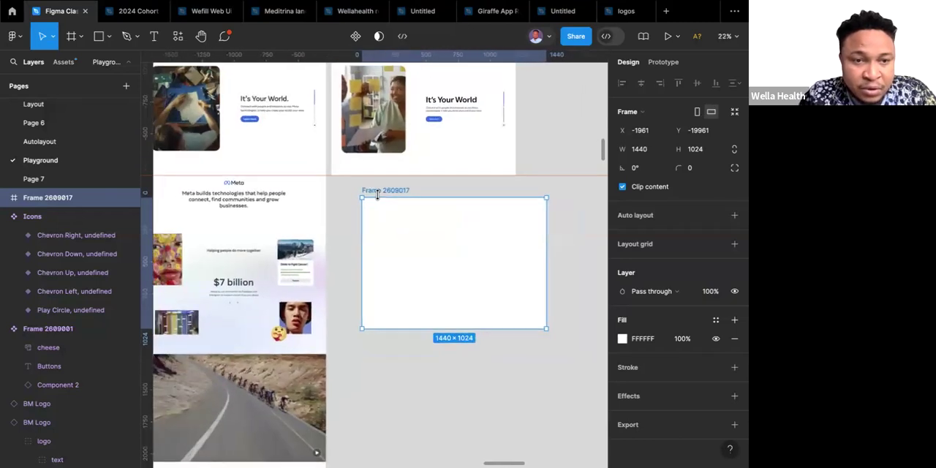
Duplicate the BM Logo from the Hero navigation bar onto the empty canvas beside the new 1440 × 1024 frame.
{"action": "scroll", "coordinate": [378, 196], "scroll_direction": "up", "scroll_amount": 1}
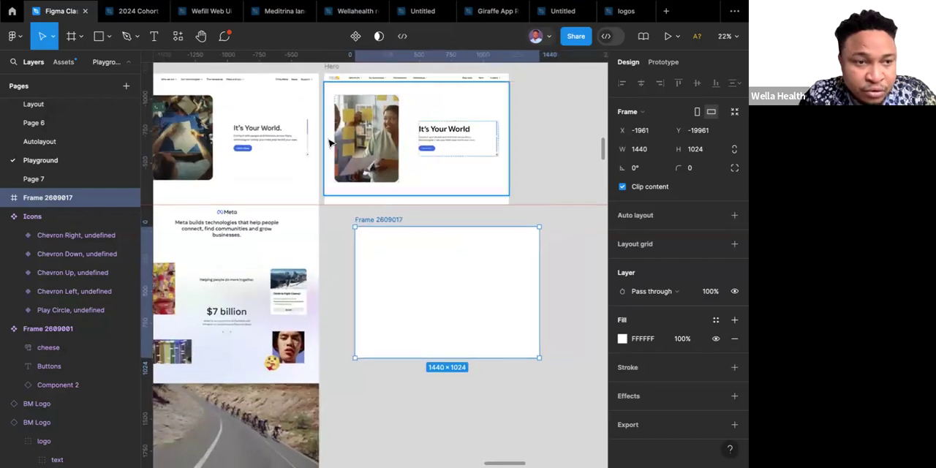
{"action": "scroll", "coordinate": [329, 143], "scroll_direction": "left", "scroll_amount": 2}
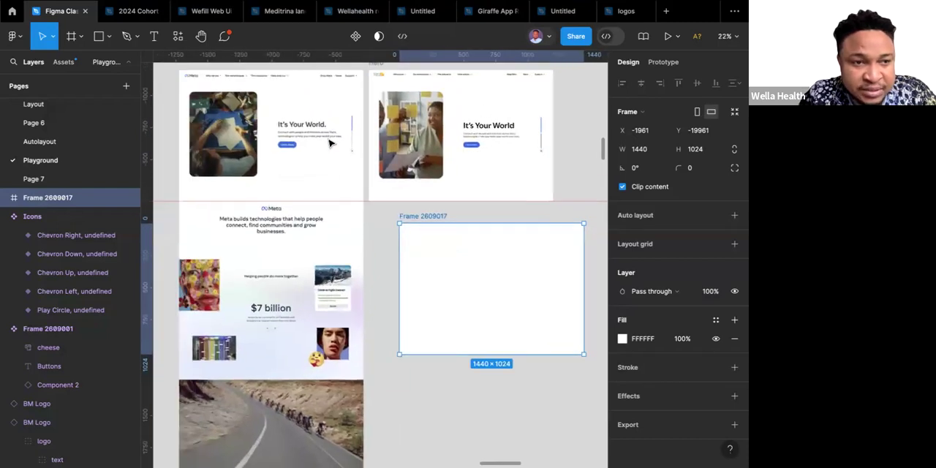
{"action": "double_click", "coordinate": [379, 76]}
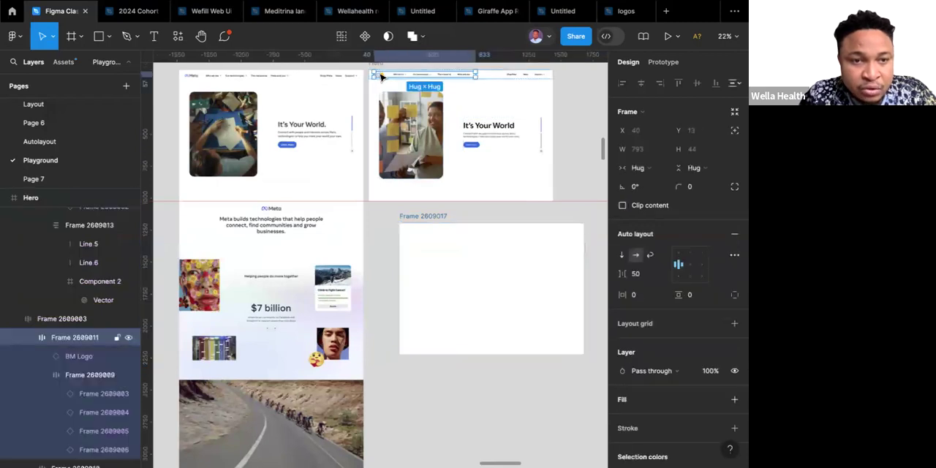
{"action": "double_click", "coordinate": [380, 76]}
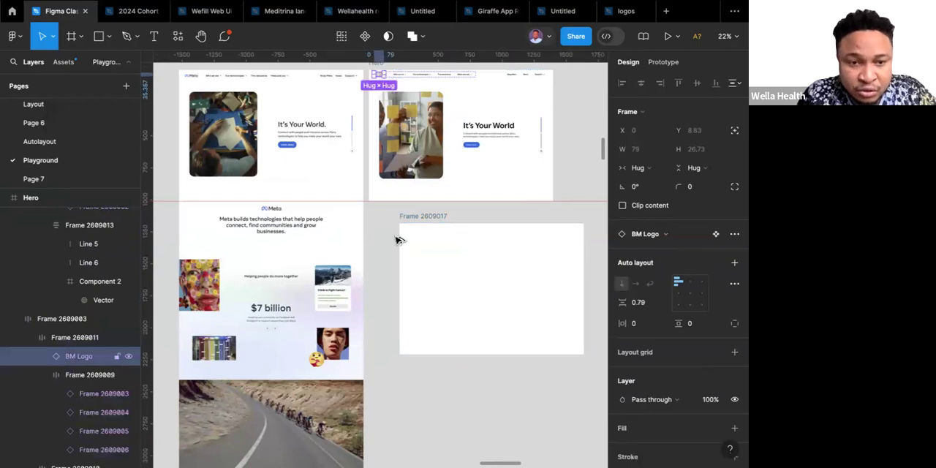
{"action": "left_click_drag", "start_coordinate": [380, 76], "coordinate": [386, 246]}
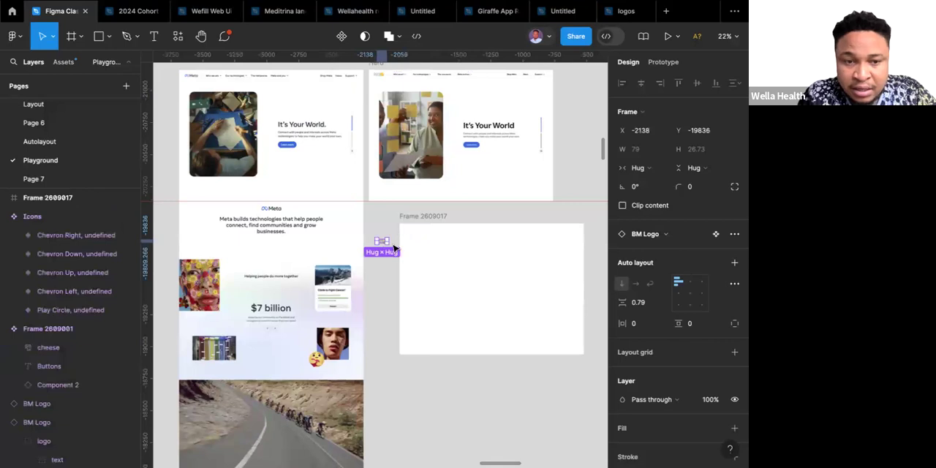
Scale the copied BM Logo up proportionally to about 115 × 39.
{"action": "scroll", "coordinate": [393, 249], "scroll_direction": "up", "scroll_amount": 10}
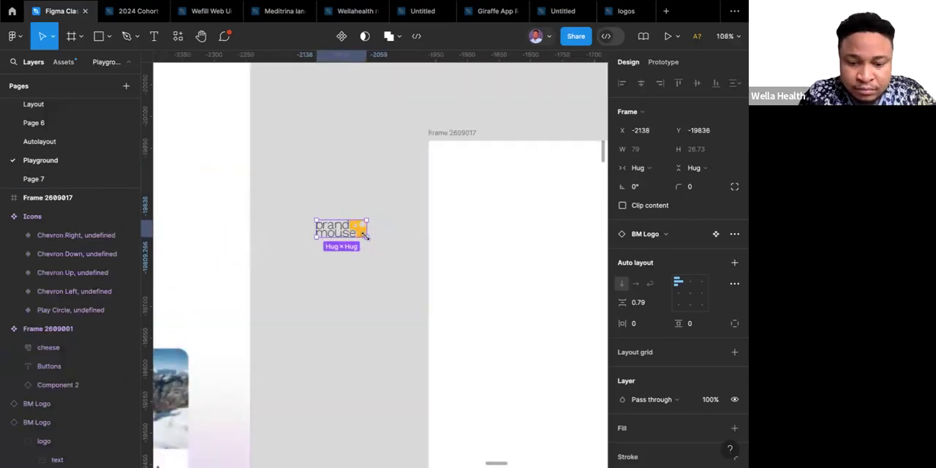
{"action": "key", "text": "k"}
{"action": "mouse_move", "coordinate": [363, 238]}
{"action": "left_mouse_down"}
{"action": "mouse_move", "coordinate": [388, 263]}
{"action": "mouse_move", "coordinate": [360, 235]}
{"action": "mouse_move", "coordinate": [372, 247]}
{"action": "left_mouse_up"}
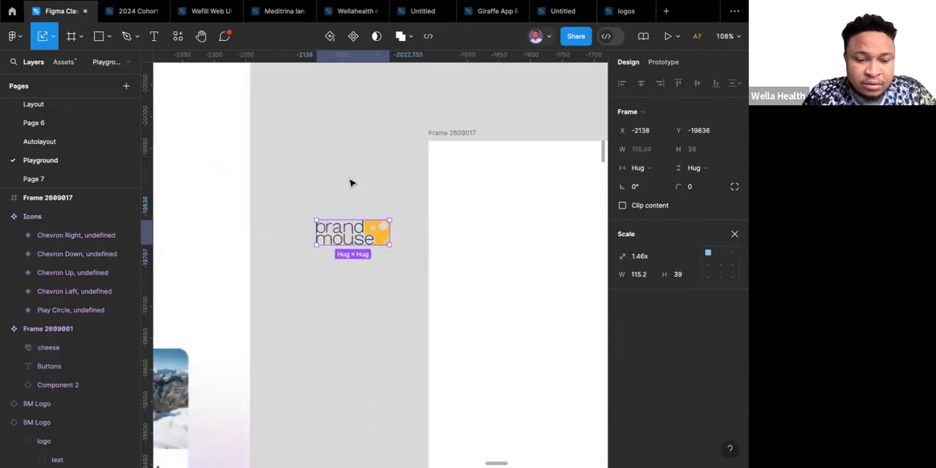
{"action": "key", "text": "Escape"}
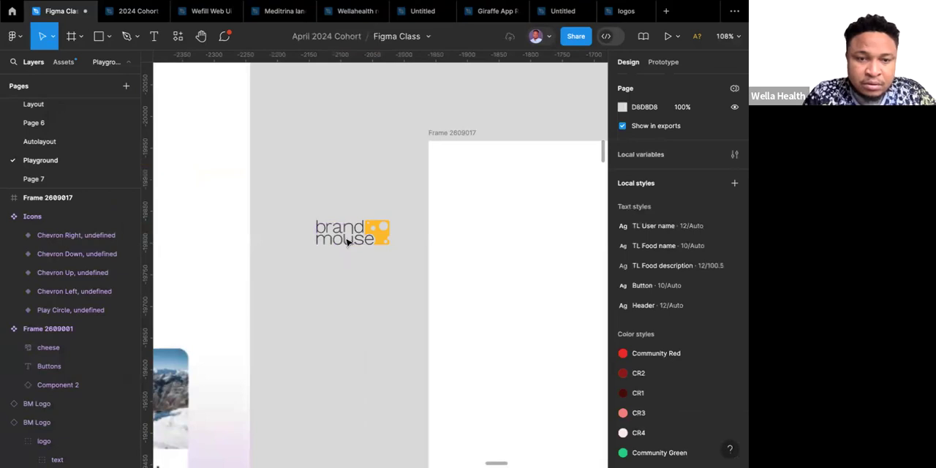
{"action": "left_click", "coordinate": [346, 243]}
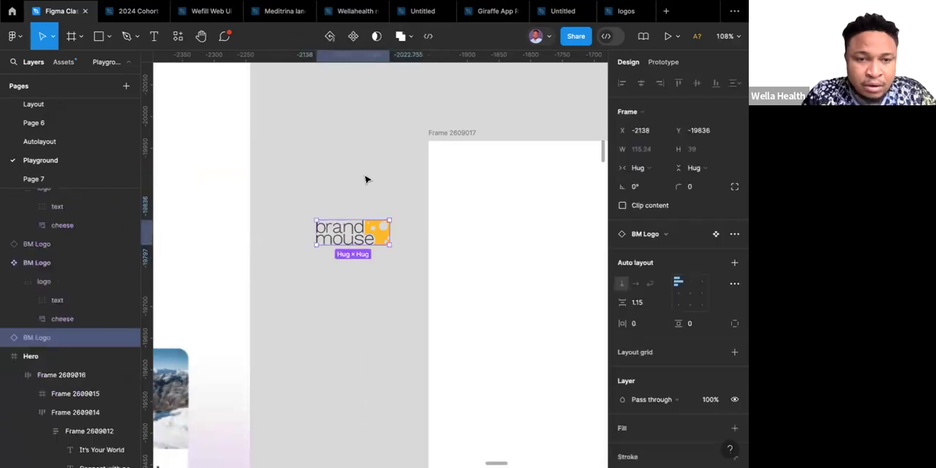
Move the empty 1440 × 1024 frame farther right to free canvas space around the copied logo.
{"action": "scroll", "coordinate": [365, 180], "scroll_direction": "down", "scroll_amount": 6}
{"action": "scroll", "coordinate": [367, 180], "scroll_direction": "left", "scroll_amount": 1}
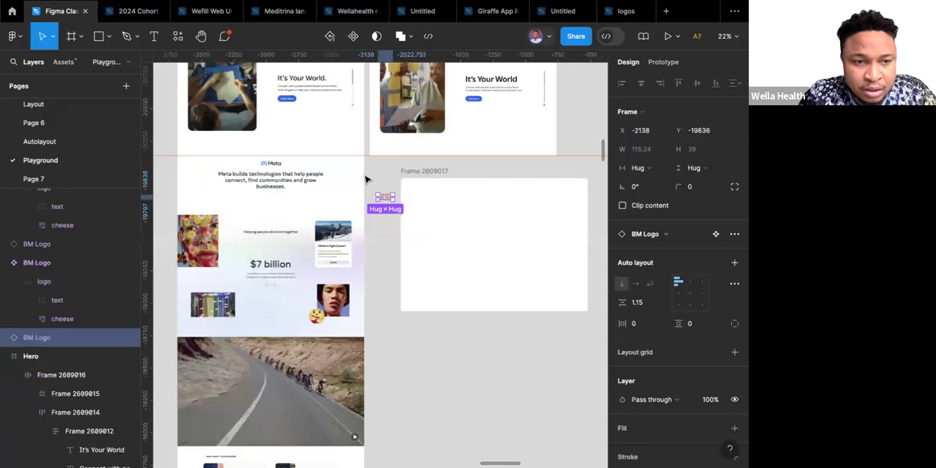
{"action": "scroll", "coordinate": [345, 191], "scroll_direction": "left", "scroll_amount": 1}
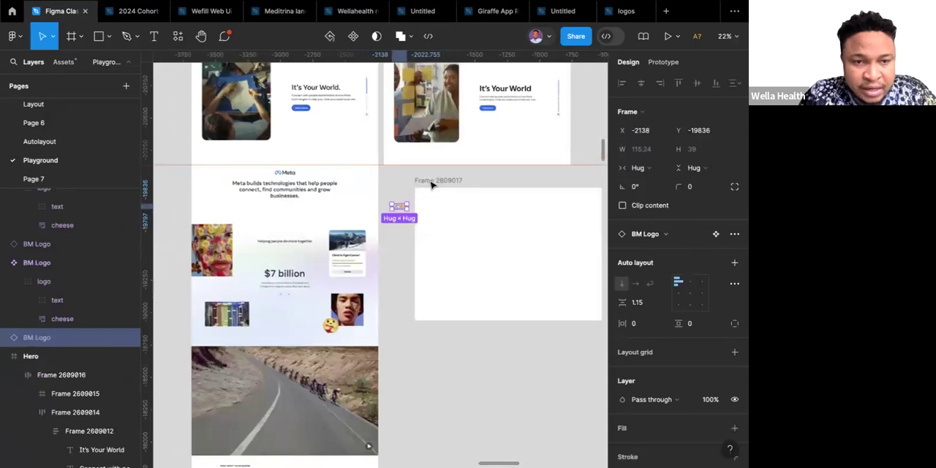
{"action": "left_click", "coordinate": [500, 188]}
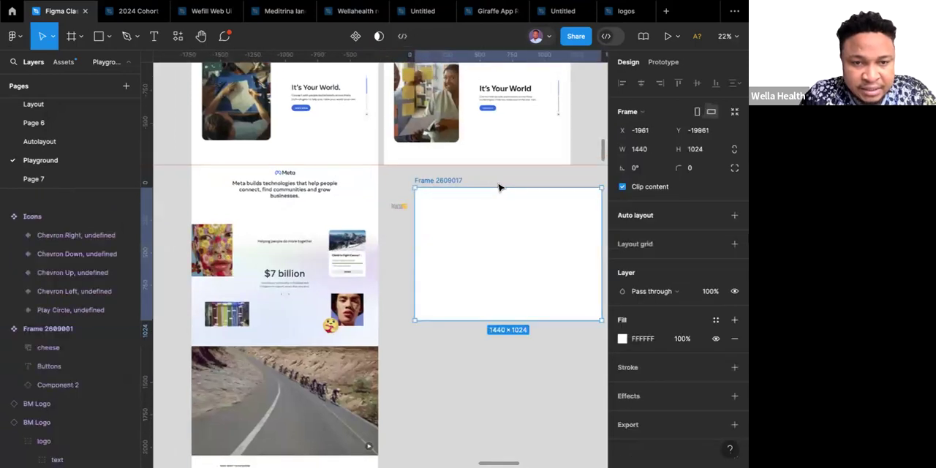
{"action": "left_click_drag", "start_coordinate": [506, 188], "coordinate": [519, 188]}
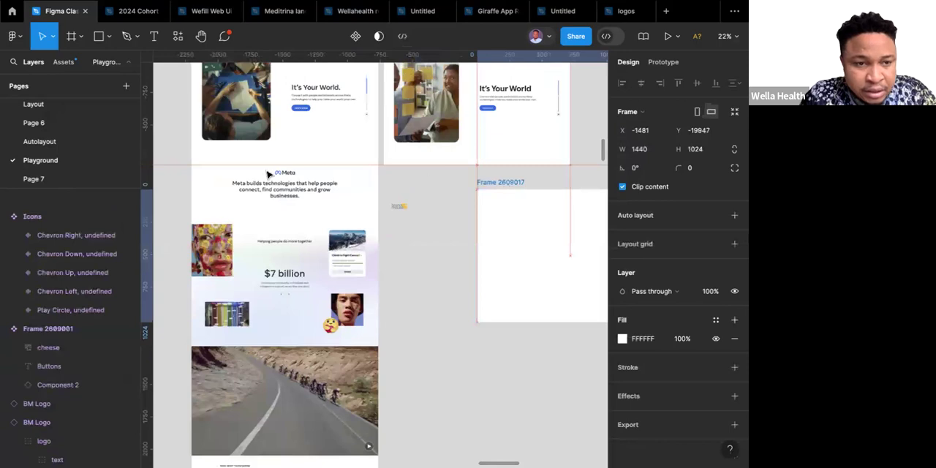
Duplicate the "Connect with people" paragraph from the Hero section onto the canvas at the copied logo.
{"action": "scroll", "coordinate": [488, 132], "scroll_direction": "up", "scroll_amount": 1}
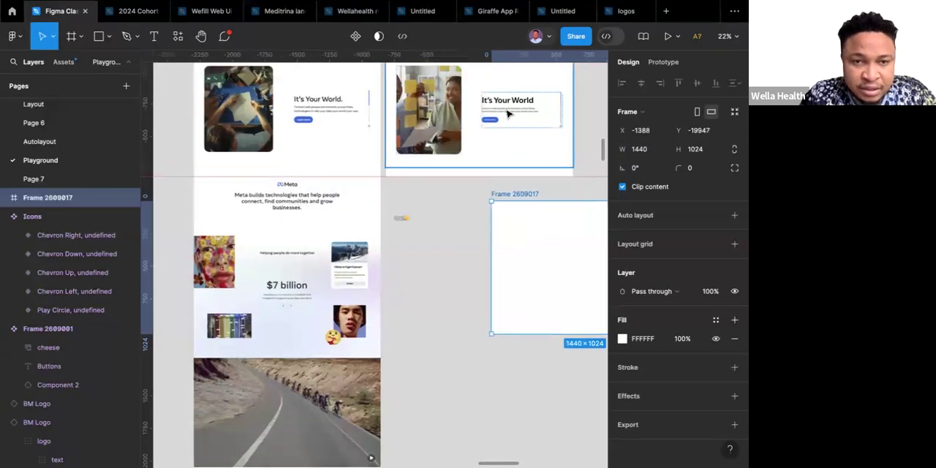
{"action": "left_click", "coordinate": [508, 114]}
{"action": "left_click", "coordinate": [509, 113]}
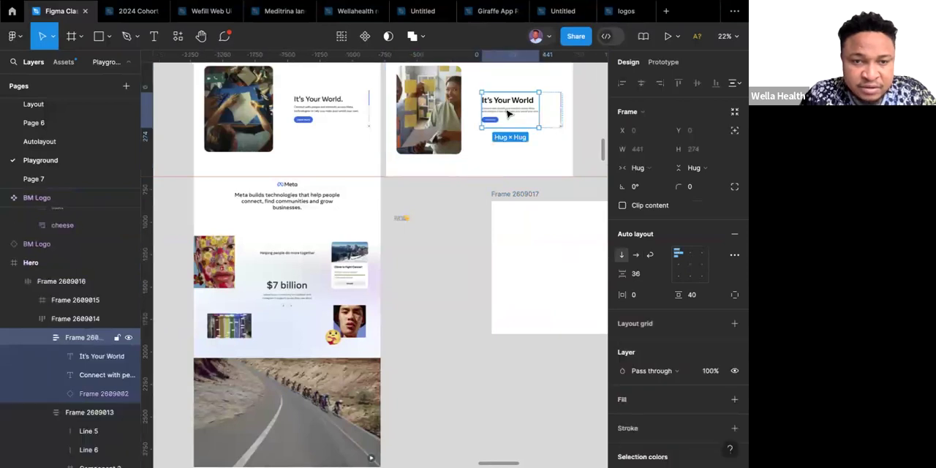
{"action": "left_click", "coordinate": [508, 113]}
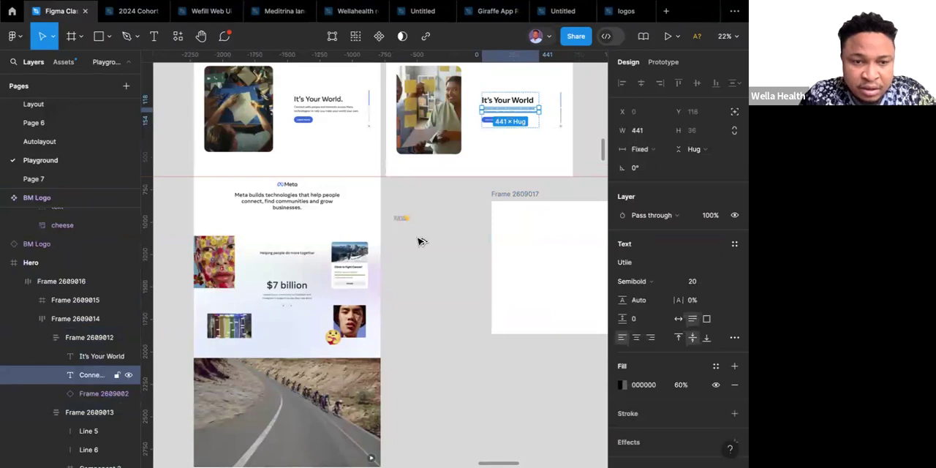
{"action": "left_click_drag", "start_coordinate": [508, 110], "coordinate": [406, 228]}
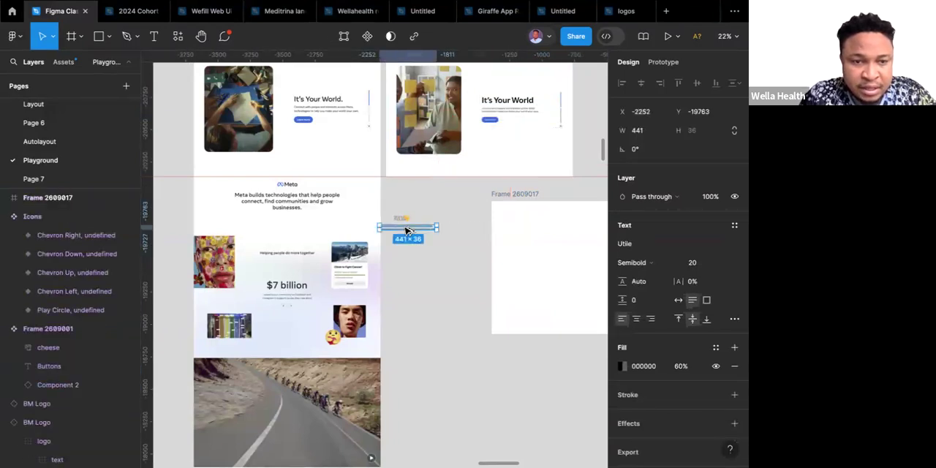
Format the copied paragraph at font size 40, centre-aligned, in a text box about 719 wide.
{"action": "left_click", "coordinate": [722, 263]}
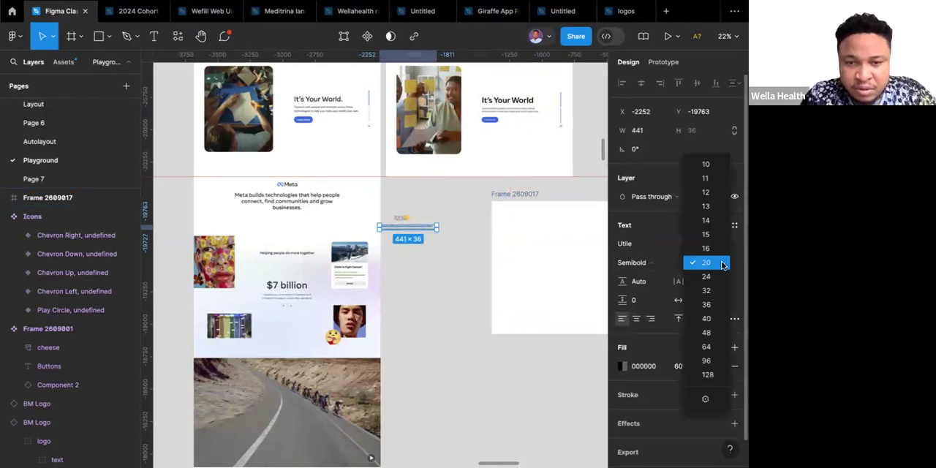
{"action": "left_click", "coordinate": [706, 321]}
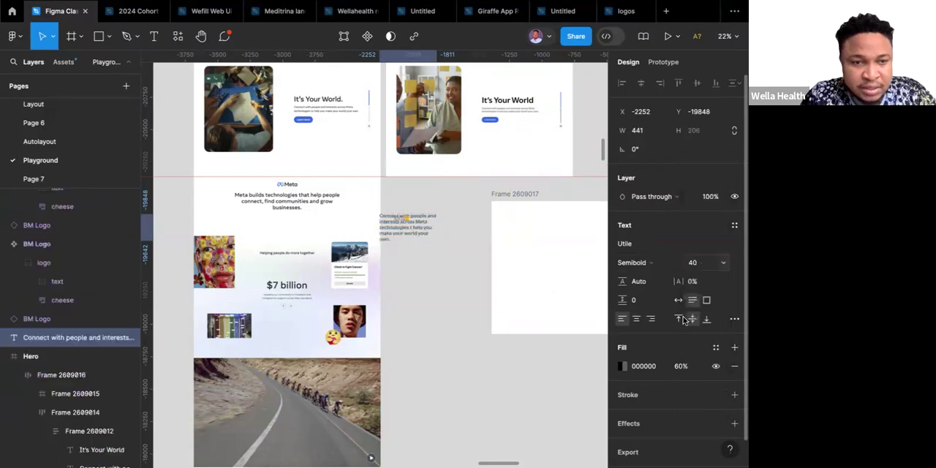
{"action": "left_click", "coordinate": [411, 236]}
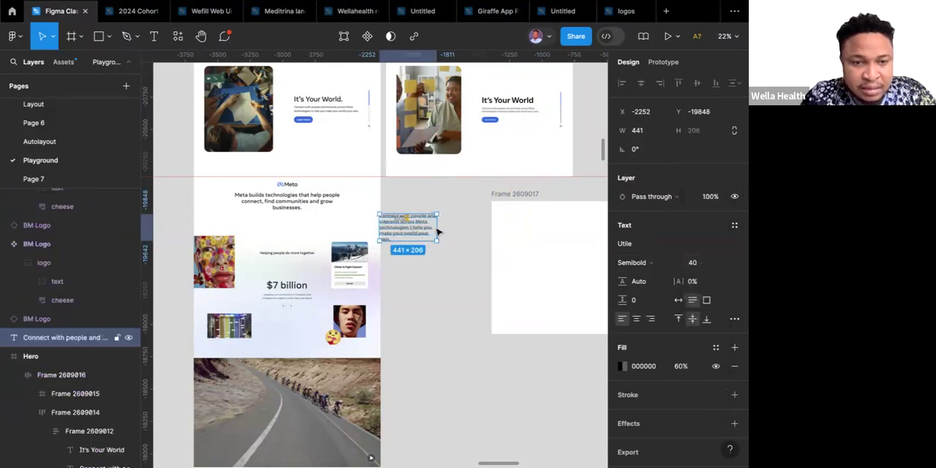
{"action": "left_click_drag", "start_coordinate": [439, 233], "coordinate": [468, 236]}
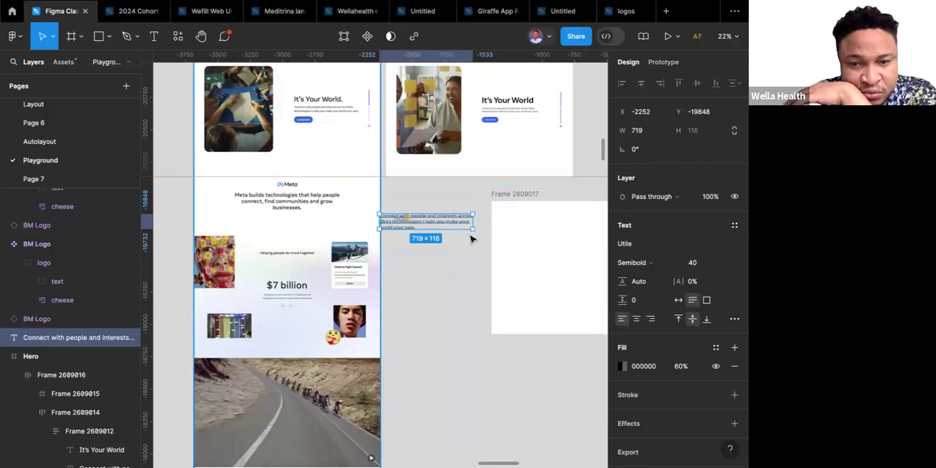
{"action": "left_click", "coordinate": [636, 319]}
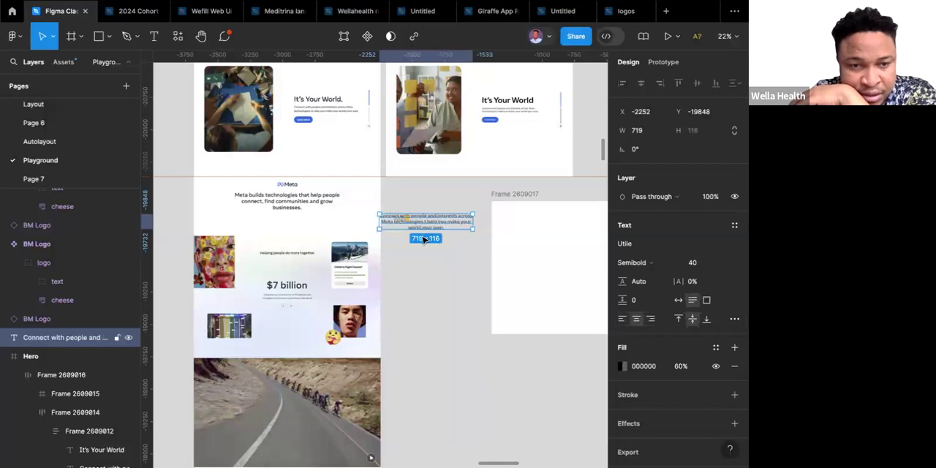
Move the paragraph below the copied logo and wrap both in a vertical auto layout.
{"action": "left_click_drag", "start_coordinate": [423, 220], "coordinate": [421, 236]}
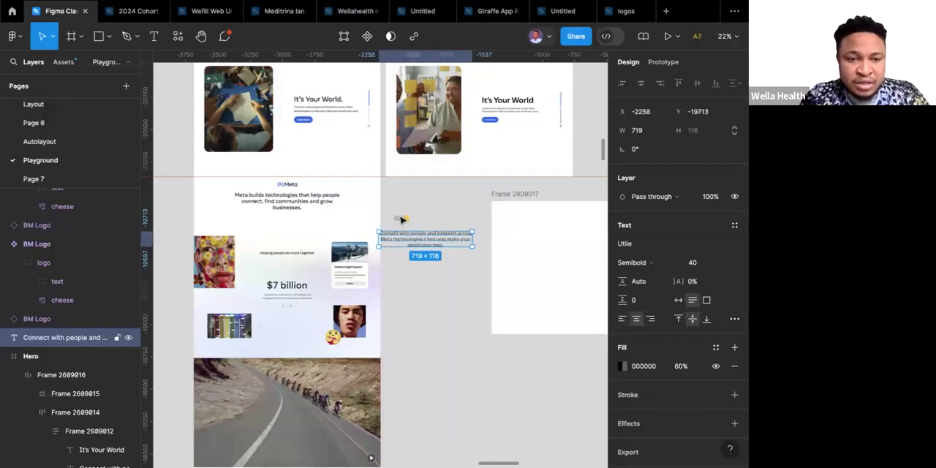
{"action": "left_click", "coordinate": [399, 214], "text": "shift"}
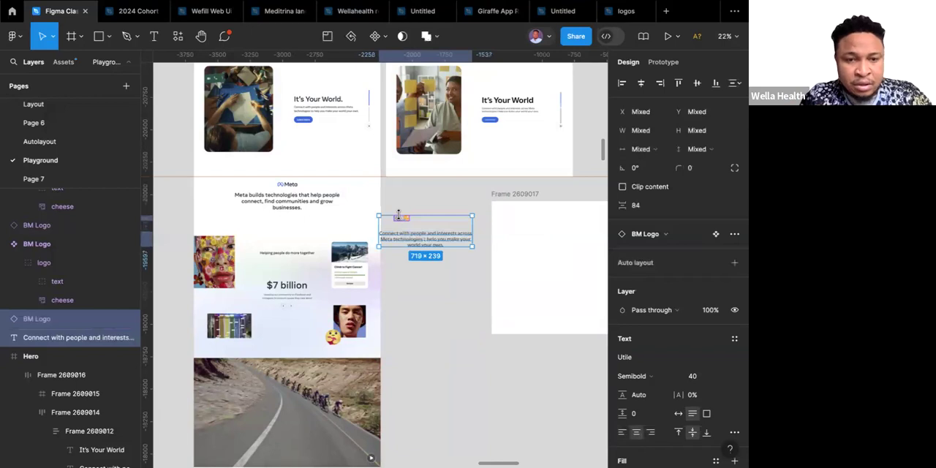
{"action": "key", "text": "shift+a"}
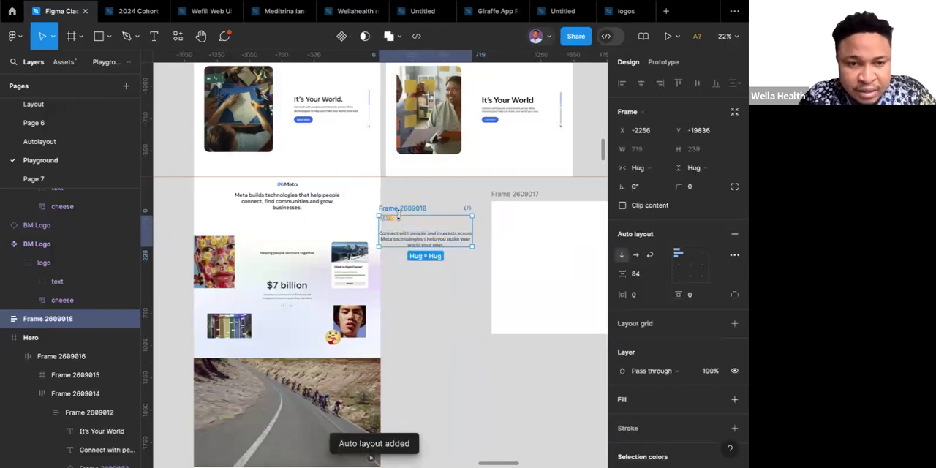
Align the logo-and-text auto layout to top centre and set its item spacing to 50.
{"action": "left_click", "coordinate": [689, 254]}
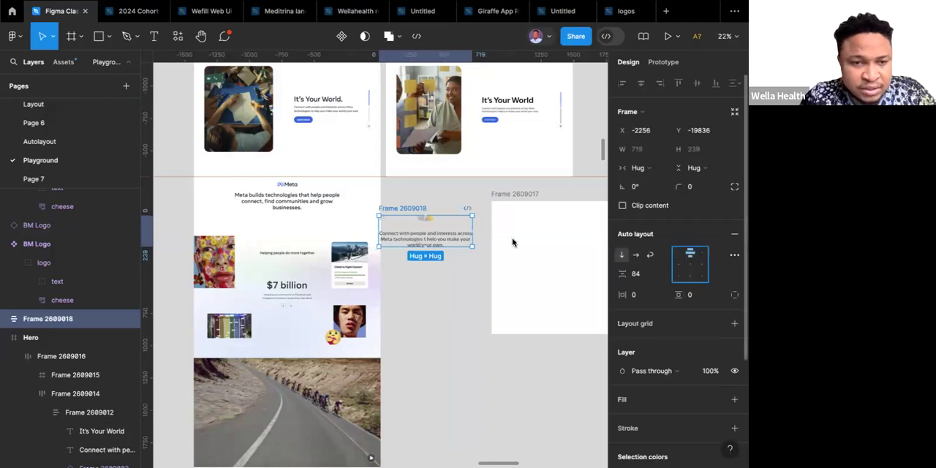
{"action": "left_click", "coordinate": [640, 275]}
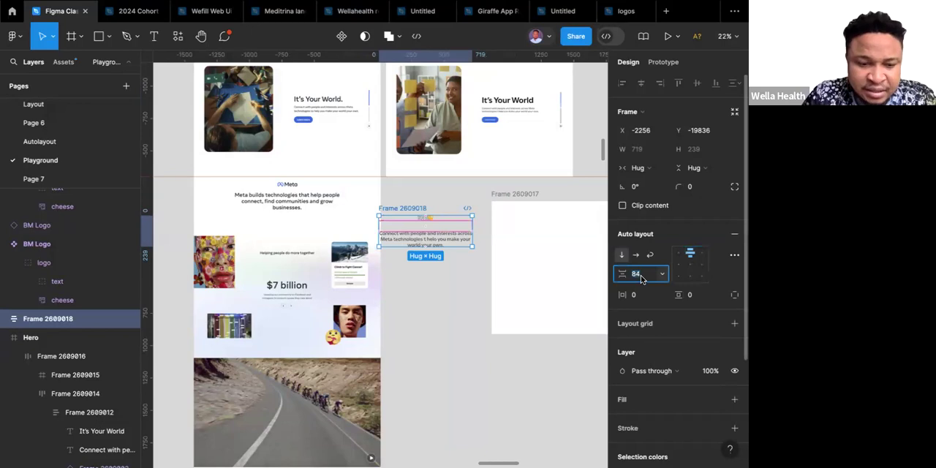
{"action": "type", "text": "50"}
{"action": "key", "text": "Return"}
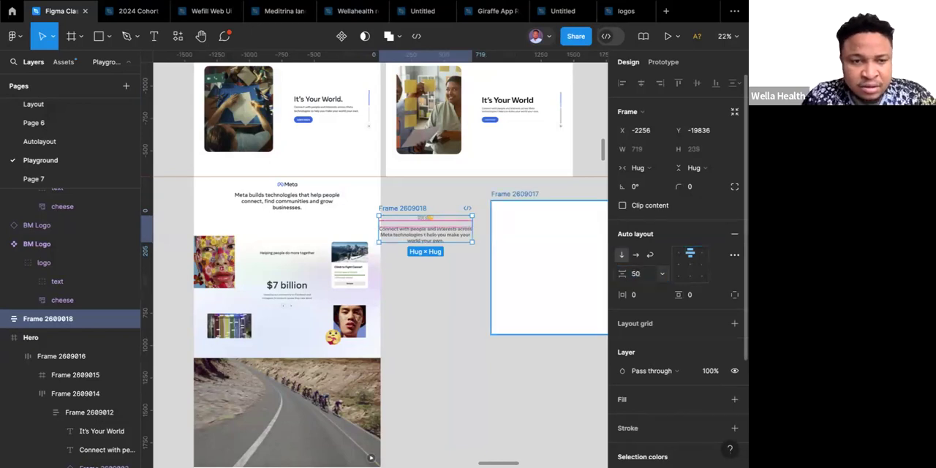
{"action": "left_click", "coordinate": [430, 282]}
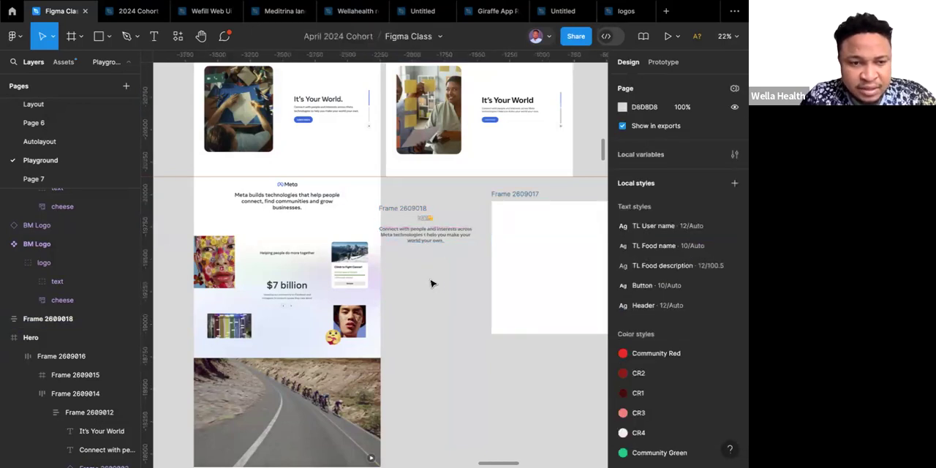
Move the logo-and-text frame slightly right, away from the reference homepage.
{"action": "scroll", "coordinate": [430, 282], "scroll_direction": "down", "scroll_amount": 3}
{"action": "scroll", "coordinate": [432, 282], "scroll_direction": "up", "scroll_amount": 2}
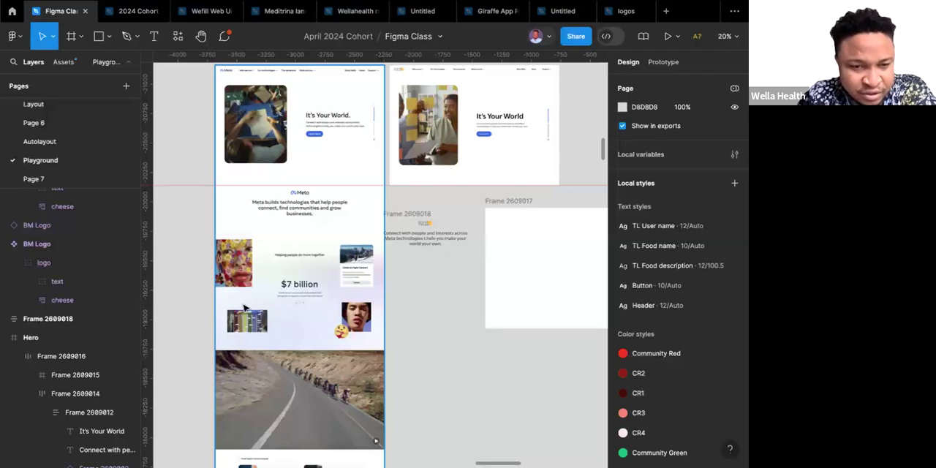
{"action": "left_click", "coordinate": [416, 214]}
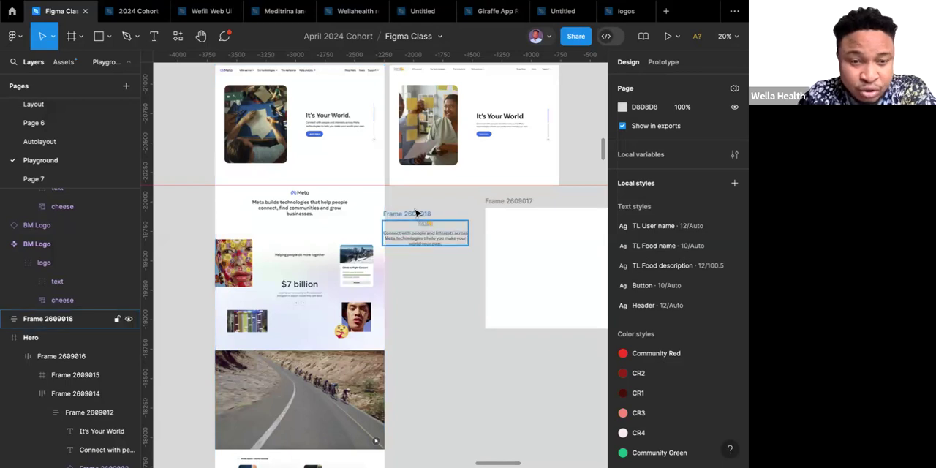
{"action": "left_click", "coordinate": [416, 214]}
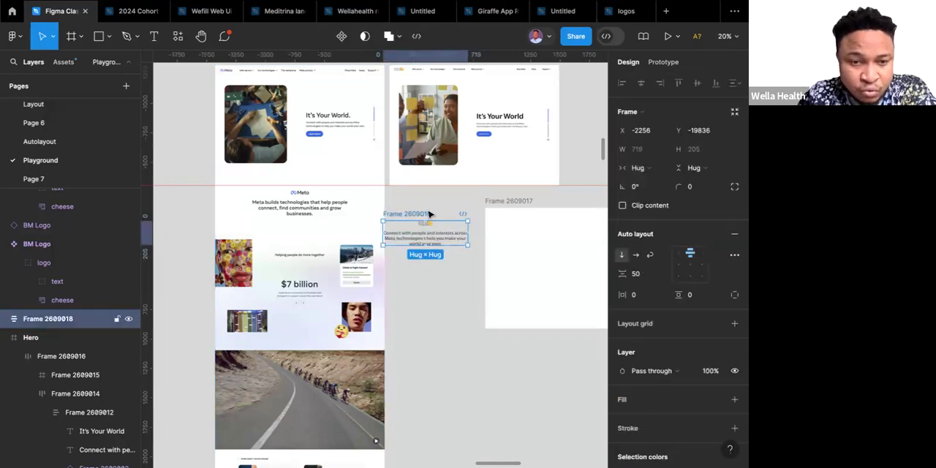
{"action": "left_click_drag", "start_coordinate": [431, 235], "coordinate": [436, 242]}
Duplicate the centred paragraph below the logo-and-text frame and shorten the copy to one line, "Connect with people and interests across".
{"action": "double_click", "coordinate": [436, 242]}
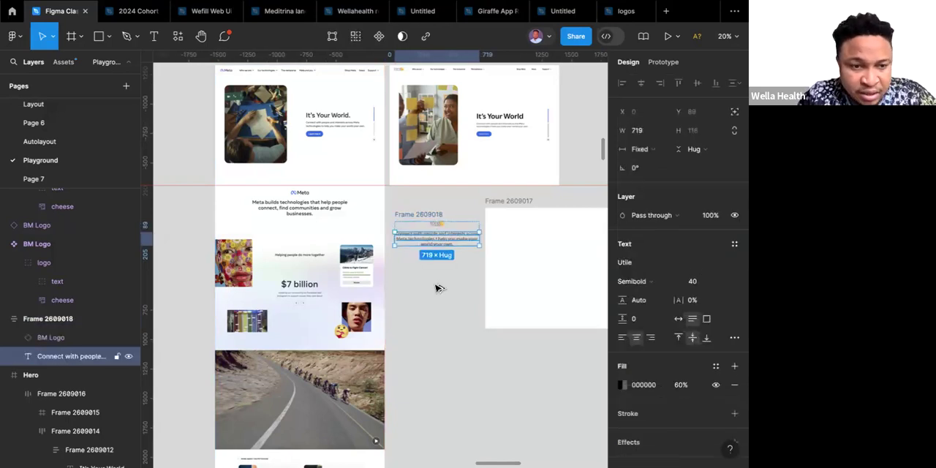
{"action": "left_click_drag", "start_coordinate": [435, 242], "coordinate": [437, 288]}
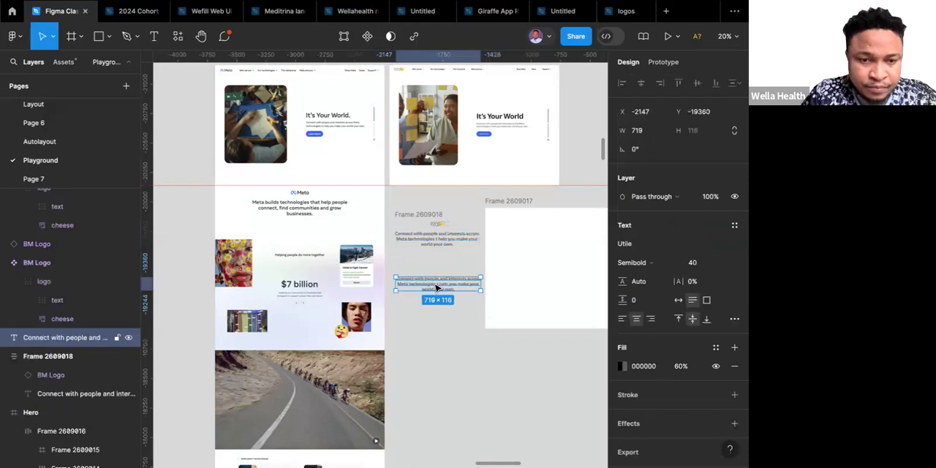
{"action": "double_click", "coordinate": [437, 287]}
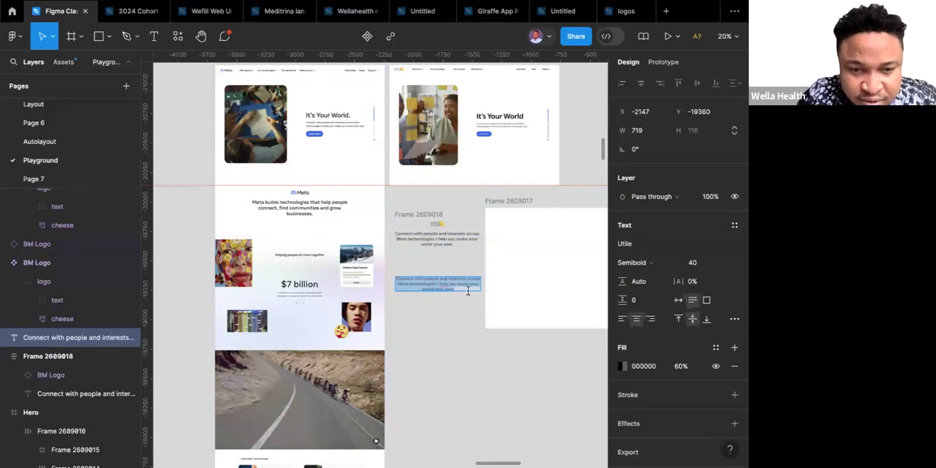
{"action": "key", "text": "alt+shift+comma"}
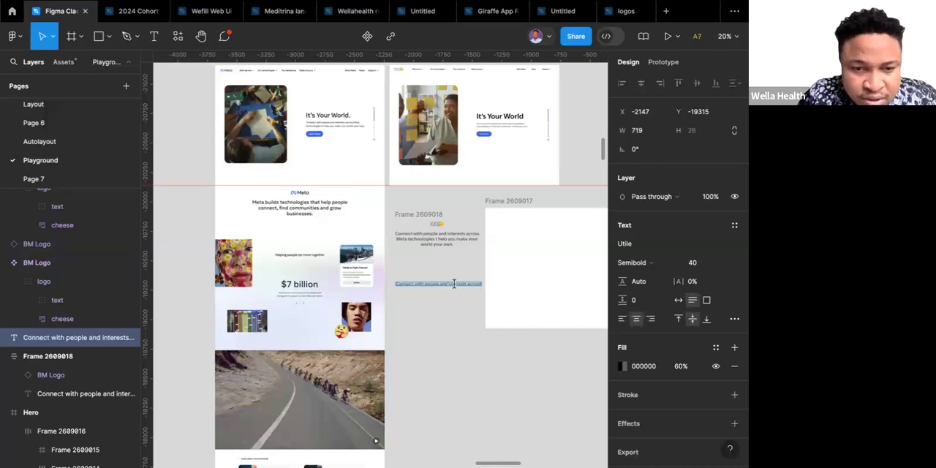
Set the one-line text's font size to 32.
{"action": "left_click", "coordinate": [723, 266]}
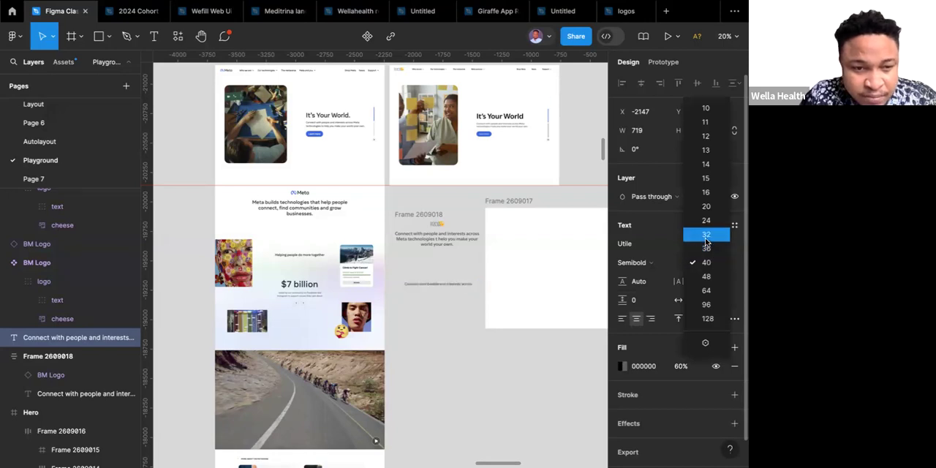
{"action": "left_click", "coordinate": [706, 239]}
{"action": "double_click", "coordinate": [436, 287]}
{"action": "key", "text": "Escape"}
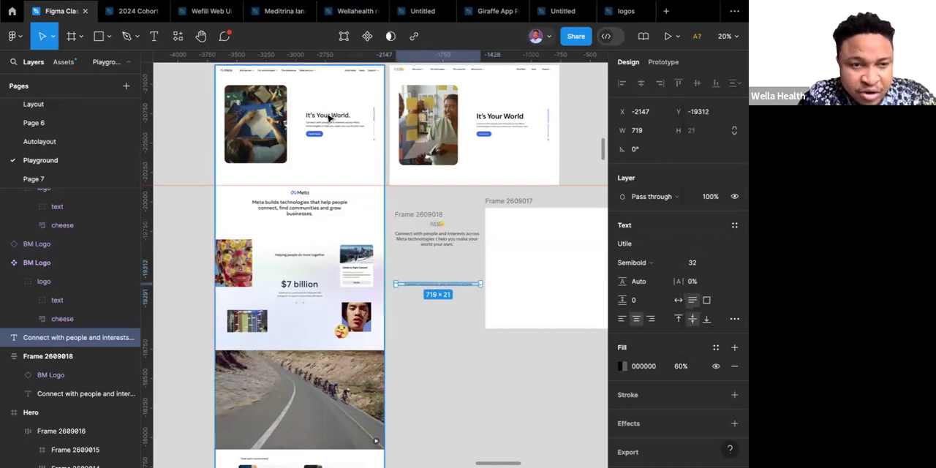
{"action": "left_click", "coordinate": [452, 312]}
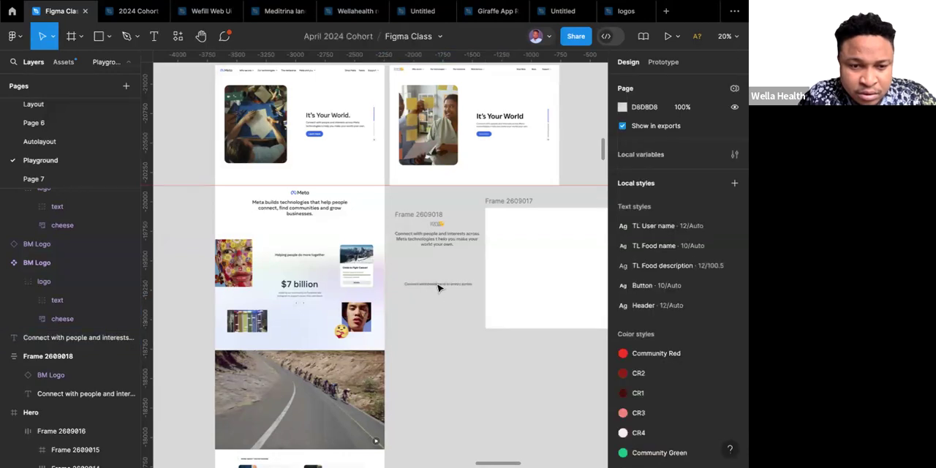
Duplicate the one-line text below itself, change the copy to "$7 billion" and set its font size to 64.
{"action": "left_click", "coordinate": [437, 286]}
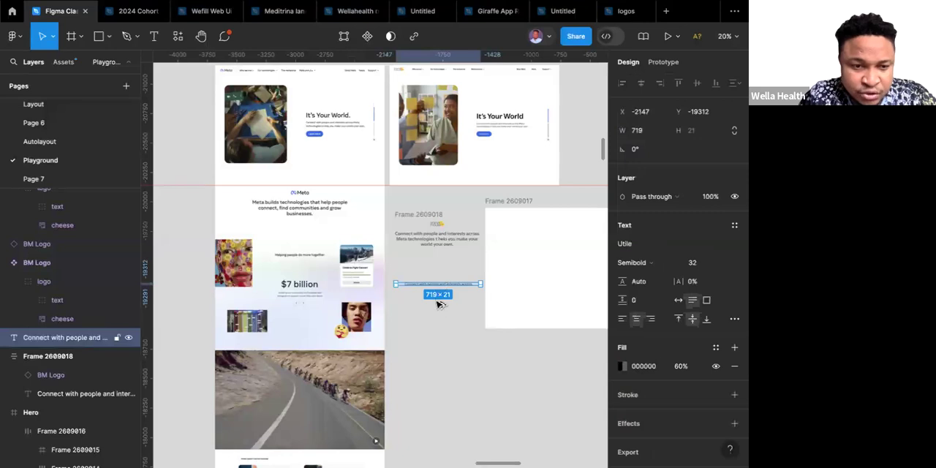
{"action": "left_click_drag", "start_coordinate": [437, 287], "coordinate": [438, 319]}
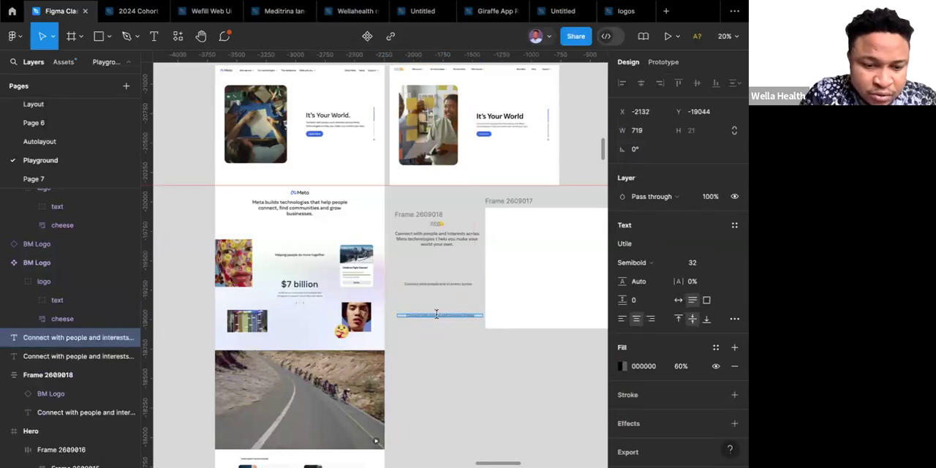
{"action": "type", "text": "$"}
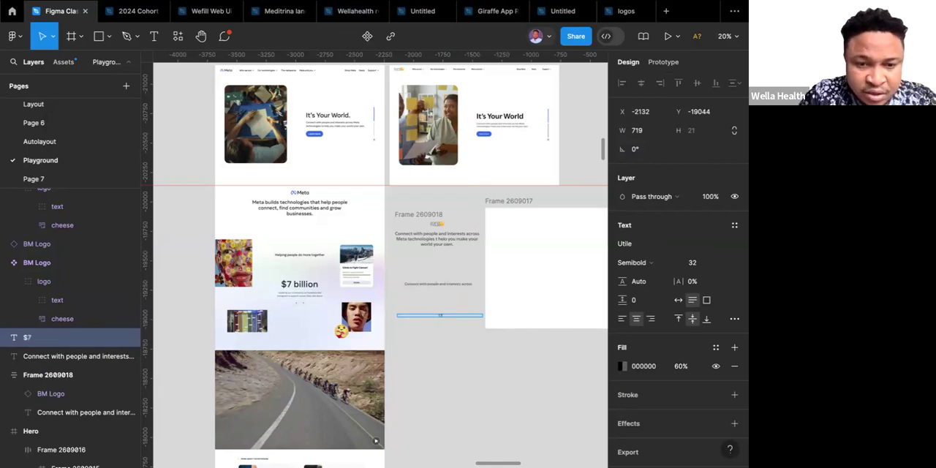
{"action": "type", "text": "7 b"}
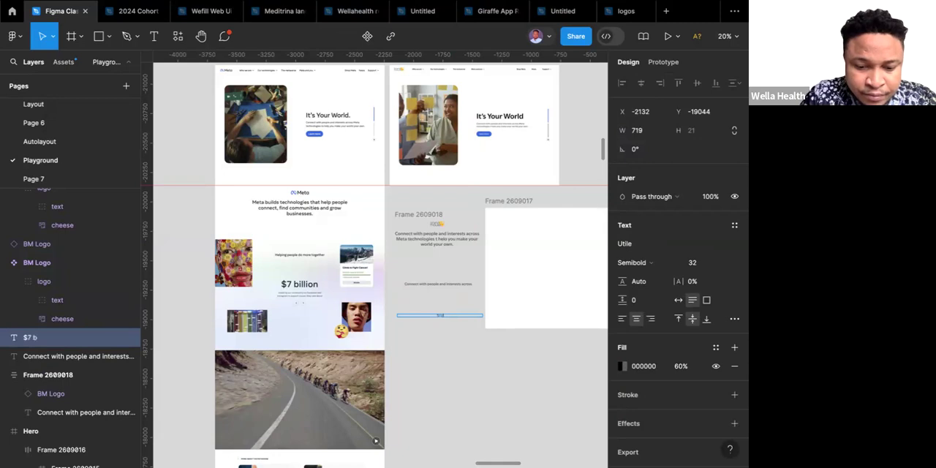
{"action": "type", "text": "illion"}
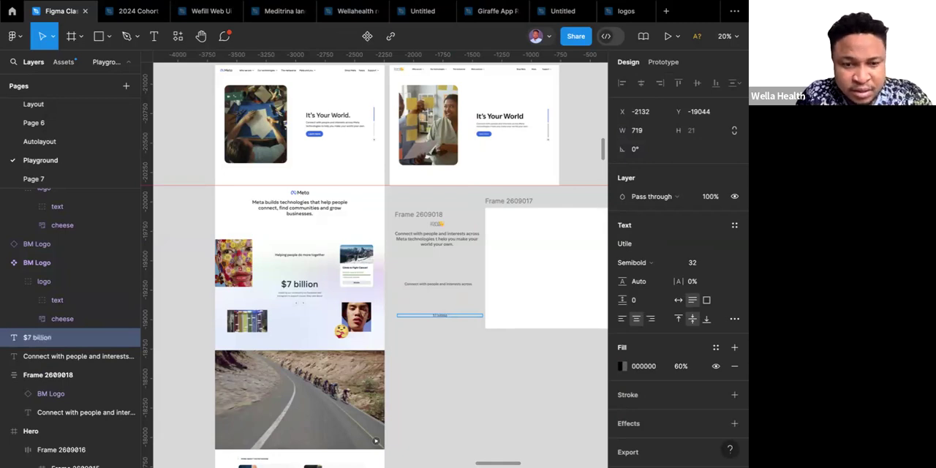
{"action": "left_click", "coordinate": [722, 263]}
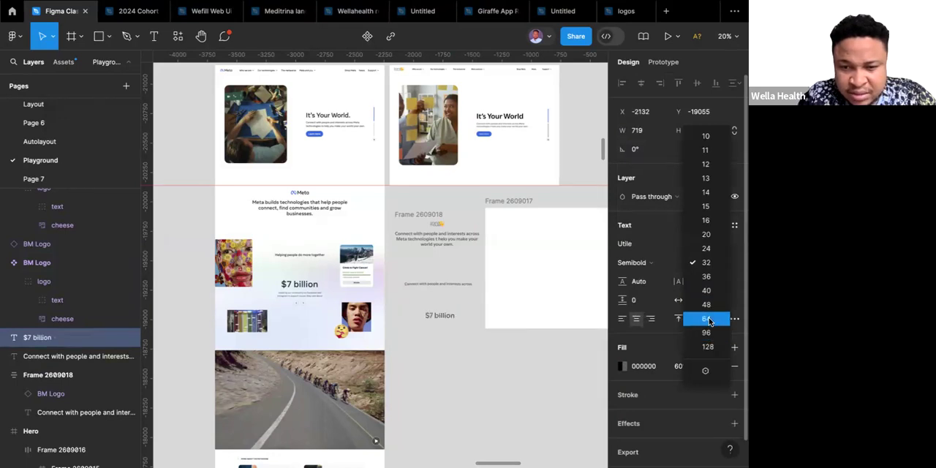
{"action": "left_click", "coordinate": [708, 320]}
Try font size 80 and a Medium weight on the "$7 billion" text.
{"action": "left_click", "coordinate": [700, 267]}
{"action": "type", "text": "80"}
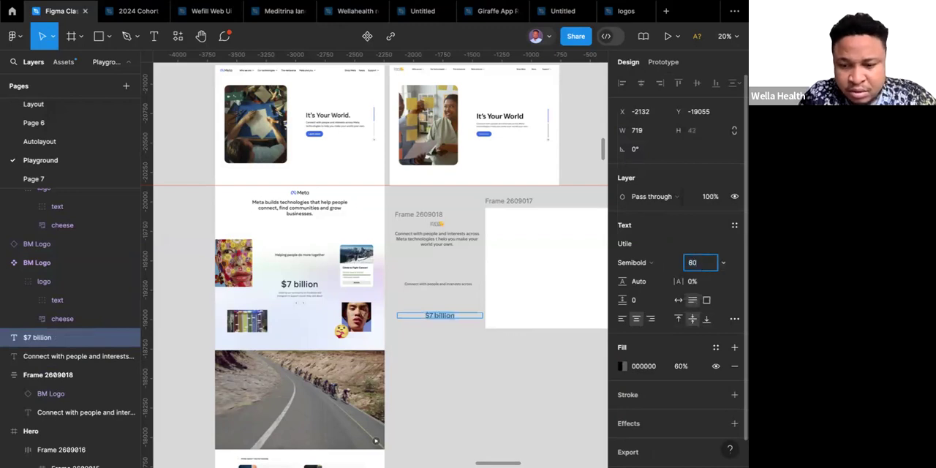
{"action": "key", "text": "Return"}
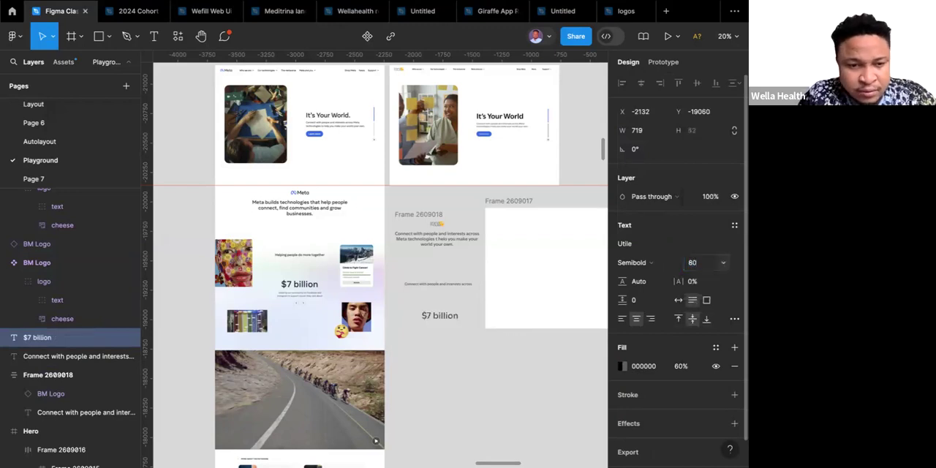
{"action": "double_click", "coordinate": [460, 316]}
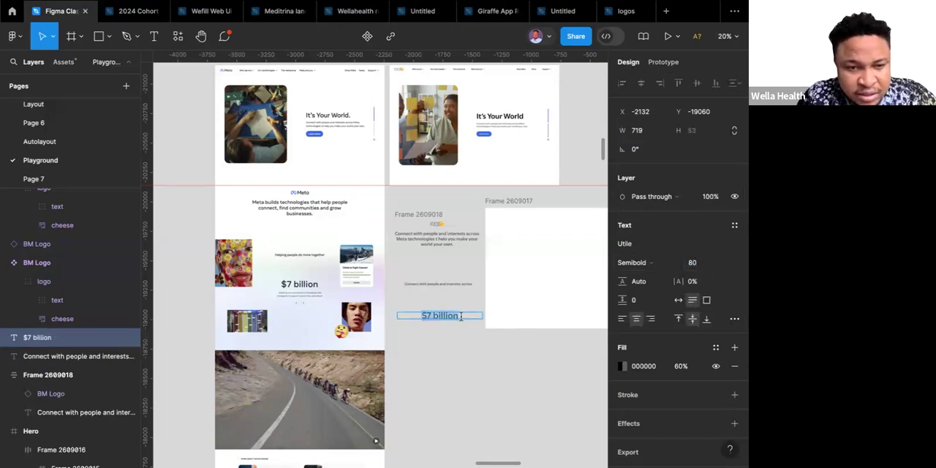
{"action": "left_click", "coordinate": [645, 266]}
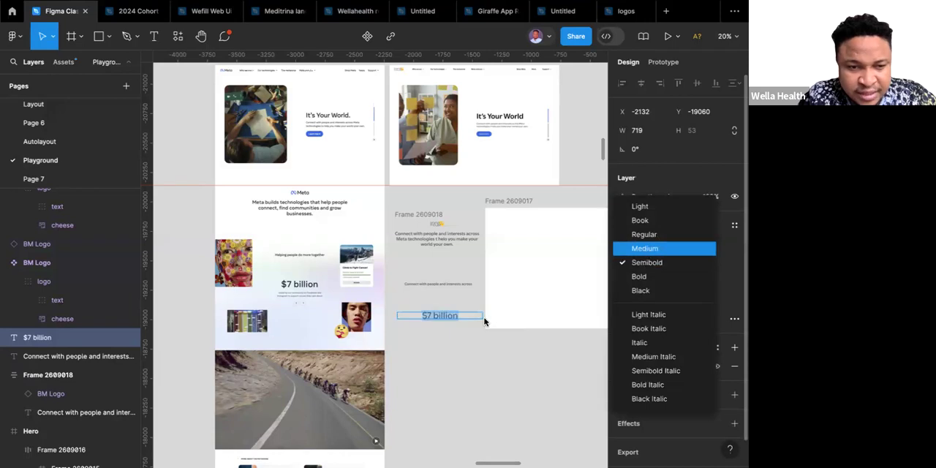
{"action": "left_click", "coordinate": [460, 345]}
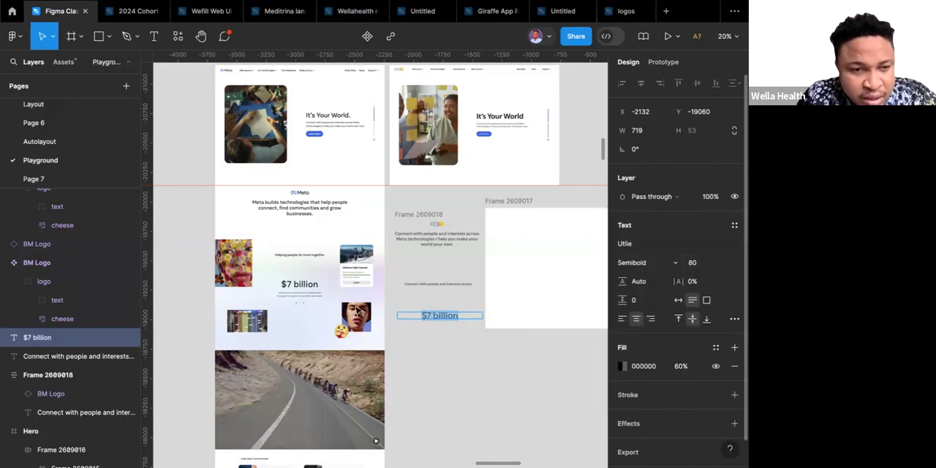
{"action": "key", "text": "super+z"}
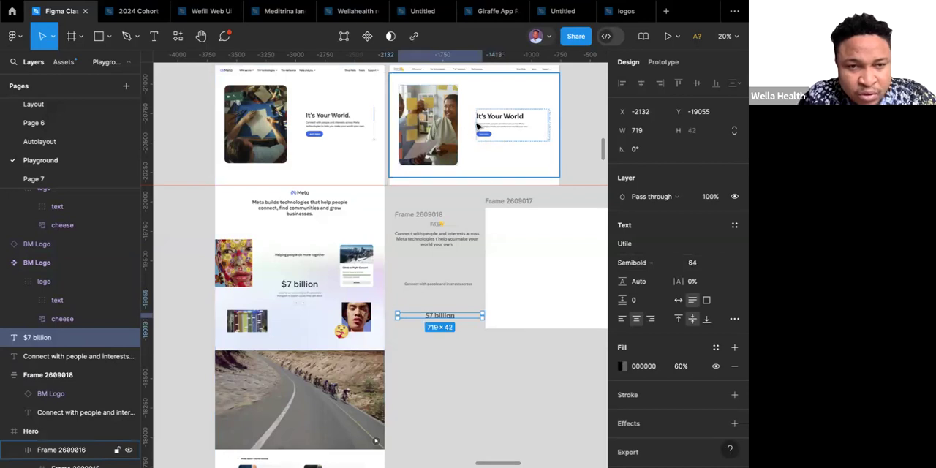
Copy the small paragraph from the recreated hero section and place it just below the "$7 billion" text.
{"action": "left_click", "coordinate": [501, 130]}
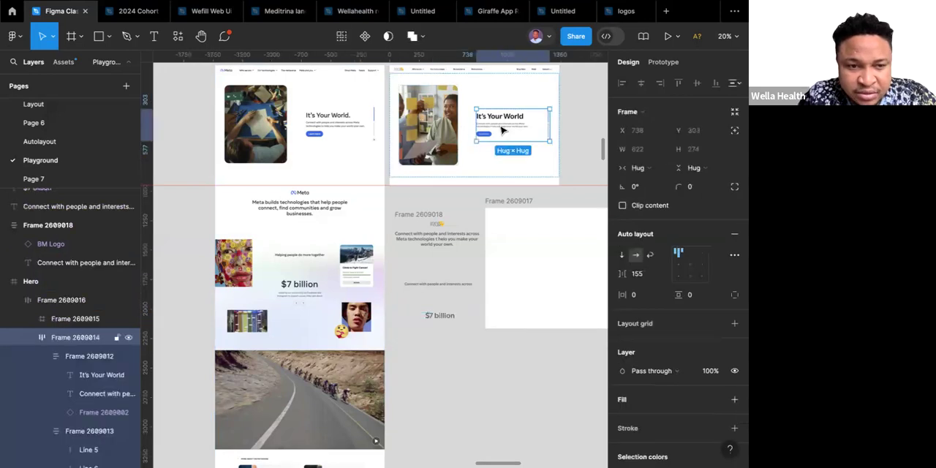
{"action": "double_click", "coordinate": [501, 129]}
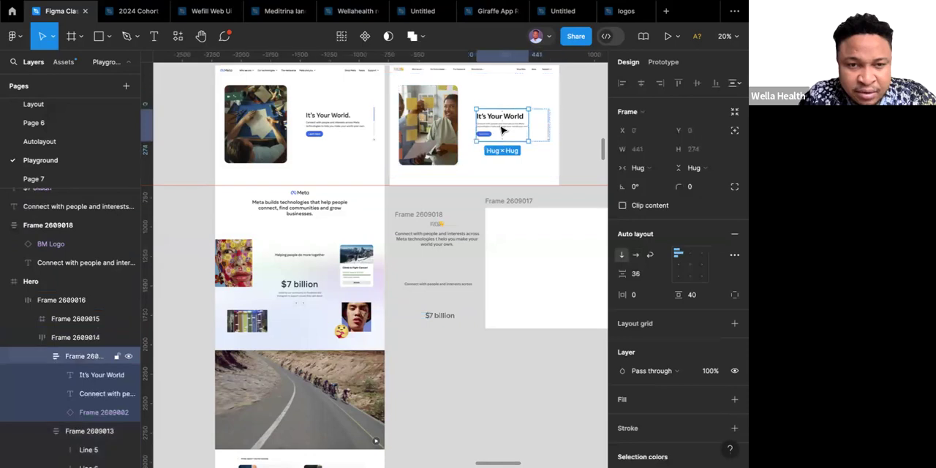
{"action": "double_click", "coordinate": [502, 129]}
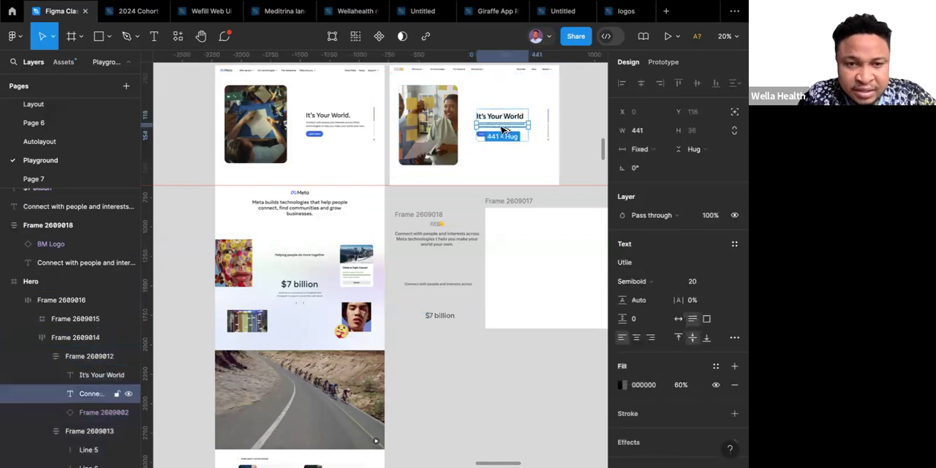
{"action": "left_click_drag", "start_coordinate": [501, 127], "coordinate": [434, 322]}
{"action": "scroll", "coordinate": [436, 320], "scroll_direction": "up", "scroll_amount": 5}
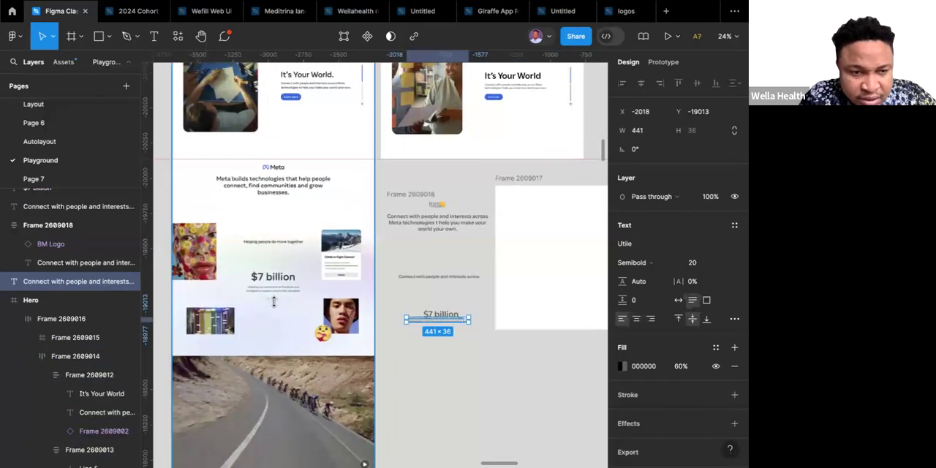
{"action": "left_click", "coordinate": [449, 328]}
{"action": "scroll", "coordinate": [449, 328], "scroll_direction": "up", "scroll_amount": 5}
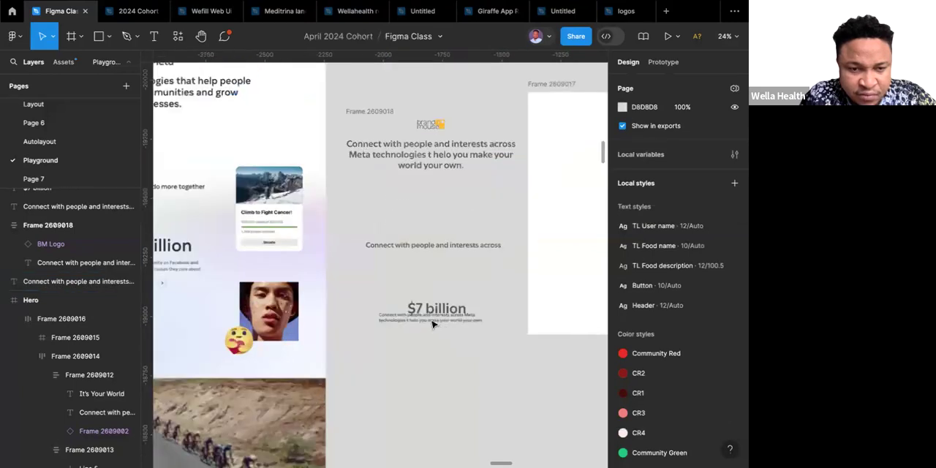
{"action": "left_click", "coordinate": [432, 321]}
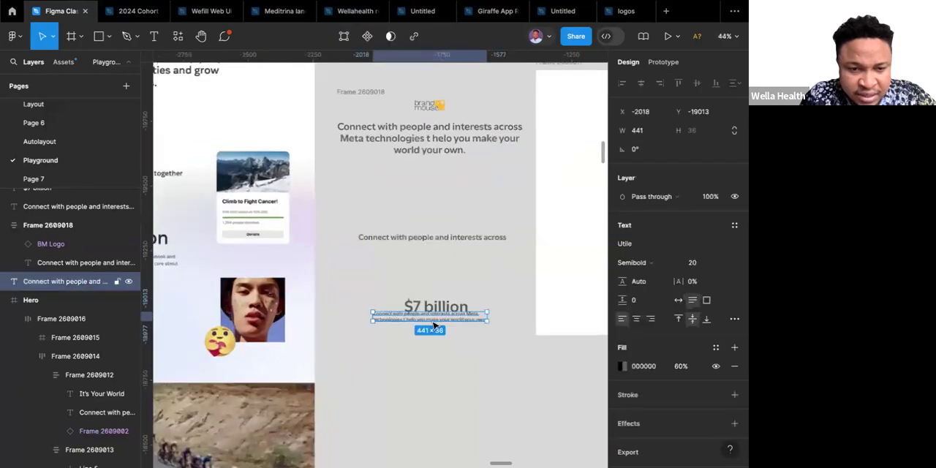
{"action": "left_click_drag", "start_coordinate": [441, 335], "coordinate": [443, 338]}
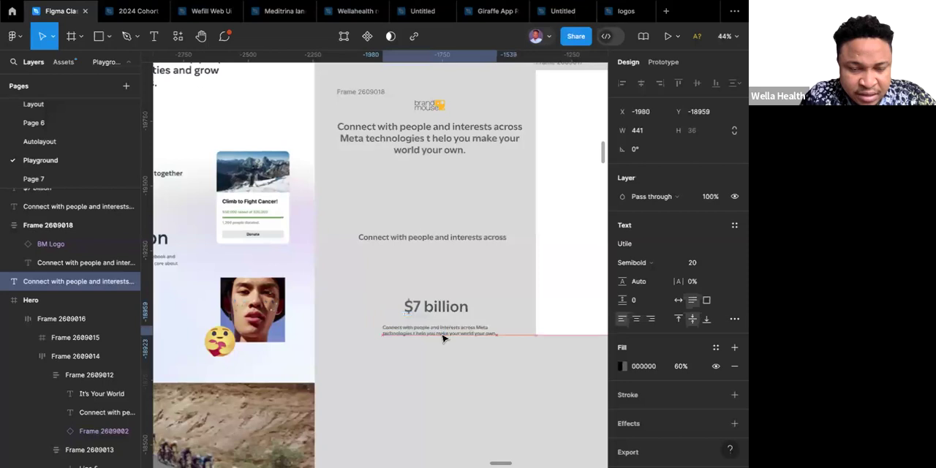
Run the Content Reel plugin and open its Fluent Icons - Regular icon set.
{"action": "scroll", "coordinate": [440, 334], "scroll_direction": "down", "scroll_amount": 5}
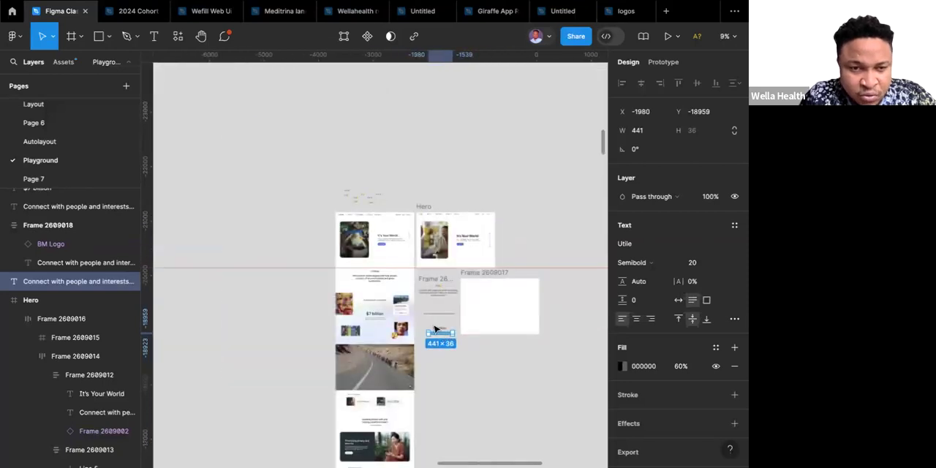
{"action": "scroll", "coordinate": [381, 203], "scroll_direction": "up", "scroll_amount": 10}
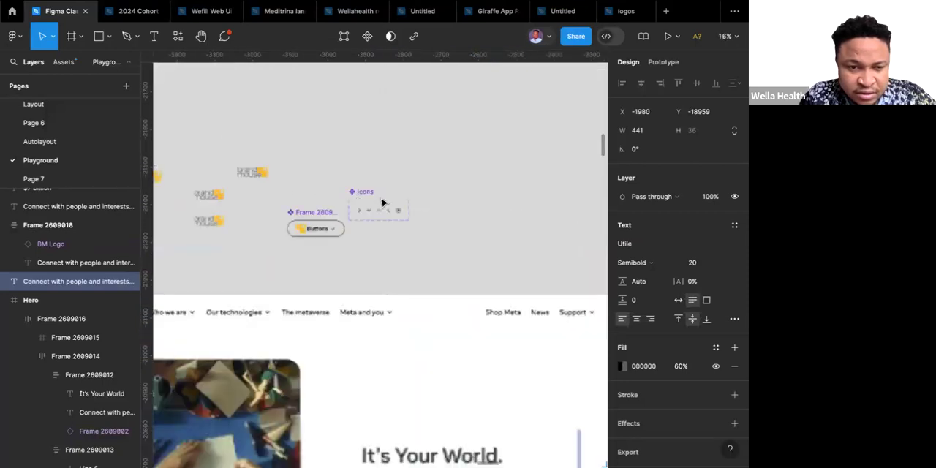
{"action": "scroll", "coordinate": [381, 202], "scroll_direction": "down", "scroll_amount": 2}
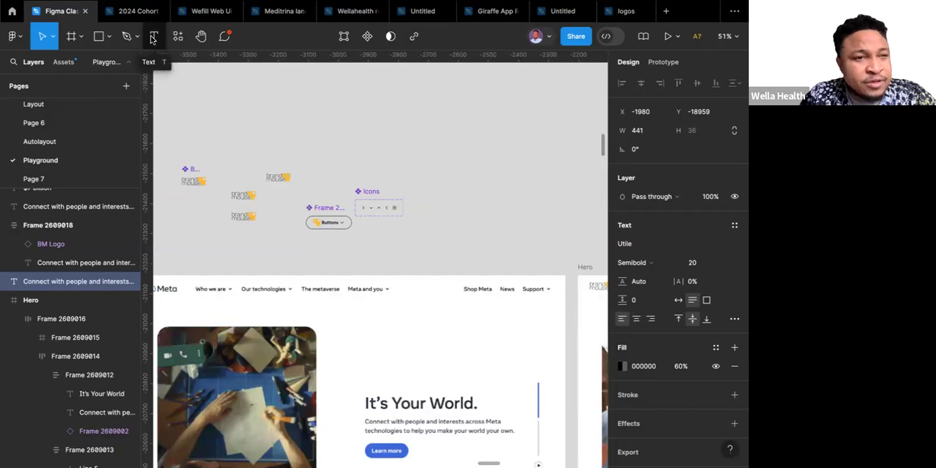
{"action": "left_click", "coordinate": [179, 36]}
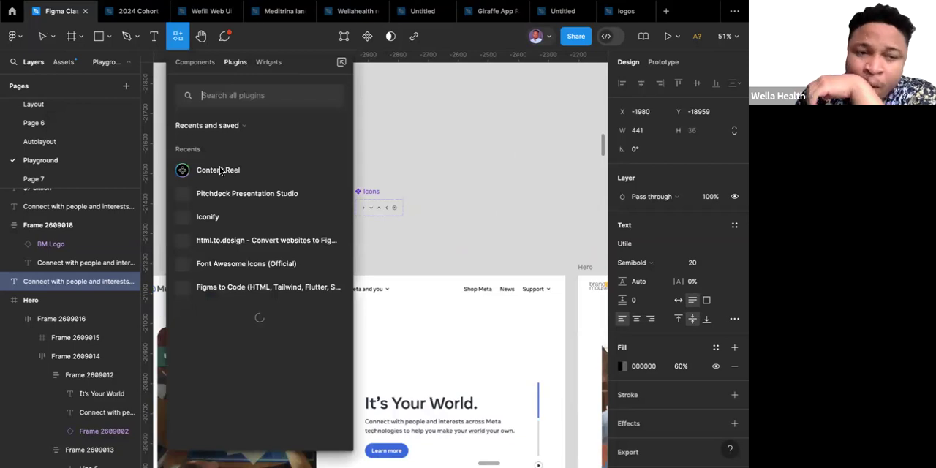
{"action": "key", "text": "Escape"}
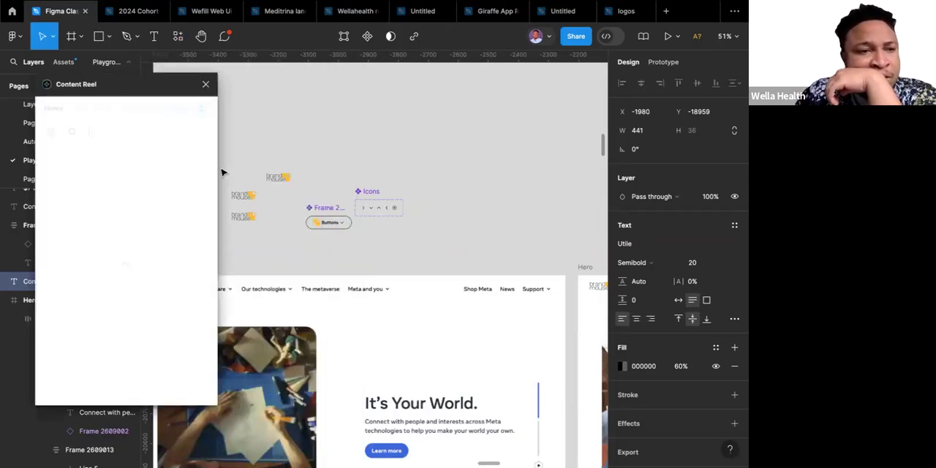
{"action": "left_click", "coordinate": [128, 112]}
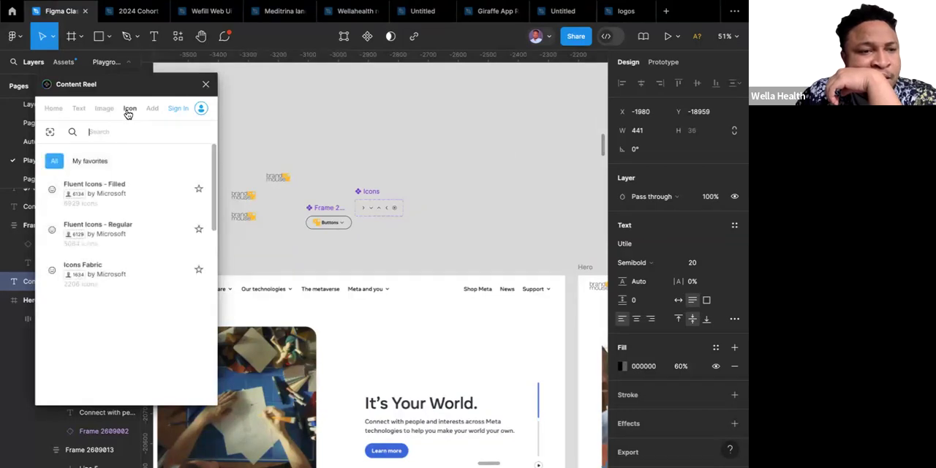
{"action": "left_click", "coordinate": [103, 228]}
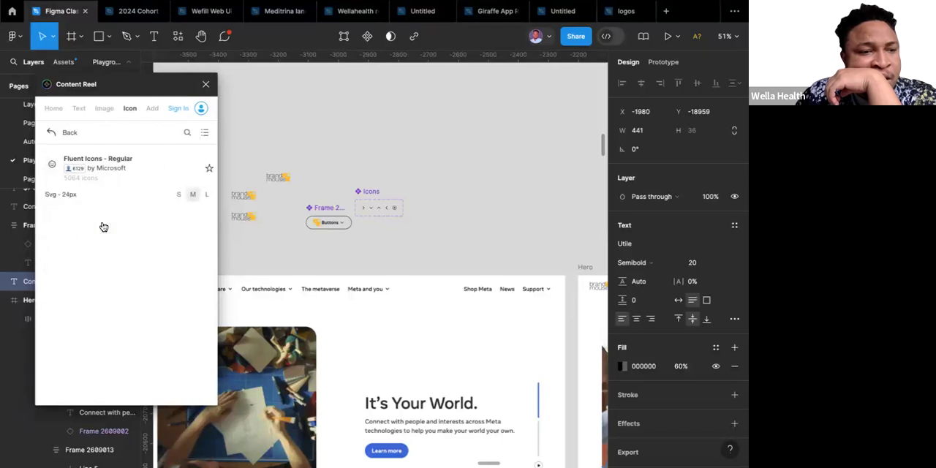
Search the Fluent Icons - Regular set for "arrow circle" and look through the matching icons.
{"action": "left_click", "coordinate": [186, 132]}
{"action": "type", "text": "arr"}
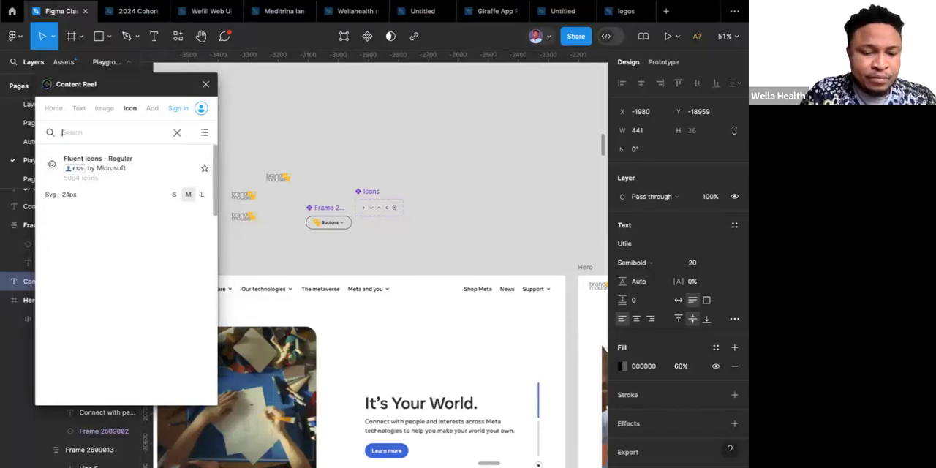
{"action": "type", "text": "ow"}
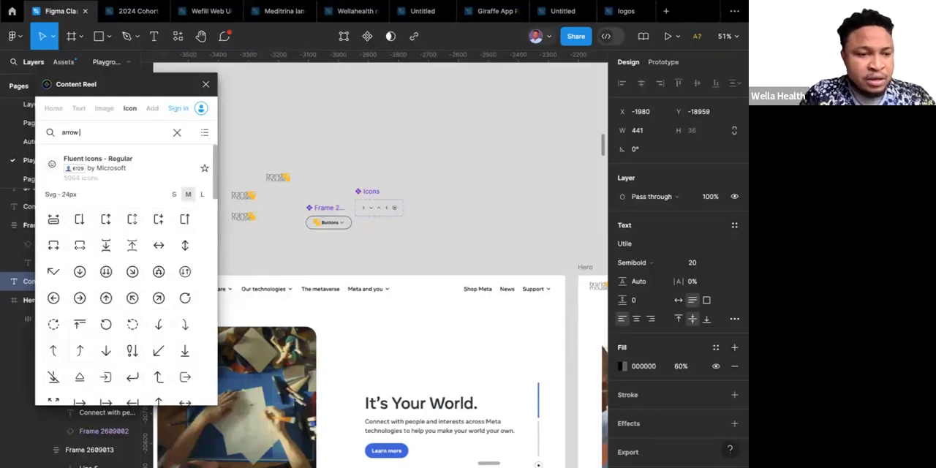
{"action": "type", "text": " circle"}
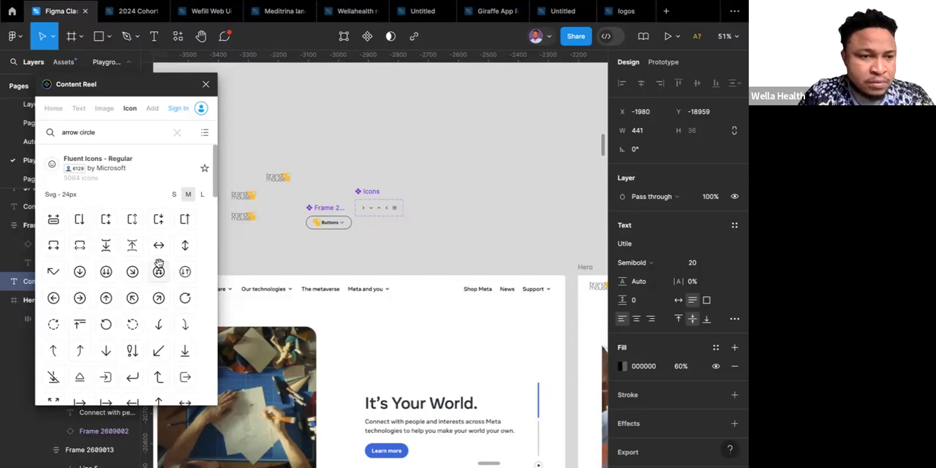
{"action": "scroll", "coordinate": [158, 267], "scroll_direction": "down", "scroll_amount": 5}
{"action": "scroll", "coordinate": [158, 267], "scroll_direction": "down", "scroll_amount": 3}
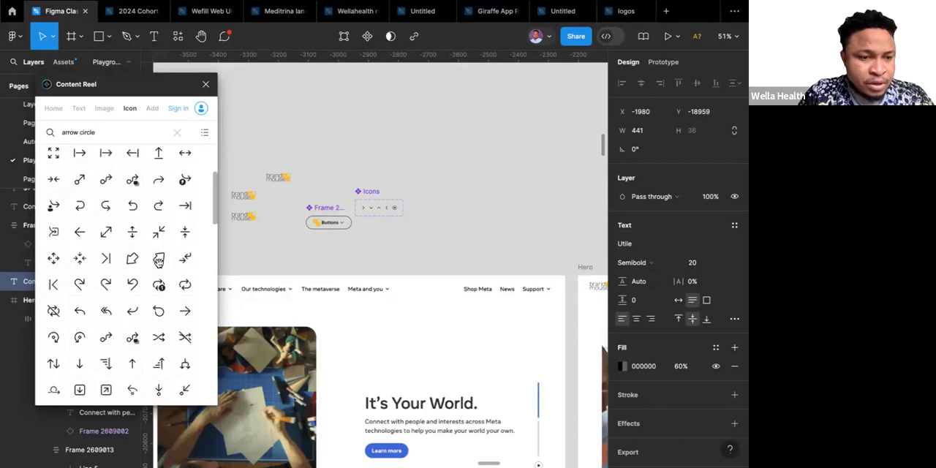
{"action": "scroll", "coordinate": [158, 267], "scroll_direction": "down", "scroll_amount": 4}
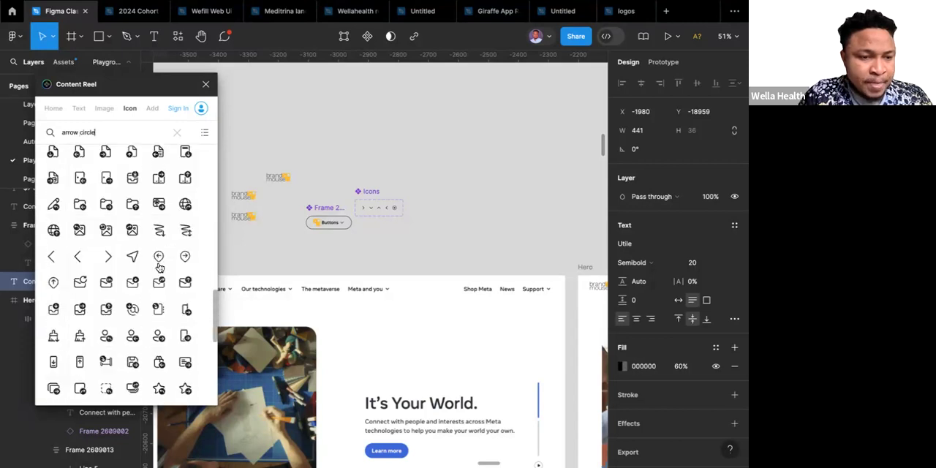
{"action": "scroll", "coordinate": [158, 267], "scroll_direction": "down", "scroll_amount": 5}
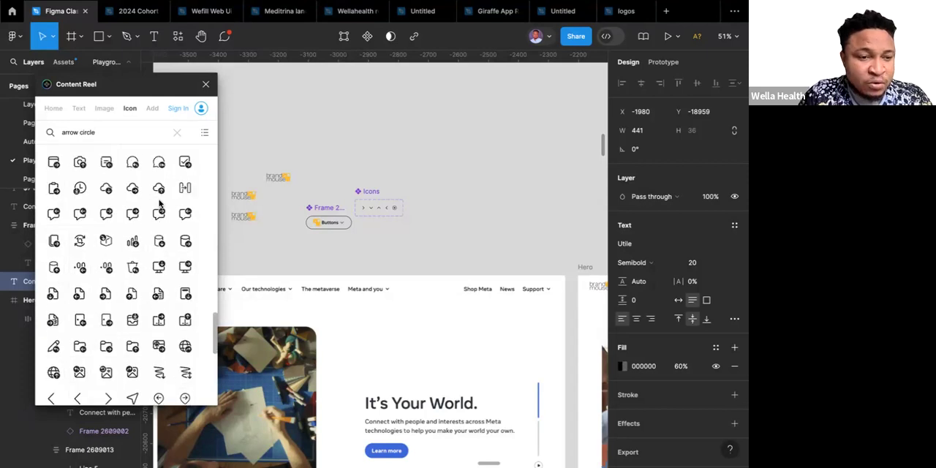
{"action": "scroll", "coordinate": [155, 208], "scroll_direction": "up", "scroll_amount": 15}
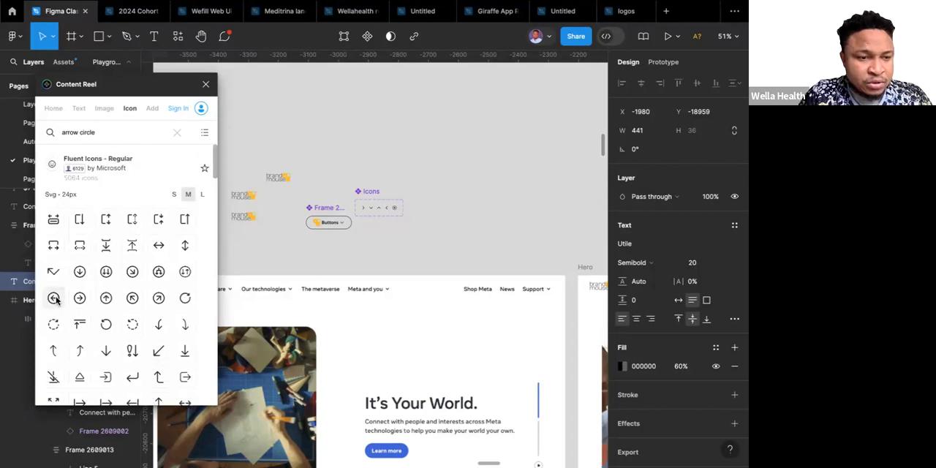
Place the circled left, right, up, down, up-left, up-right and down-right arrow icons above the Icons set and close the plugin.
{"action": "left_click_drag", "start_coordinate": [56, 300], "coordinate": [362, 151]}
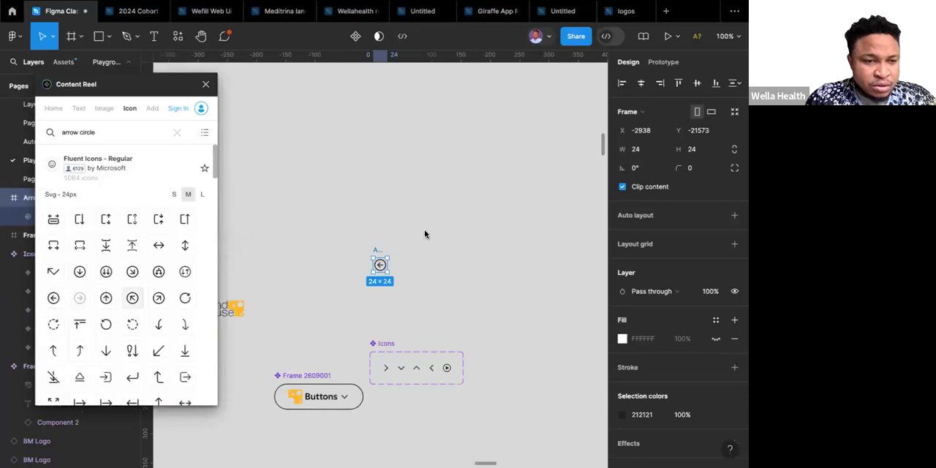
{"action": "left_click", "coordinate": [106, 302]}
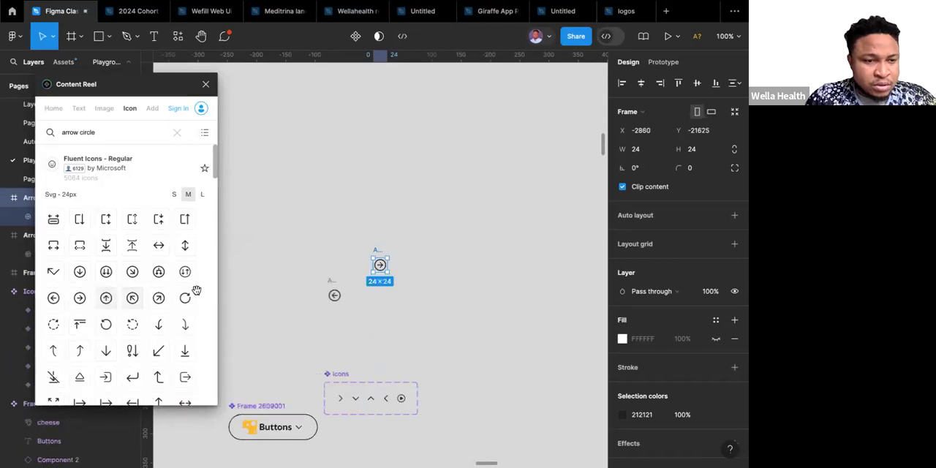
{"action": "left_click", "coordinate": [85, 275]}
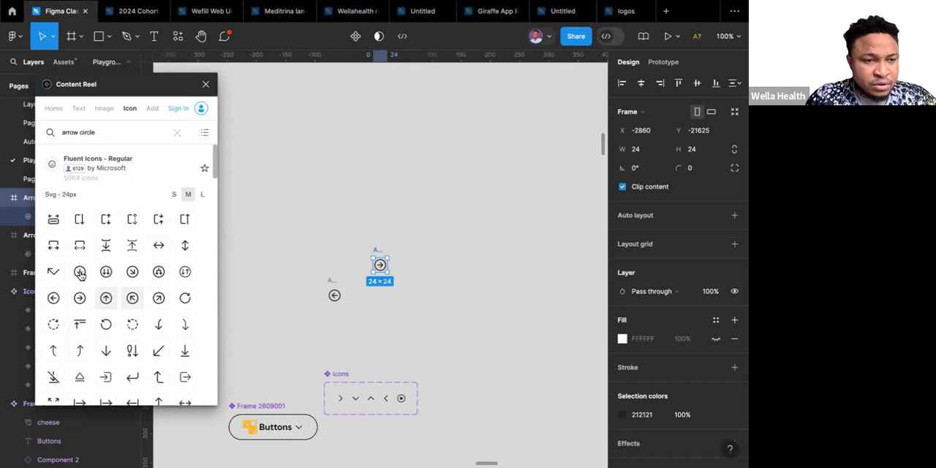
{"action": "left_click_drag", "start_coordinate": [149, 263], "coordinate": [441, 235]}
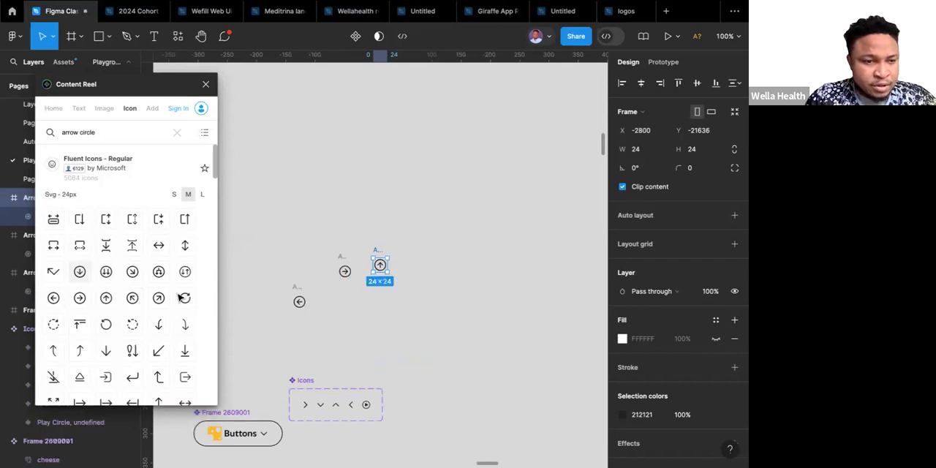
{"action": "left_click", "coordinate": [131, 298]}
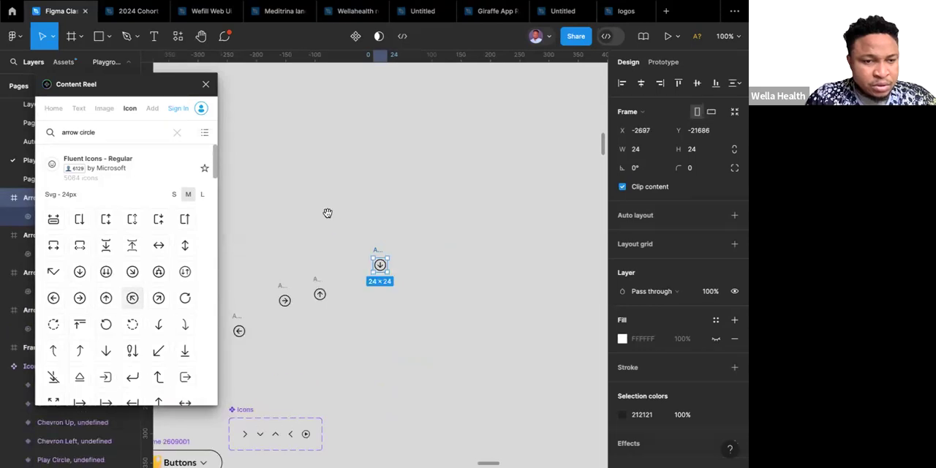
{"action": "left_click", "coordinate": [164, 298]}
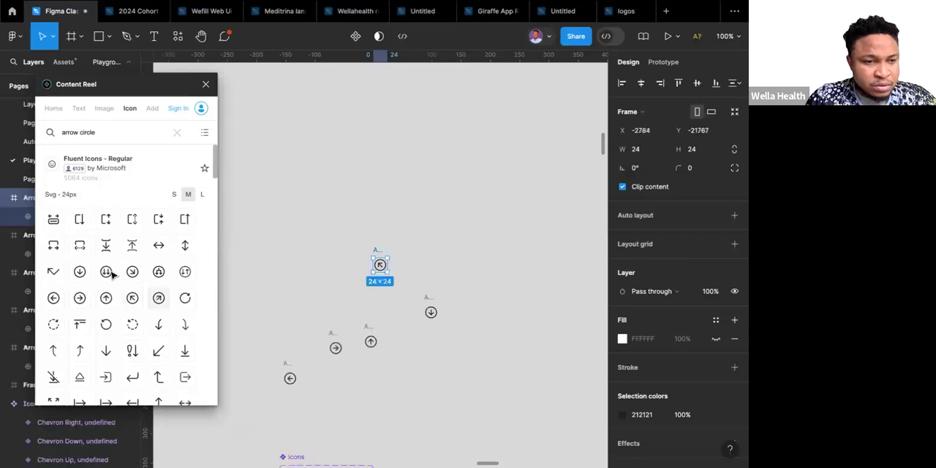
{"action": "left_click_drag", "start_coordinate": [129, 270], "coordinate": [328, 266]}
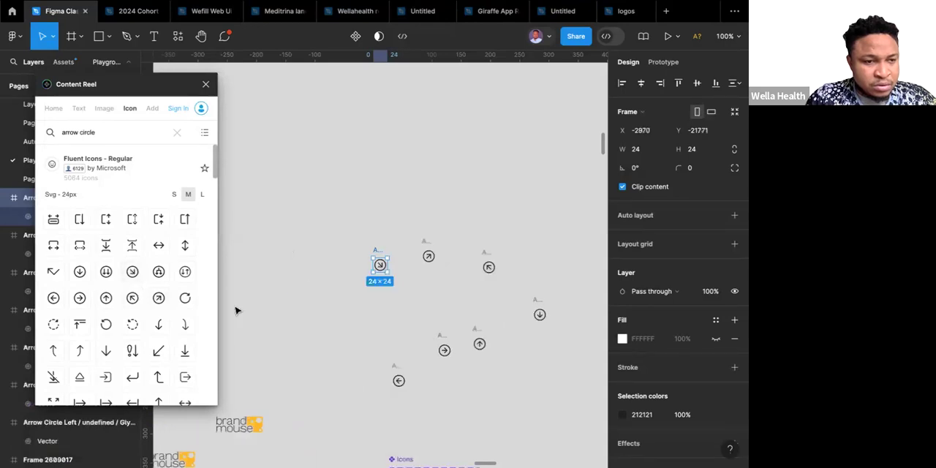
{"action": "left_click", "coordinate": [206, 87]}
Check the size of the chevrons in the Icons set and turn the seven circled arrow icons into multiple separate components.
{"action": "scroll", "coordinate": [281, 204], "scroll_direction": "down", "scroll_amount": 3}
{"action": "scroll", "coordinate": [281, 205], "scroll_direction": "right", "scroll_amount": 1}
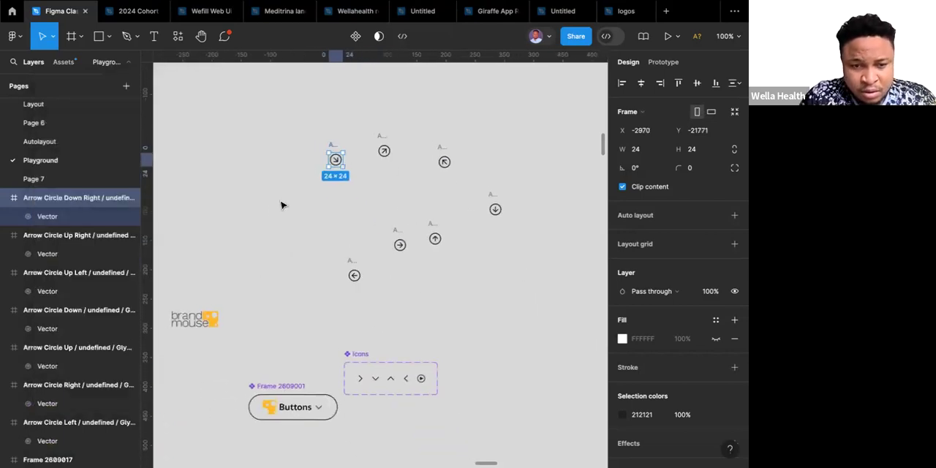
{"action": "scroll", "coordinate": [283, 206], "scroll_direction": "up", "scroll_amount": 1}
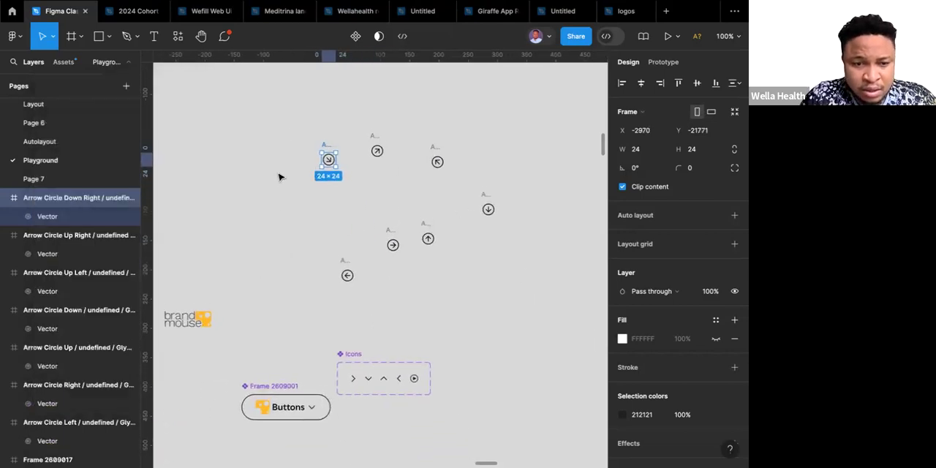
{"action": "double_click", "coordinate": [384, 378]}
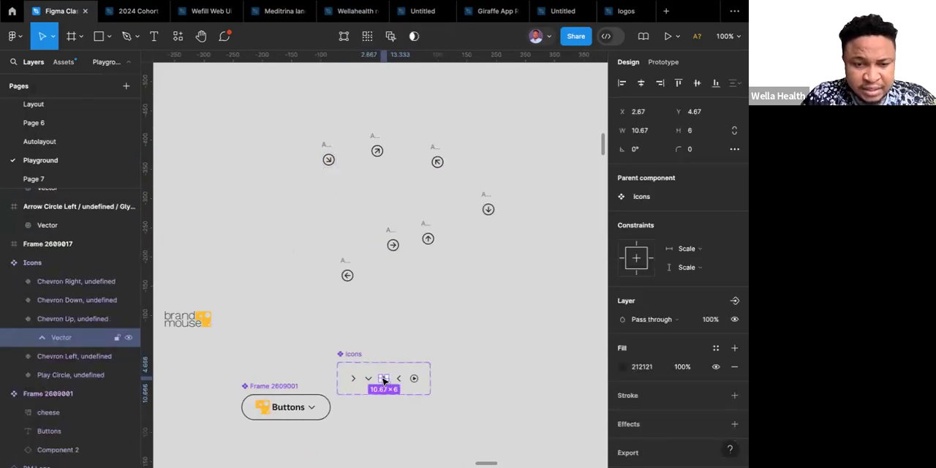
{"action": "left_click", "coordinate": [400, 380]}
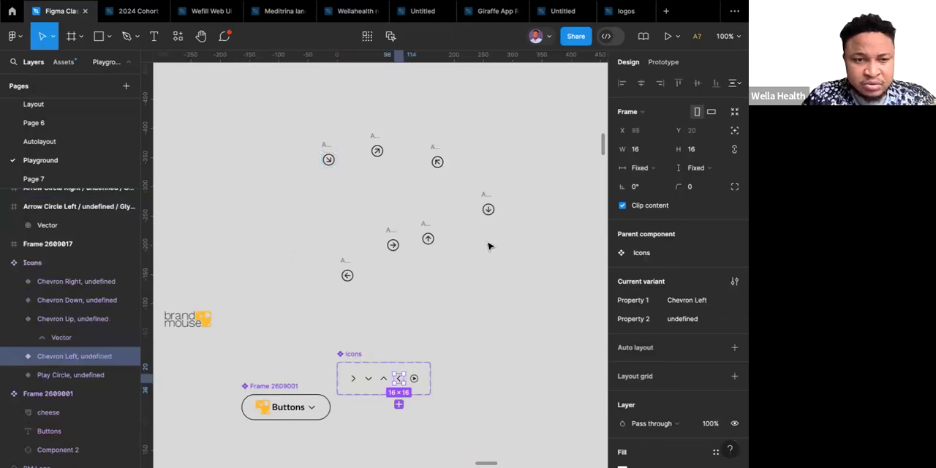
{"action": "left_click", "coordinate": [515, 274]}
{"action": "left_click_drag", "start_coordinate": [290, 109], "coordinate": [539, 318]}
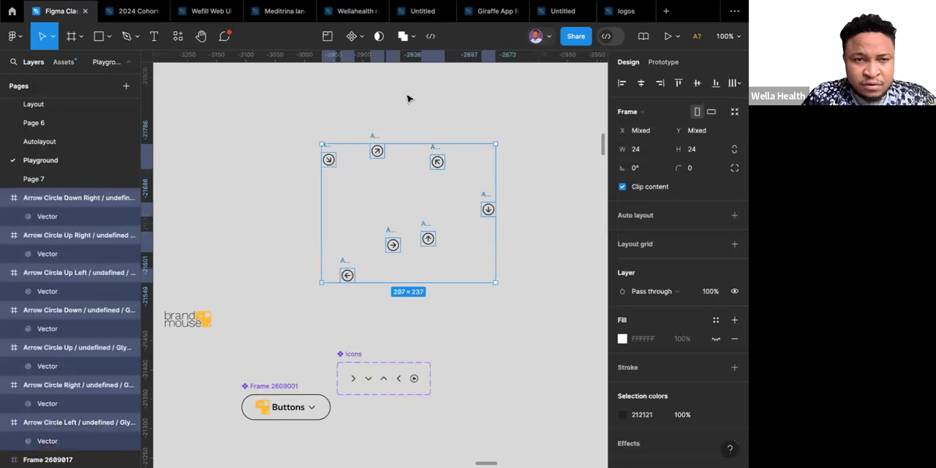
{"action": "left_click", "coordinate": [360, 36]}
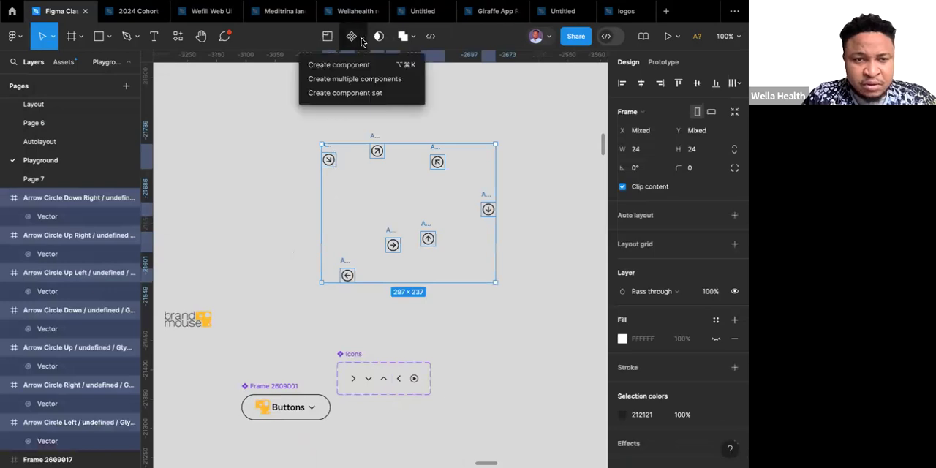
{"action": "left_click", "coordinate": [344, 81]}
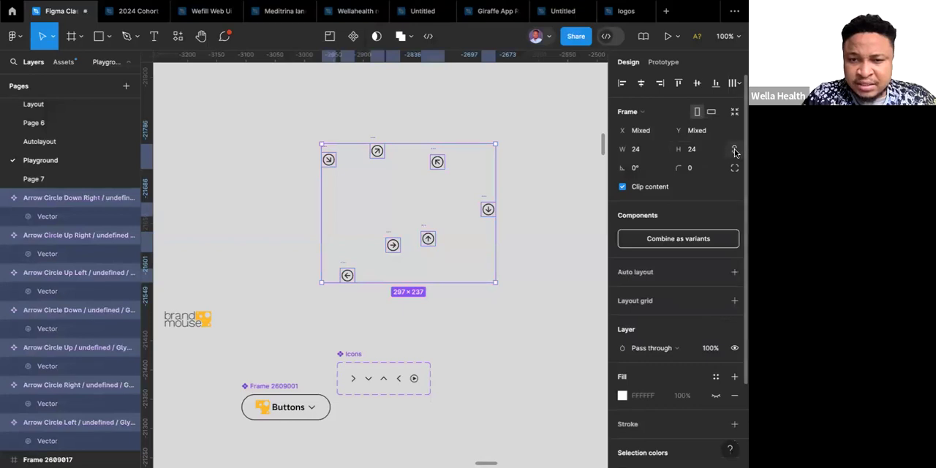
Resize the seven arrow components to 16 × 16 and move them into the Icons component set.
{"action": "left_click", "coordinate": [636, 154]}
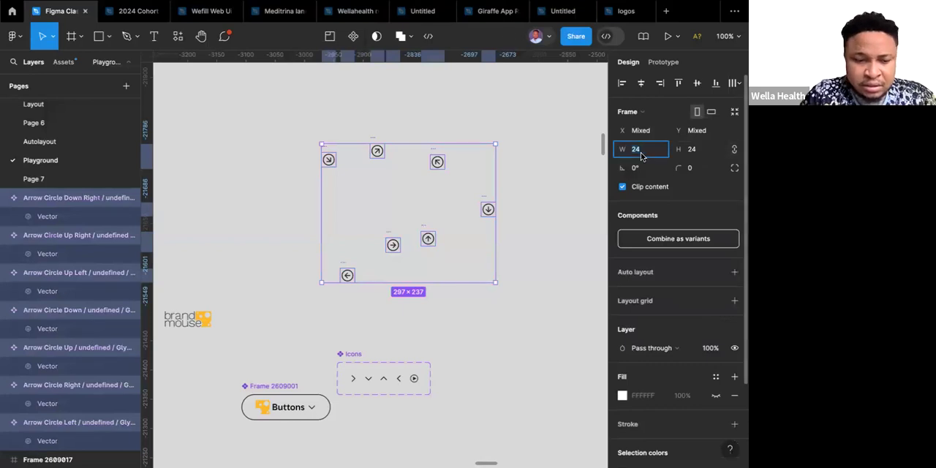
{"action": "type", "text": "16"}
{"action": "key", "text": "Return"}
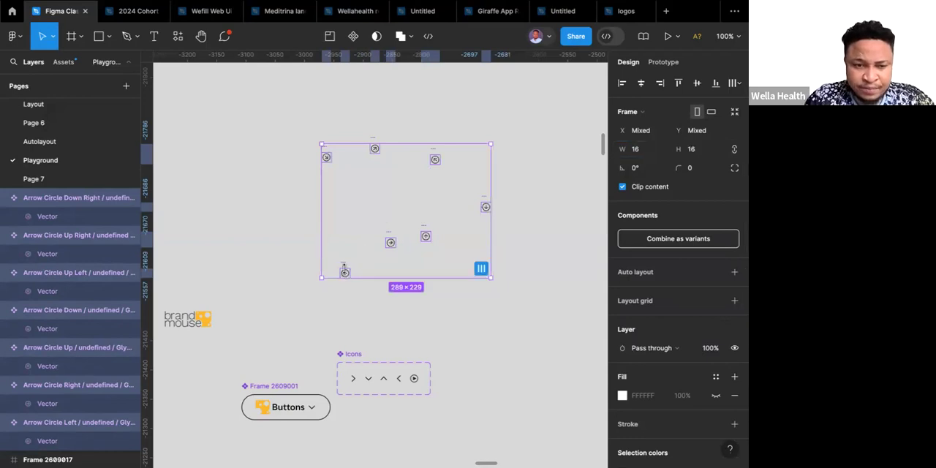
{"action": "left_click_drag", "start_coordinate": [346, 268], "coordinate": [367, 364]}
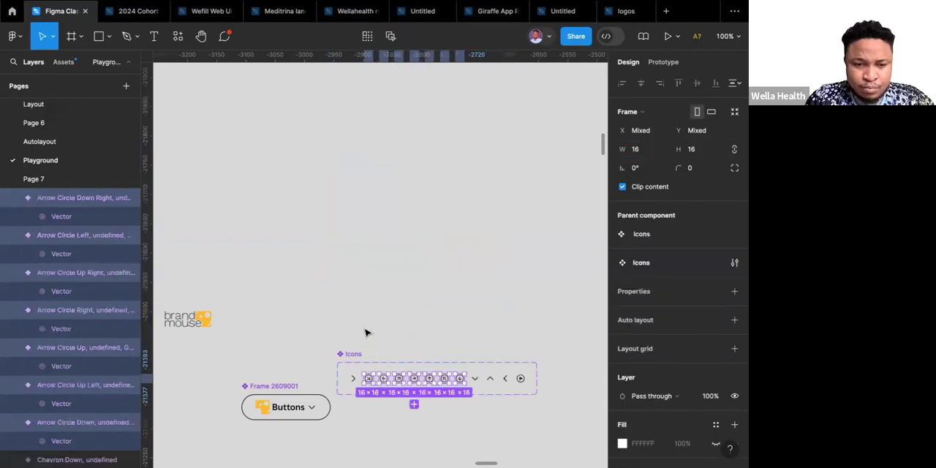
{"action": "left_click", "coordinate": [365, 331]}
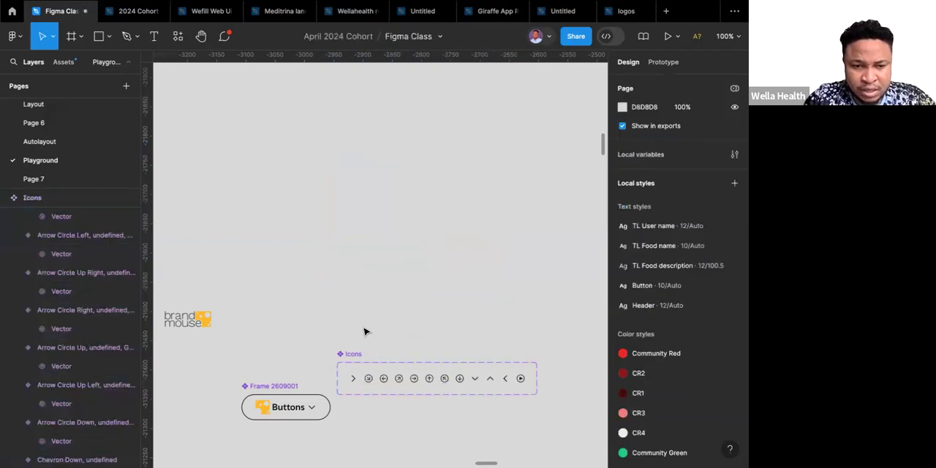
Try to select the play icon below the vertical slider lines in the recreated hero section.
{"action": "scroll", "coordinate": [365, 332], "scroll_direction": "down", "scroll_amount": 6}
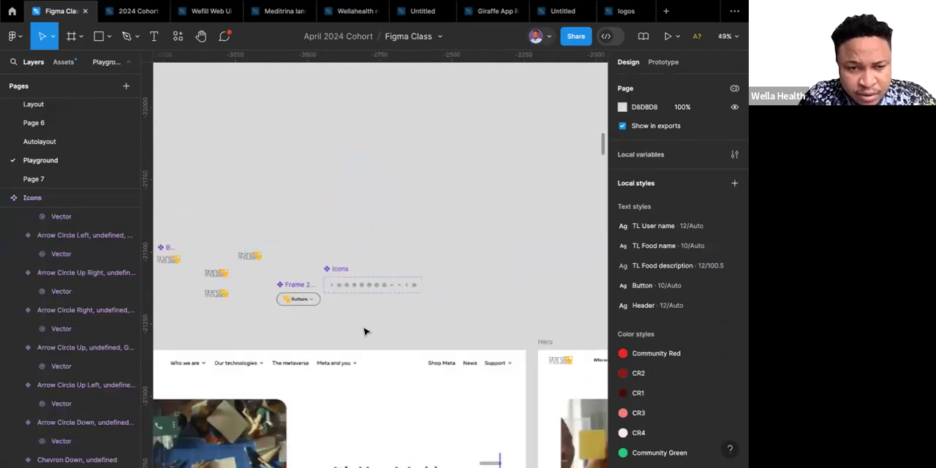
{"action": "scroll", "coordinate": [365, 332], "scroll_direction": "down", "scroll_amount": 10}
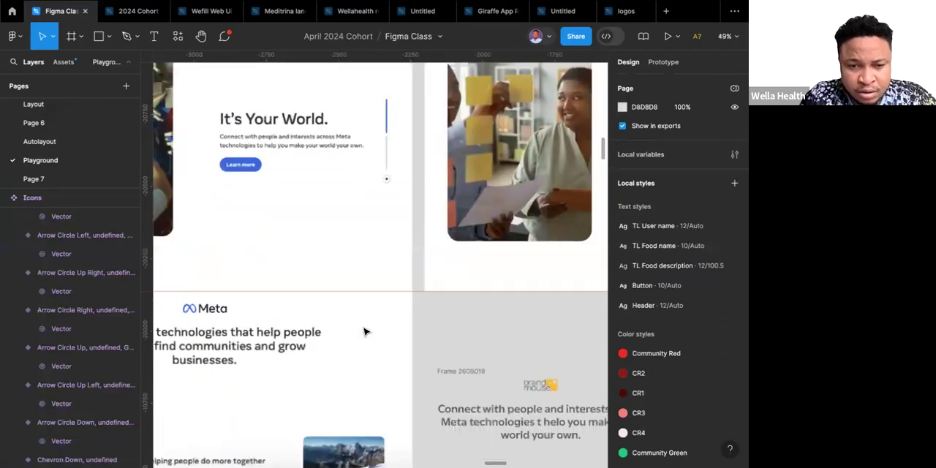
{"action": "scroll", "coordinate": [365, 331], "scroll_direction": "down", "scroll_amount": 10}
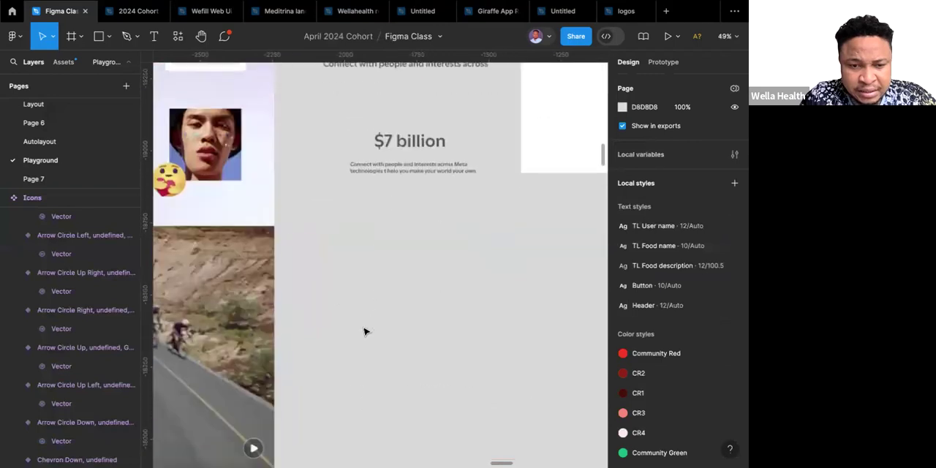
{"action": "scroll", "coordinate": [365, 331], "scroll_direction": "up", "scroll_amount": 5}
{"action": "scroll", "coordinate": [365, 331], "scroll_direction": "down", "scroll_amount": 4}
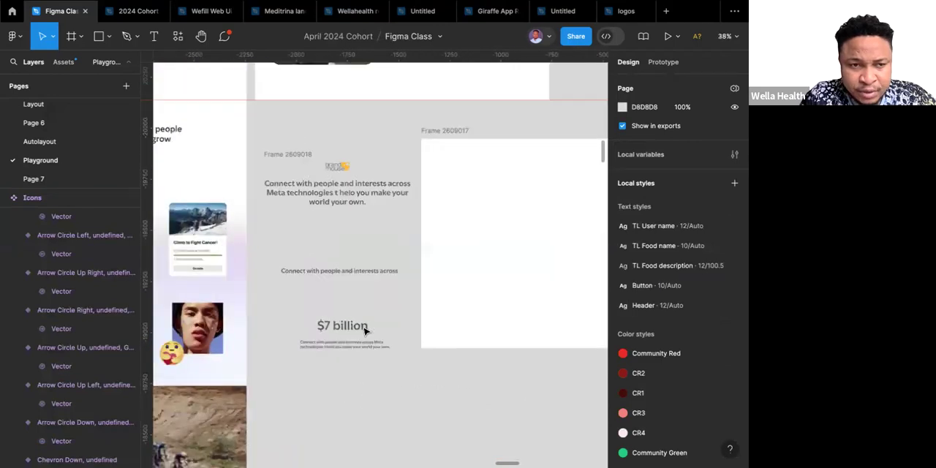
{"action": "scroll", "coordinate": [365, 332], "scroll_direction": "up", "scroll_amount": 3}
{"action": "scroll", "coordinate": [364, 331], "scroll_direction": "right", "scroll_amount": 3}
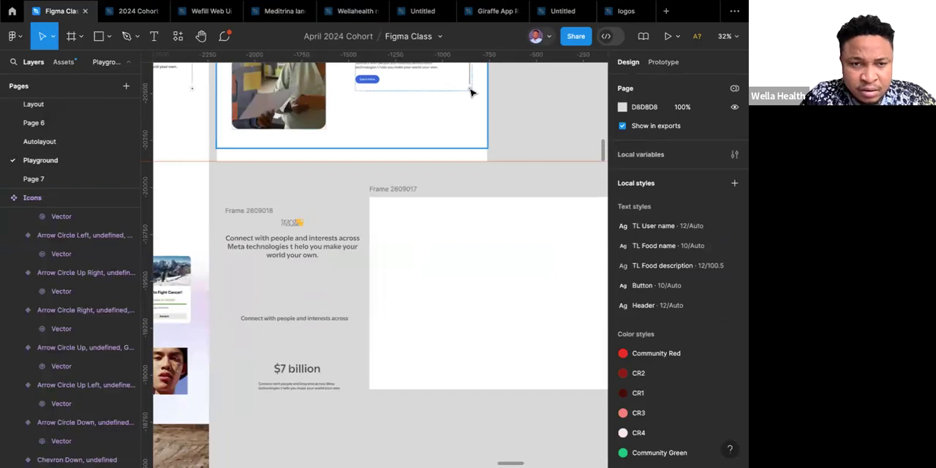
{"action": "left_click", "coordinate": [469, 89]}
{"action": "left_click", "coordinate": [469, 89]}
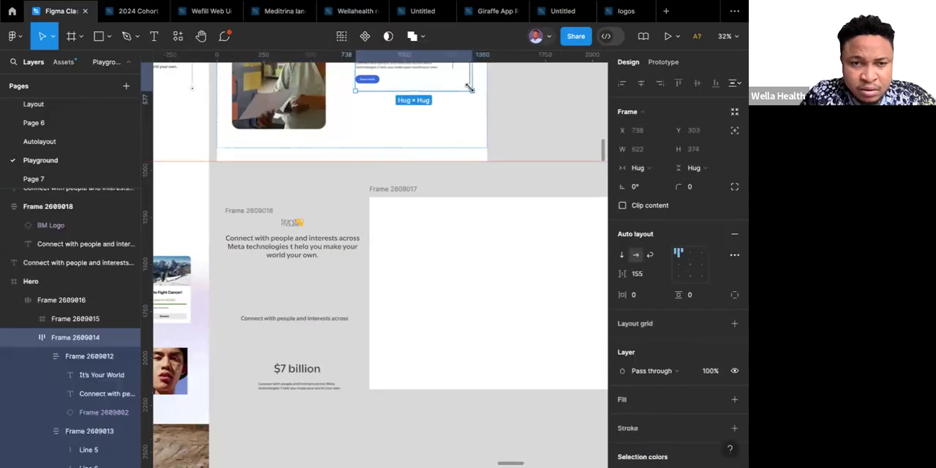
{"action": "scroll", "coordinate": [469, 89], "scroll_direction": "up", "scroll_amount": 5}
{"action": "left_click", "coordinate": [470, 91]}
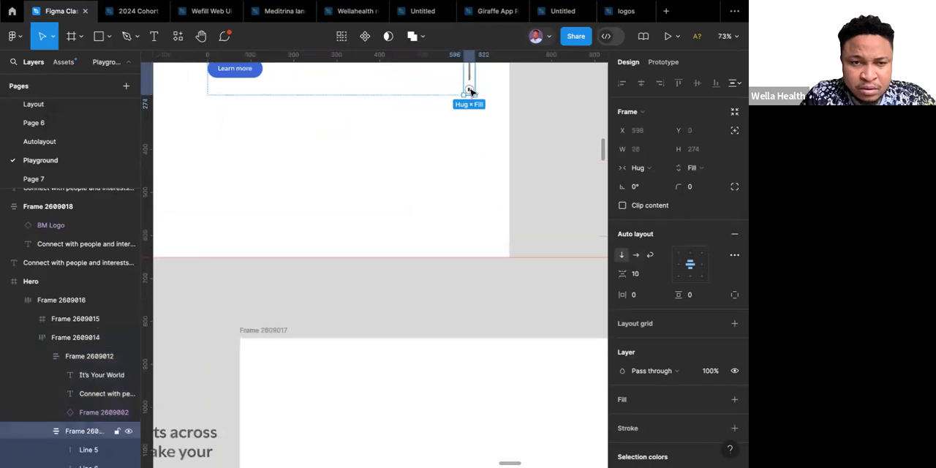
Copy the chevron icon from the Support button in the hero navigation bar.
{"action": "scroll", "coordinate": [470, 91], "scroll_direction": "down", "scroll_amount": 5}
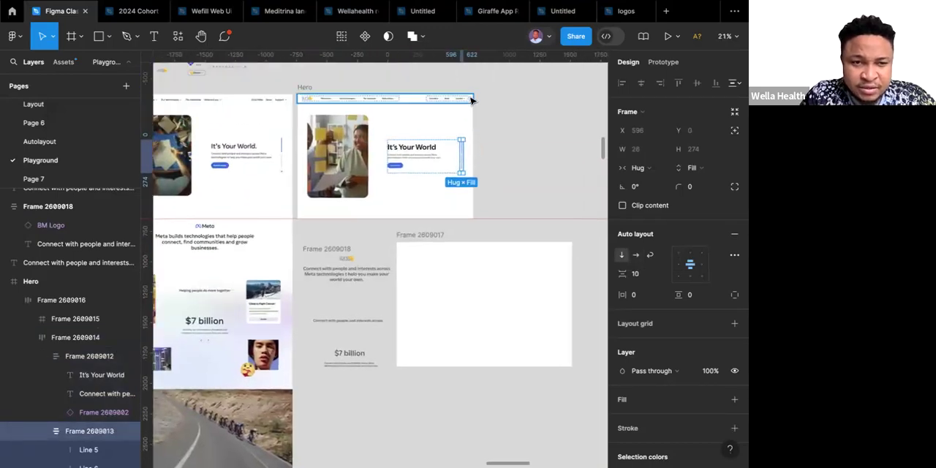
{"action": "scroll", "coordinate": [472, 95], "scroll_direction": "up", "scroll_amount": 5}
{"action": "scroll", "coordinate": [435, 104], "scroll_direction": "up", "scroll_amount": 4}
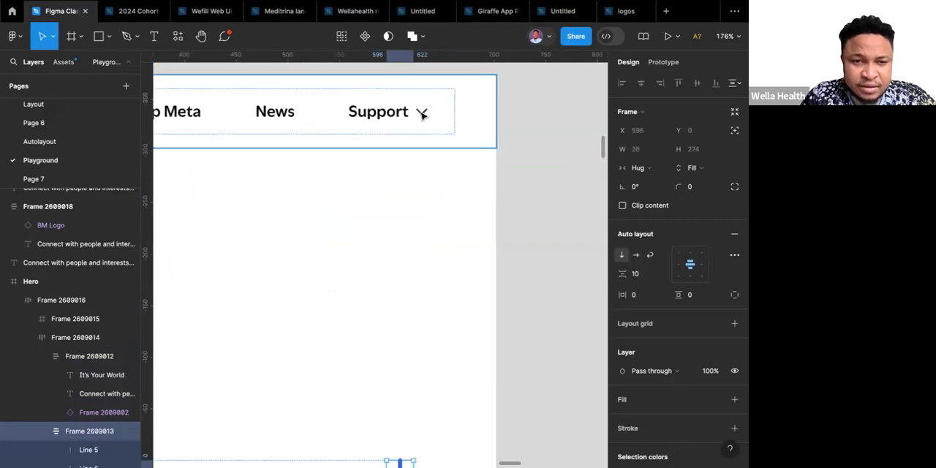
{"action": "left_click", "coordinate": [422, 115]}
{"action": "left_click", "coordinate": [422, 115]}
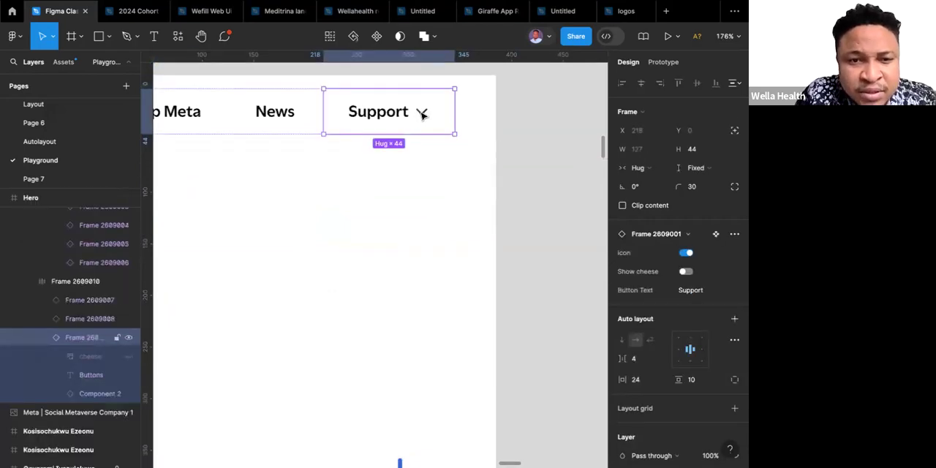
{"action": "left_click", "coordinate": [423, 115]}
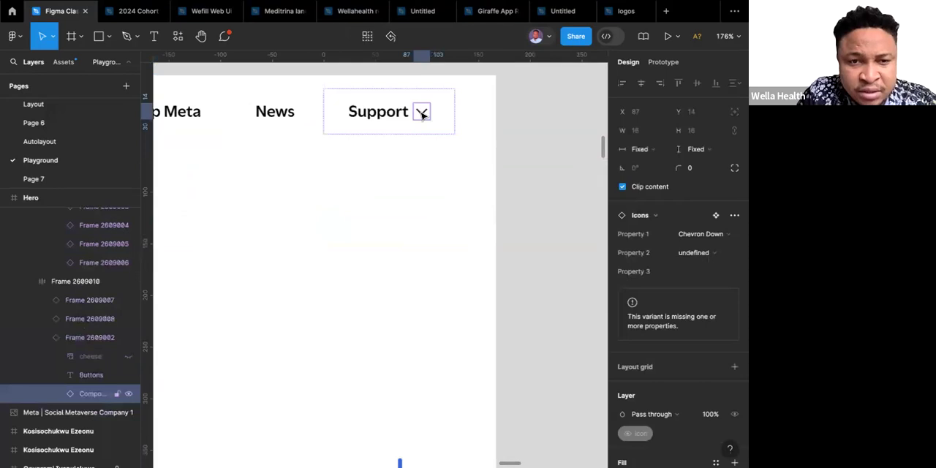
Paste the copied chevron icon below the description under the "$7 billion" heading.
{"action": "scroll", "coordinate": [421, 115], "scroll_direction": "down", "scroll_amount": 10}
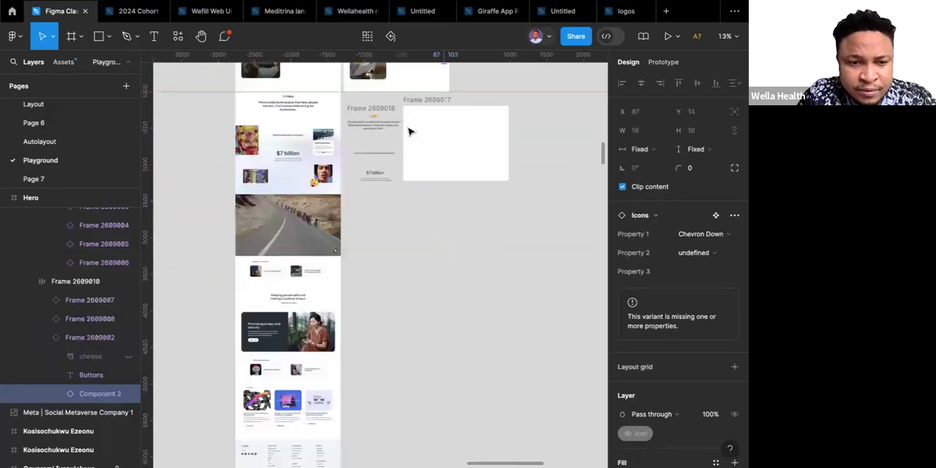
{"action": "scroll", "coordinate": [381, 153], "scroll_direction": "down", "scroll_amount": 2}
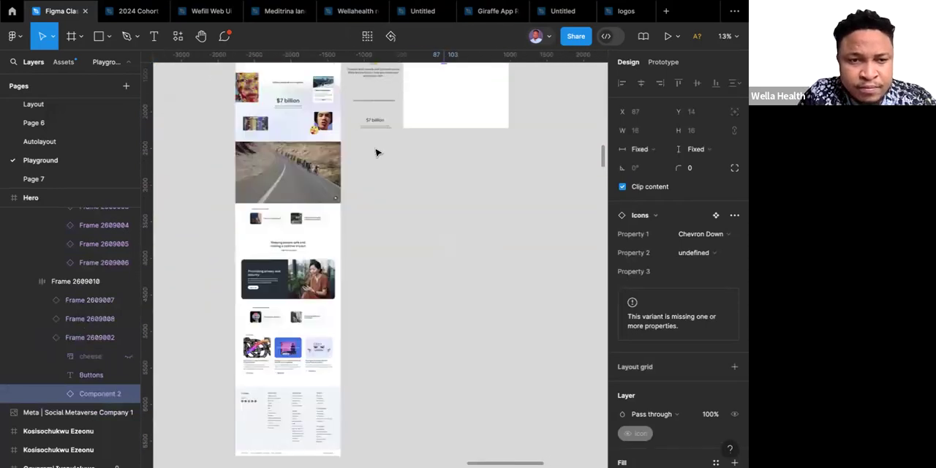
{"action": "key", "text": "Escape"}
{"action": "scroll", "coordinate": [379, 130], "scroll_direction": "up", "scroll_amount": 1}
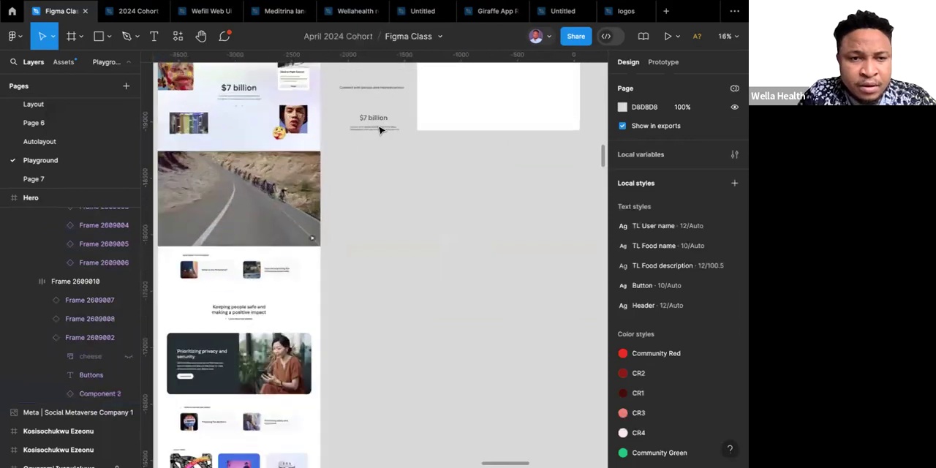
{"action": "scroll", "coordinate": [380, 131], "scroll_direction": "up", "scroll_amount": 5}
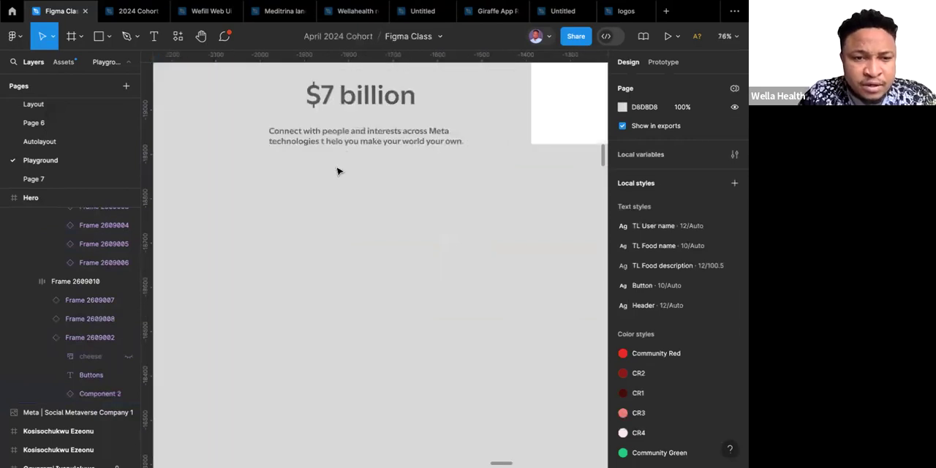
{"action": "right_click", "coordinate": [336, 170]}
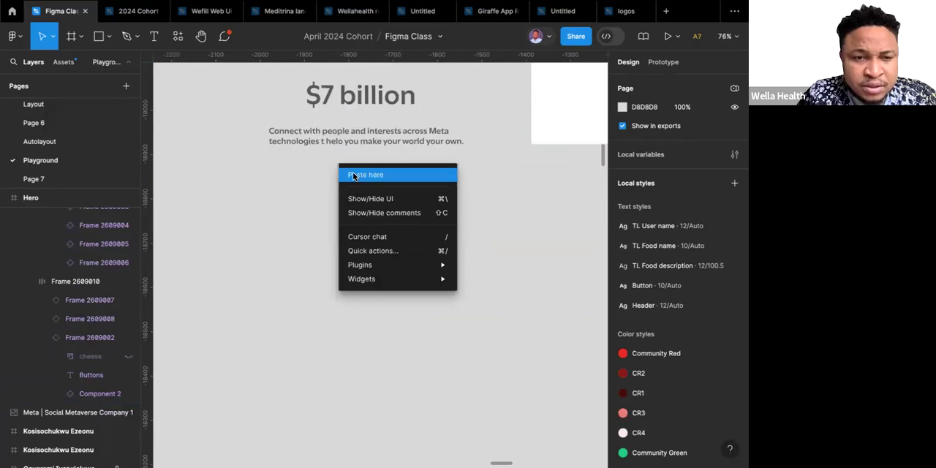
{"action": "left_click", "coordinate": [355, 177]}
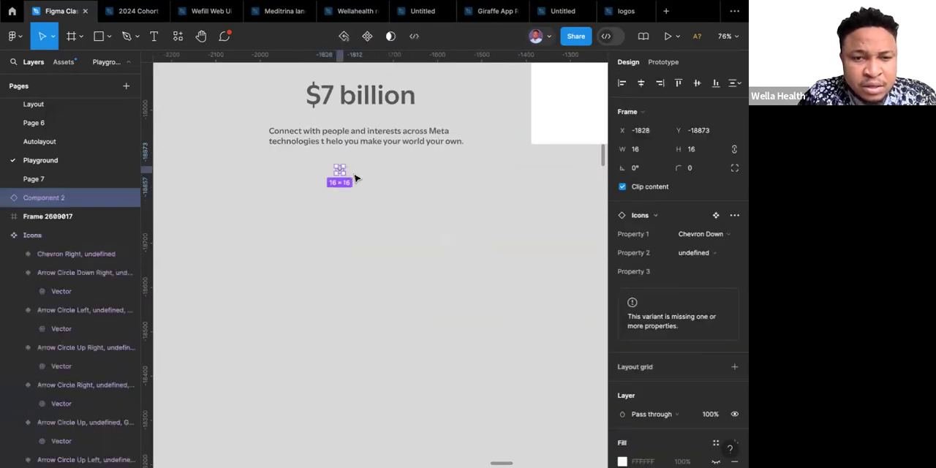
Try the pasted chevron icon at a size of 24 × 24.
{"action": "scroll", "coordinate": [356, 178], "scroll_direction": "down", "scroll_amount": 8}
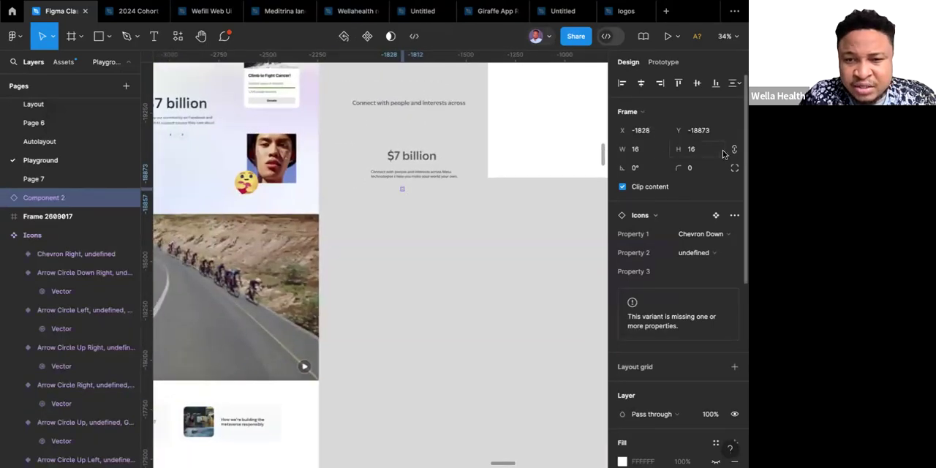
{"action": "left_click", "coordinate": [646, 150]}
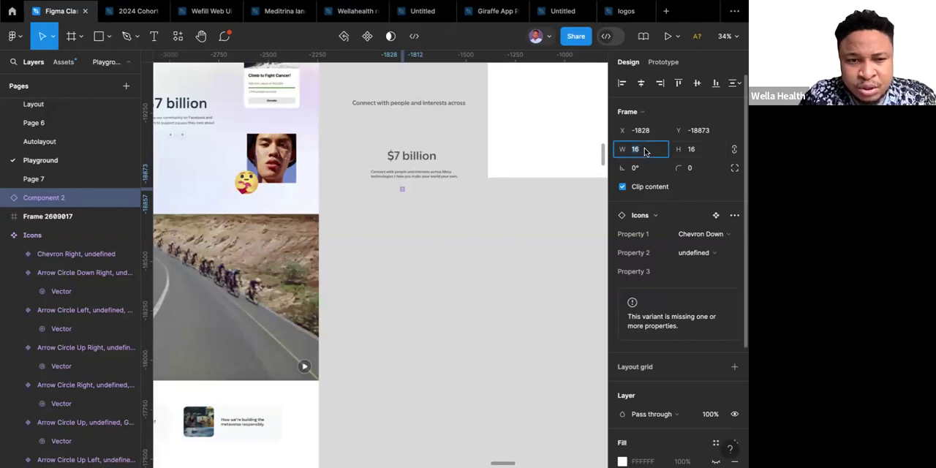
{"action": "type", "text": "24"}
{"action": "key", "text": "Return"}
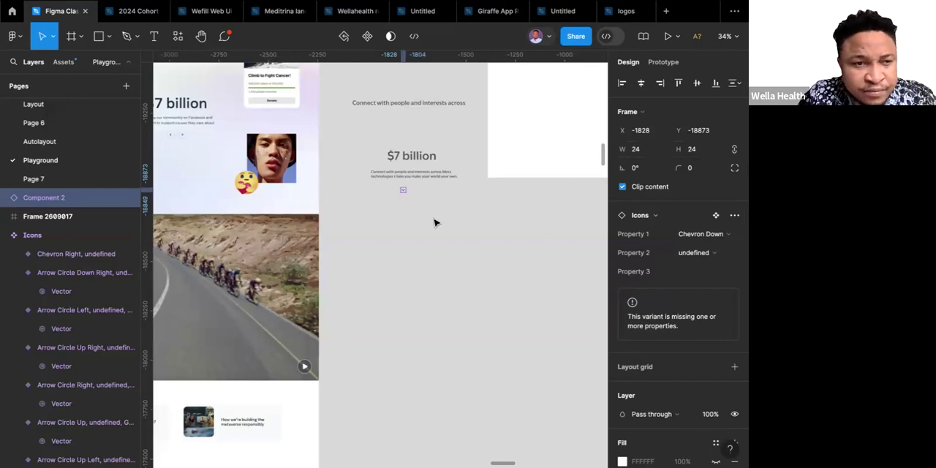
Resize the pasted icon to 36 × 36 and swap its Property 1 variant to Arrow Circle Left.
{"action": "left_click", "coordinate": [643, 150]}
{"action": "type", "text": "3"}
{"action": "key", "text": "Return"}
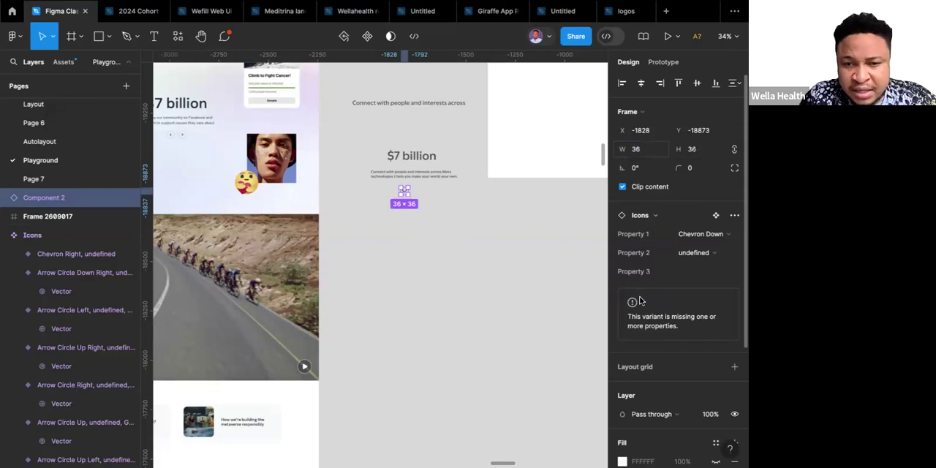
{"action": "left_click", "coordinate": [718, 238]}
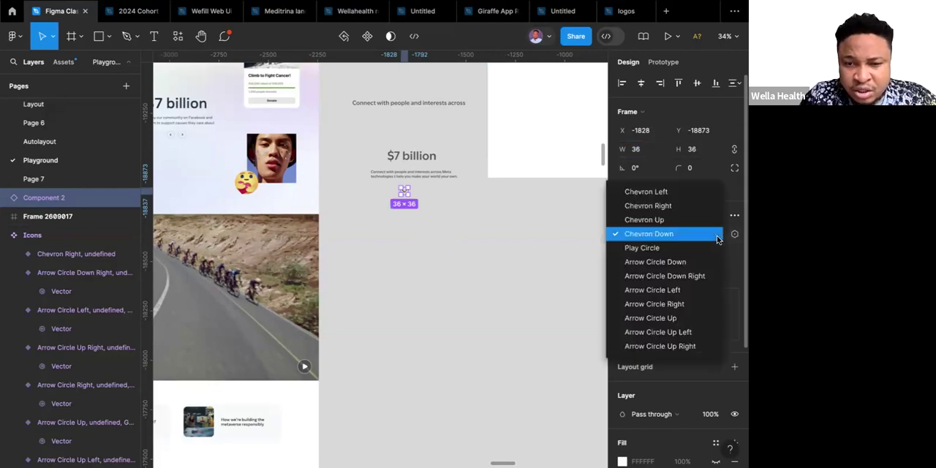
{"action": "left_click", "coordinate": [647, 291]}
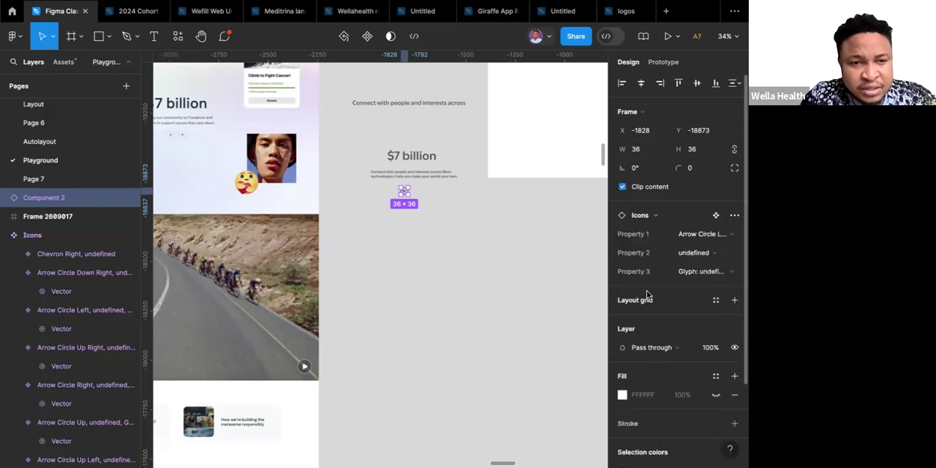
Duplicate the circled left arrow to its right with a 32 gap and switch the copy's Property 1 to Arrow Circle Right.
{"action": "scroll", "coordinate": [403, 200], "scroll_direction": "up", "scroll_amount": 5}
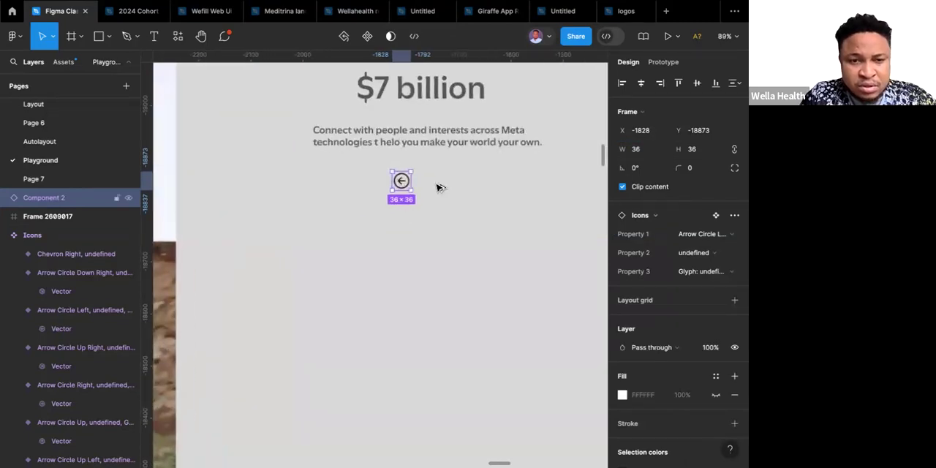
{"action": "key", "text": "ctrl+d"}
{"action": "left_click_drag", "start_coordinate": [440, 188], "coordinate": [441, 184]}
{"action": "left_click", "coordinate": [690, 233]}
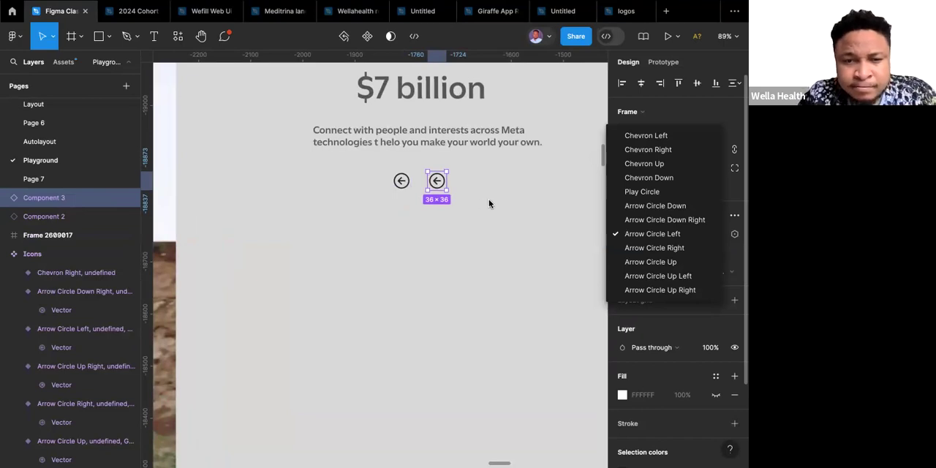
{"action": "left_click", "coordinate": [659, 249]}
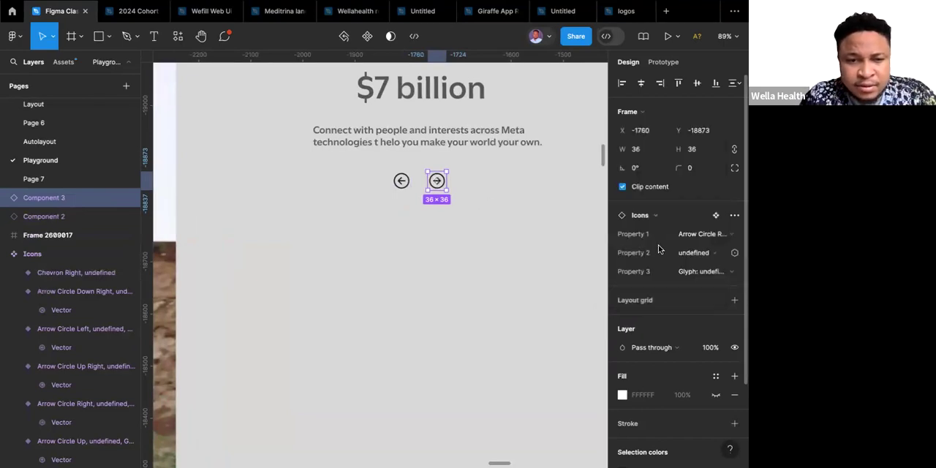
{"action": "left_click", "coordinate": [470, 208]}
Resize both circled arrow icons below the "$7 billion" description to 40 × 40.
{"action": "scroll", "coordinate": [470, 207], "scroll_direction": "down", "scroll_amount": 5}
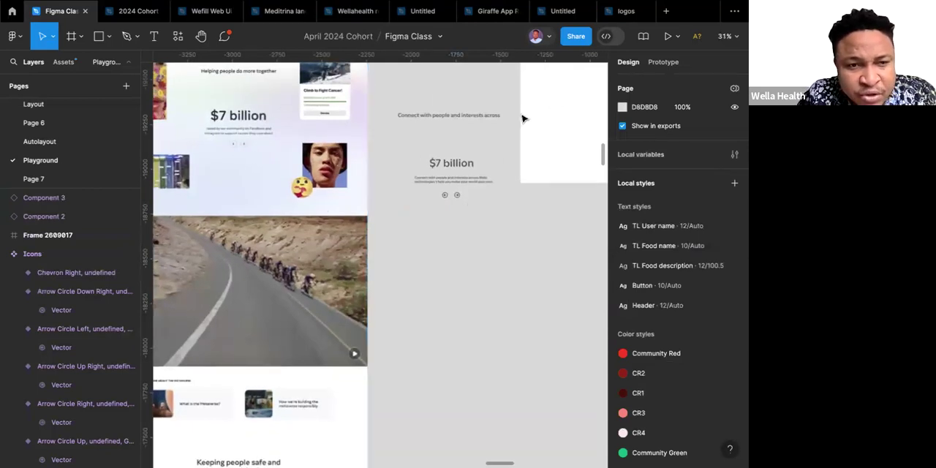
{"action": "scroll", "coordinate": [469, 167], "scroll_direction": "up", "scroll_amount": 6}
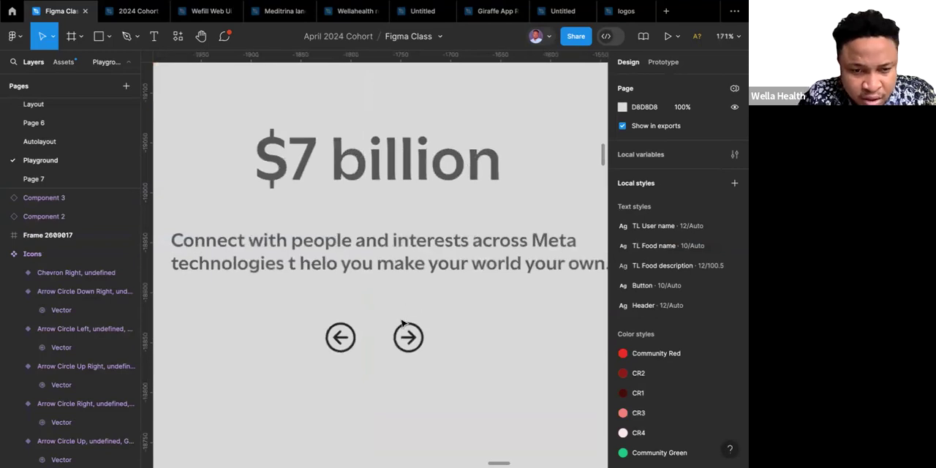
{"action": "scroll", "coordinate": [404, 323], "scroll_direction": "down", "scroll_amount": 2}
{"action": "left_click_drag", "start_coordinate": [285, 240], "coordinate": [456, 319]}
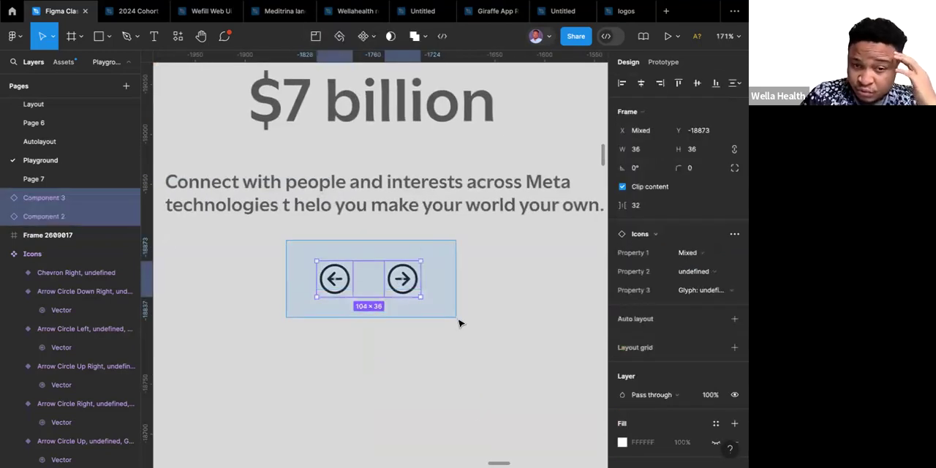
{"action": "left_click", "coordinate": [644, 152]}
{"action": "type", "text": "40"}
{"action": "key", "text": "Return"}
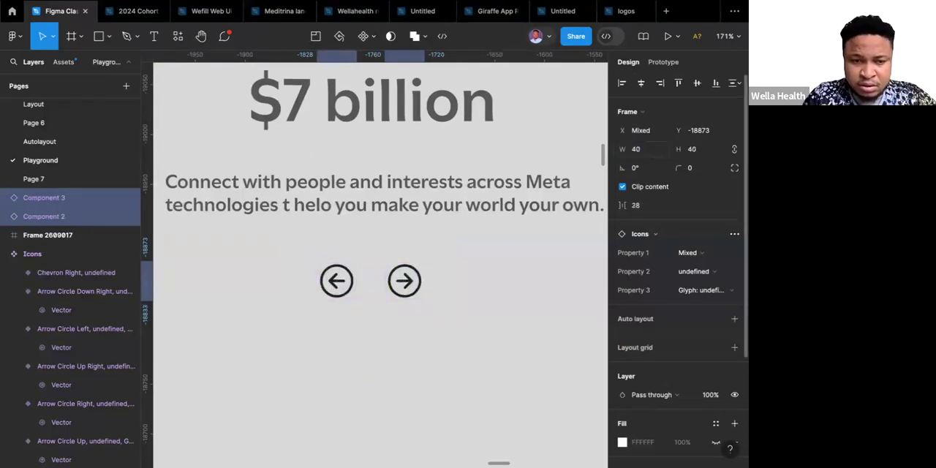
{"action": "left_click", "coordinate": [445, 283]}
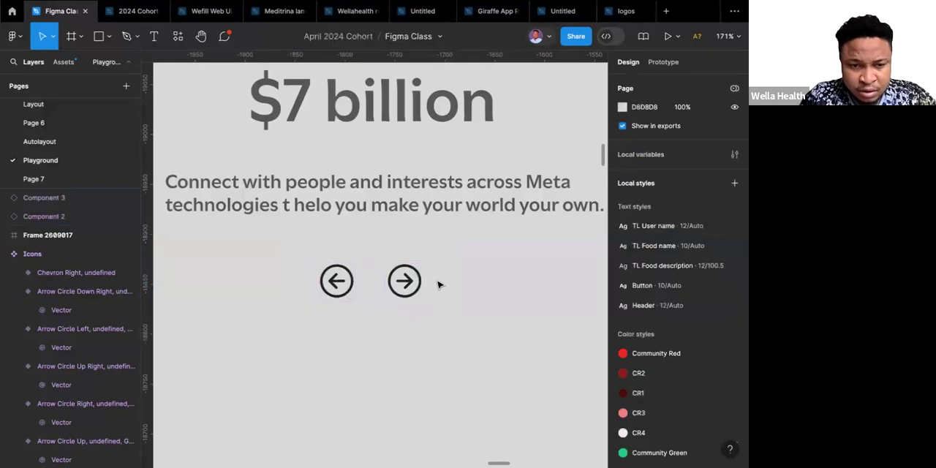
Detach both circled arrow icons from the Icons component so they become editable frames.
{"action": "left_click_drag", "start_coordinate": [282, 239], "coordinate": [474, 332]}
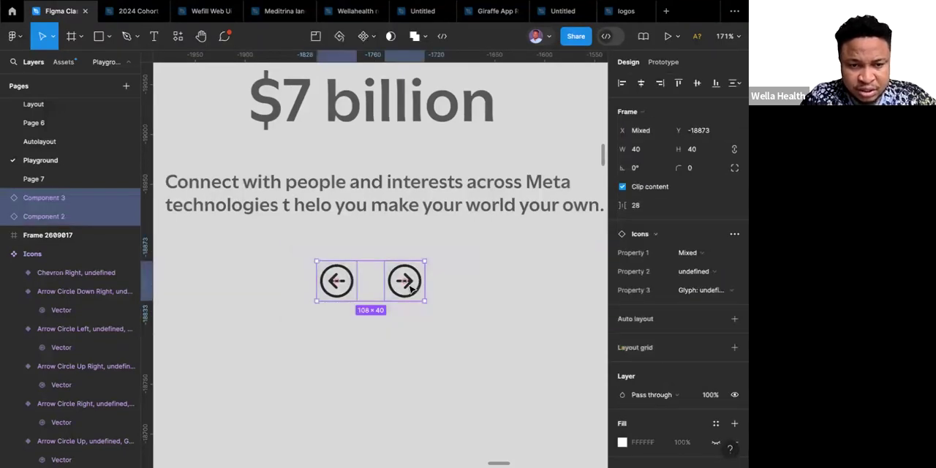
{"action": "right_click", "coordinate": [411, 290]}
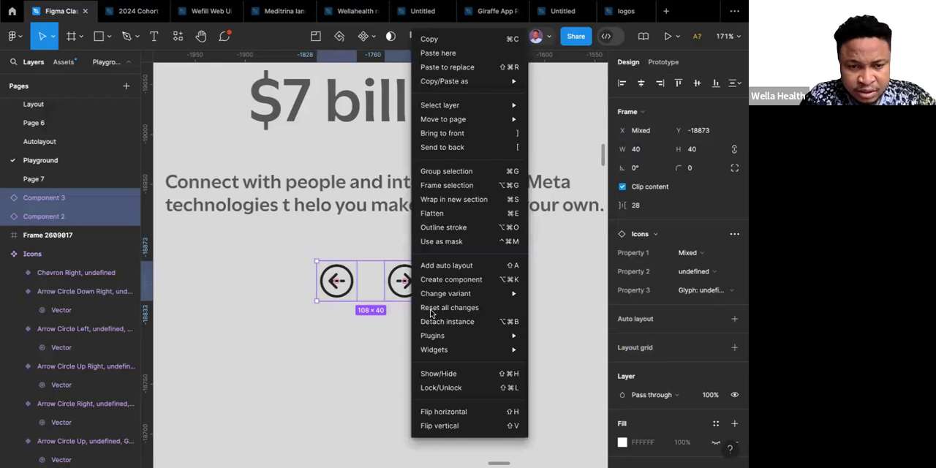
{"action": "left_click", "coordinate": [447, 323]}
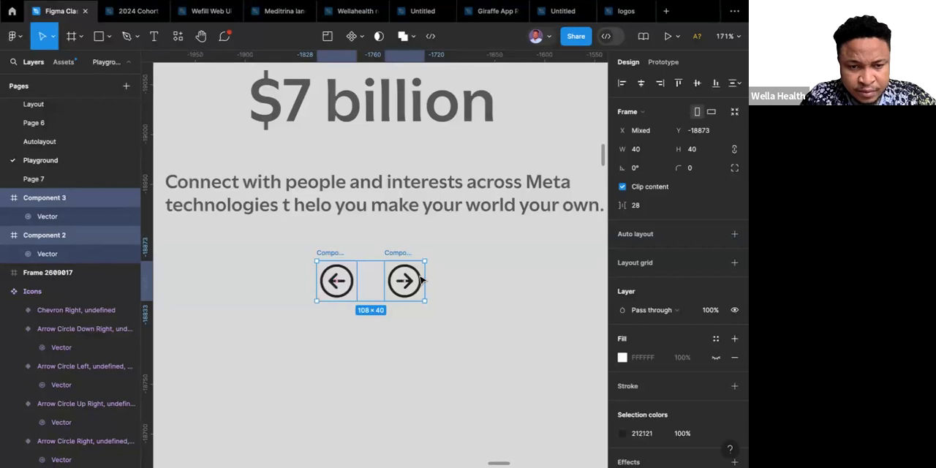
{"action": "key", "text": "Escape"}
Open the right arrow icon's vector for editing and activate the Paint bucket tool.
{"action": "scroll", "coordinate": [421, 280], "scroll_direction": "up", "scroll_amount": 5}
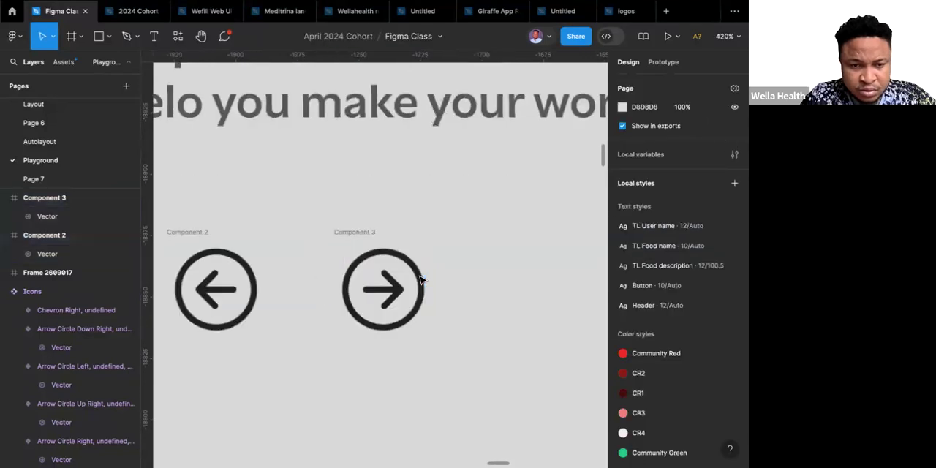
{"action": "double_click", "coordinate": [421, 280]}
{"action": "key", "text": "Escape"}
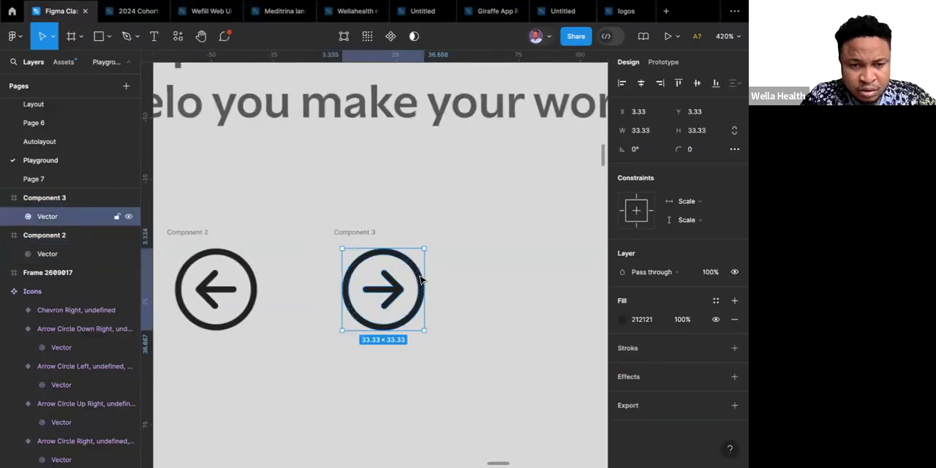
{"action": "double_click", "coordinate": [421, 280]}
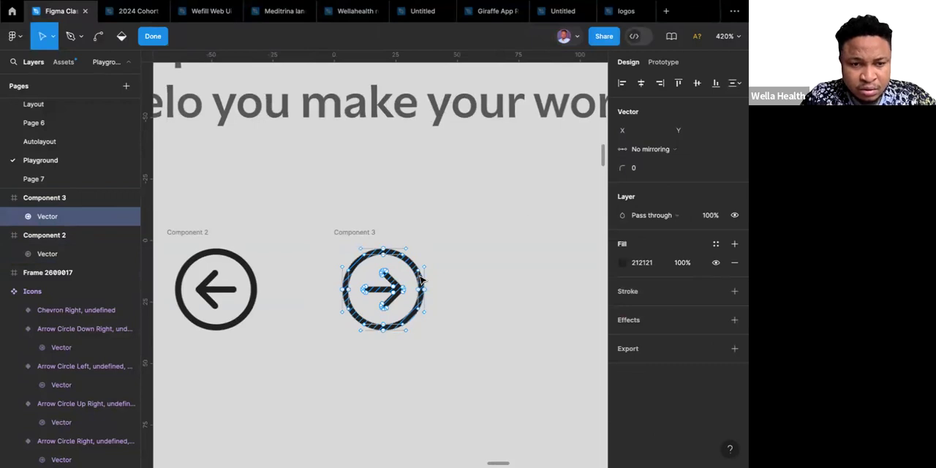
{"action": "left_click", "coordinate": [121, 36]}
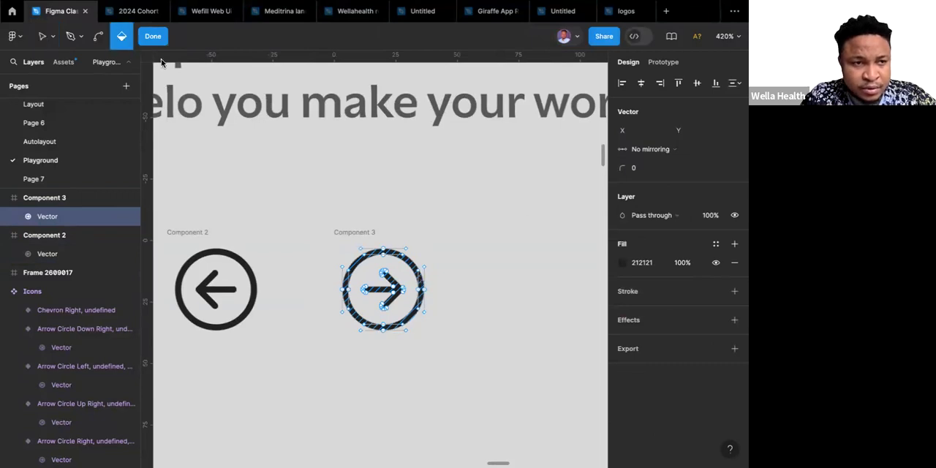
Refill the right arrow's outer ring as a separate region and set its 212121 fill to 50% opacity.
{"action": "scroll", "coordinate": [409, 271], "scroll_direction": "up", "scroll_amount": 5}
{"action": "left_click", "coordinate": [405, 271]}
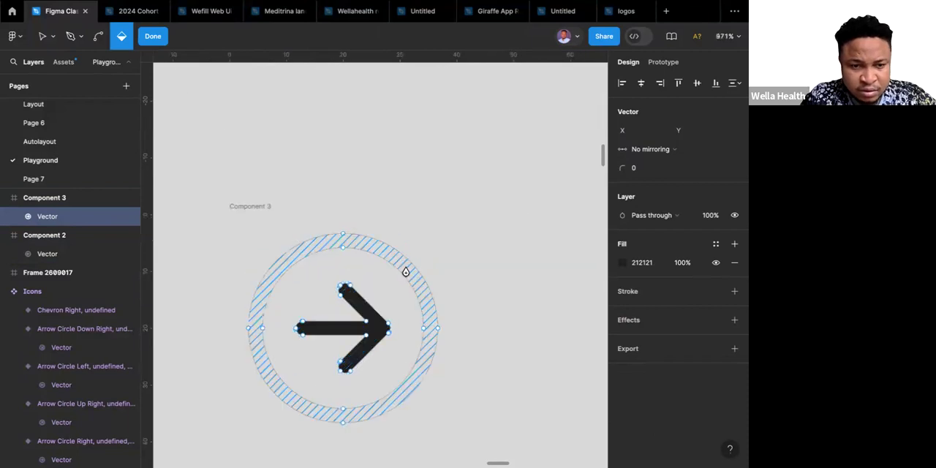
{"action": "left_click", "coordinate": [406, 271]}
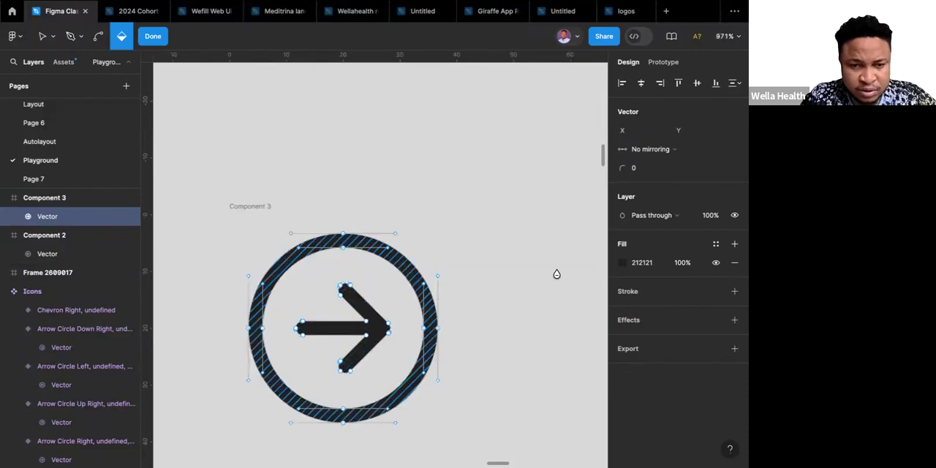
{"action": "left_click", "coordinate": [655, 265]}
{"action": "left_click", "coordinate": [686, 263]}
{"action": "type", "text": "50"}
{"action": "key", "text": "Return"}
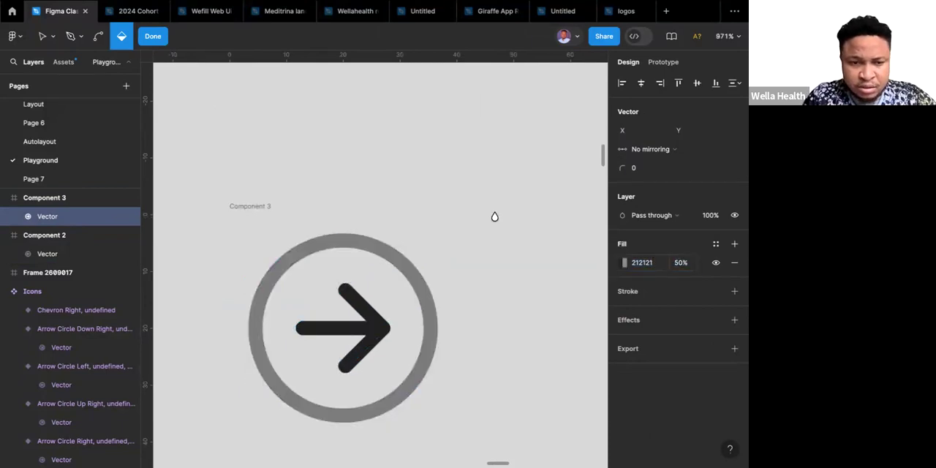
{"action": "scroll", "coordinate": [494, 217], "scroll_direction": "down", "scroll_amount": 10}
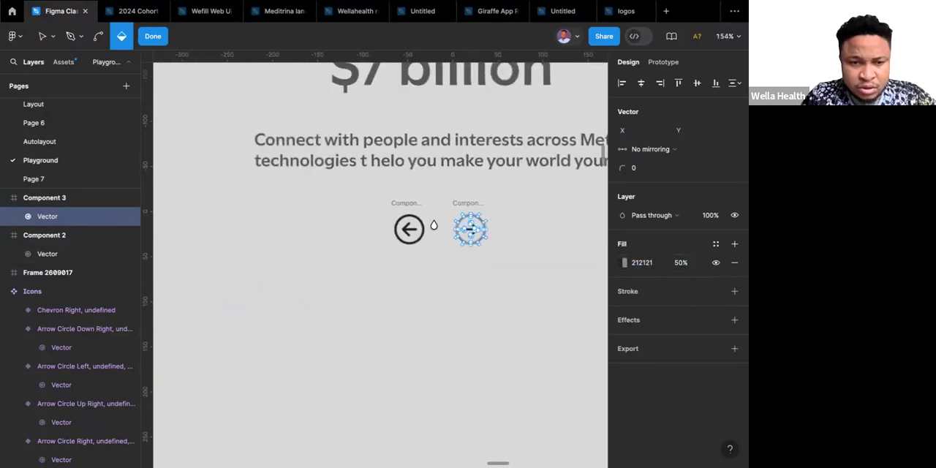
Finish editing the right arrow, open the left arrow icon's vector for editing and activate the Paint bucket tool.
{"action": "scroll", "coordinate": [434, 224], "scroll_direction": "up", "scroll_amount": 6}
{"action": "key", "text": "Escape"}
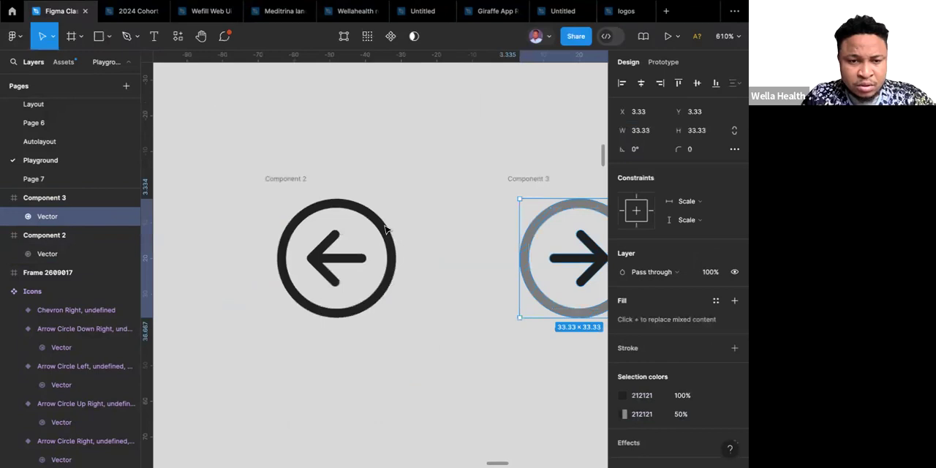
{"action": "left_click", "coordinate": [385, 228]}
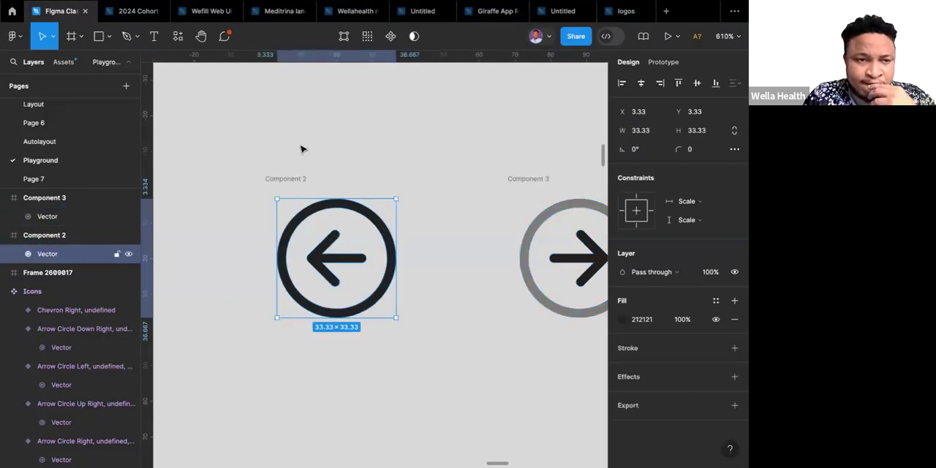
{"action": "key", "text": "Return"}
{"action": "left_click", "coordinate": [122, 37]}
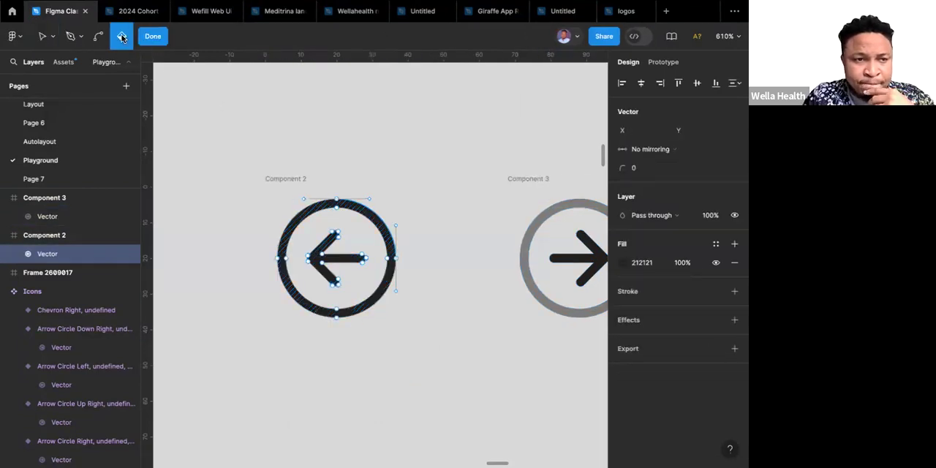
Refill the left arrow's outer ring as a separate region, set its 212121 fill to 50% opacity and finish editing the vector.
{"action": "left_click", "coordinate": [381, 225]}
{"action": "left_click", "coordinate": [381, 226]}
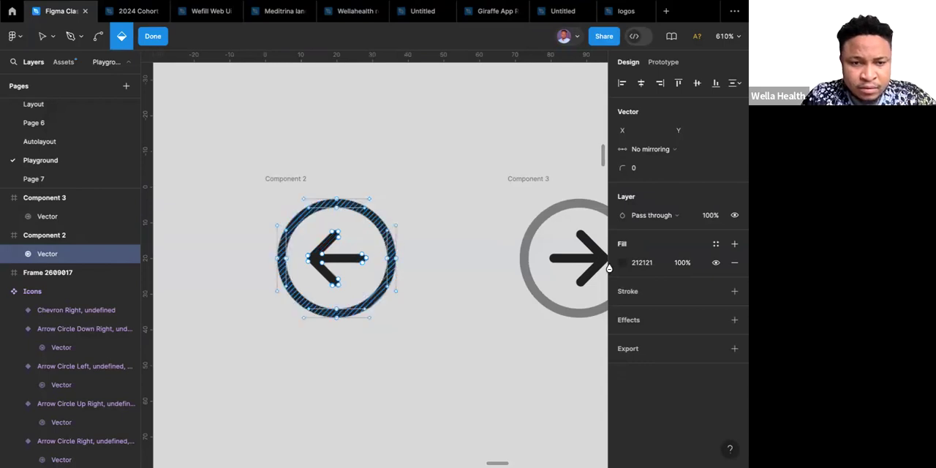
{"action": "left_click", "coordinate": [684, 262]}
{"action": "type", "text": "50"}
{"action": "key", "text": "Return"}
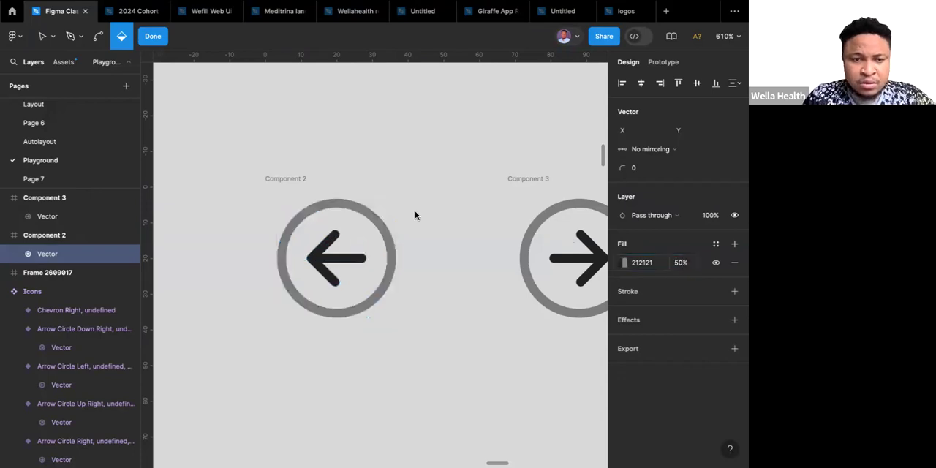
{"action": "key", "text": "Escape"}
{"action": "key", "text": "Escape"}
{"action": "key", "text": "Escape"}
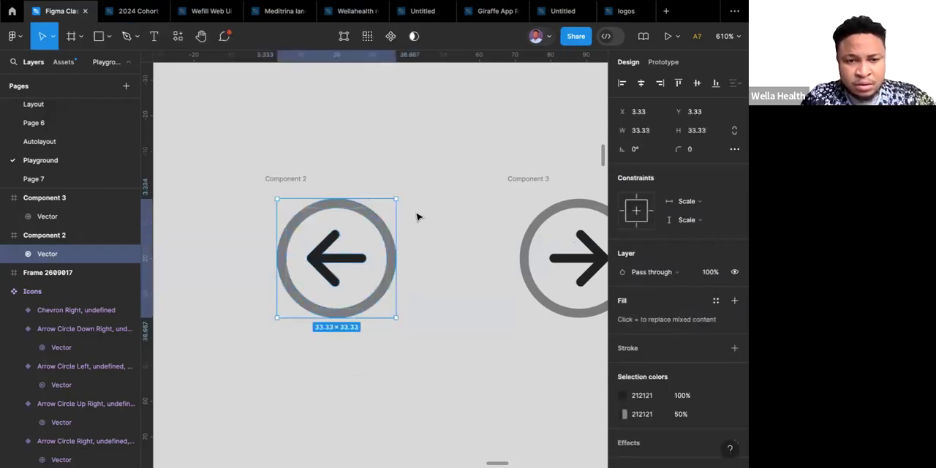
Wrap the circled left and right arrow icons together in a horizontal auto layout frame.
{"action": "scroll", "coordinate": [418, 217], "scroll_direction": "down", "scroll_amount": 1}
{"action": "scroll", "coordinate": [417, 216], "scroll_direction": "down", "scroll_amount": 10}
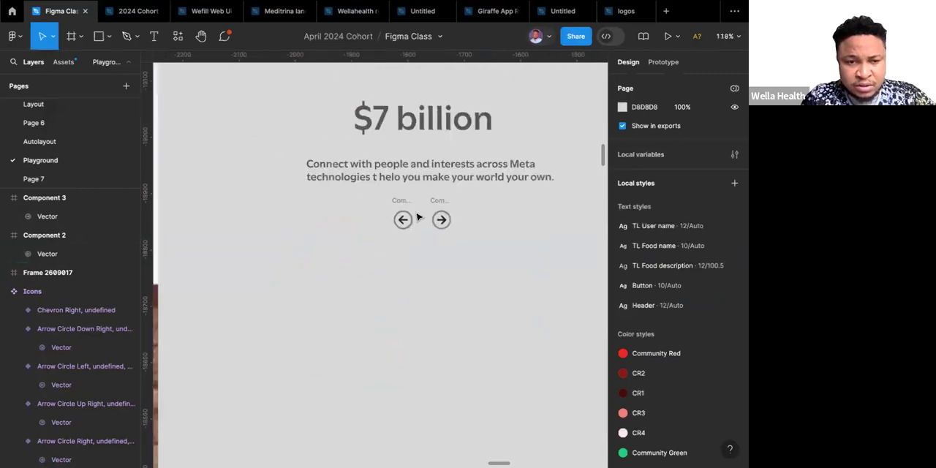
{"action": "scroll", "coordinate": [418, 217], "scroll_direction": "down", "scroll_amount": 5}
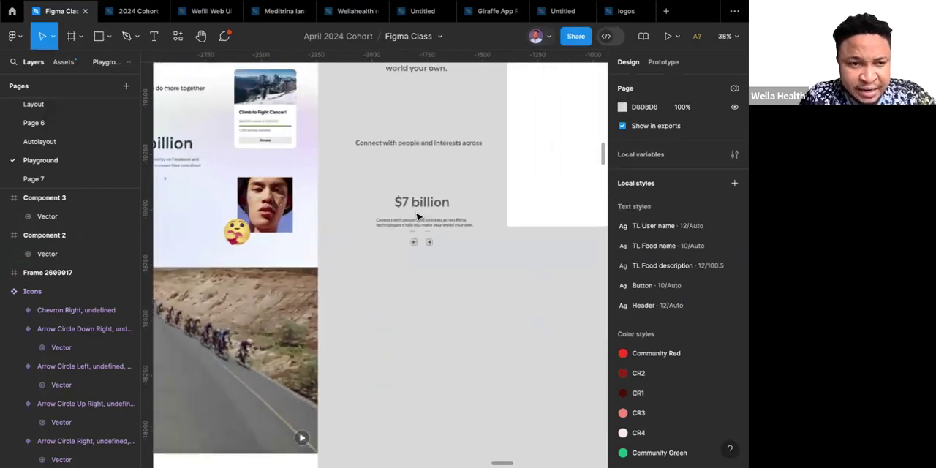
{"action": "scroll", "coordinate": [418, 217], "scroll_direction": "left", "scroll_amount": 1}
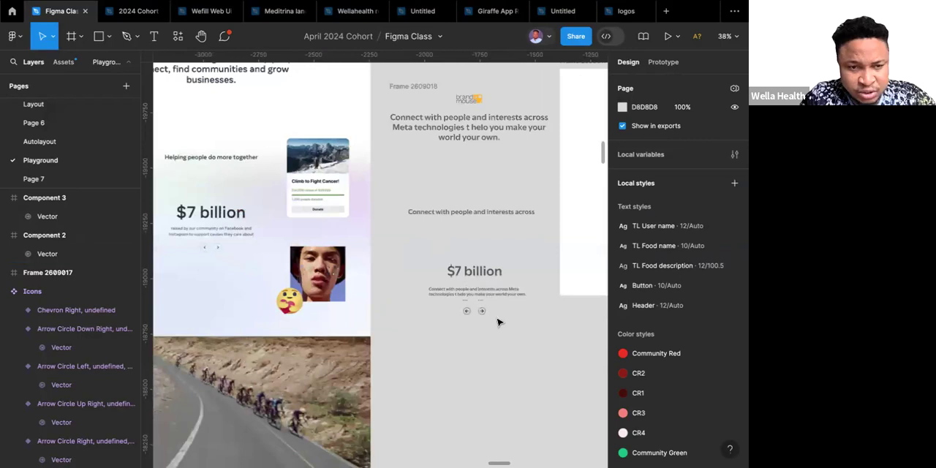
{"action": "left_click", "coordinate": [444, 305]}
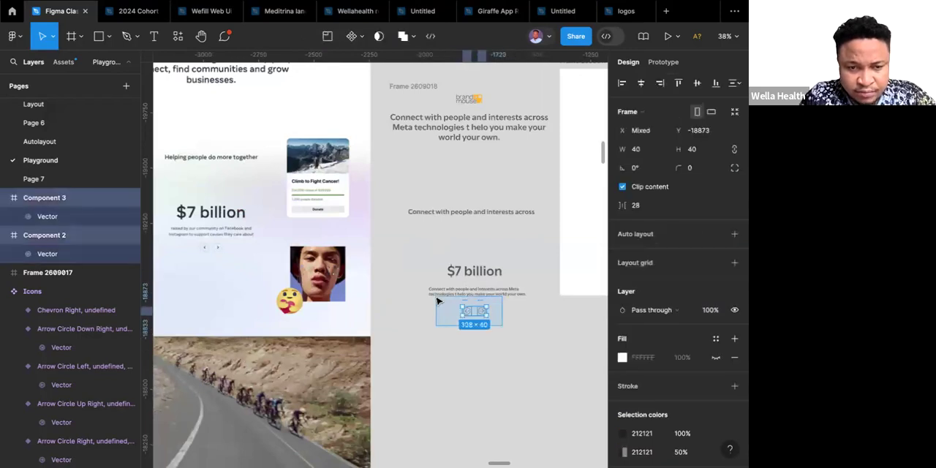
{"action": "left_click_drag", "start_coordinate": [502, 325], "coordinate": [436, 298]}
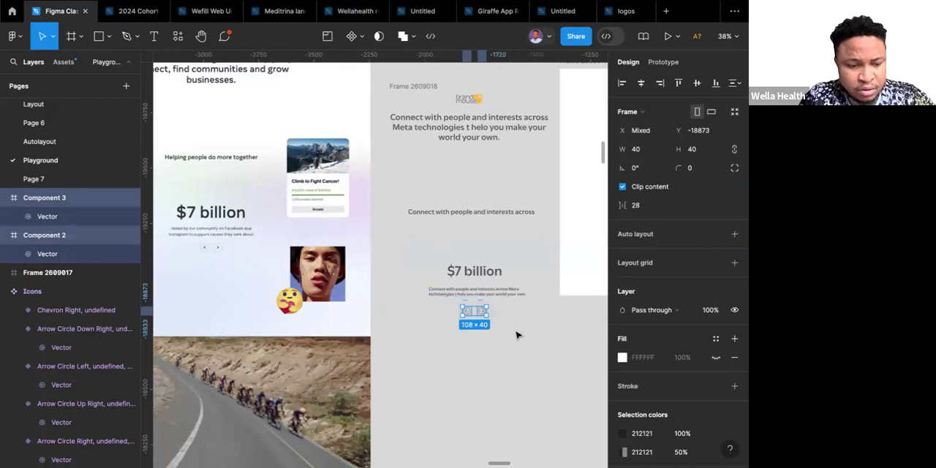
{"action": "key", "text": "shift+a"}
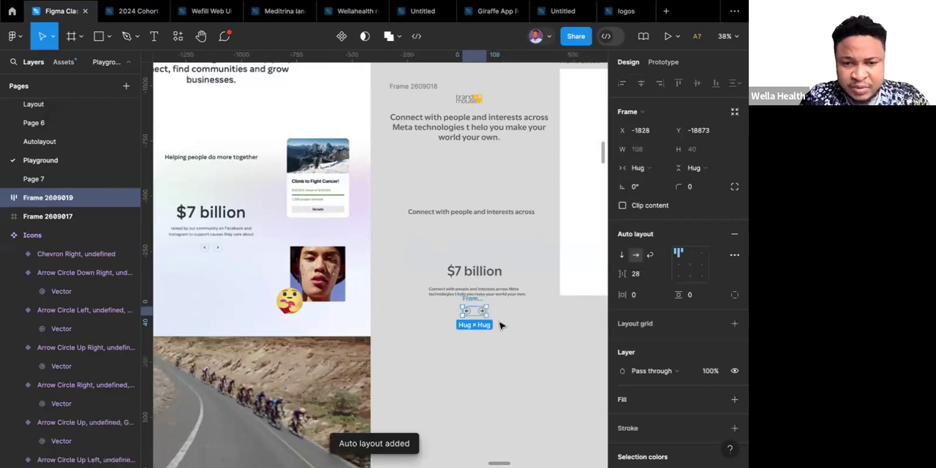
Set the gap between the two circled arrows in their auto layout frame to 10.
{"action": "left_click", "coordinate": [638, 275]}
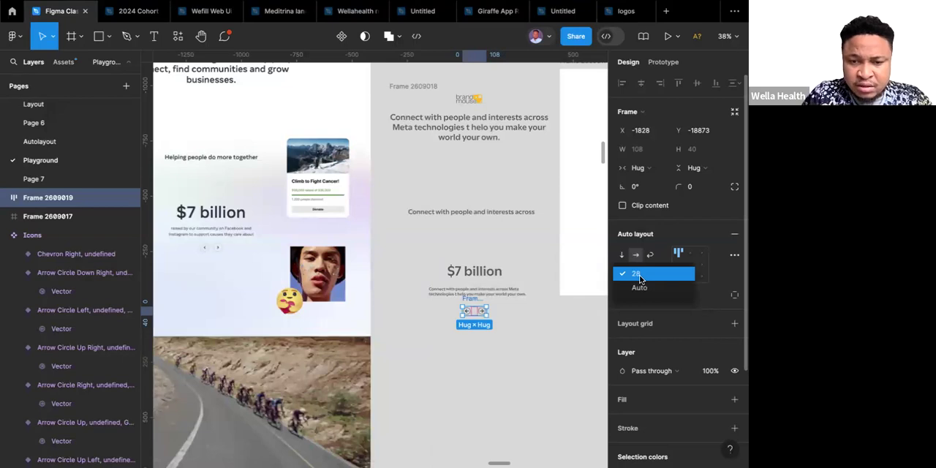
{"action": "left_click", "coordinate": [637, 277]}
{"action": "left_click", "coordinate": [638, 277]}
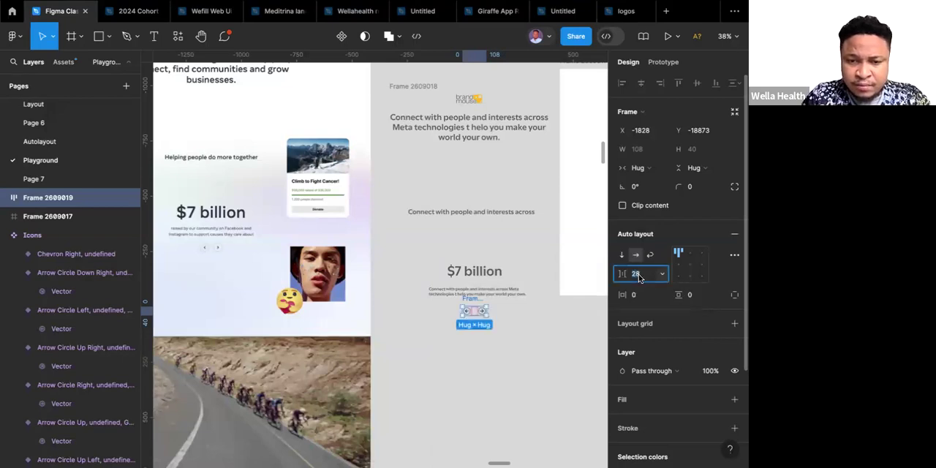
{"action": "type", "text": "10"}
{"action": "key", "text": "Return"}
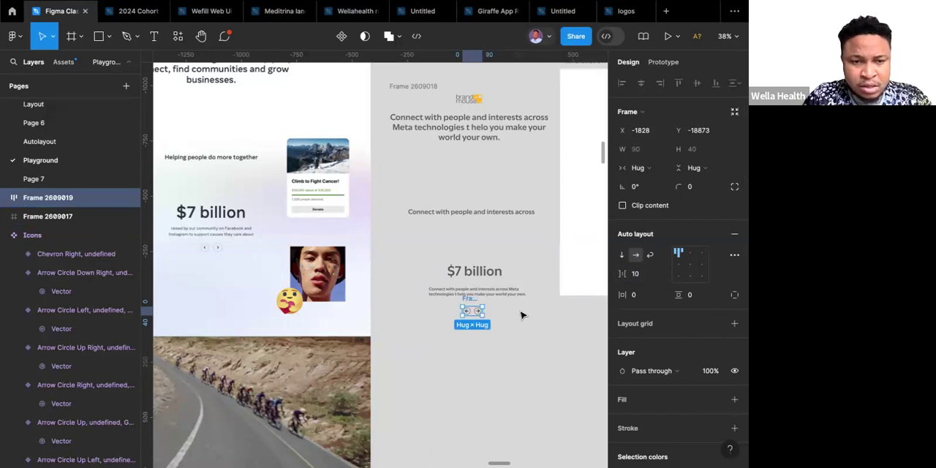
Group the "$7 billion" heading, its description and the arrows frame into one vertical auto layout frame.
{"action": "left_click", "coordinate": [473, 276]}
{"action": "left_click", "coordinate": [408, 252]}
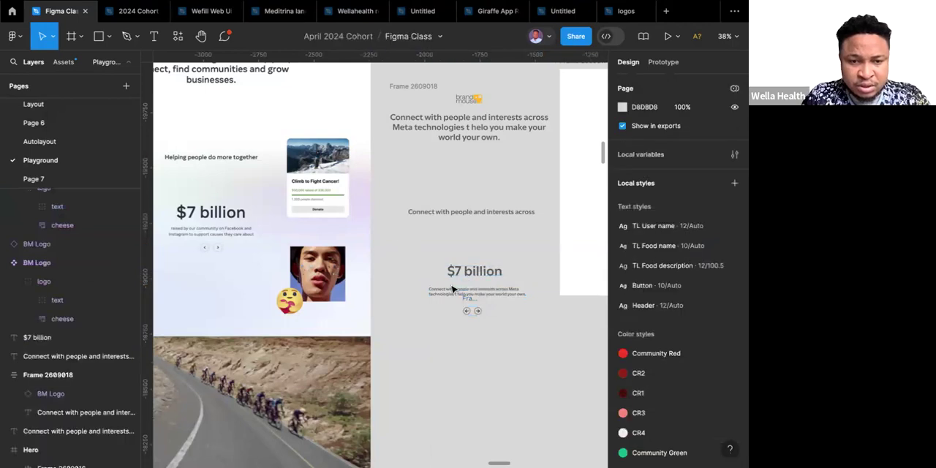
{"action": "left_click_drag", "start_coordinate": [400, 242], "coordinate": [534, 348]}
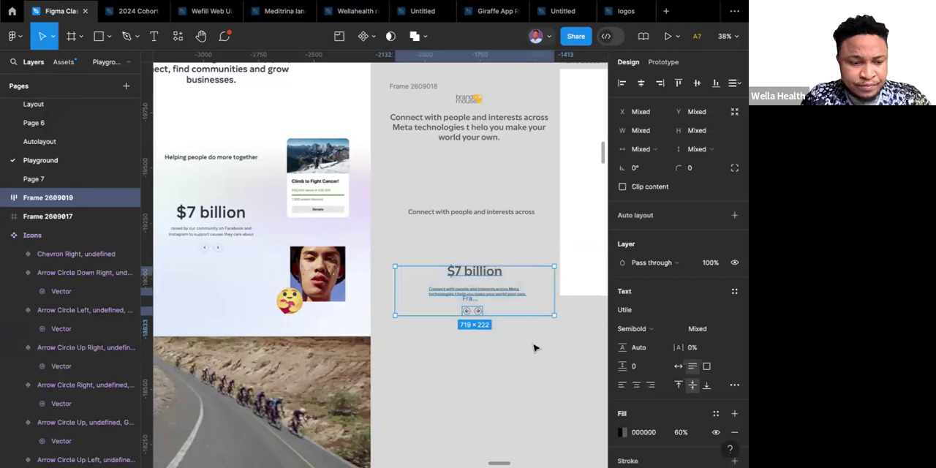
{"action": "key", "text": "shift+a"}
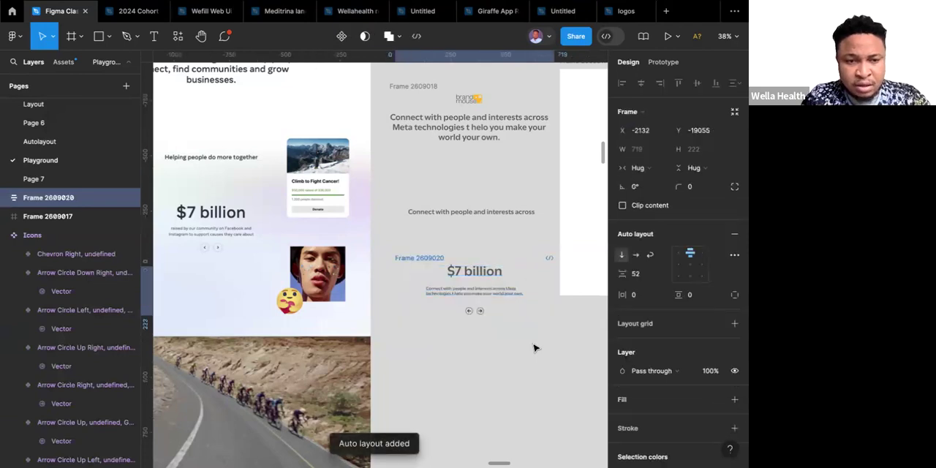
Set the vertical gap between the items in the "$7 billion" auto layout frame to 40.
{"action": "left_click", "coordinate": [641, 278]}
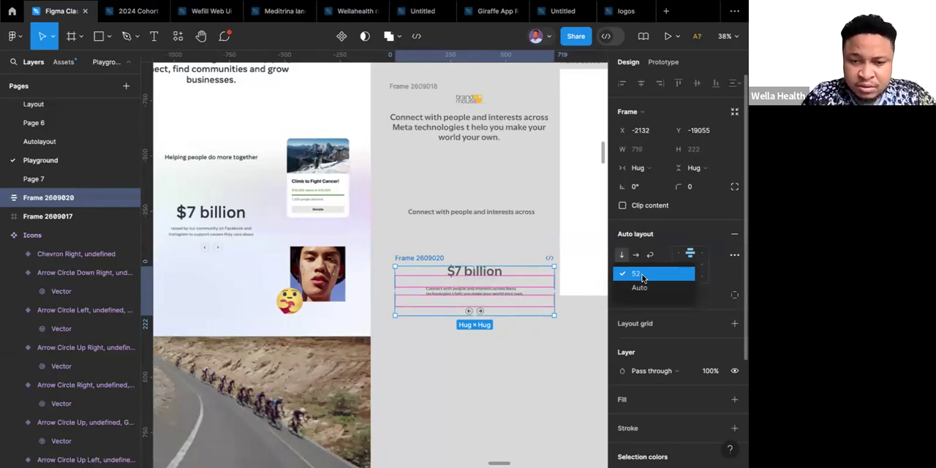
{"action": "left_click", "coordinate": [642, 277]}
{"action": "left_click", "coordinate": [642, 277]}
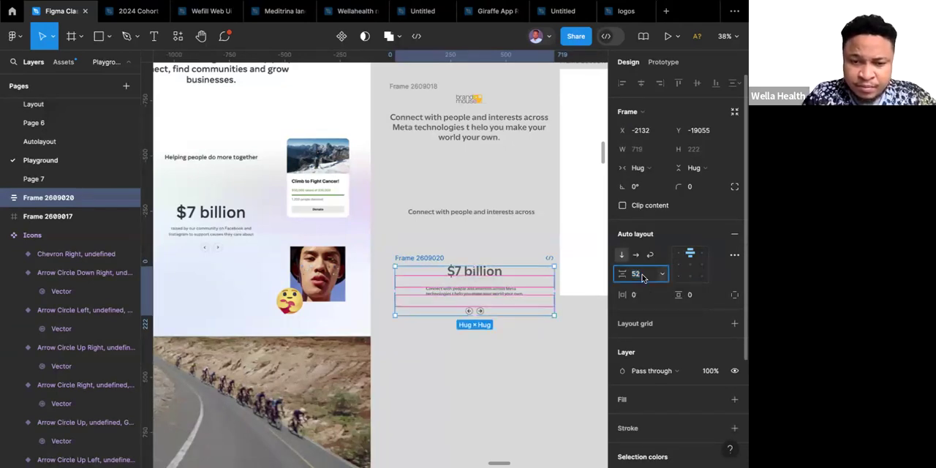
{"action": "type", "text": "40"}
{"action": "key", "text": "Return"}
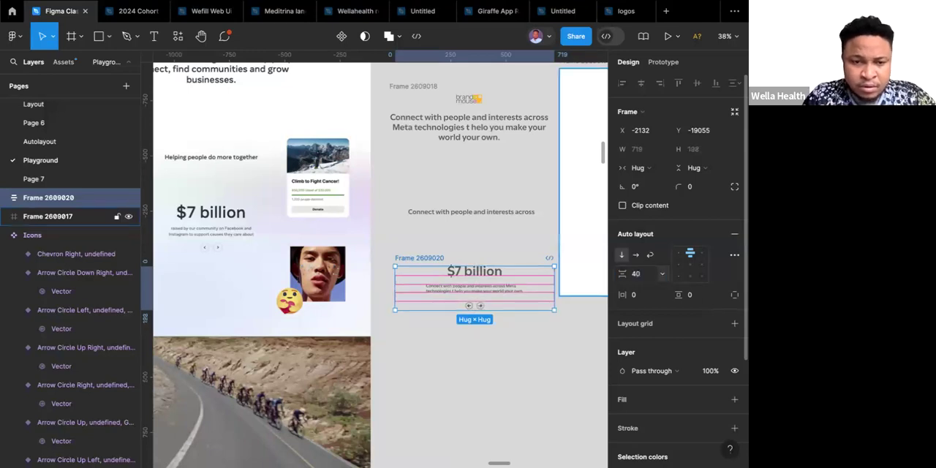
{"action": "left_click", "coordinate": [486, 352]}
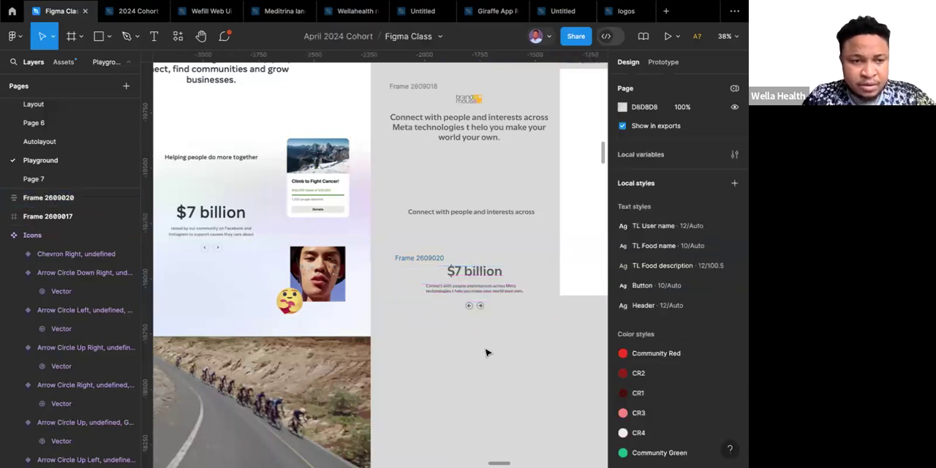
Combine the "Connect with people and interests across" line and the "$7 billion" frame in a vertical auto layout with a gap of 200.
{"action": "scroll", "coordinate": [487, 352], "scroll_direction": "up", "scroll_amount": 2}
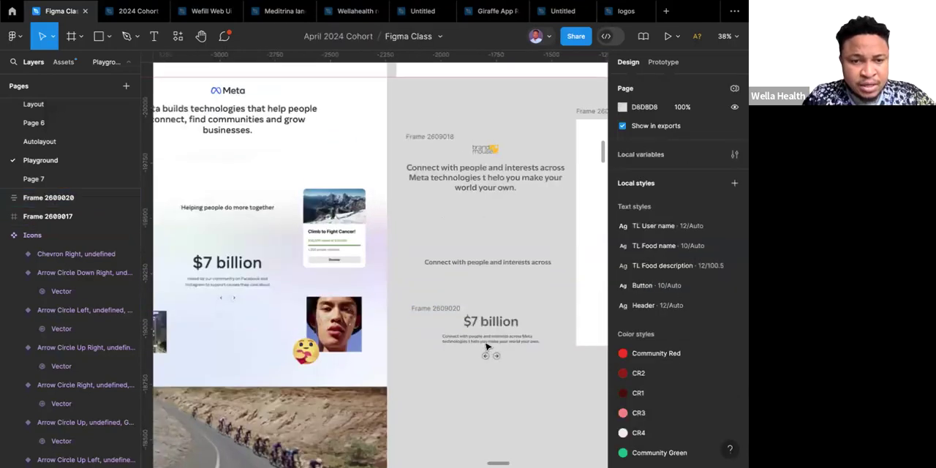
{"action": "left_click", "coordinate": [448, 308]}
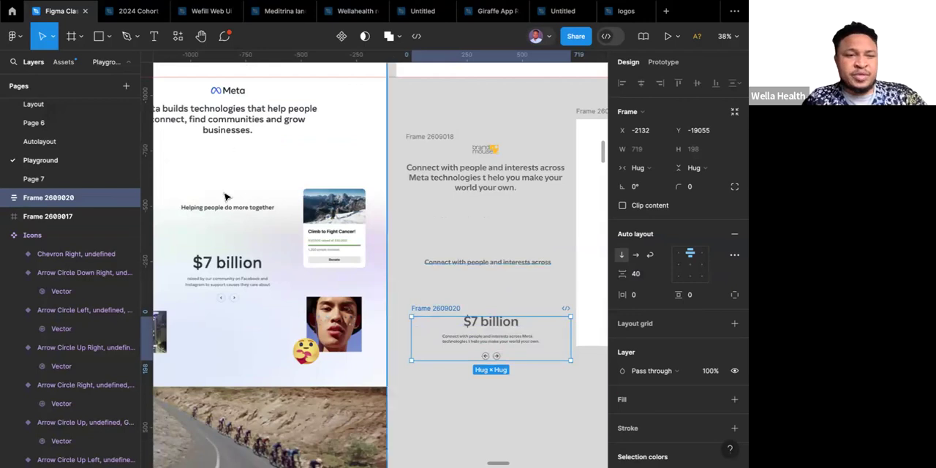
{"action": "left_click", "coordinate": [457, 263], "text": "shift"}
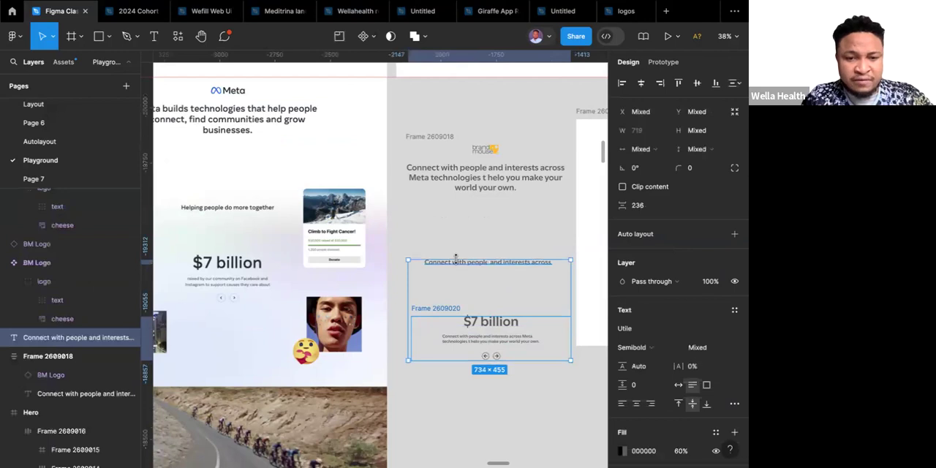
{"action": "key", "text": "shift+a"}
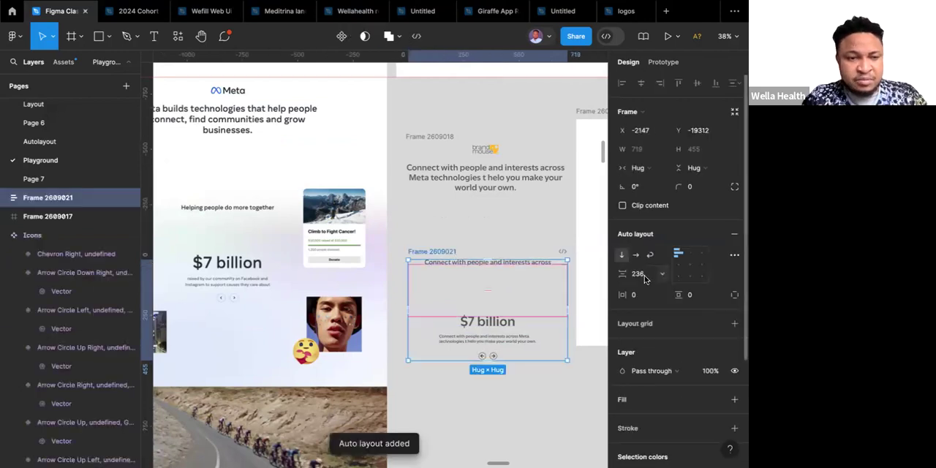
{"action": "left_click", "coordinate": [644, 275]}
{"action": "type", "text": "200"}
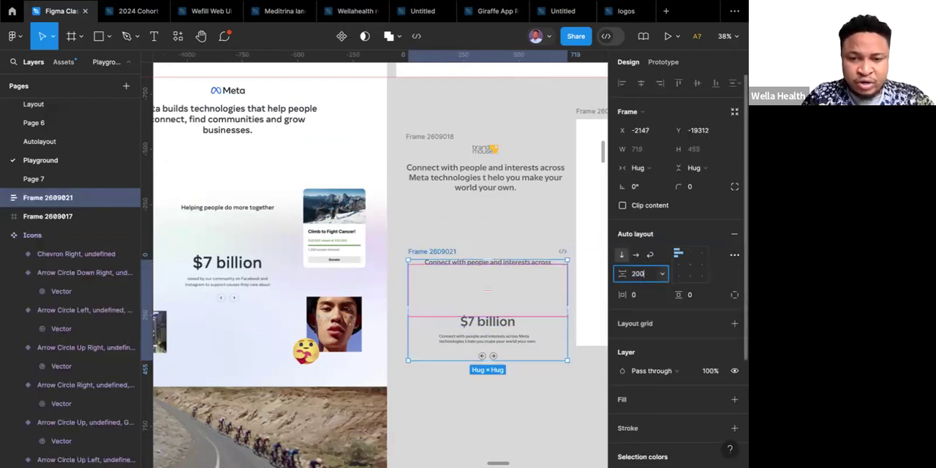
{"action": "key", "text": "Return"}
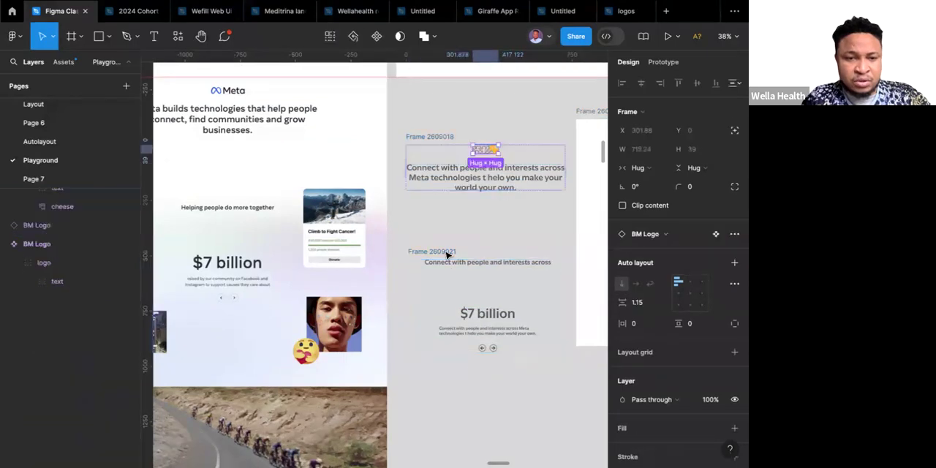
Combine the logo-and-headline frame and the "$7 billion" section frame in a vertical auto layout with its gap set to Auto.
{"action": "left_click", "coordinate": [447, 253]}
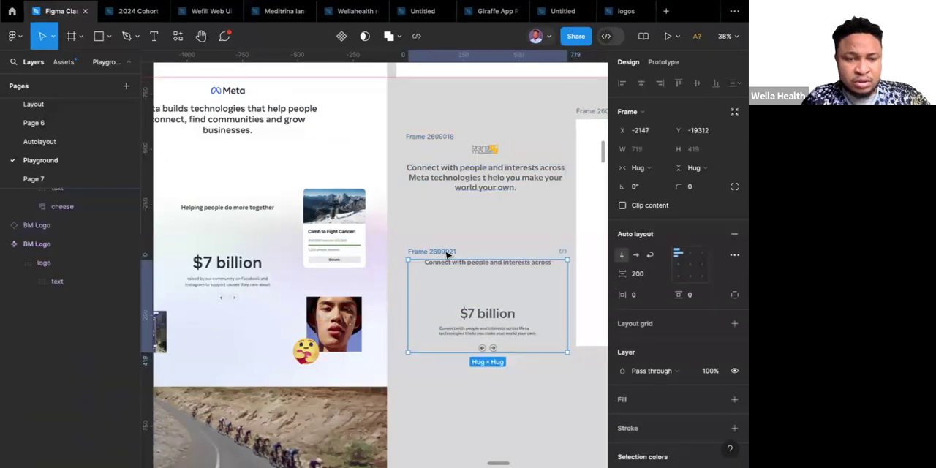
{"action": "left_click", "coordinate": [434, 137], "text": "shift"}
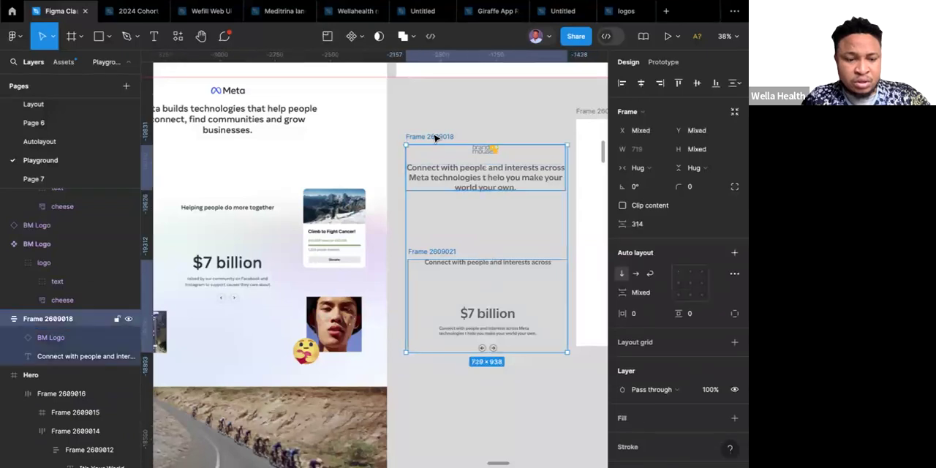
{"action": "key", "text": "shift+a"}
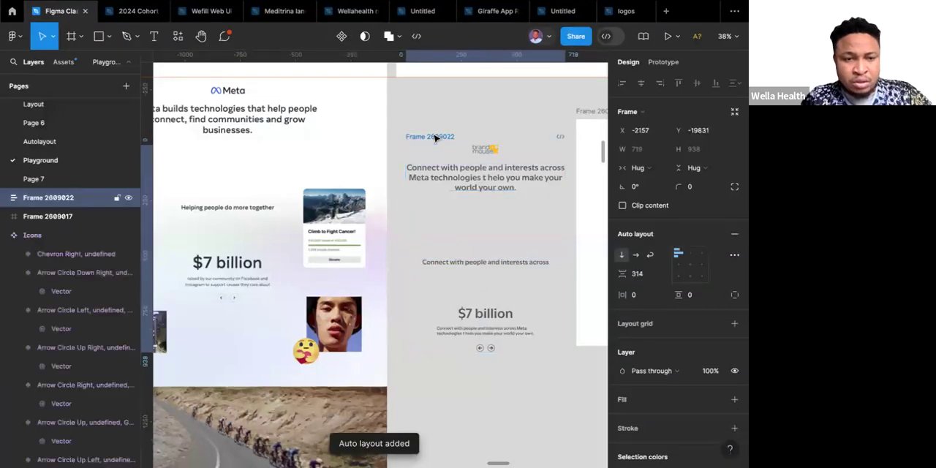
{"action": "scroll", "coordinate": [439, 263], "scroll_direction": "down", "scroll_amount": 3}
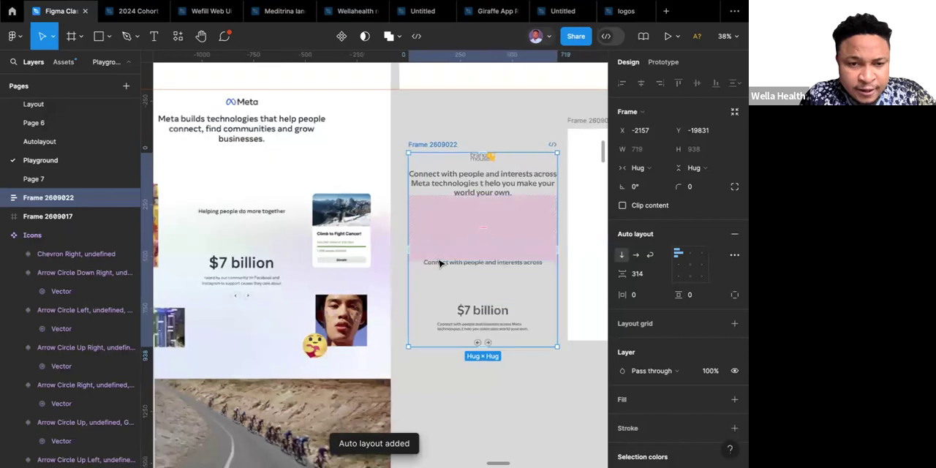
{"action": "scroll", "coordinate": [439, 263], "scroll_direction": "up", "scroll_amount": 3}
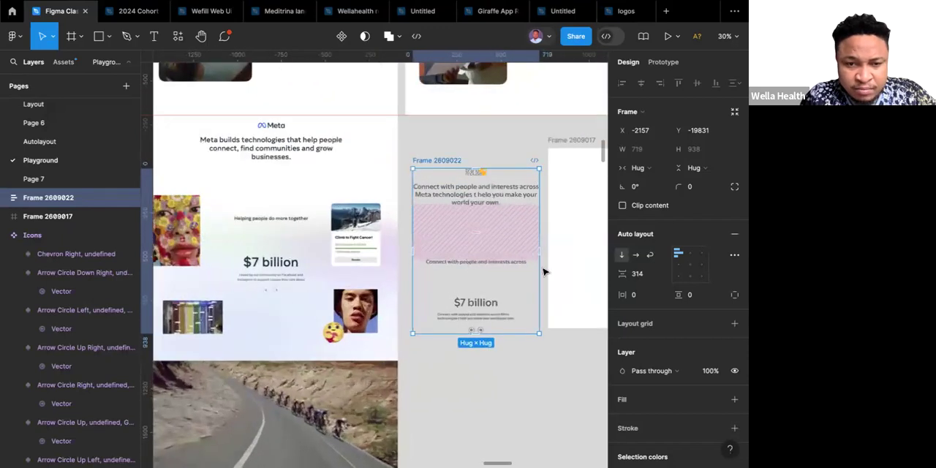
{"action": "left_click", "coordinate": [645, 273]}
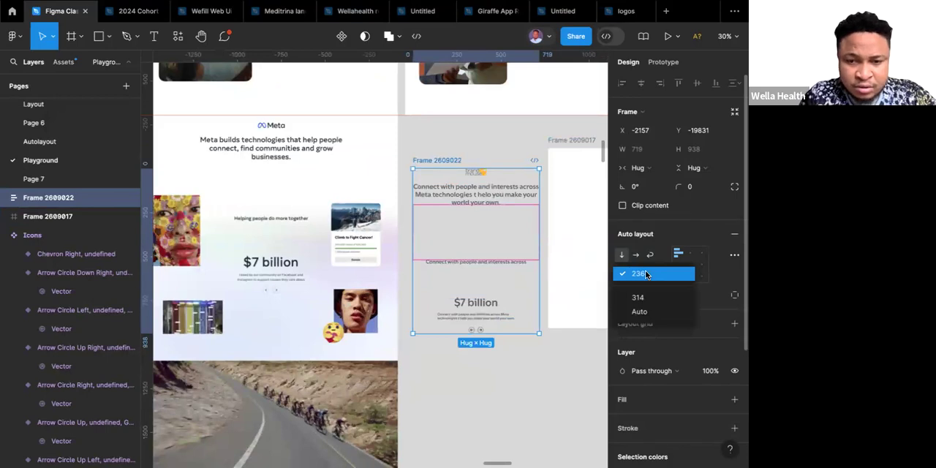
{"action": "left_click", "coordinate": [639, 312]}
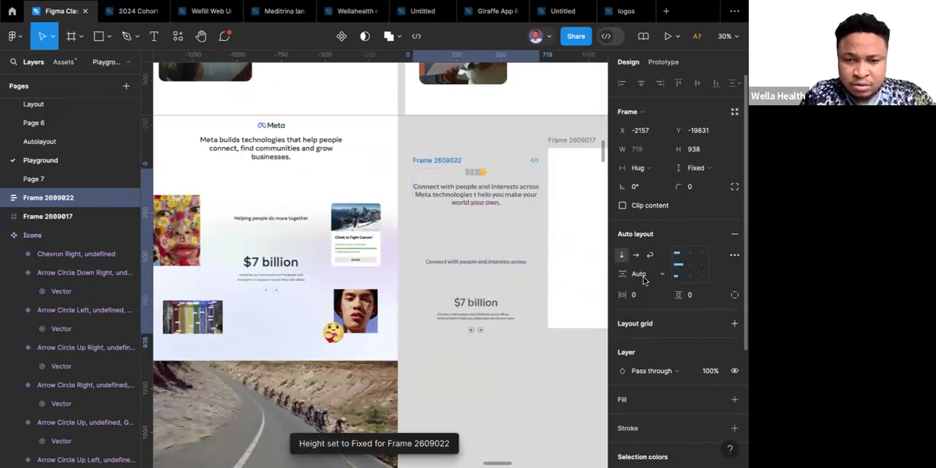
Set the vertical gap of the auto layout frame combining the logo-and-headline and "$7 billion" sections to 300.
{"action": "left_click", "coordinate": [644, 276]}
{"action": "type", "text": "300"}
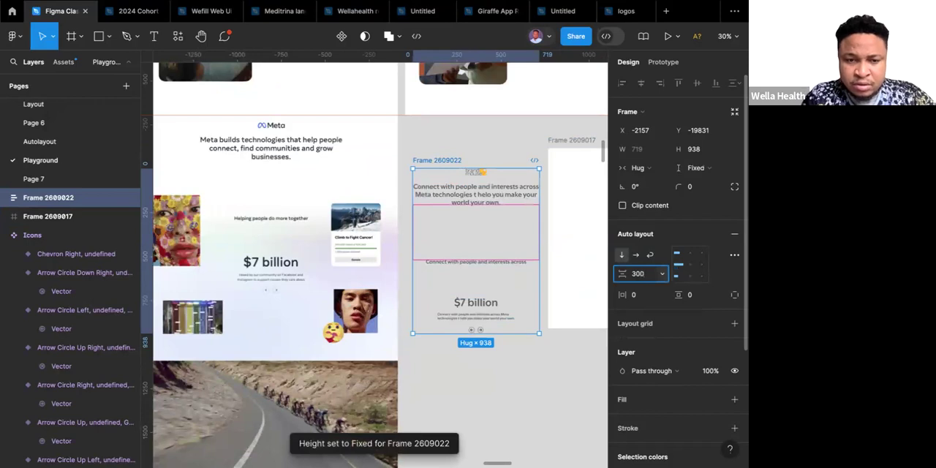
{"action": "key", "text": "Return"}
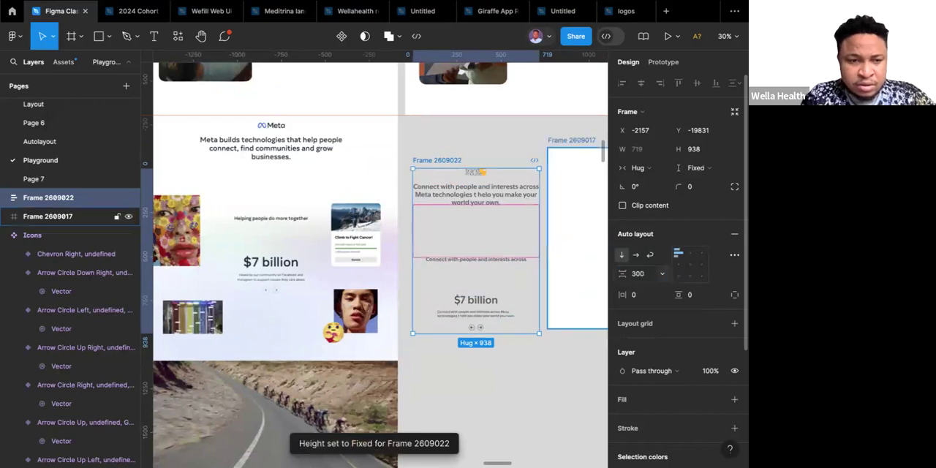
{"action": "left_click", "coordinate": [482, 383]}
Move the combined text frame onto the empty canvas below the blank white frame.
{"action": "scroll", "coordinate": [482, 382], "scroll_direction": "down", "scroll_amount": 3}
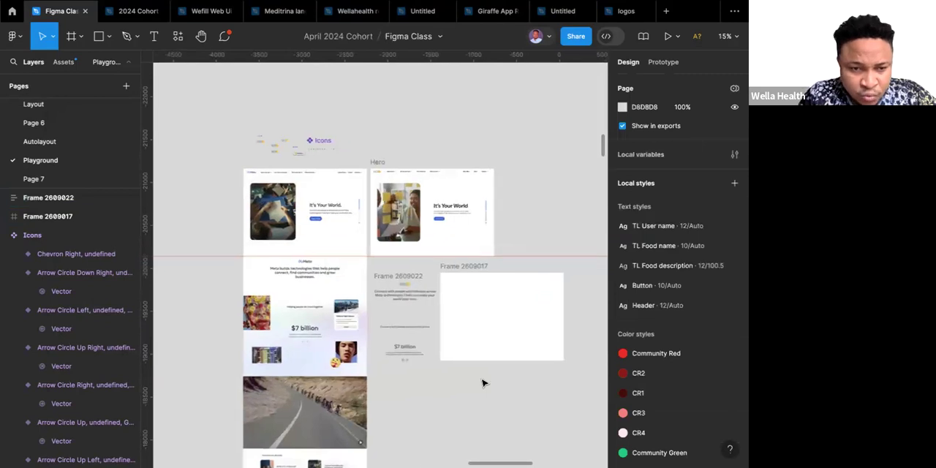
{"action": "left_click", "coordinate": [400, 277]}
{"action": "left_click_drag", "start_coordinate": [400, 276], "coordinate": [455, 382]}
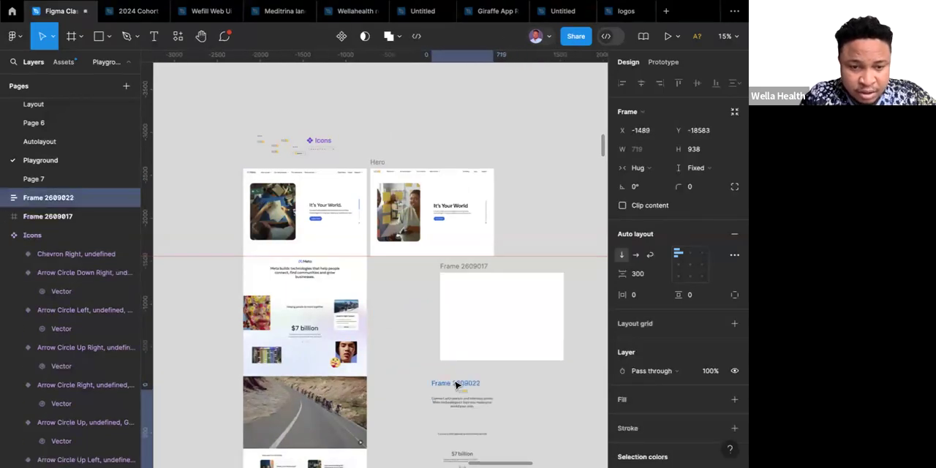
Change the combined text frame's horizontal sizing to fixed width and set its width to 1440.
{"action": "scroll", "coordinate": [455, 385], "scroll_direction": "down", "scroll_amount": 4}
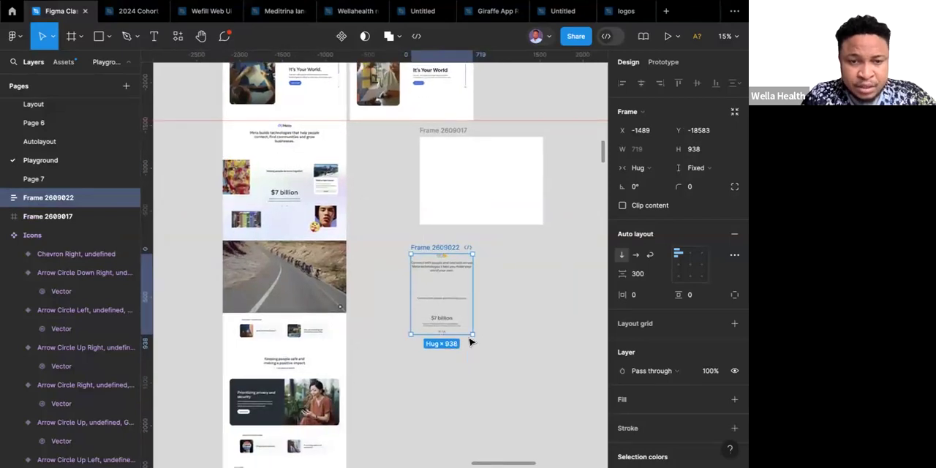
{"action": "left_click", "coordinate": [661, 150]}
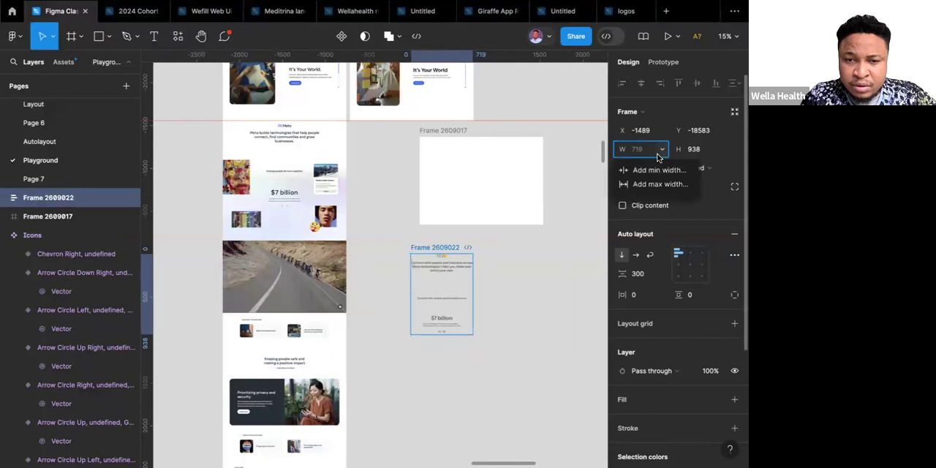
{"action": "key", "text": "Escape"}
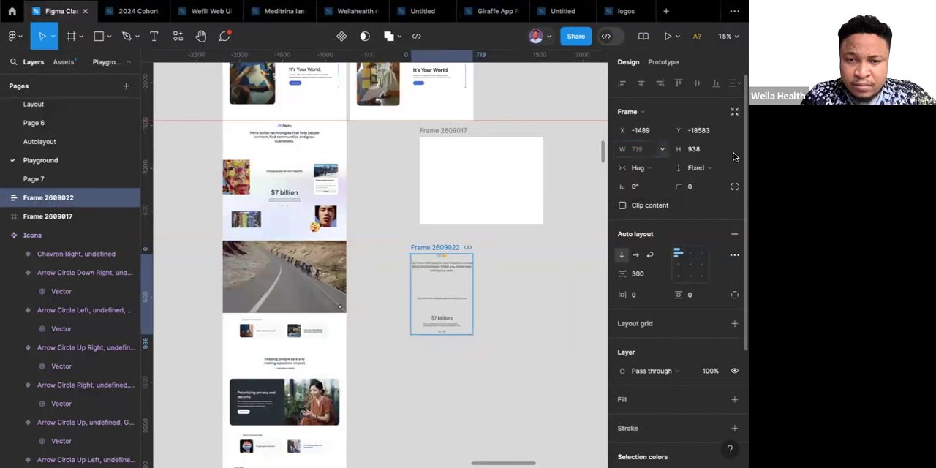
{"action": "left_click", "coordinate": [655, 169]}
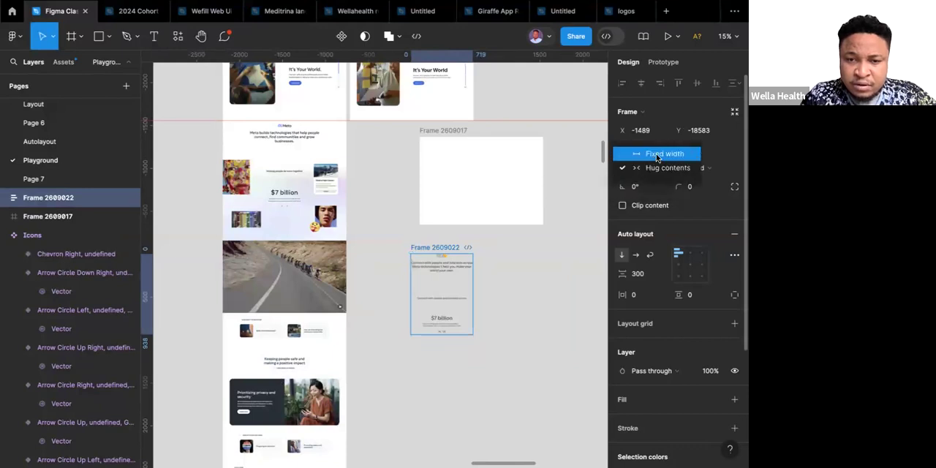
{"action": "left_click", "coordinate": [656, 155]}
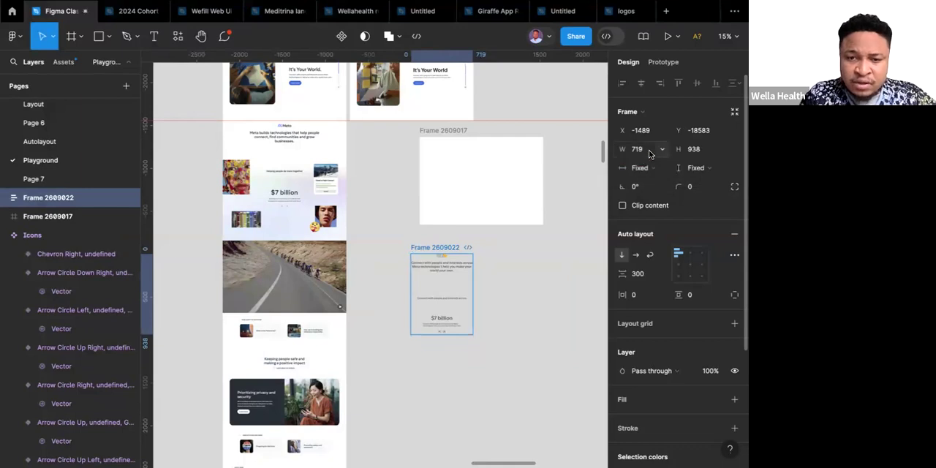
{"action": "left_click", "coordinate": [650, 153]}
{"action": "type", "text": "11"}
{"action": "key", "text": "BackSpace"}
{"action": "type", "text": "440"}
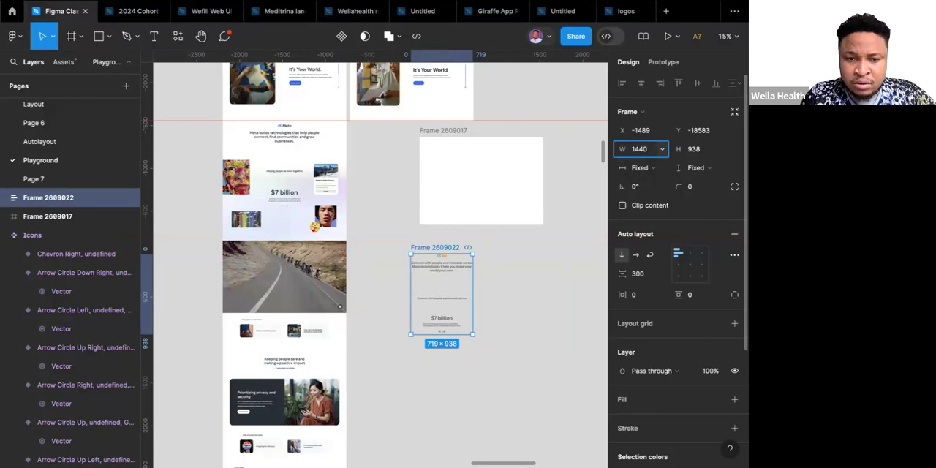
{"action": "key", "text": "Return"}
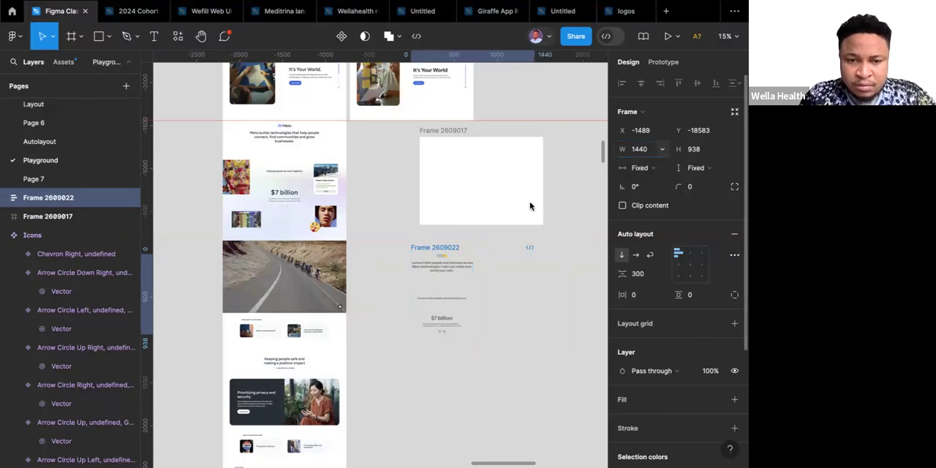
Align the combined frame's contents to top center and nest it in the white frame at X 0, Y 0.
{"action": "left_click", "coordinate": [691, 254]}
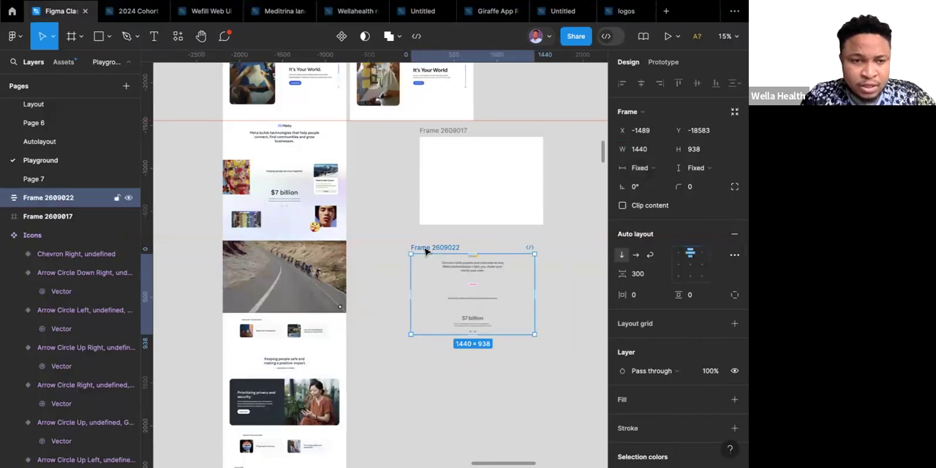
{"action": "left_click_drag", "start_coordinate": [448, 177], "coordinate": [464, 154]}
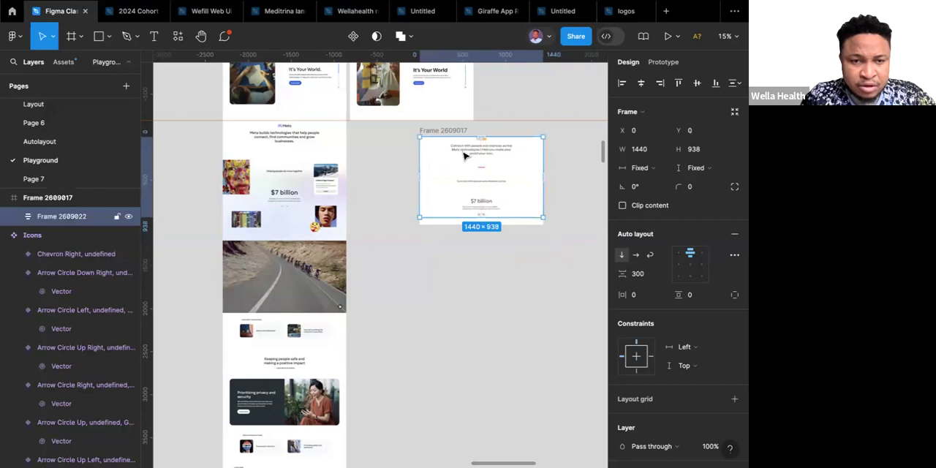
{"action": "left_click", "coordinate": [445, 130]}
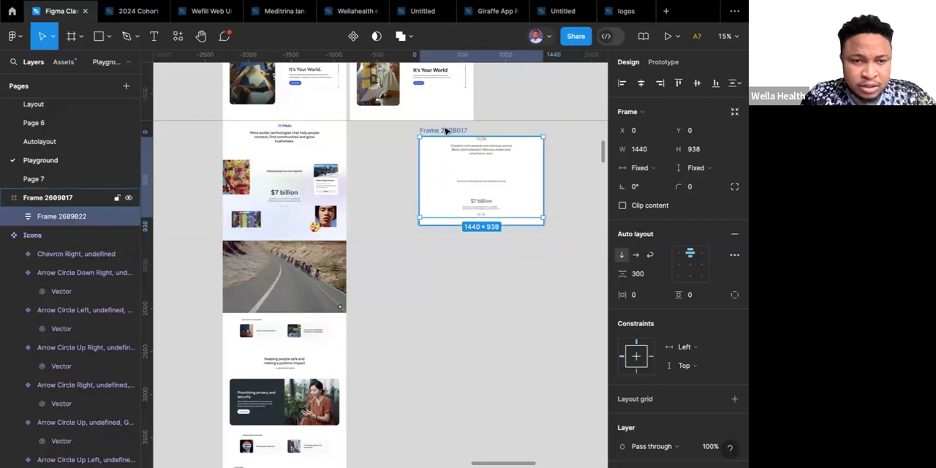
{"action": "key", "text": "Escape"}
Move the white frame directly under the Hero frame, with its top on the ruler guide at X -2201, Y -20136.
{"action": "left_click_drag", "start_coordinate": [443, 131], "coordinate": [404, 126]}
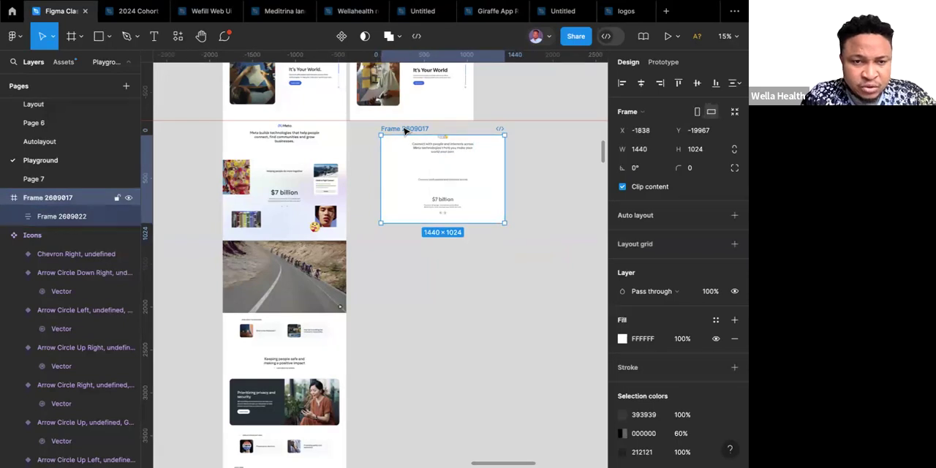
{"action": "left_click_drag", "start_coordinate": [404, 129], "coordinate": [375, 127]}
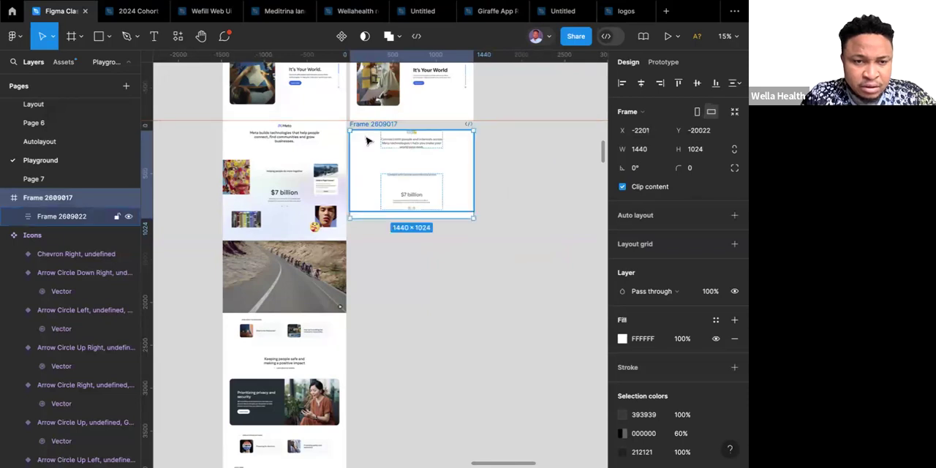
{"action": "scroll", "coordinate": [366, 128], "scroll_direction": "up", "scroll_amount": 5, "text": "ctrl"}
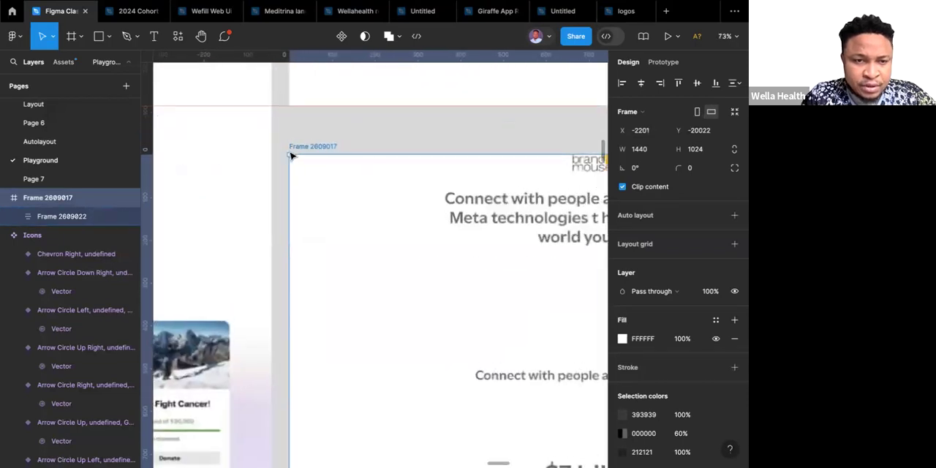
{"action": "left_click_drag", "start_coordinate": [308, 168], "coordinate": [303, 127]}
{"action": "left_click_drag", "start_coordinate": [306, 126], "coordinate": [307, 122]}
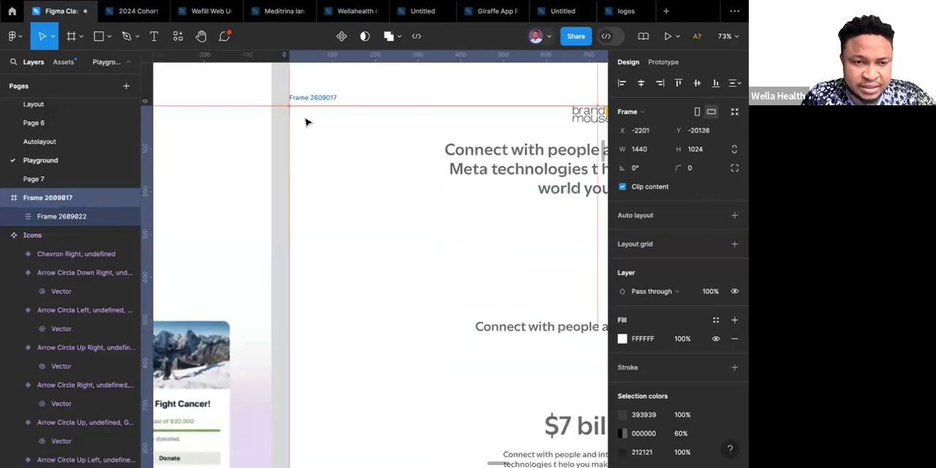
Stretch the white frame downward to a height of about 1397 to match the reference section.
{"action": "scroll", "coordinate": [307, 122], "scroll_direction": "down", "scroll_amount": 10}
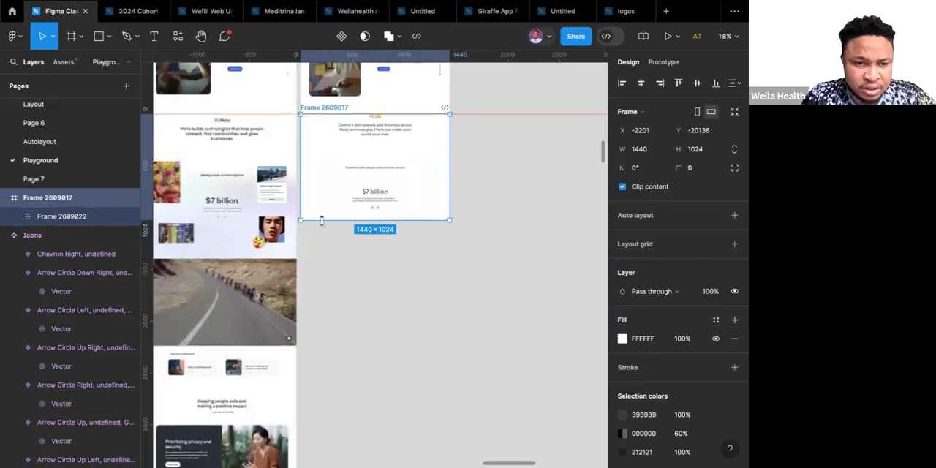
{"action": "left_click_drag", "start_coordinate": [319, 217], "coordinate": [299, 258]}
{"action": "scroll", "coordinate": [300, 258], "scroll_direction": "up", "scroll_amount": 2}
{"action": "scroll", "coordinate": [300, 258], "scroll_direction": "left", "scroll_amount": 1}
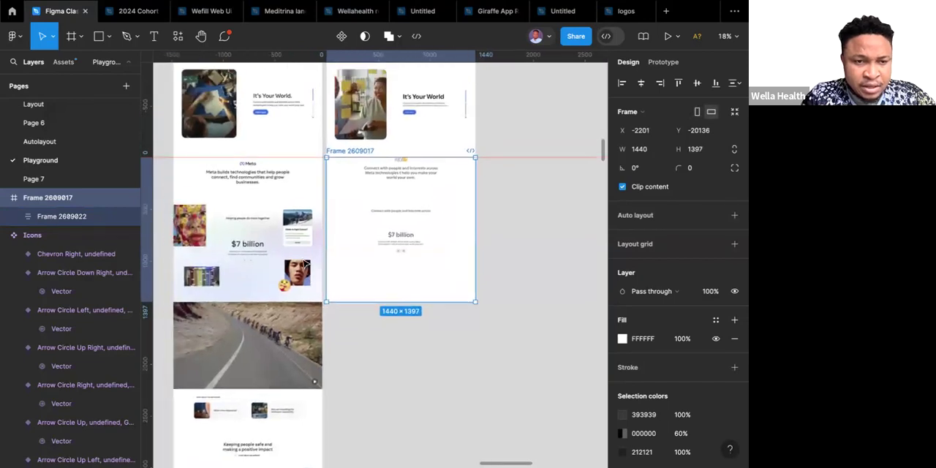
Try a vertical padding of 40 on the inner "$7 billion" section frame and undo it.
{"action": "left_click", "coordinate": [398, 215]}
{"action": "left_click", "coordinate": [398, 214]}
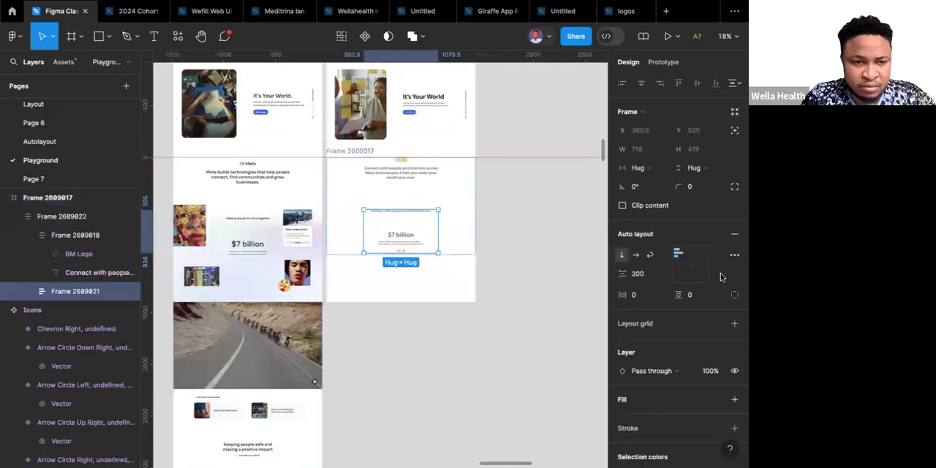
{"action": "left_click", "coordinate": [700, 295]}
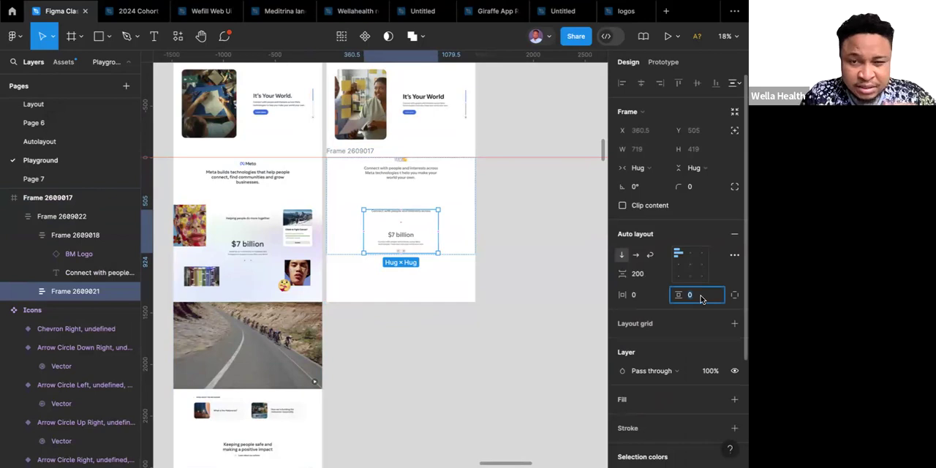
{"action": "type", "text": "40"}
{"action": "key", "text": "Return"}
{"action": "key", "text": "ctrl+z"}
Set the full-width content frame's vertical padding to 40 and its height to Hug contents.
{"action": "left_click", "coordinate": [469, 230]}
{"action": "left_click", "coordinate": [698, 296]}
{"action": "type", "text": "40"}
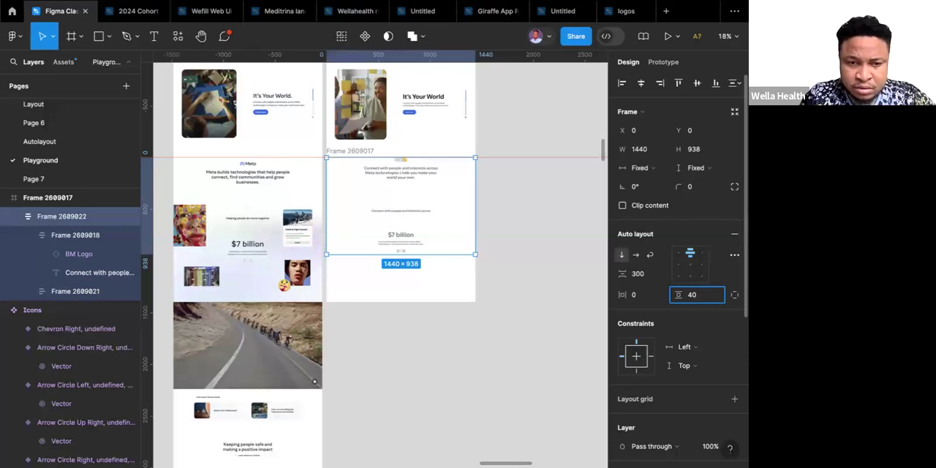
{"action": "key", "text": "Return"}
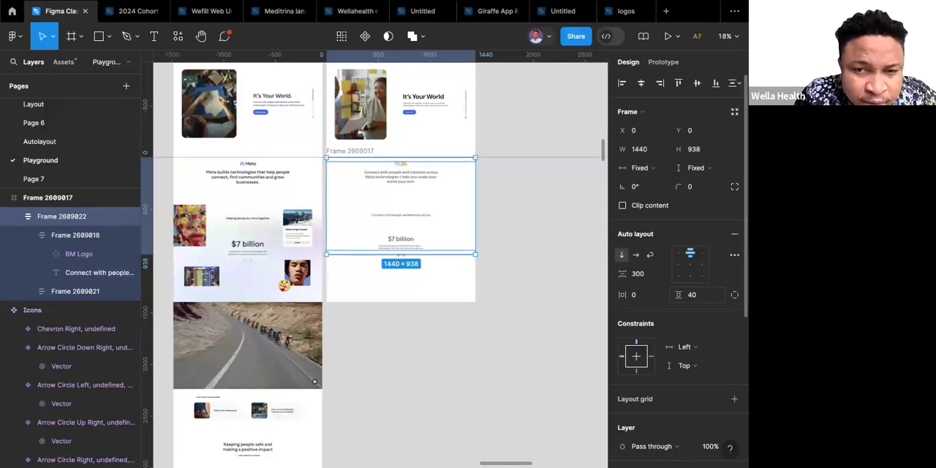
{"action": "left_click", "coordinate": [717, 171]}
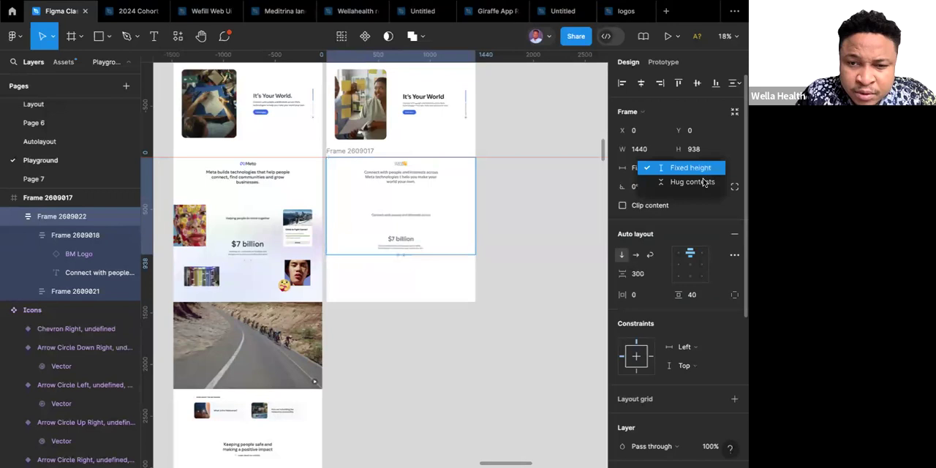
{"action": "left_click", "coordinate": [703, 183]}
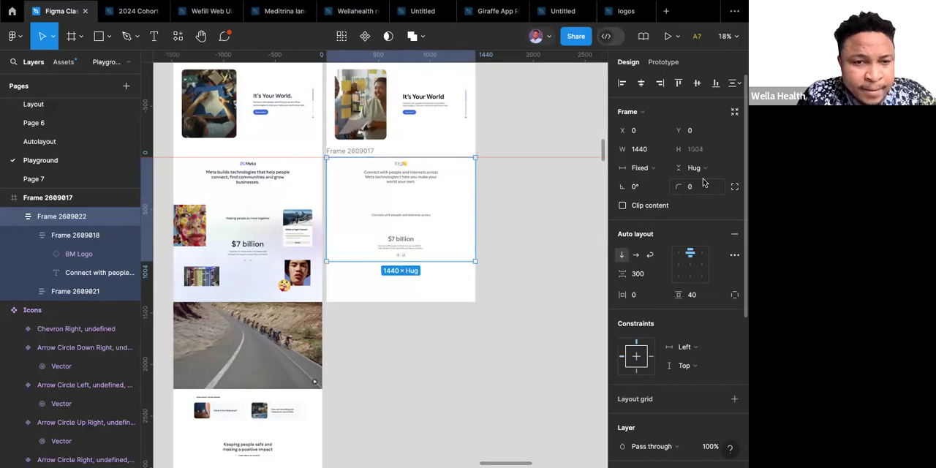
{"action": "left_click", "coordinate": [449, 322]}
Duplicate the Hero section's rounded image frame and place the copy on the canvas below the white frame.
{"action": "scroll", "coordinate": [449, 322], "scroll_direction": "down", "scroll_amount": 2}
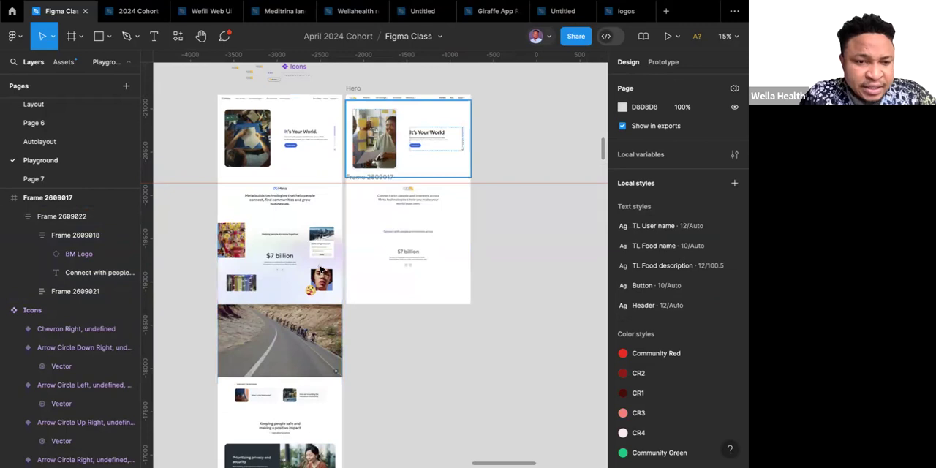
{"action": "scroll", "coordinate": [309, 252], "scroll_direction": "up", "scroll_amount": 5}
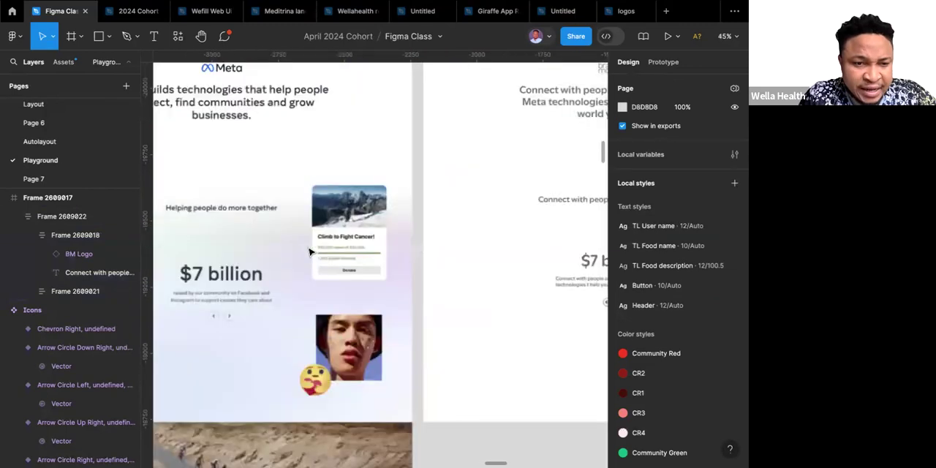
{"action": "scroll", "coordinate": [310, 252], "scroll_direction": "down", "scroll_amount": 5}
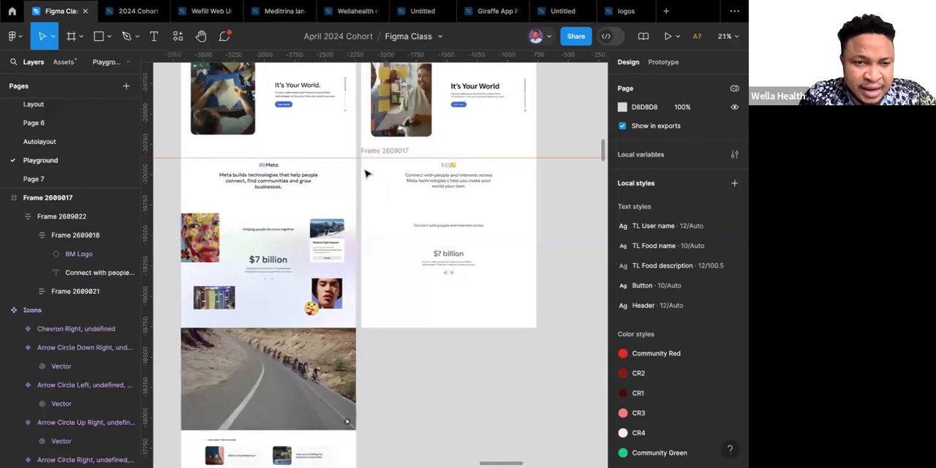
{"action": "left_click", "coordinate": [420, 107]}
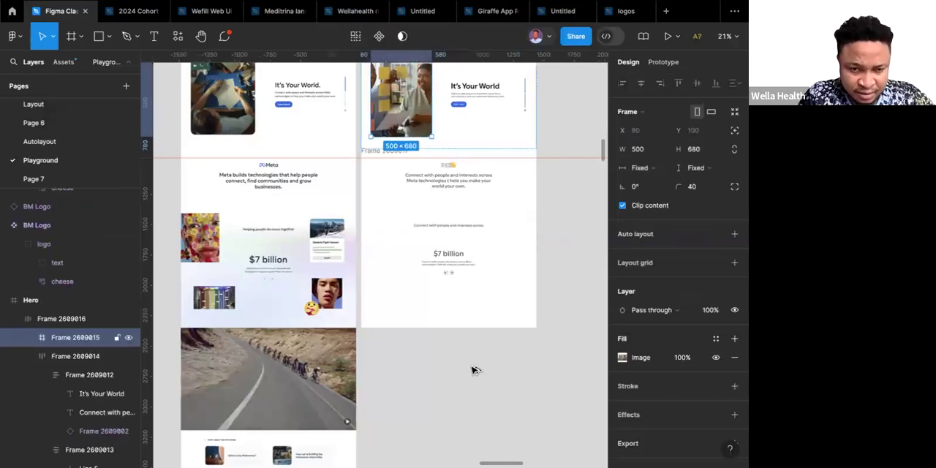
{"action": "key", "text": "ctrl+d"}
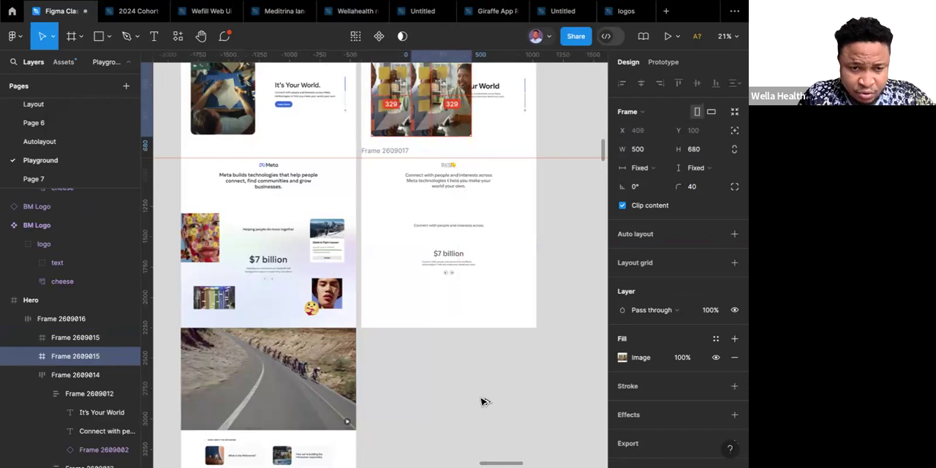
{"action": "mouse_move", "coordinate": [481, 397]}
{"action": "left_mouse_down"}
{"action": "mouse_move", "coordinate": [451, 394]}
{"action": "mouse_move", "coordinate": [509, 375]}
{"action": "mouse_move", "coordinate": [485, 402]}
{"action": "left_mouse_up"}
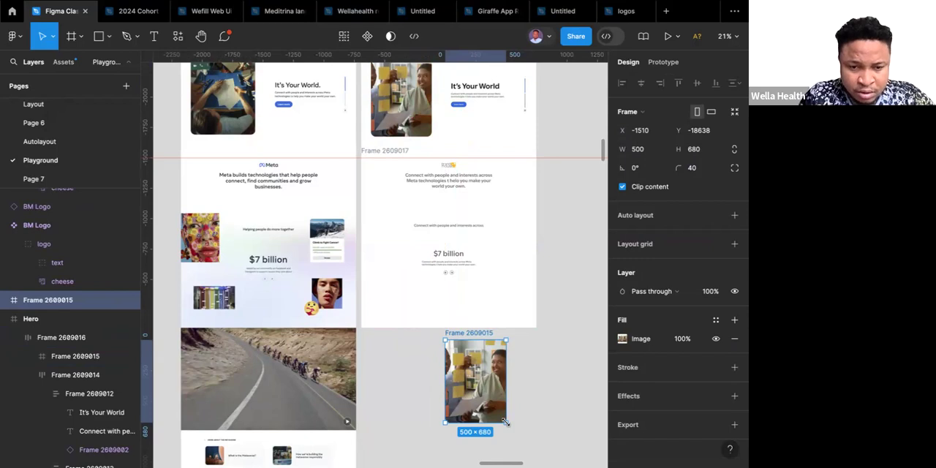
Scale the copied image frame proportionally down to about 307 × 418.
{"action": "key", "text": "k"}
{"action": "left_click_drag", "start_coordinate": [506, 422], "coordinate": [477, 380]}
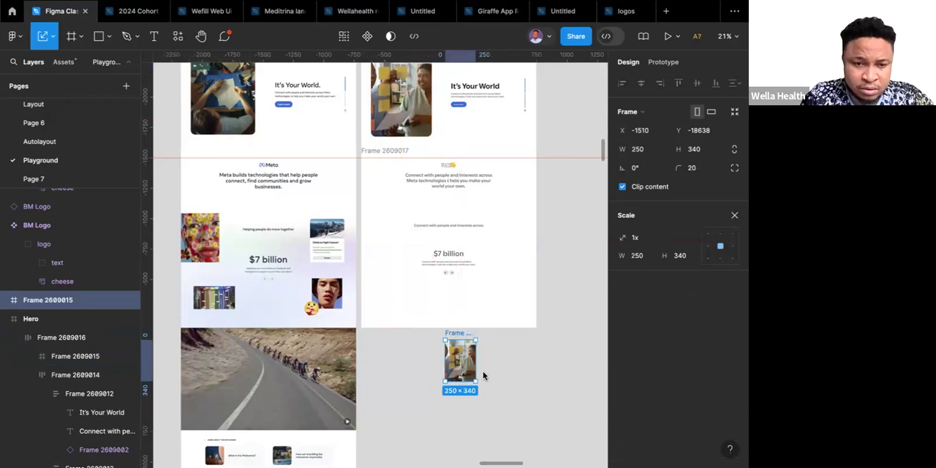
{"action": "left_click_drag", "start_coordinate": [472, 377], "coordinate": [484, 397]}
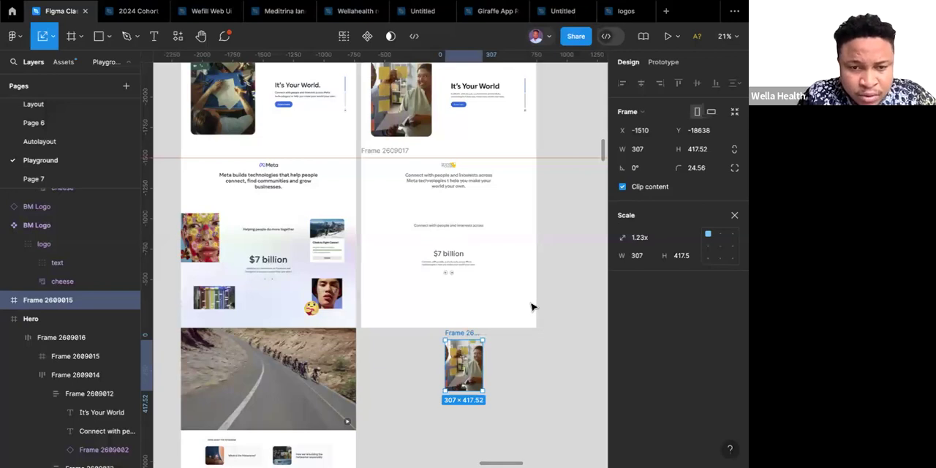
{"action": "key", "text": "v"}
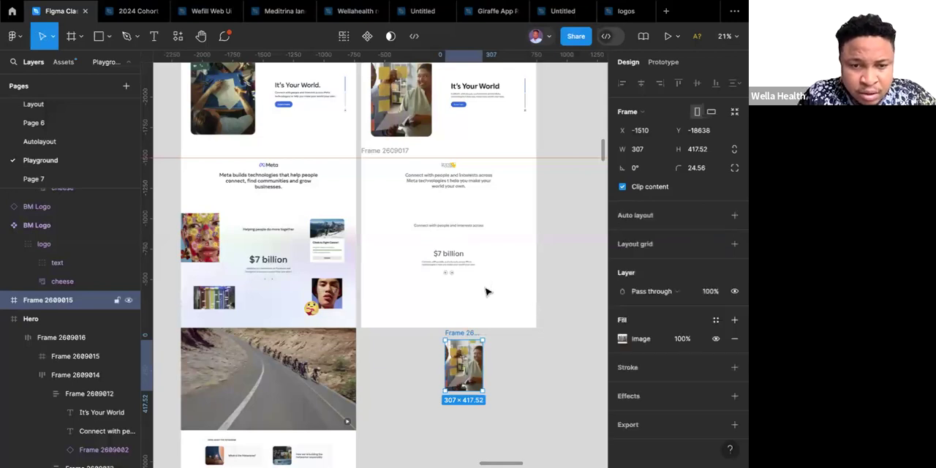
Move the copied image frame into the "$7 billion" section's full-width content frame and give it absolute position.
{"action": "left_click_drag", "start_coordinate": [486, 291], "coordinate": [487, 291]}
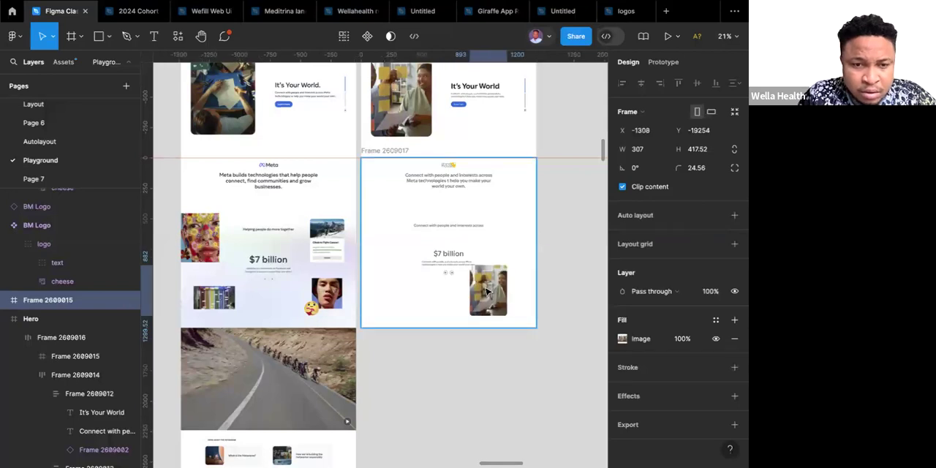
{"action": "left_click_drag", "start_coordinate": [486, 292], "coordinate": [512, 242]}
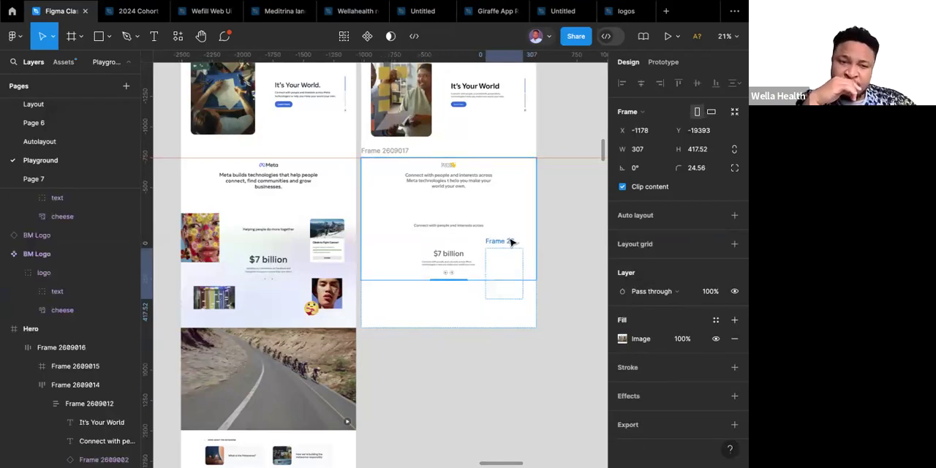
{"action": "left_click_drag", "start_coordinate": [511, 242], "coordinate": [512, 242]}
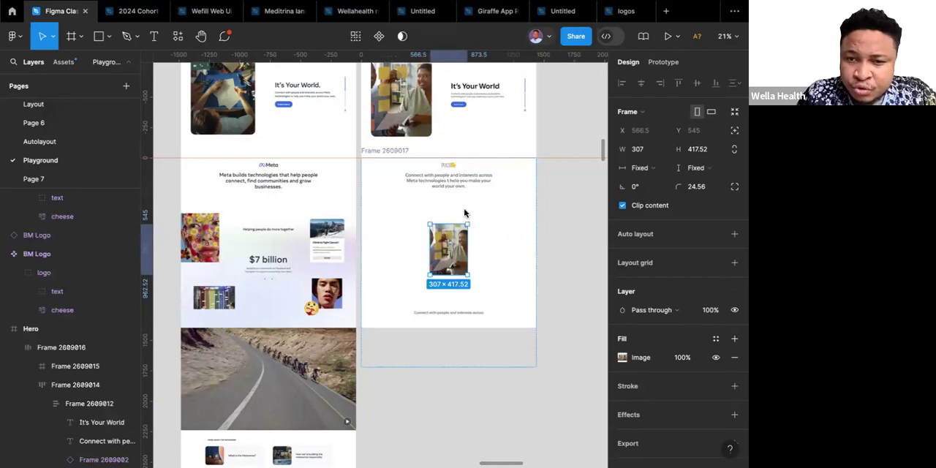
{"action": "left_click", "coordinate": [735, 132]}
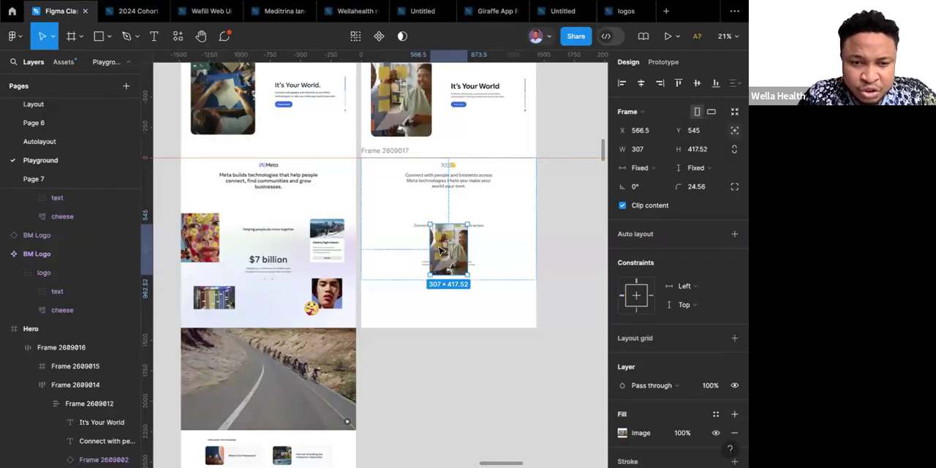
Place the image frame right of the "Connect with people" line at about X 1079, Y 390 and resize it to about 256 × 342.
{"action": "left_click_drag", "start_coordinate": [442, 248], "coordinate": [504, 234]}
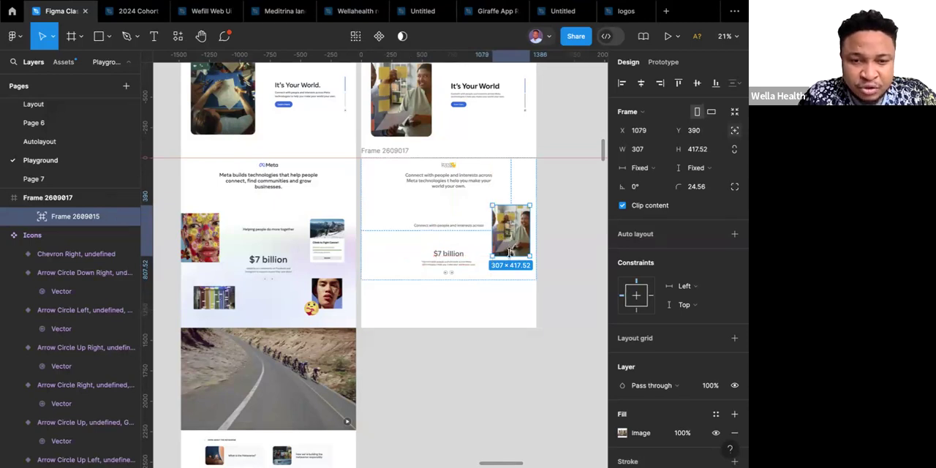
{"action": "left_click_drag", "start_coordinate": [510, 254], "coordinate": [509, 247]}
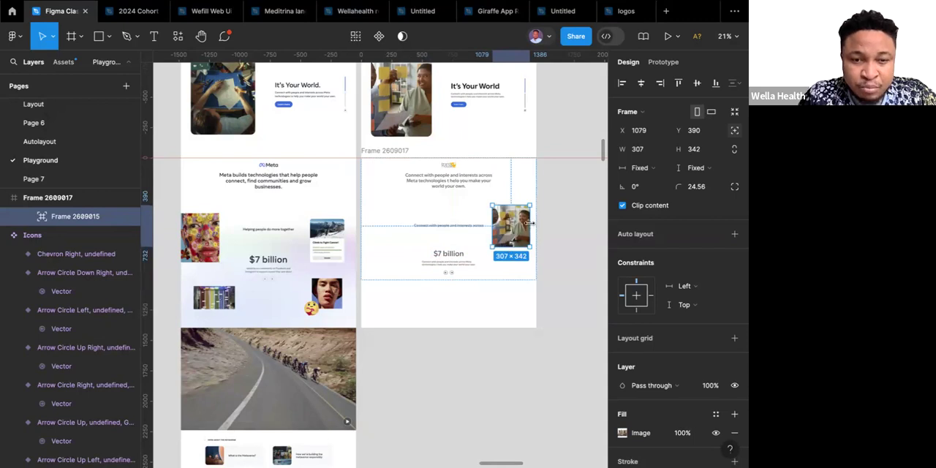
{"action": "left_click_drag", "start_coordinate": [533, 223], "coordinate": [522, 223]}
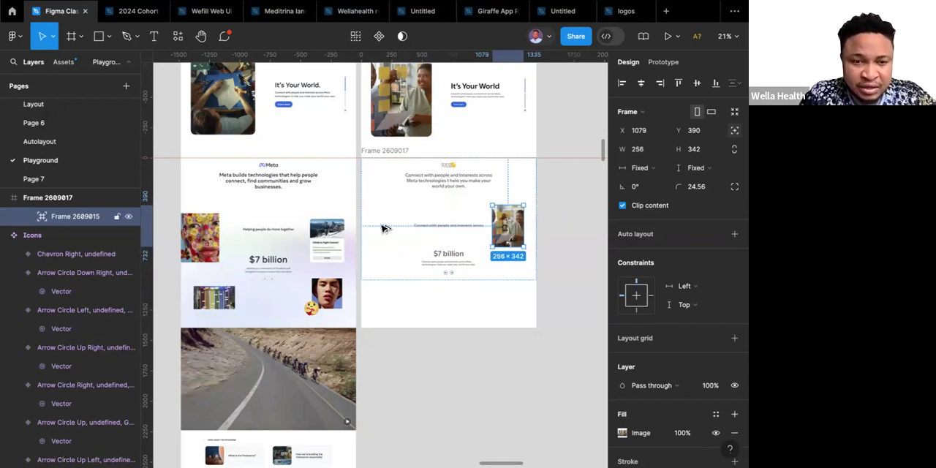
Add a copy of the image frame at the section's left edge, about 320 × 413 with corner radius 0.
{"action": "left_click_drag", "start_coordinate": [511, 227], "coordinate": [379, 228]}
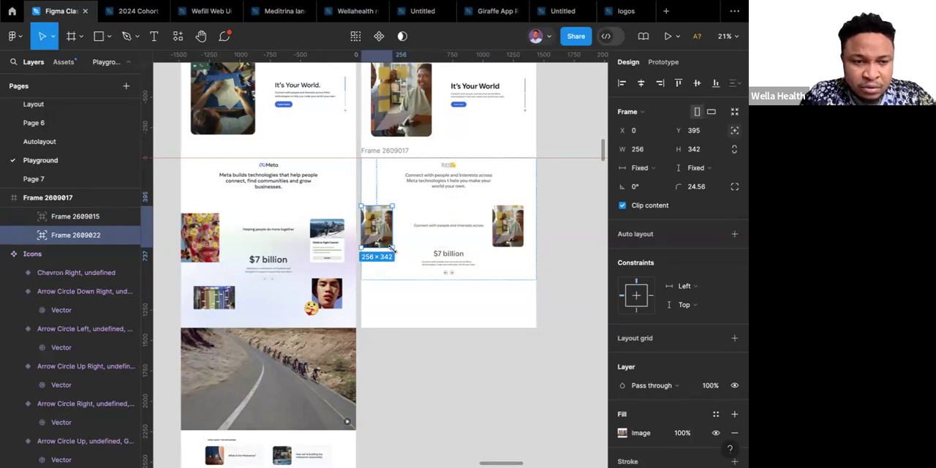
{"action": "left_click_drag", "start_coordinate": [392, 250], "coordinate": [399, 256]}
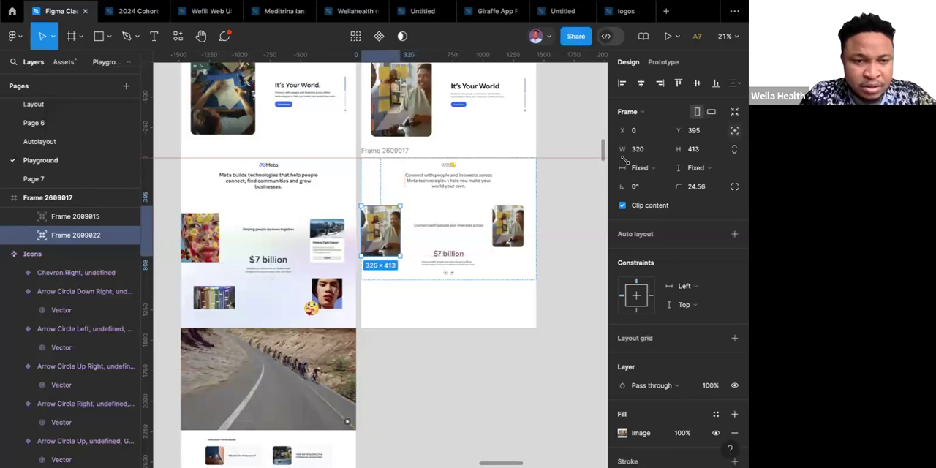
{"action": "left_click", "coordinate": [703, 187]}
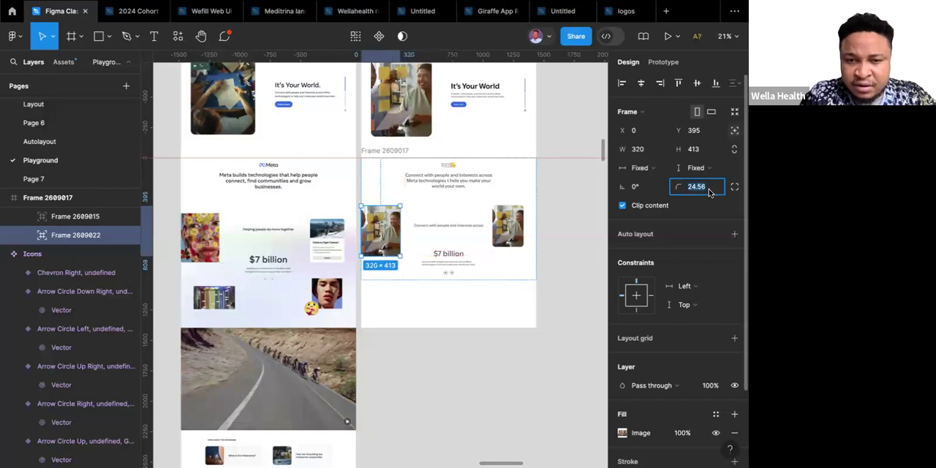
{"action": "type", "text": "0"}
{"action": "key", "text": "Return"}
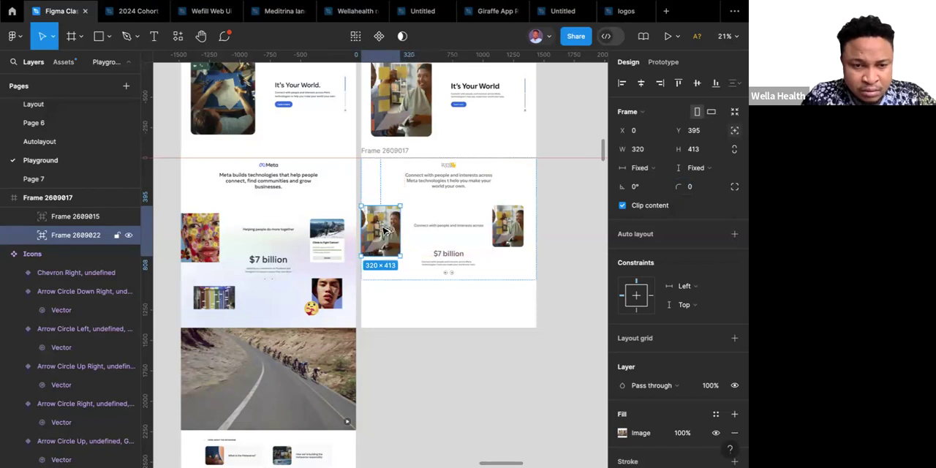
Duplicate the left-edge image below itself at about X 101, Y 961 and resize the copy to about 333 × 252.
{"action": "left_click_drag", "start_coordinate": [411, 282], "coordinate": [397, 297]}
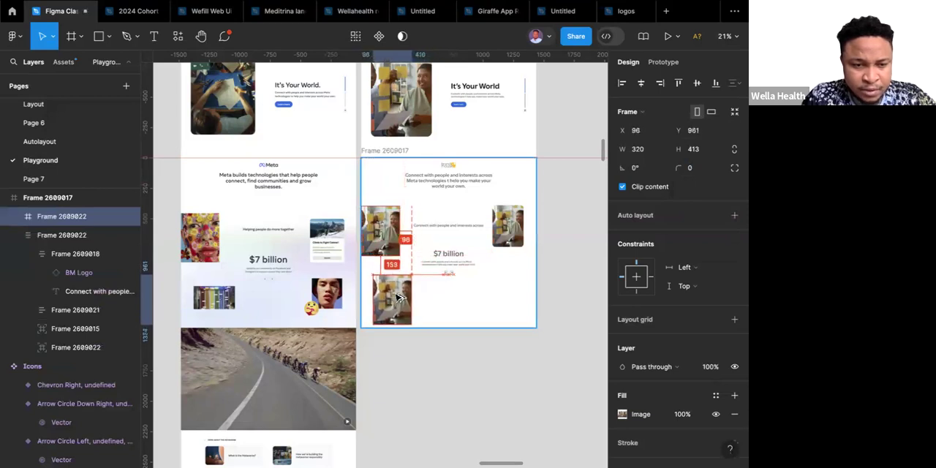
{"action": "left_click_drag", "start_coordinate": [393, 325], "coordinate": [393, 305]}
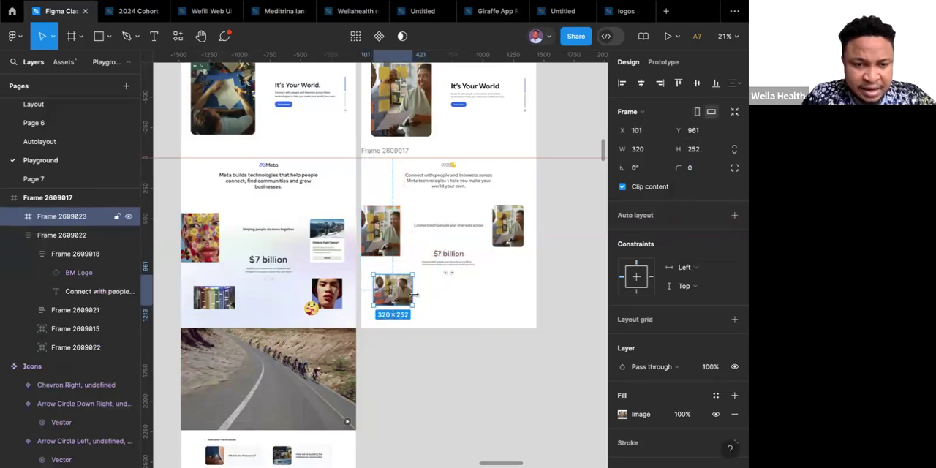
{"action": "left_click_drag", "start_coordinate": [420, 296], "coordinate": [415, 296]}
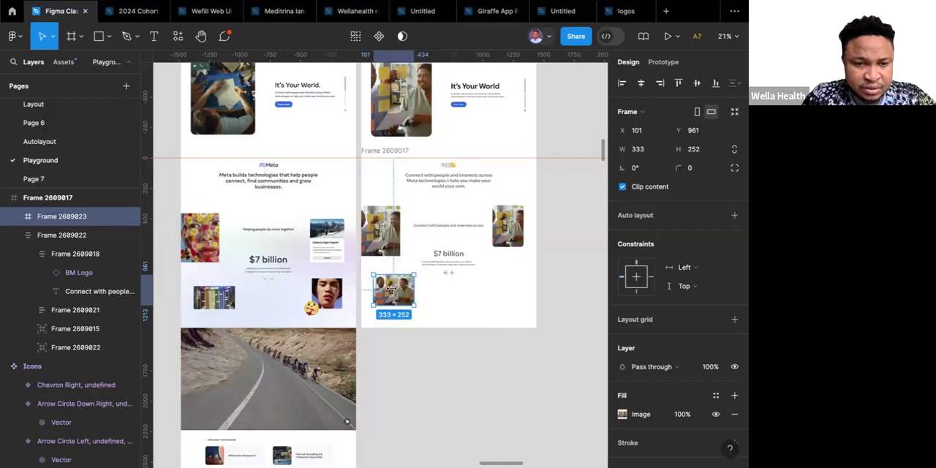
Duplicate the lower-left image to the section's right side as a 252 × 252 square, aligned under the upper-right image at about X 1083, Y 961.
{"action": "left_click_drag", "start_coordinate": [396, 296], "coordinate": [506, 298]}
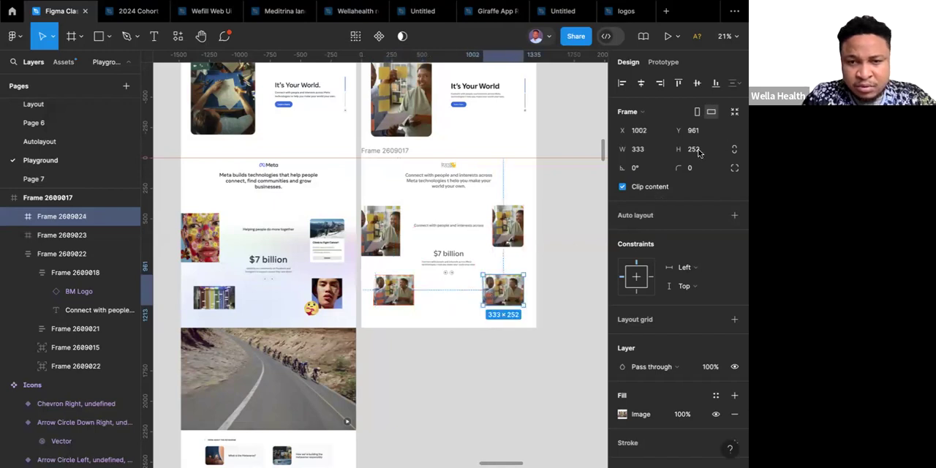
{"action": "left_click", "coordinate": [646, 151]}
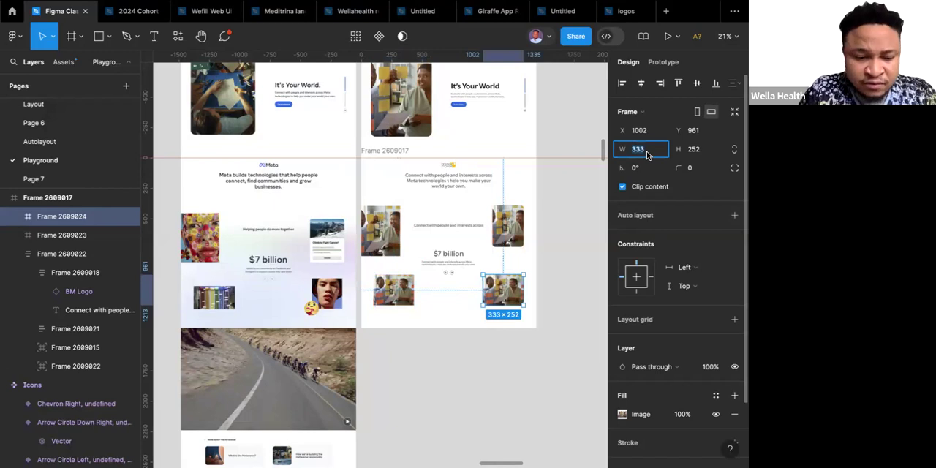
{"action": "type", "text": "252"}
{"action": "key", "text": "Return"}
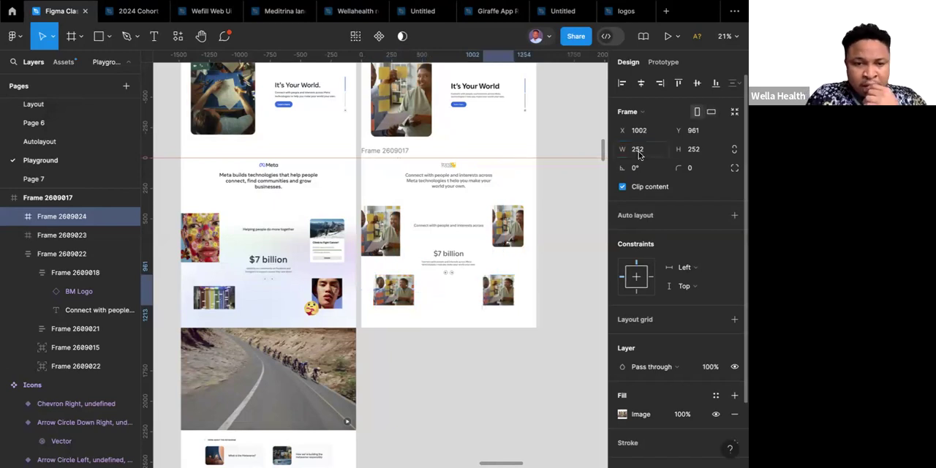
{"action": "left_click", "coordinate": [500, 289]}
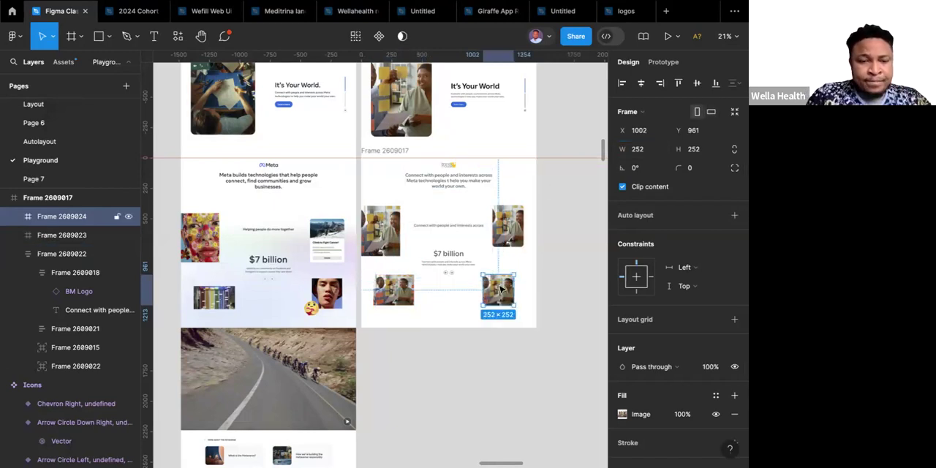
{"action": "left_click_drag", "start_coordinate": [501, 289], "coordinate": [501, 290]}
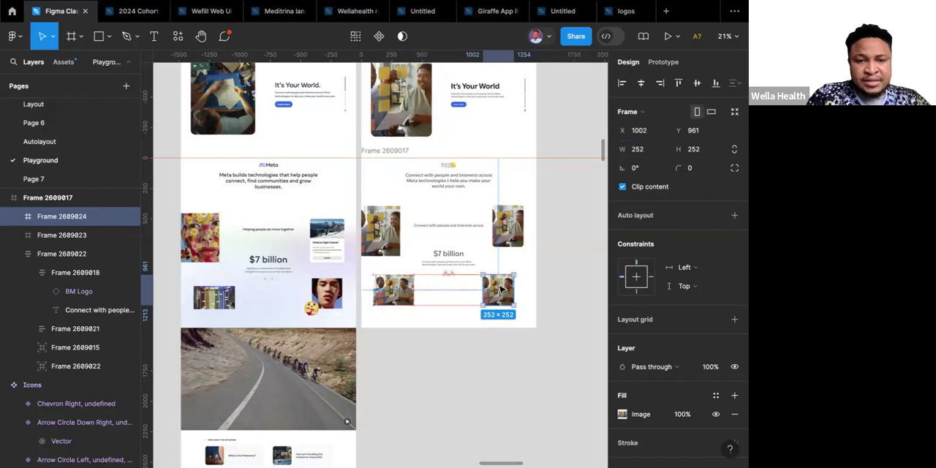
{"action": "left_click_drag", "start_coordinate": [501, 290], "coordinate": [516, 293]}
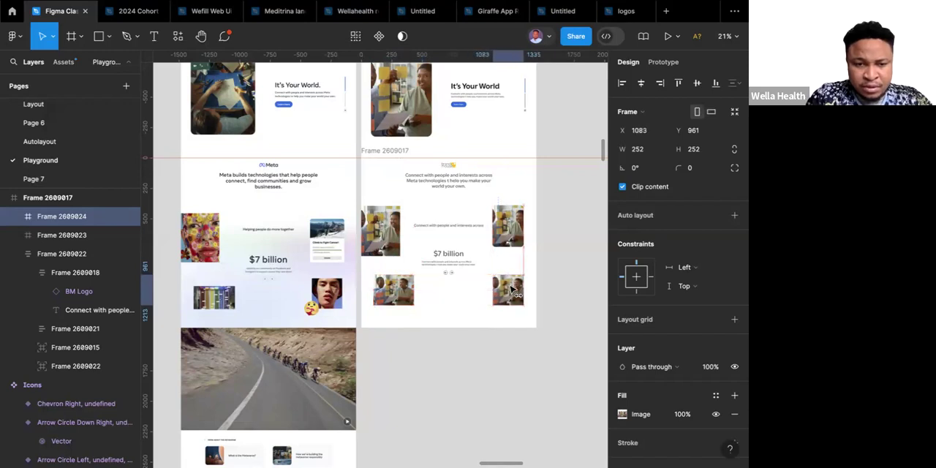
Compare the reference page's "$7 billion" section with the rebuilt one, checking the placement of images and the background.
{"action": "left_click", "coordinate": [468, 383]}
{"action": "scroll", "coordinate": [470, 384], "scroll_direction": "down", "scroll_amount": 1}
{"action": "scroll", "coordinate": [469, 386], "scroll_direction": "down", "scroll_amount": 1}
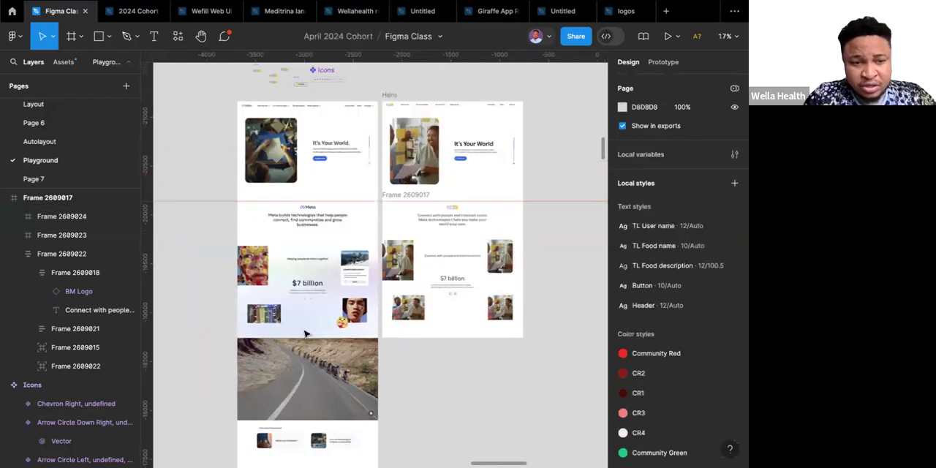
{"action": "left_click", "coordinate": [311, 314]}
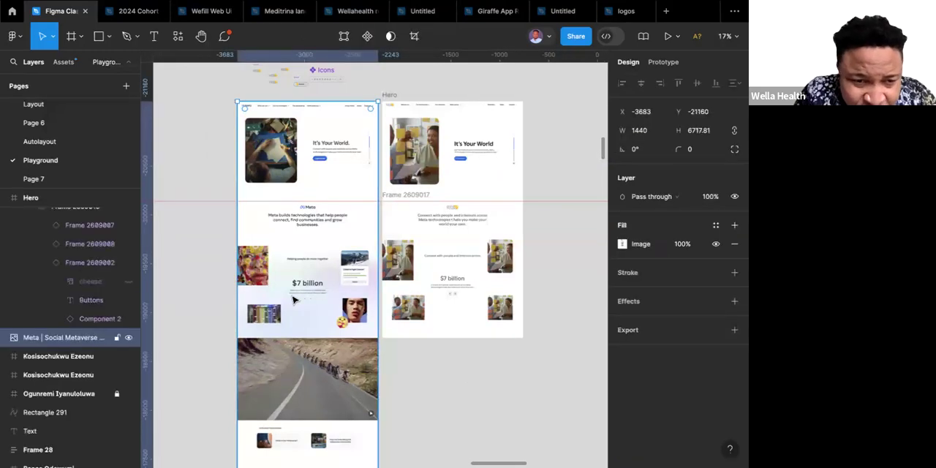
{"action": "scroll", "coordinate": [293, 300], "scroll_direction": "up", "scroll_amount": 4}
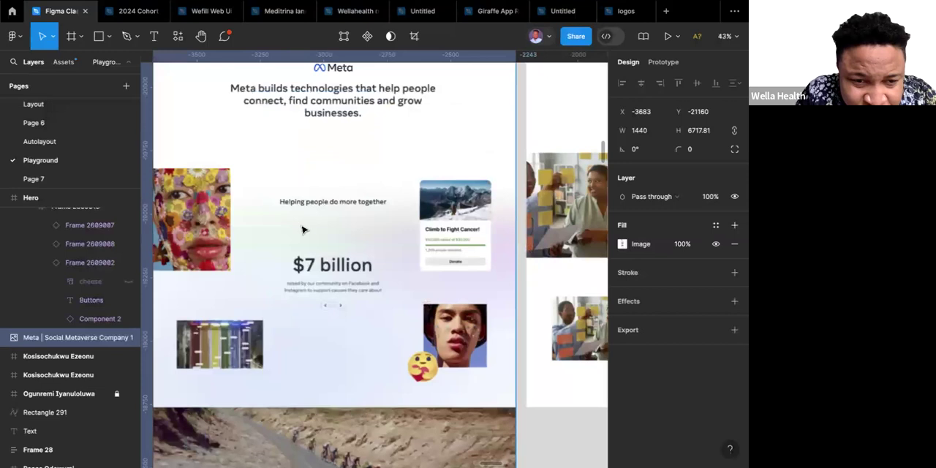
{"action": "scroll", "coordinate": [327, 244], "scroll_direction": "down", "scroll_amount": 3}
{"action": "scroll", "coordinate": [327, 245], "scroll_direction": "up", "scroll_amount": 1}
{"action": "scroll", "coordinate": [326, 245], "scroll_direction": "right", "scroll_amount": 1}
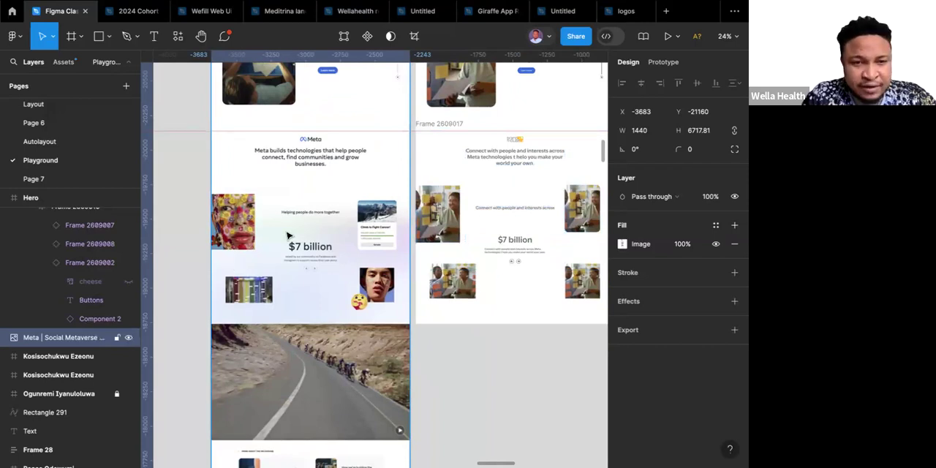
{"action": "scroll", "coordinate": [289, 235], "scroll_direction": "down", "scroll_amount": 5}
{"action": "scroll", "coordinate": [395, 219], "scroll_direction": "up", "scroll_amount": 3}
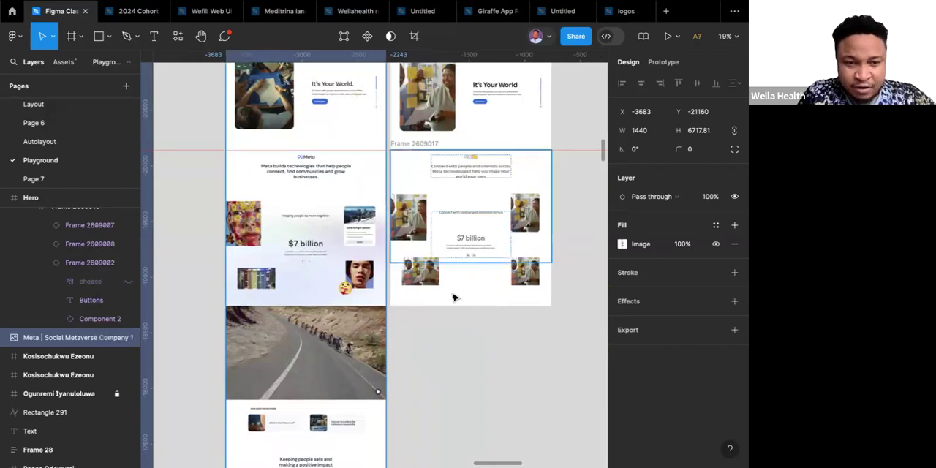
Select the section's full-width content frame and activate the Frame tool for drawing a new frame.
{"action": "left_click", "coordinate": [433, 190]}
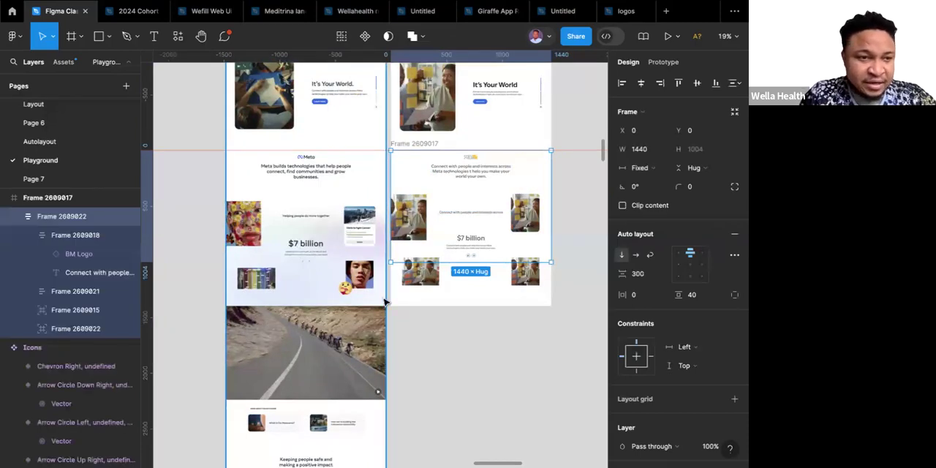
{"action": "key", "text": "f"}
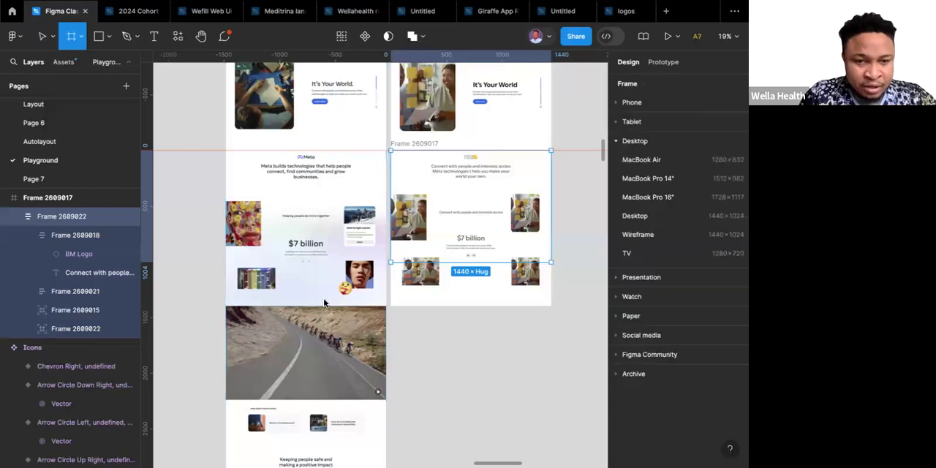
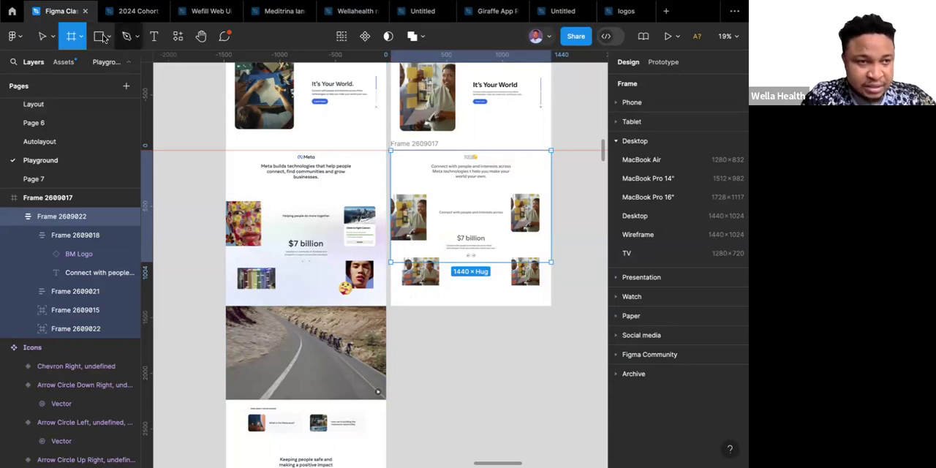
Place a 100 × 100 ellipse on the empty canvas below the rebuilt section and fill it with white FFFFFF.
{"action": "left_click", "coordinate": [108, 36]}
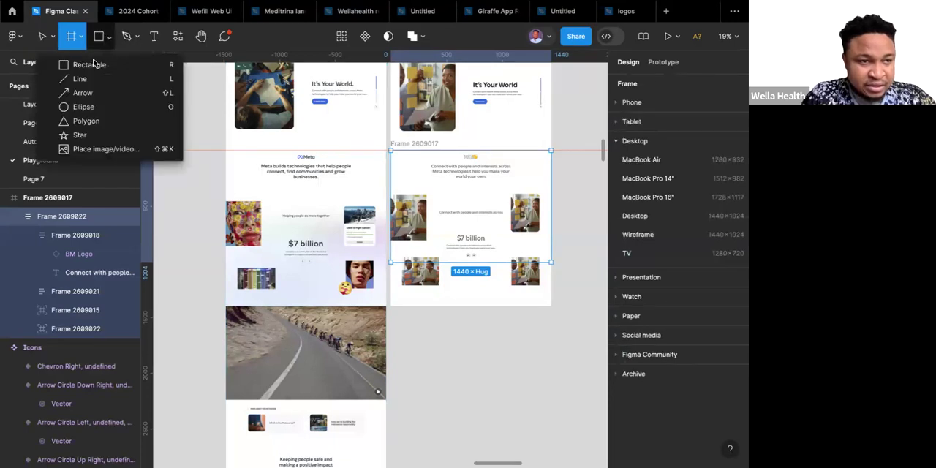
{"action": "left_click", "coordinate": [77, 108]}
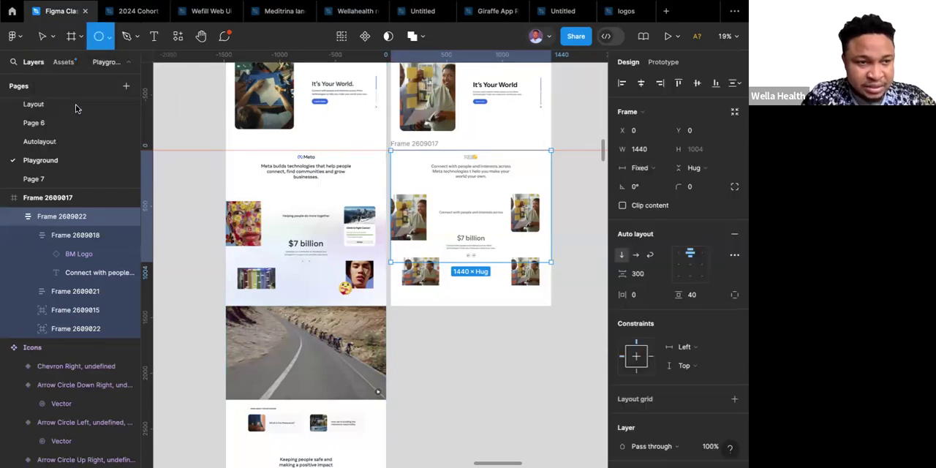
{"action": "left_click", "coordinate": [518, 331]}
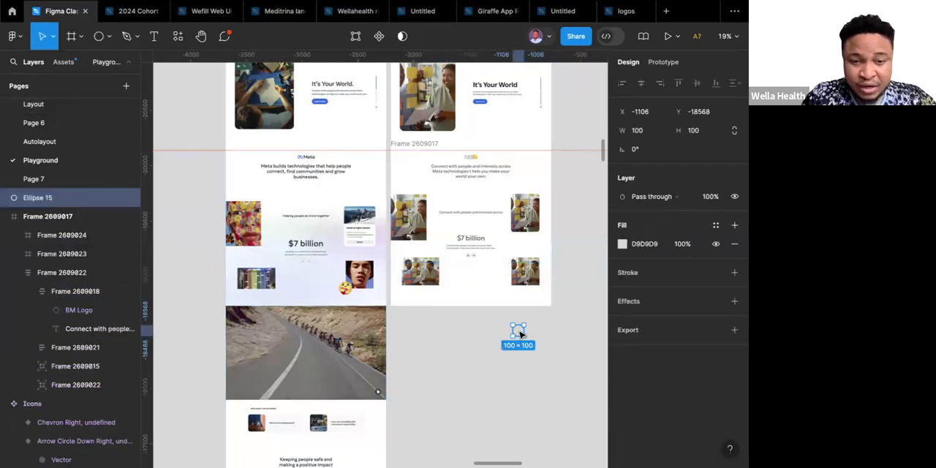
{"action": "left_click", "coordinate": [622, 243]}
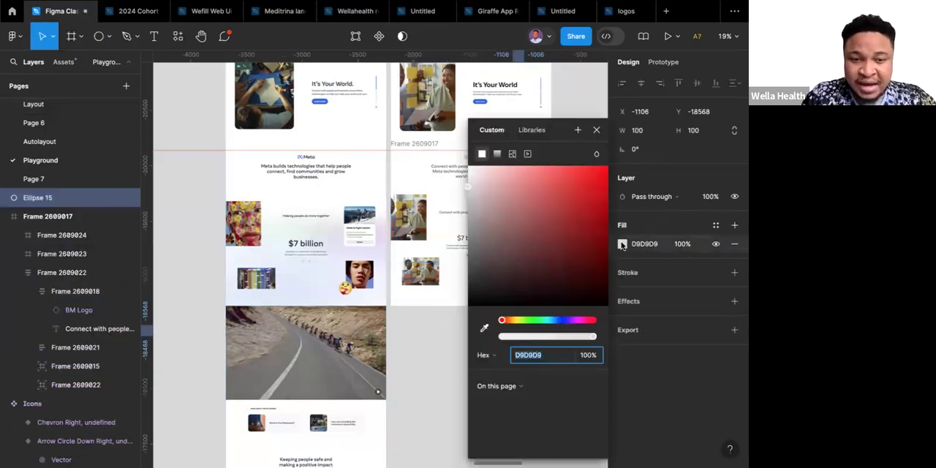
{"action": "left_click_drag", "start_coordinate": [467, 173], "coordinate": [463, 173]}
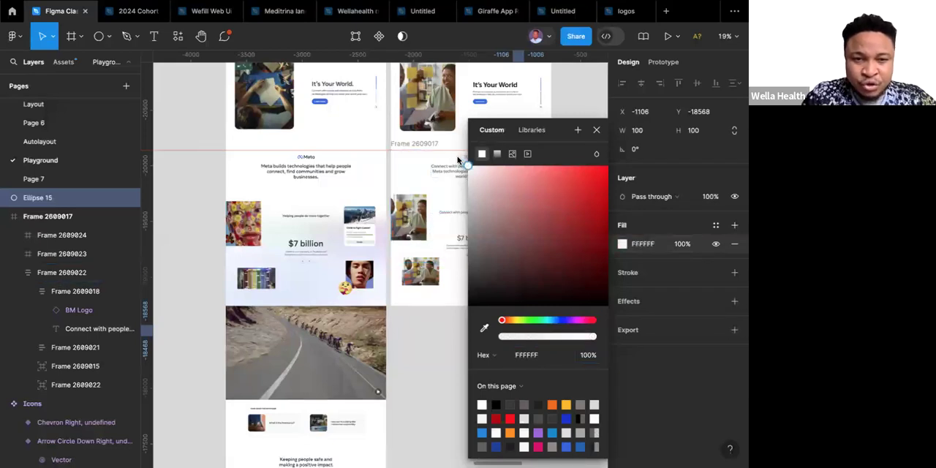
{"action": "left_click", "coordinate": [437, 344]}
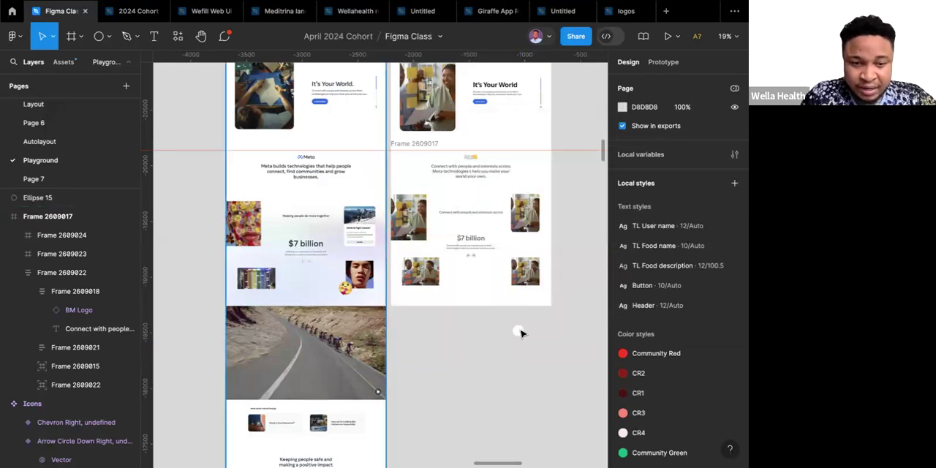
Enlarge the white circle to about 486 × 486 and add three copies, two extending leftward and one beneath the middle circle.
{"action": "left_click", "coordinate": [519, 331]}
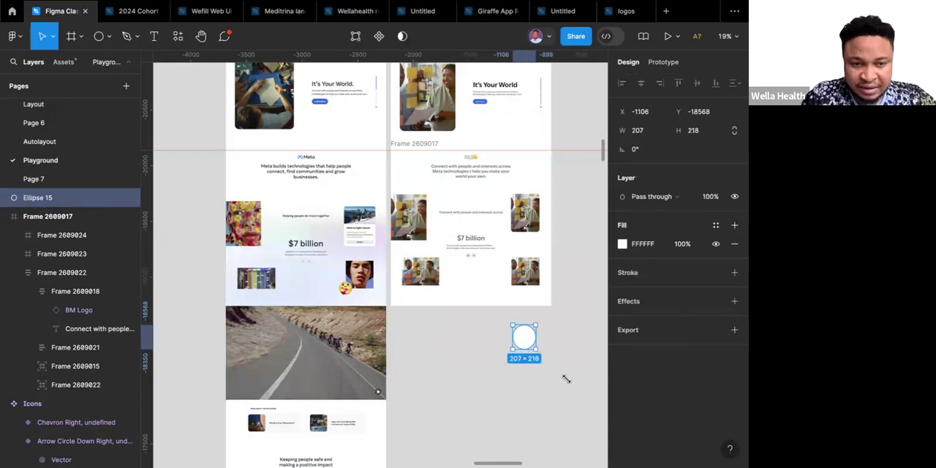
{"action": "left_click_drag", "start_coordinate": [524, 337], "coordinate": [566, 379]}
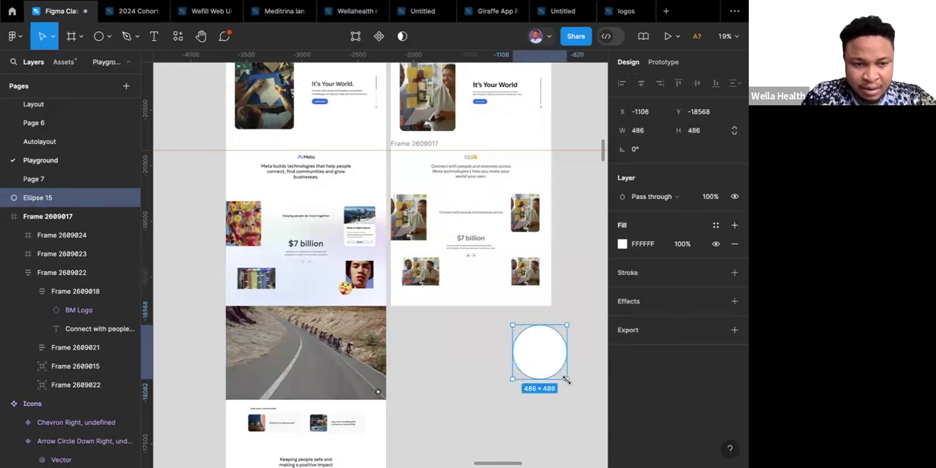
{"action": "left_click_drag", "start_coordinate": [553, 363], "coordinate": [443, 387]}
{"action": "scroll", "coordinate": [441, 387], "scroll_direction": "down", "scroll_amount": 3}
{"action": "scroll", "coordinate": [441, 387], "scroll_direction": "right", "scroll_amount": 2}
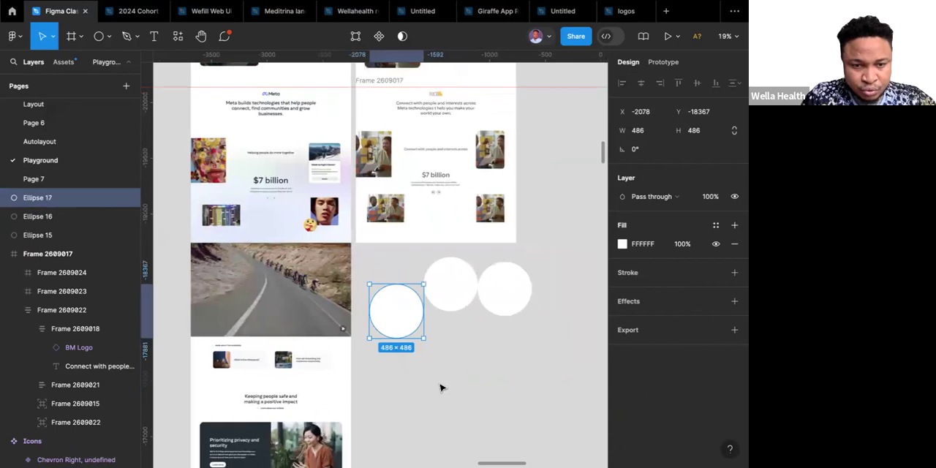
{"action": "left_click_drag", "start_coordinate": [394, 300], "coordinate": [448, 324]}
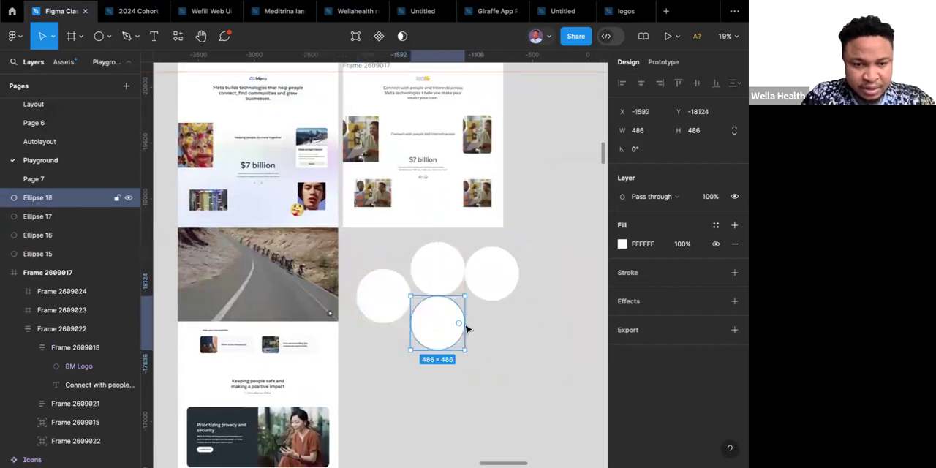
Stretch the lowest circle into an ellipse of about 1351 × 1020 and shift the leftmost circle down to about Y -18287.
{"action": "left_click_drag", "start_coordinate": [539, 328], "coordinate": [518, 324]}
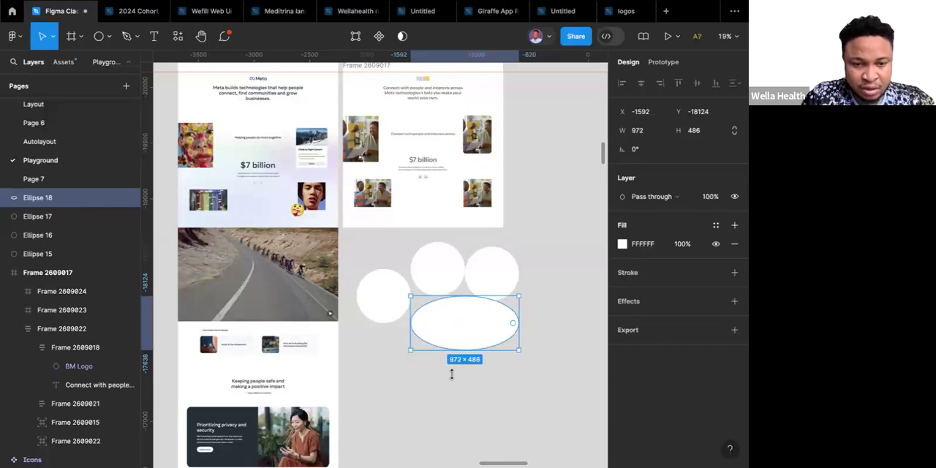
{"action": "left_click_drag", "start_coordinate": [454, 349], "coordinate": [455, 409]}
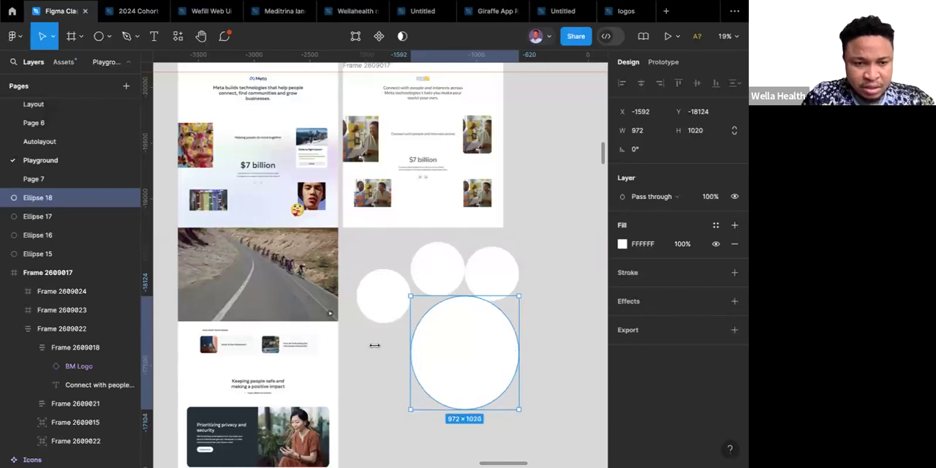
{"action": "left_click_drag", "start_coordinate": [371, 345], "coordinate": [368, 344]}
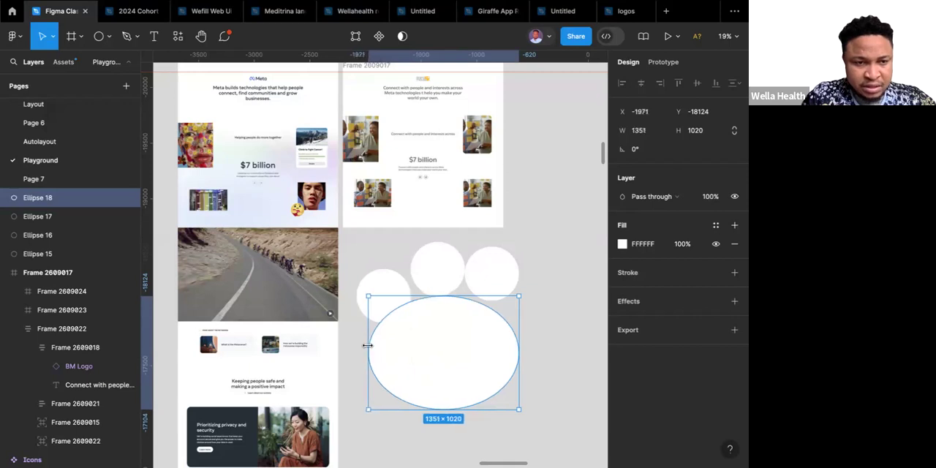
{"action": "left_click", "coordinate": [394, 295]}
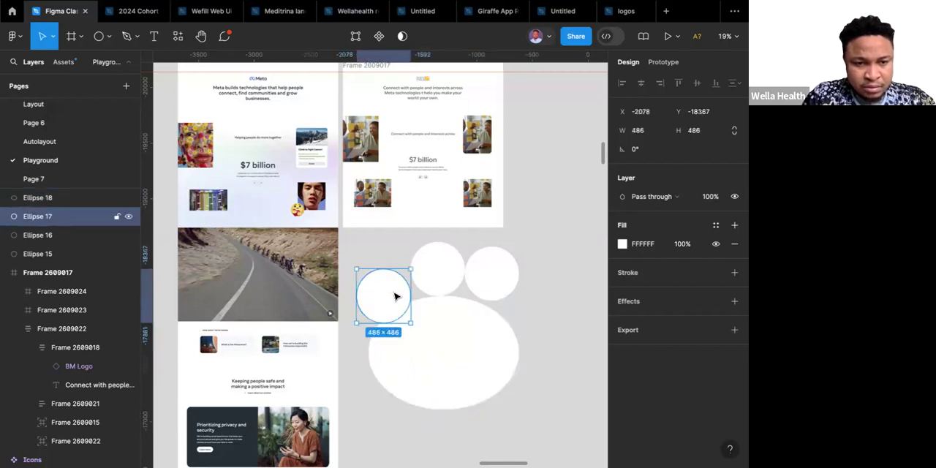
Enlarge the upper-middle circle to about 628 × 686 and the upper-right circle to about 554 × 696.
{"action": "left_click", "coordinate": [430, 271]}
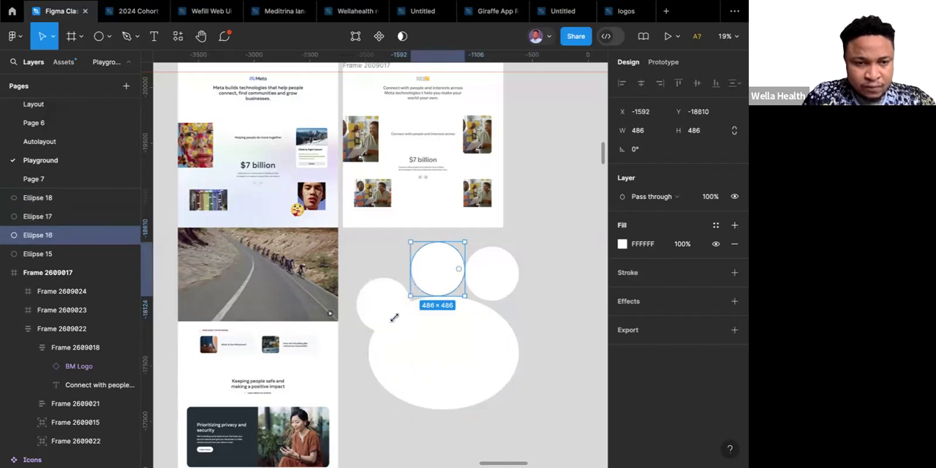
{"action": "left_click_drag", "start_coordinate": [410, 296], "coordinate": [394, 317]}
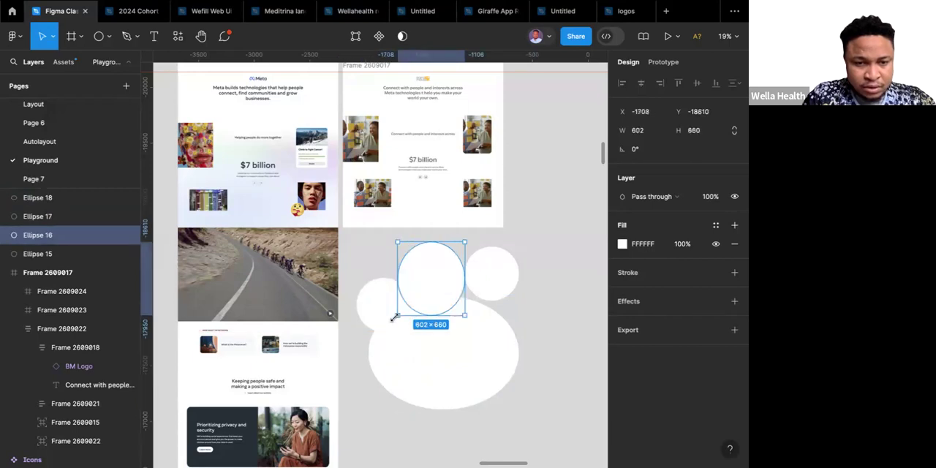
{"action": "left_click", "coordinate": [494, 279]}
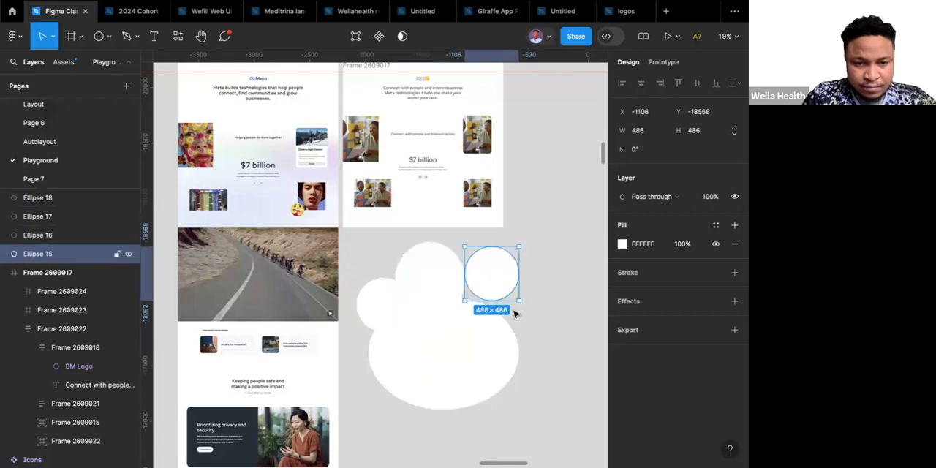
{"action": "left_click_drag", "start_coordinate": [518, 300], "coordinate": [524, 324]}
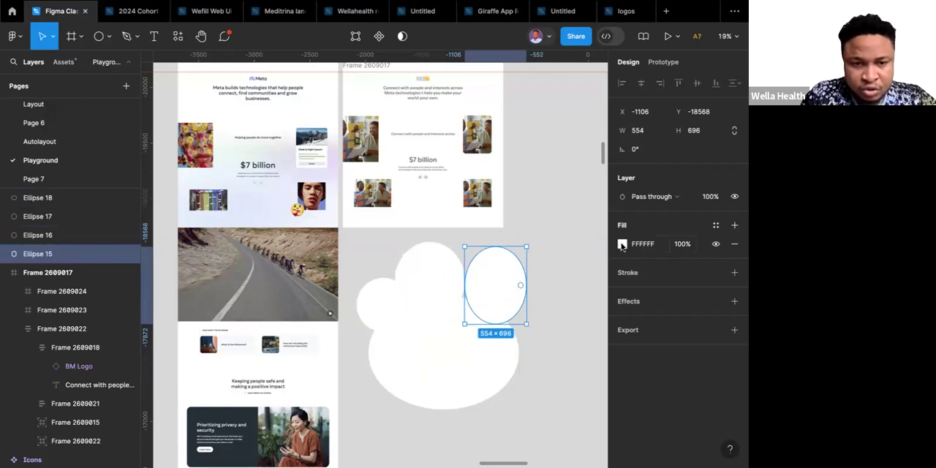
Fill the upper-right ellipse with the fully saturated magenta EB00FF.
{"action": "left_click", "coordinate": [622, 244]}
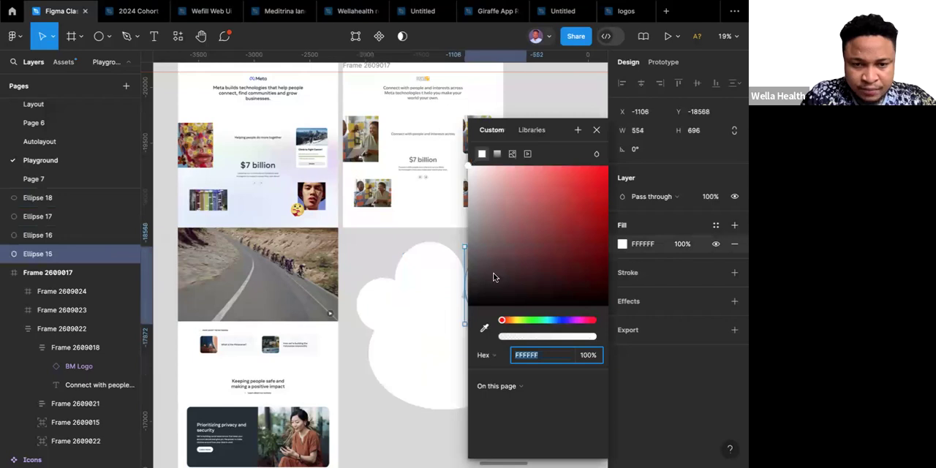
{"action": "left_click", "coordinate": [483, 328]}
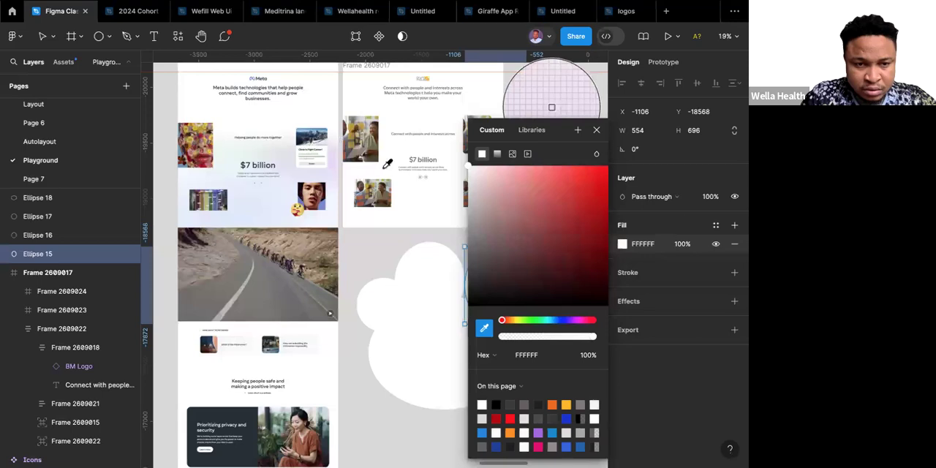
{"action": "left_click", "coordinate": [577, 322]}
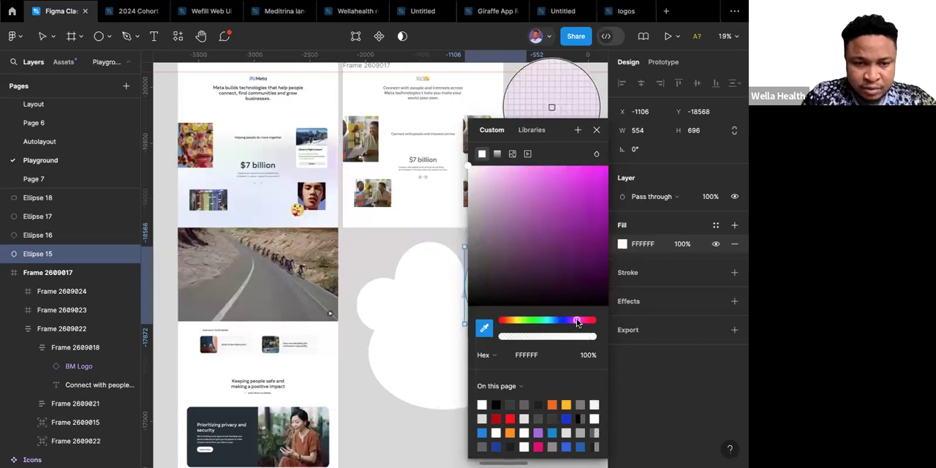
{"action": "scroll", "coordinate": [391, 297], "scroll_direction": "right", "scroll_amount": 2}
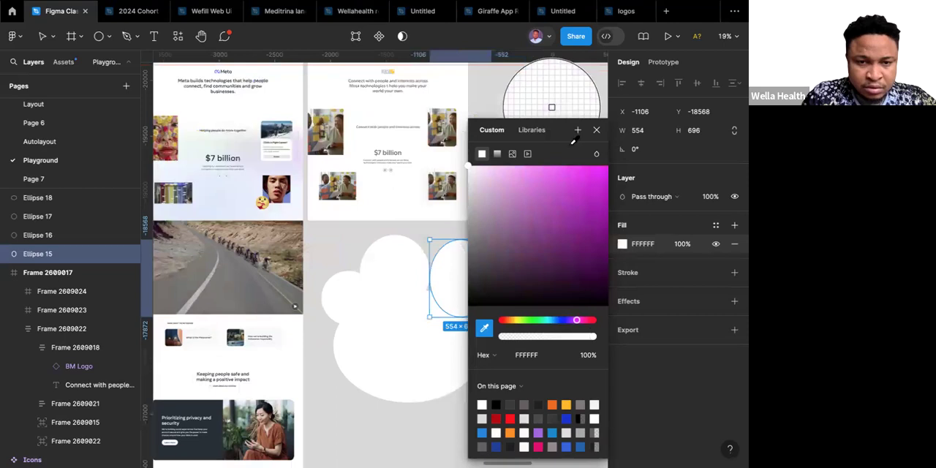
{"action": "scroll", "coordinate": [465, 167], "scroll_direction": "right", "scroll_amount": 2}
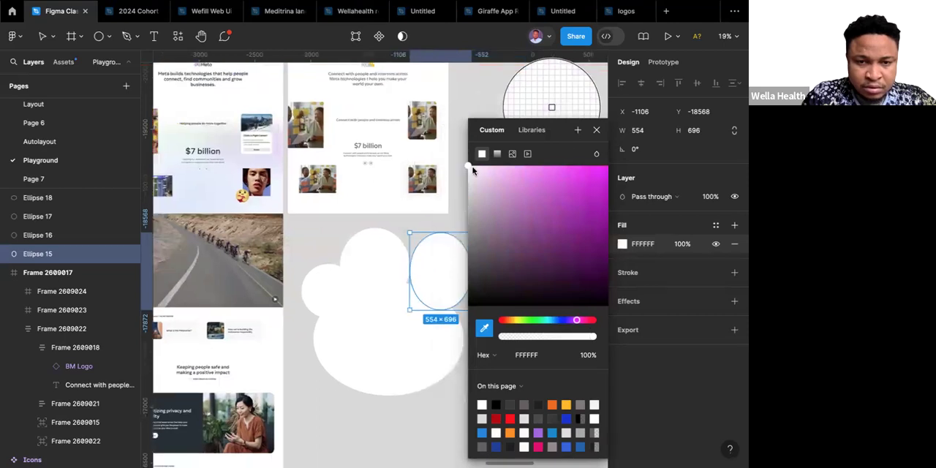
{"action": "left_click", "coordinate": [573, 167]}
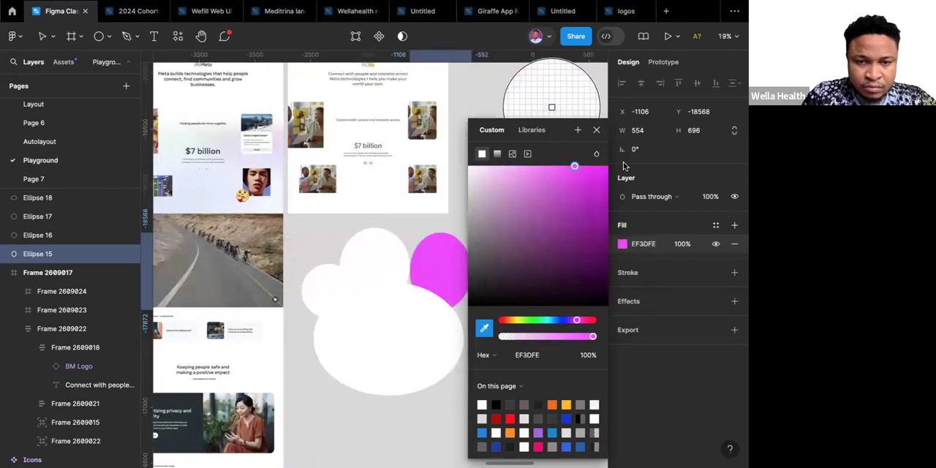
{"action": "left_click_drag", "start_coordinate": [624, 166], "coordinate": [624, 166]}
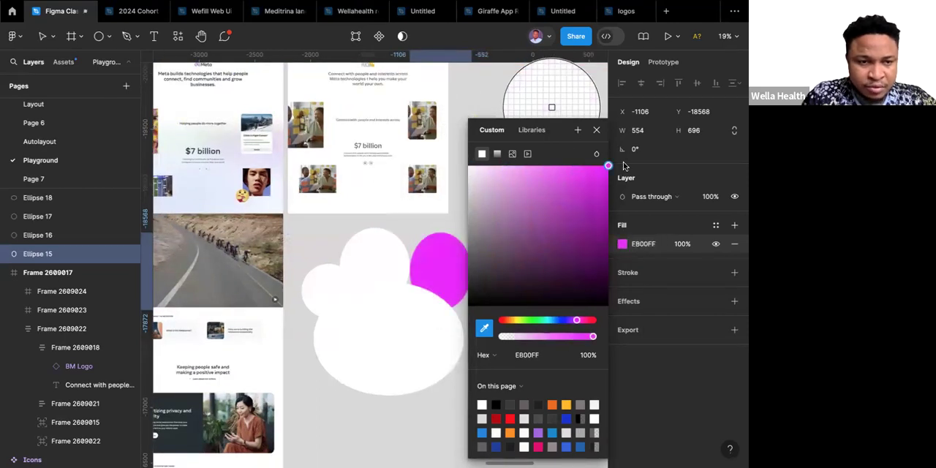
{"action": "left_click", "coordinate": [389, 264]}
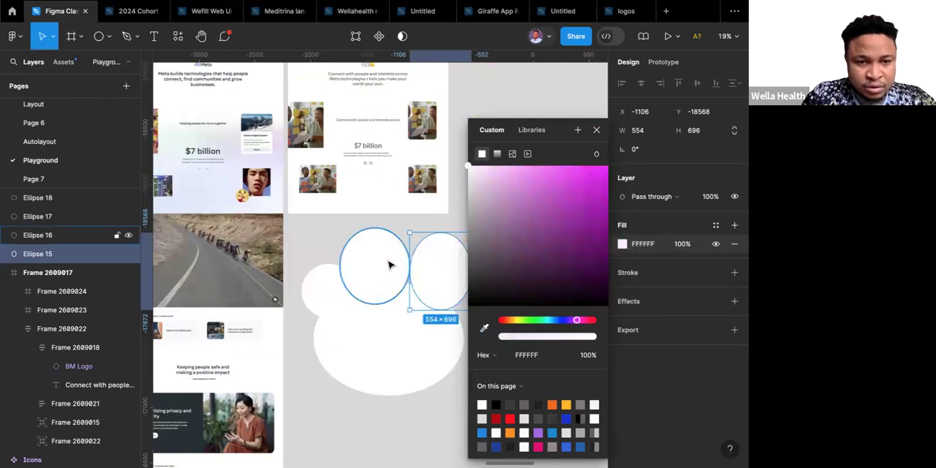
{"action": "key", "text": "ctrl+z"}
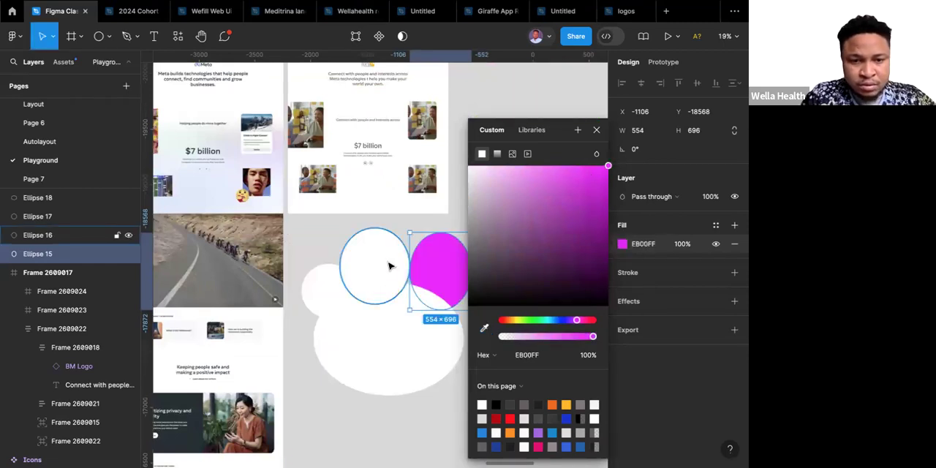
Fill the upper-middle ellipse with the bright green 00FFB2.
{"action": "left_click", "coordinate": [389, 266]}
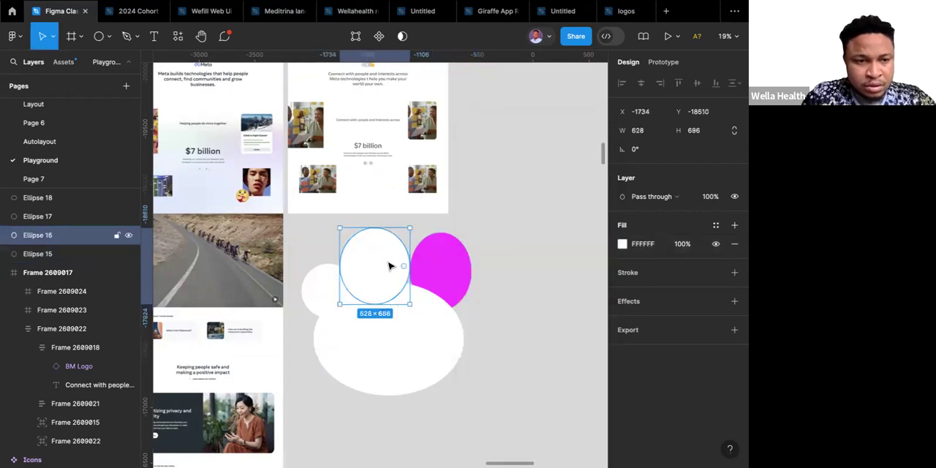
{"action": "left_click", "coordinate": [622, 245]}
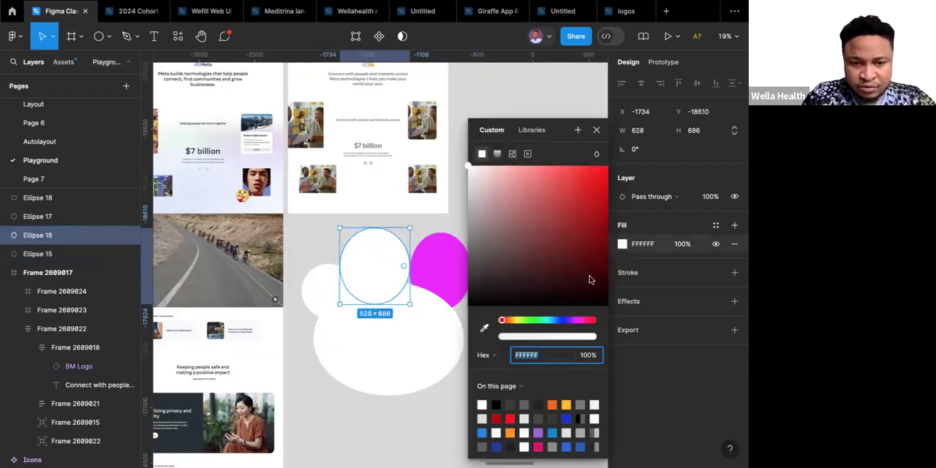
{"action": "left_click", "coordinate": [543, 320]}
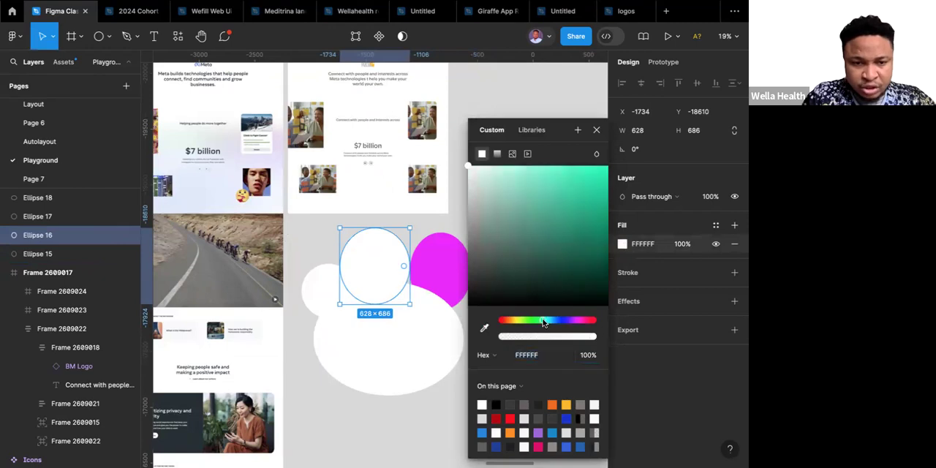
{"action": "left_click", "coordinate": [573, 174]}
{"action": "left_click_drag", "start_coordinate": [611, 171], "coordinate": [610, 171]}
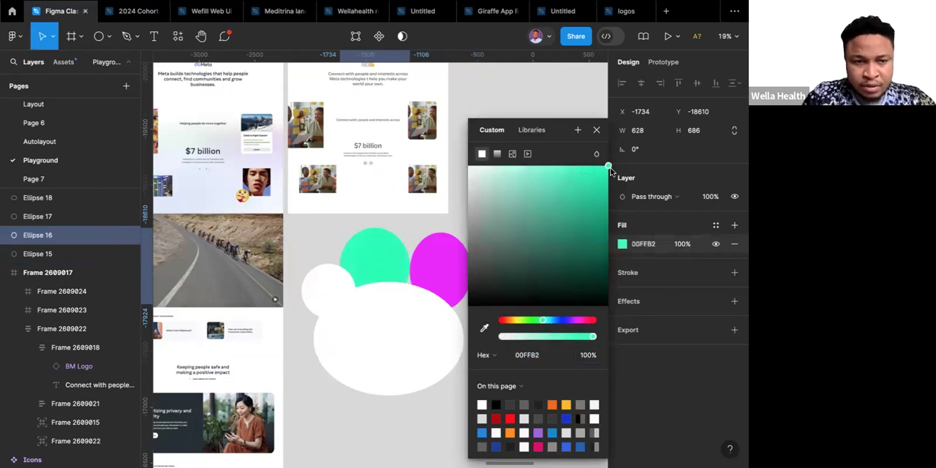
Fill the small leftmost circle with the blue 4A65F1.
{"action": "left_click", "coordinate": [326, 293]}
{"action": "scroll", "coordinate": [325, 292], "scroll_direction": "up", "scroll_amount": 3}
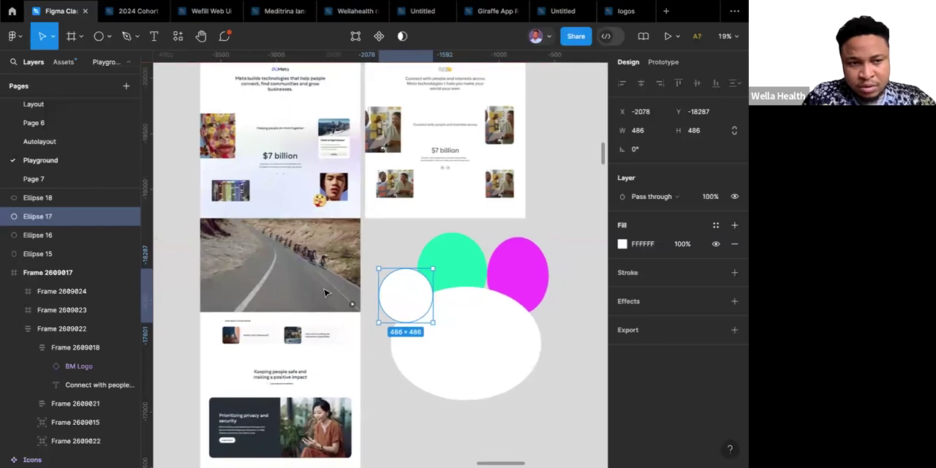
{"action": "scroll", "coordinate": [325, 292], "scroll_direction": "right", "scroll_amount": 2}
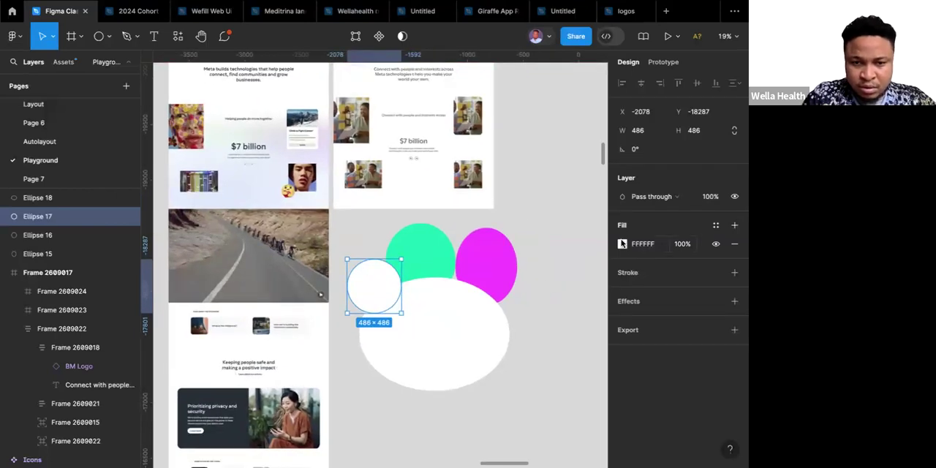
{"action": "left_click", "coordinate": [622, 243]}
{"action": "left_click", "coordinate": [559, 321]}
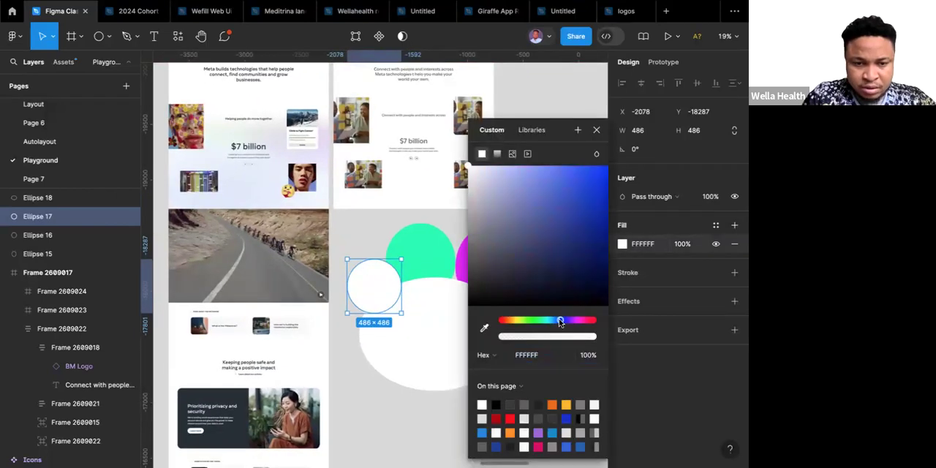
{"action": "left_click", "coordinate": [564, 174]}
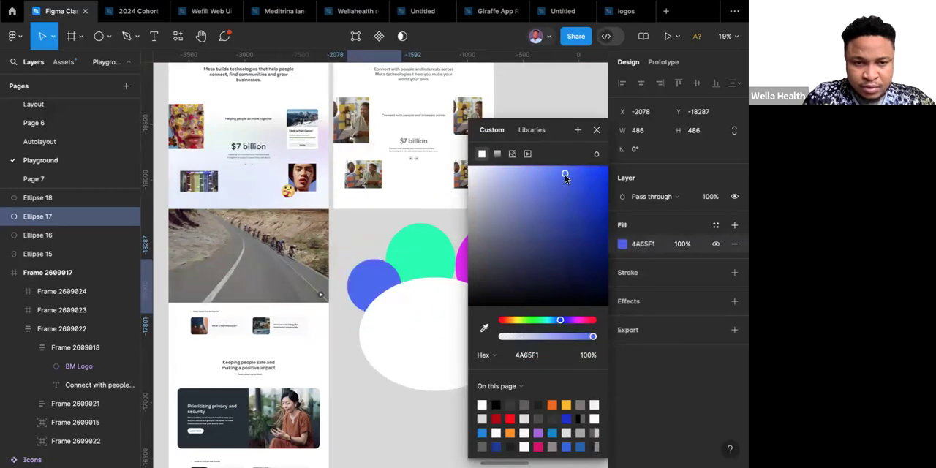
Lighten the leftmost circle's blue fill to 6981FF and fill the large lower ellipse with the purple AB5FF7.
{"action": "left_click_drag", "start_coordinate": [551, 168], "coordinate": [551, 165]}
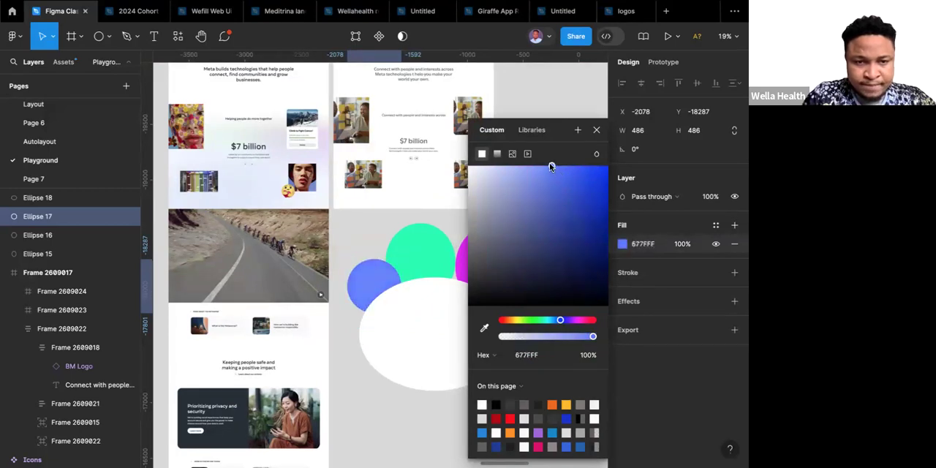
{"action": "left_click", "coordinate": [435, 323]}
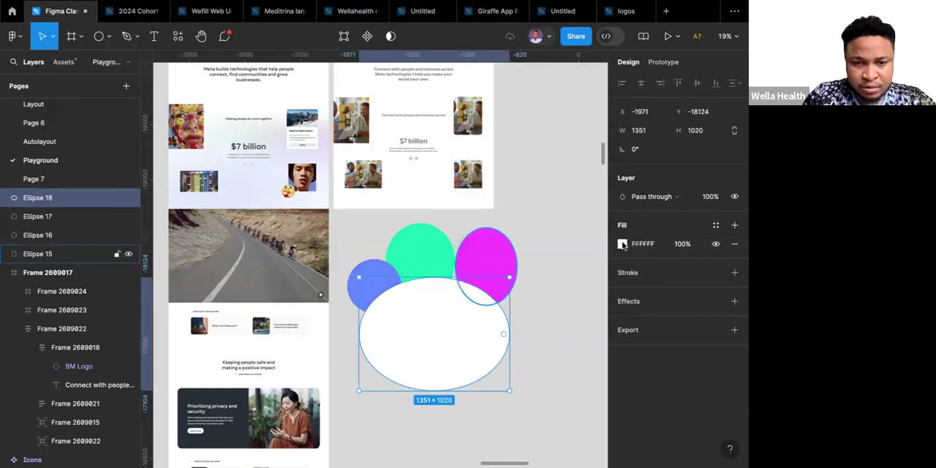
{"action": "left_click", "coordinate": [622, 244]}
{"action": "key", "text": "Escape"}
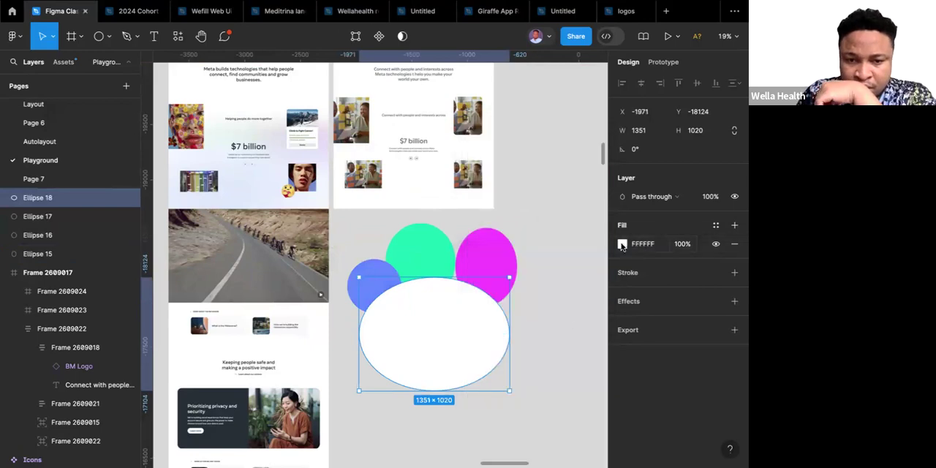
{"action": "left_click", "coordinate": [622, 244]}
{"action": "left_click", "coordinate": [573, 320]}
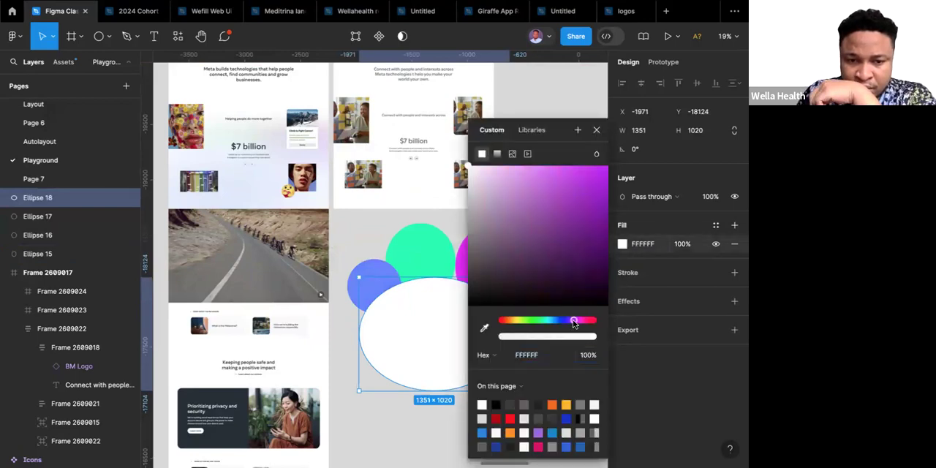
{"action": "left_click", "coordinate": [570, 321]}
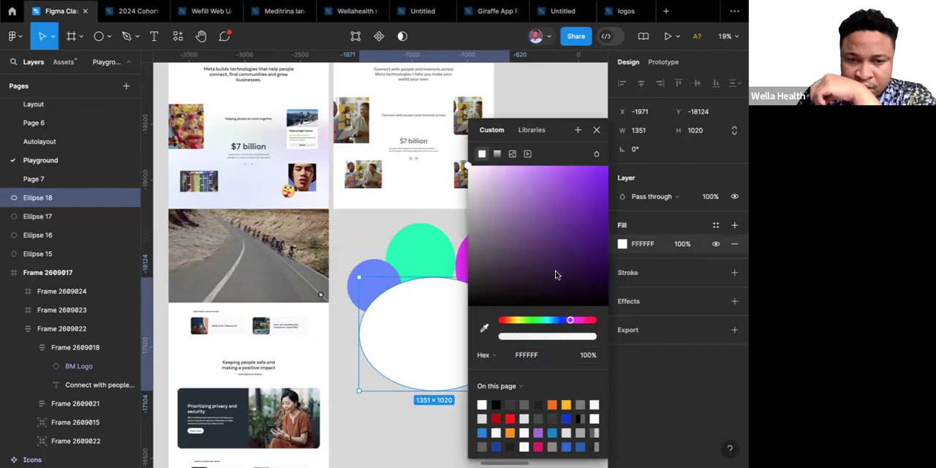
{"action": "left_click", "coordinate": [553, 171]}
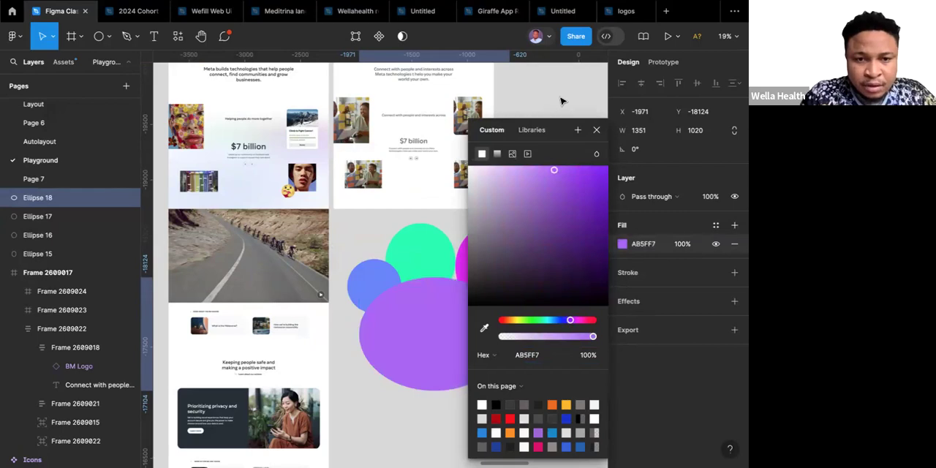
{"action": "left_click", "coordinate": [561, 100]}
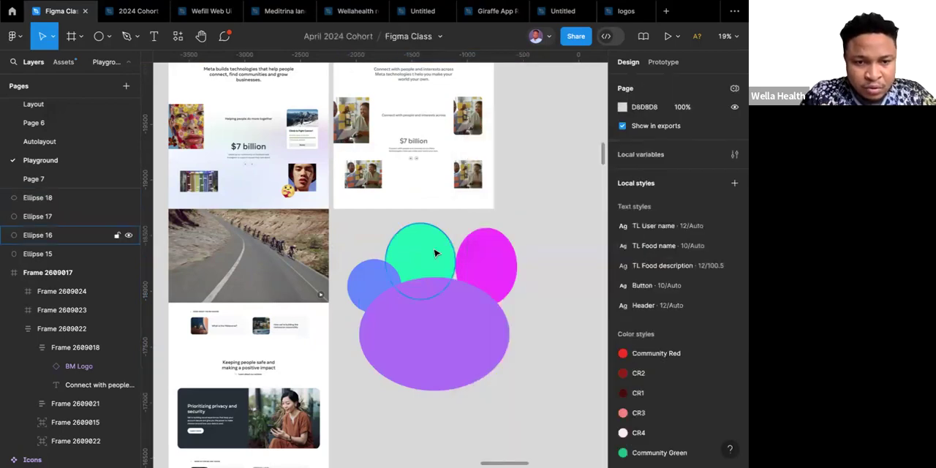
Group the four coloured ellipses together.
{"action": "scroll", "coordinate": [434, 255], "scroll_direction": "down", "scroll_amount": 3}
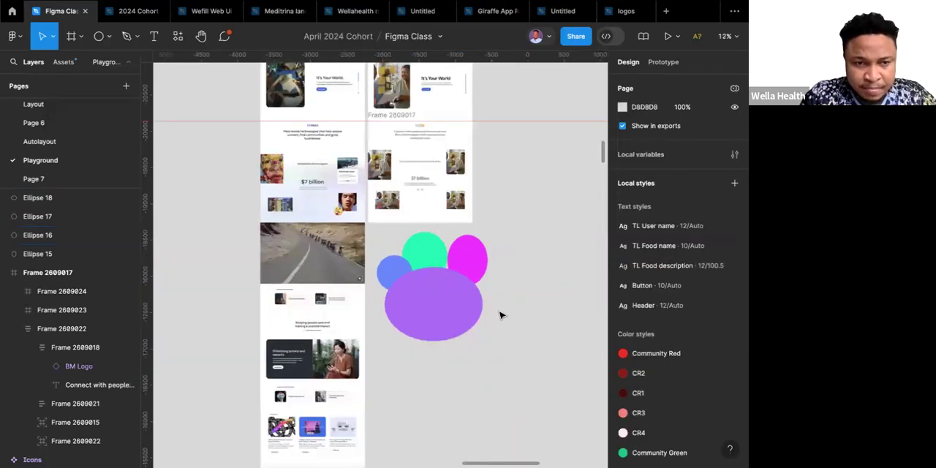
{"action": "left_click_drag", "start_coordinate": [511, 347], "coordinate": [393, 253]}
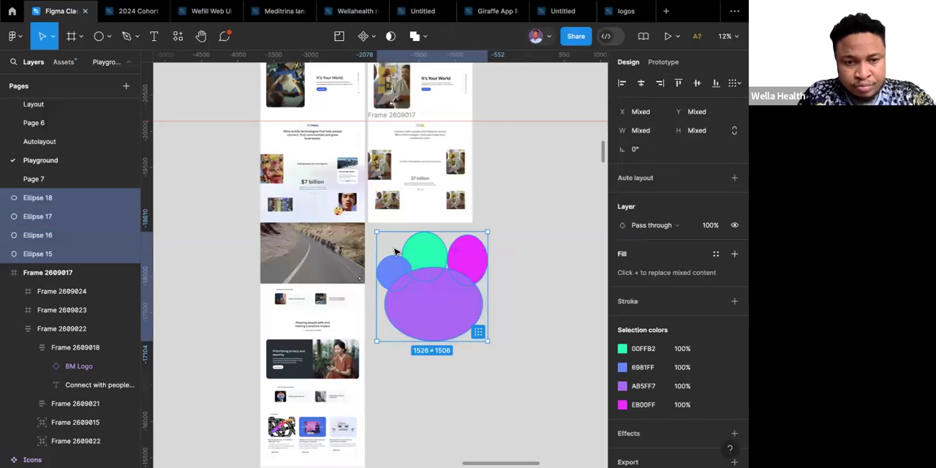
{"action": "key", "text": "ctrl+g"}
Apply a layer blur effect of 500 to the ellipse group.
{"action": "scroll", "coordinate": [708, 323], "scroll_direction": "down", "scroll_amount": 2}
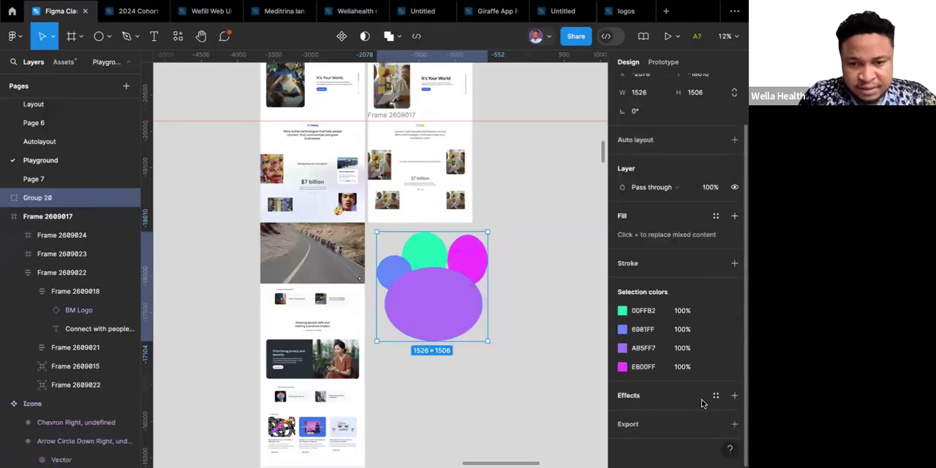
{"action": "left_click", "coordinate": [735, 397]}
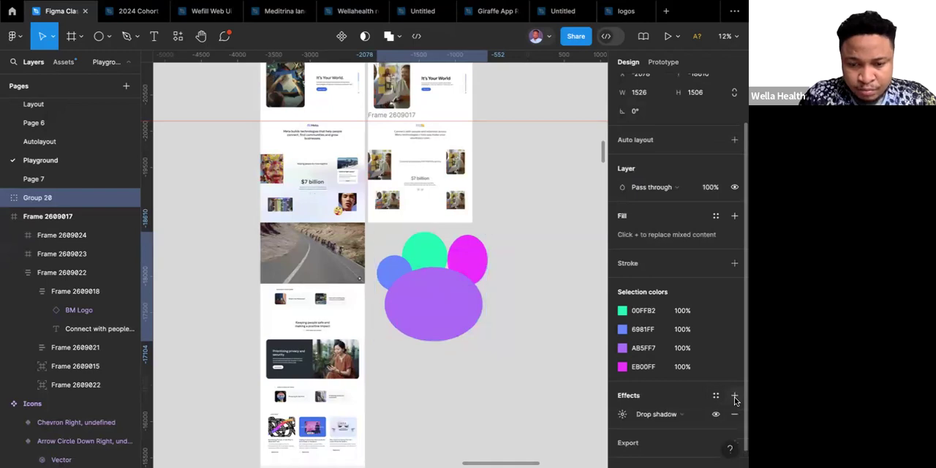
{"action": "left_click", "coordinate": [698, 416]}
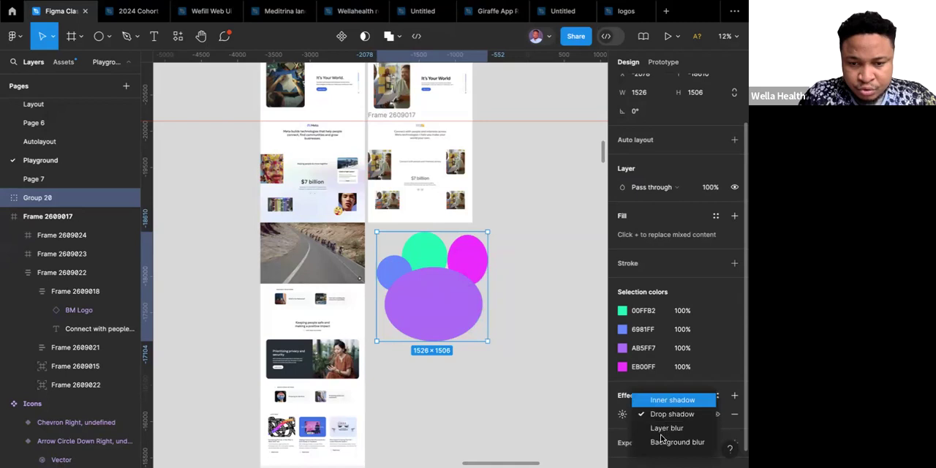
{"action": "left_click", "coordinate": [665, 430]}
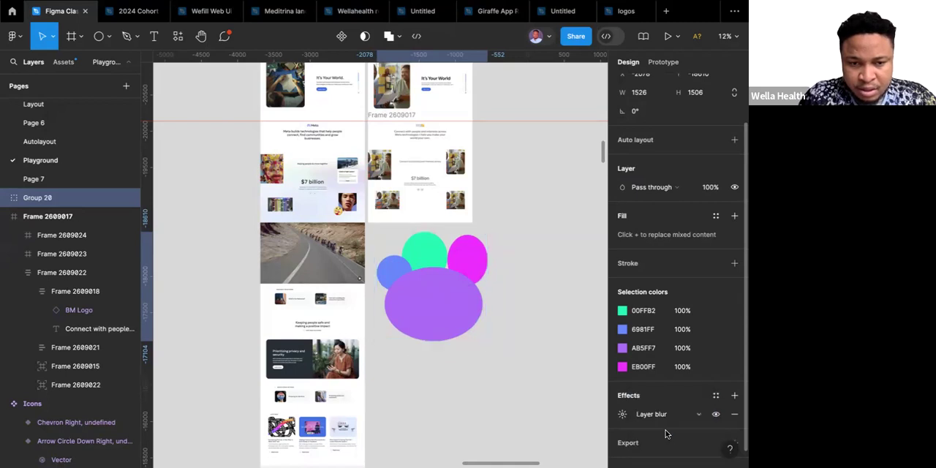
{"action": "left_click", "coordinate": [622, 415]}
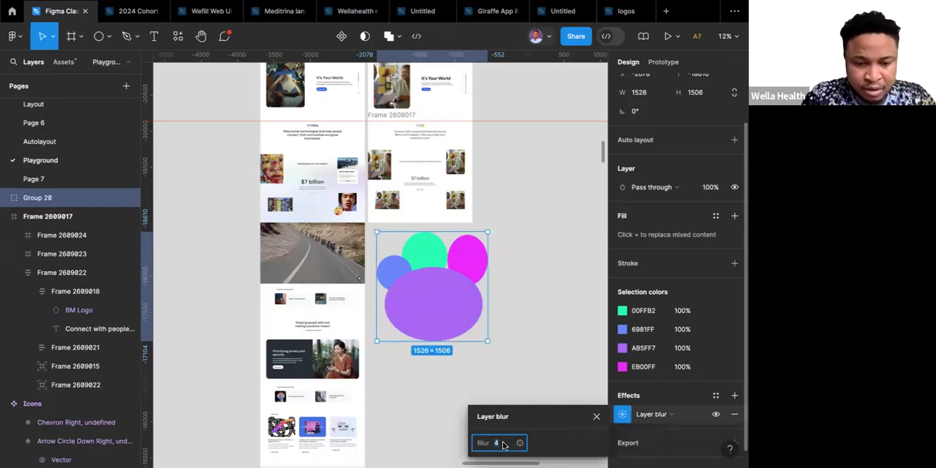
{"action": "type", "text": "500"}
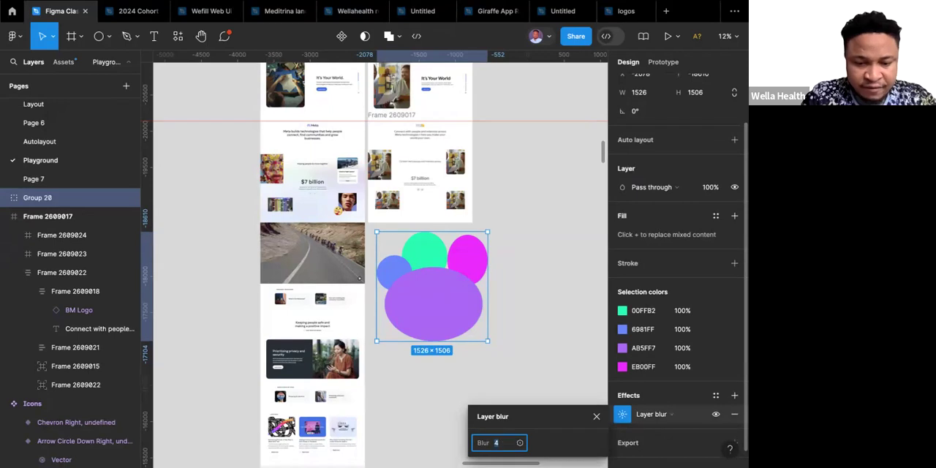
{"action": "key", "text": "Return"}
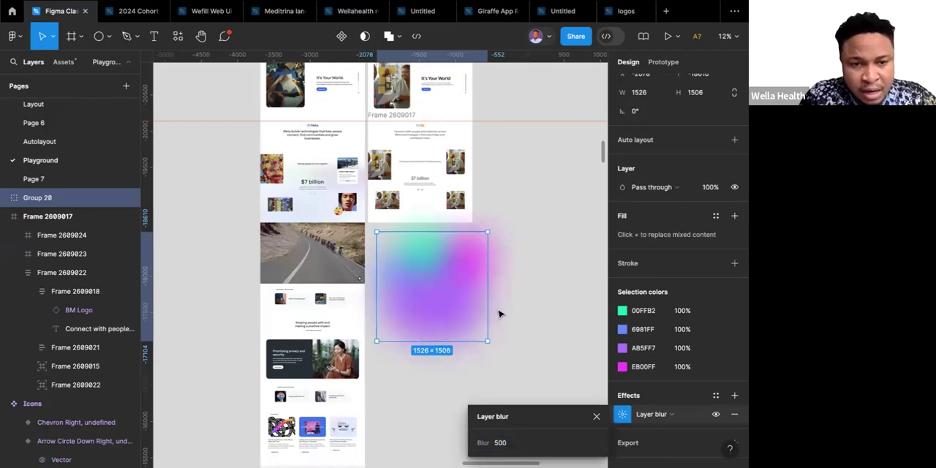
Shift the blurred group slightly down and away from the frames, and set its layer opacity to 20%.
{"action": "scroll", "coordinate": [500, 313], "scroll_direction": "up", "scroll_amount": 1}
{"action": "scroll", "coordinate": [499, 313], "scroll_direction": "right", "scroll_amount": 1}
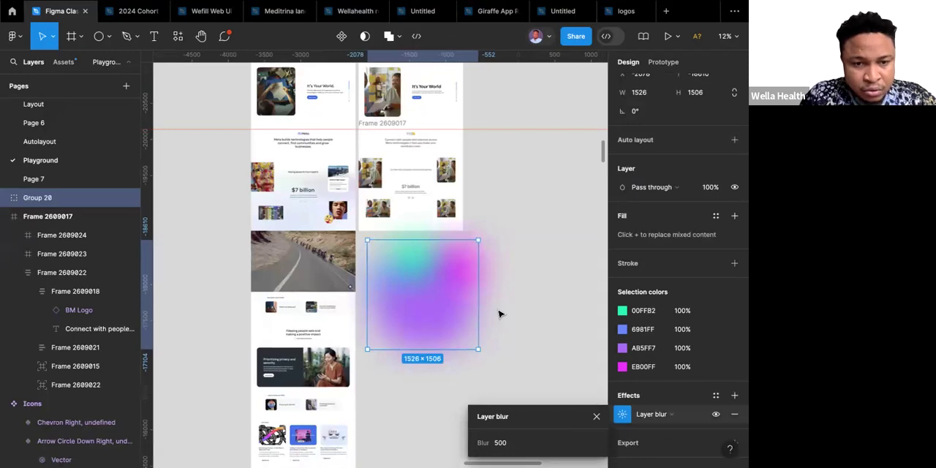
{"action": "left_click_drag", "start_coordinate": [445, 297], "coordinate": [452, 304]}
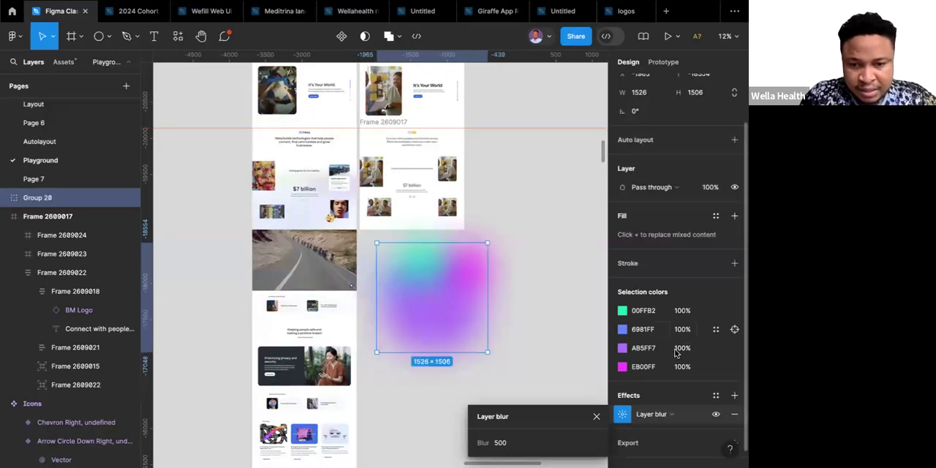
{"action": "scroll", "coordinate": [675, 207], "scroll_direction": "up", "scroll_amount": 3}
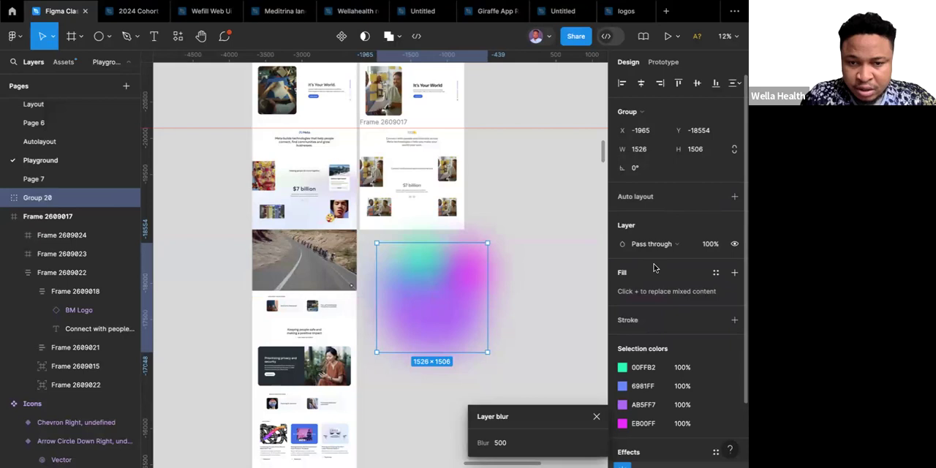
{"action": "left_click", "coordinate": [716, 247]}
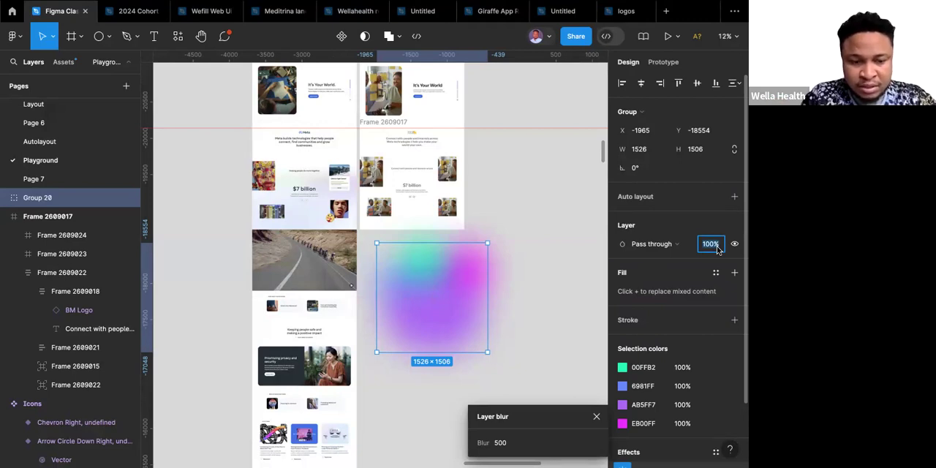
{"action": "type", "text": "20"}
{"action": "key", "text": "Return"}
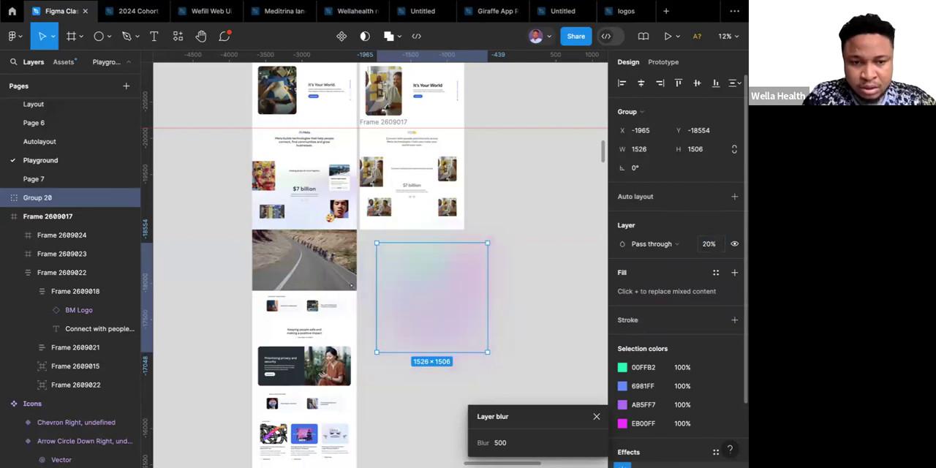
Move the blurred group into the lower part of the recreated "$7 billion" frame, at X -27, Y 601.
{"action": "left_click_drag", "start_coordinate": [418, 302], "coordinate": [412, 232]}
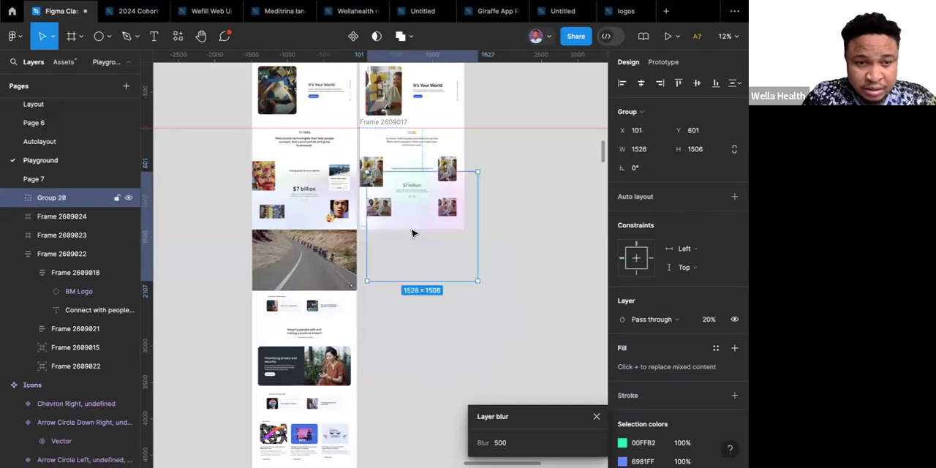
{"action": "scroll", "coordinate": [414, 233], "scroll_direction": "up", "scroll_amount": 1}
{"action": "scroll", "coordinate": [413, 233], "scroll_direction": "left", "scroll_amount": 1}
{"action": "left_click_drag", "start_coordinate": [436, 251], "coordinate": [427, 251]}
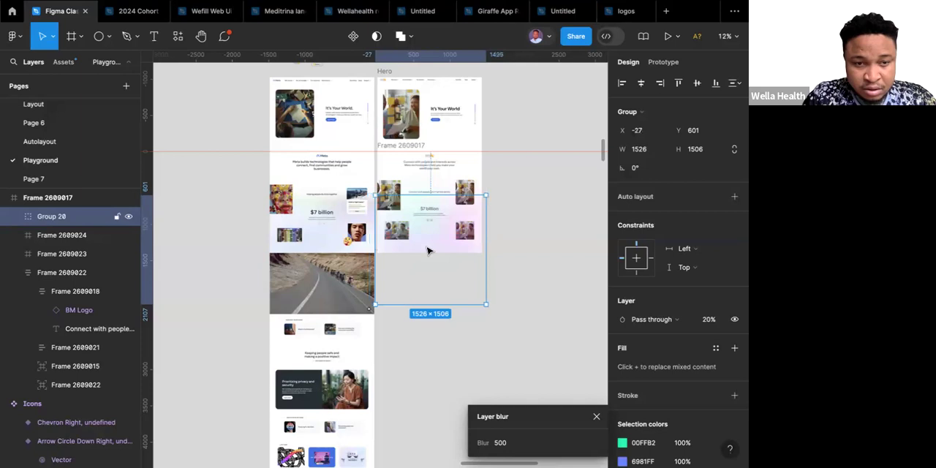
{"action": "left_click", "coordinate": [506, 243]}
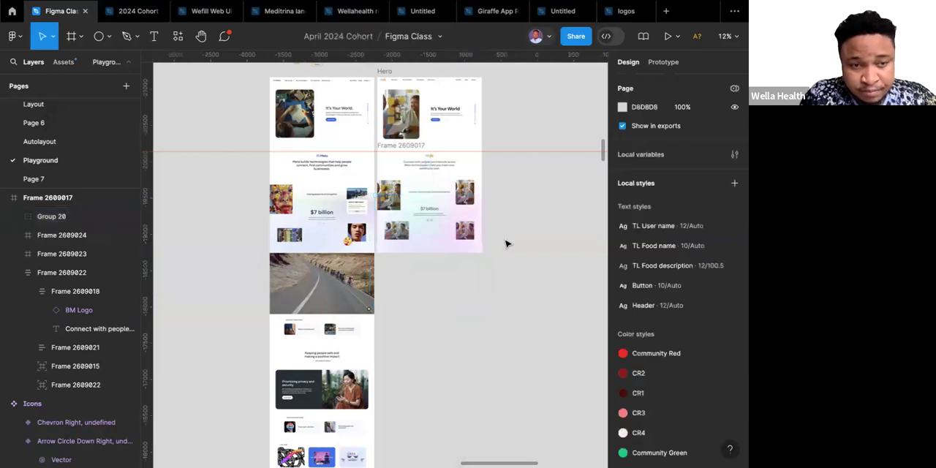
Send the blurred ellipse group to the back of the "$7 billion" frame, behind its images and text.
{"action": "double_click", "coordinate": [434, 247]}
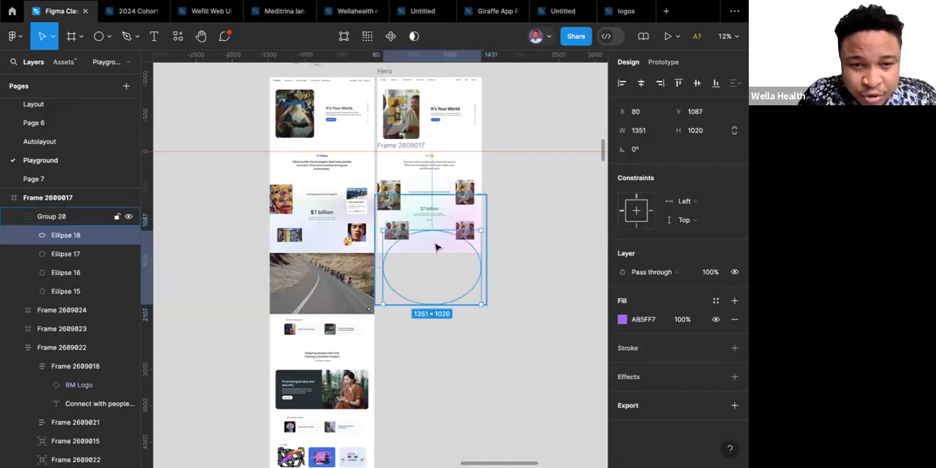
{"action": "left_click", "coordinate": [515, 220]}
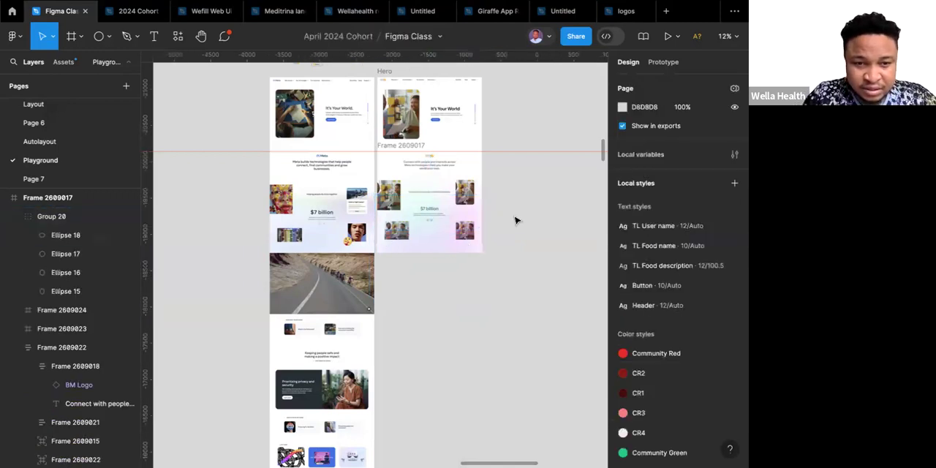
{"action": "left_click", "coordinate": [435, 247]}
{"action": "right_click", "coordinate": [434, 245]}
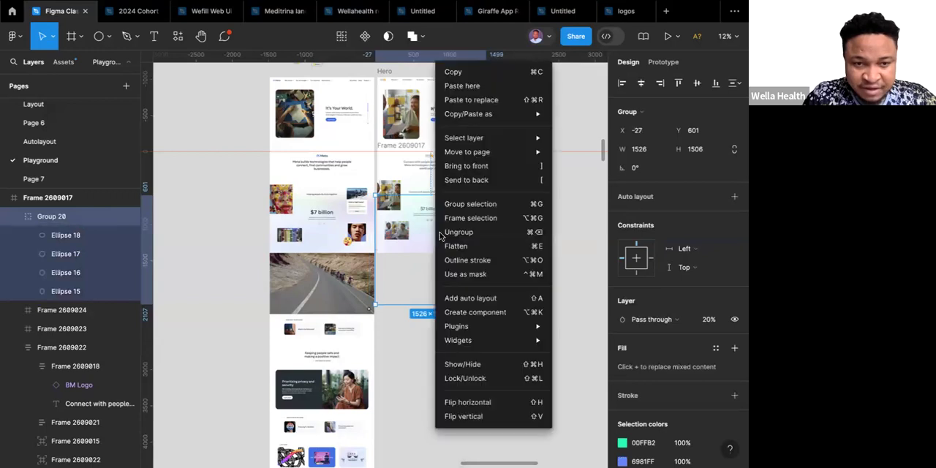
{"action": "left_click", "coordinate": [475, 181]}
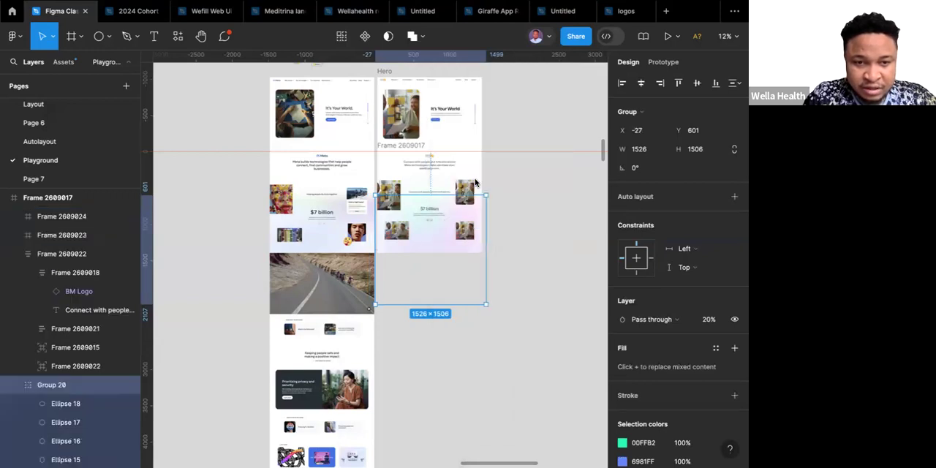
{"action": "left_click", "coordinate": [522, 233]}
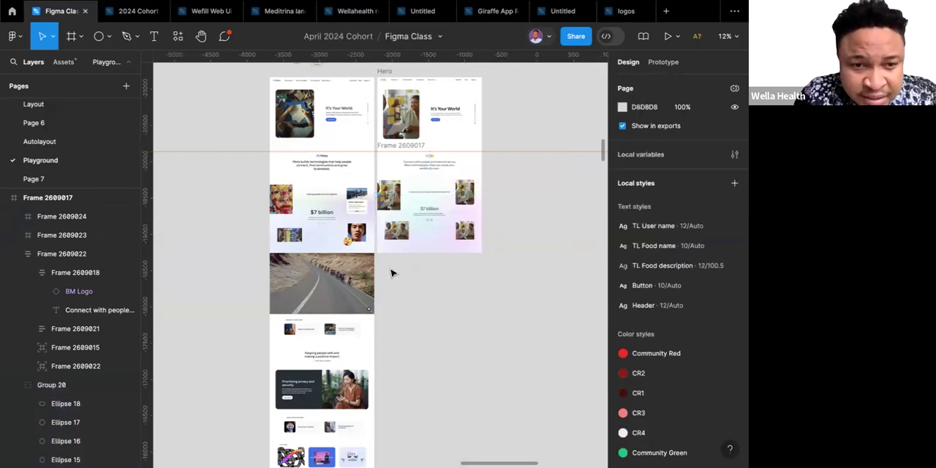
Compare the recreated hero and "$7 billion" sections with the reference homepage and its following sections.
{"action": "scroll", "coordinate": [351, 333], "scroll_direction": "down", "scroll_amount": 2}
{"action": "scroll", "coordinate": [351, 331], "scroll_direction": "up", "scroll_amount": 1}
{"action": "scroll", "coordinate": [351, 331], "scroll_direction": "right", "scroll_amount": 1}
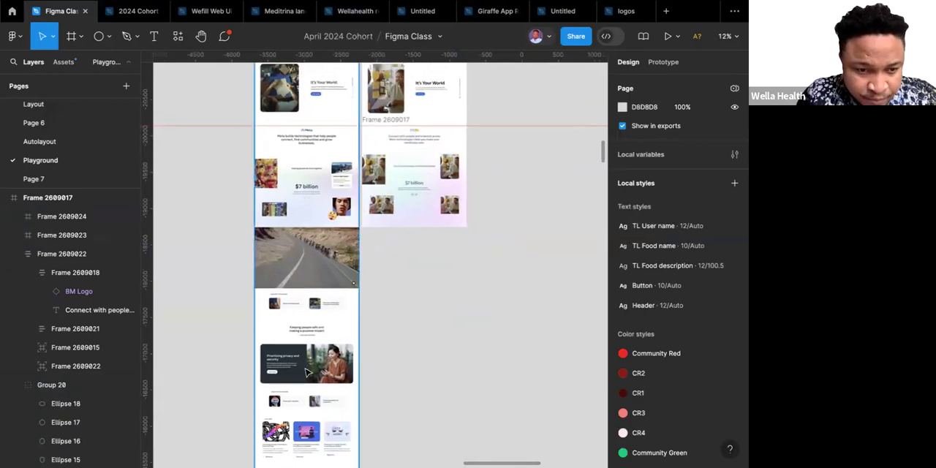
{"action": "scroll", "coordinate": [307, 369], "scroll_direction": "down", "scroll_amount": 1}
{"action": "scroll", "coordinate": [307, 369], "scroll_direction": "right", "scroll_amount": 1}
{"action": "scroll", "coordinate": [307, 373], "scroll_direction": "up", "scroll_amount": 2}
{"action": "scroll", "coordinate": [307, 372], "scroll_direction": "right", "scroll_amount": 1}
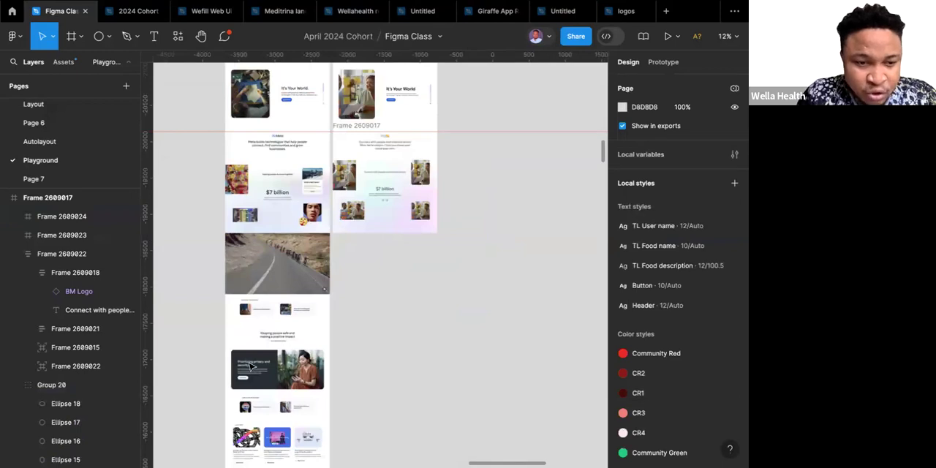
{"action": "scroll", "coordinate": [299, 376], "scroll_direction": "up", "scroll_amount": 1}
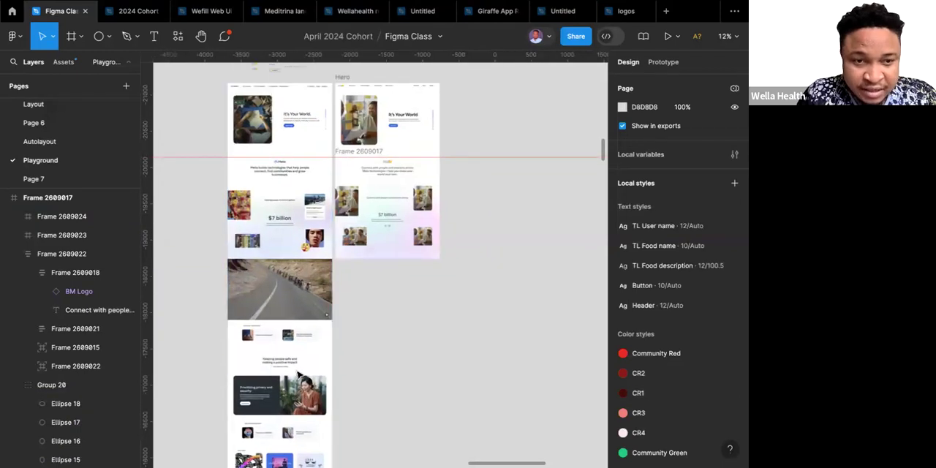
Rename the recreated "$7 billion" section's frame as "About us".
{"action": "left_click", "coordinate": [346, 78]}
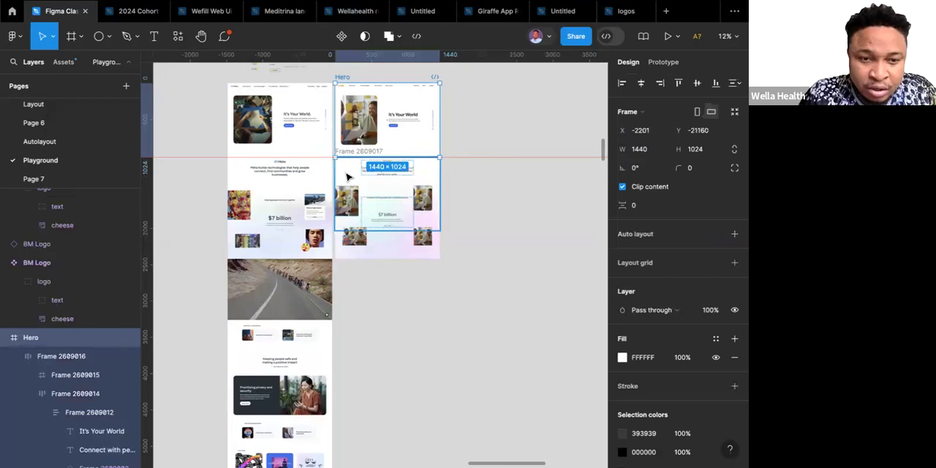
{"action": "left_click", "coordinate": [373, 151]}
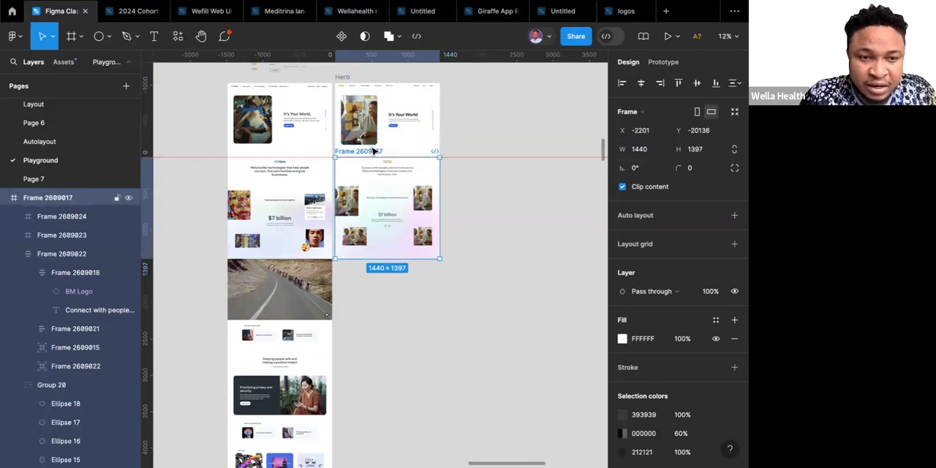
{"action": "double_click", "coordinate": [373, 151]}
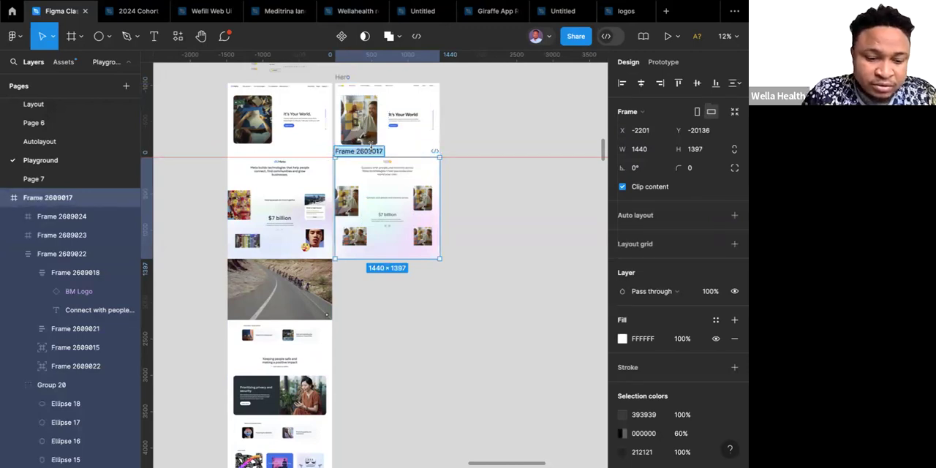
{"action": "type", "text": "About"}
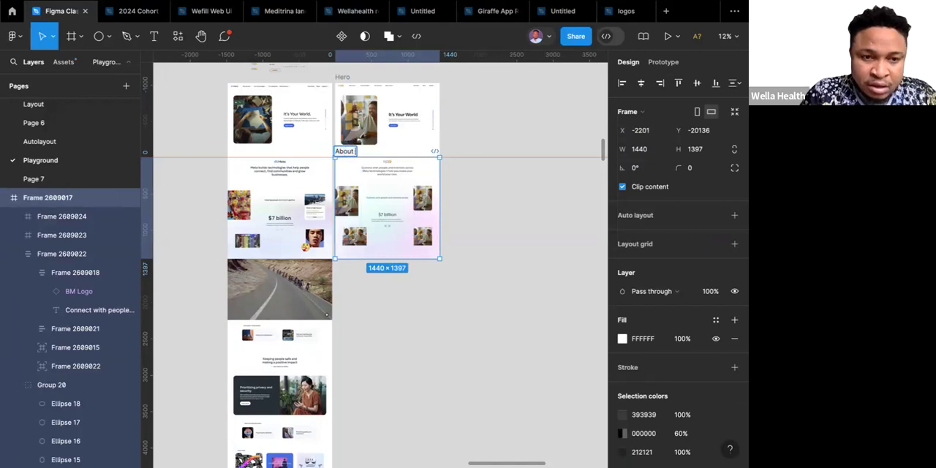
{"action": "type", "text": " us"}
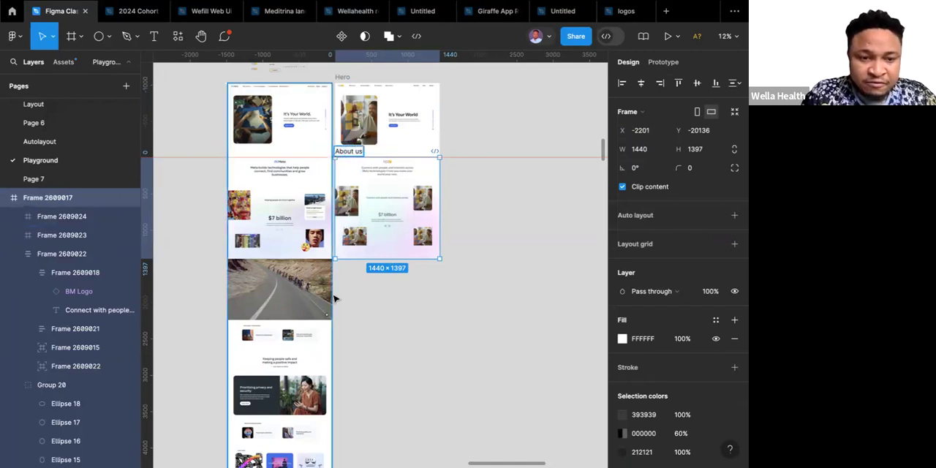
{"action": "scroll", "coordinate": [296, 351], "scroll_direction": "down", "scroll_amount": 3}
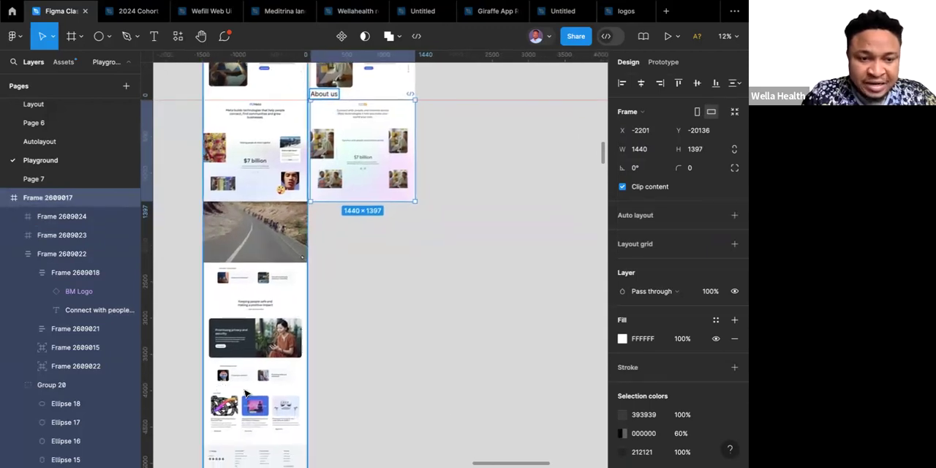
{"action": "scroll", "coordinate": [270, 384], "scroll_direction": "down", "scroll_amount": 5}
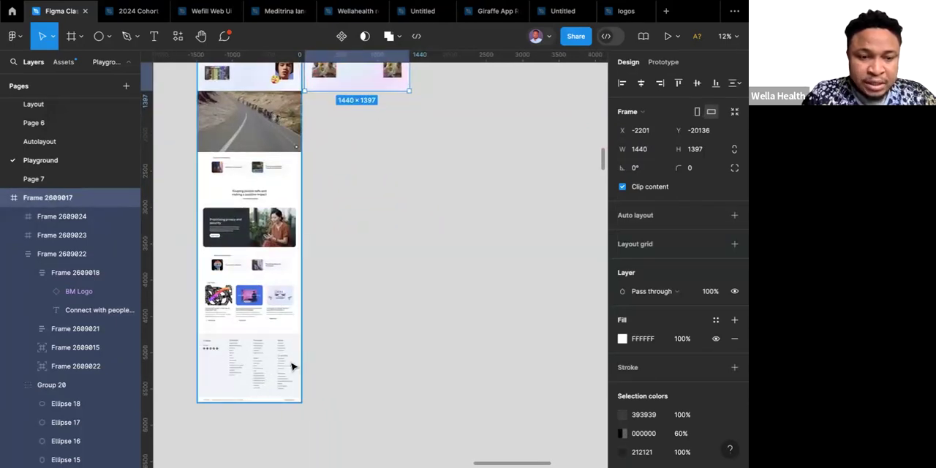
{"action": "scroll", "coordinate": [265, 361], "scroll_direction": "up", "scroll_amount": 5}
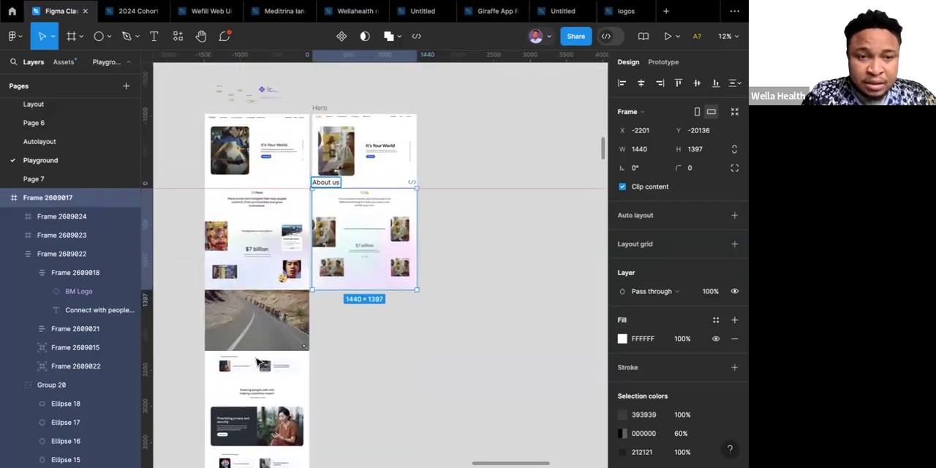
{"action": "scroll", "coordinate": [258, 361], "scroll_direction": "up", "scroll_amount": 1}
{"action": "left_click", "coordinate": [437, 154]}
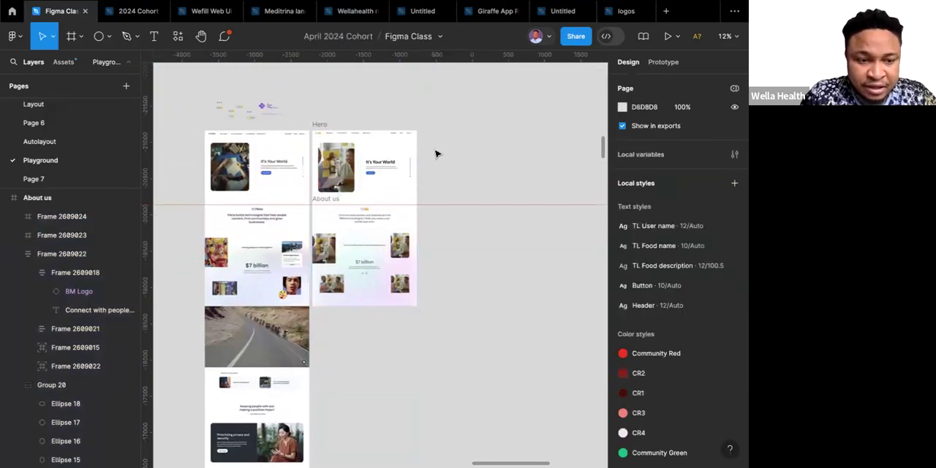
Wrap the Hero and About us frames together in a vertical auto layout, and delete the horizontal ruler guide crossing the canvas.
{"action": "left_click", "coordinate": [322, 125]}
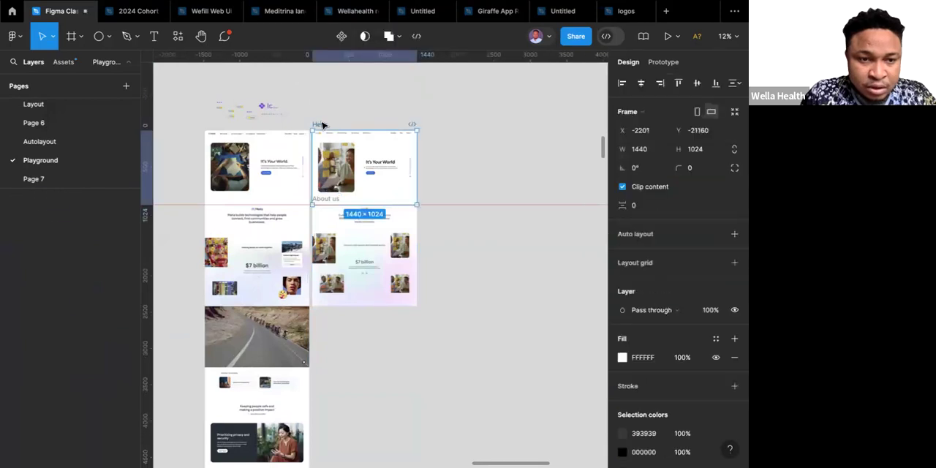
{"action": "left_click", "coordinate": [326, 201], "text": "shift"}
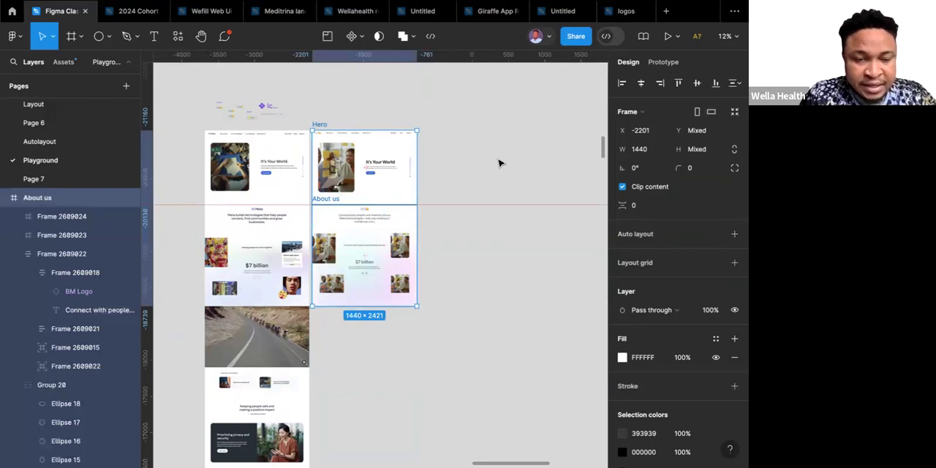
{"action": "key", "text": "shift+a"}
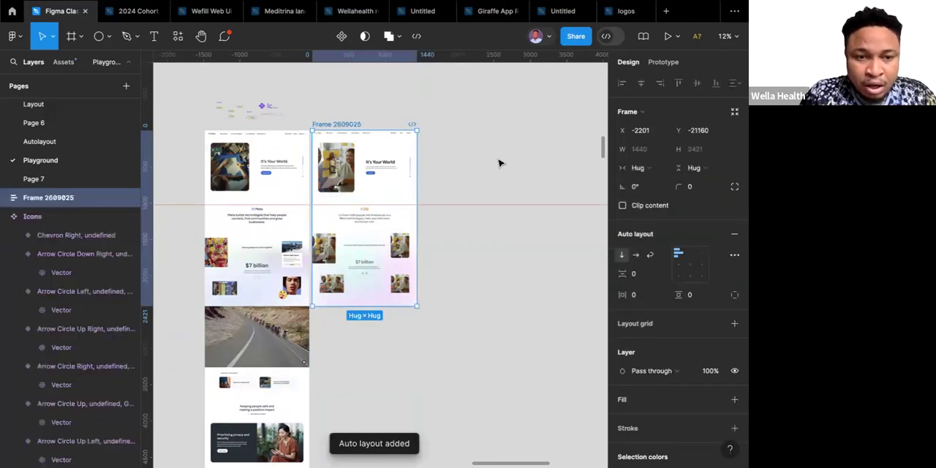
{"action": "left_click", "coordinate": [499, 162]}
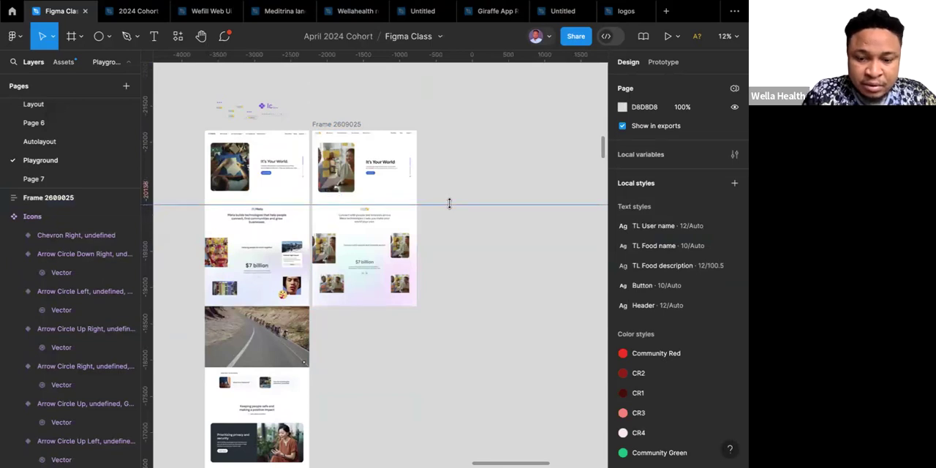
{"action": "key", "text": "Delete"}
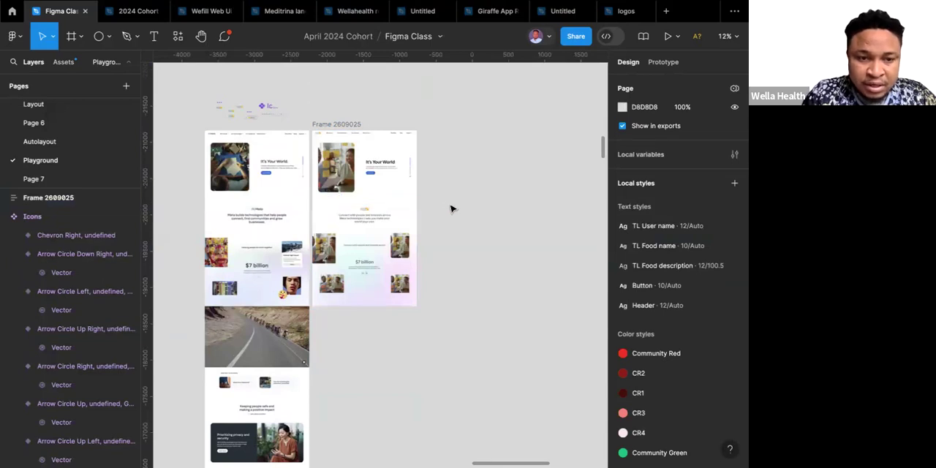
Rename the auto layout frame holding the Hero and About us sections as "Home Page".
{"action": "left_click", "coordinate": [340, 125]}
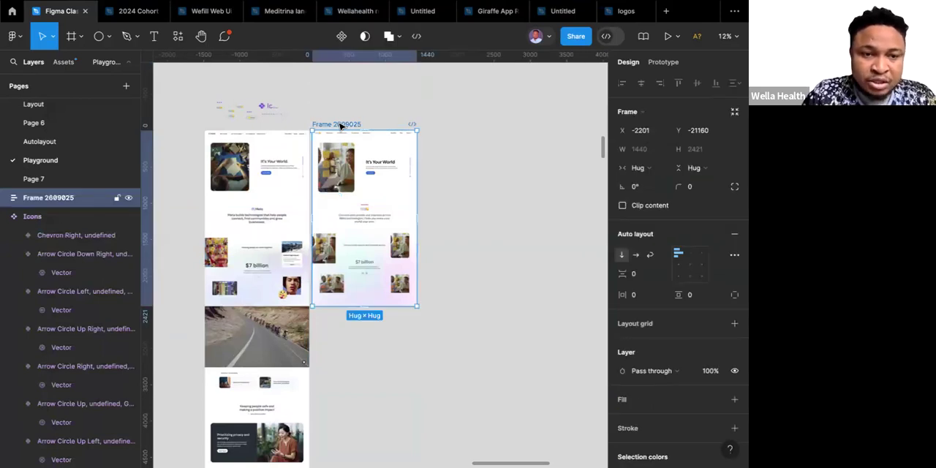
{"action": "double_click", "coordinate": [340, 125]}
{"action": "type", "text": "Home Page"}
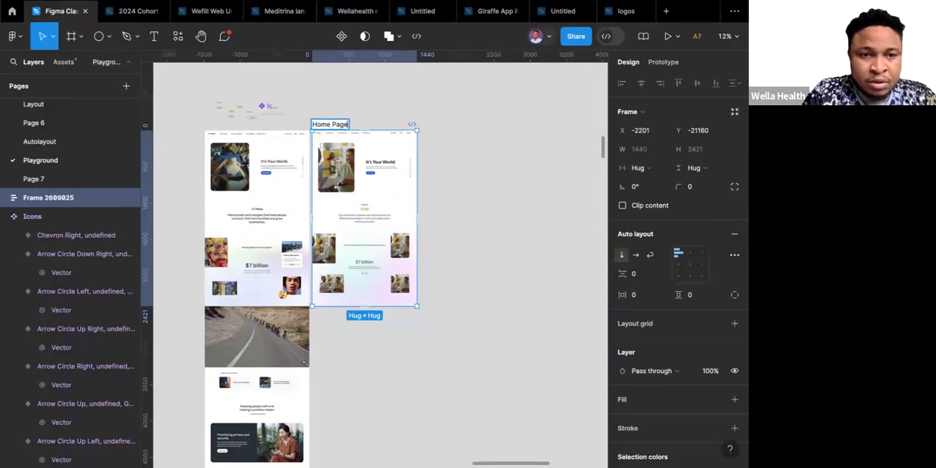
{"action": "left_click", "coordinate": [466, 134]}
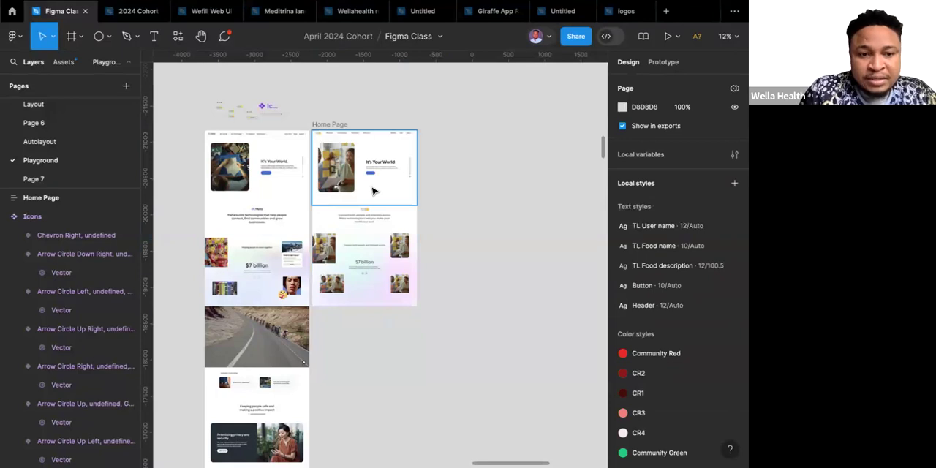
Examine the Hero and About us sections inside the Home Page frame, and compare them with the reference homepage's remaining sections.
{"action": "left_click", "coordinate": [365, 222]}
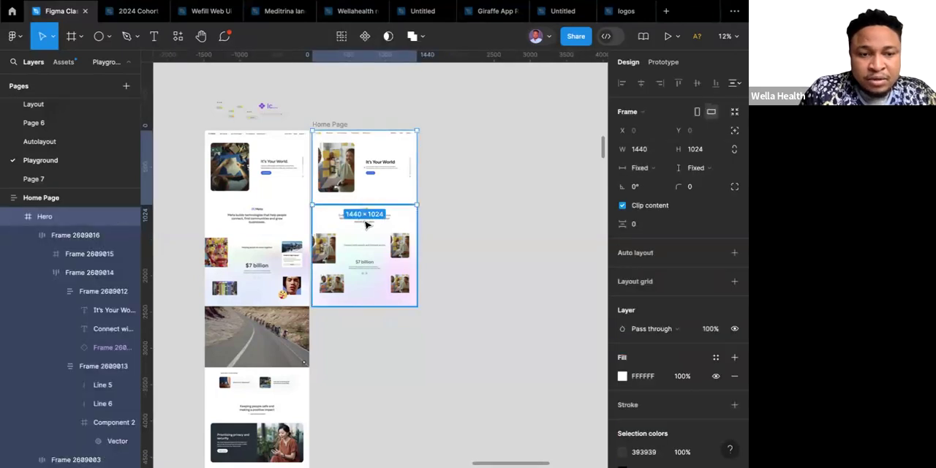
{"action": "key", "text": "Tab"}
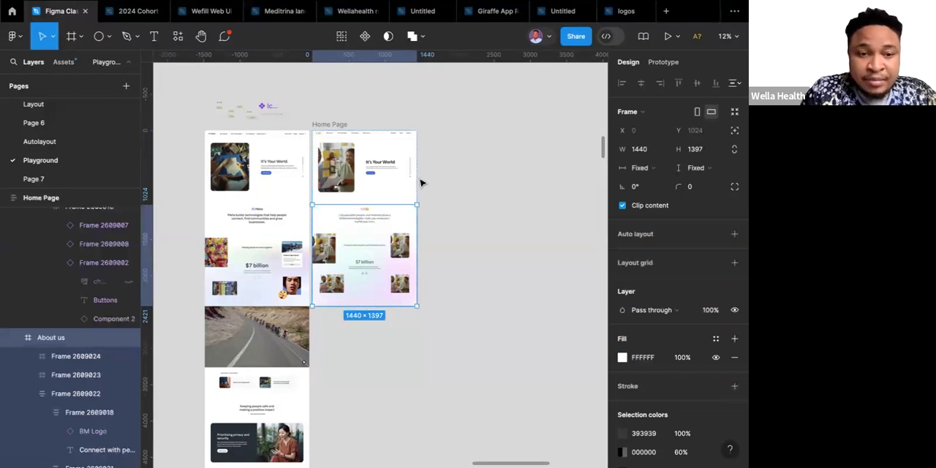
{"action": "scroll", "coordinate": [420, 183], "scroll_direction": "down", "scroll_amount": 2}
{"action": "scroll", "coordinate": [420, 183], "scroll_direction": "down", "scroll_amount": 1}
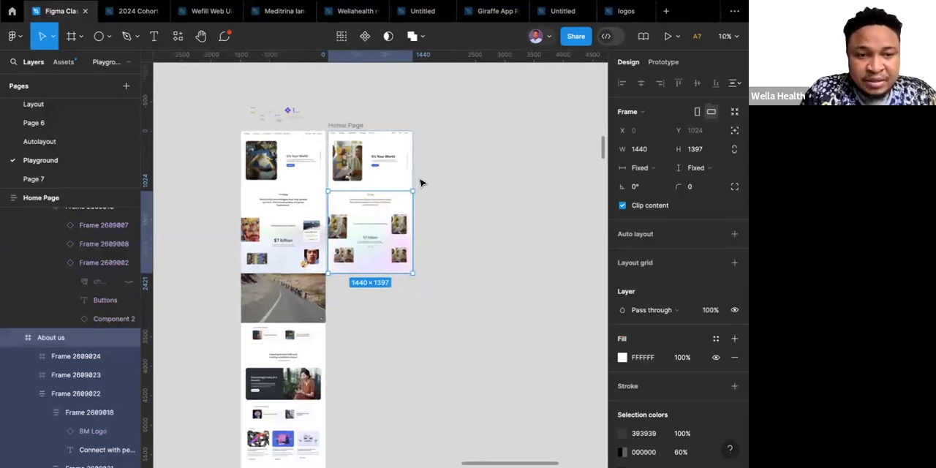
{"action": "left_click", "coordinate": [433, 184]}
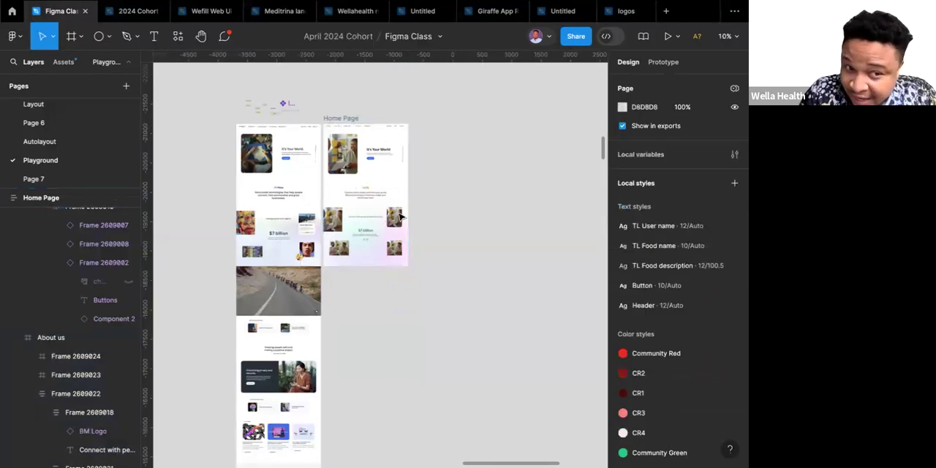
{"action": "scroll", "coordinate": [368, 214], "scroll_direction": "down", "scroll_amount": 3}
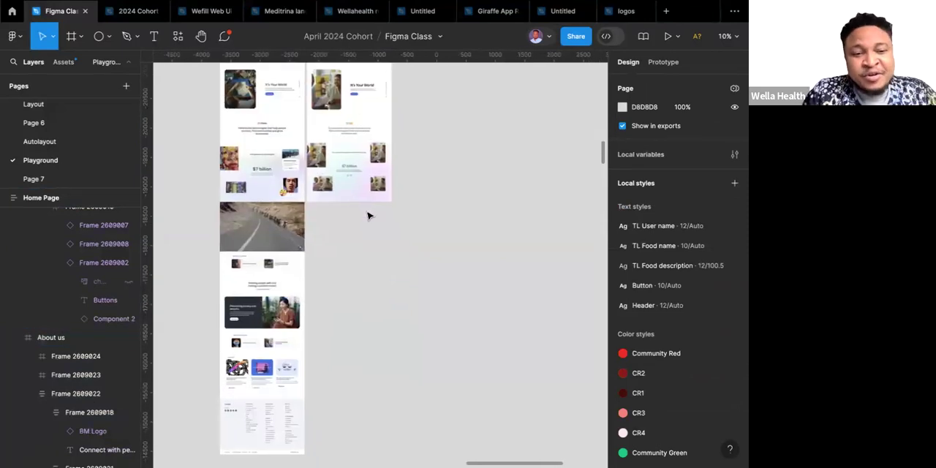
{"action": "scroll", "coordinate": [367, 212], "scroll_direction": "down", "scroll_amount": 1}
{"action": "scroll", "coordinate": [368, 212], "scroll_direction": "up", "scroll_amount": 3}
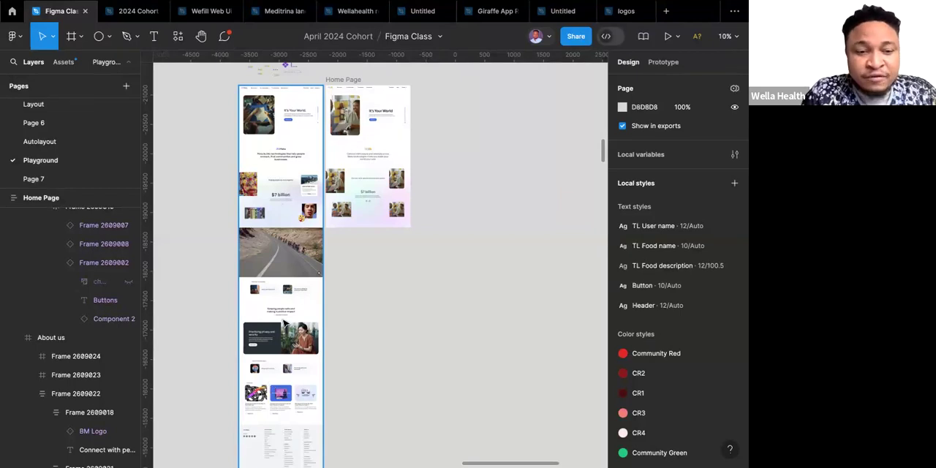
{"action": "scroll", "coordinate": [285, 322], "scroll_direction": "down", "scroll_amount": 2}
{"action": "scroll", "coordinate": [285, 322], "scroll_direction": "up", "scroll_amount": 3}
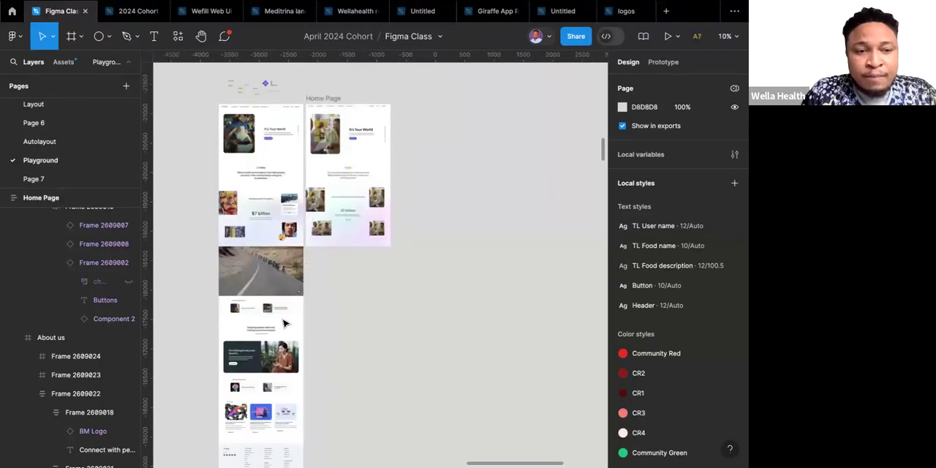
{"action": "scroll", "coordinate": [285, 323], "scroll_direction": "left", "scroll_amount": 1}
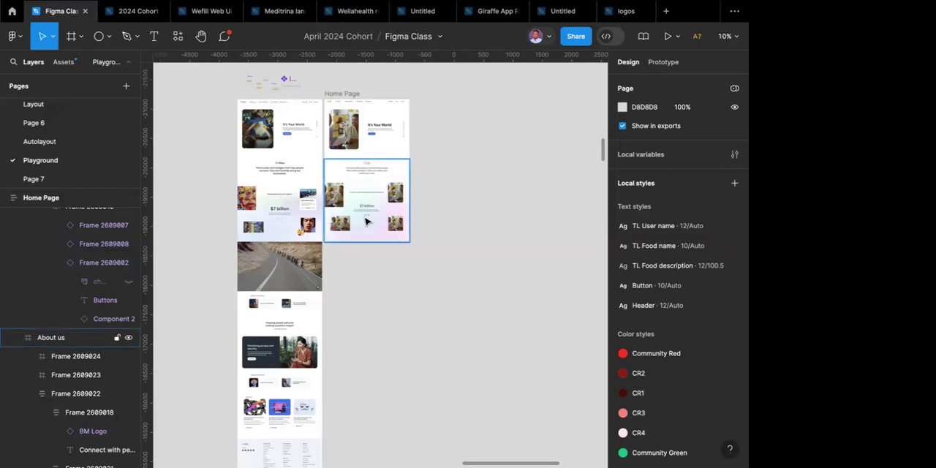
{"action": "scroll", "coordinate": [365, 222], "scroll_direction": "up", "scroll_amount": 10}
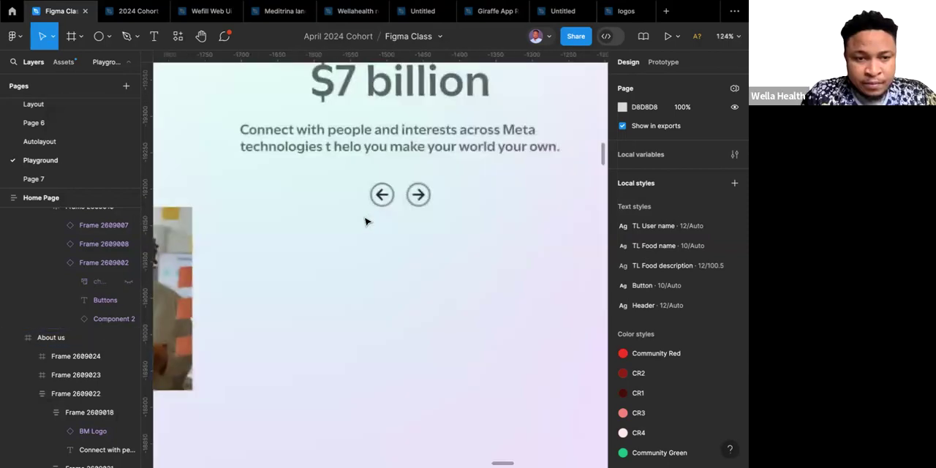
{"action": "scroll", "coordinate": [366, 222], "scroll_direction": "down", "scroll_amount": 5}
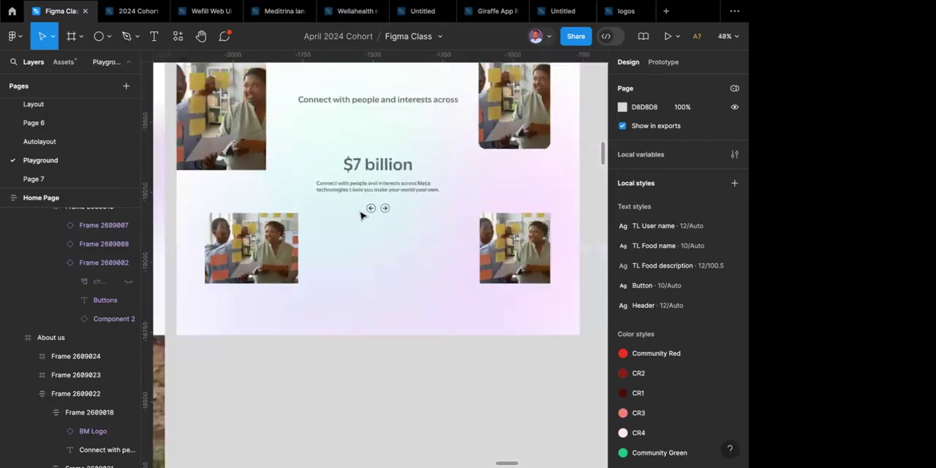
{"action": "scroll", "coordinate": [359, 131], "scroll_direction": "down", "scroll_amount": 5}
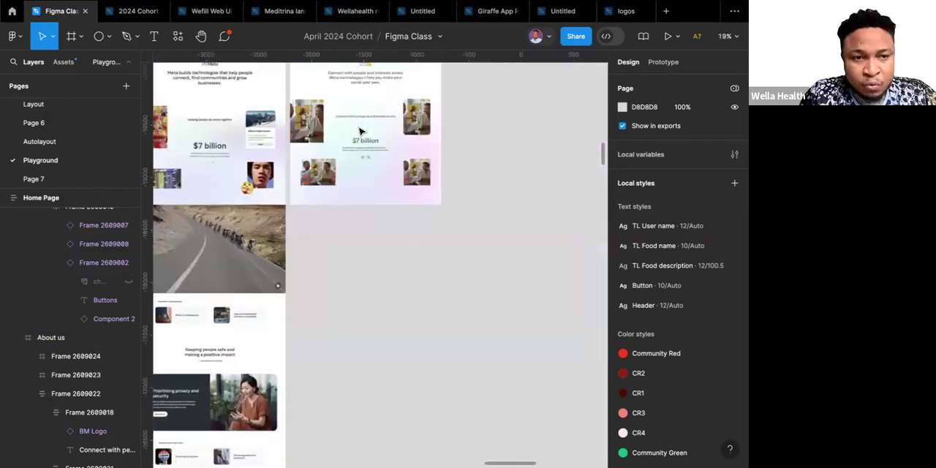
Duplicate the Arrow Circle Up Left icon from the Icons component set and place the copy below the set at X -2711, Y -21323.
{"action": "scroll", "coordinate": [359, 131], "scroll_direction": "up", "scroll_amount": 5}
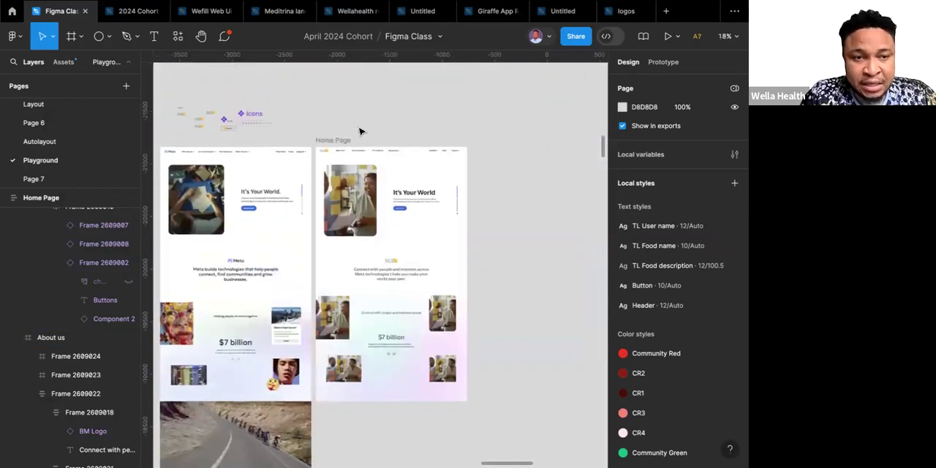
{"action": "scroll", "coordinate": [255, 131], "scroll_direction": "up", "scroll_amount": 10}
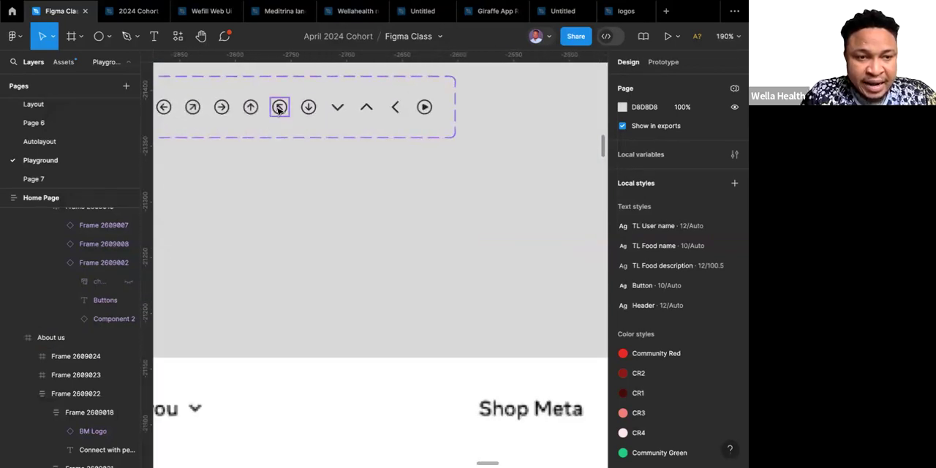
{"action": "left_click", "coordinate": [279, 109]}
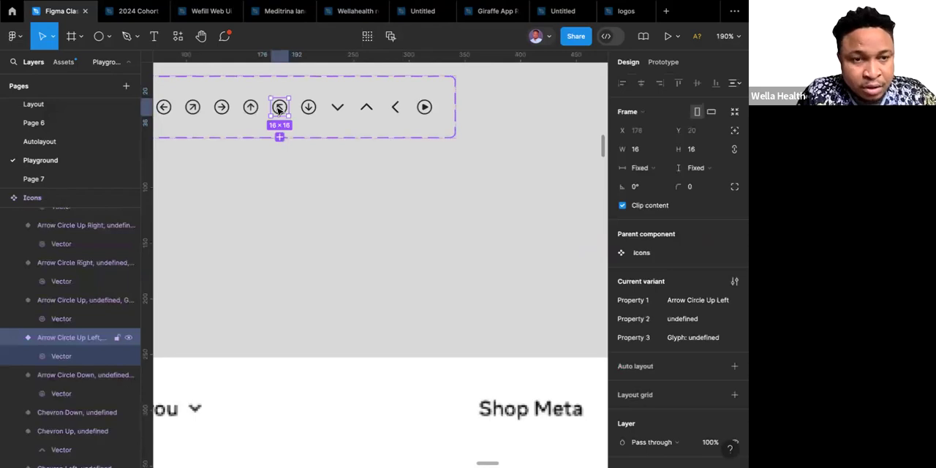
{"action": "key", "text": "ctrl+d"}
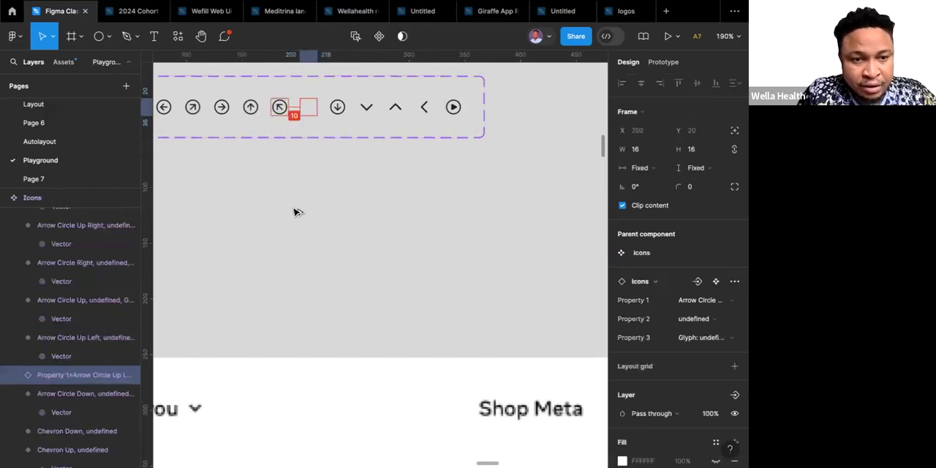
{"action": "left_click_drag", "start_coordinate": [294, 208], "coordinate": [342, 188]}
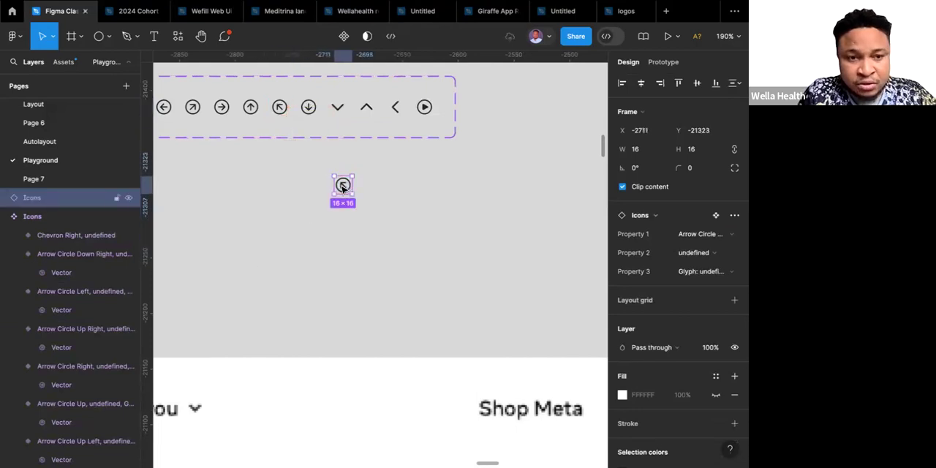
Detach the copied Arrow Circle Up Left icon from its main component.
{"action": "scroll", "coordinate": [341, 188], "scroll_direction": "up", "scroll_amount": 5}
{"action": "scroll", "coordinate": [341, 188], "scroll_direction": "up", "scroll_amount": 4}
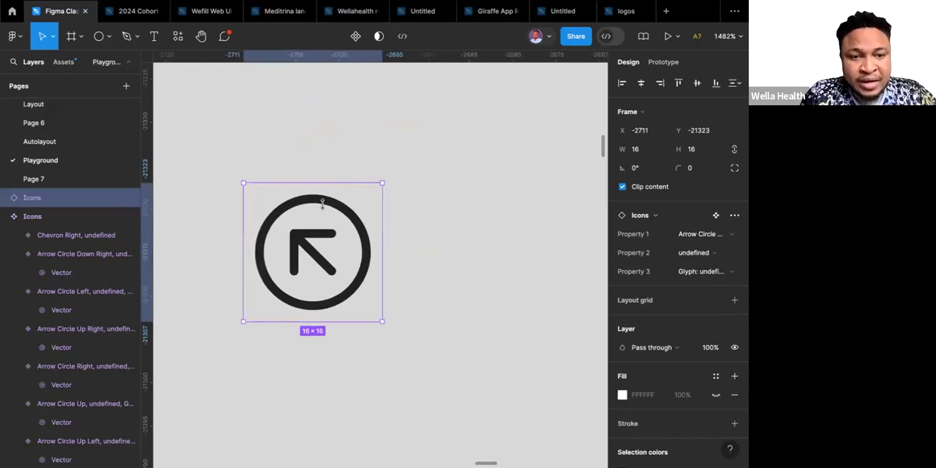
{"action": "right_click", "coordinate": [324, 212]}
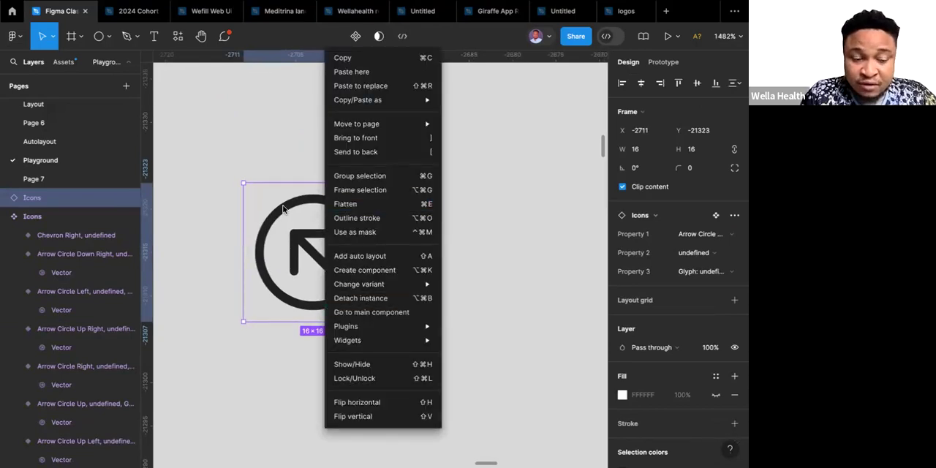
{"action": "left_click", "coordinate": [375, 300]}
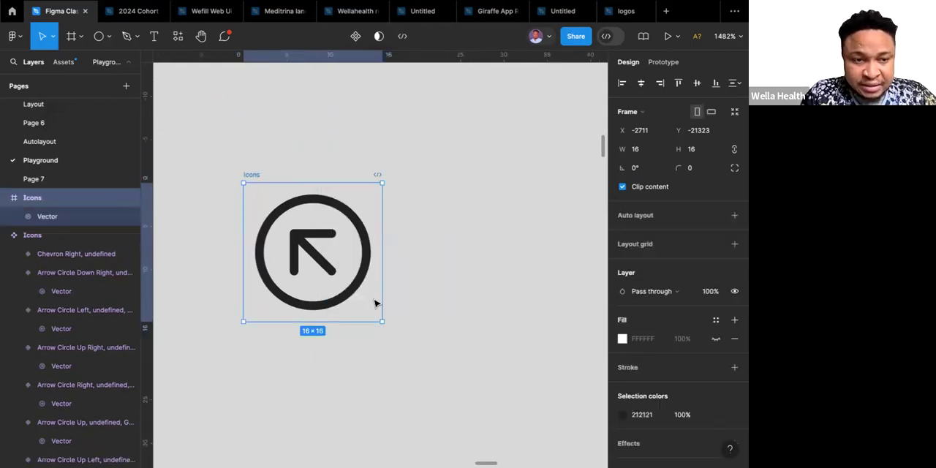
{"action": "left_click", "coordinate": [353, 220]}
{"action": "double_click", "coordinate": [354, 221]}
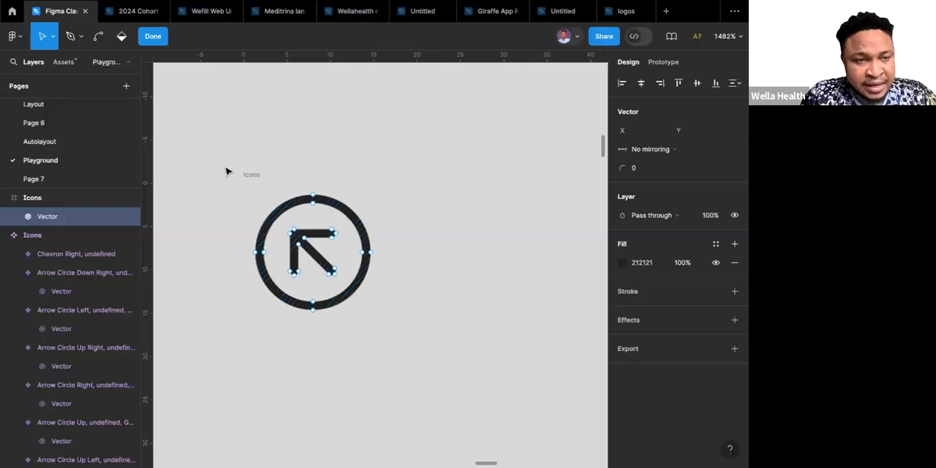
{"action": "left_click", "coordinate": [120, 39]}
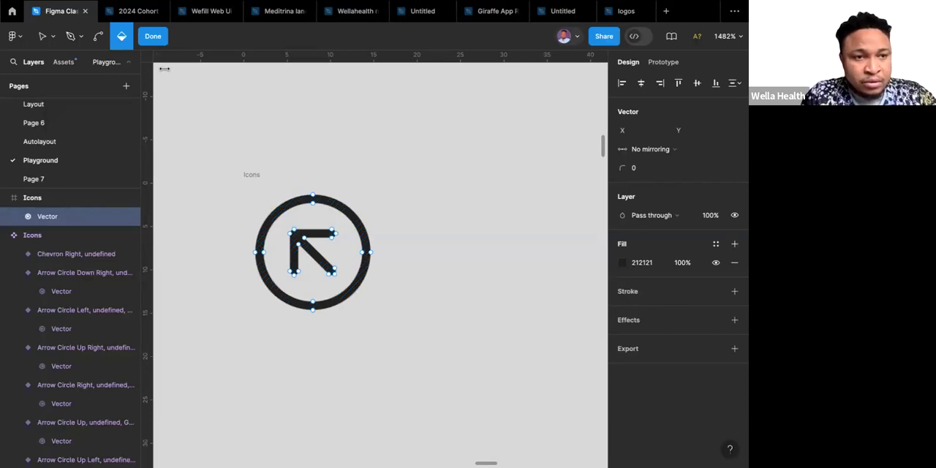
{"action": "key", "text": "Escape"}
{"action": "double_click", "coordinate": [292, 196]}
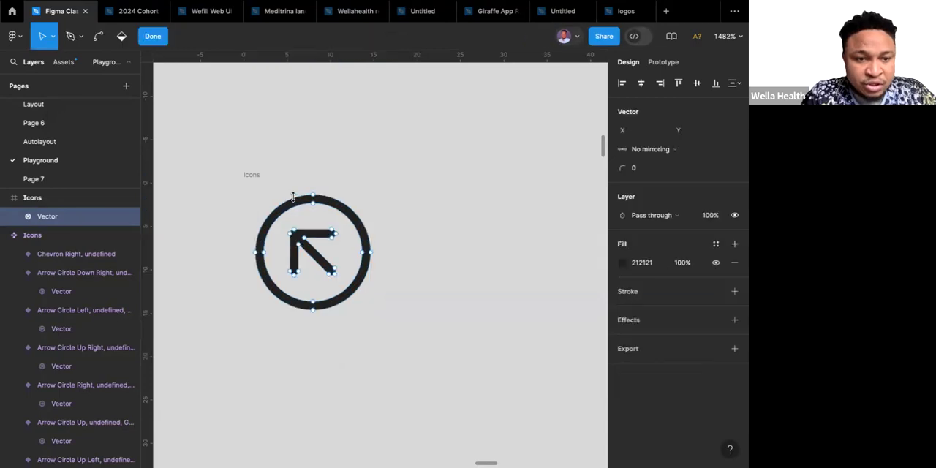
{"action": "left_click", "coordinate": [71, 40]}
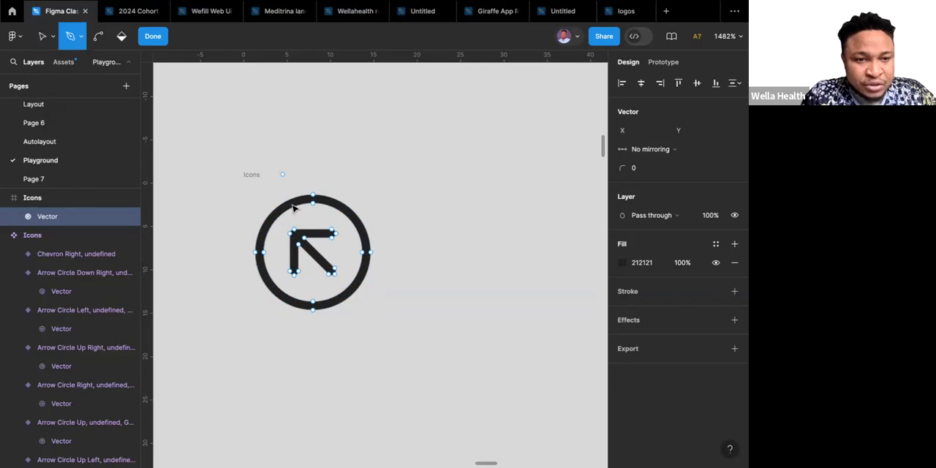
{"action": "left_click", "coordinate": [43, 37]}
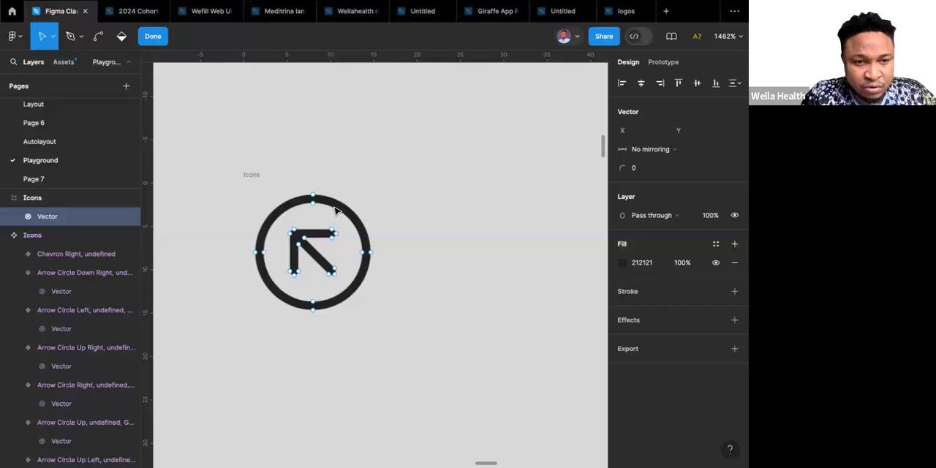
{"action": "key", "text": "Escape"}
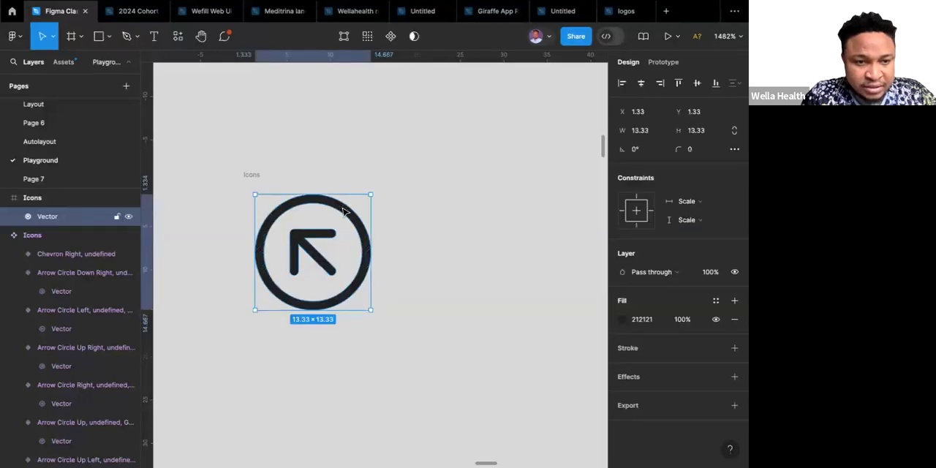
{"action": "double_click", "coordinate": [343, 212]}
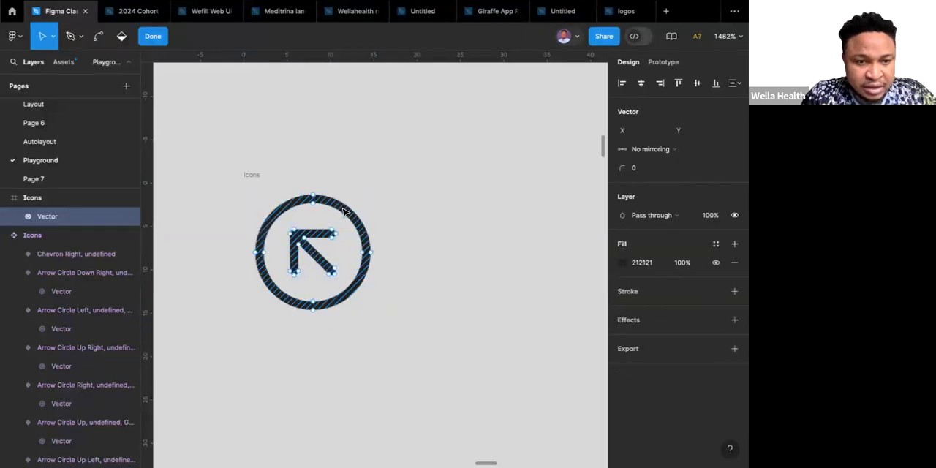
{"action": "key", "text": "Escape"}
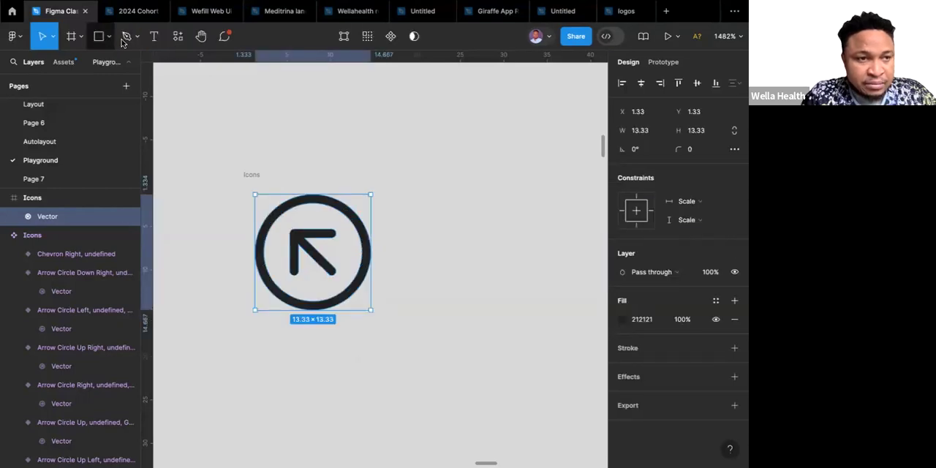
Edit the detached icon's vector and set only the outer ring's fill opacity to 50% using the Paint bucket.
{"action": "double_click", "coordinate": [339, 211]}
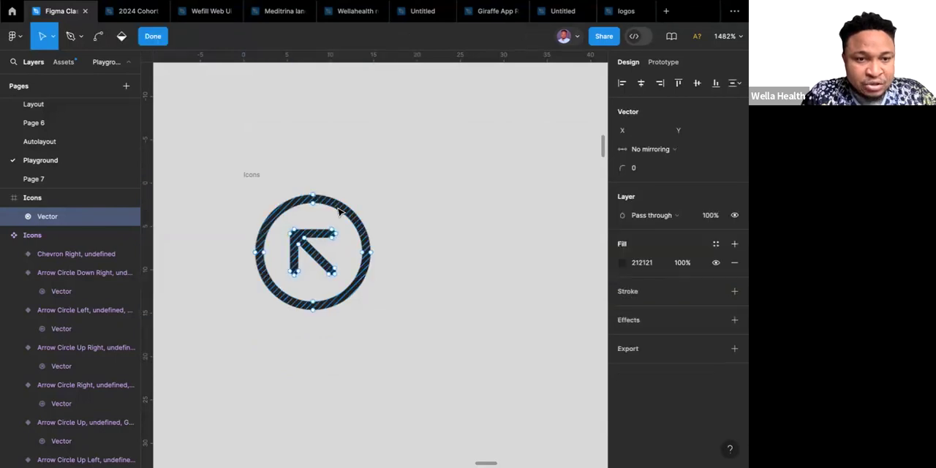
{"action": "left_click", "coordinate": [123, 37]}
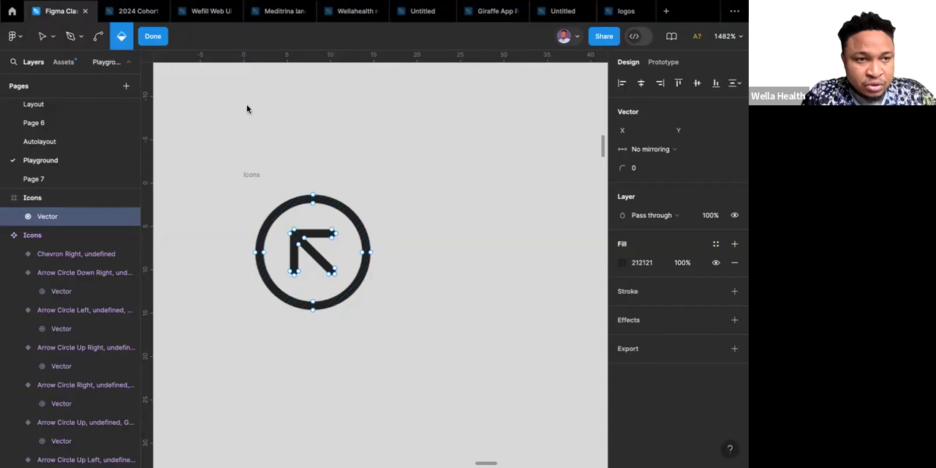
{"action": "left_click", "coordinate": [361, 226]}
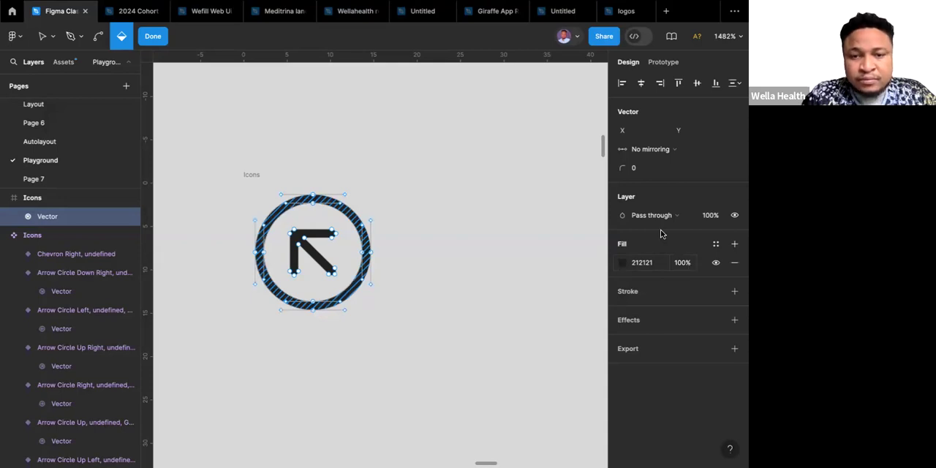
{"action": "left_click", "coordinate": [692, 267]}
{"action": "type", "text": "50"}
{"action": "key", "text": "Return"}
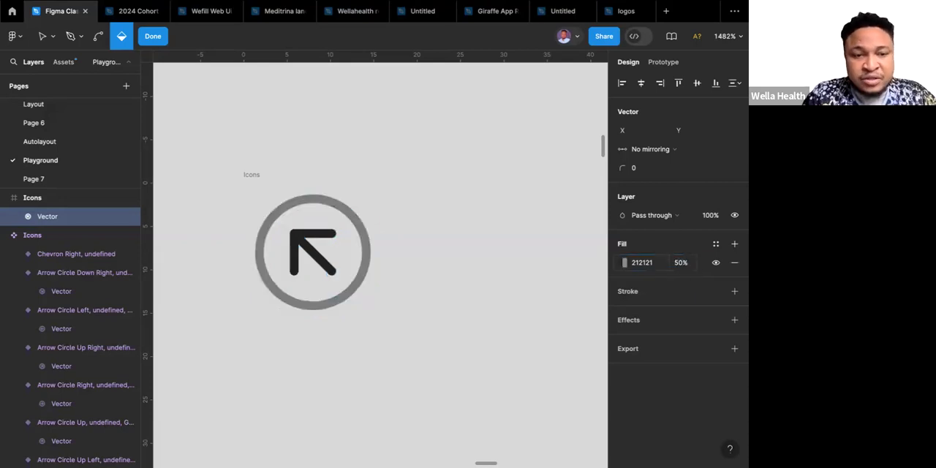